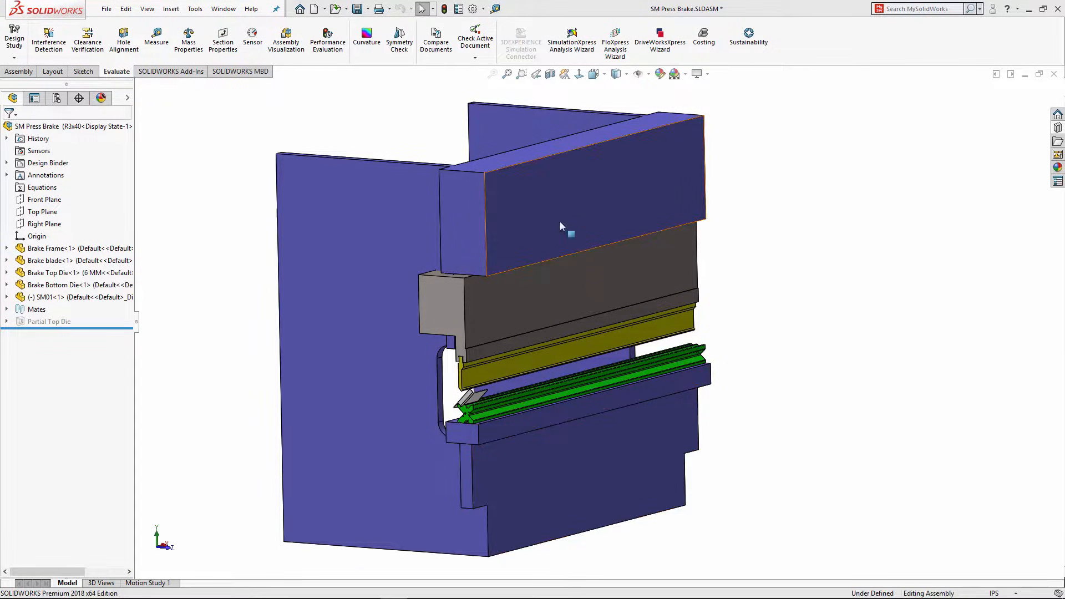
# Step: Drag the Brake Top Die upward so it sits slightly above the bent sheet
pyautogui.scroll(-2, 459, 382)
pyautogui.scroll(-3, 459, 382)
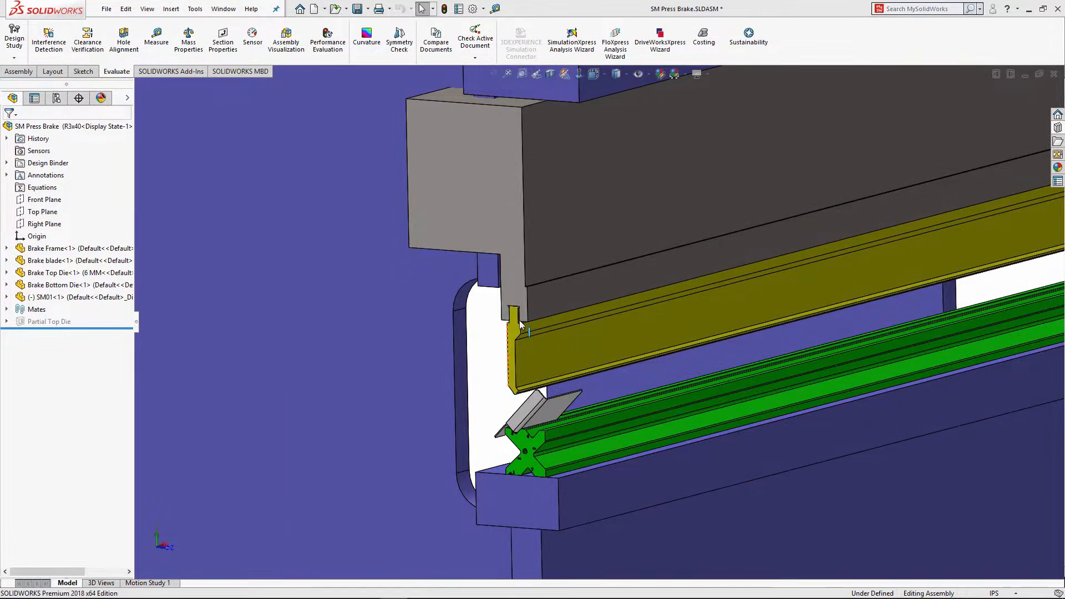
pyautogui.click(514, 352)
pyautogui.moveTo(514, 352); pyautogui.dragTo(512, 381)
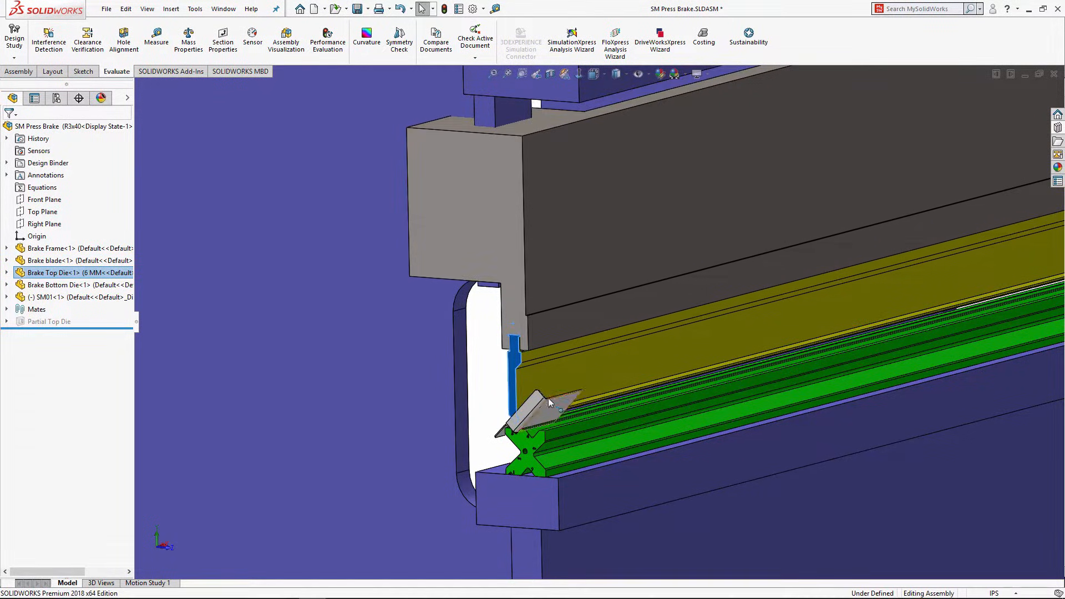
# Step: Zoom and orbit to inspect the sheet sitting in the bottom die
pyautogui.scroll(-3, 549, 403)
pyautogui.moveTo(537, 372); pyautogui.dragTo(578, 365, button='middle')
pyautogui.scroll(-3, 524, 478)
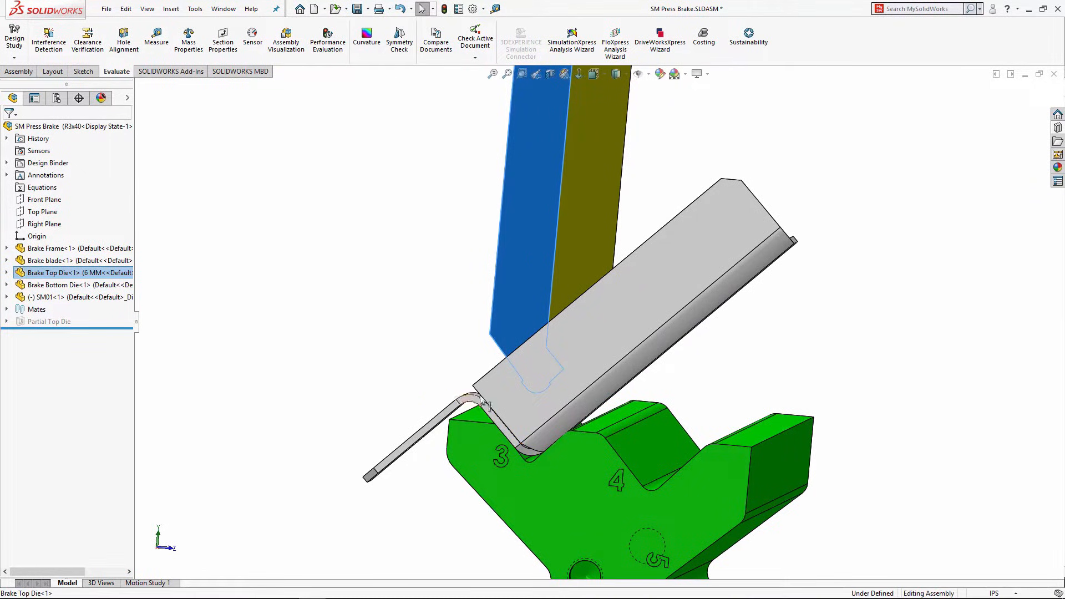
pyautogui.scroll(5, 503, 395)
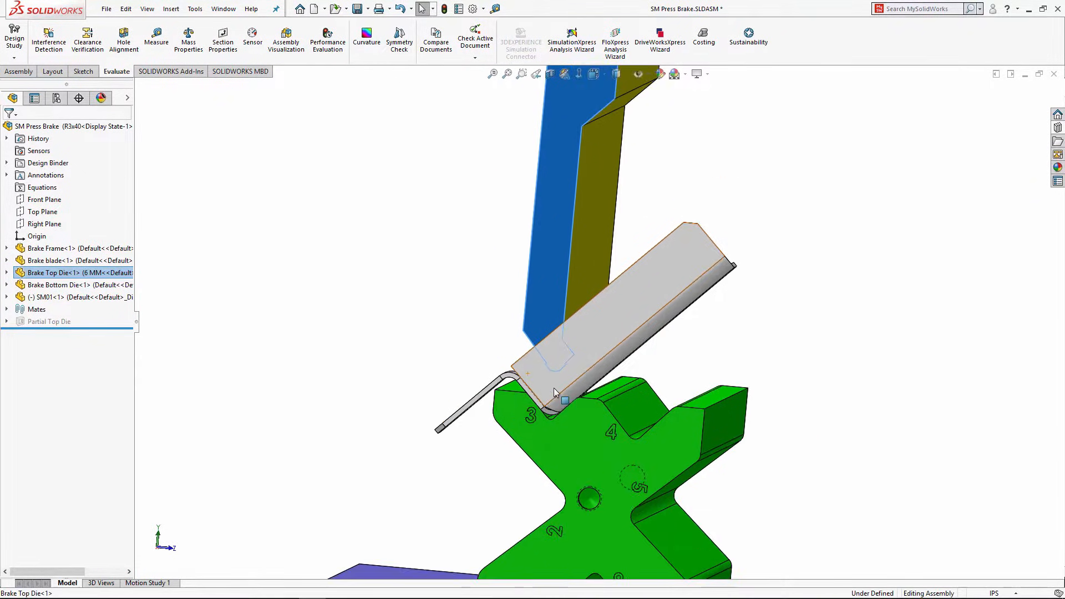
pyautogui.moveTo(582, 356); pyautogui.dragTo(660, 325, button='middle')
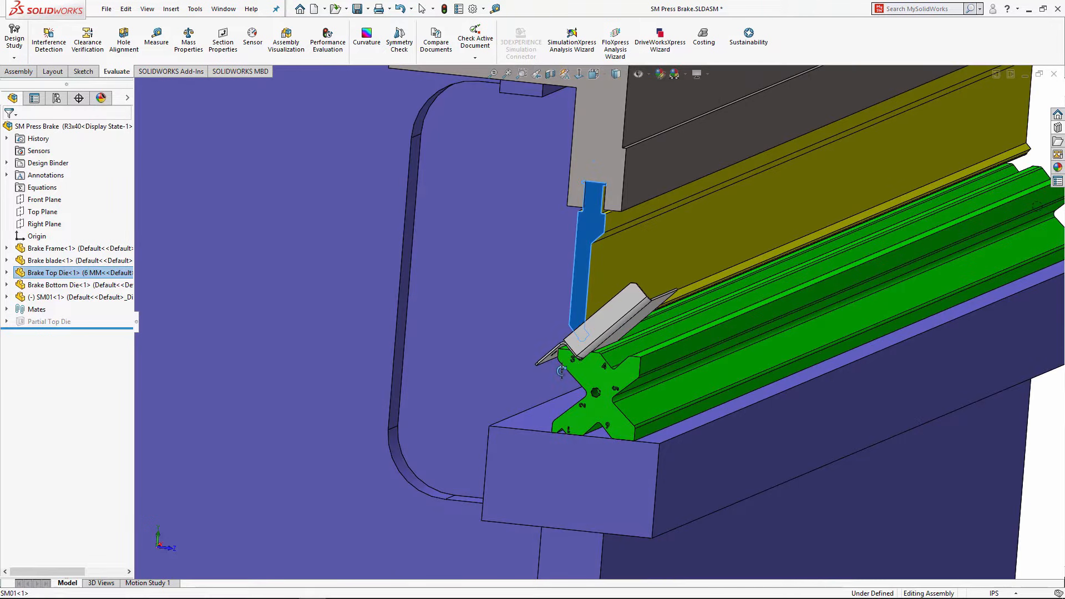
# Step: Open the bent sheet part SM01 in its own window to view it, then close it
pyautogui.click(604, 318)
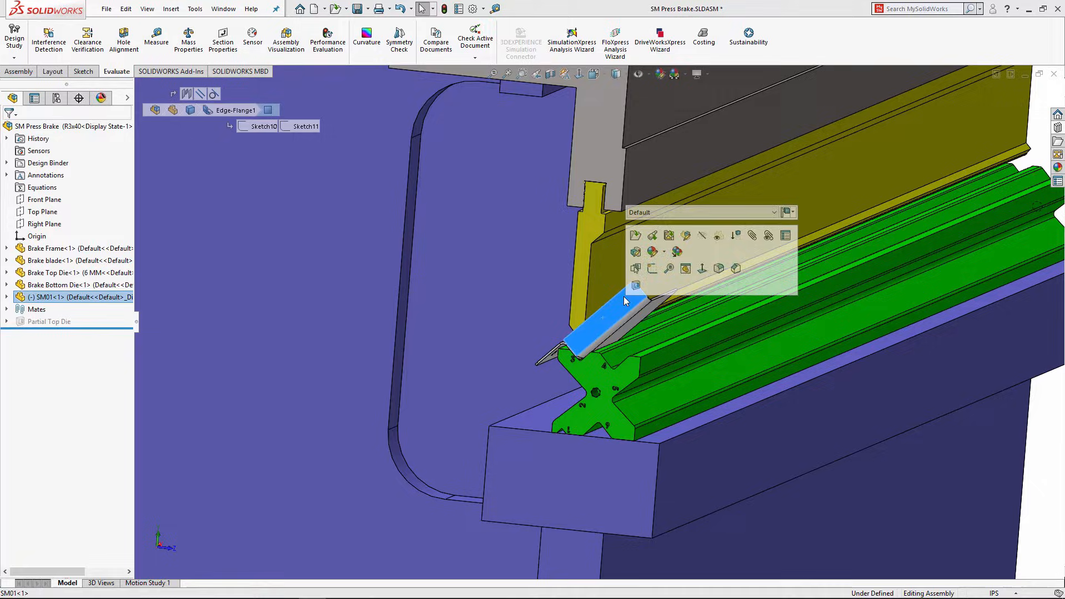
pyautogui.click(636, 249)
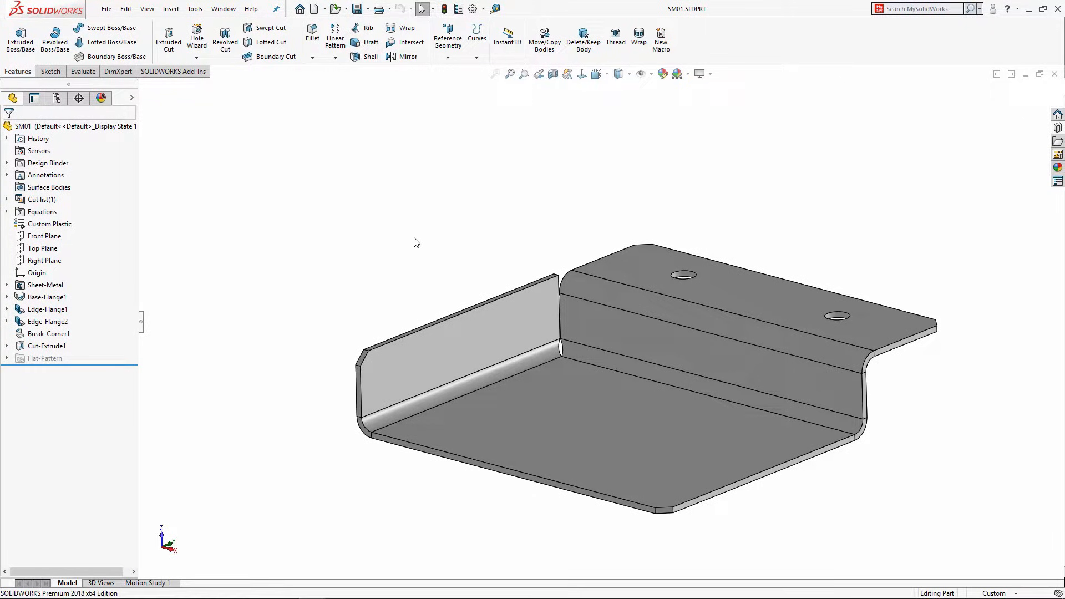
pyautogui.click(1056, 75)
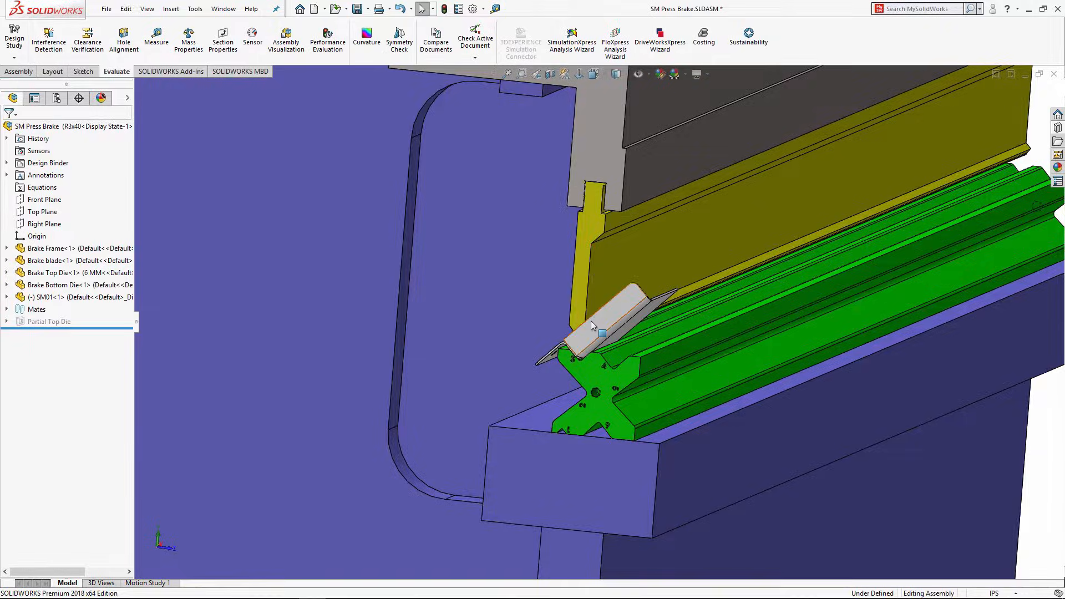
# Step: Close the SM Press Brake assembly without saving changes
pyautogui.scroll(5, 590, 320)
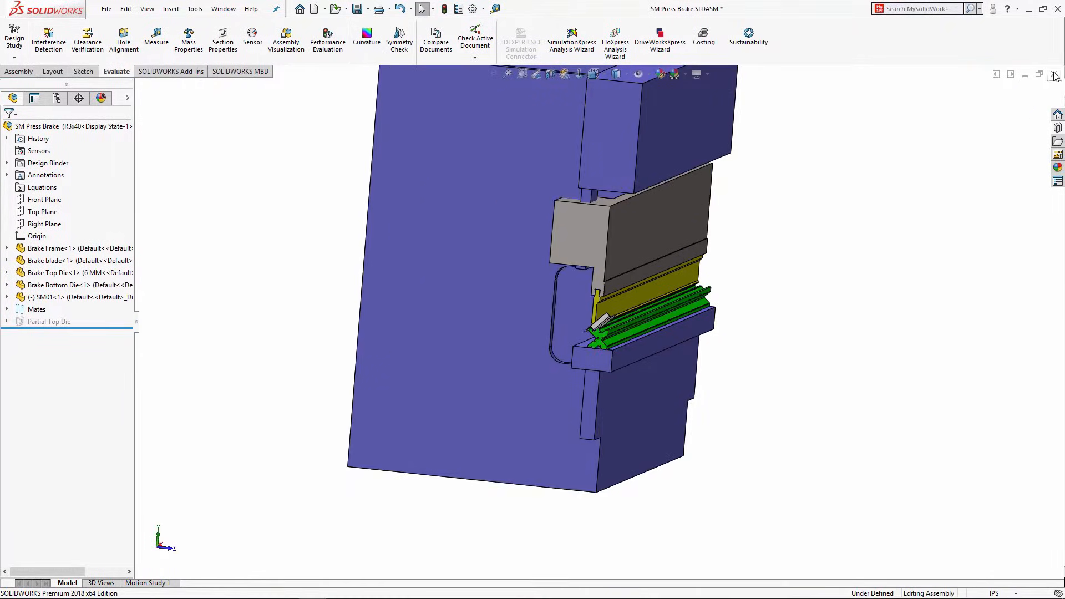
pyautogui.click(1056, 75)
pyautogui.click(521, 315)
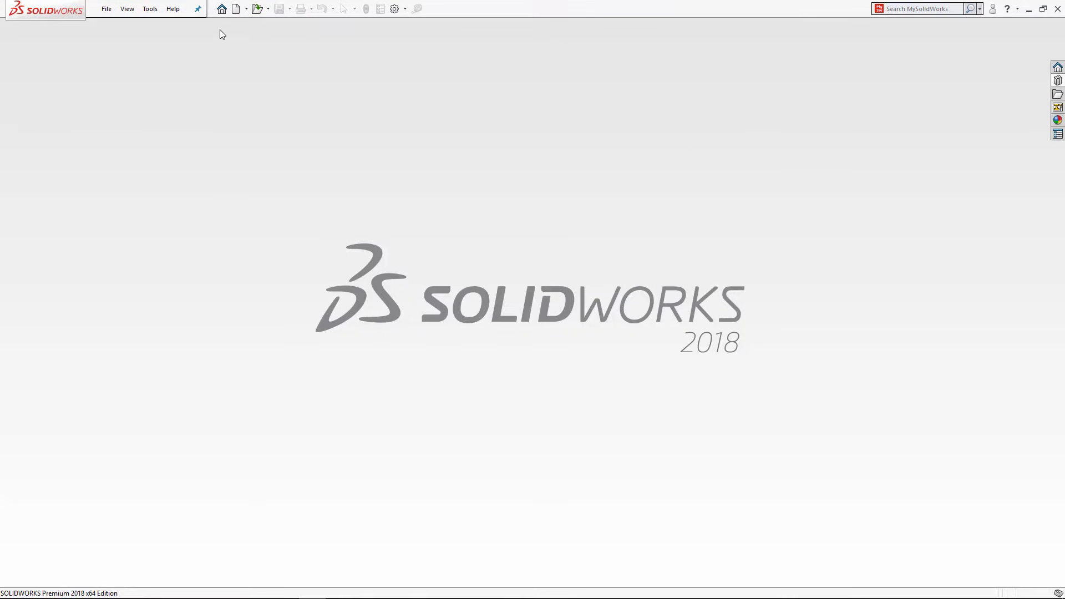
# Step: Create a new blank part, Part2, from the Part template in the New dialog
pyautogui.click(236, 8)
pyautogui.click(346, 123)
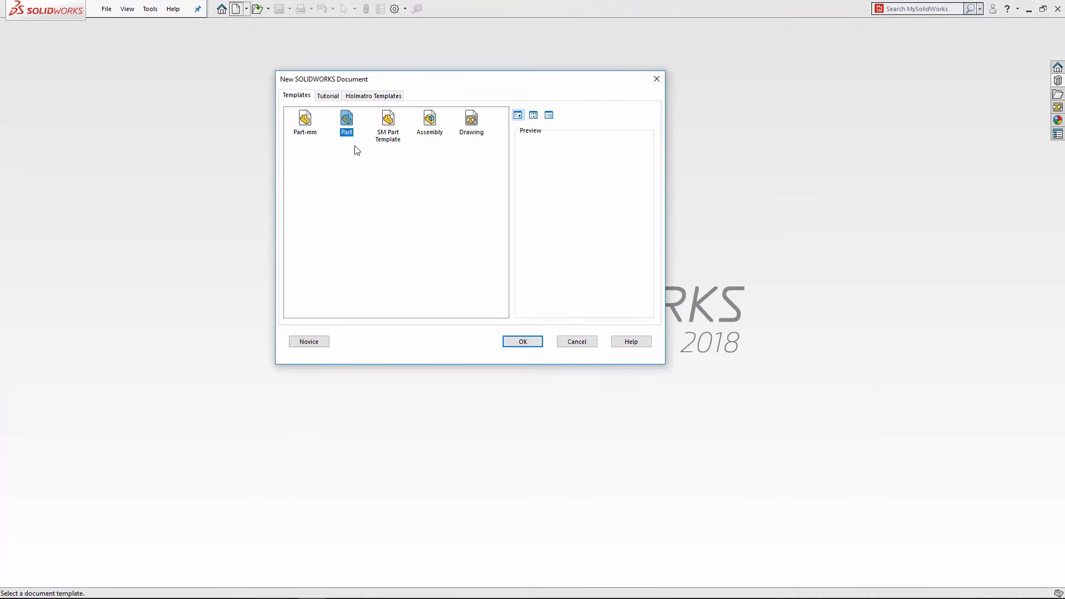
pyautogui.click(309, 343)
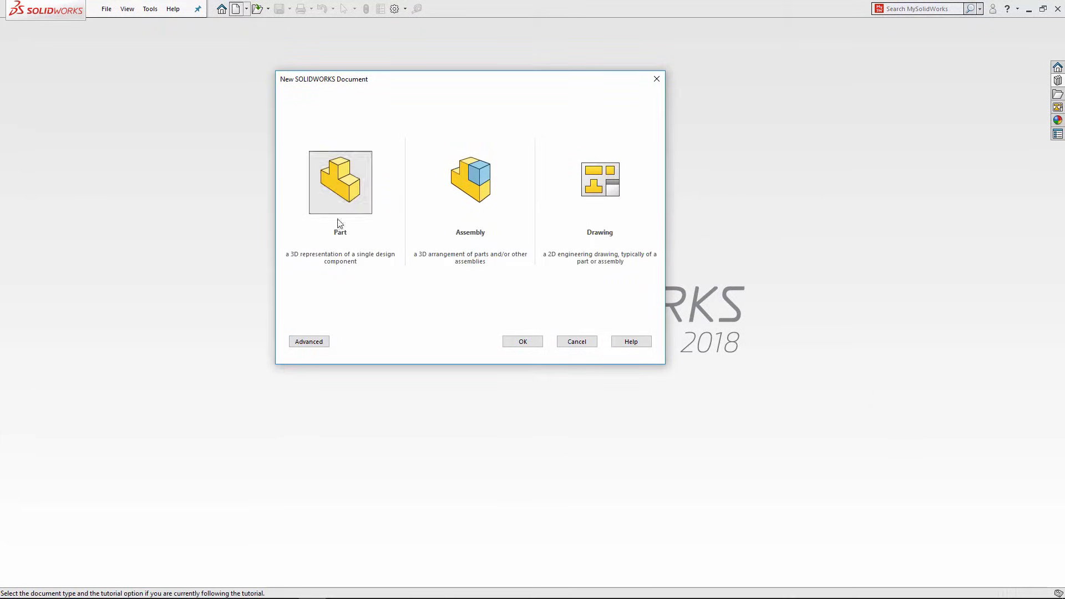
pyautogui.click(309, 341)
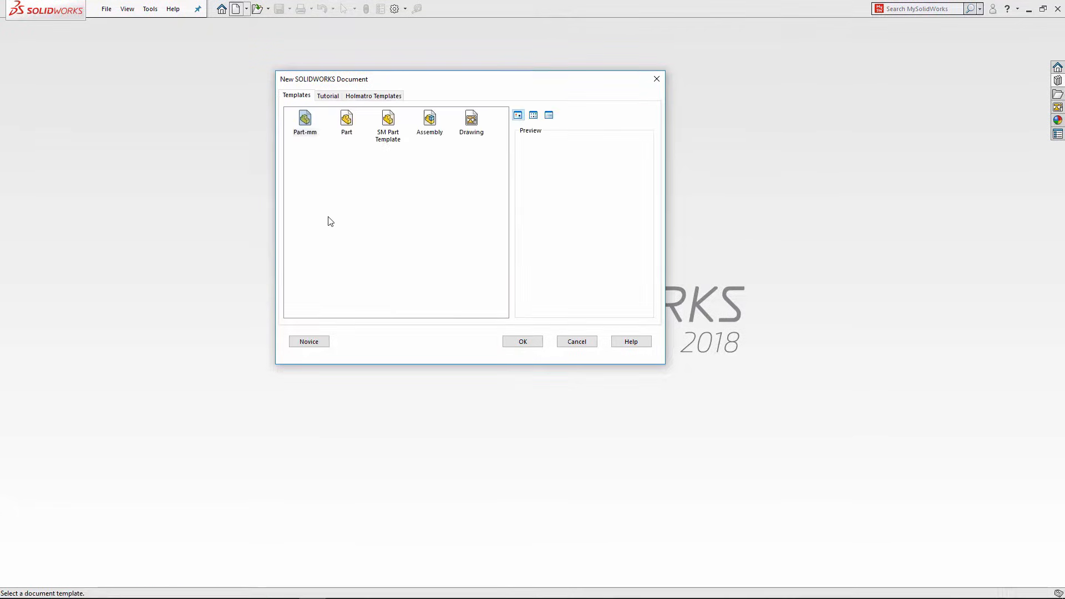
pyautogui.click(347, 129)
pyautogui.click(523, 341)
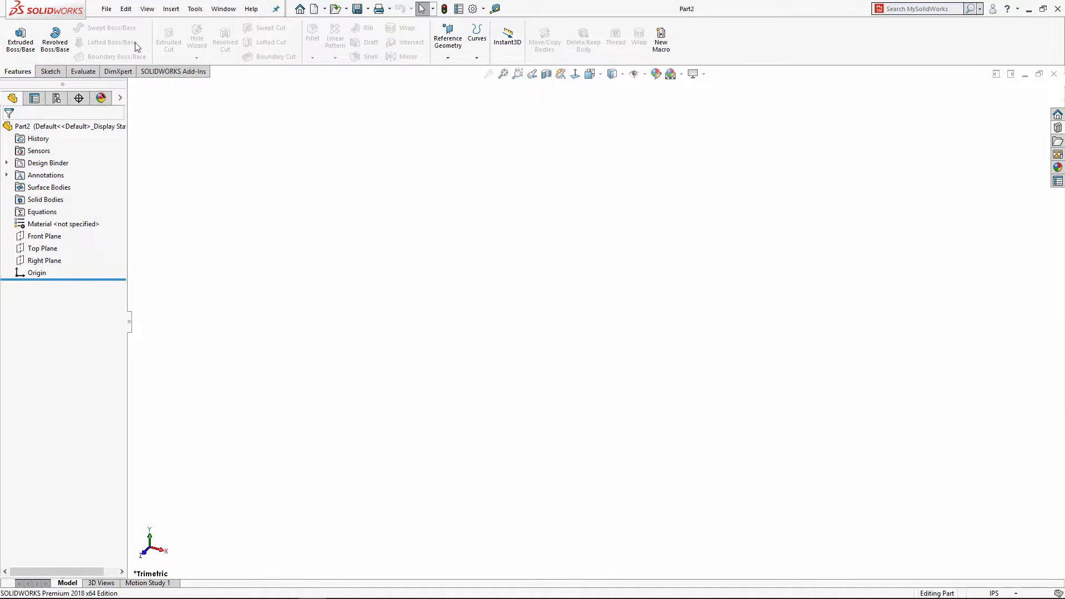
# Step: Enable the Sheet Metal tab in the CommandManager and display its tools
pyautogui.rightClick(19, 75)
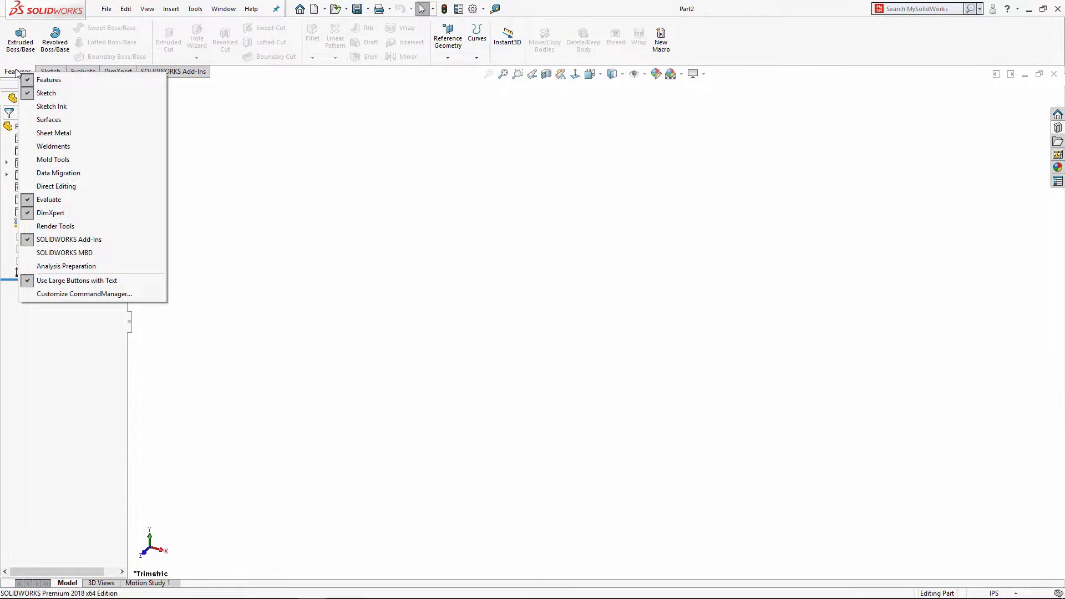
pyautogui.click(51, 136)
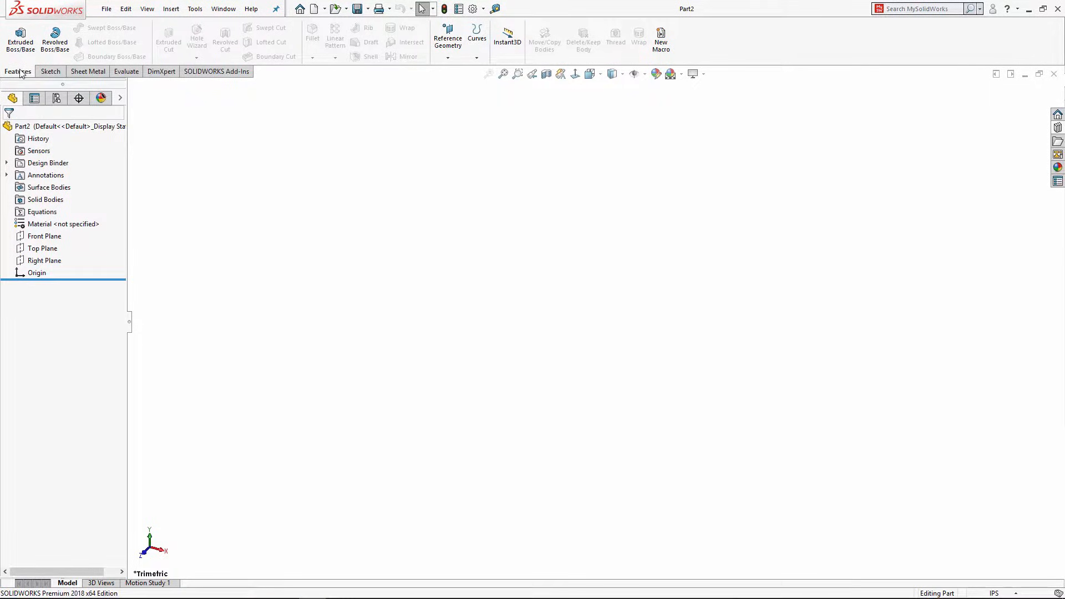
pyautogui.click(88, 72)
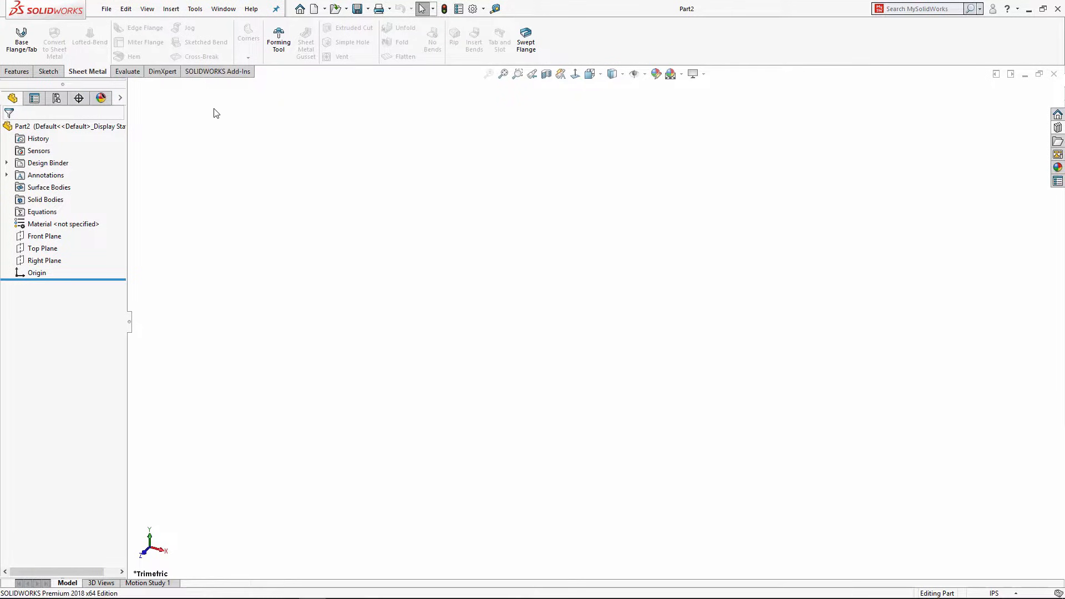
# Step: Save the part as SM02.SLDPRT in the 01 - Sheet Metal folder
pyautogui.hotkey('ctrl', 's')
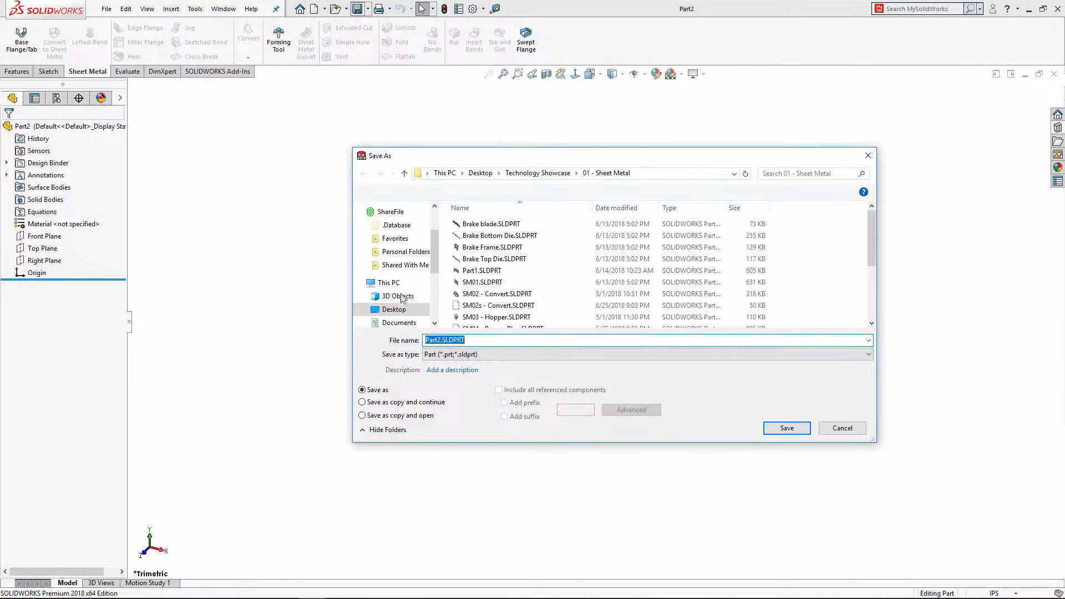
pyautogui.write('SM')
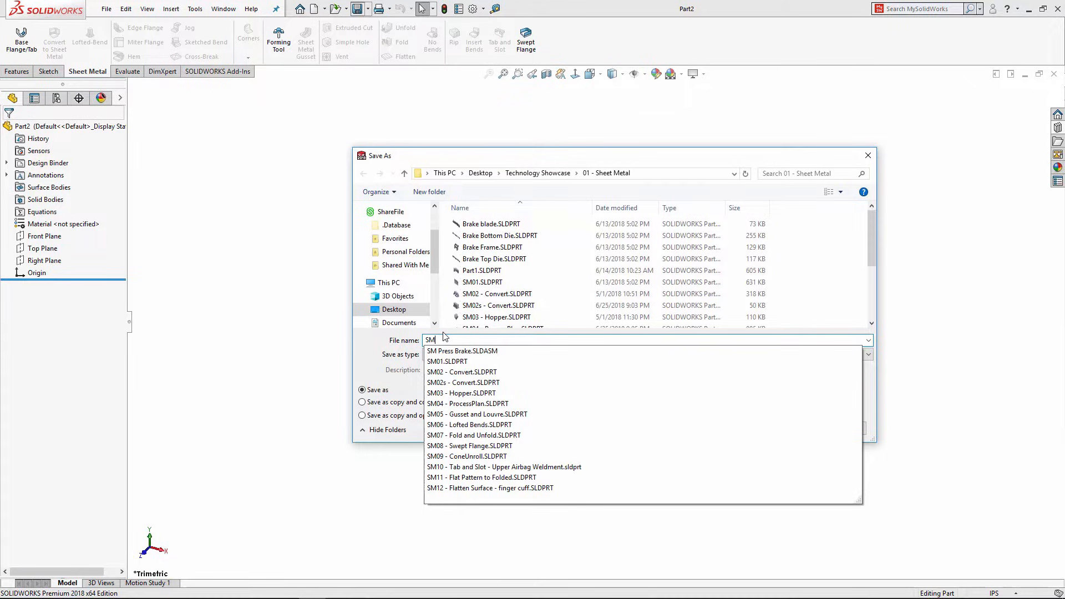
pyautogui.write('02')
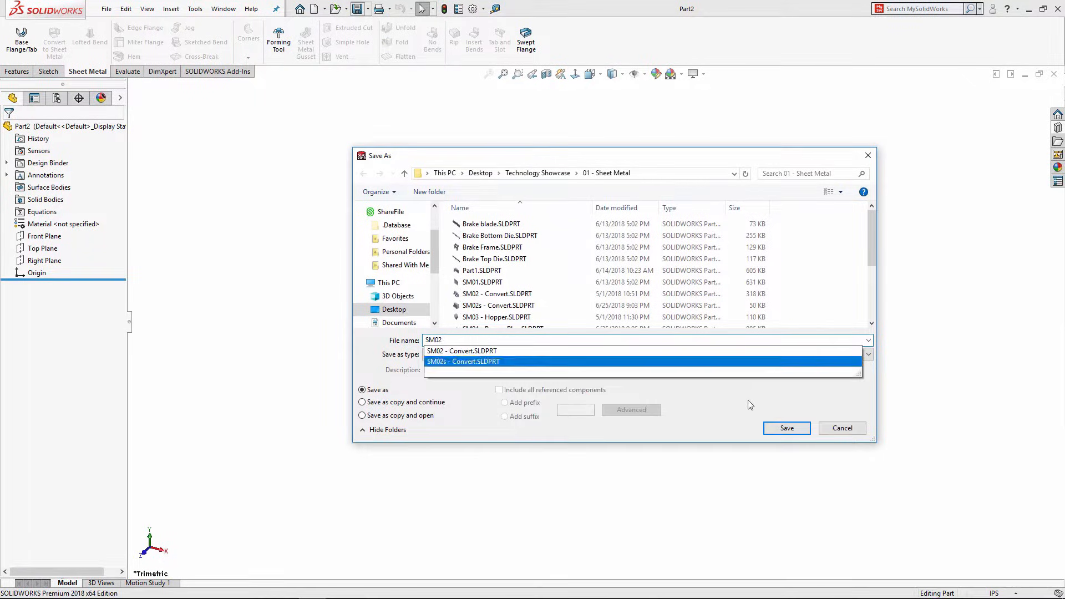
pyautogui.click(786, 428)
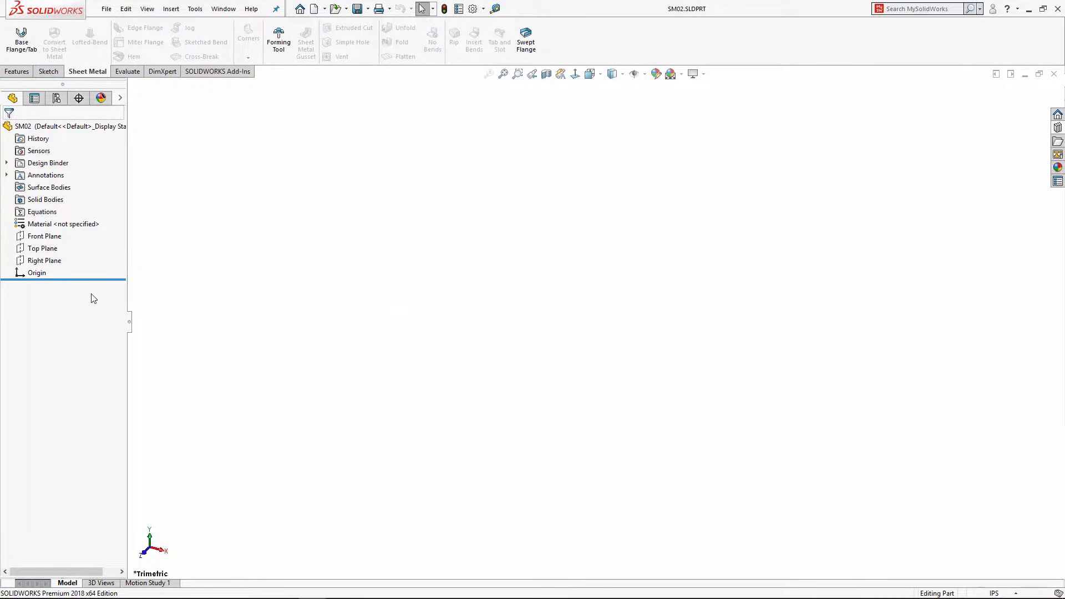
pyautogui.click(22, 237)
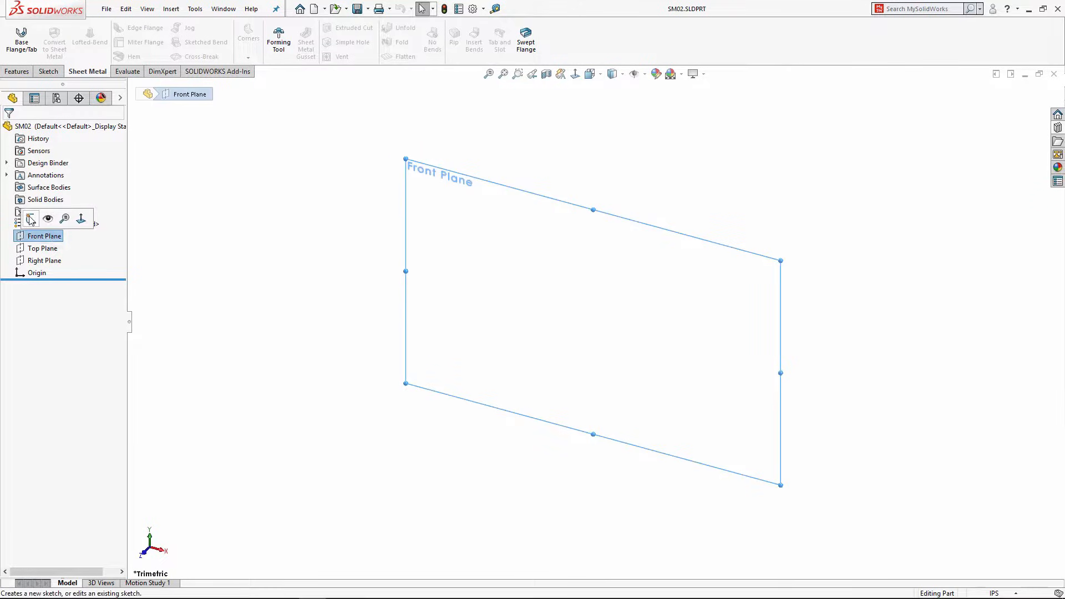
# Step: Sketch a corner rectangle on the Front Plane starting at the origin
pyautogui.click(32, 218)
pyautogui.click(73, 43)
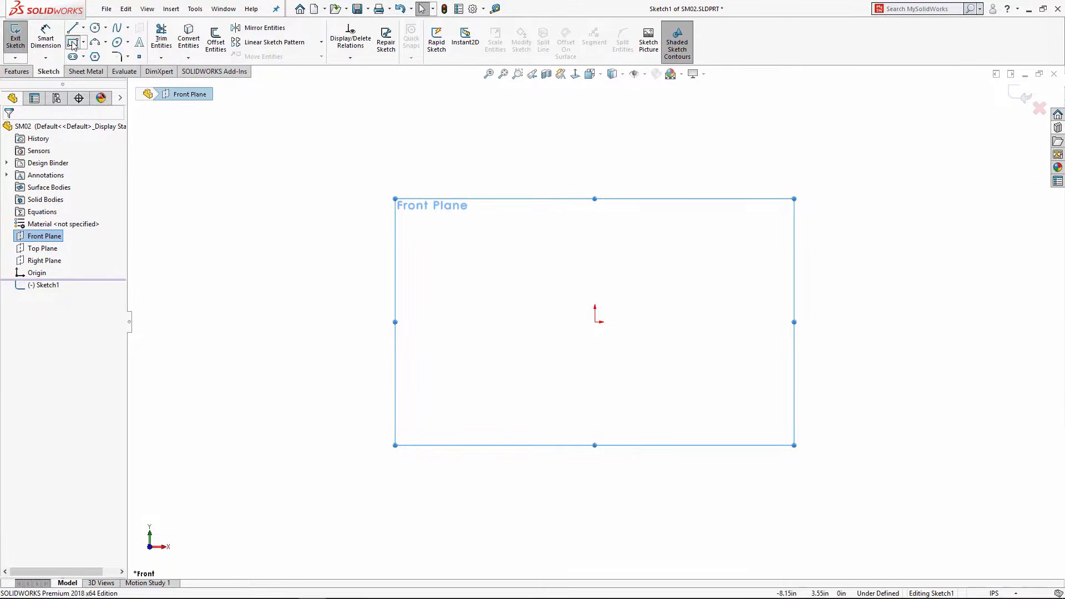
pyautogui.click(595, 322)
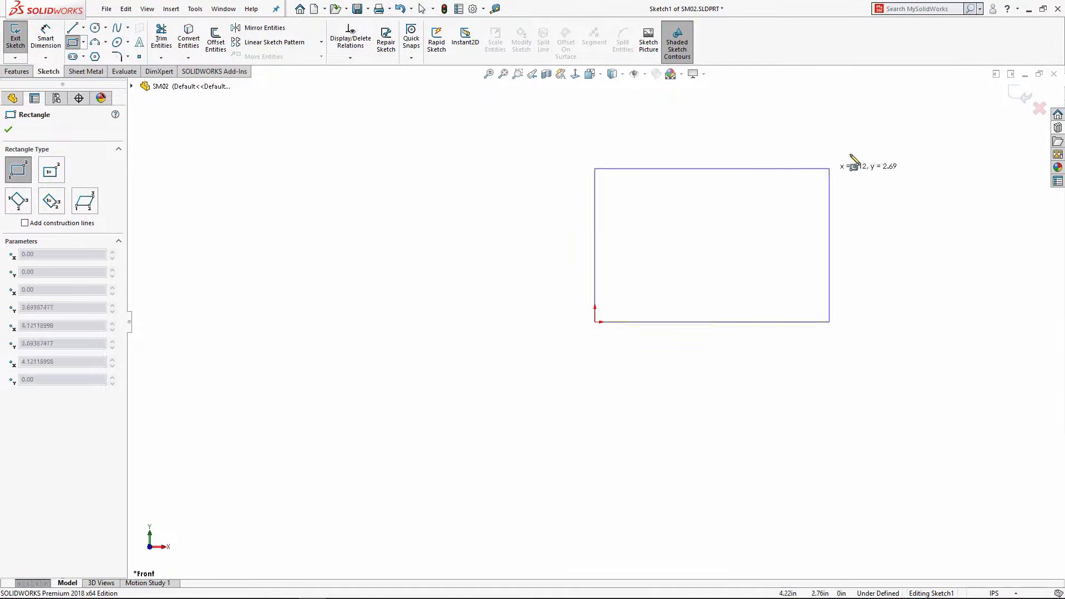
pyautogui.click(907, 112)
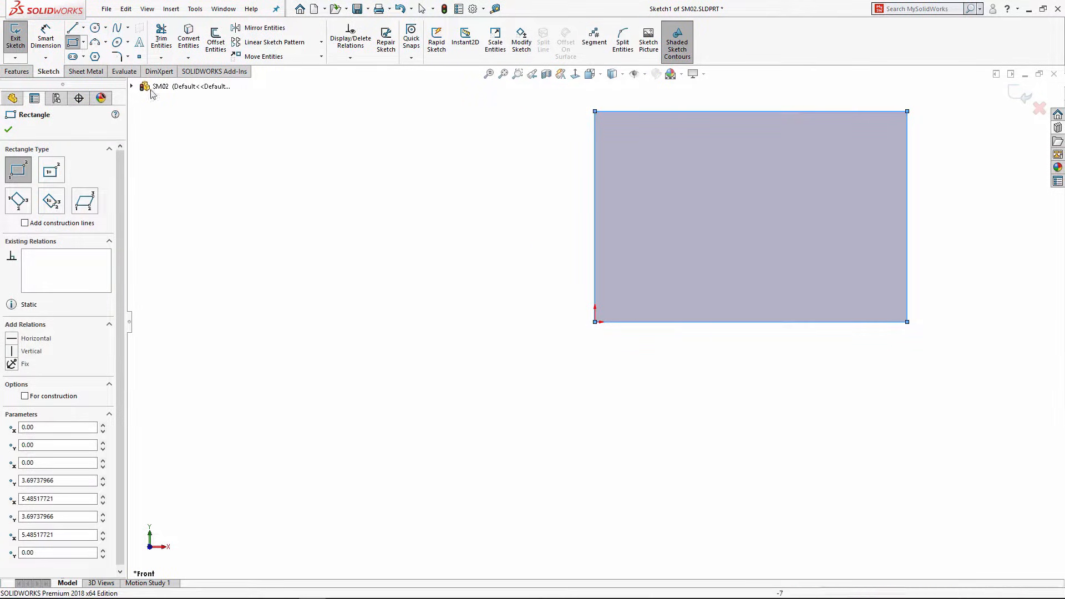
# Step: Dimension the rectangle's width to 8 in and height to 5 in
pyautogui.click(45, 36)
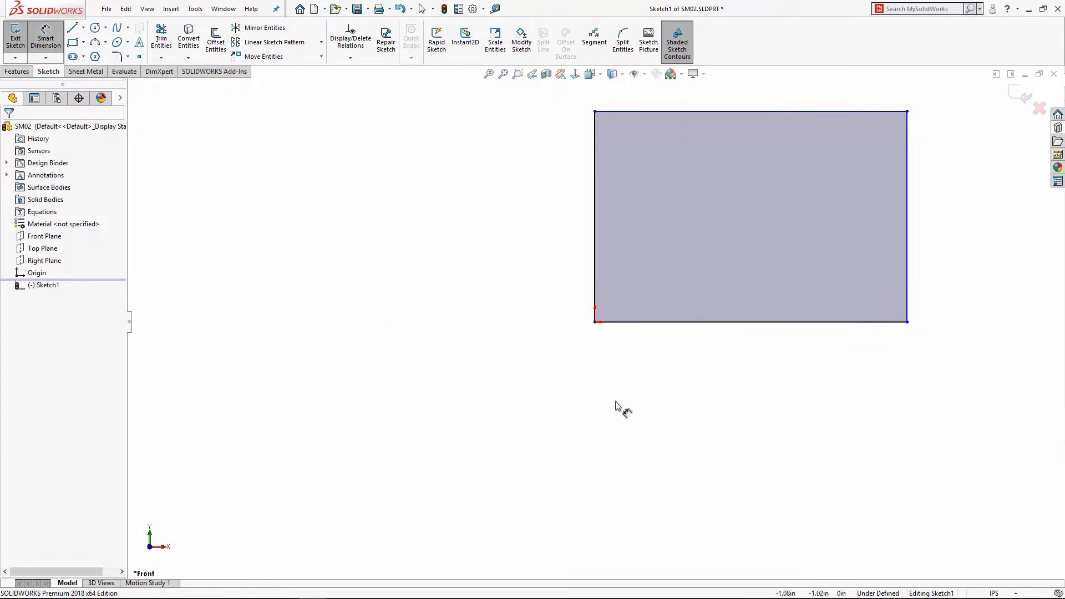
pyautogui.click(683, 324)
pyautogui.click(683, 360)
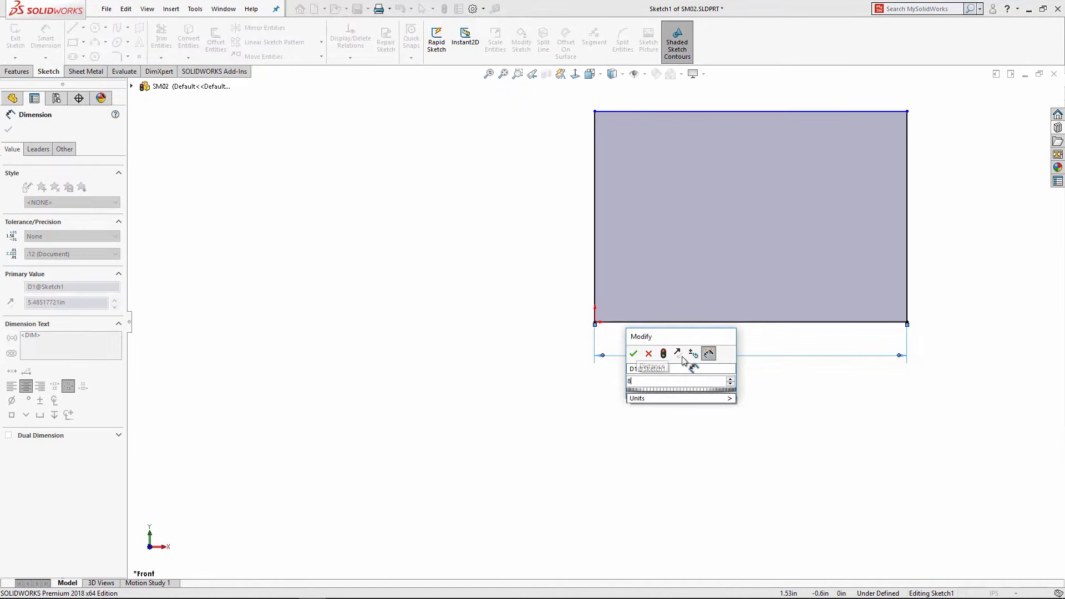
pyautogui.write('8')
pyautogui.press('Return')
pyautogui.click(595, 276)
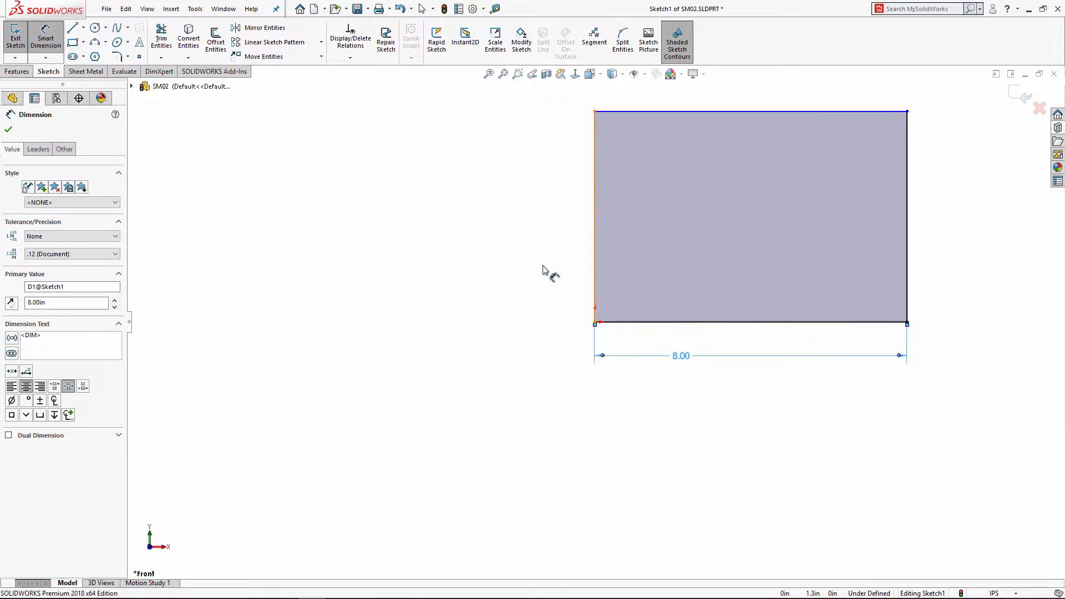
pyautogui.click(537, 270)
pyautogui.write('5')
pyautogui.press('Return')
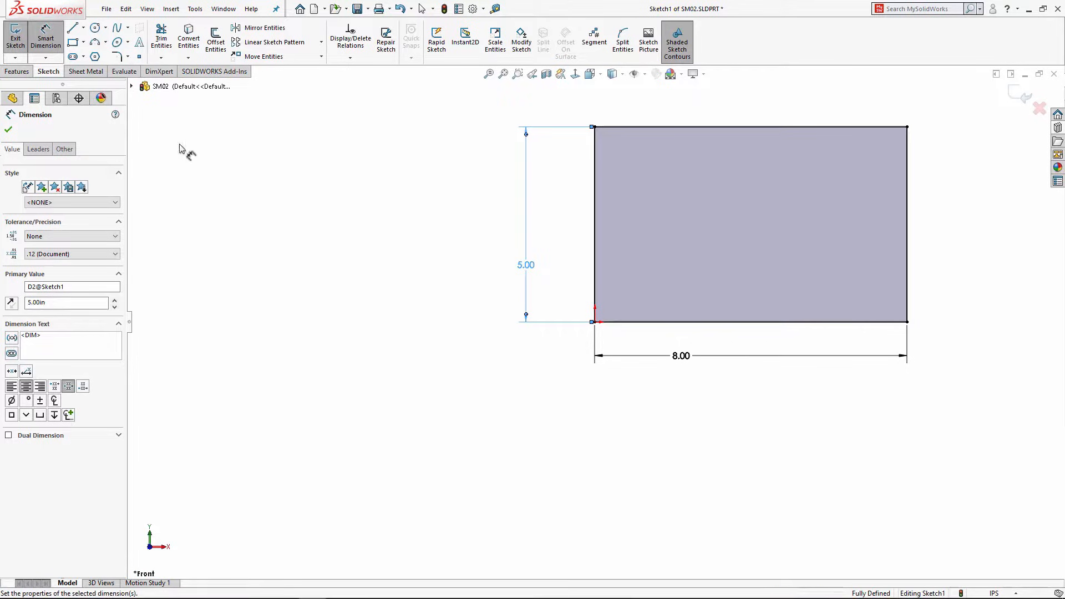
pyautogui.click(17, 71)
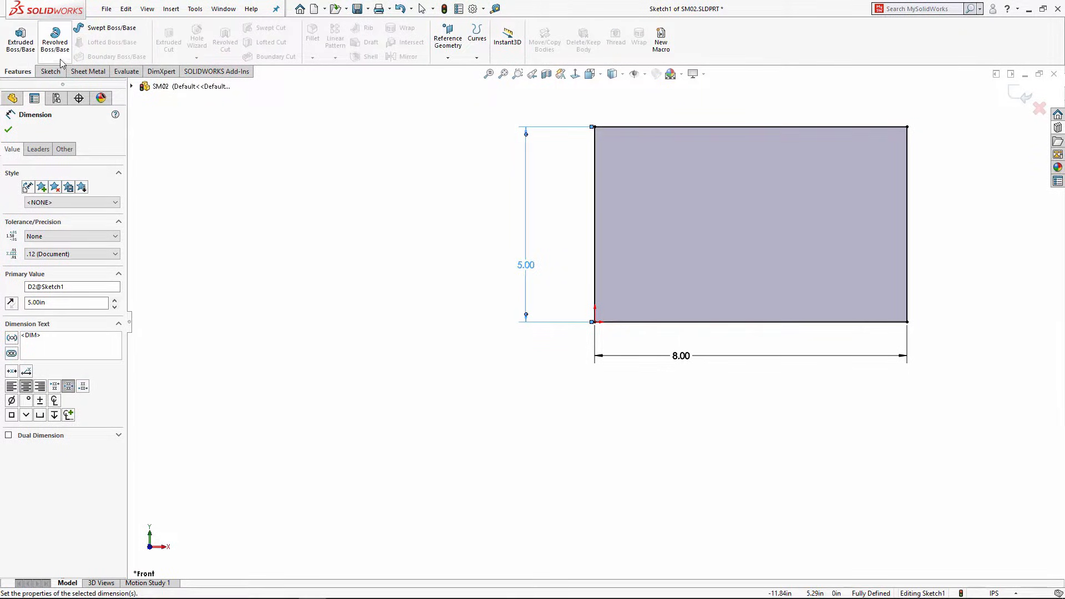
# Step: Turn the rectangle into Base-Flange1 with 0.125in thickness and orbit to inspect the plate
pyautogui.click(90, 72)
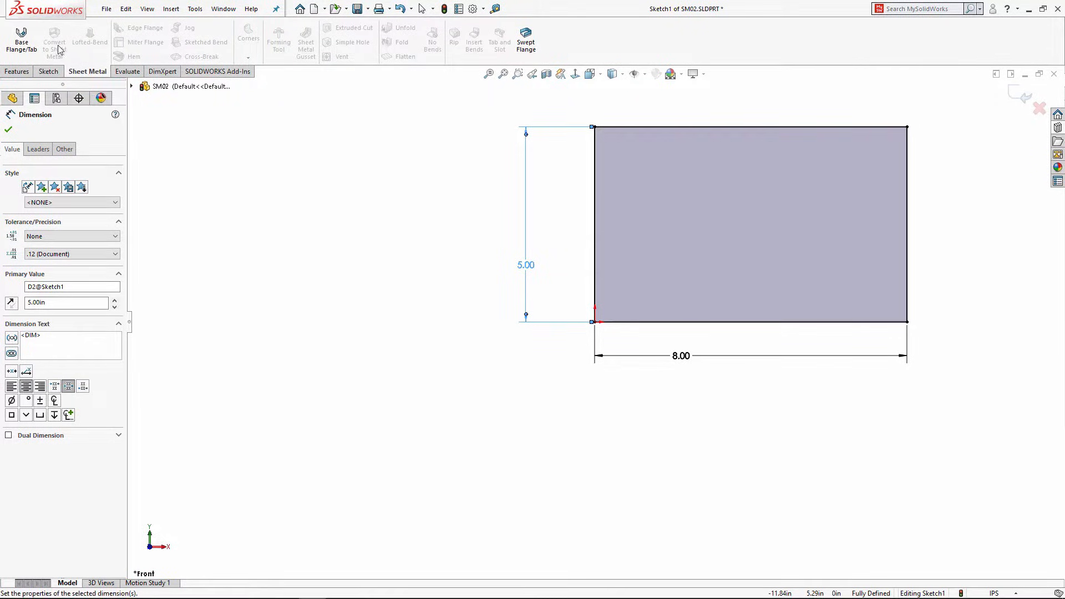
pyautogui.click(22, 42)
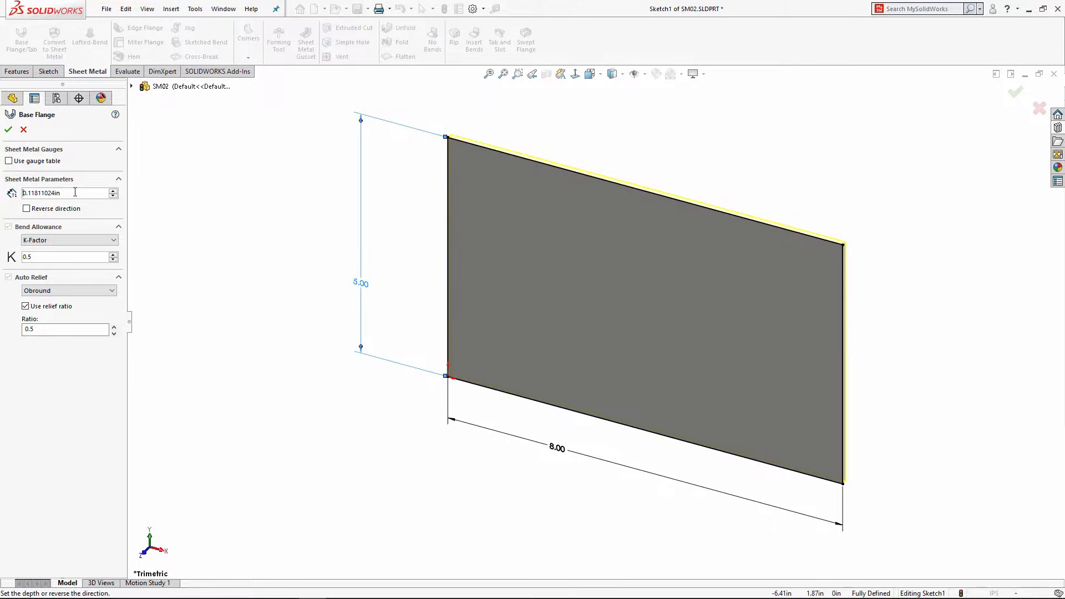
pyautogui.moveTo(75, 192); pyautogui.dragTo(2, 195)
pyautogui.write('.125')
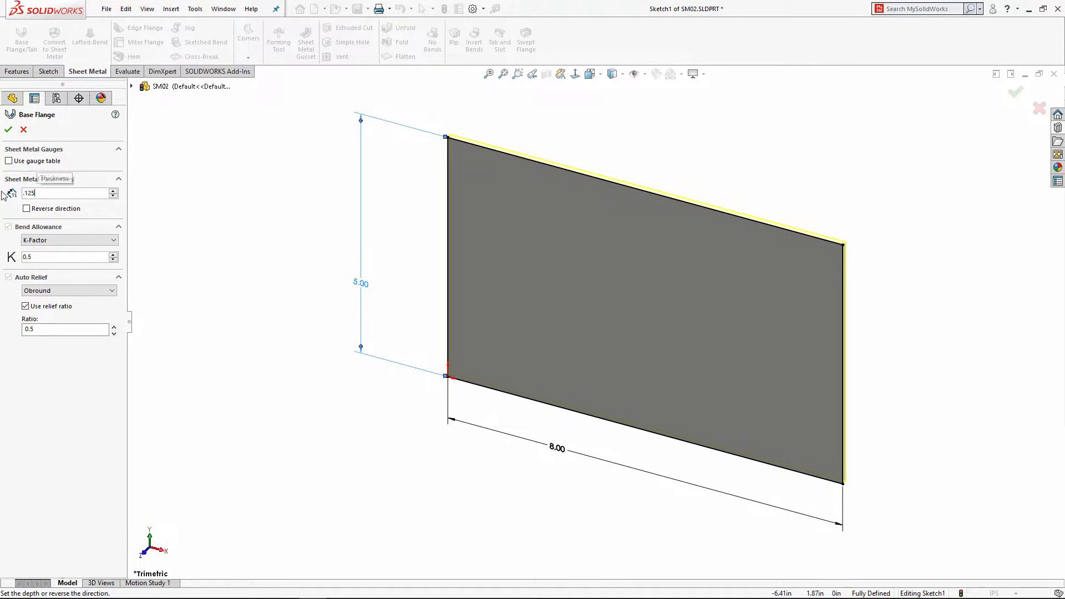
pyautogui.press('Return')
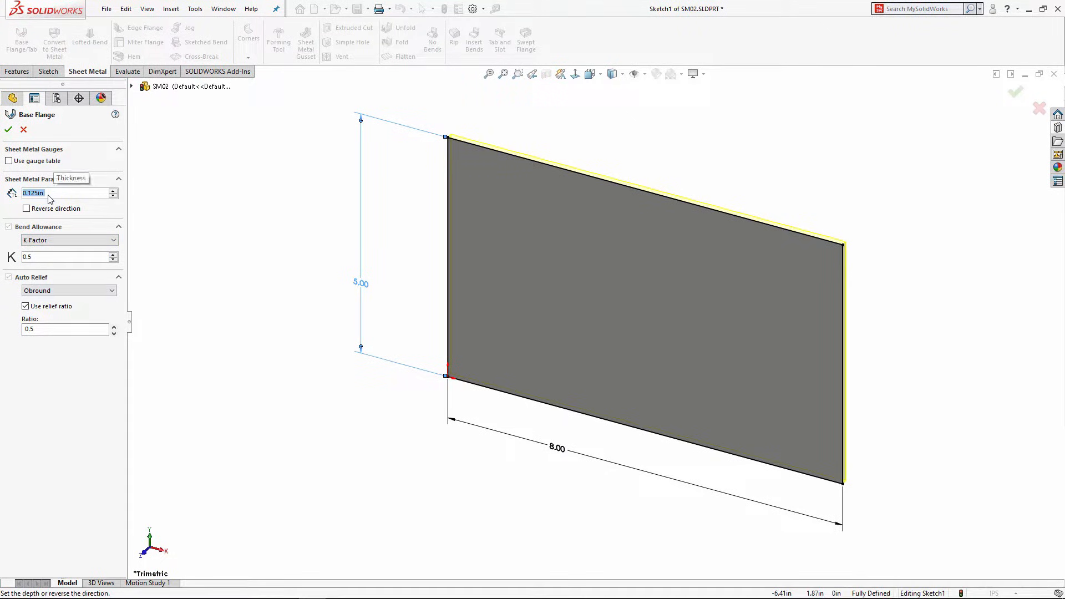
pyautogui.click(9, 130)
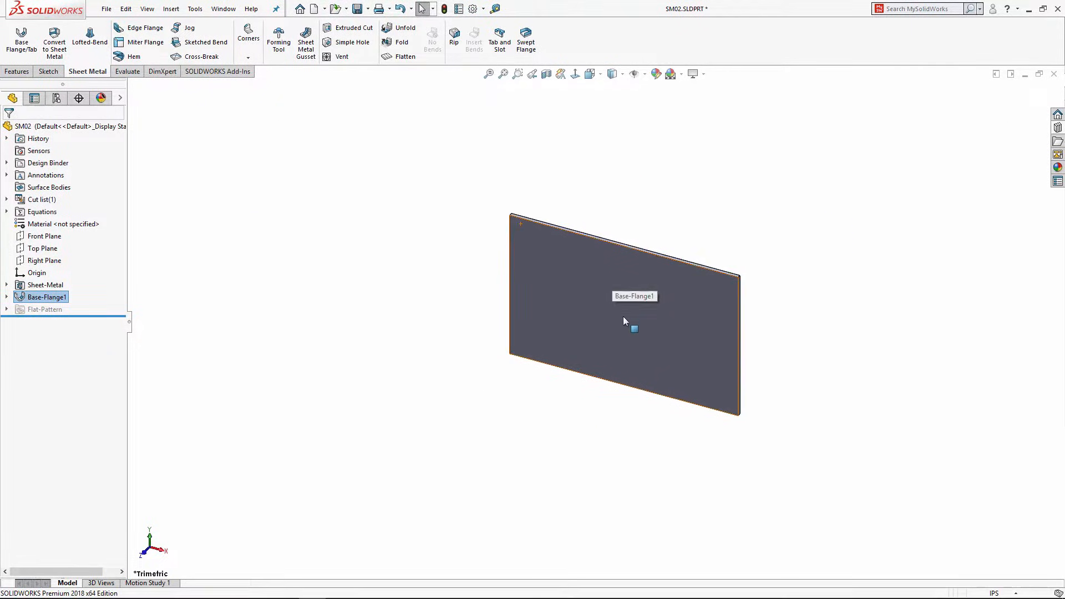
pyautogui.moveTo(623, 316); pyautogui.dragTo(531, 181, button='middle')
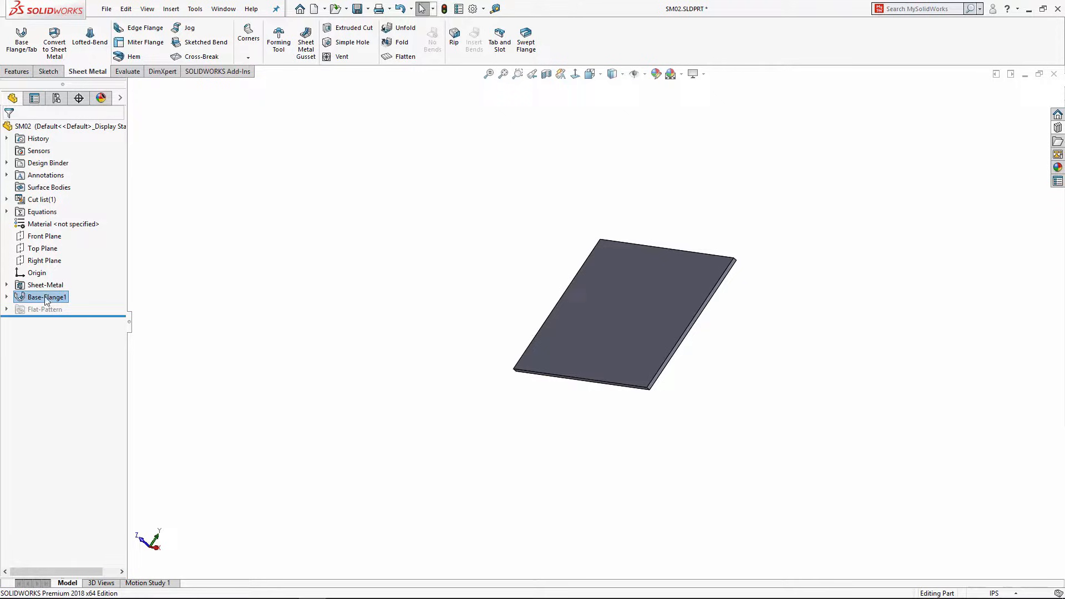
pyautogui.moveTo(697, 229); pyautogui.dragTo(756, 178, button='middle')
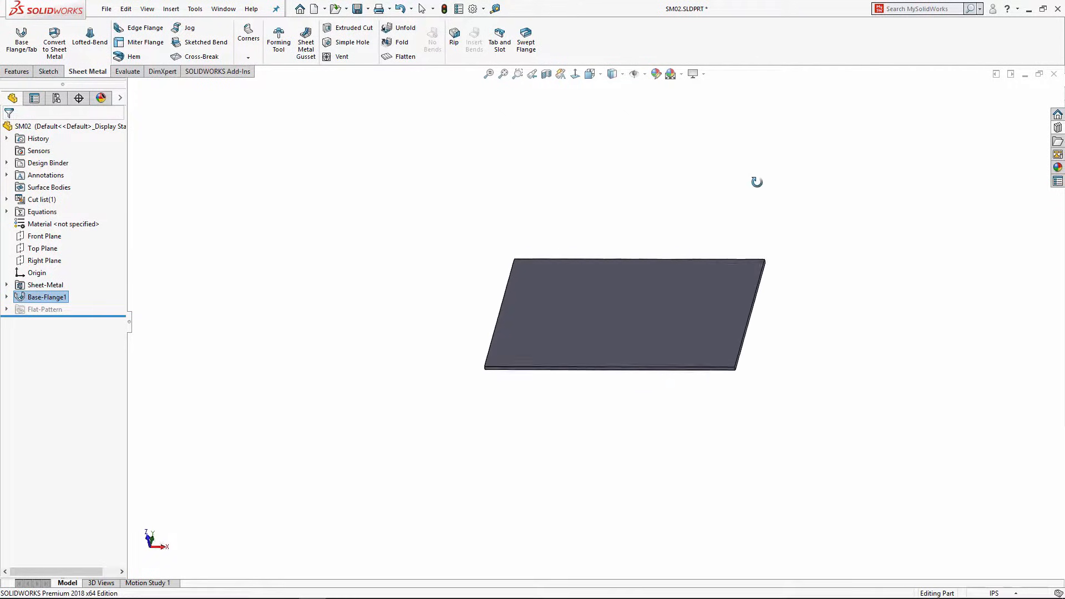
pyautogui.scroll(-3, 697, 231)
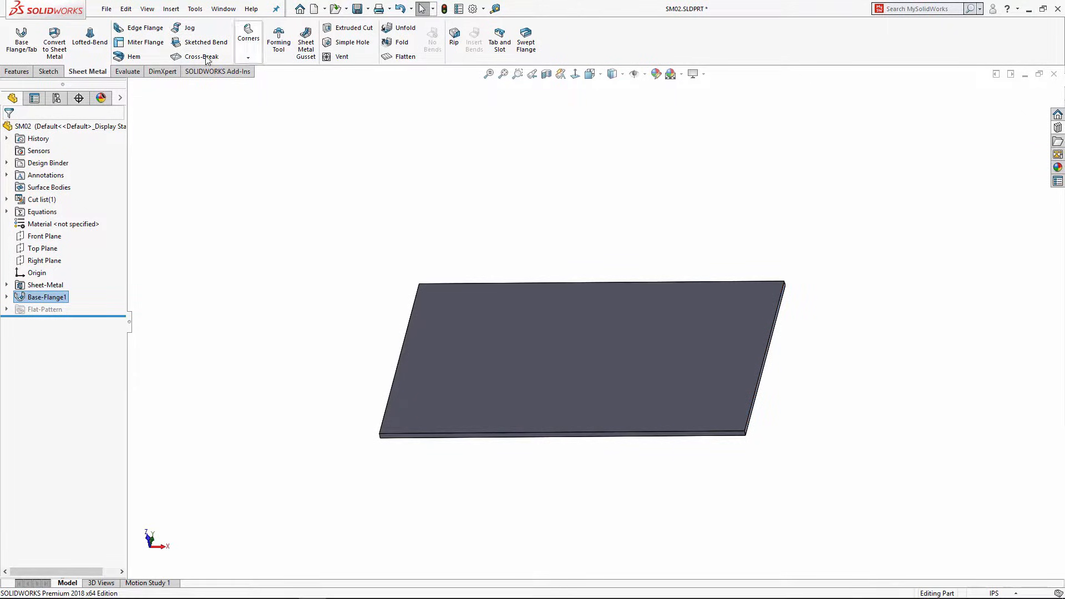
# Step: Start an edge flange on the plate's back edge and preview the wall from several angles
pyautogui.click(133, 29)
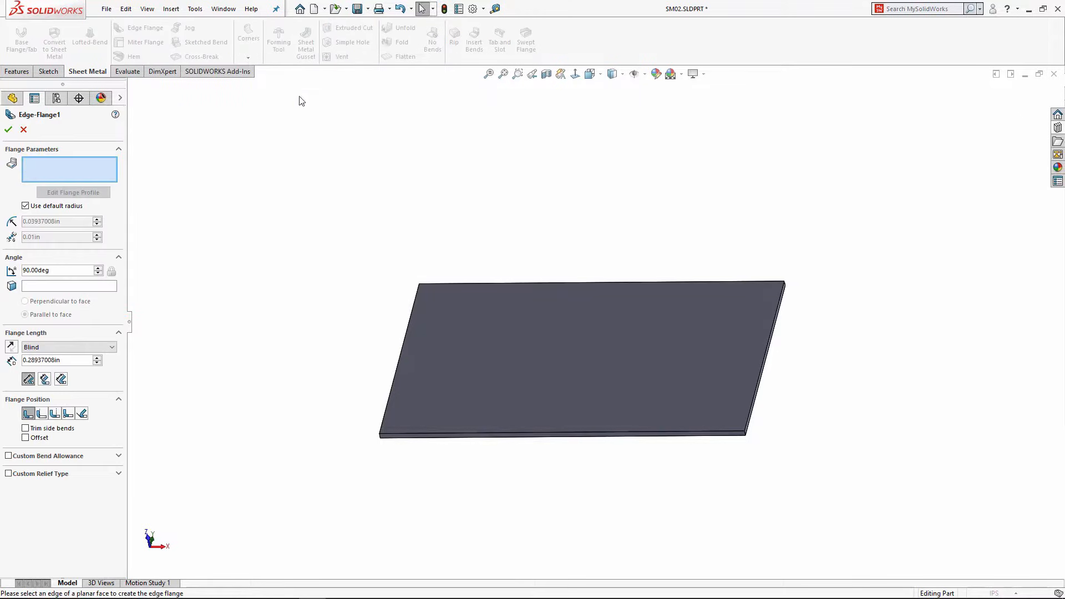
pyautogui.click(468, 286)
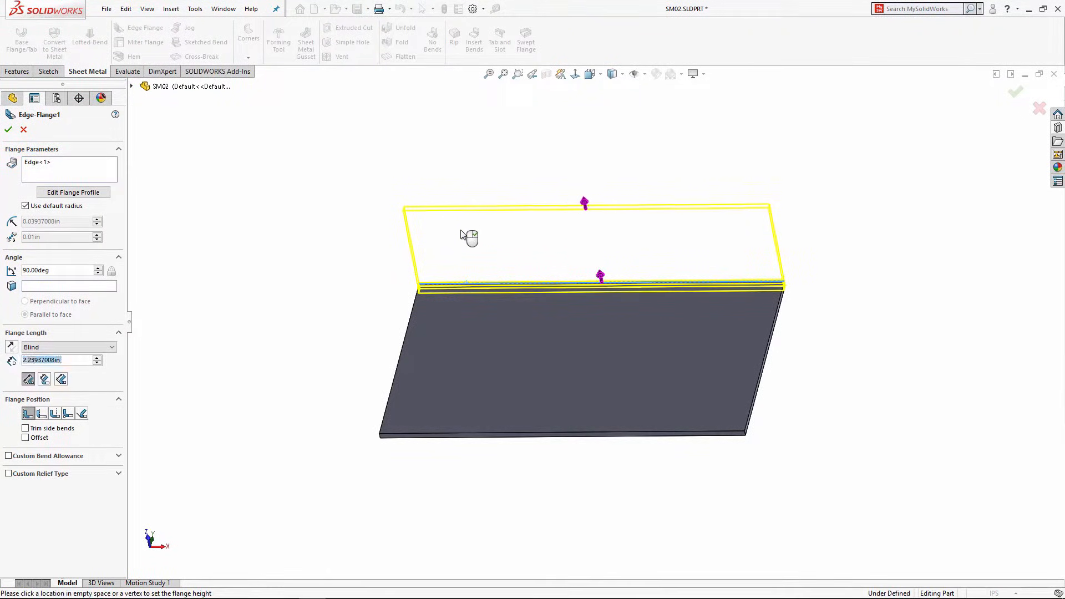
pyautogui.click(471, 234)
pyautogui.moveTo(533, 262); pyautogui.dragTo(454, 178, button='middle')
pyautogui.scroll(-4, 749, 344)
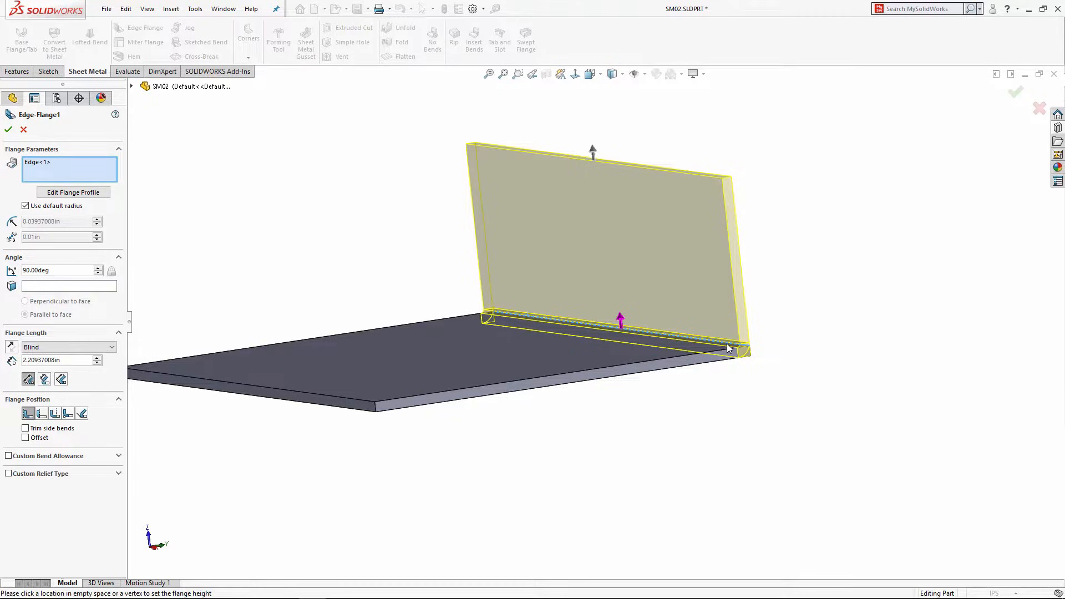
pyautogui.moveTo(713, 345); pyautogui.dragTo(687, 334, button='middle')
pyautogui.scroll(-3, 654, 333)
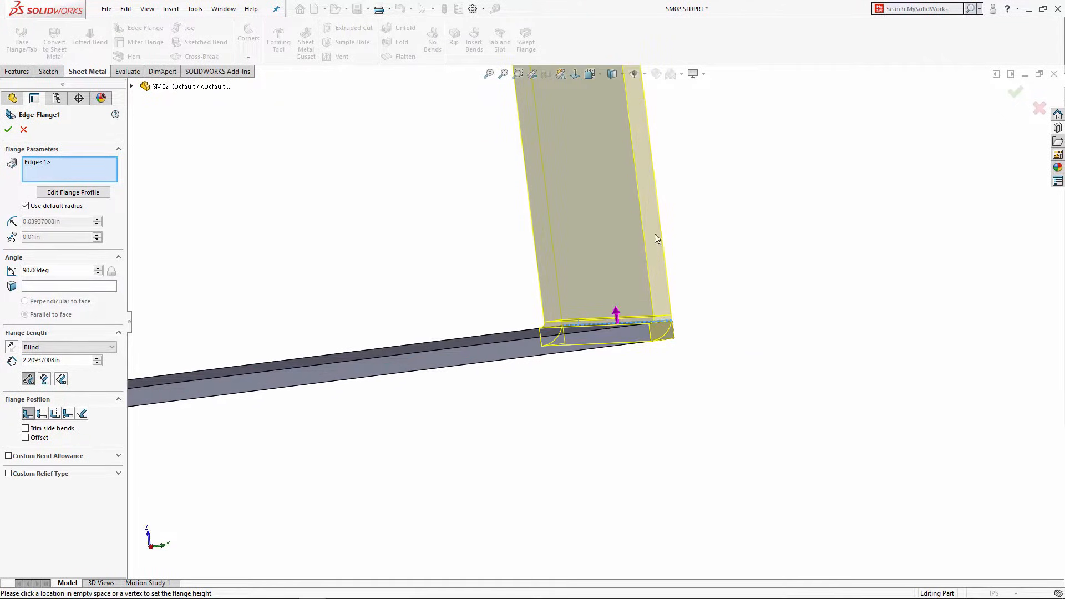
pyautogui.moveTo(611, 320); pyautogui.dragTo(580, 368, button='middle')
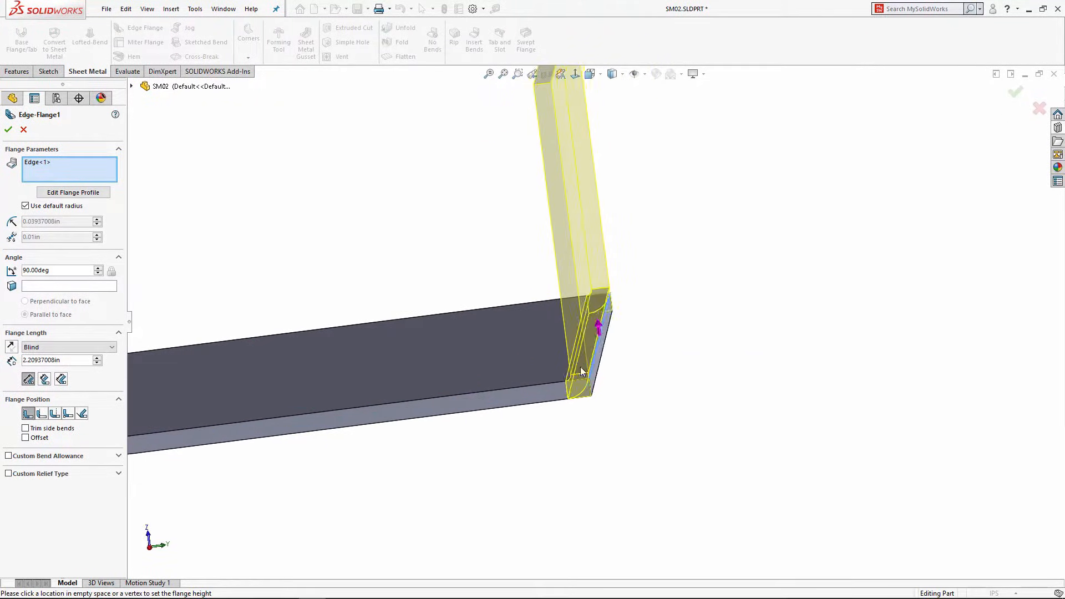
# Step: Set the flange position to Material Inside and the flange length to 2.00in
pyautogui.click(44, 416)
pyautogui.click(54, 415)
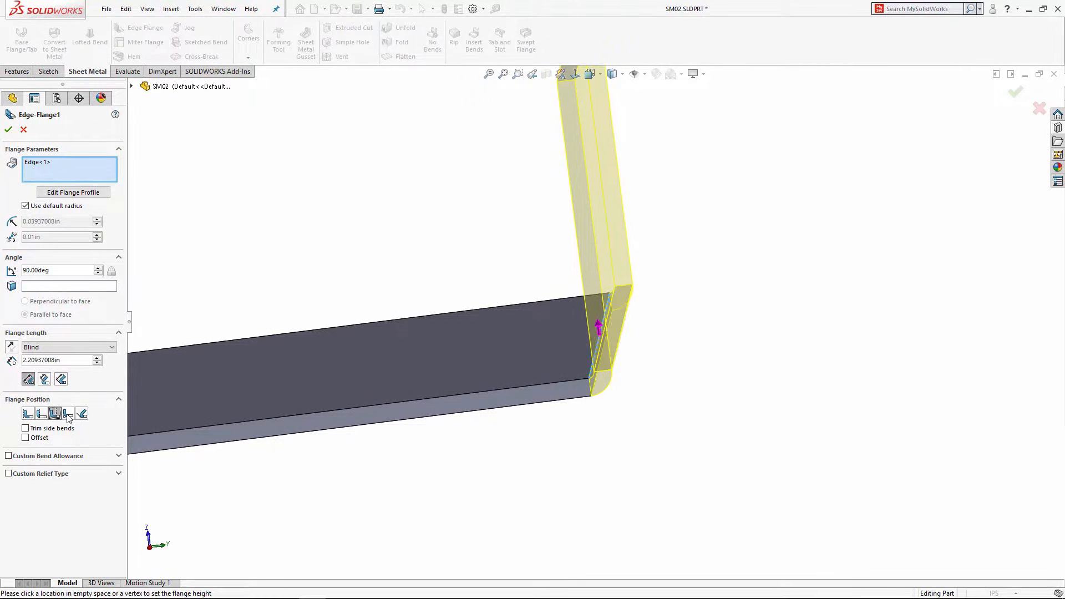
pyautogui.click(68, 414)
pyautogui.click(55, 415)
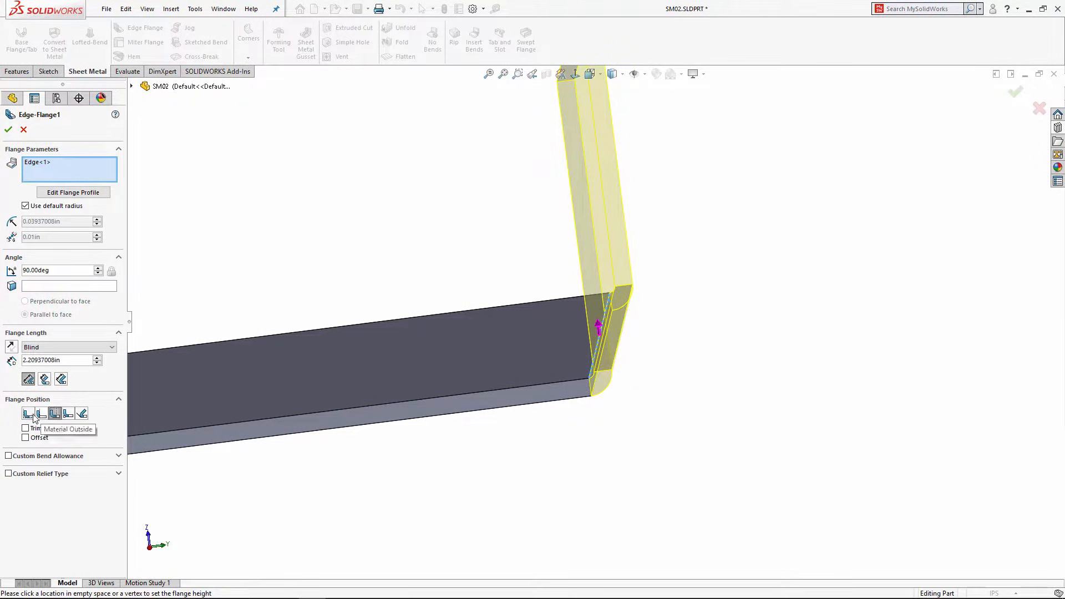
pyautogui.click(28, 414)
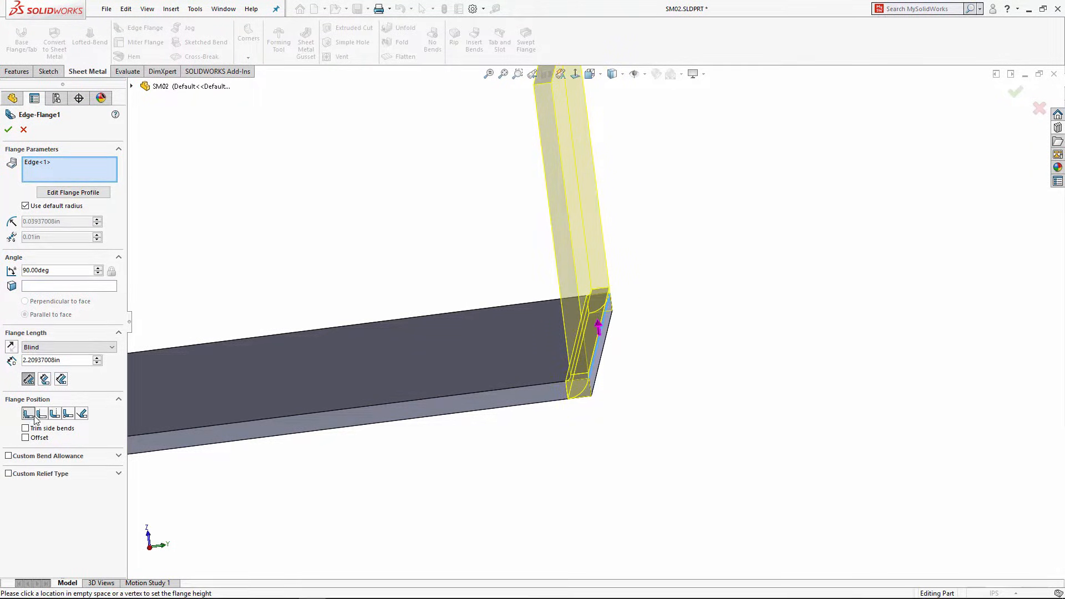
pyautogui.scroll(5, 392, 218)
pyautogui.moveTo(382, 219); pyautogui.dragTo(432, 221, button='middle')
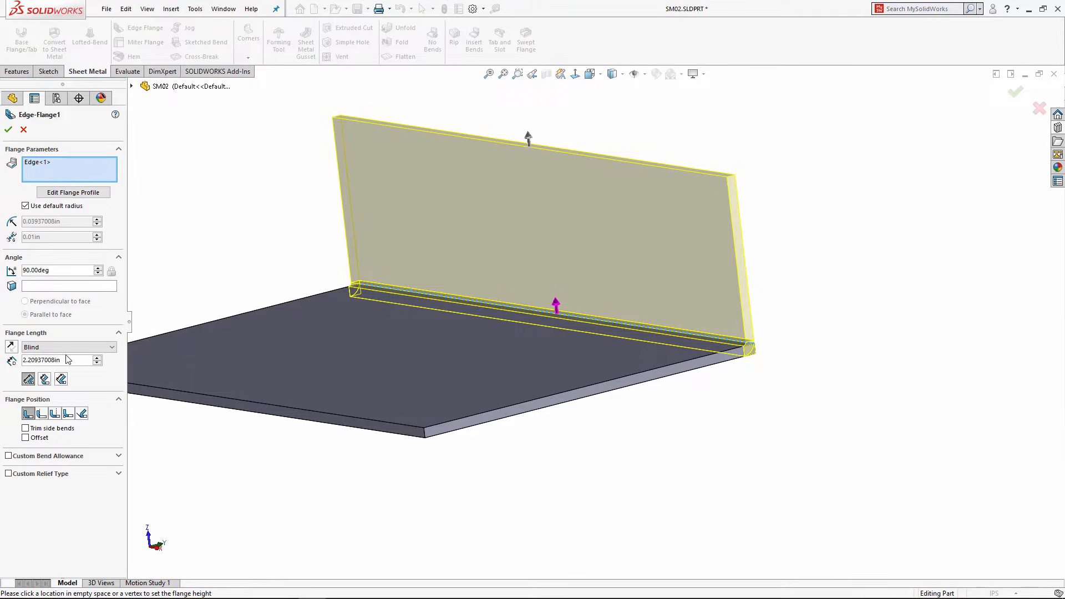
pyautogui.moveTo(52, 363); pyautogui.dragTo(6, 359)
pyautogui.write('2')
pyautogui.press('Return')
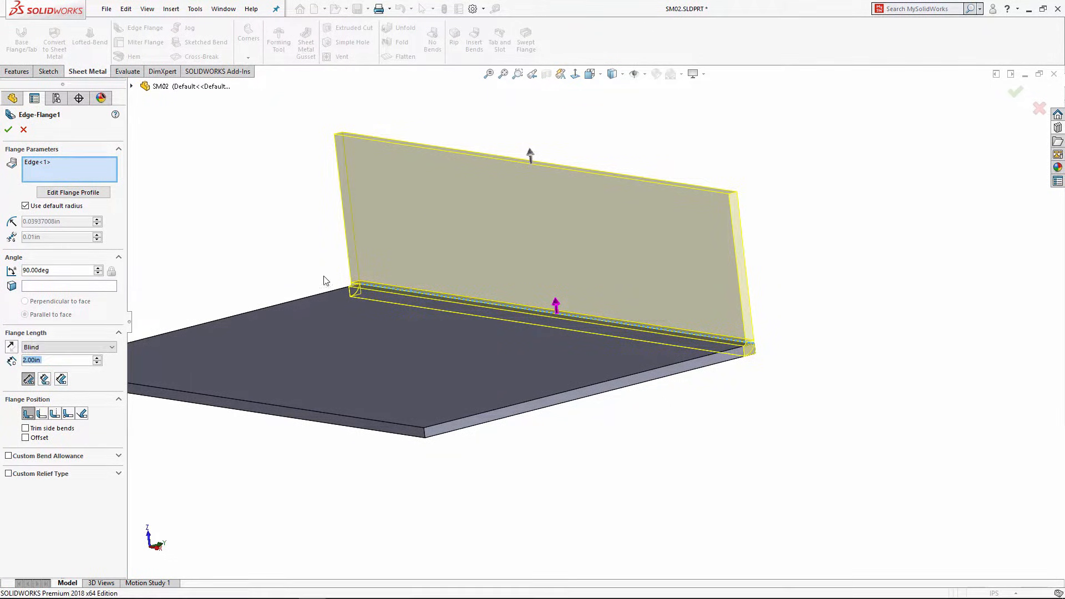
# Step: Add the left edge to the flange and accept both 90° walls
pyautogui.moveTo(324, 275); pyautogui.dragTo(290, 299, button='middle')
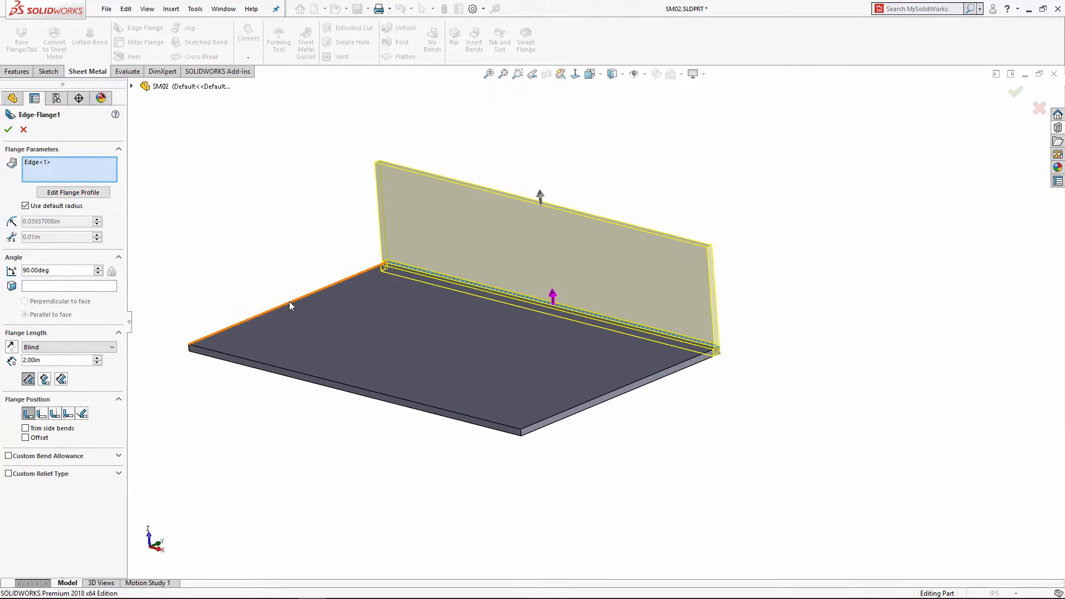
pyautogui.click(288, 302)
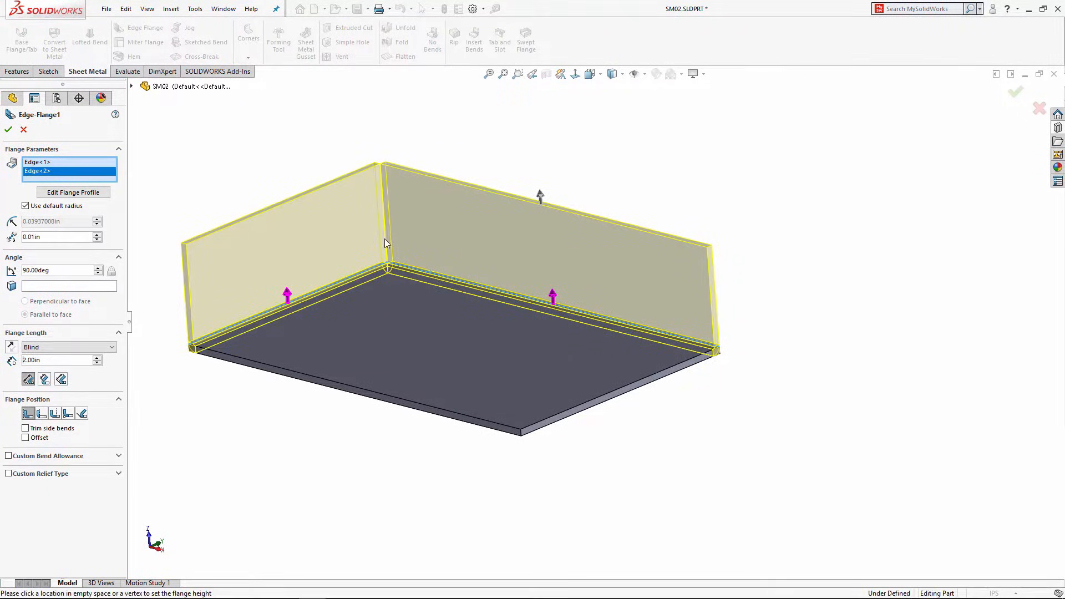
pyautogui.moveTo(294, 274); pyautogui.dragTo(502, 220, button='middle')
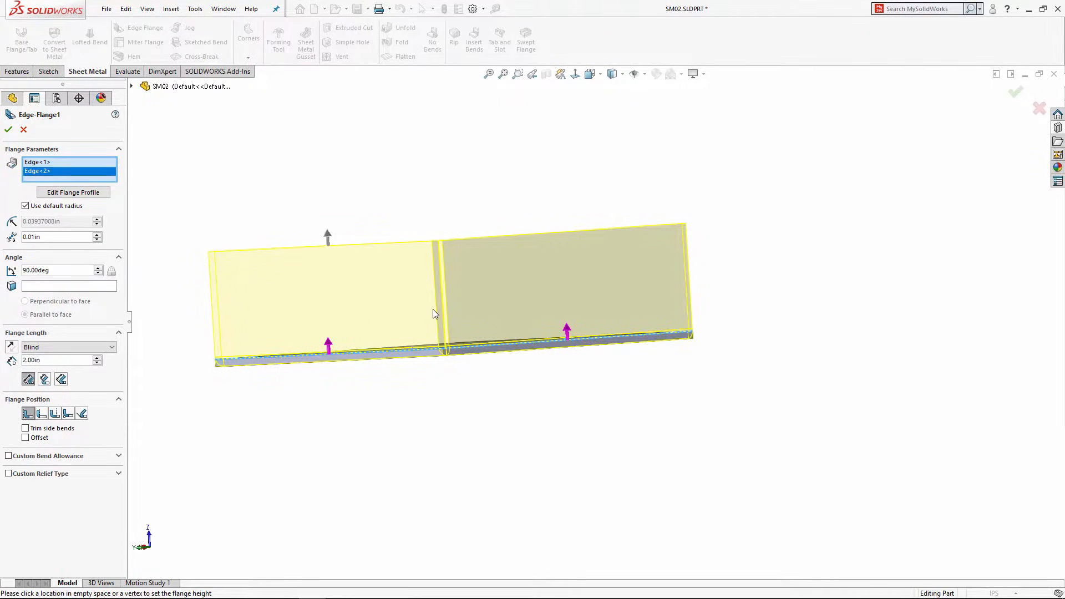
pyautogui.click(9, 129)
pyautogui.moveTo(575, 218); pyautogui.dragTo(345, 273, button='middle')
pyautogui.scroll(-2, 418, 230)
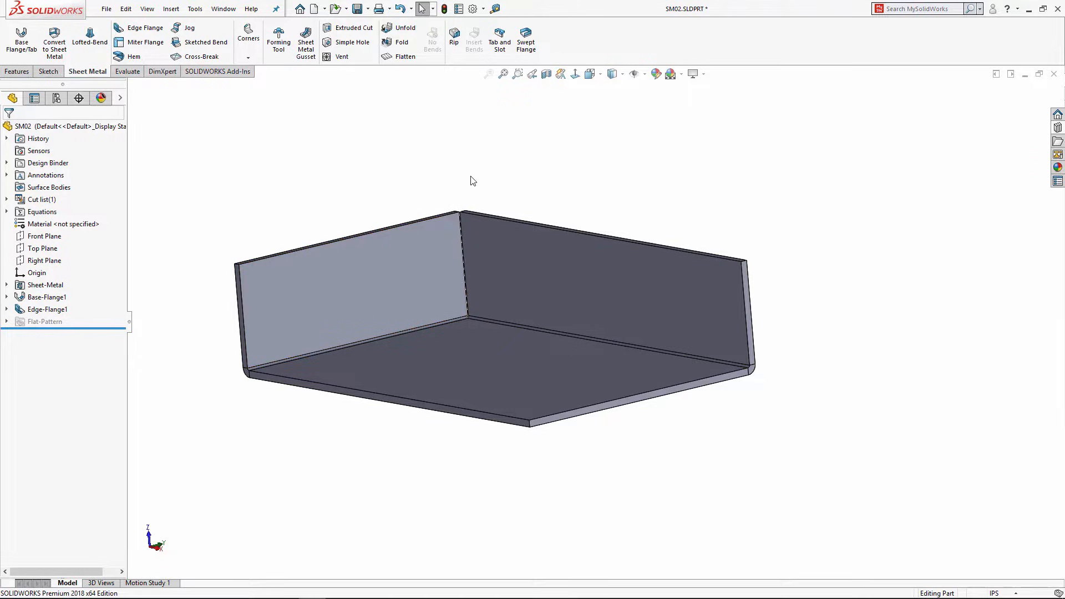
# Step: Add Edge-Flange2, 3.00in long, on the back wall's top edge, folding outward
pyautogui.click(136, 29)
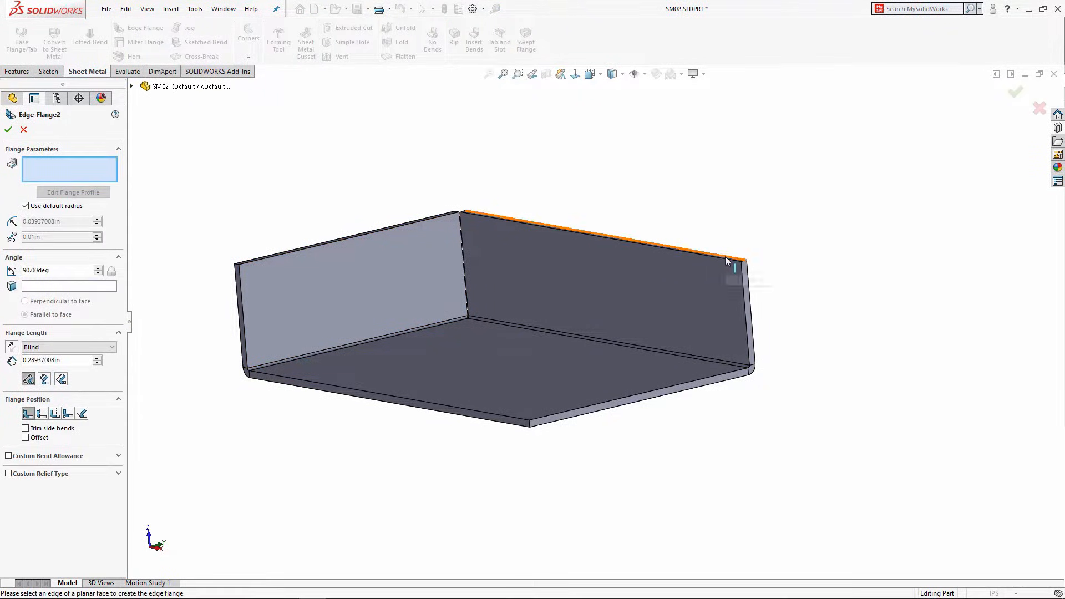
pyautogui.click(726, 257)
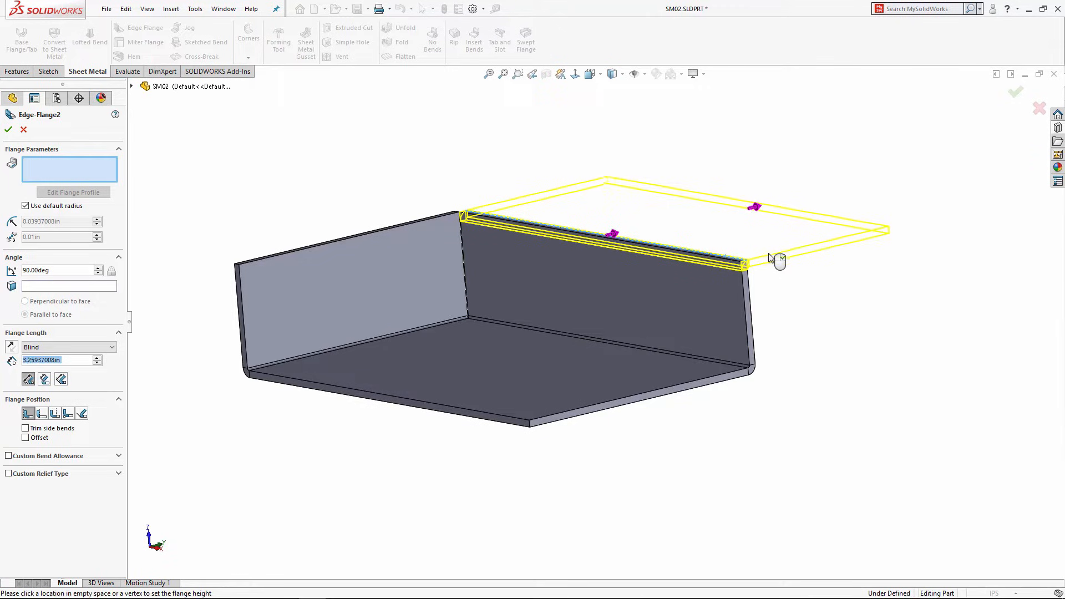
pyautogui.click(802, 257)
pyautogui.moveTo(68, 360); pyautogui.dragTo(2, 361)
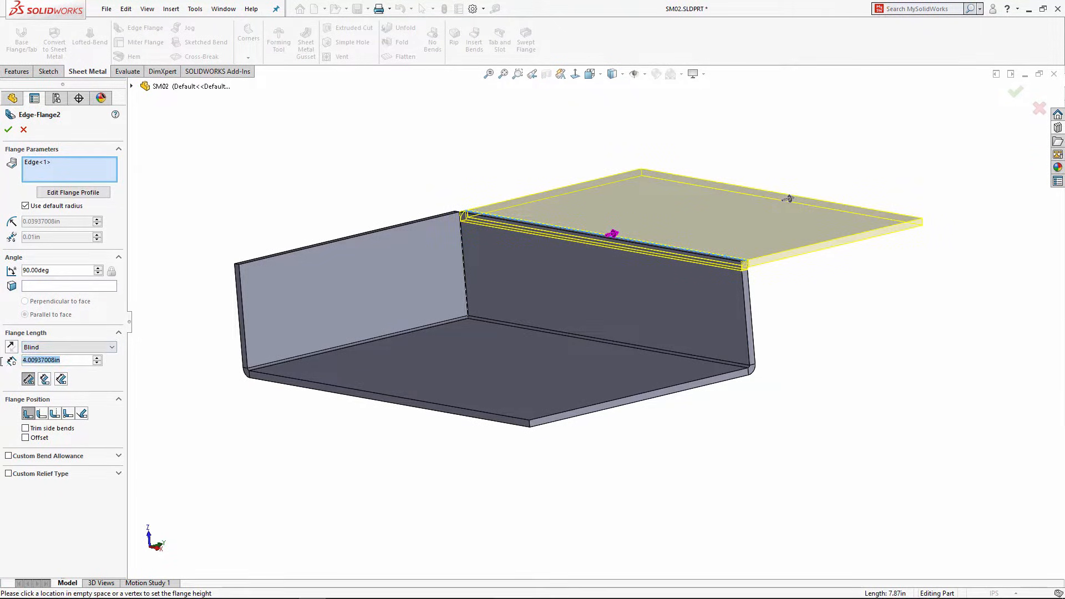
pyautogui.write('3')
pyautogui.press('Return')
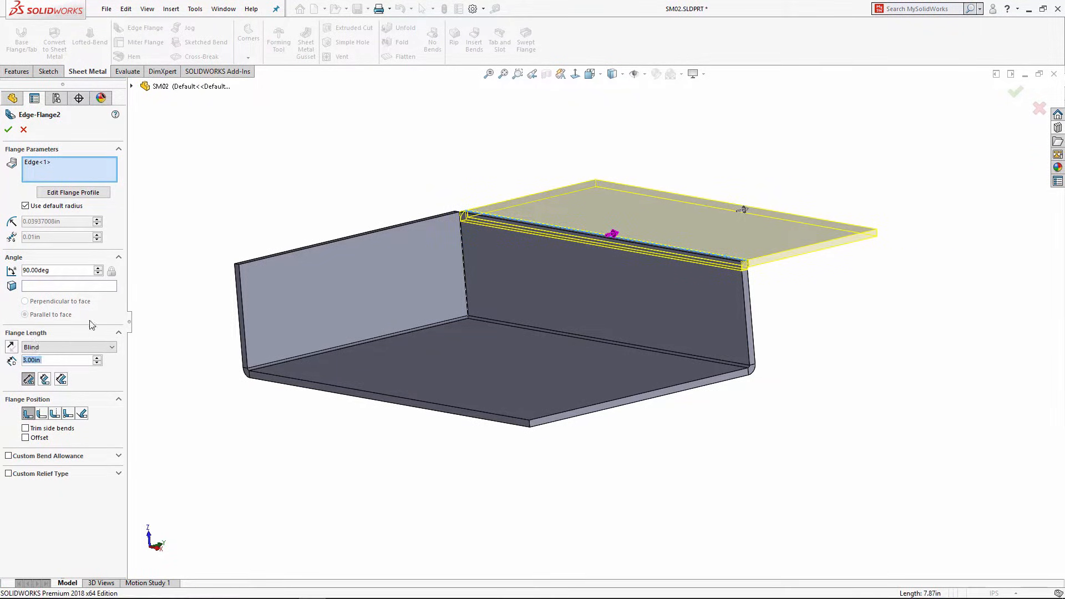
pyautogui.click(8, 130)
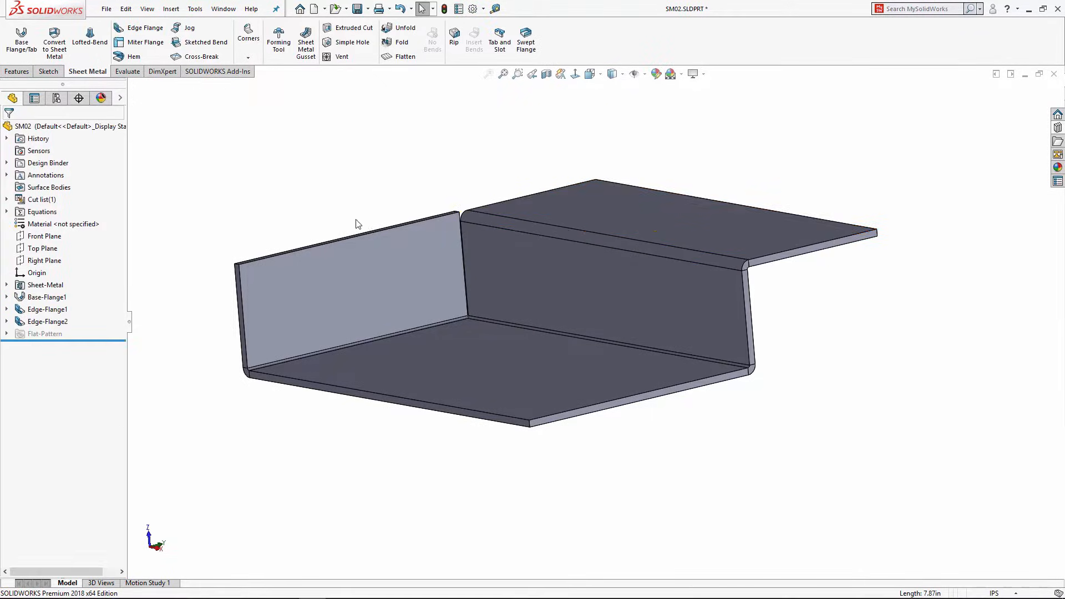
pyautogui.moveTo(577, 194); pyautogui.dragTo(610, 264, button='middle')
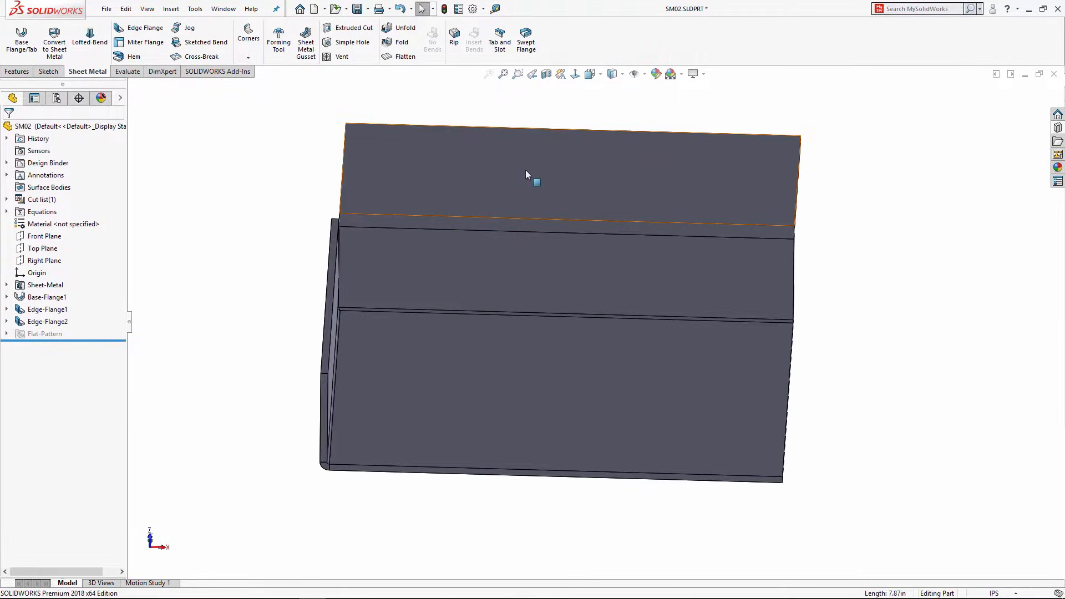
# Step: Sketch three circles in a row on the top flange face
pyautogui.click(525, 169)
pyautogui.click(575, 120)
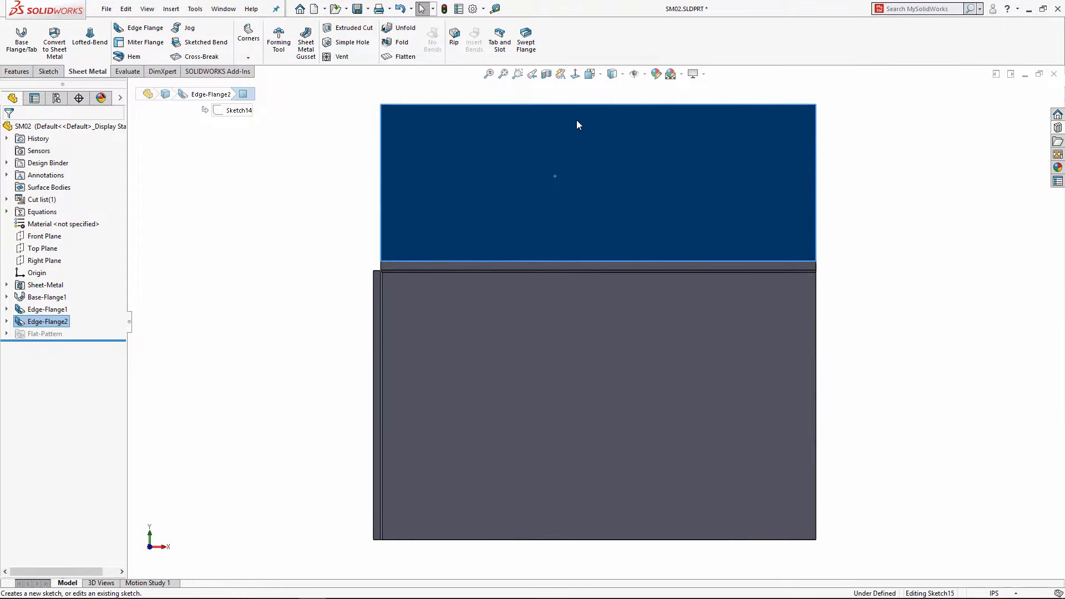
pyautogui.click(95, 27)
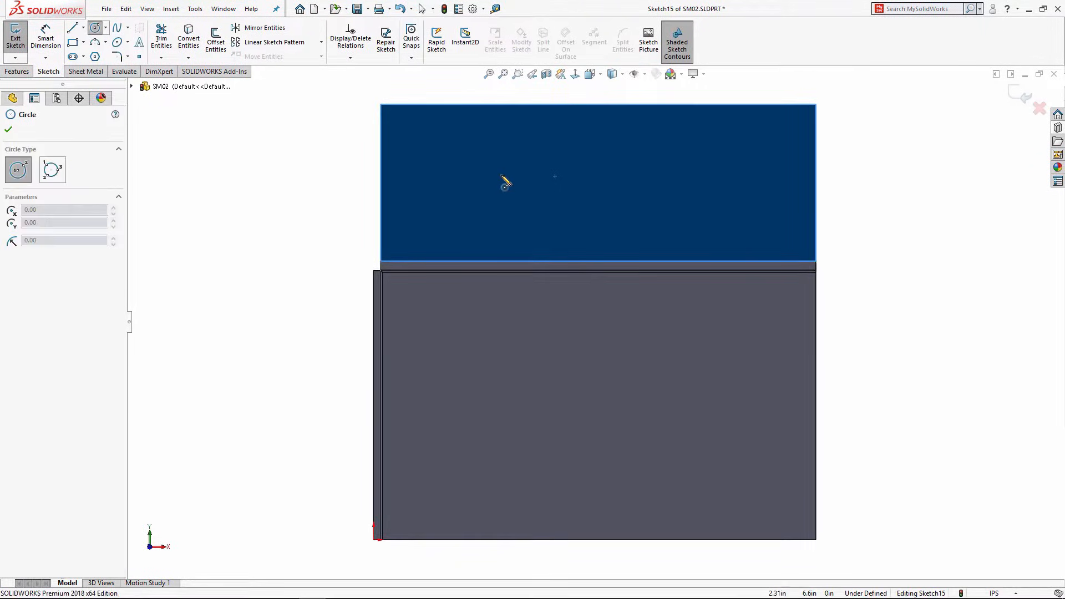
pyautogui.click(500, 175)
pyautogui.click(500, 196)
pyautogui.click(605, 174)
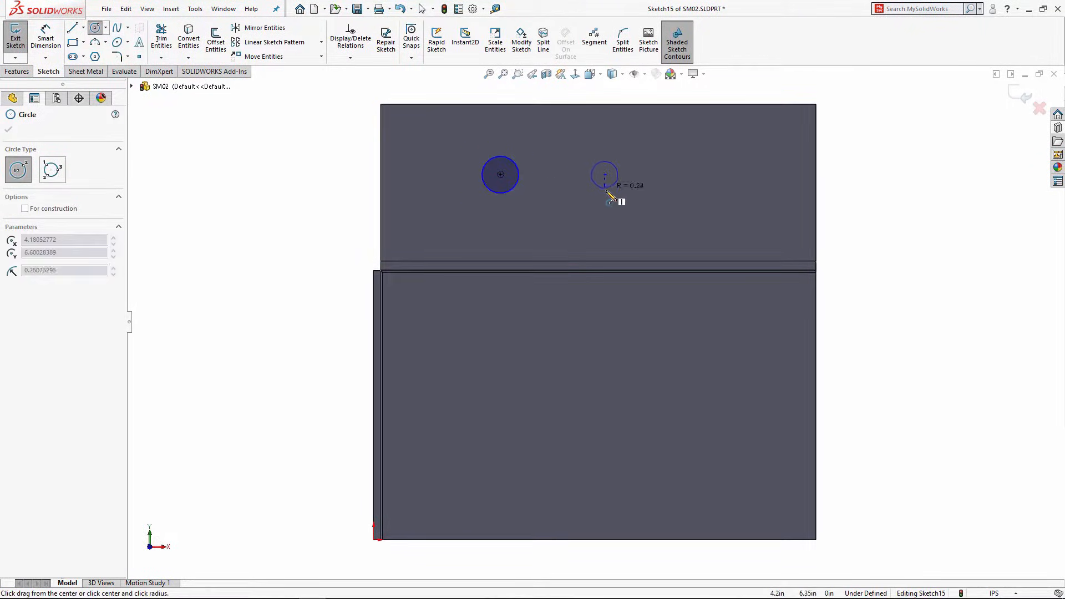
pyautogui.click(617, 191)
pyautogui.click(707, 174)
pyautogui.click(722, 192)
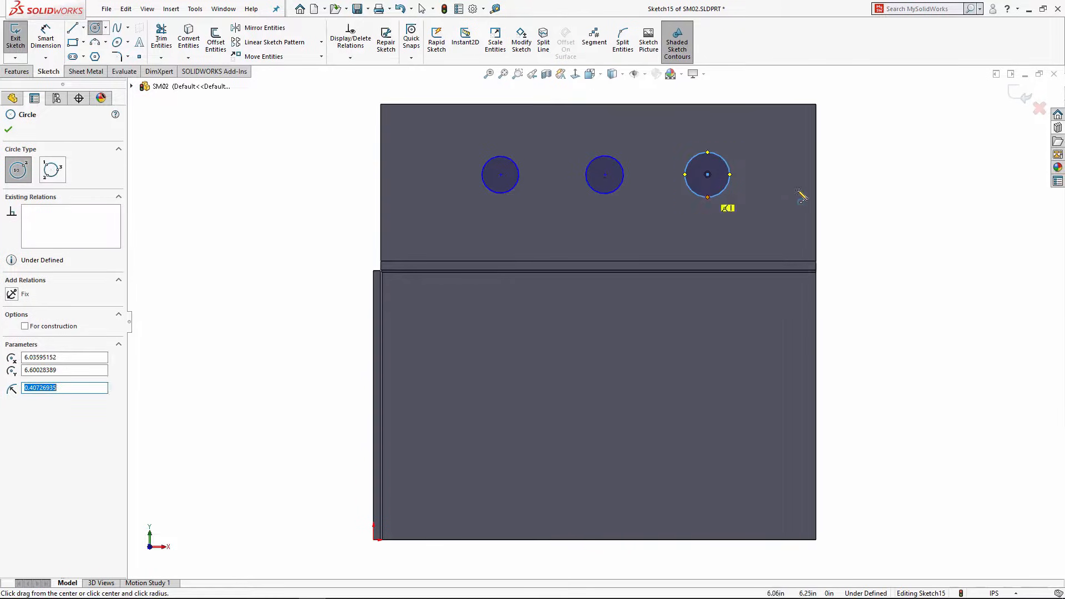
pyautogui.rightClick(863, 191)
pyautogui.click(873, 183)
pyautogui.moveTo(862, 147)
pyautogui.mouseDown()
pyautogui.moveTo(533, 210)
pyautogui.moveTo(455, 212)
pyautogui.mouseUp()
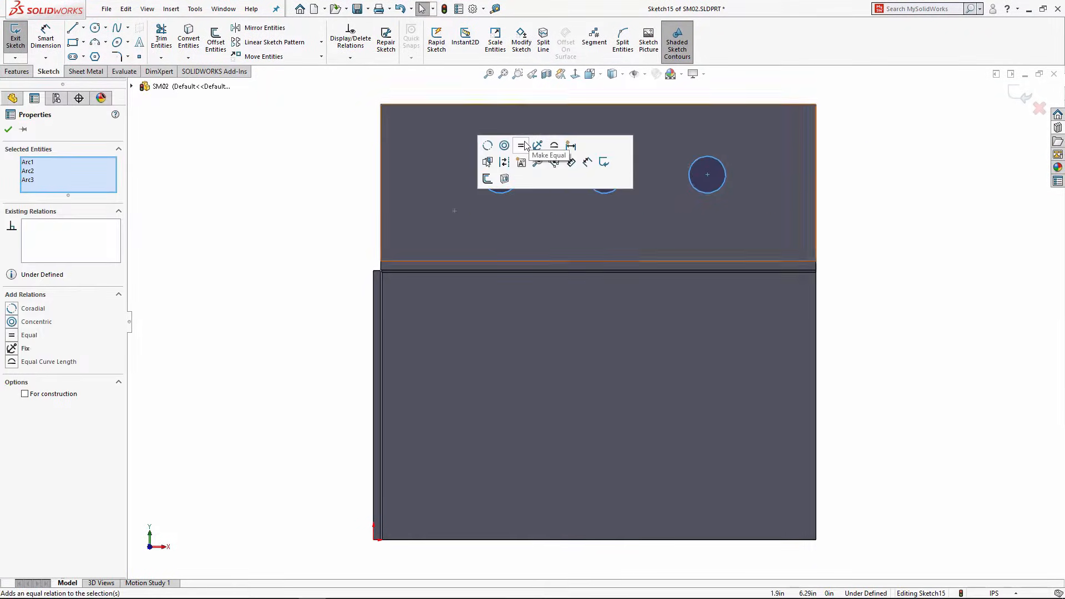
pyautogui.click(888, 236)
# Step: Dimension the right circle to Ø0.50 and 2.00 in from the plate's right edge
pyautogui.moveTo(877, 250); pyautogui.dragTo(877, 174, button='right')
pyautogui.click(725, 174)
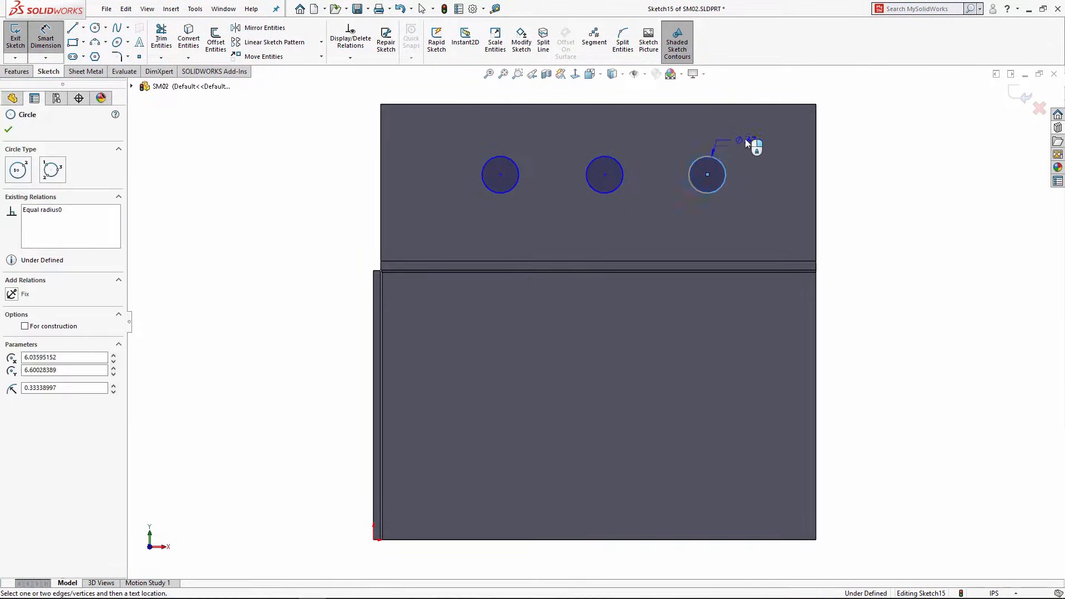
pyautogui.click(759, 144)
pyautogui.write('.')
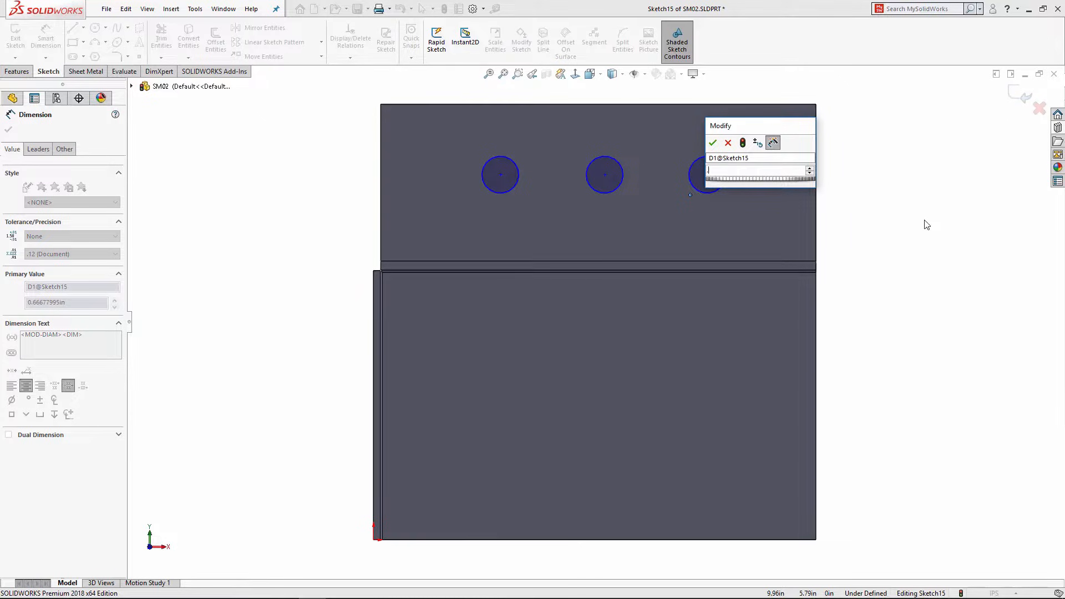
pyautogui.write('5')
pyautogui.press('Return')
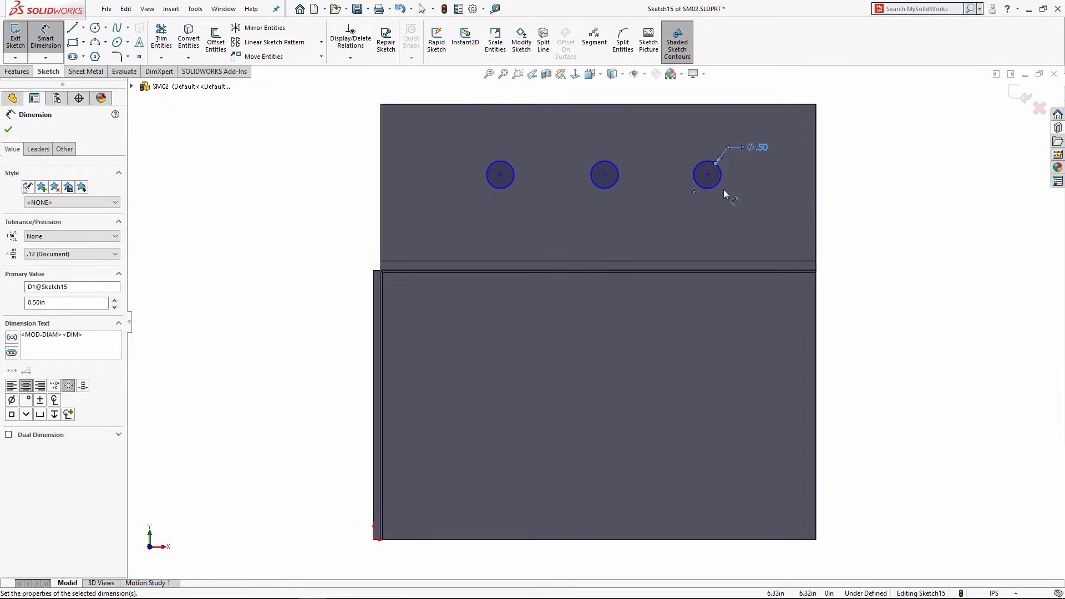
pyautogui.click(723, 183)
pyautogui.click(818, 188)
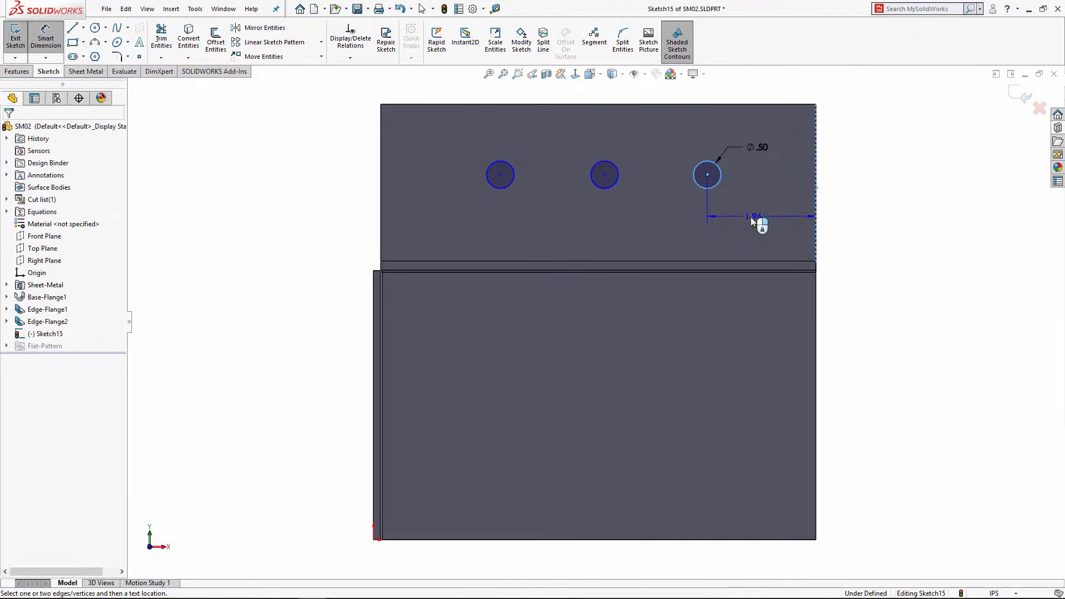
pyautogui.click(755, 217)
pyautogui.write('2')
pyautogui.press('Return')
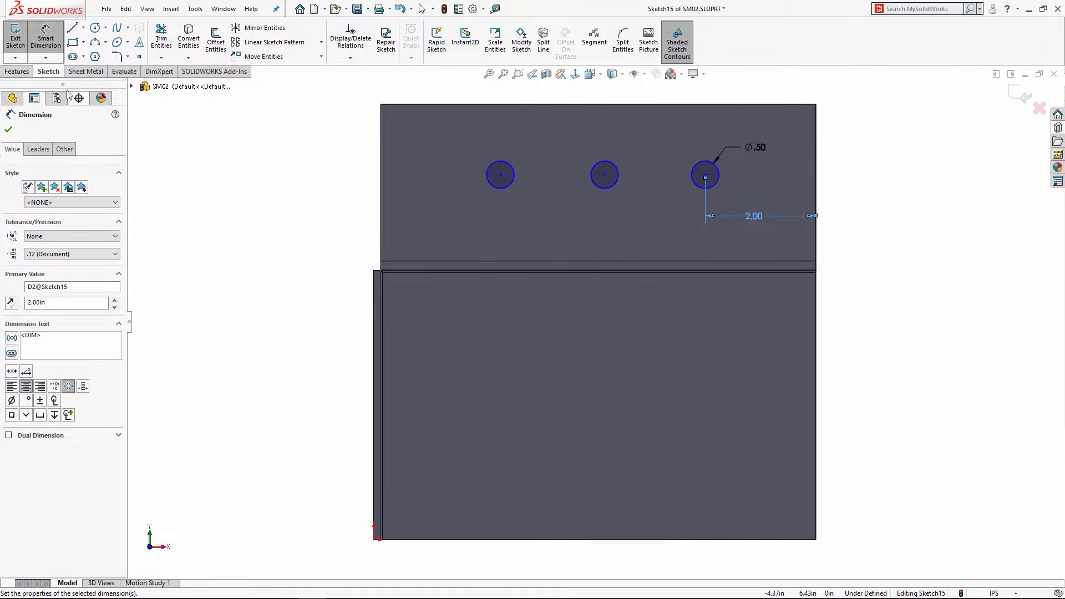
pyautogui.click(17, 72)
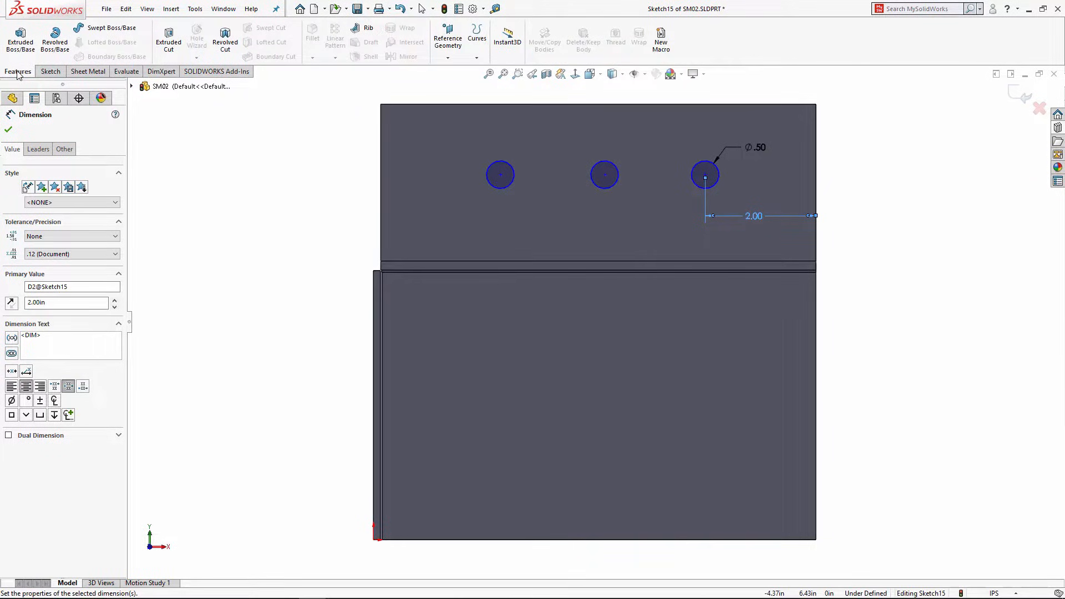
# Step: Extrude-cut the three circles through the top flange with depth linked to sheet thickness
pyautogui.click(168, 36)
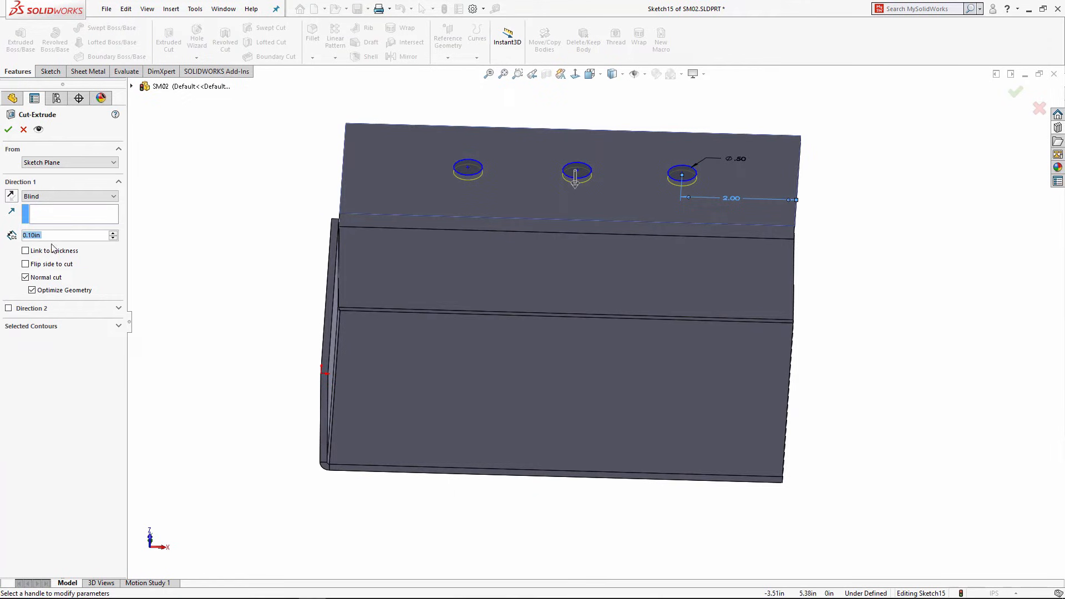
pyautogui.click(26, 250)
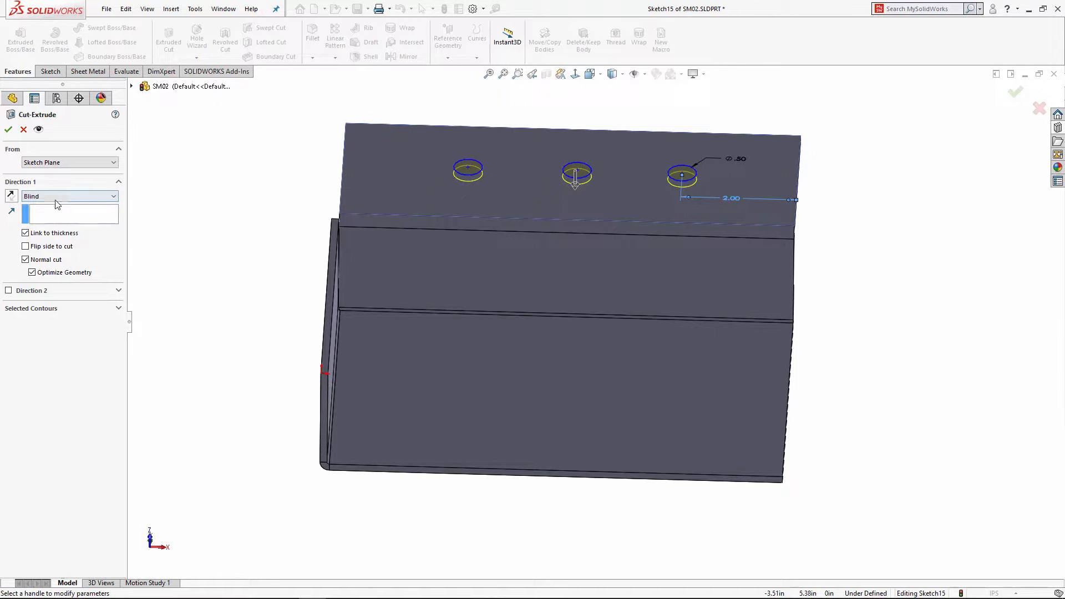
pyautogui.click(8, 130)
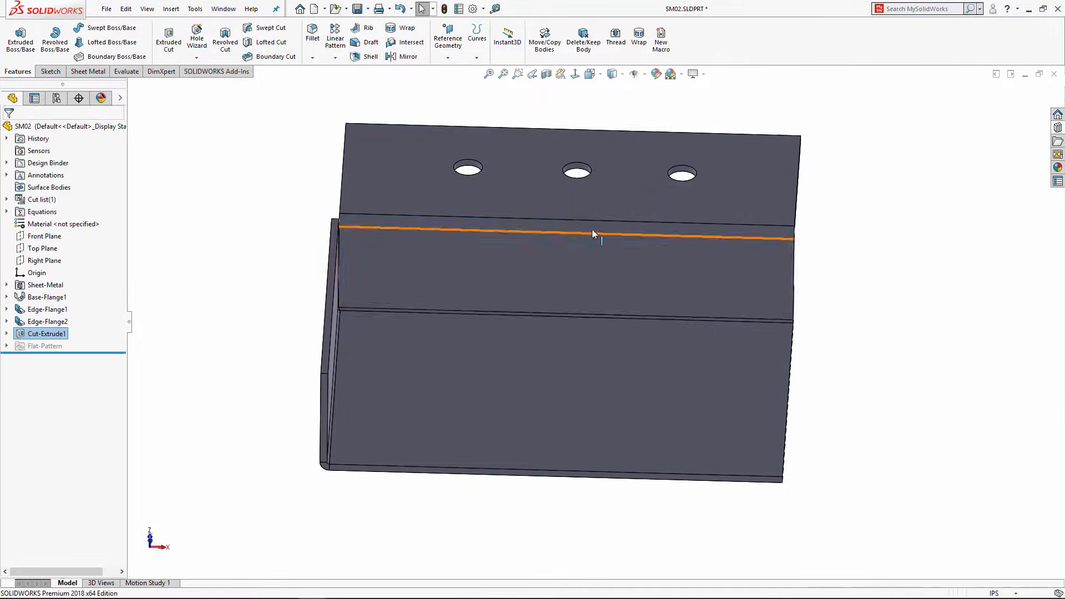
pyautogui.moveTo(592, 228); pyautogui.dragTo(561, 255, button='middle')
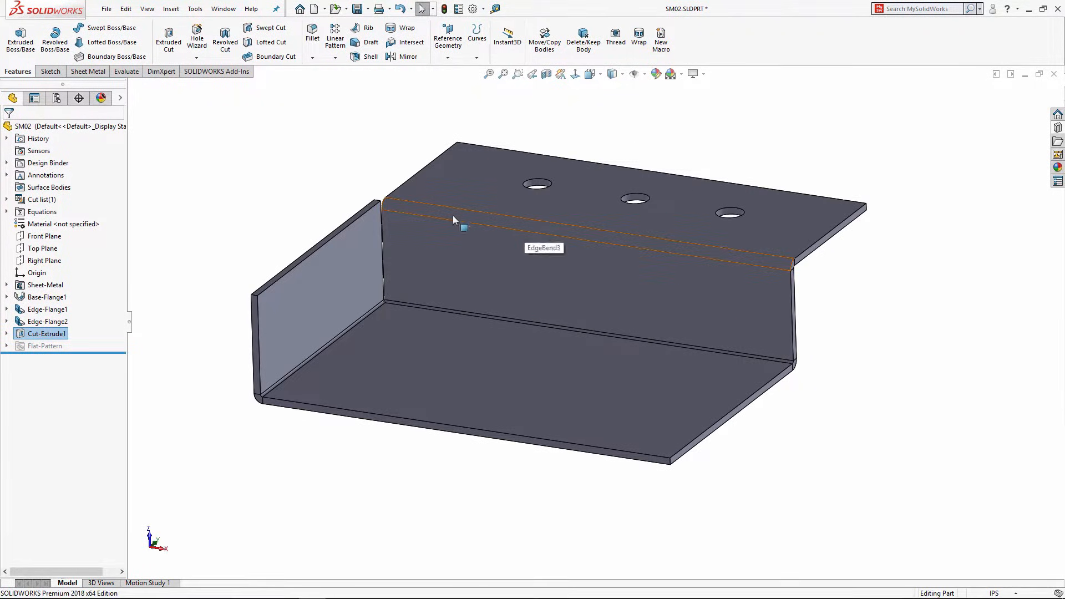
pyautogui.click(312, 57)
pyautogui.click(83, 72)
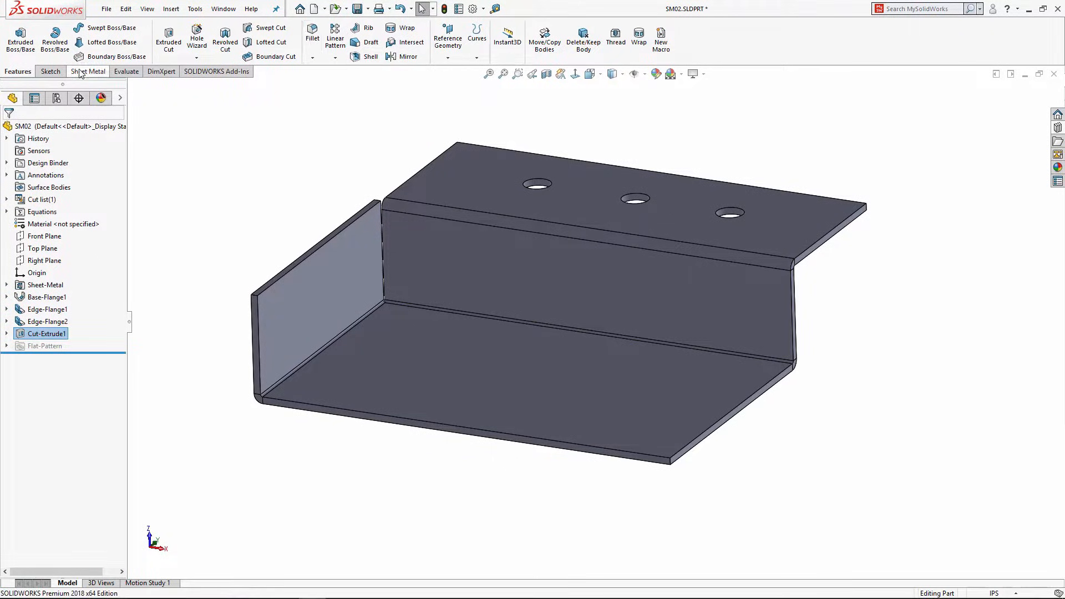
# Step: Chamfer the four outer flange corner edges by 0.25 in with Break-Corner, then save SM02
pyautogui.click(245, 58)
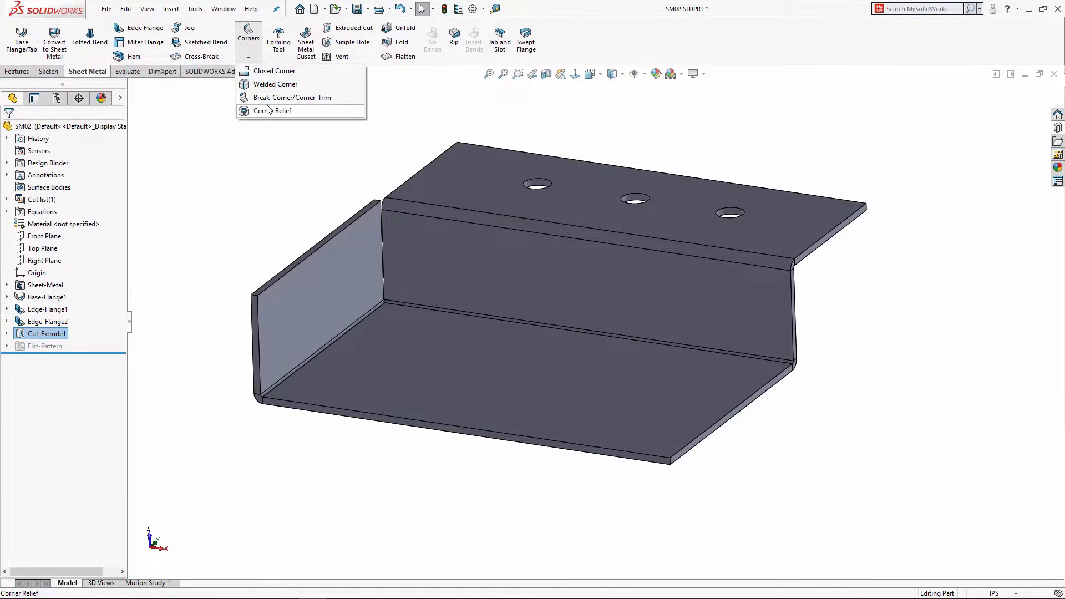
pyautogui.click(265, 99)
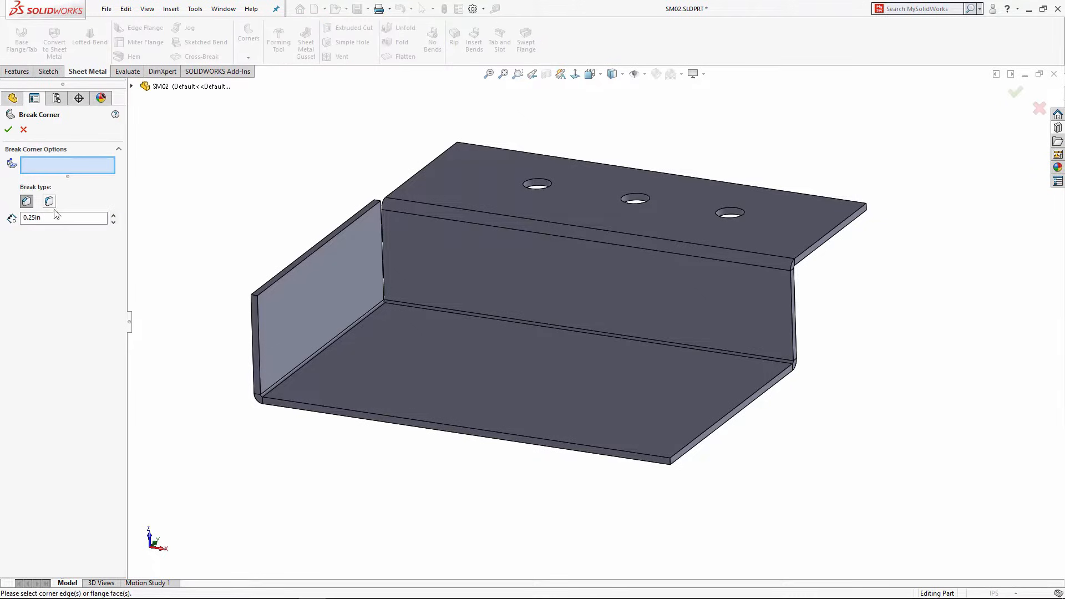
pyautogui.click(255, 297)
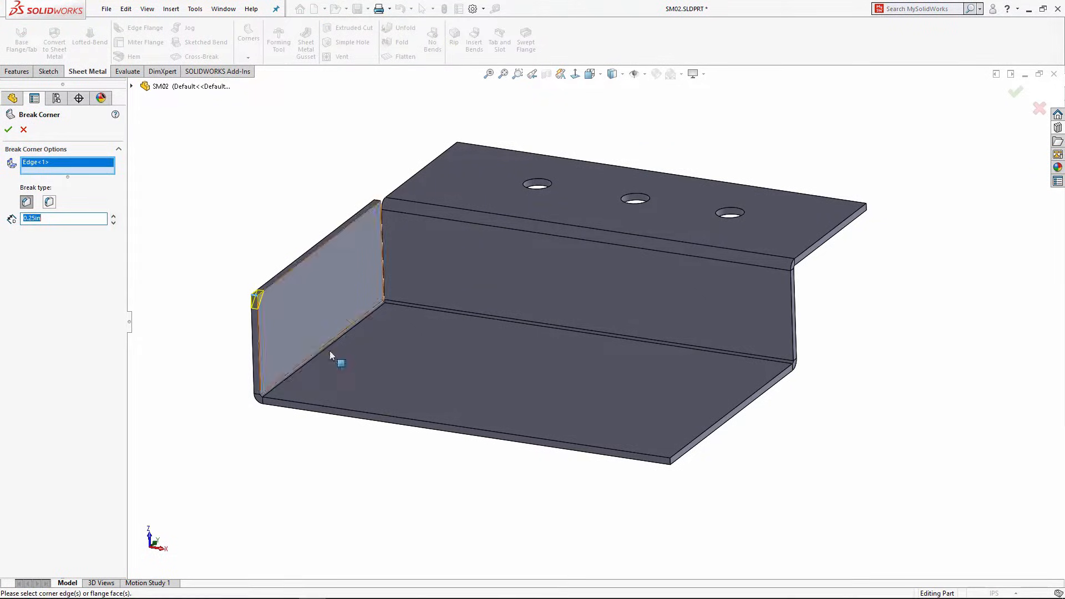
pyautogui.click(671, 461)
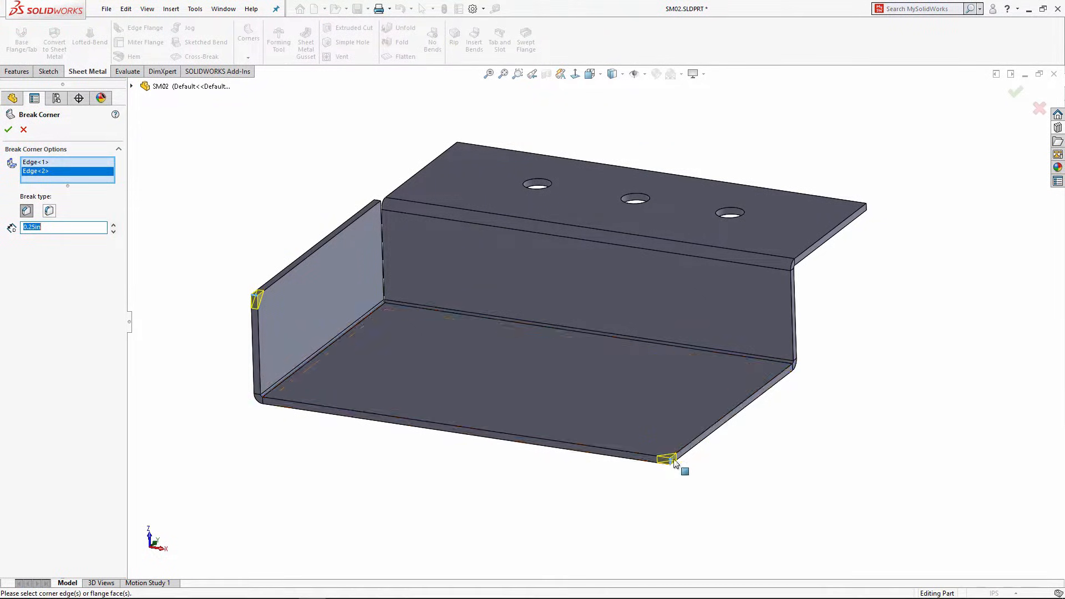
pyautogui.click(866, 208)
pyautogui.click(457, 146)
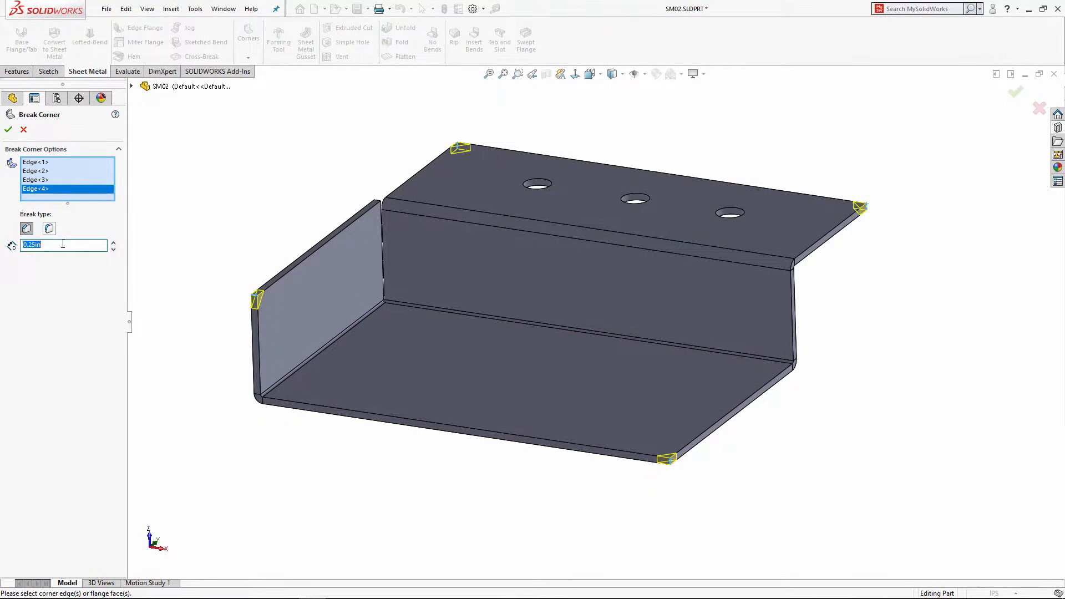
pyautogui.click(8, 129)
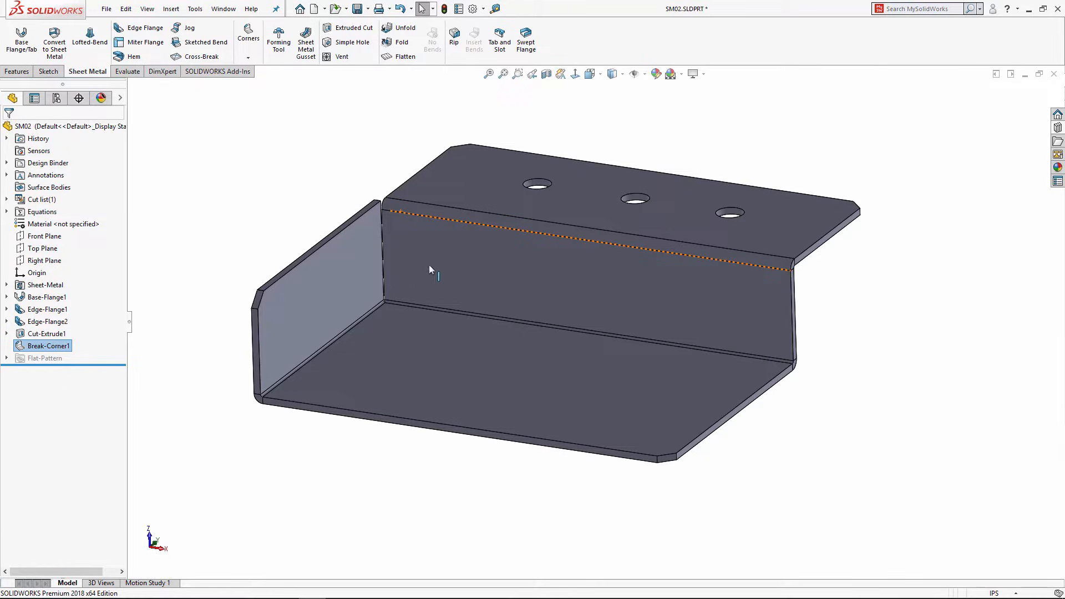
pyautogui.moveTo(432, 264); pyautogui.dragTo(440, 257, button='middle')
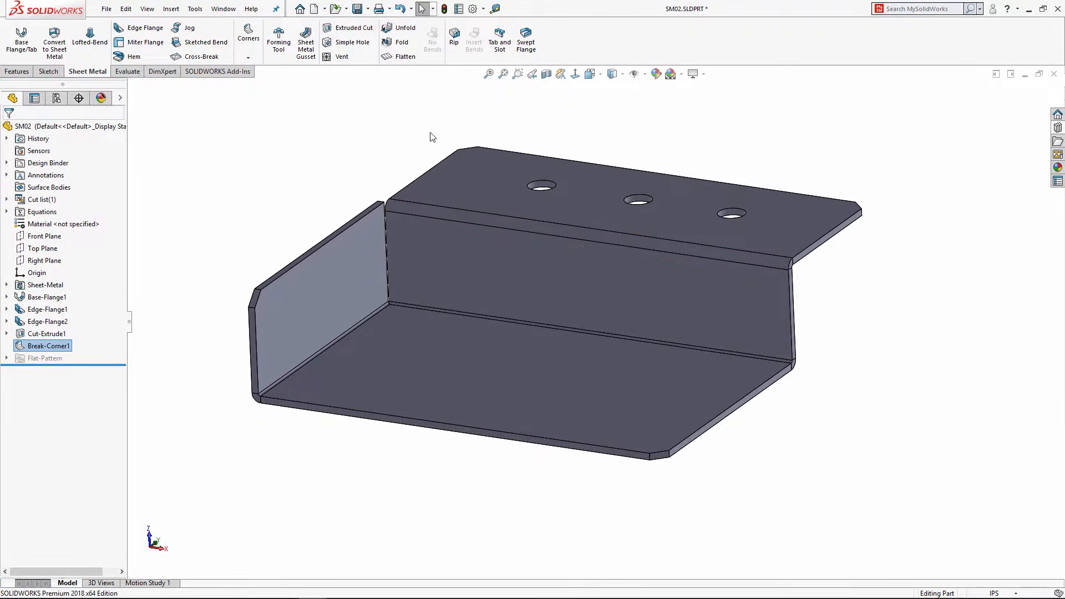
pyautogui.click(357, 8)
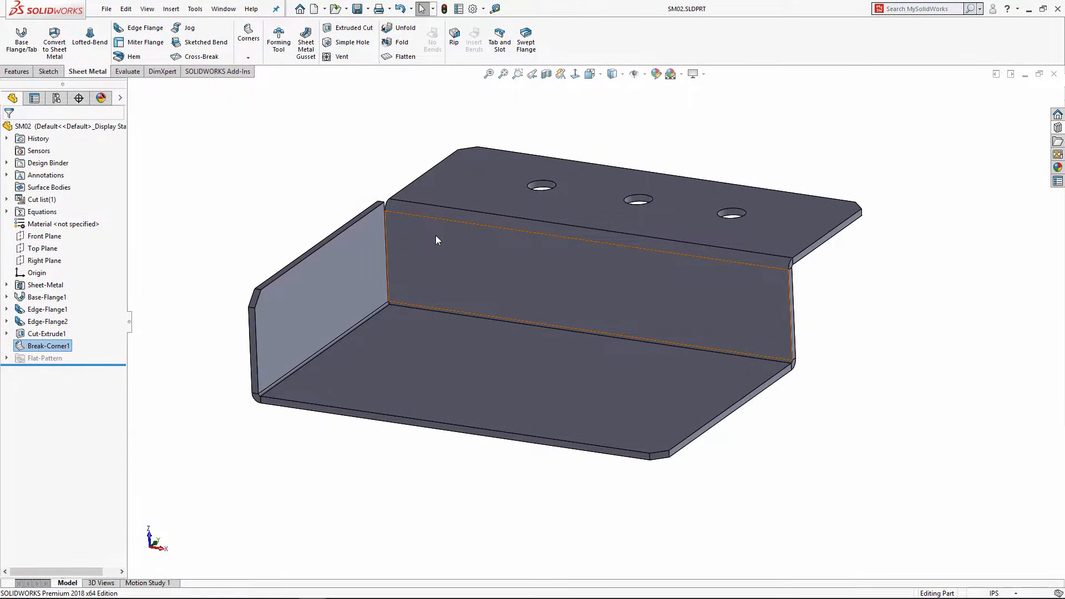
# Step: Flatten SM02 and check the lengths of a plate edge and the bounding-box top line
pyautogui.click(404, 57)
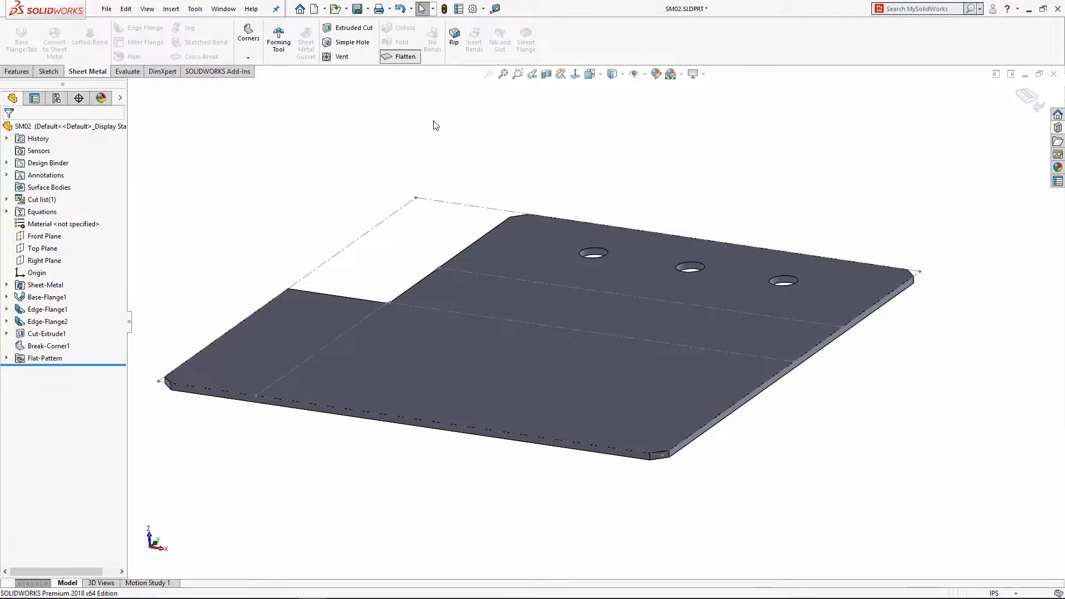
pyautogui.scroll(2, 466, 226)
pyautogui.moveTo(467, 240); pyautogui.dragTo(474, 310, button='middle')
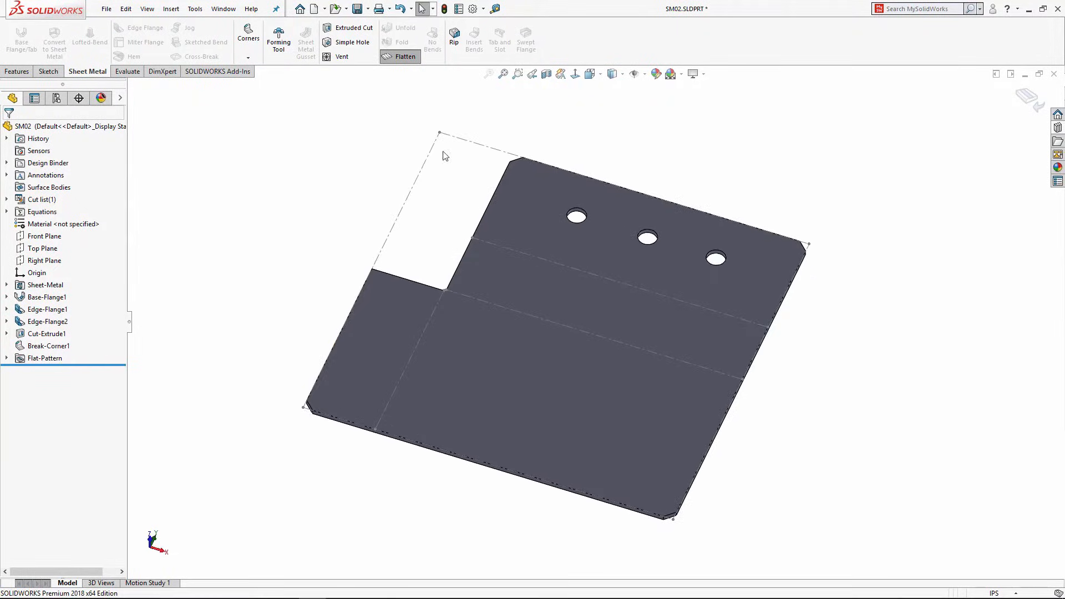
pyautogui.click(687, 507)
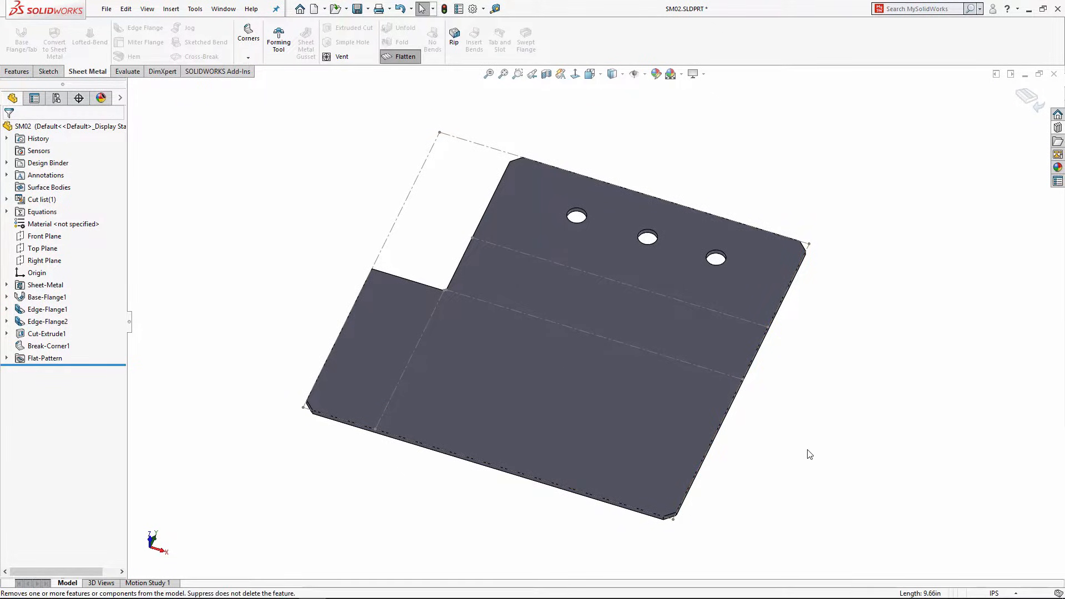
pyautogui.click(487, 148)
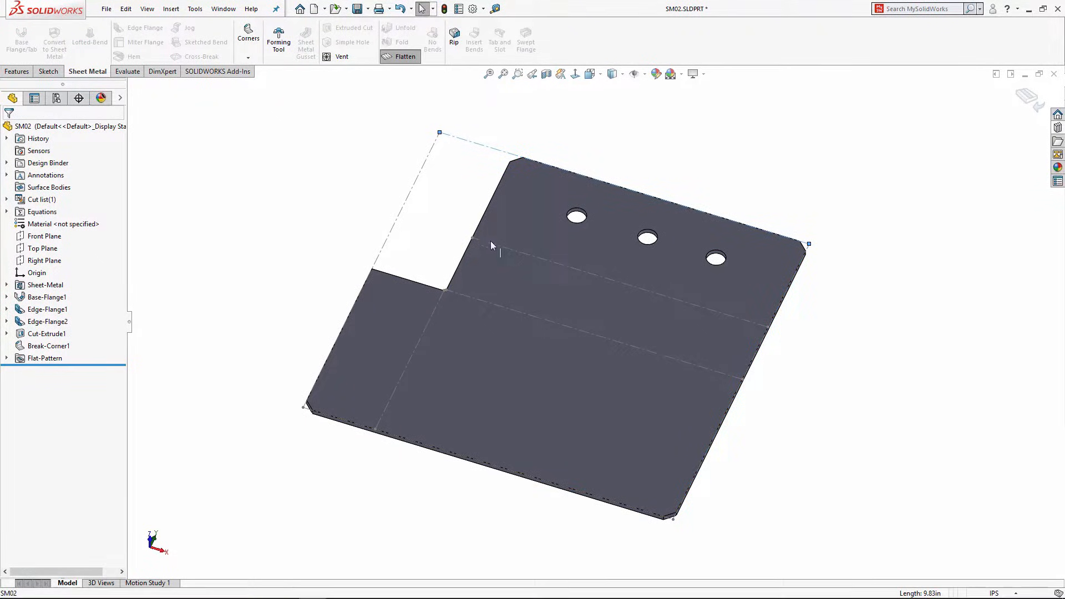
pyautogui.click(521, 300)
# Step: Export the flat face to DXF / DWG, saving it as SM02.DXF
pyautogui.rightClick(567, 298)
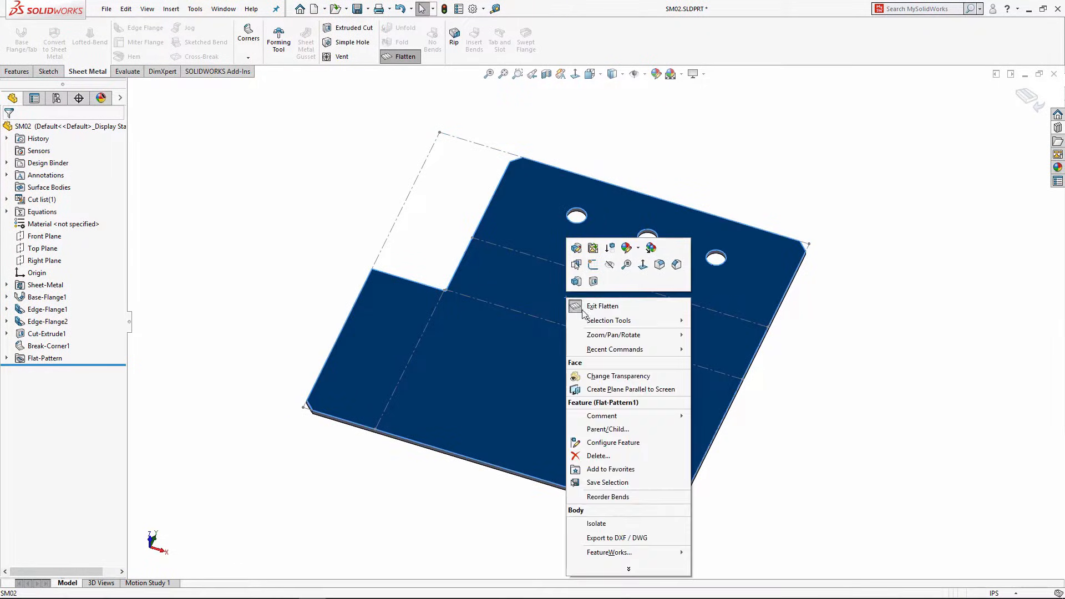
pyautogui.click(603, 538)
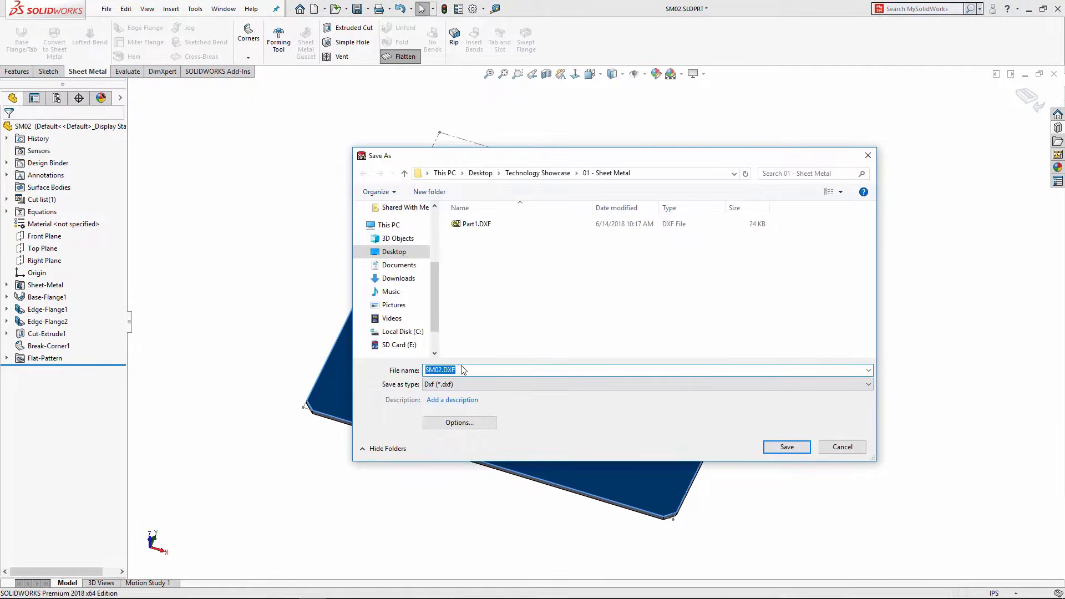
pyautogui.click(787, 447)
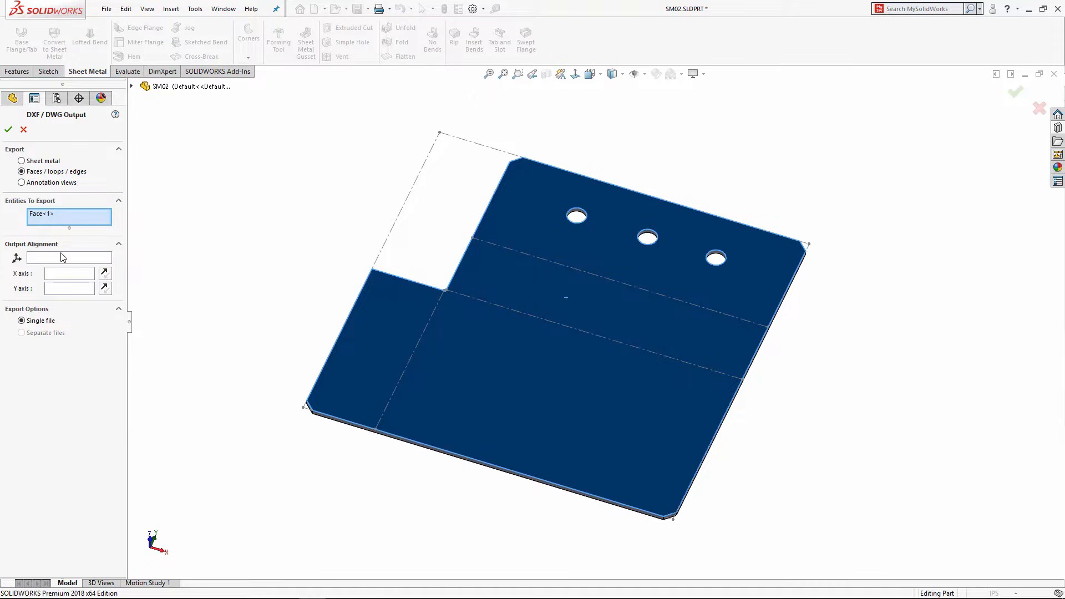
# Step: Align the export to the plate's lower-left corner, output sheet metal with bend lines, and save
pyautogui.click(43, 259)
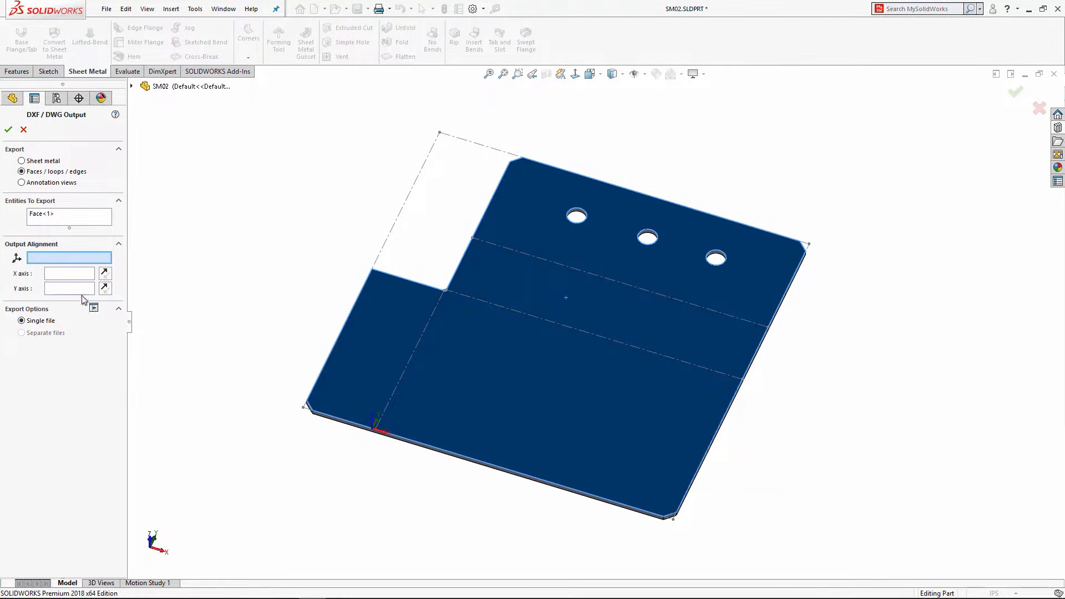
pyautogui.click(304, 408)
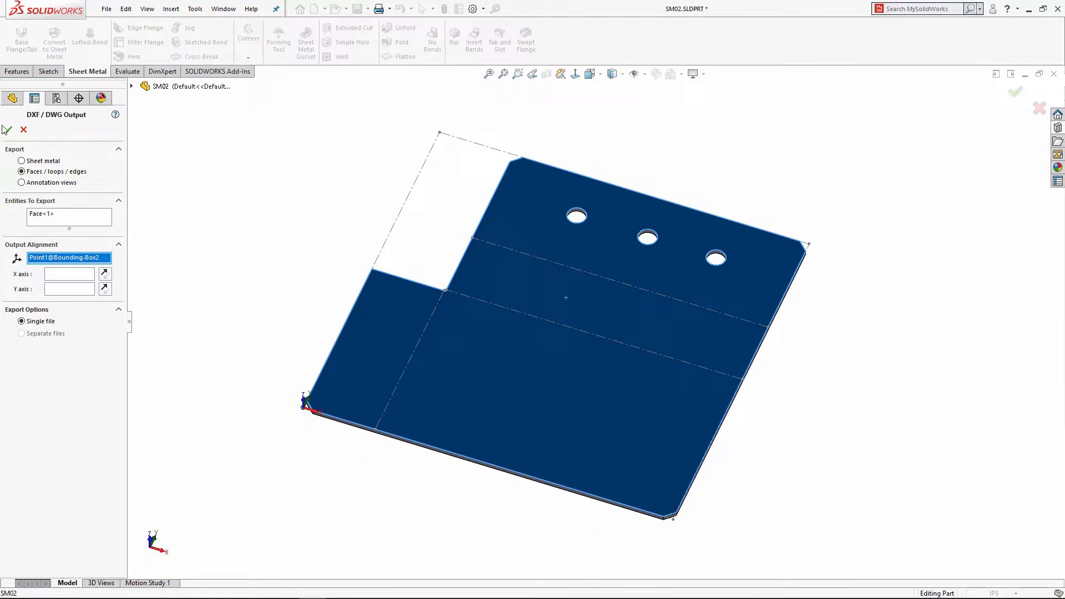
pyautogui.click(23, 161)
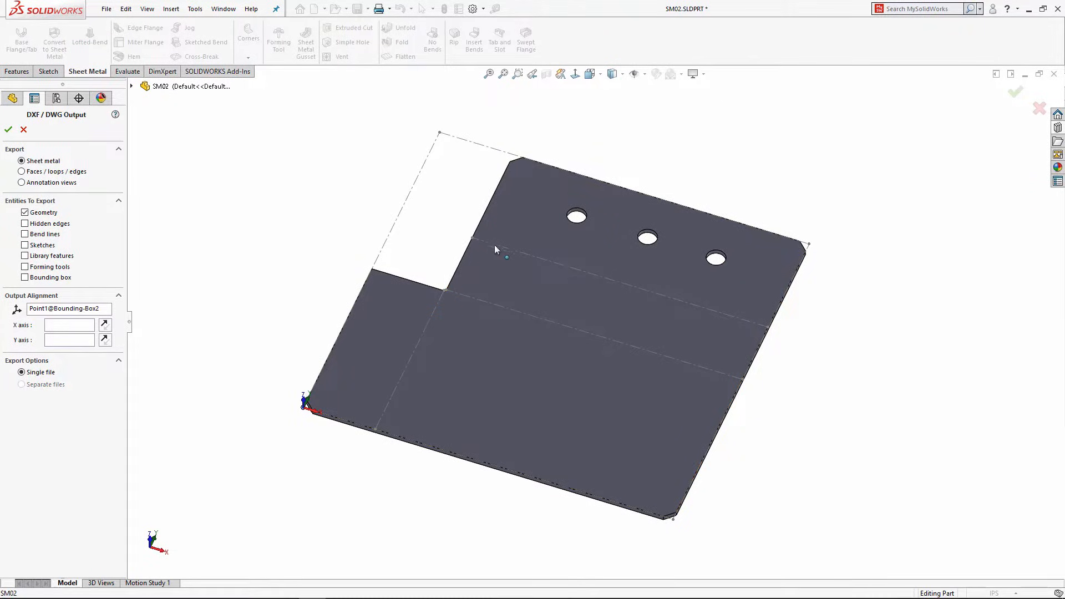
pyautogui.click(26, 235)
pyautogui.press('Return')
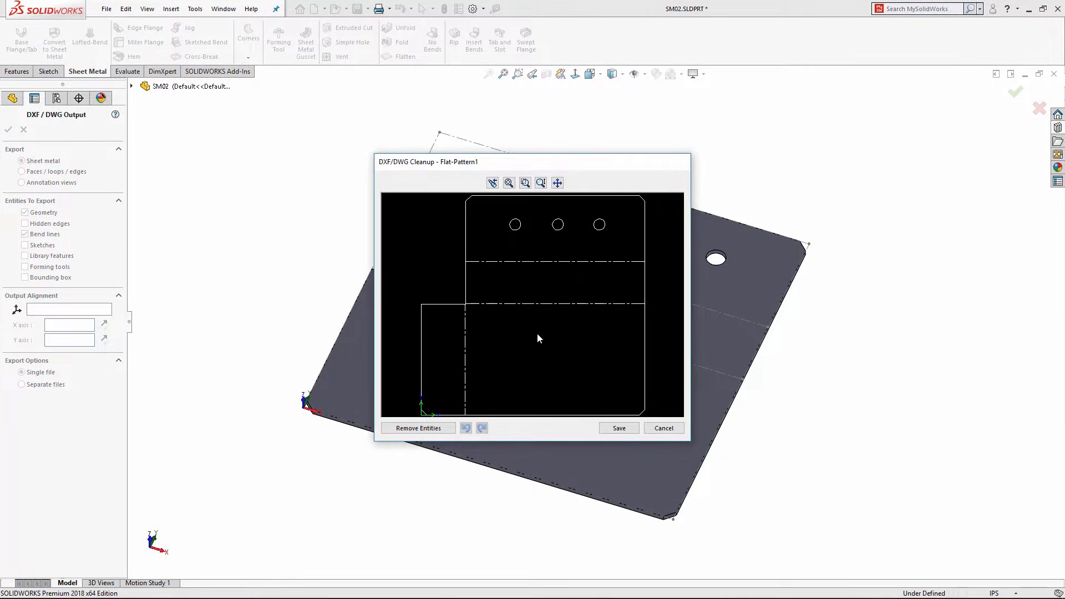
pyautogui.click(620, 427)
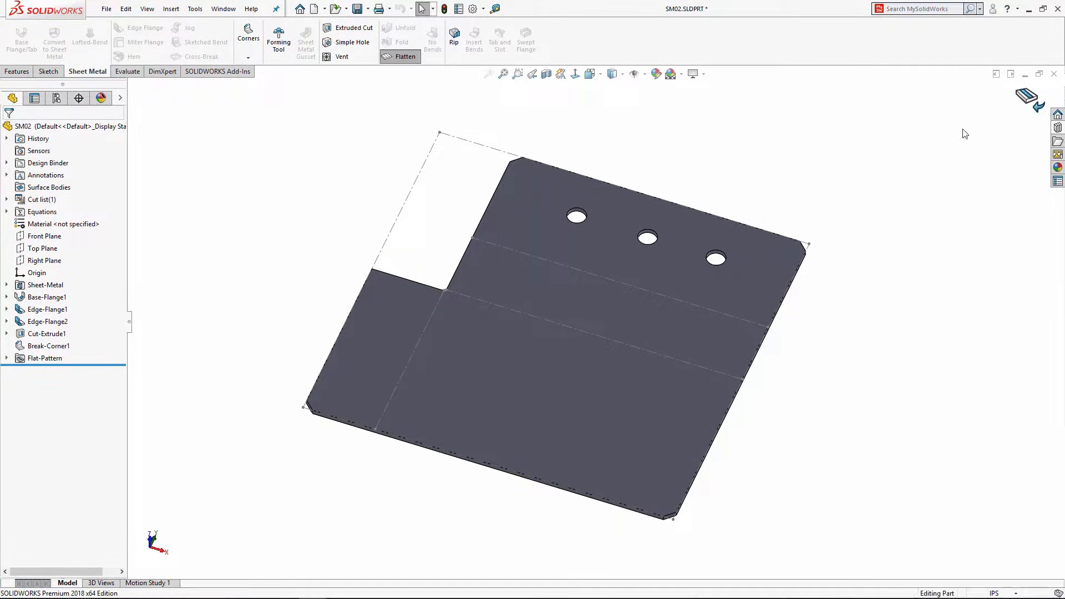
# Step: Refold the bracket and start a B (ANSI) Landscape drawing from the part
pyautogui.click(1027, 96)
pyautogui.click(325, 13)
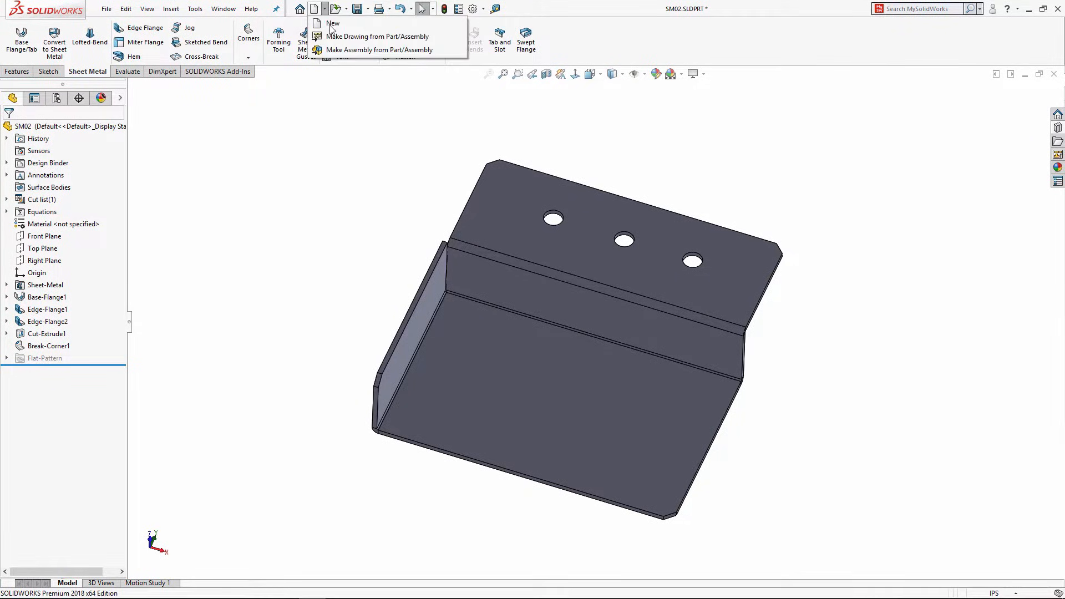
pyautogui.click(333, 37)
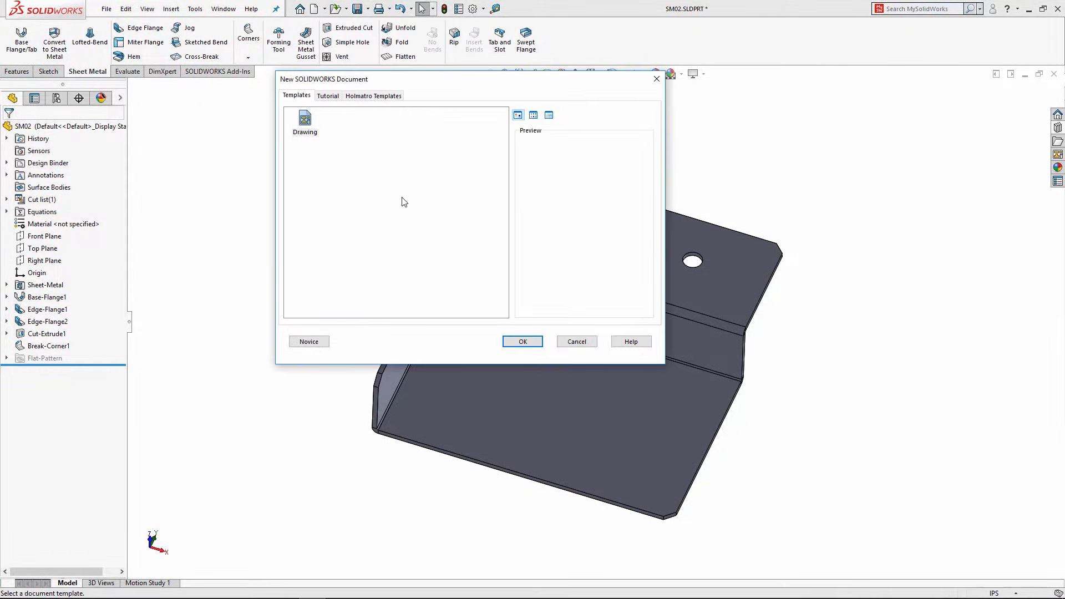
pyautogui.click(525, 343)
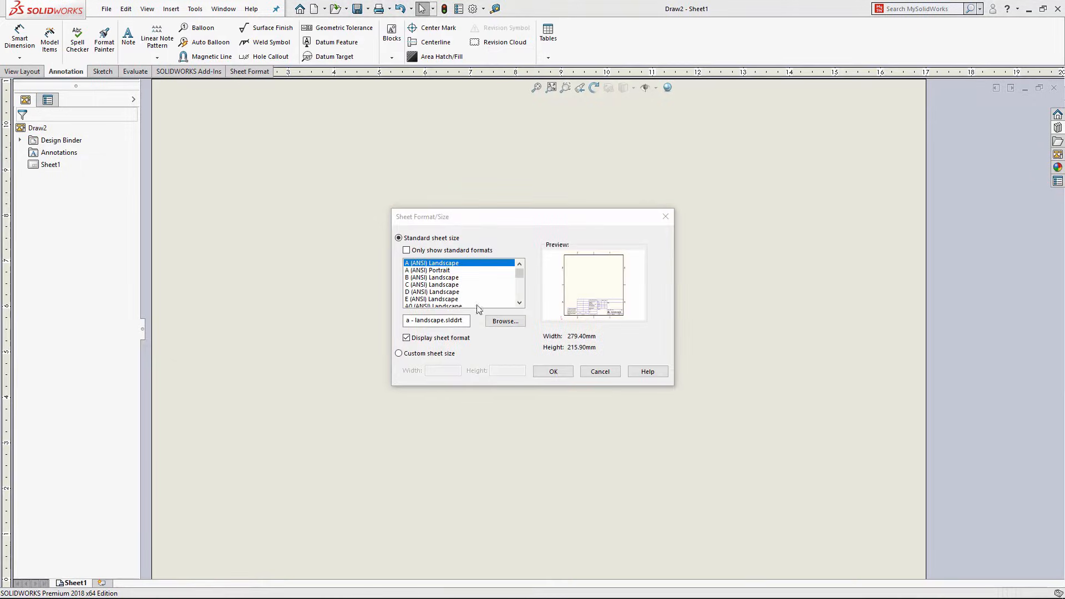
pyautogui.click(423, 277)
pyautogui.click(553, 373)
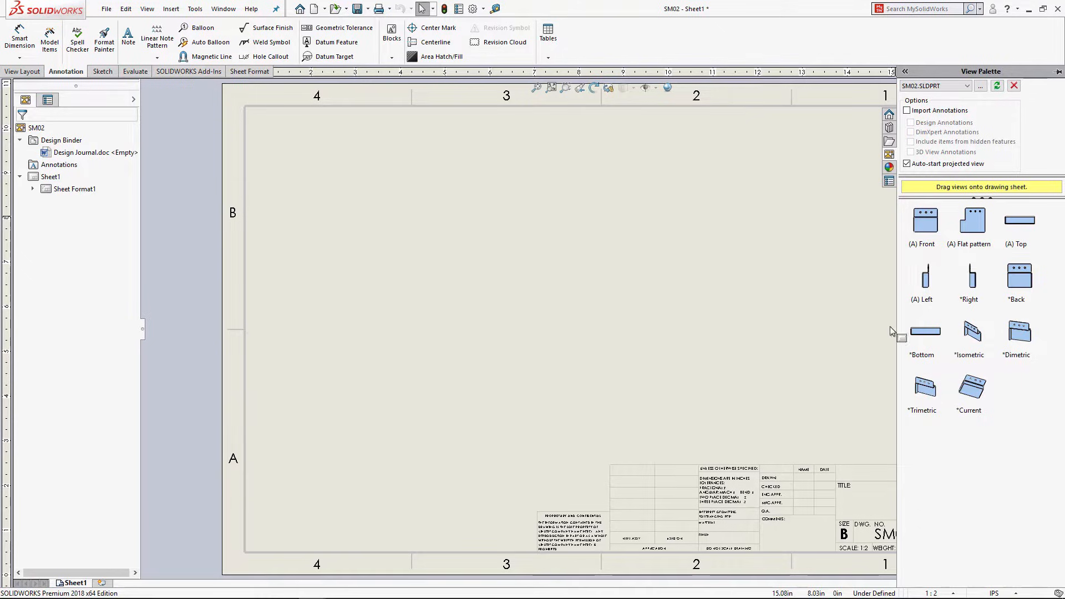
# Step: Place front, side, top and shaded isometric views of SM02, then add Sheet2
pyautogui.moveTo(929, 224); pyautogui.dragTo(401, 344)
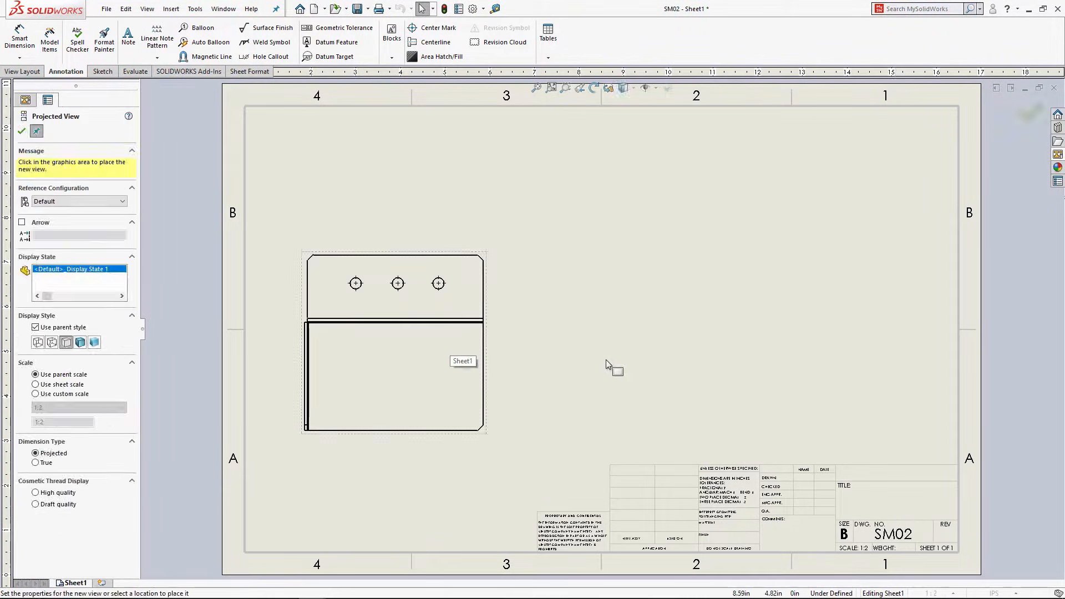
pyautogui.click(571, 274)
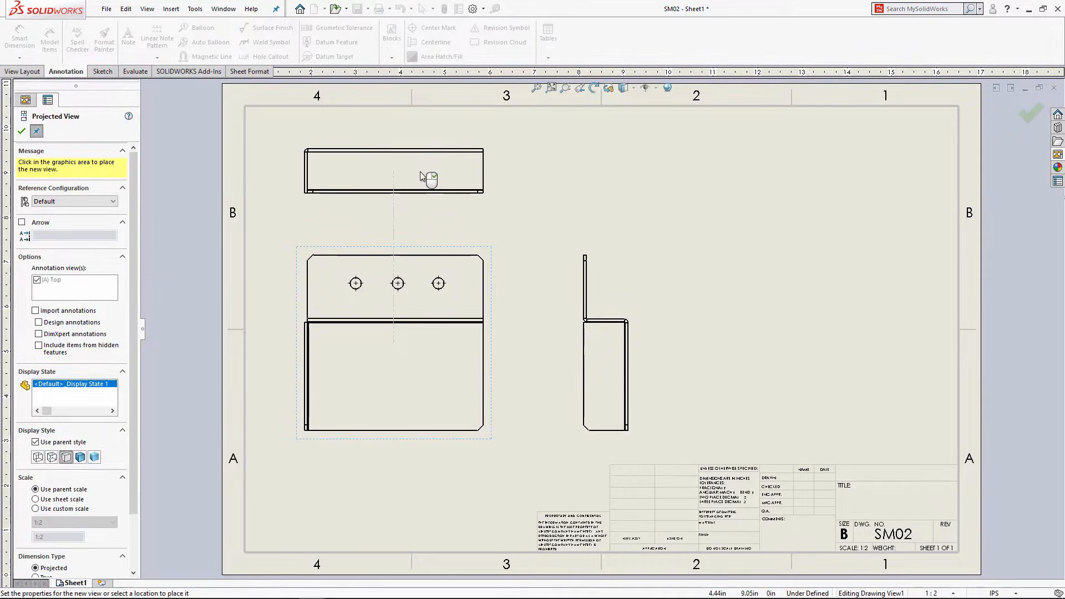
pyautogui.click(428, 178)
pyautogui.click(657, 207)
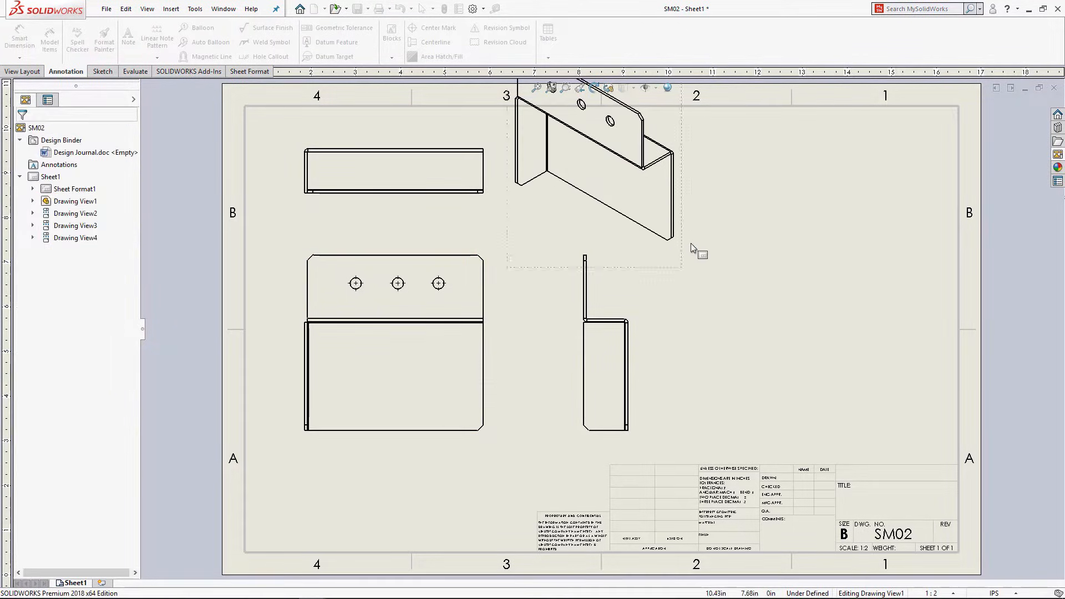
pyautogui.moveTo(690, 259)
pyautogui.mouseDown()
pyautogui.moveTo(816, 330)
pyautogui.moveTo(888, 396)
pyautogui.mouseUp()
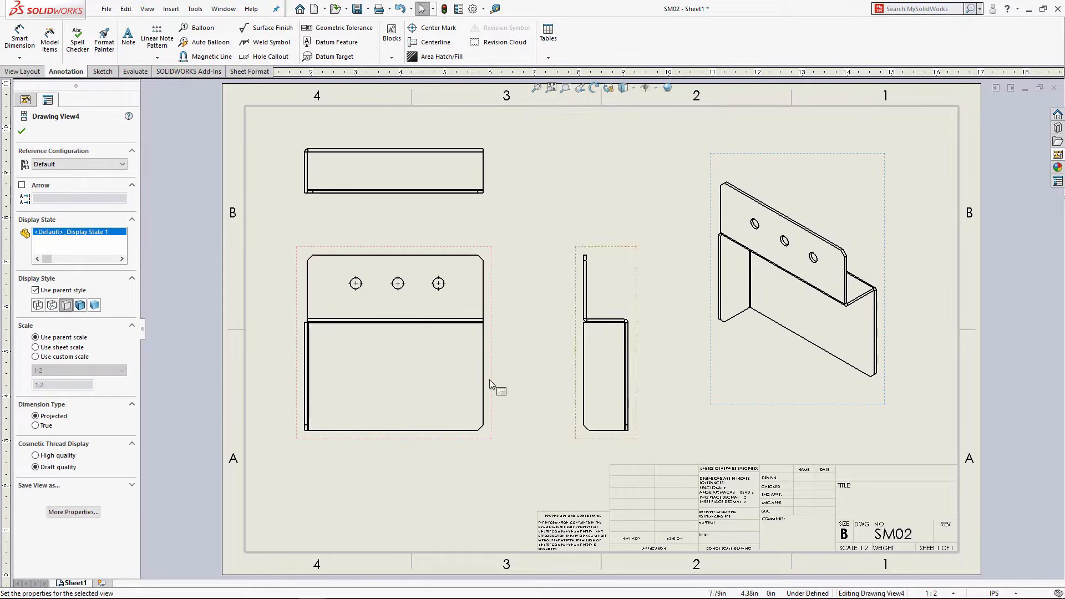
pyautogui.click(81, 305)
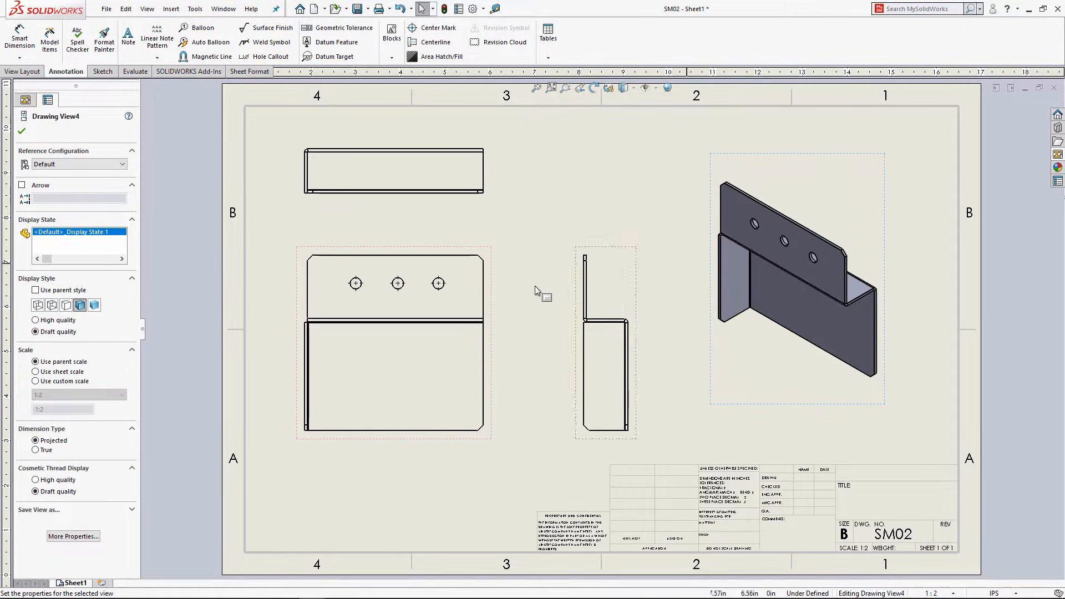
pyautogui.click(101, 583)
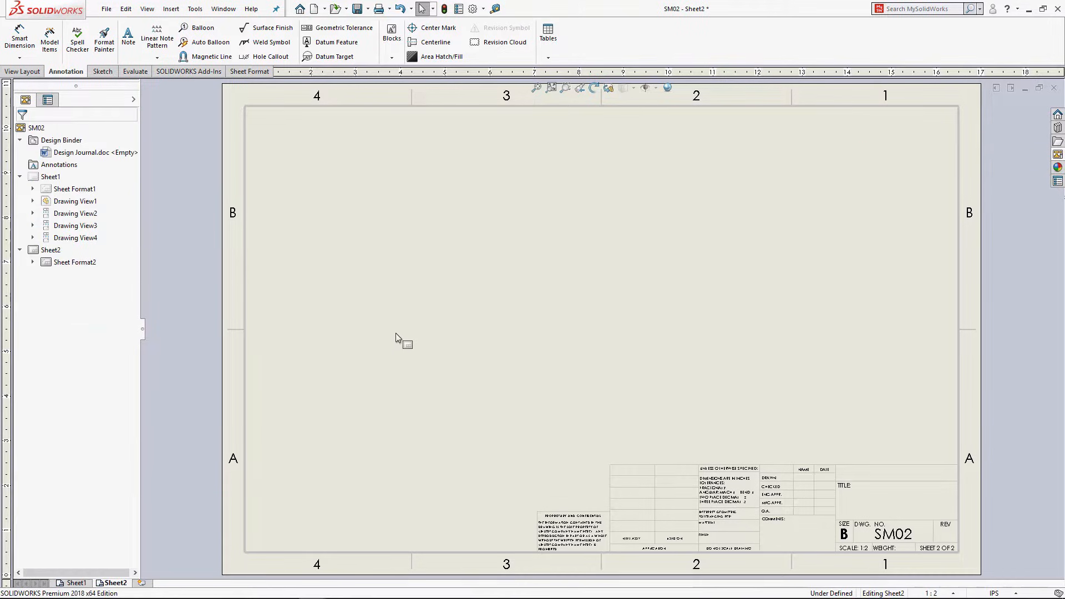
# Step: Place the bracket's flat pattern view from the View Palette onto Sheet2
pyautogui.click(1058, 155)
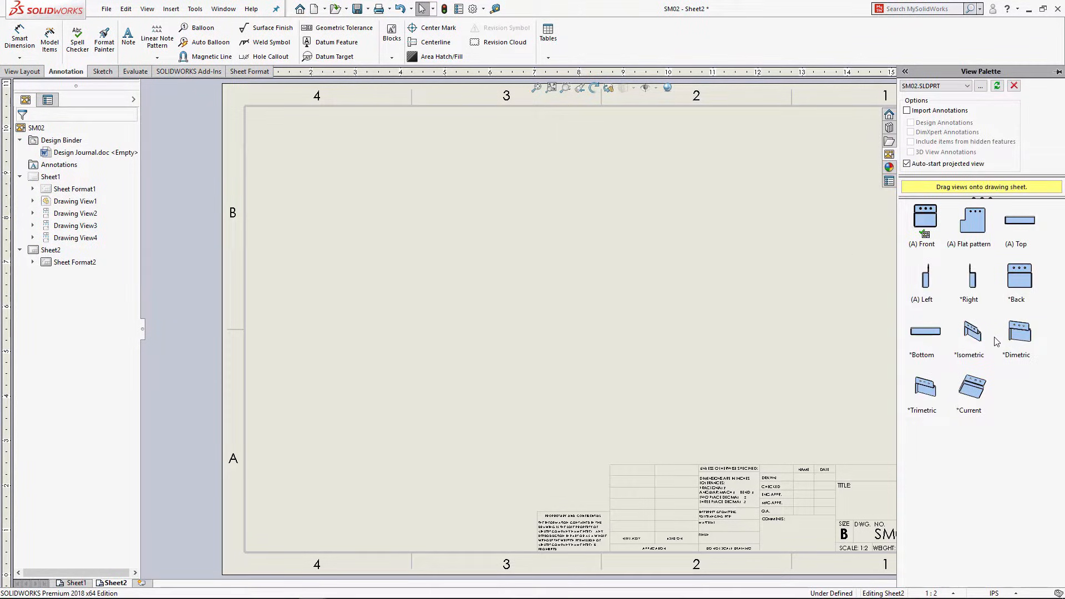
pyautogui.click(975, 237)
pyautogui.moveTo(975, 231); pyautogui.dragTo(490, 343)
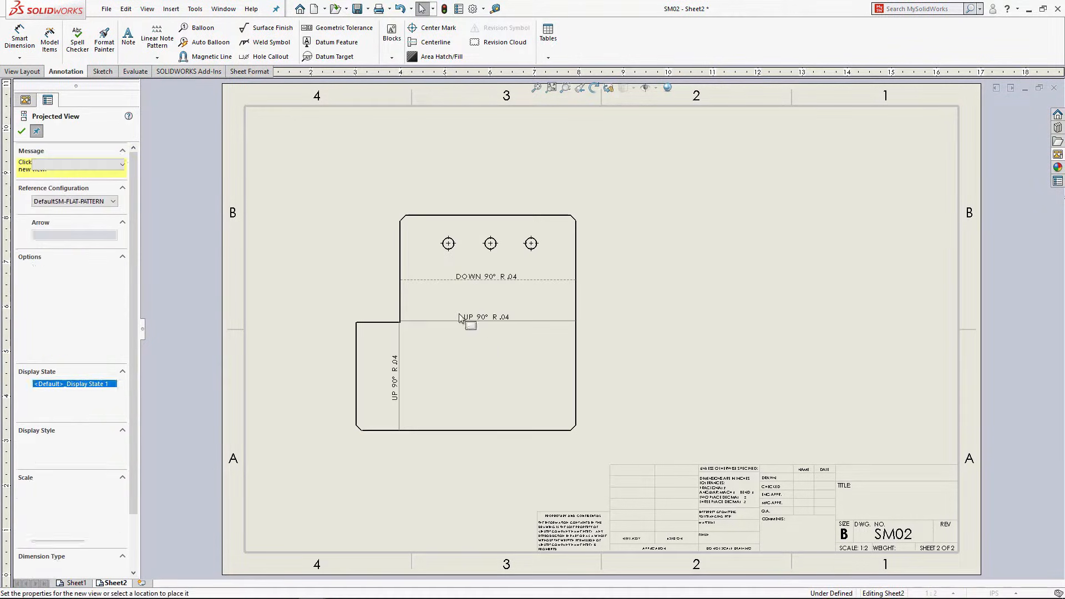
pyautogui.click(22, 132)
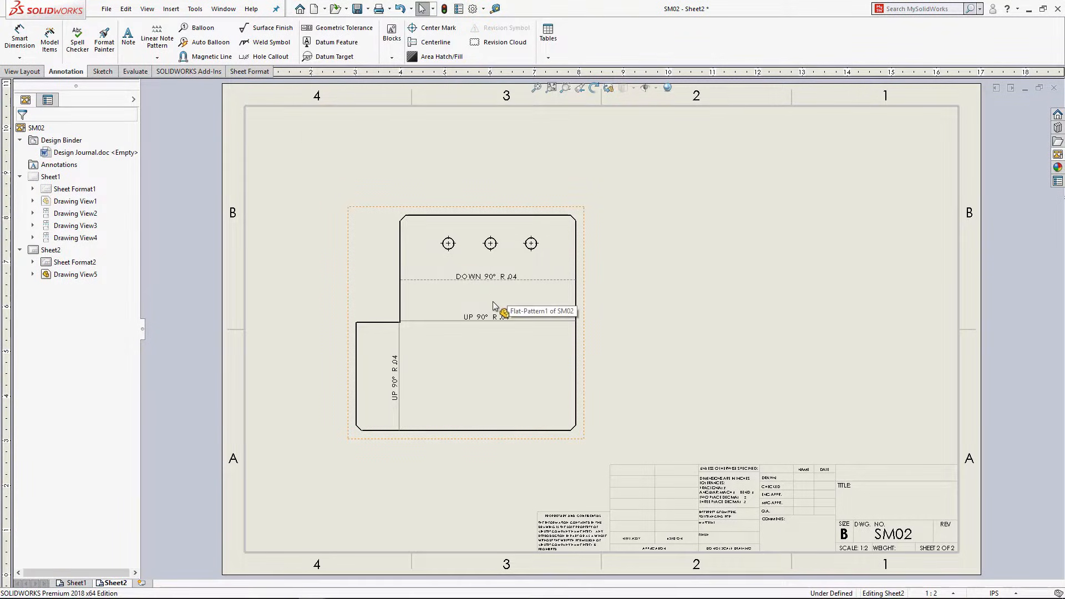
# Step: Insert a bend table for the flat pattern and move it to the sheet's upper right
pyautogui.click(549, 58)
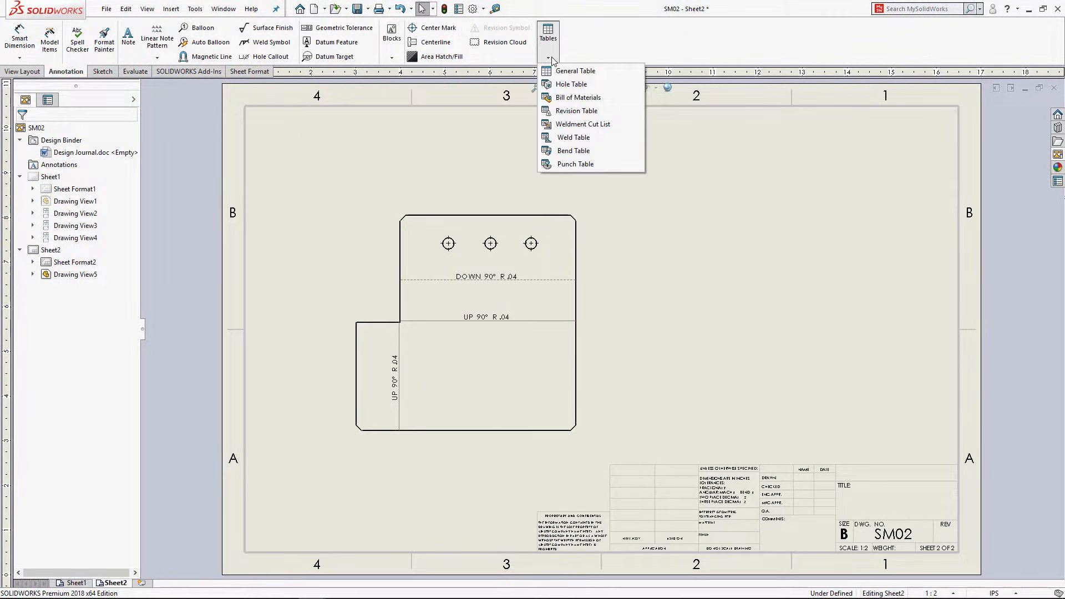
pyautogui.click(574, 151)
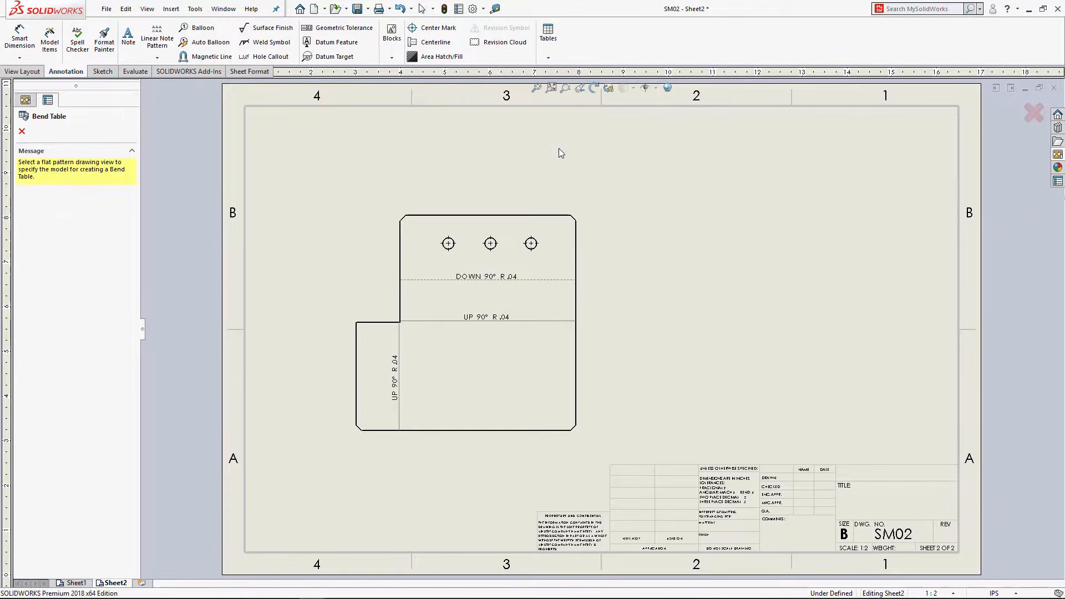
pyautogui.click(387, 293)
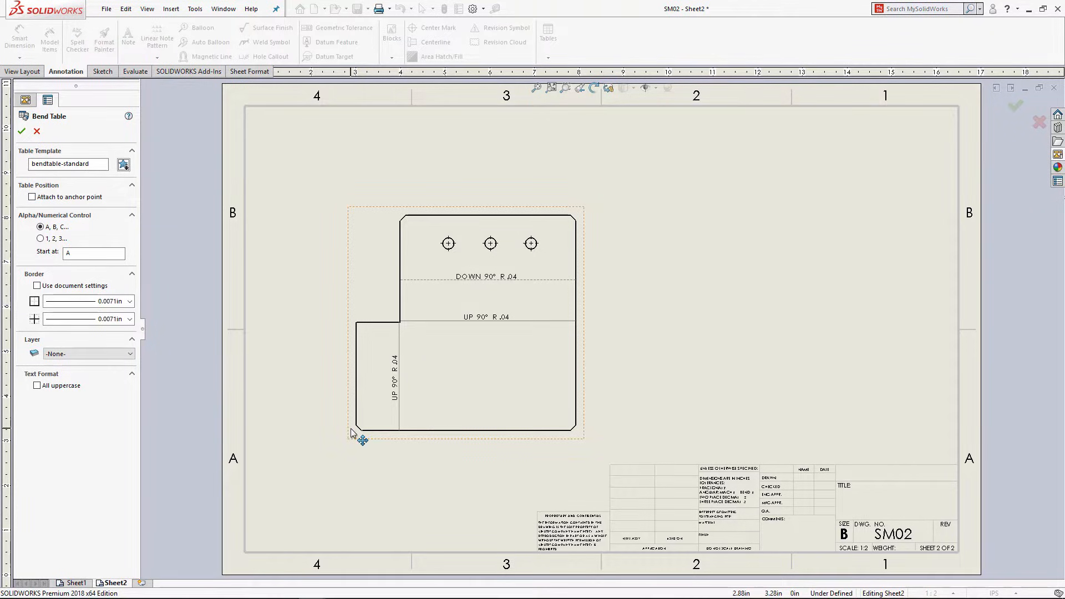
pyautogui.click(21, 131)
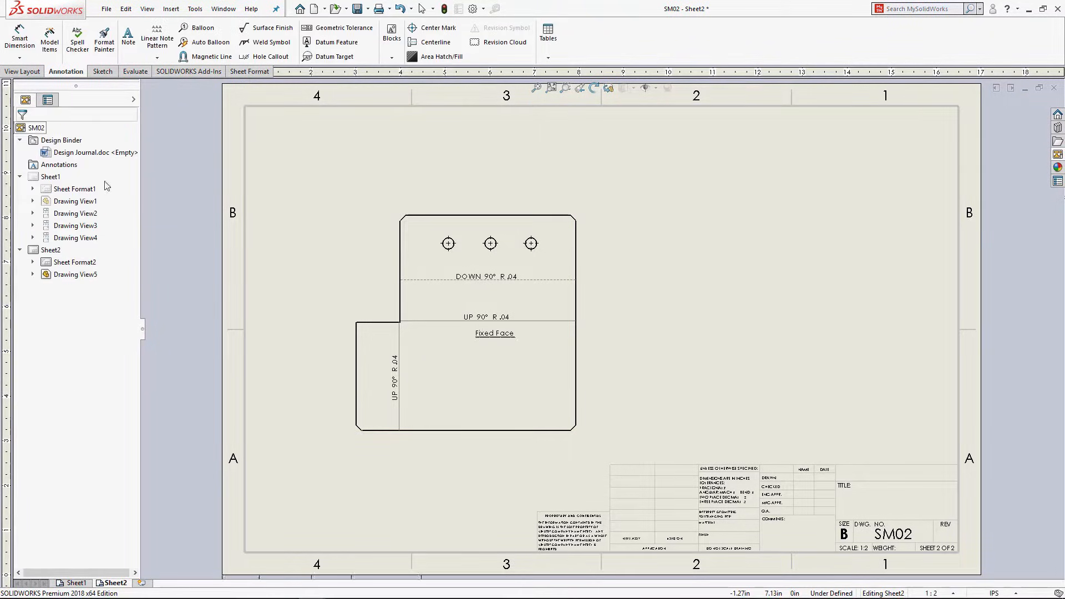
pyautogui.click(655, 246)
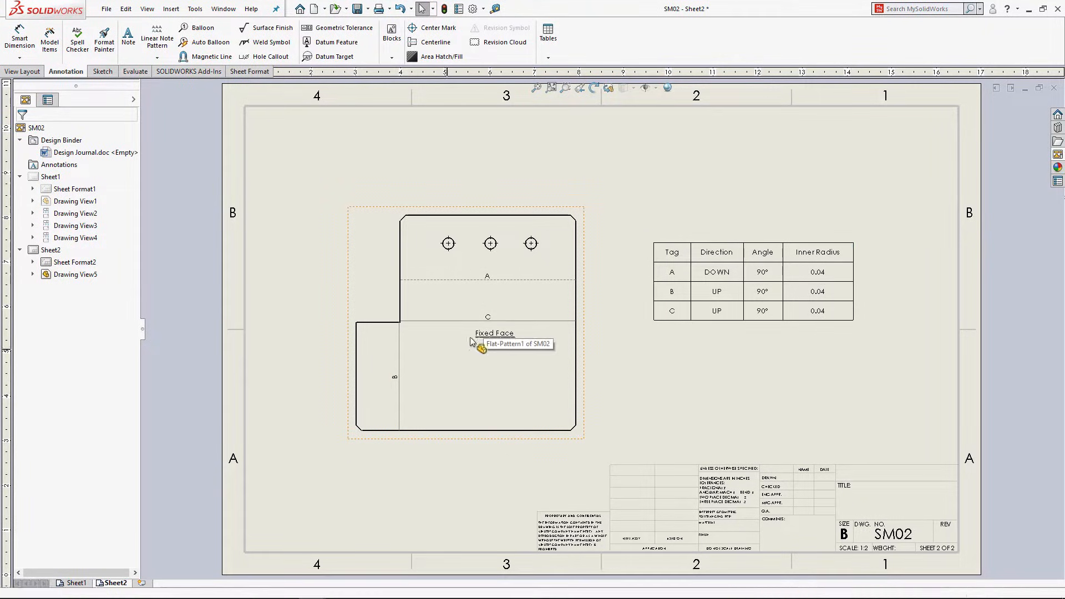
pyautogui.click(675, 286)
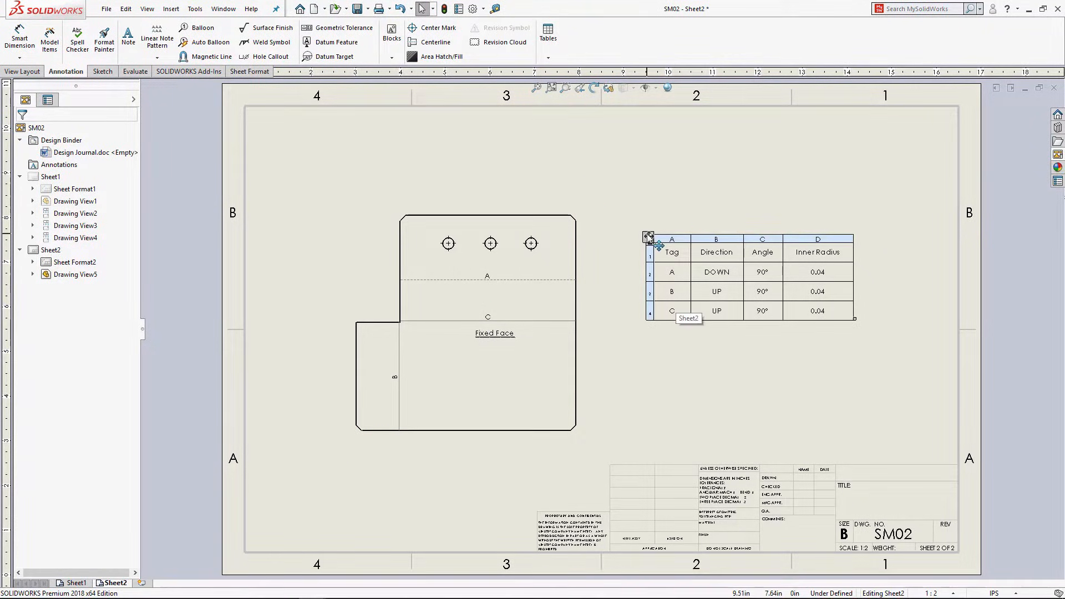
pyautogui.moveTo(648, 237); pyautogui.dragTo(738, 128)
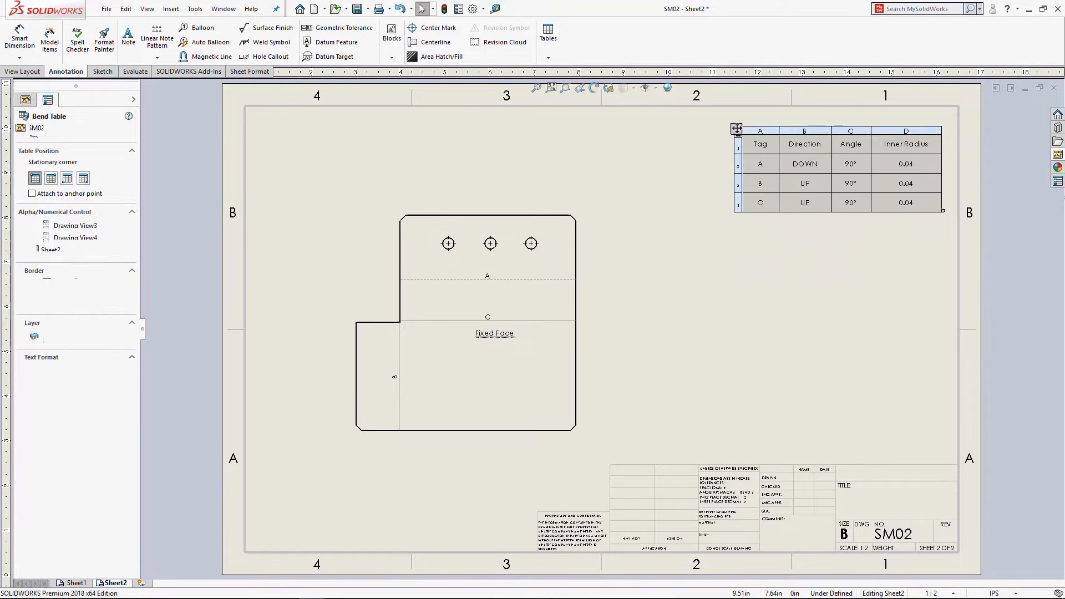
pyautogui.click(684, 185)
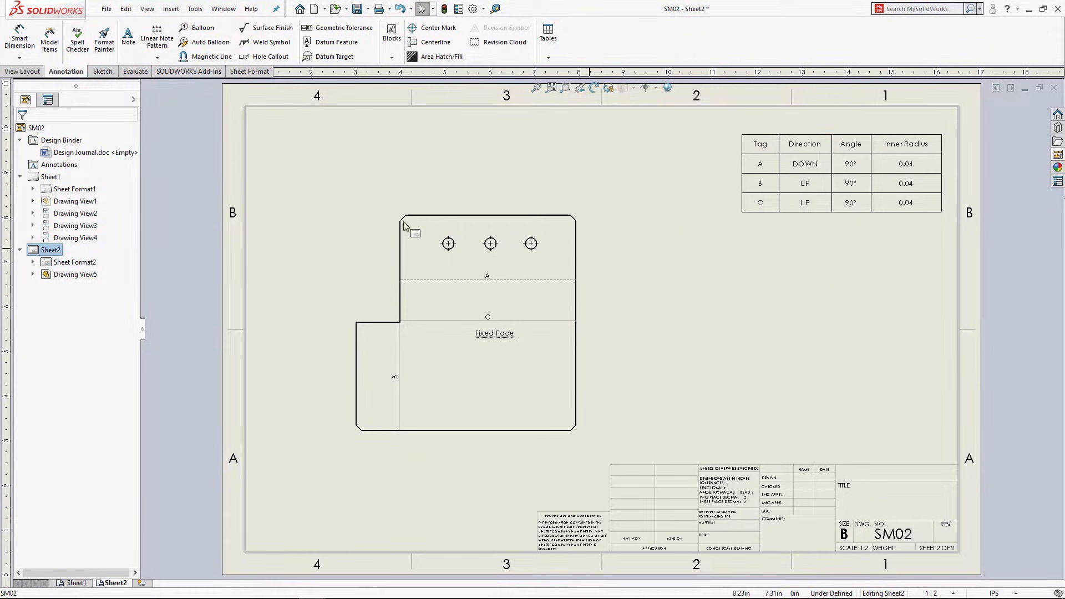
# Step: Save the drawing as SM02.SLDDRW and close it
pyautogui.click(358, 10)
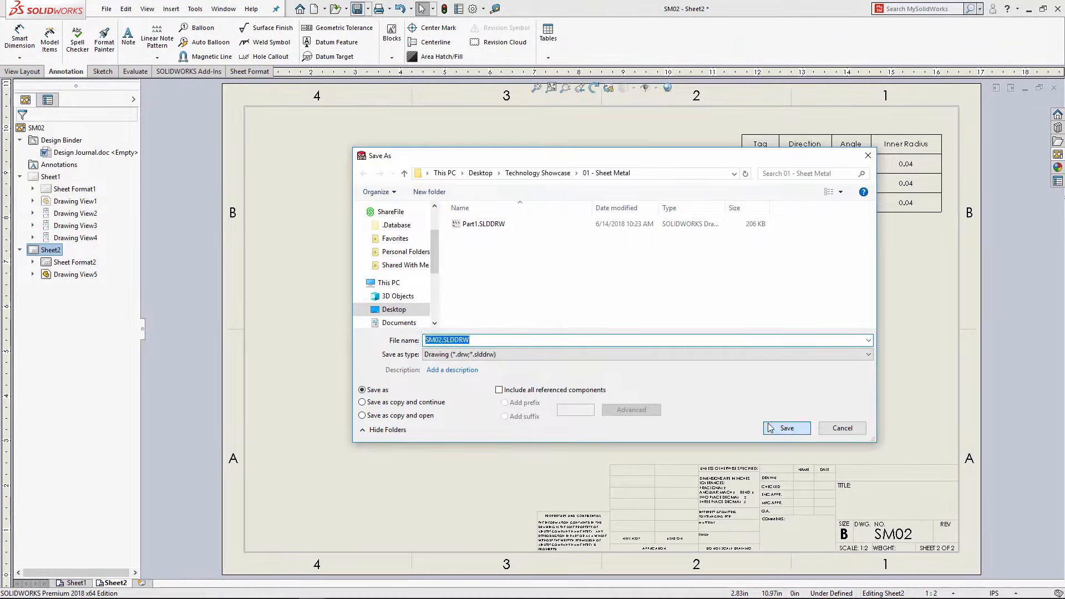
pyautogui.click(805, 429)
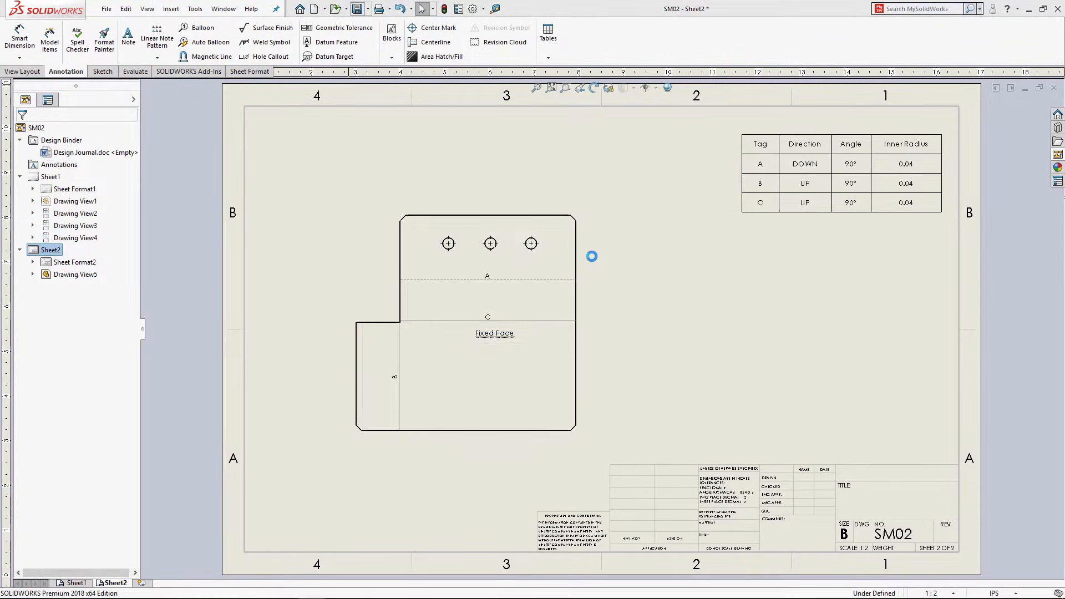
pyautogui.click(1054, 87)
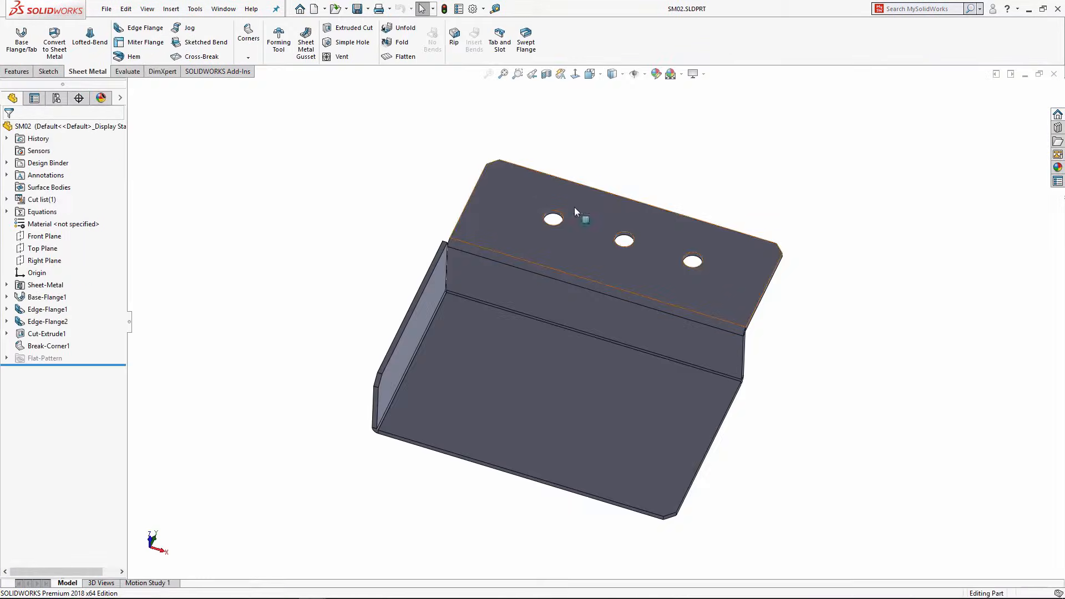
# Step: Close the SM02 part and open SM02s - Convert.SLDPRT
pyautogui.click(1054, 74)
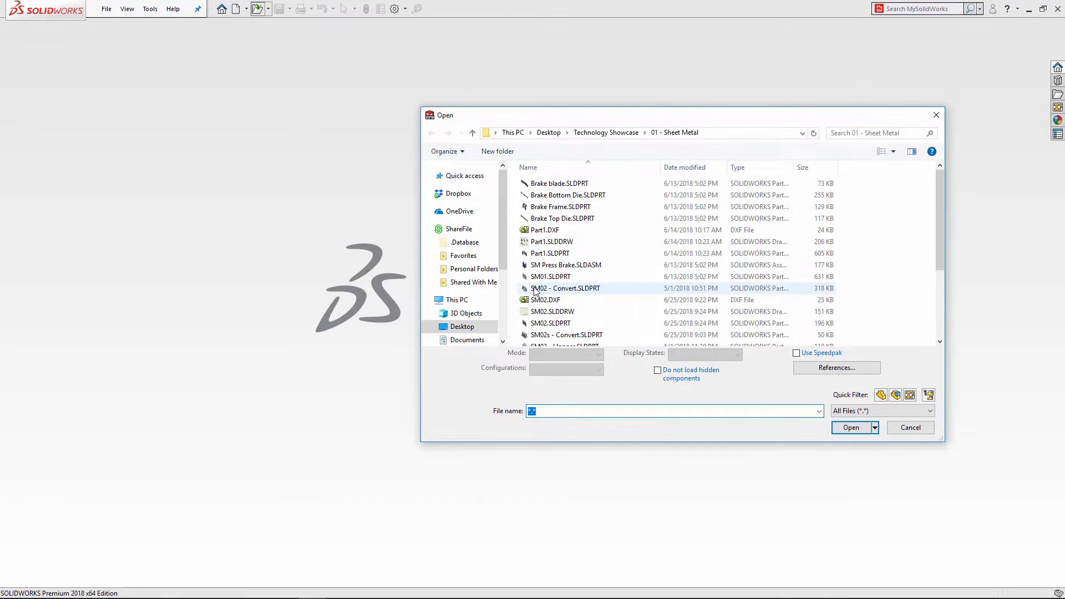
pyautogui.click(536, 336)
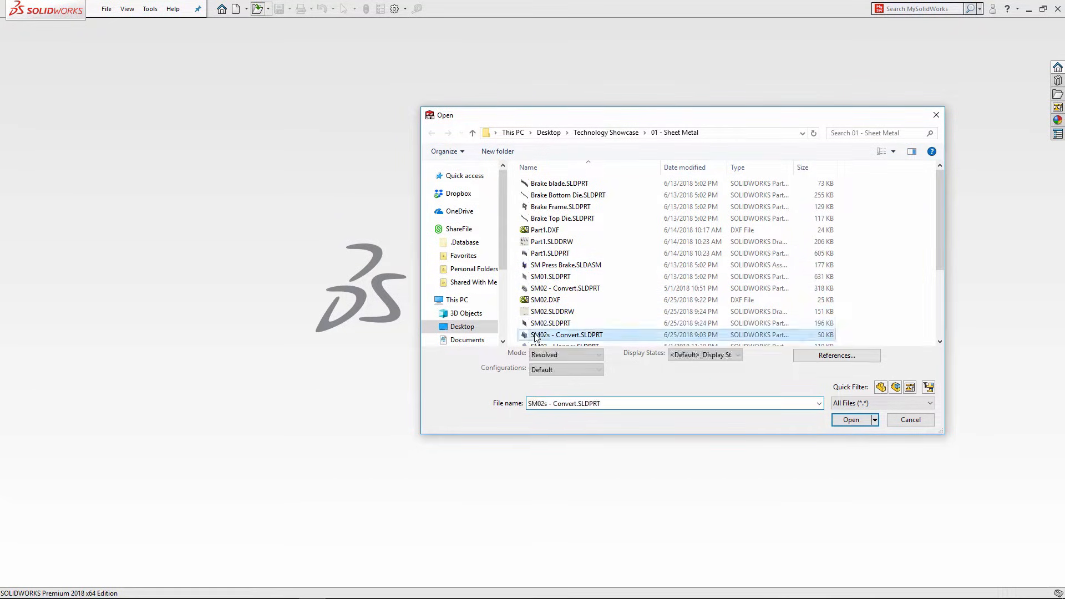
pyautogui.click(862, 423)
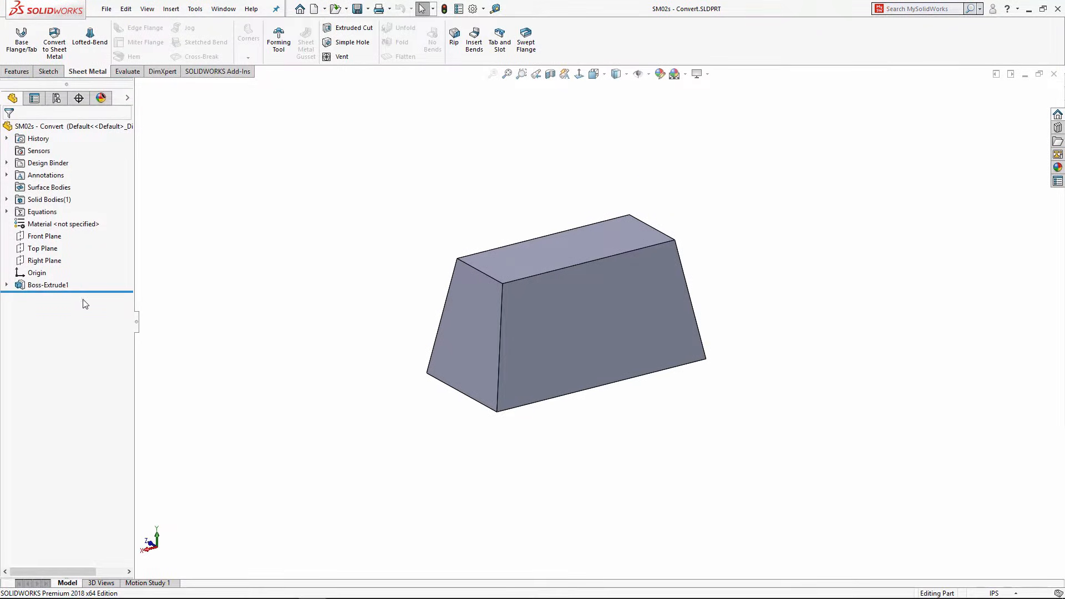
pyautogui.click(6, 284)
pyautogui.click(51, 297)
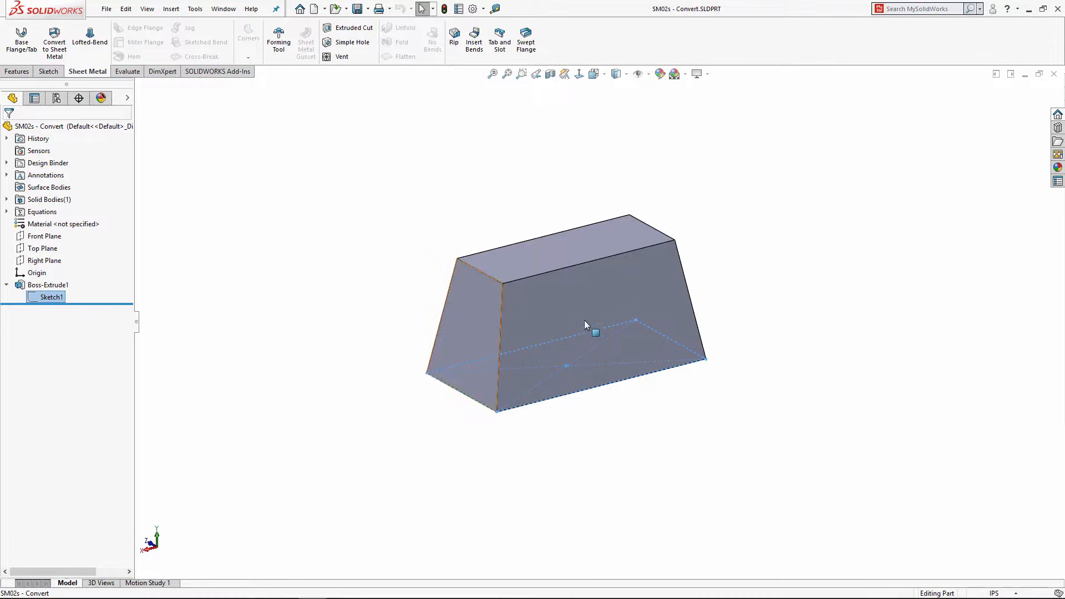
pyautogui.click(48, 284)
pyautogui.click(51, 256)
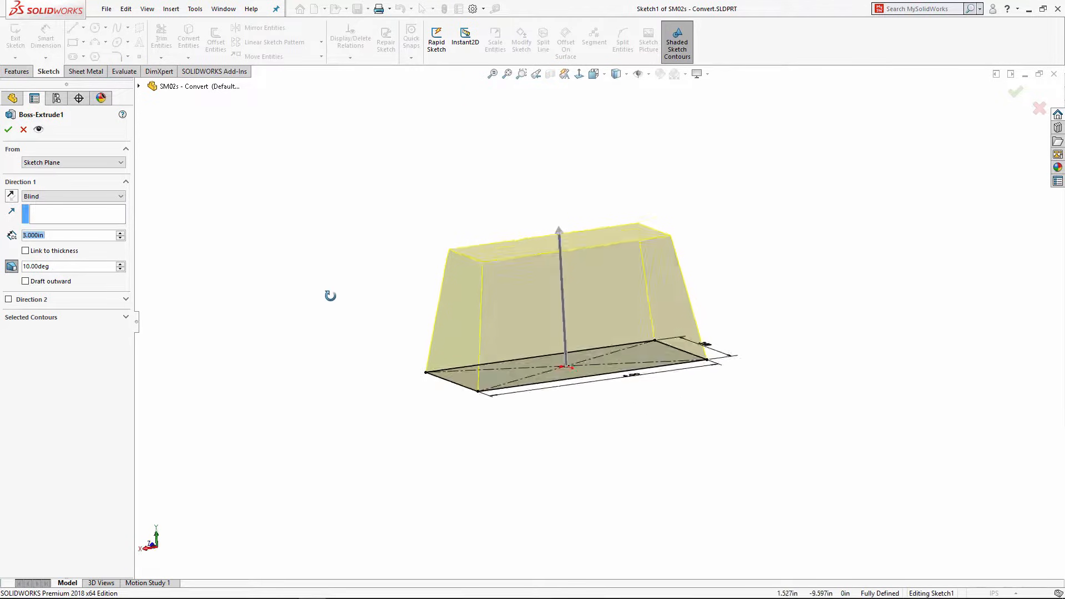
pyautogui.click(8, 130)
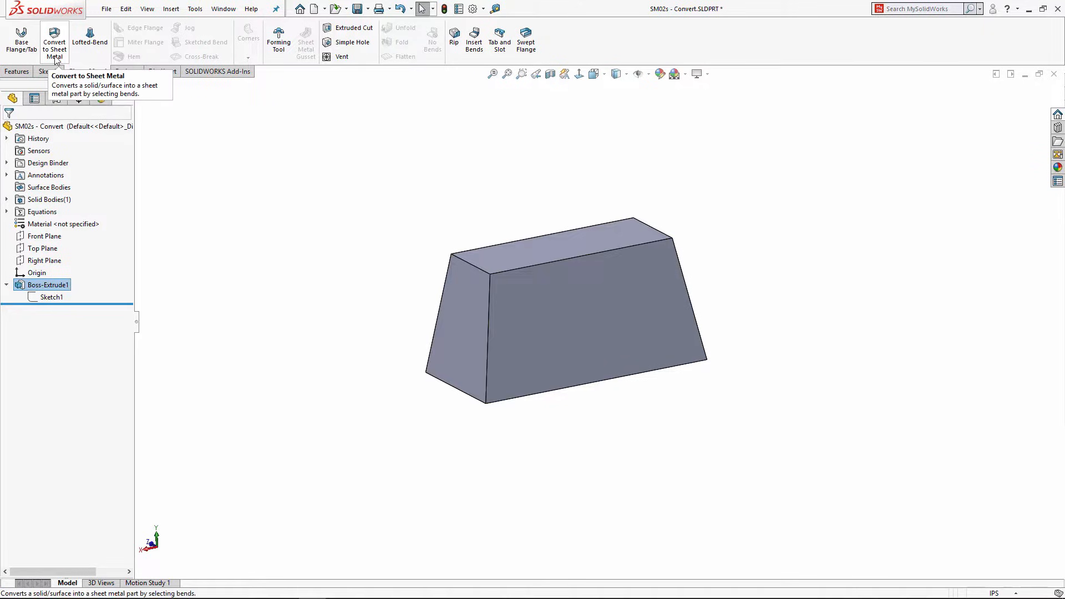
# Step: Start Convert to Sheet Metal with the top face fixed and thickness direction not reversed
pyautogui.click(57, 41)
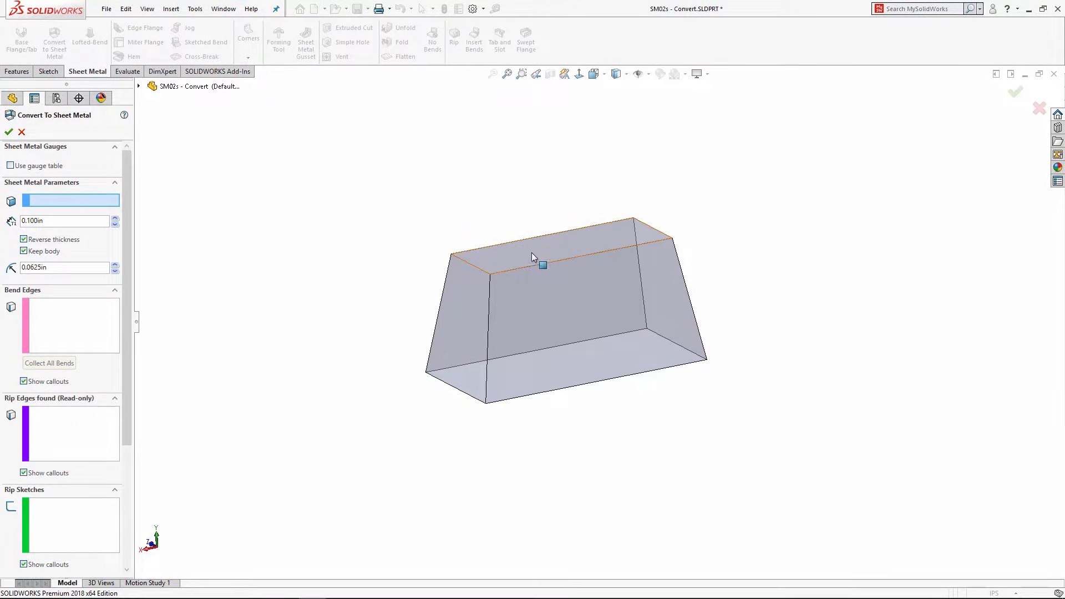
pyautogui.click(511, 251)
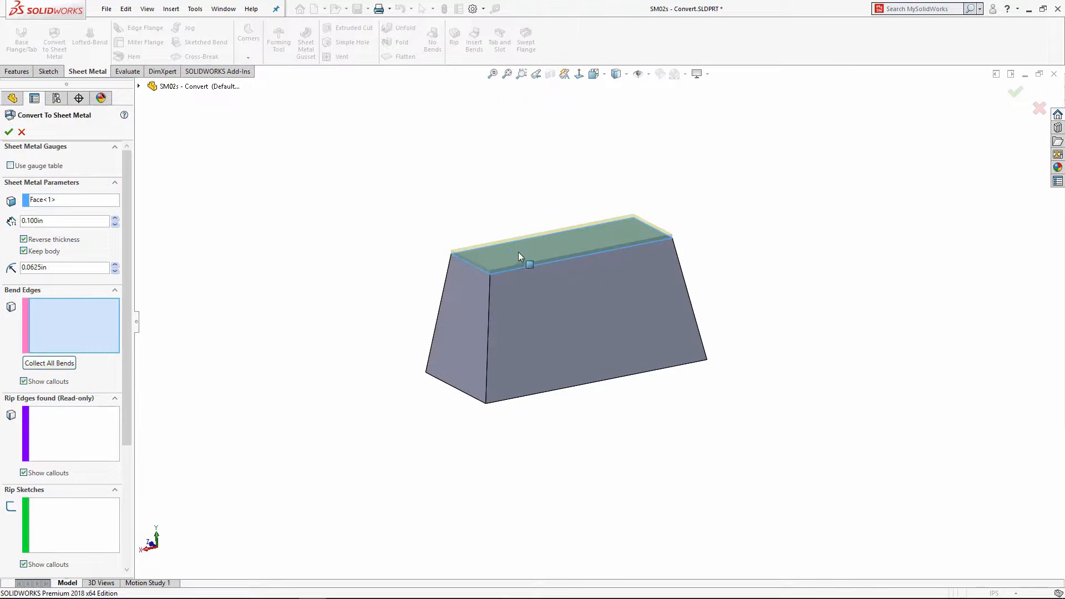
pyautogui.scroll(-3, 535, 248)
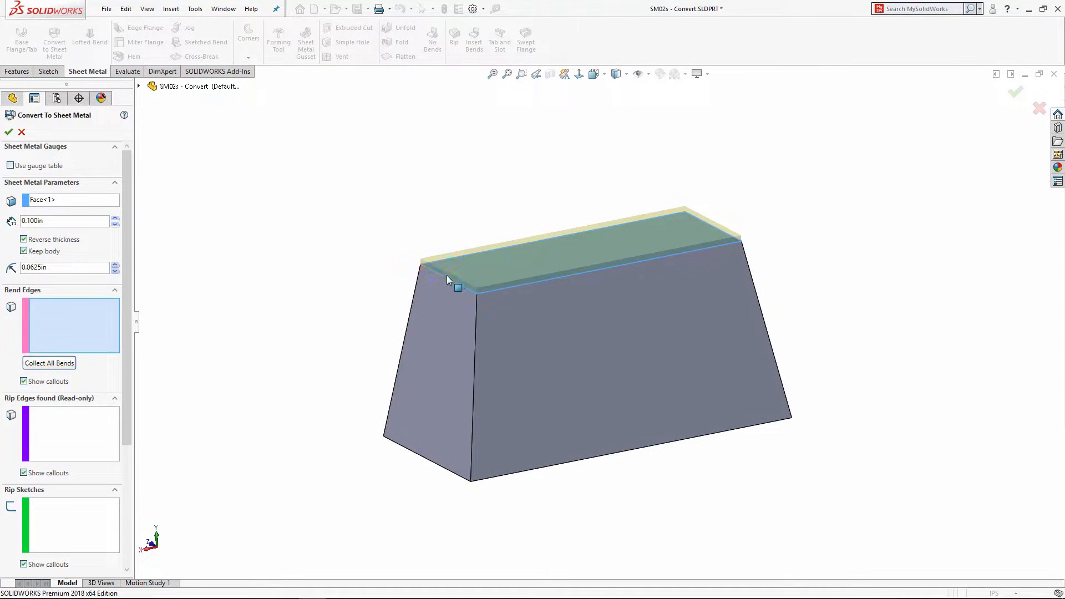
pyautogui.click(23, 239)
pyautogui.scroll(-6, 502, 285)
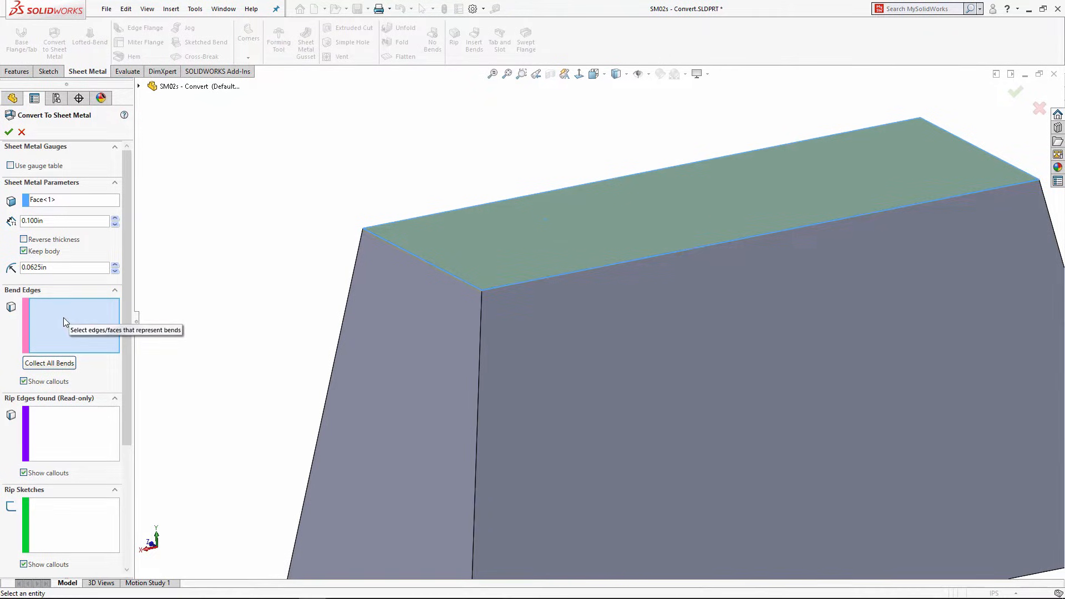
# Step: Pick the front, left, back and right top edges as 0.0625 in bends and accept
pyautogui.click(553, 275)
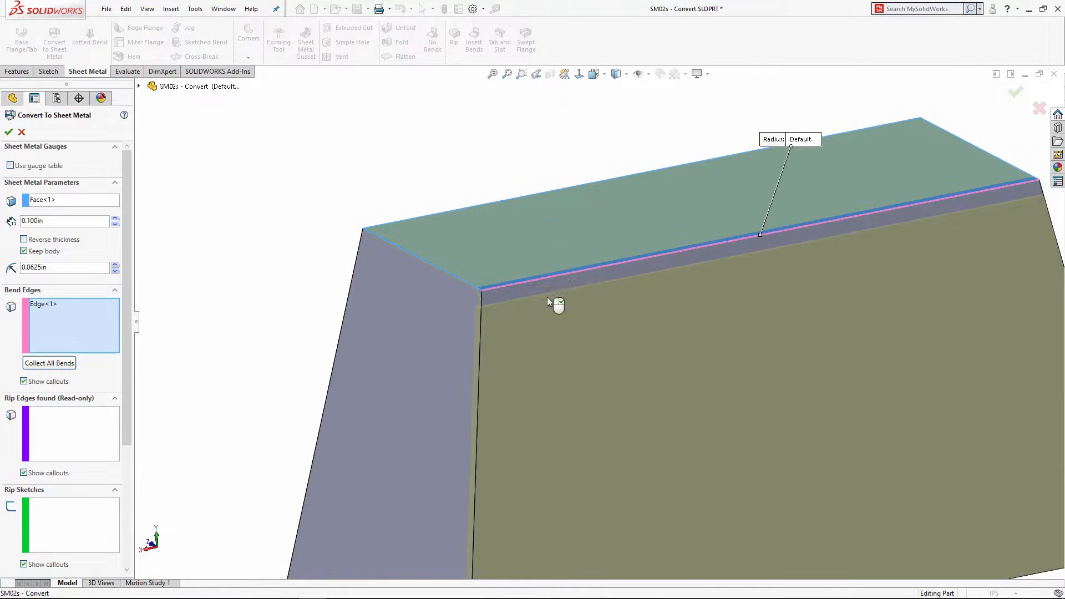
pyautogui.scroll(5, 541, 316)
pyautogui.scroll(-2, 622, 291)
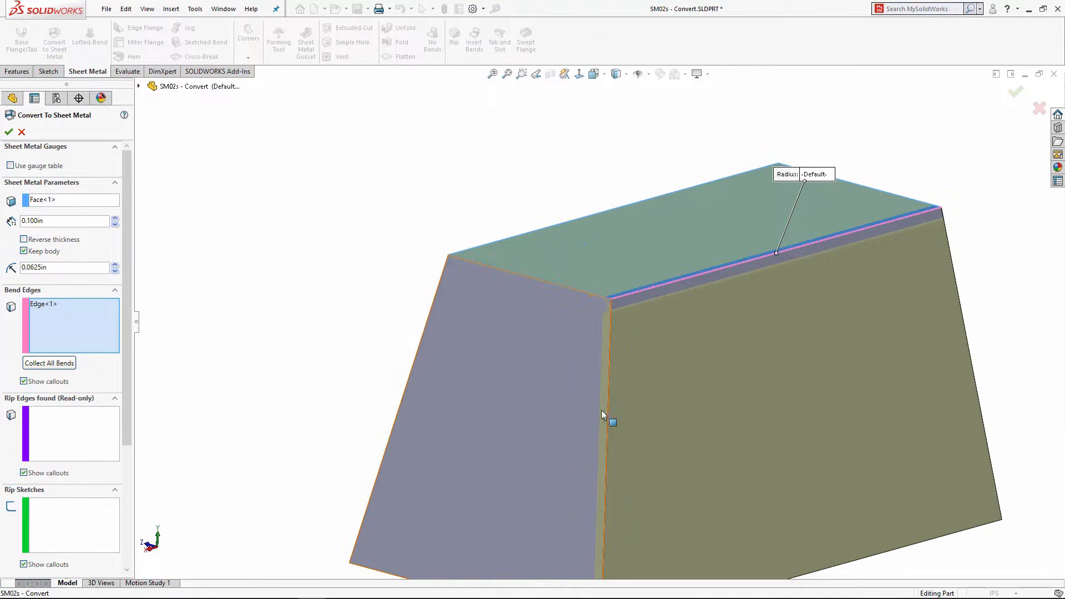
pyautogui.scroll(2, 601, 413)
pyautogui.click(555, 287)
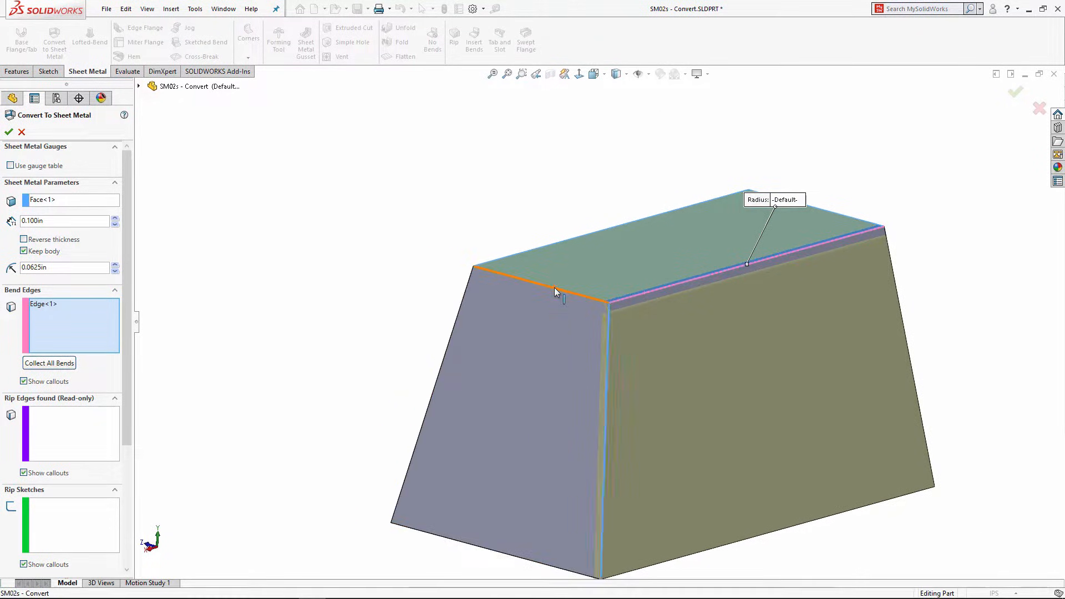
pyautogui.click(528, 251)
pyautogui.moveTo(633, 249); pyautogui.dragTo(621, 240, button='middle')
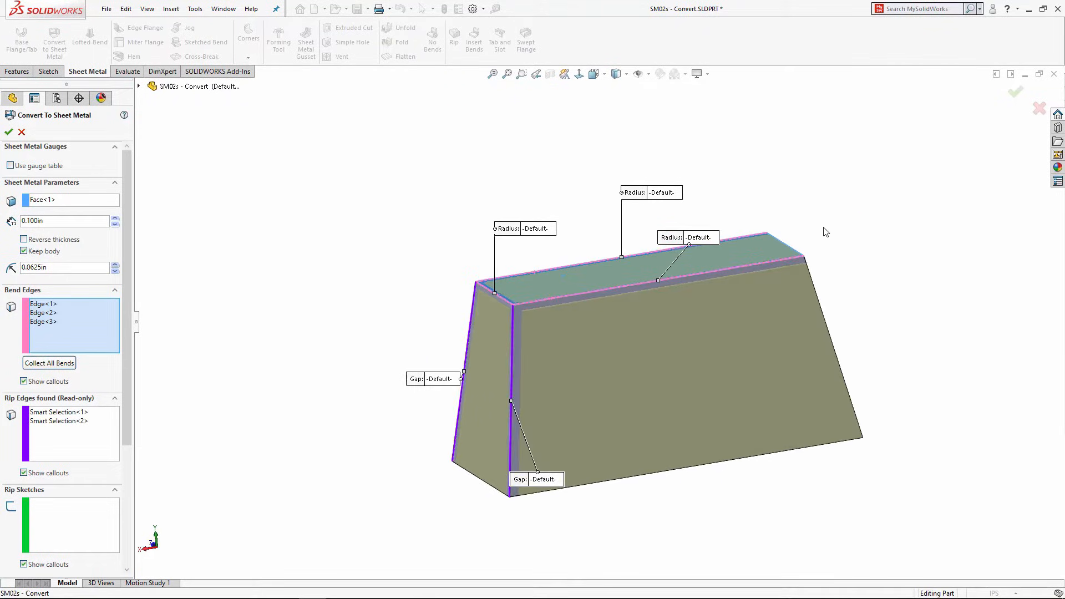
pyautogui.click(789, 245)
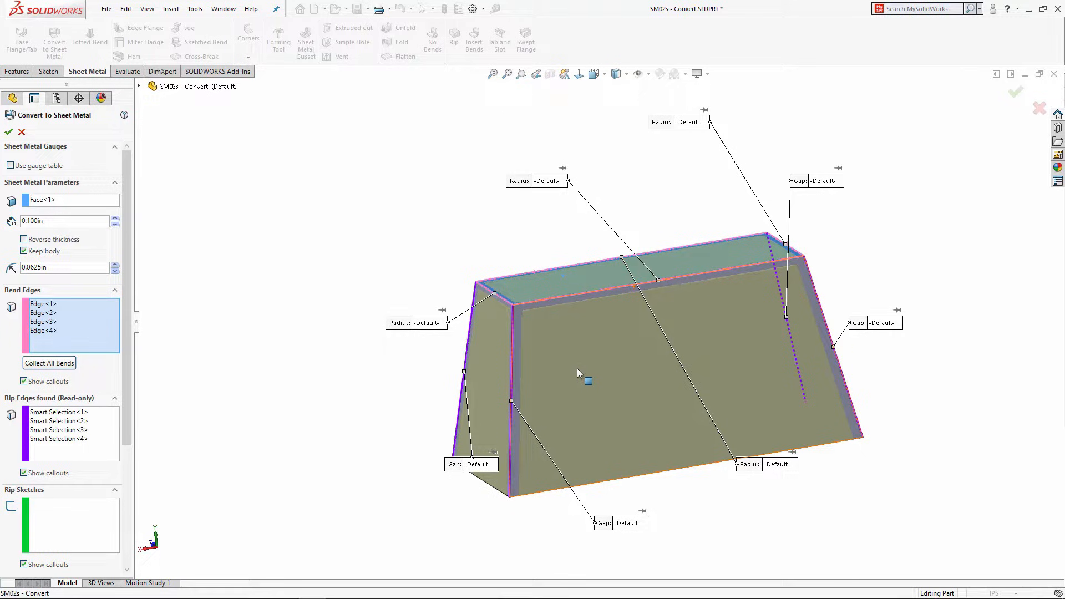
pyautogui.moveTo(621, 391); pyautogui.dragTo(607, 361, button='middle')
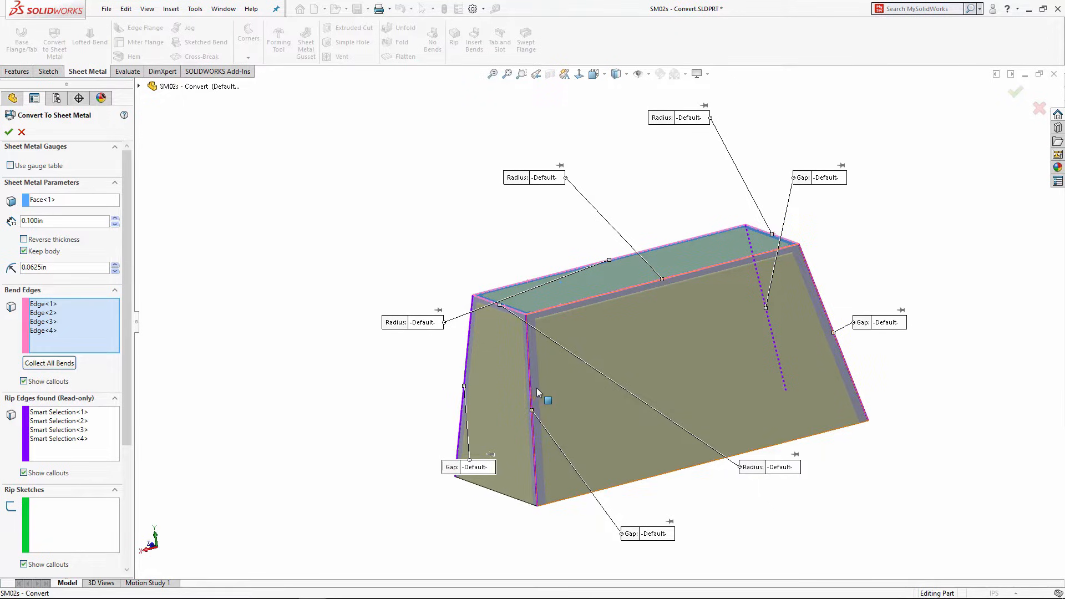
pyautogui.moveTo(128, 390); pyautogui.dragTo(128, 388)
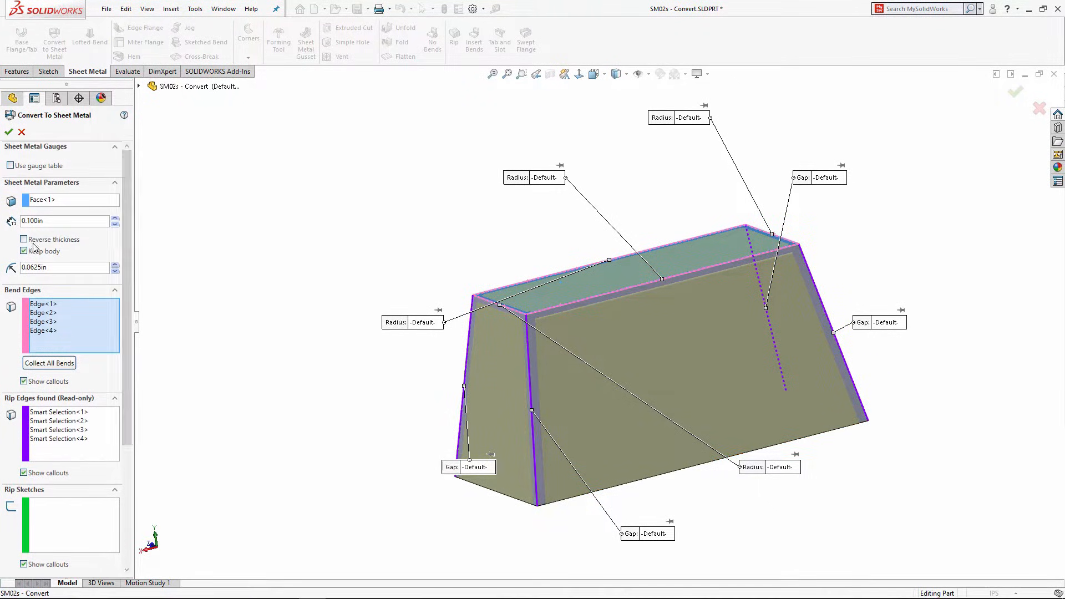
pyautogui.click(9, 132)
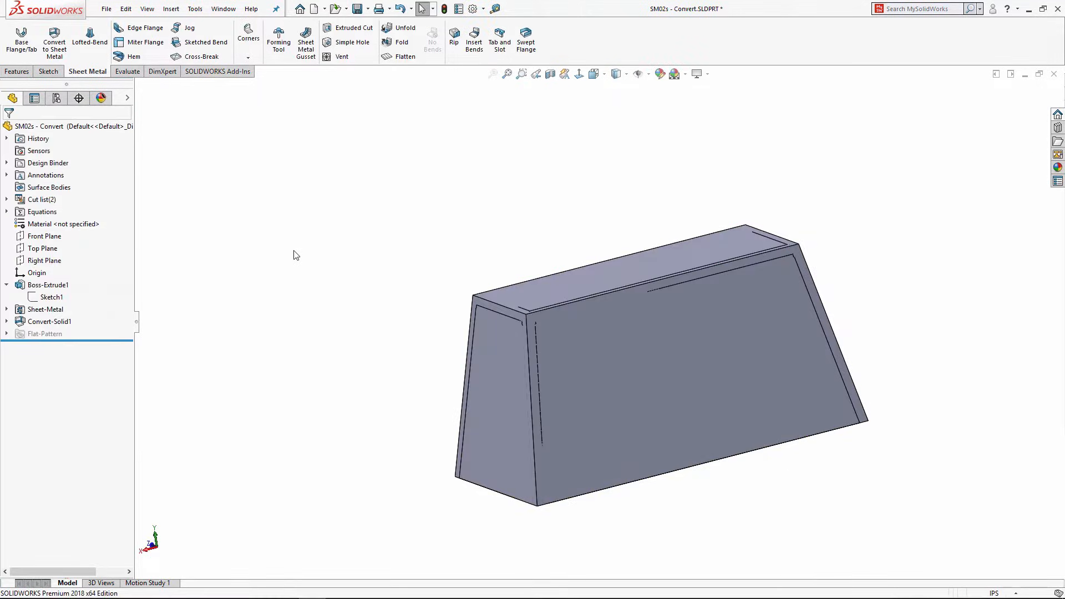
# Step: Hide the original Boss-Extrude1 body under the cut list's Sheet<1>
pyautogui.click(6, 199)
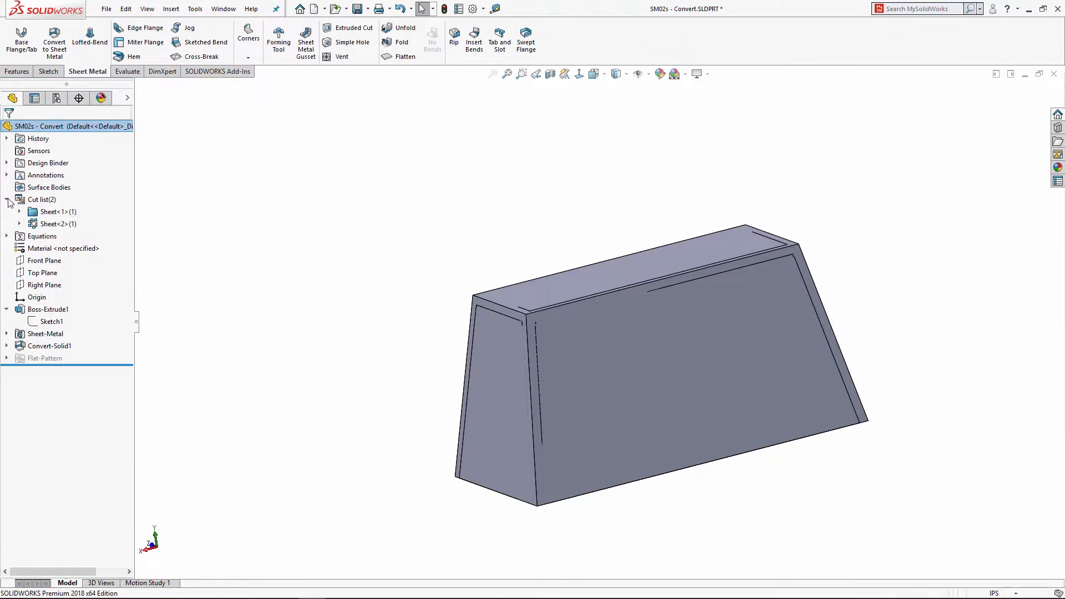
pyautogui.click(19, 212)
pyautogui.click(59, 226)
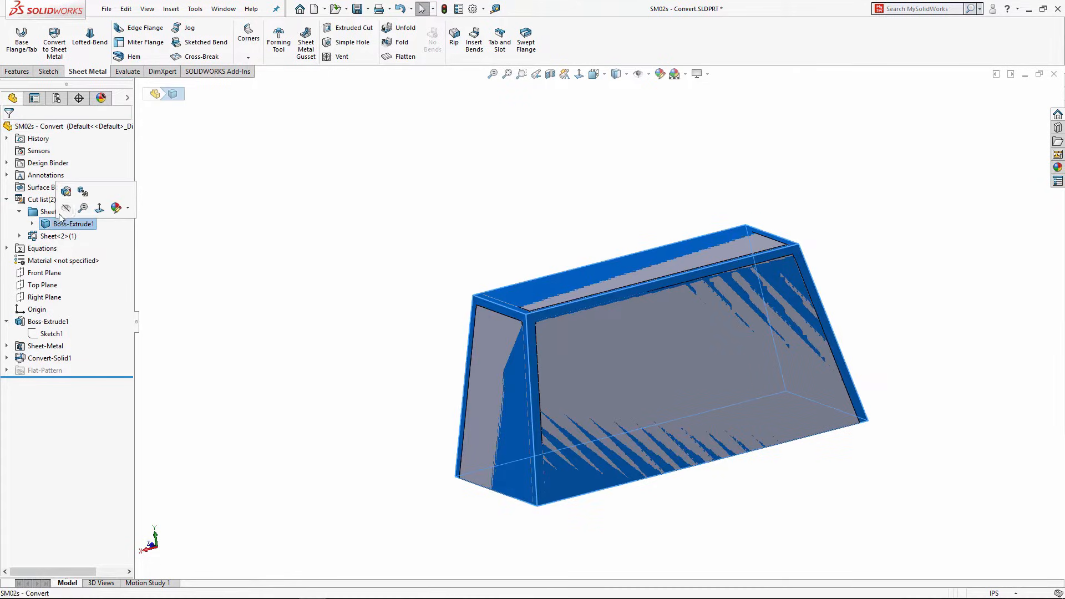
pyautogui.click(66, 208)
pyautogui.click(304, 210)
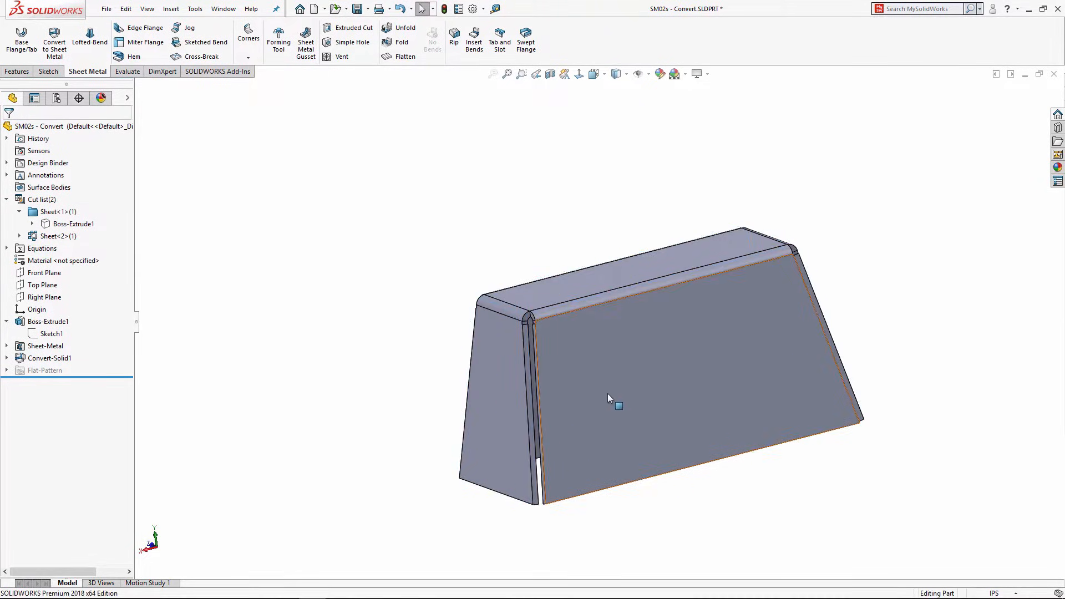
# Step: Preview the hopper's flat pattern, refold it, and orbit to show the outer walls
pyautogui.moveTo(611, 395); pyautogui.dragTo(685, 219, button='middle')
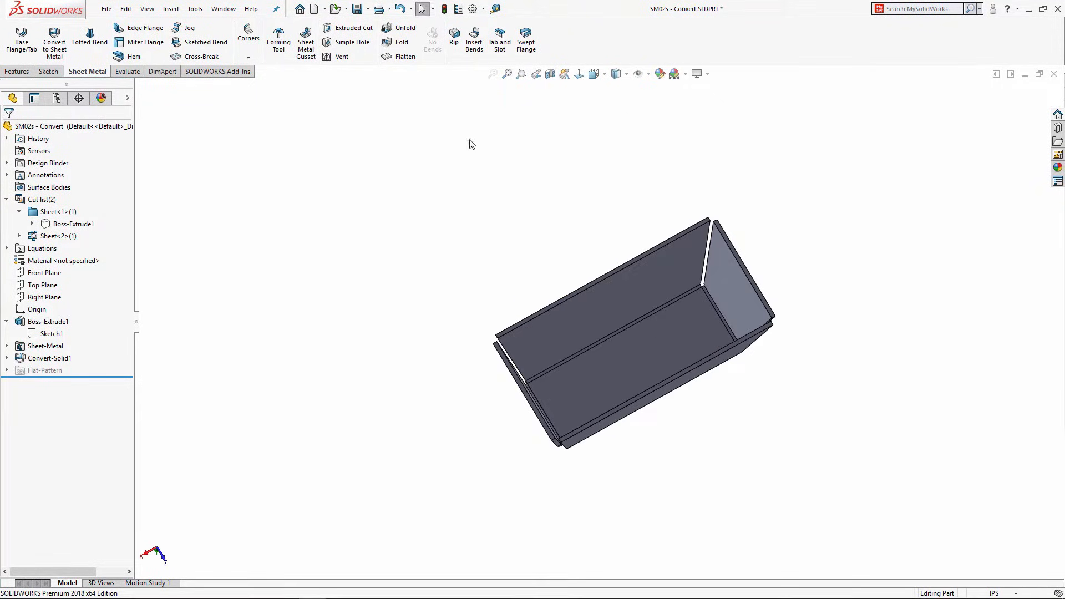
pyautogui.click(394, 60)
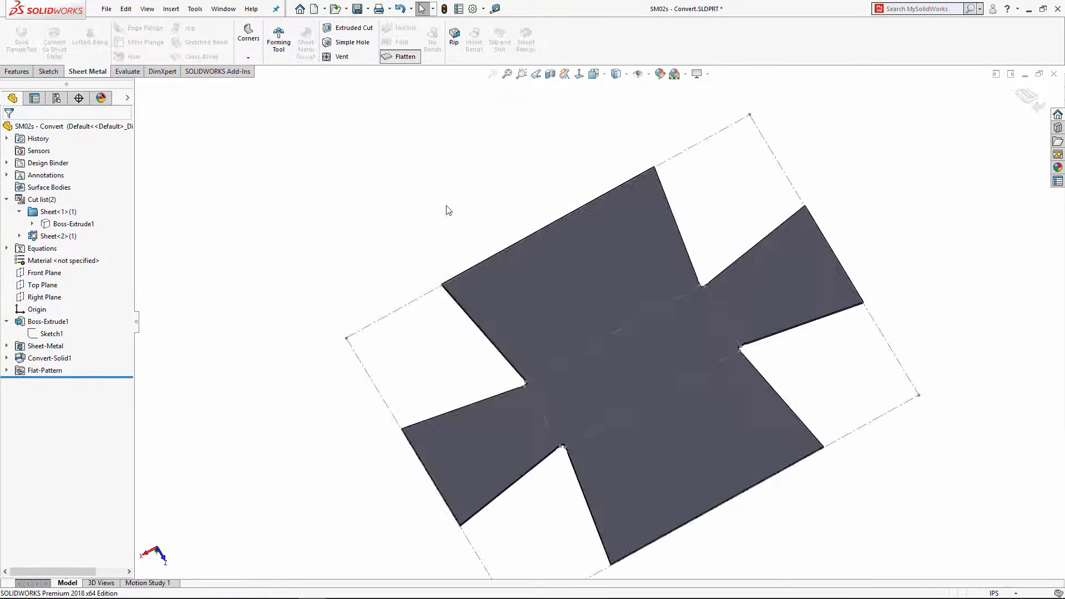
pyautogui.click(403, 57)
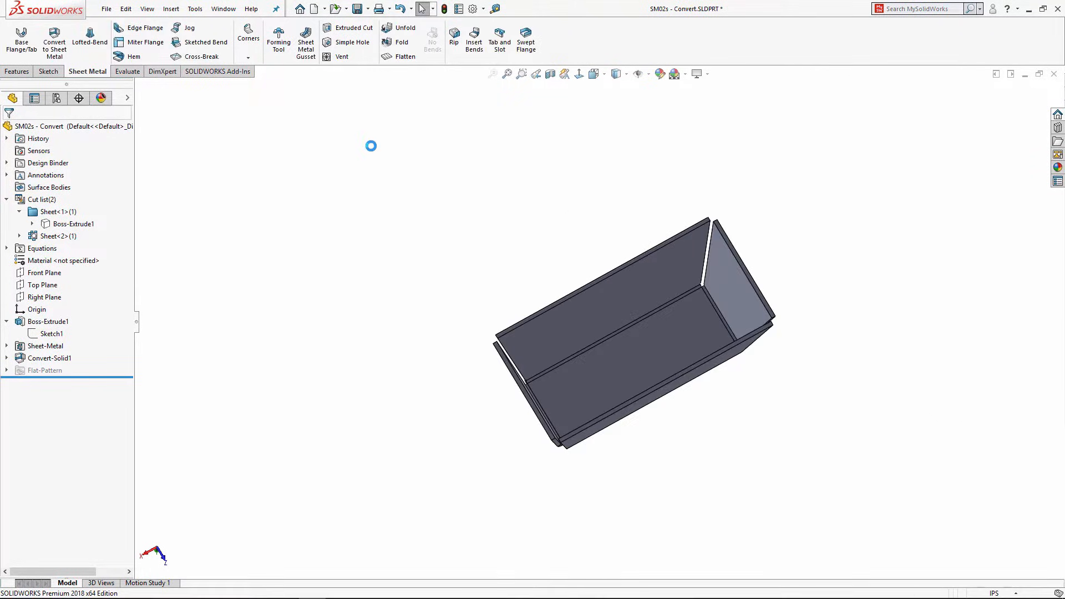
pyautogui.moveTo(495, 205); pyautogui.dragTo(815, 431, button='middle')
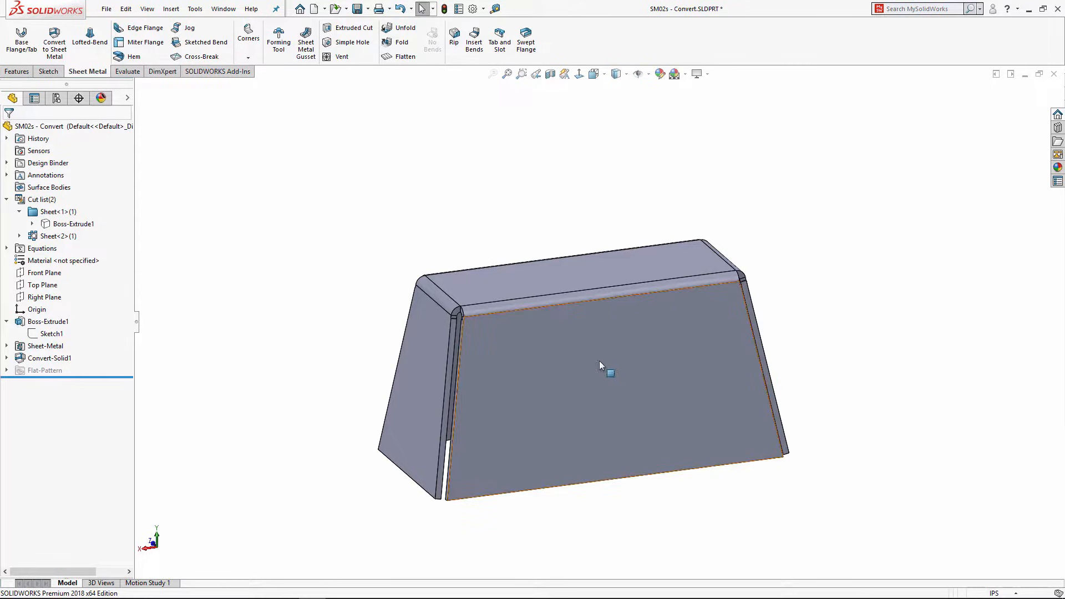
pyautogui.press('Escape')
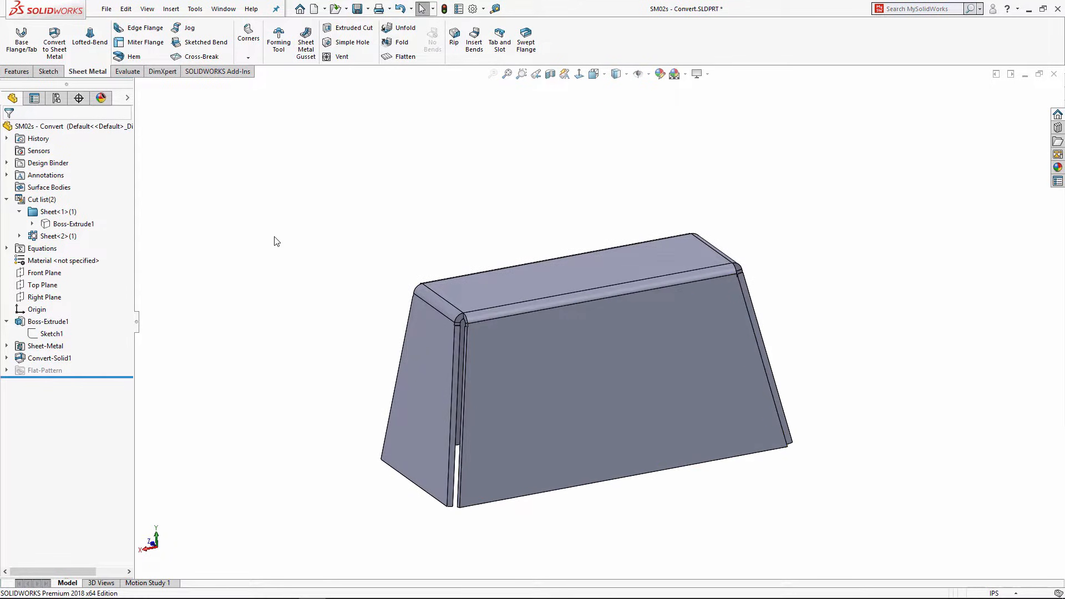
# Step: Start an edge flange on both bottom side edges of the hopper
pyautogui.click(139, 28)
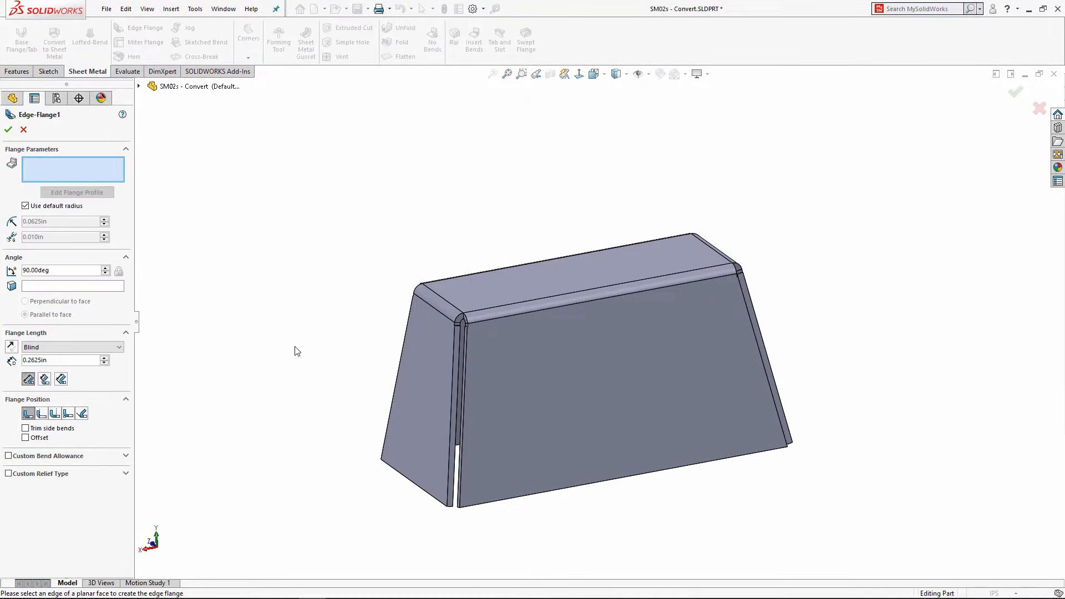
pyautogui.click(405, 483)
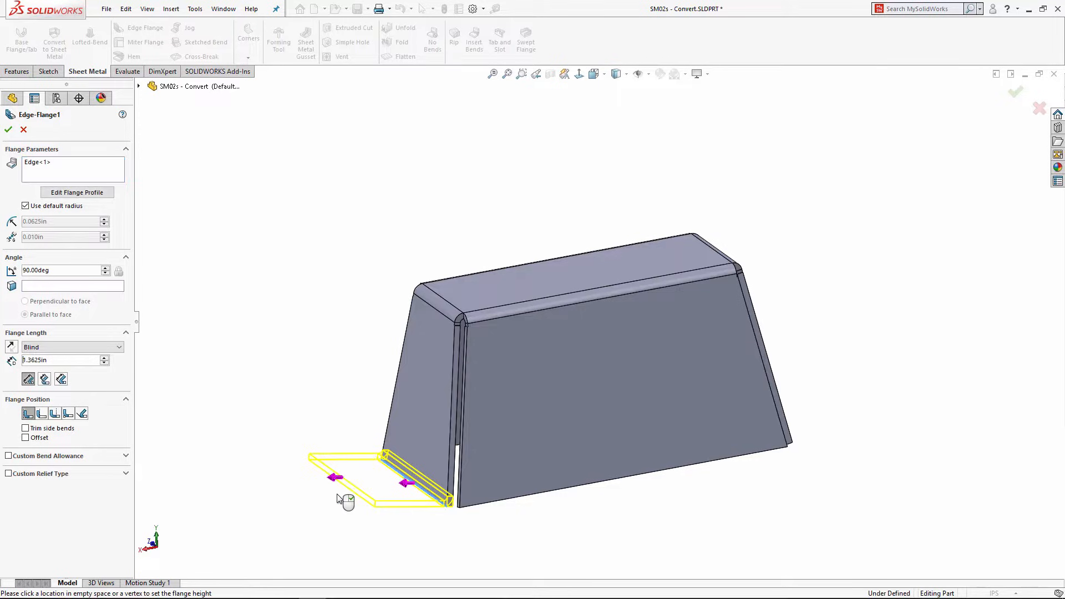
pyautogui.moveTo(636, 424); pyautogui.dragTo(573, 433, button='middle')
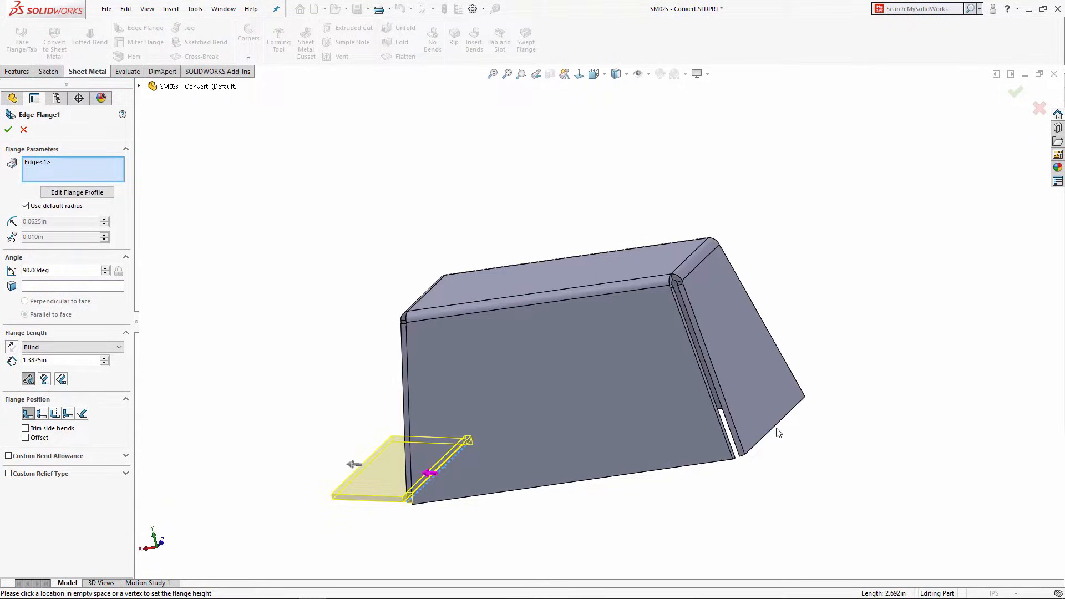
pyautogui.click(775, 433)
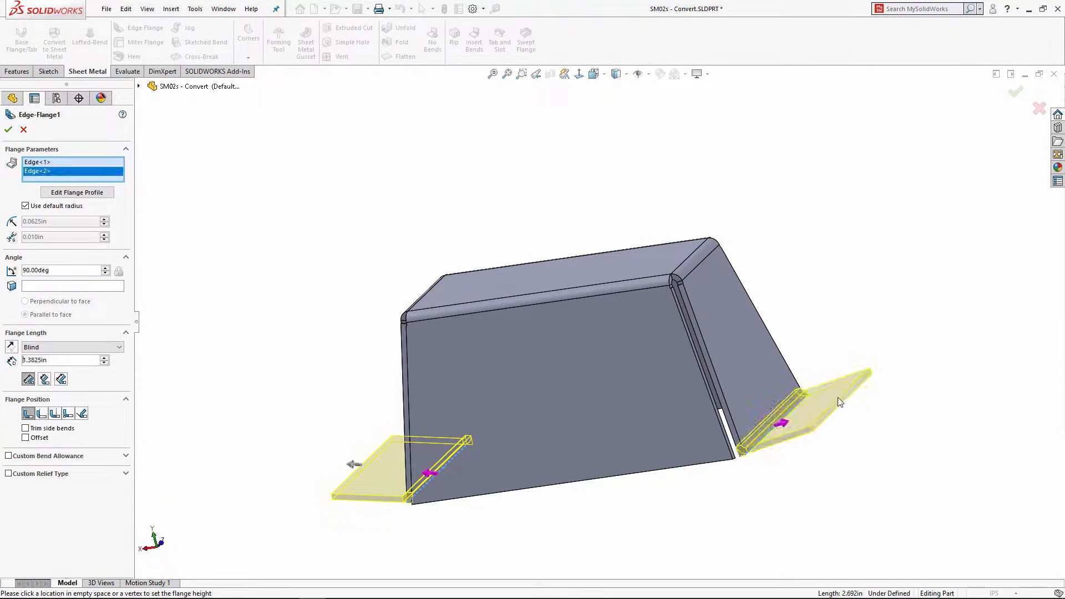
pyautogui.moveTo(505, 461); pyautogui.dragTo(427, 444, button='middle')
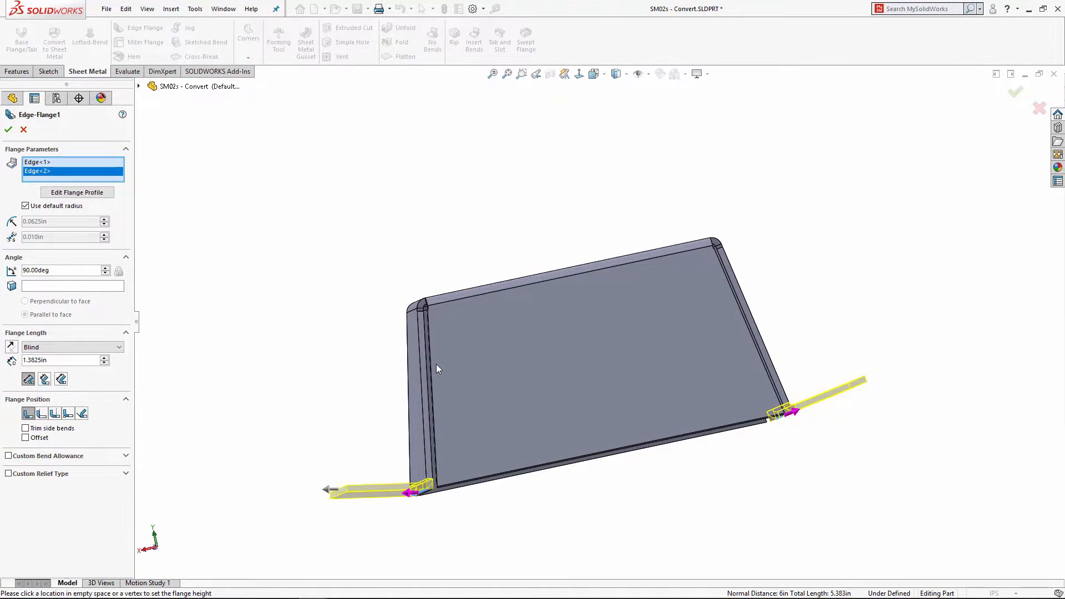
pyautogui.moveTo(437, 364); pyautogui.dragTo(515, 412, button='middle')
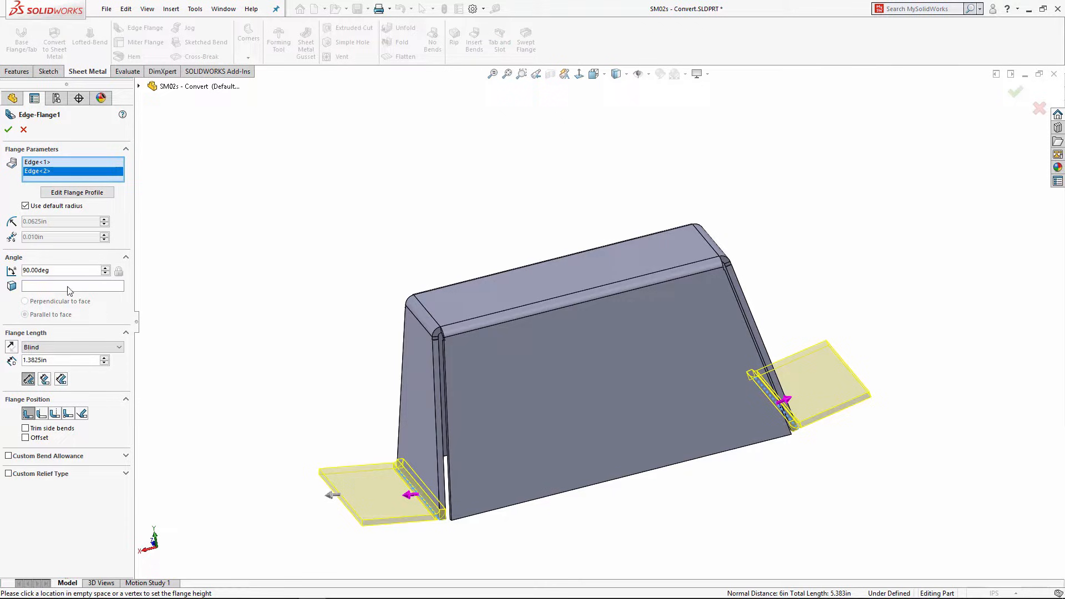
# Step: Make the flanges parallel to the top face with 1.500 in length and create them
pyautogui.click(41, 287)
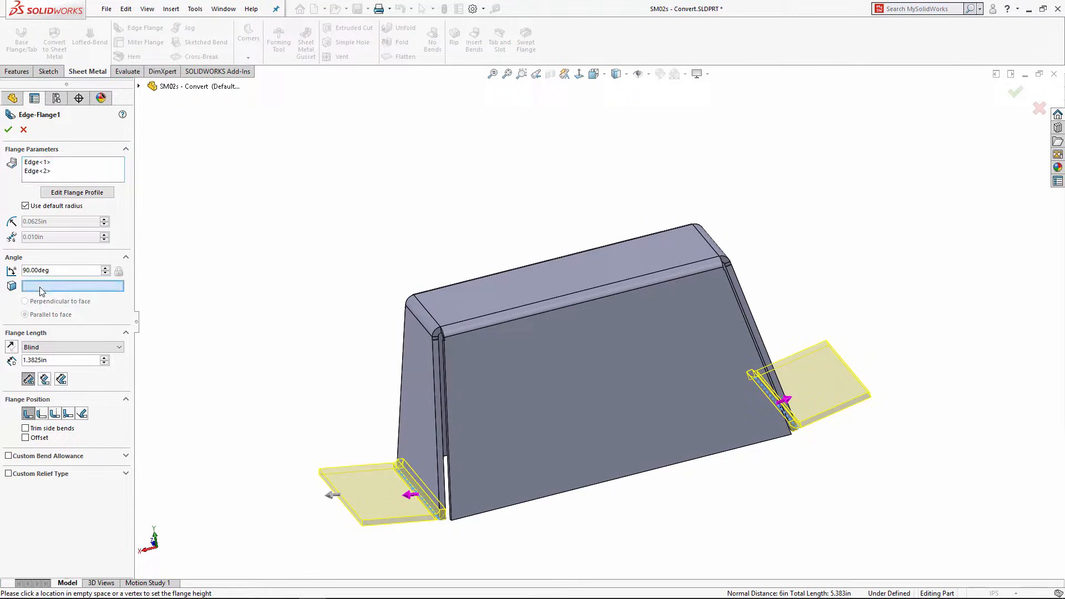
pyautogui.click(456, 296)
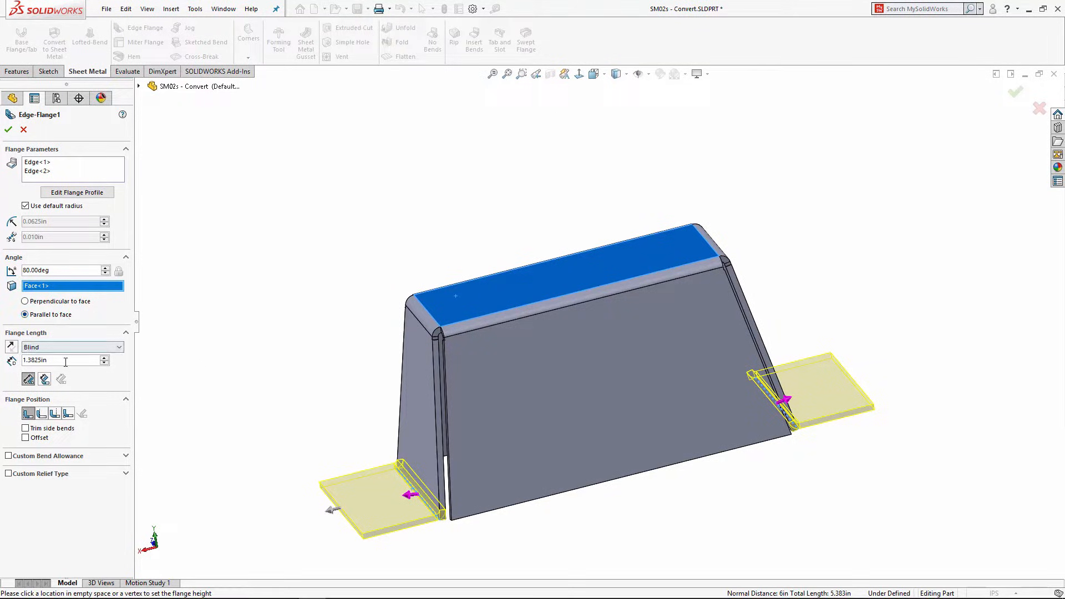
pyautogui.write('5')
pyautogui.press('Return')
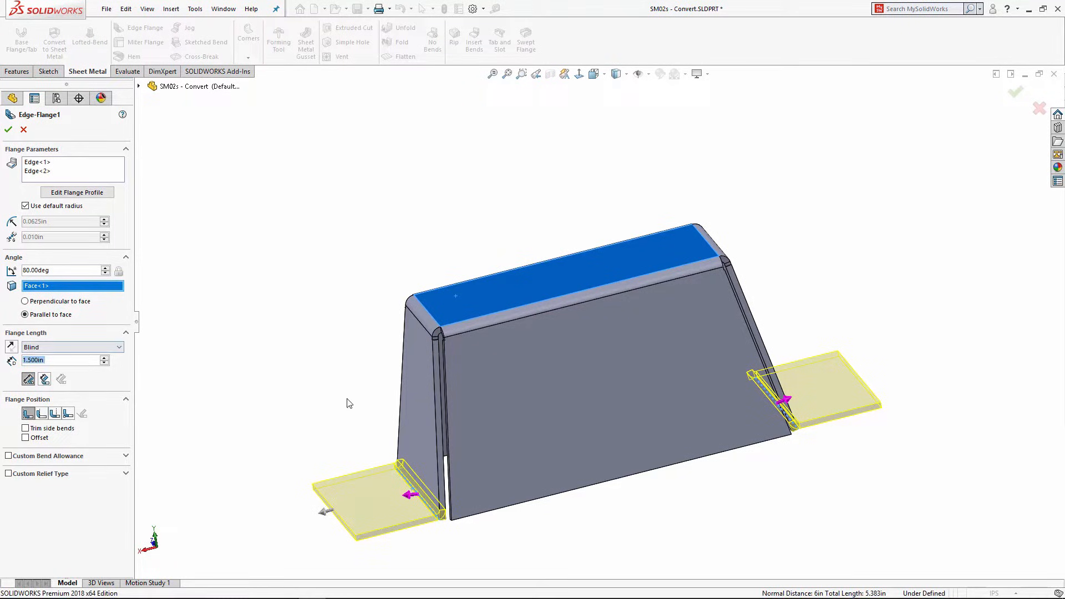
pyautogui.moveTo(349, 404); pyautogui.dragTo(326, 341, button='middle')
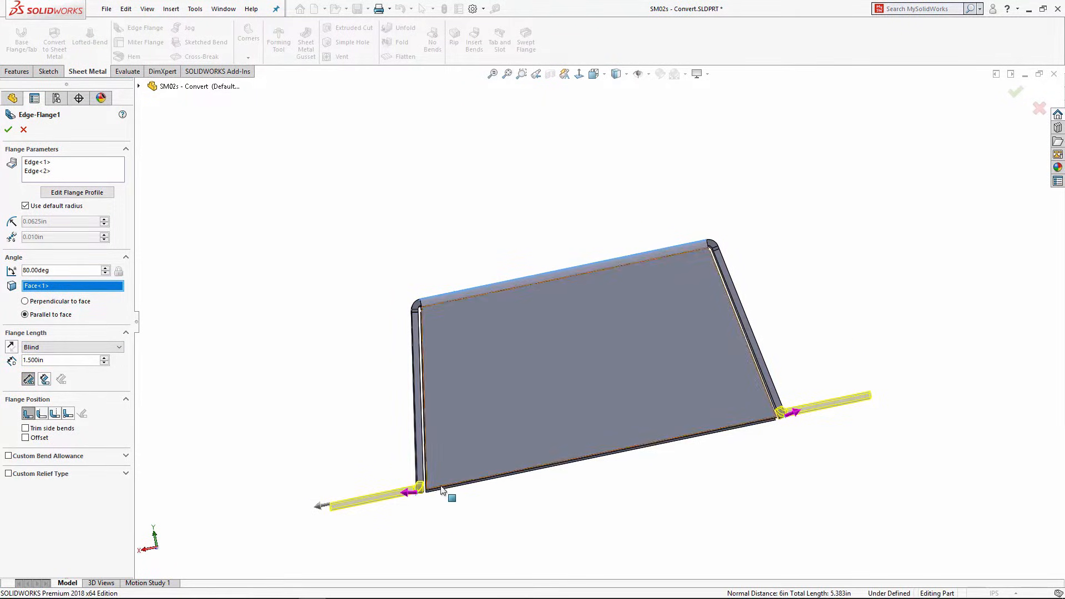
pyautogui.click(9, 130)
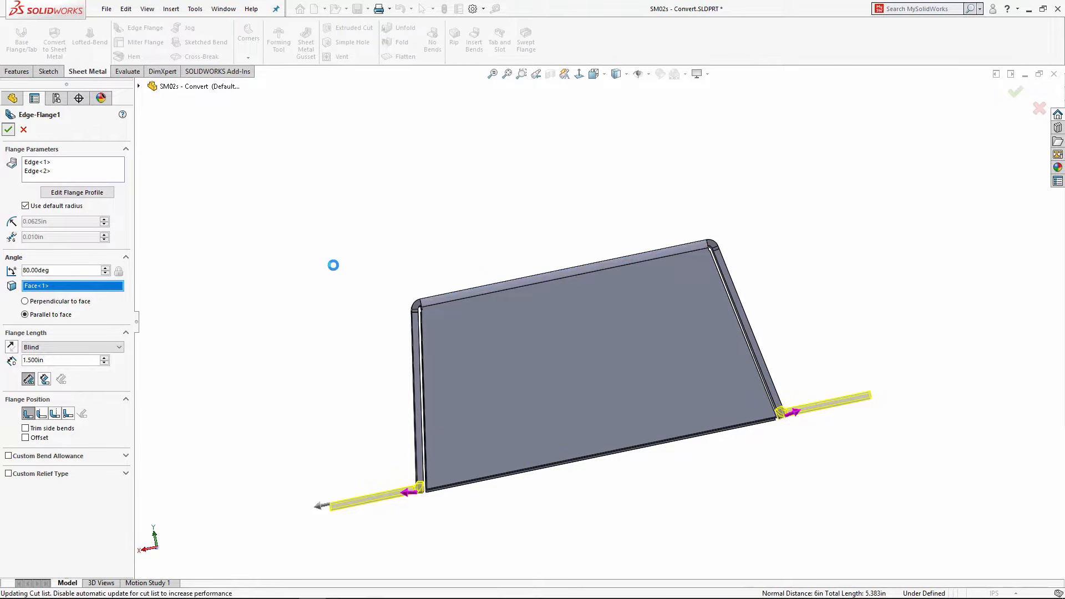
pyautogui.moveTo(393, 353); pyautogui.dragTo(566, 355, button='middle')
# Step: Sketch a centre-point straight slot on the hopper's large front face
pyautogui.click(522, 334)
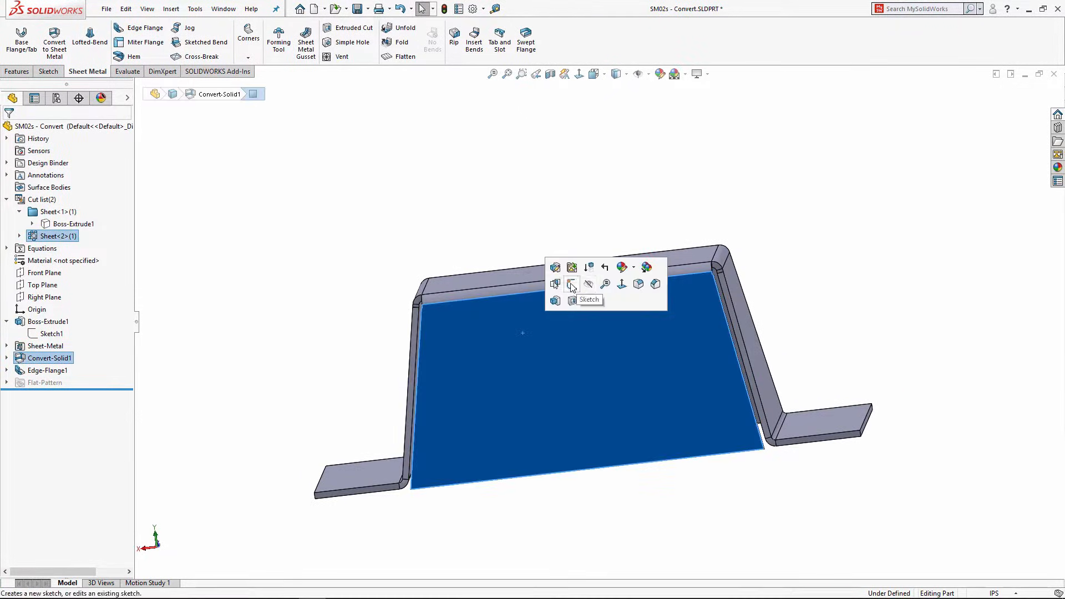
pyautogui.click(605, 285)
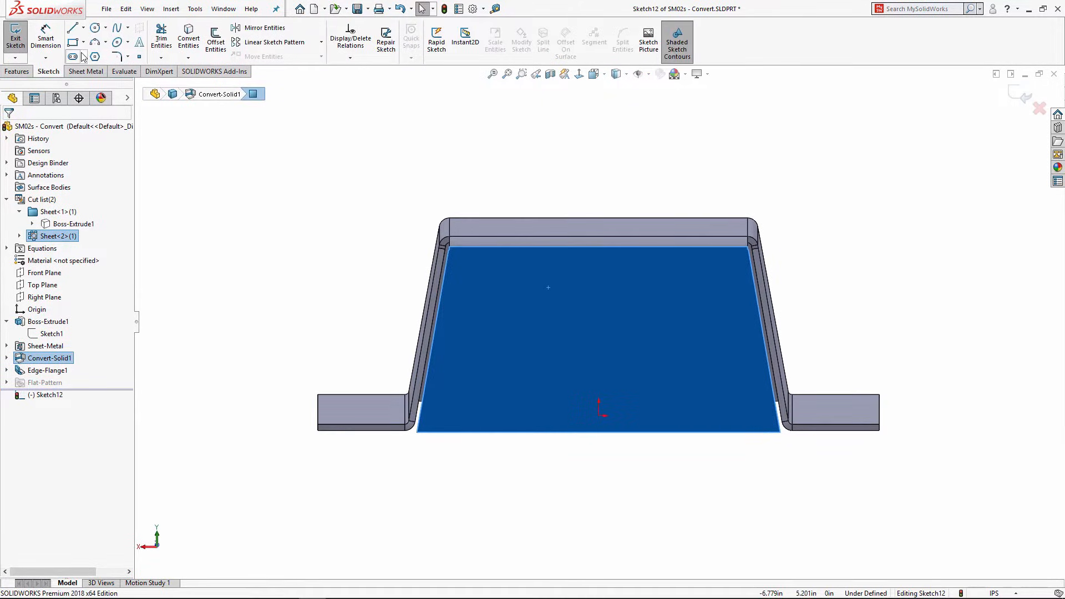
pyautogui.click(72, 57)
pyautogui.click(51, 173)
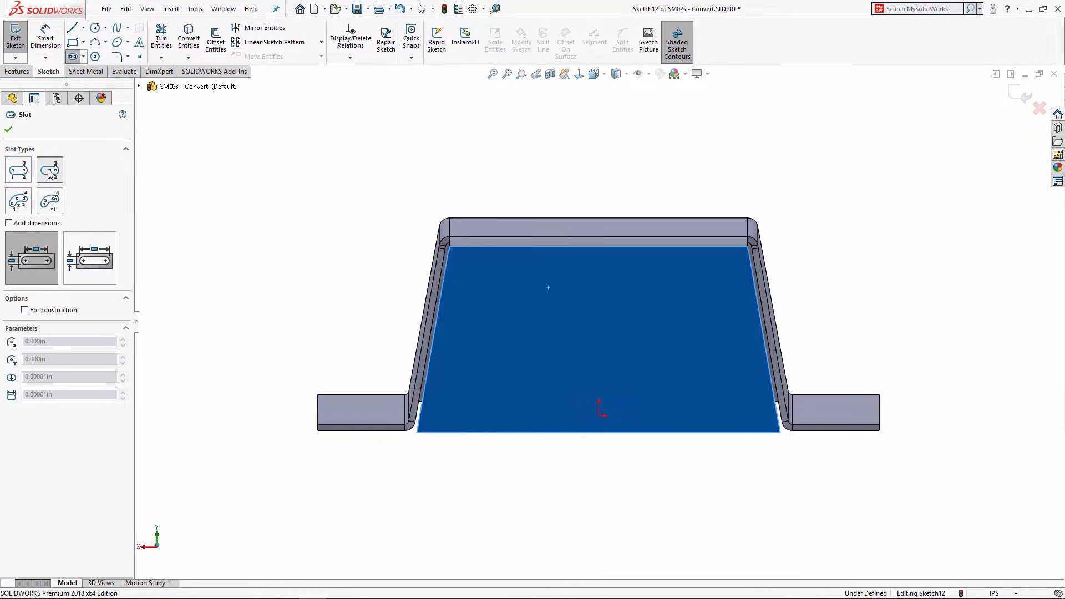
pyautogui.click(598, 295)
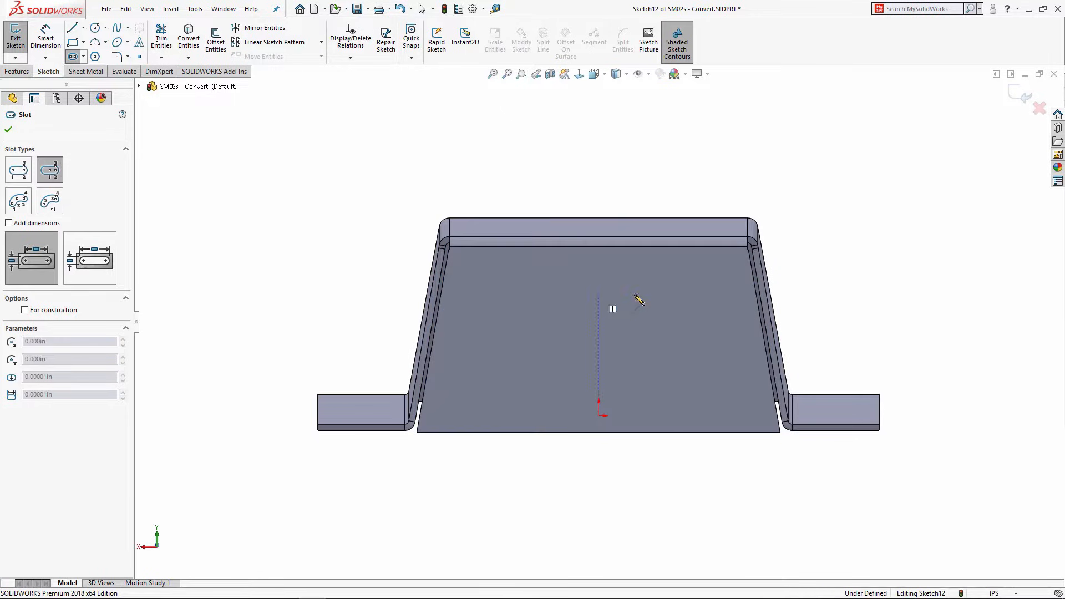
pyautogui.click(700, 295)
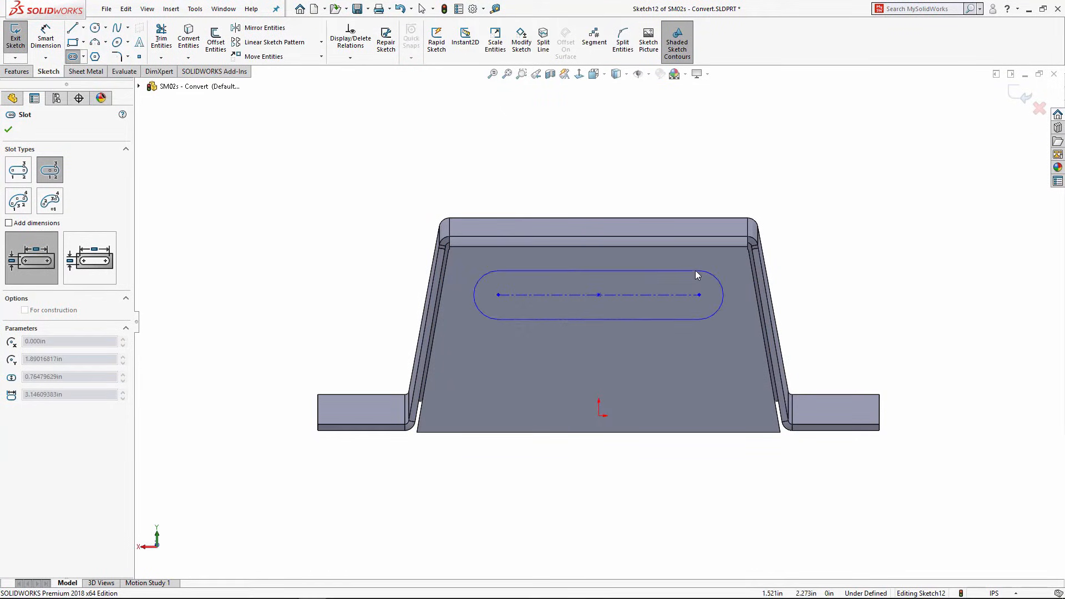
pyautogui.click(697, 276)
# Step: Dimension the slot centre 0.50 in below the top edge
pyautogui.moveTo(348, 254); pyautogui.dragTo(354, 165, button='right')
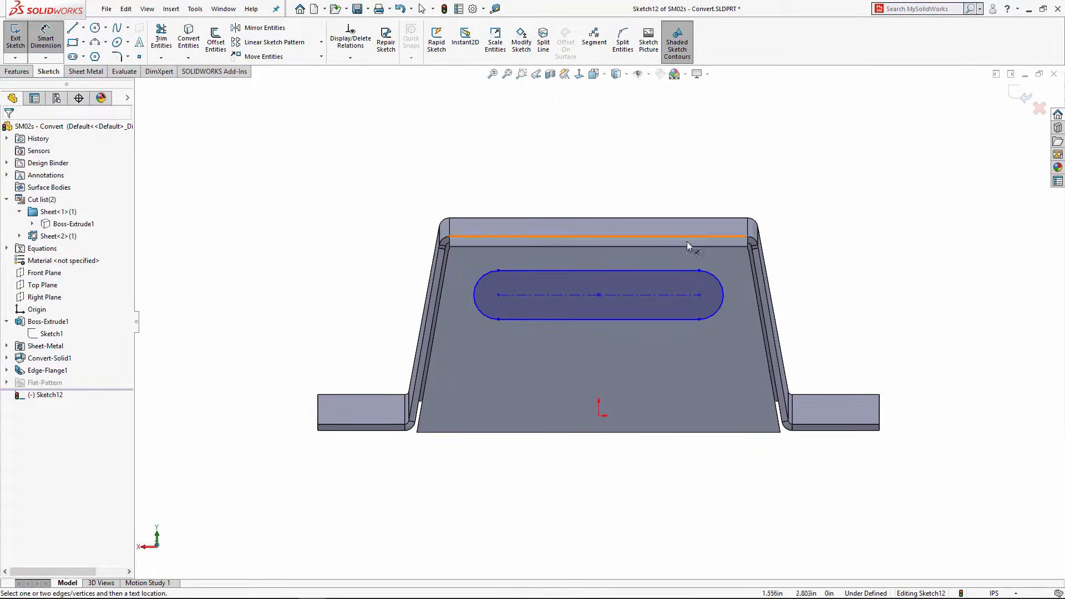
pyautogui.click(598, 294)
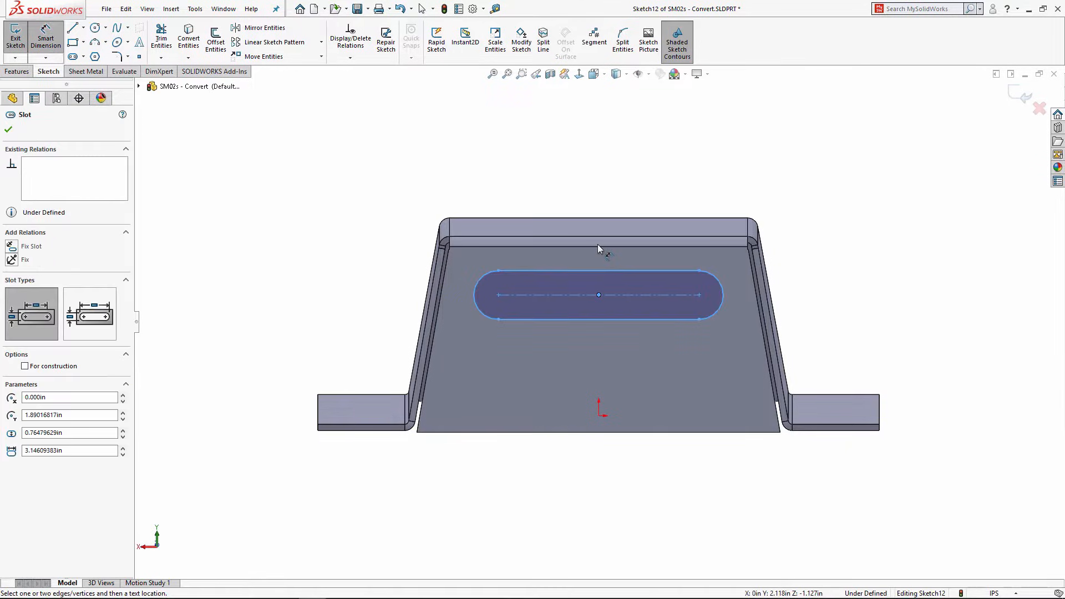
pyautogui.click(597, 246)
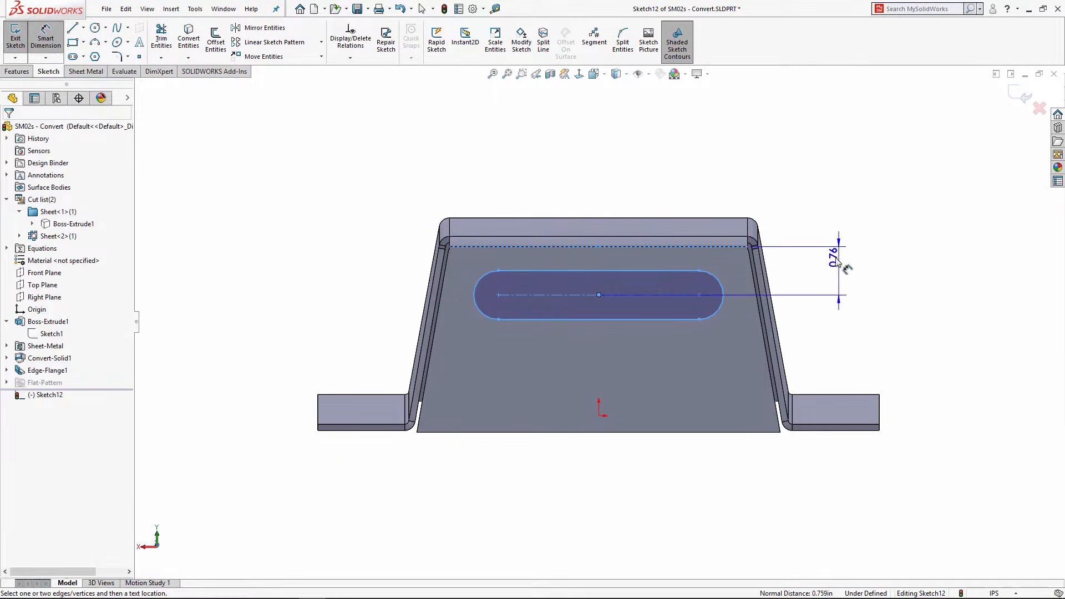
pyautogui.click(831, 302)
pyautogui.write('0.5')
pyautogui.press('Return')
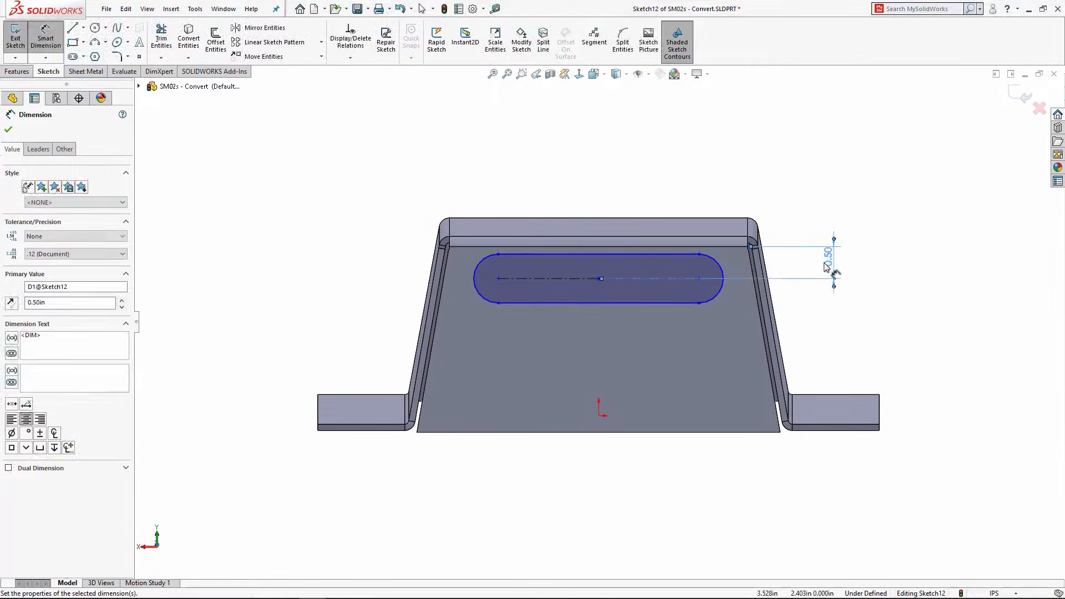
# Step: Dimension the slot's left end 0.50 in from the slanted left edge
pyautogui.scroll(2, 488, 274)
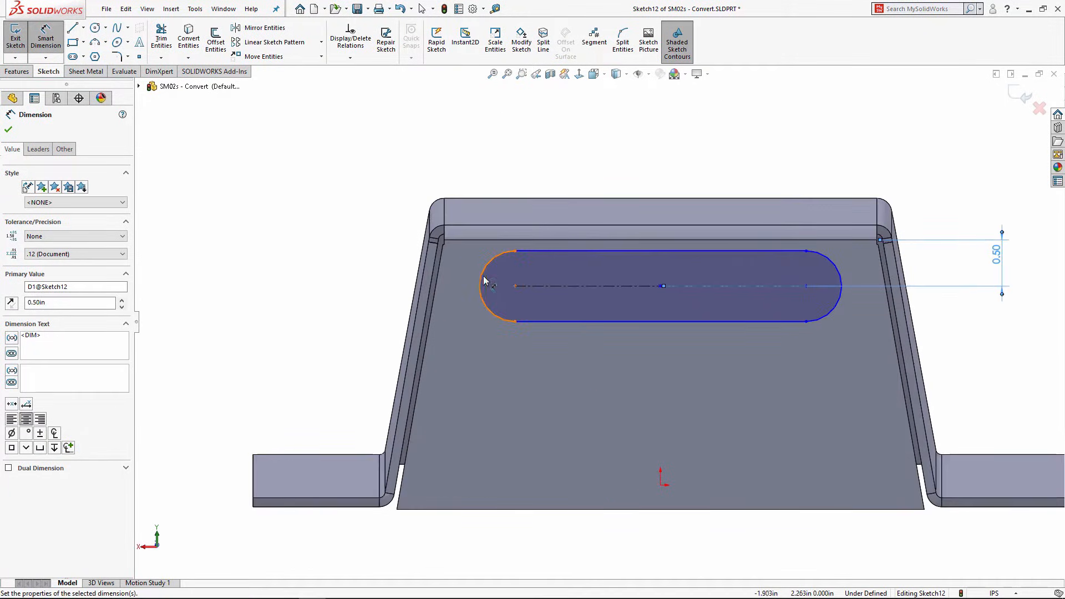
pyautogui.click(480, 278)
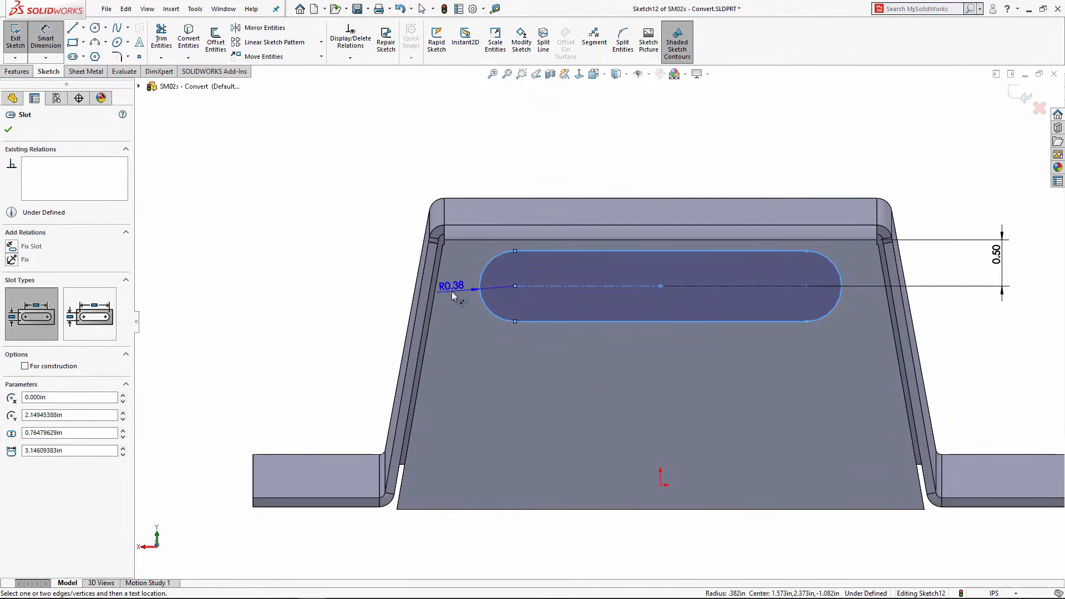
pyautogui.press('Escape')
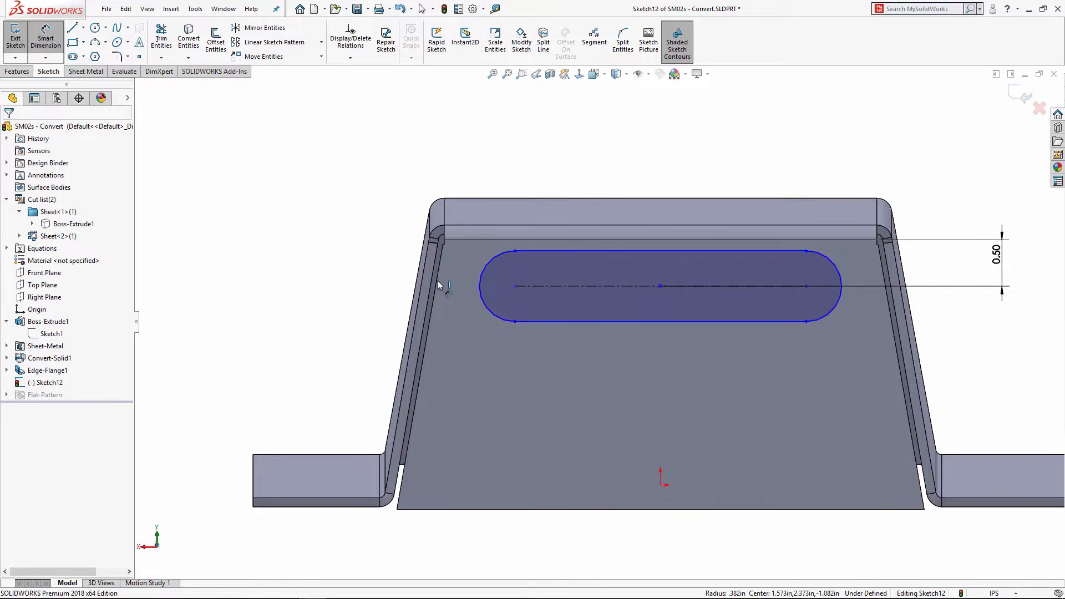
pyautogui.click(437, 281)
pyautogui.click(482, 281)
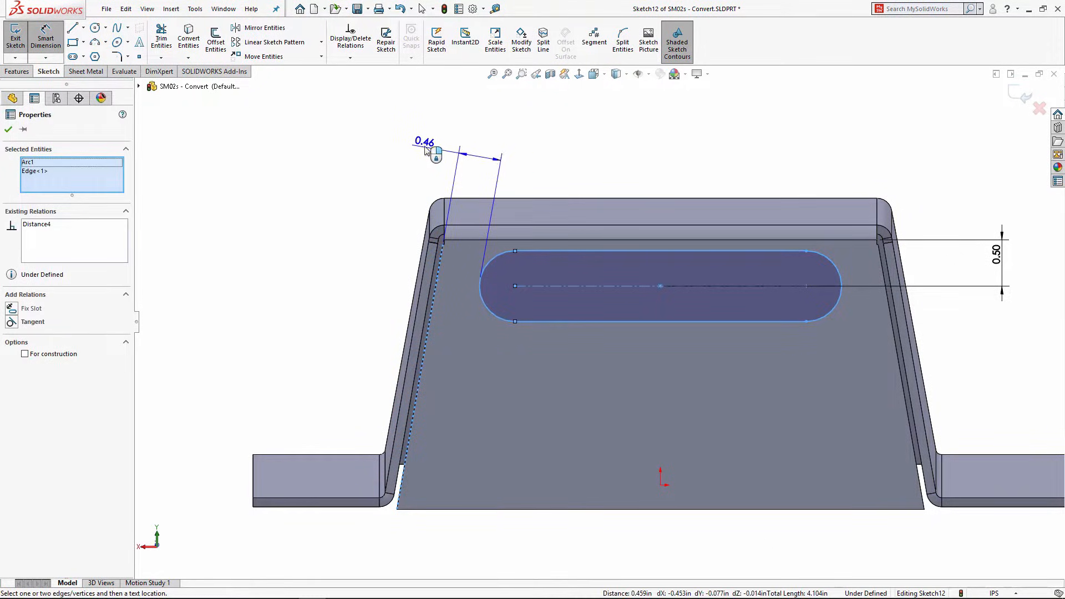
pyautogui.click(426, 148)
pyautogui.write('0.5')
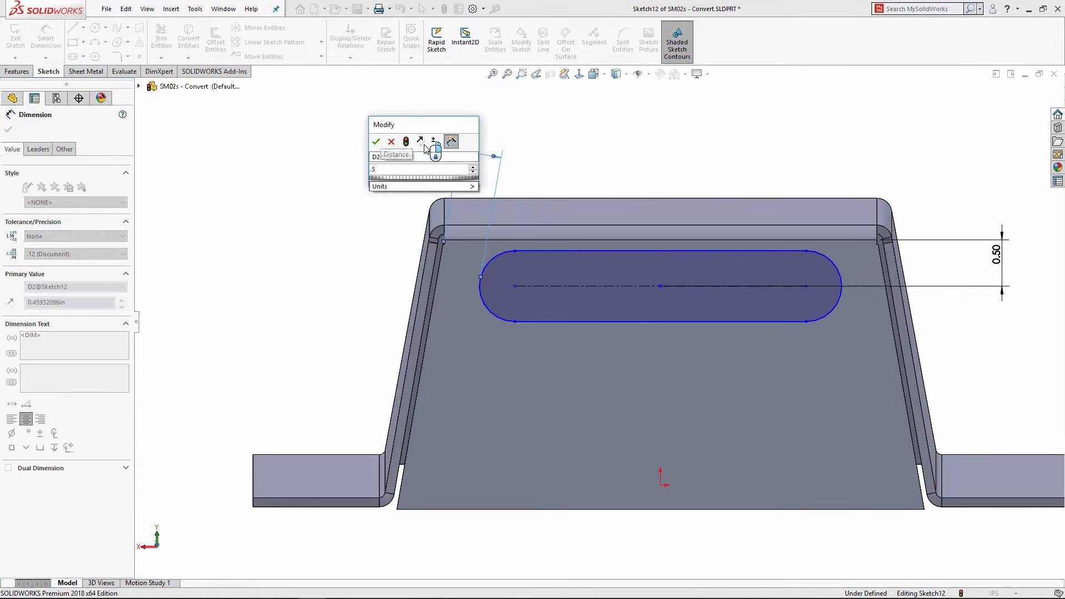
pyautogui.press('Return')
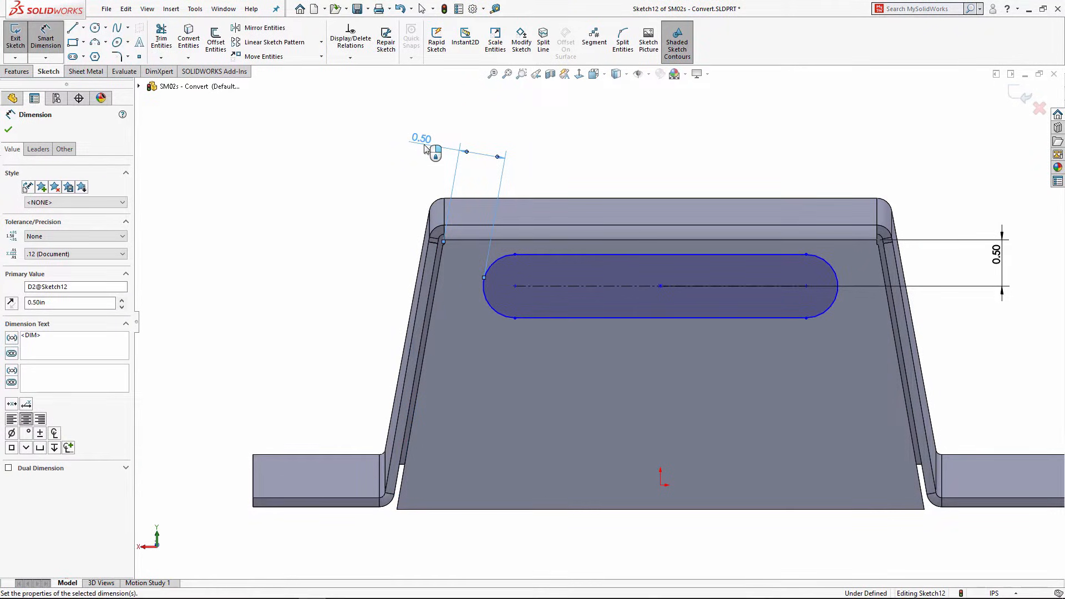
# Step: Draw a vertical centerline from the slot centre down to the origin
pyautogui.click(83, 27)
pyautogui.click(89, 47)
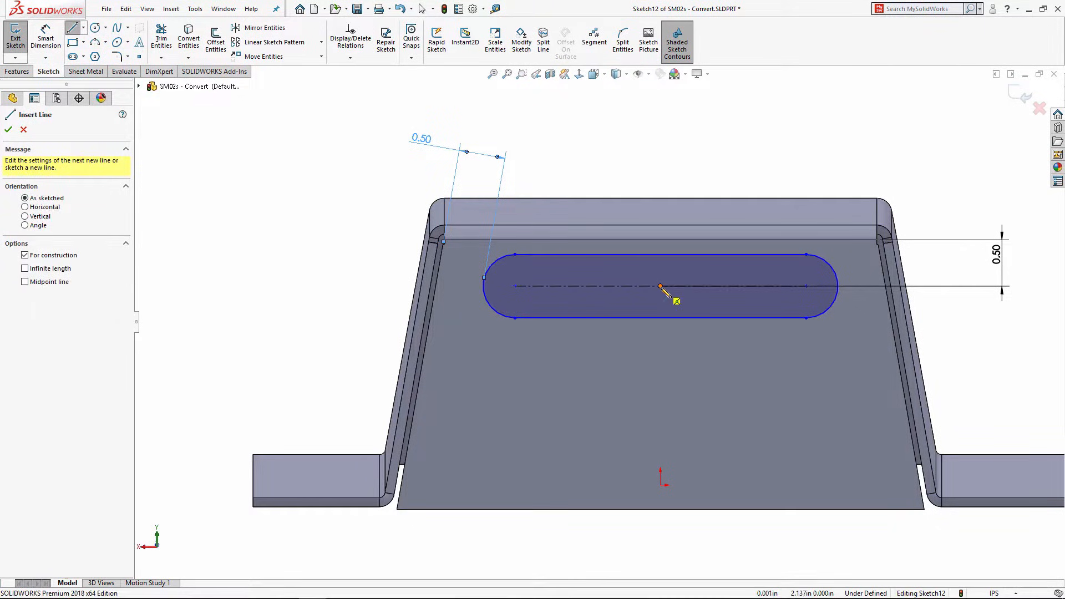
pyautogui.moveTo(661, 286); pyautogui.dragTo(660, 485)
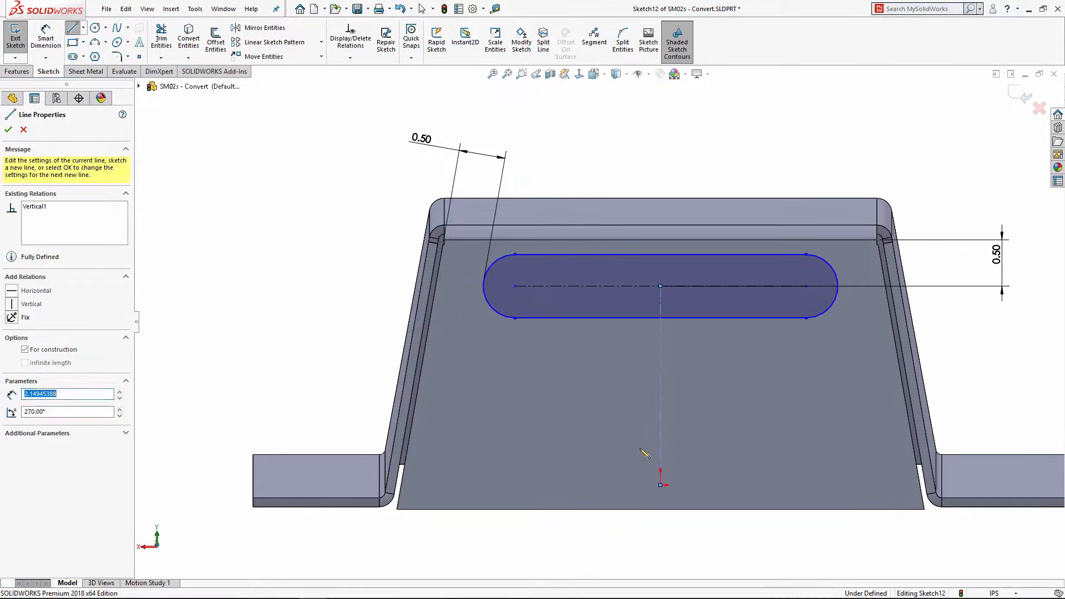
pyautogui.rightClick(296, 278)
pyautogui.click(329, 285)
pyautogui.click(660, 350)
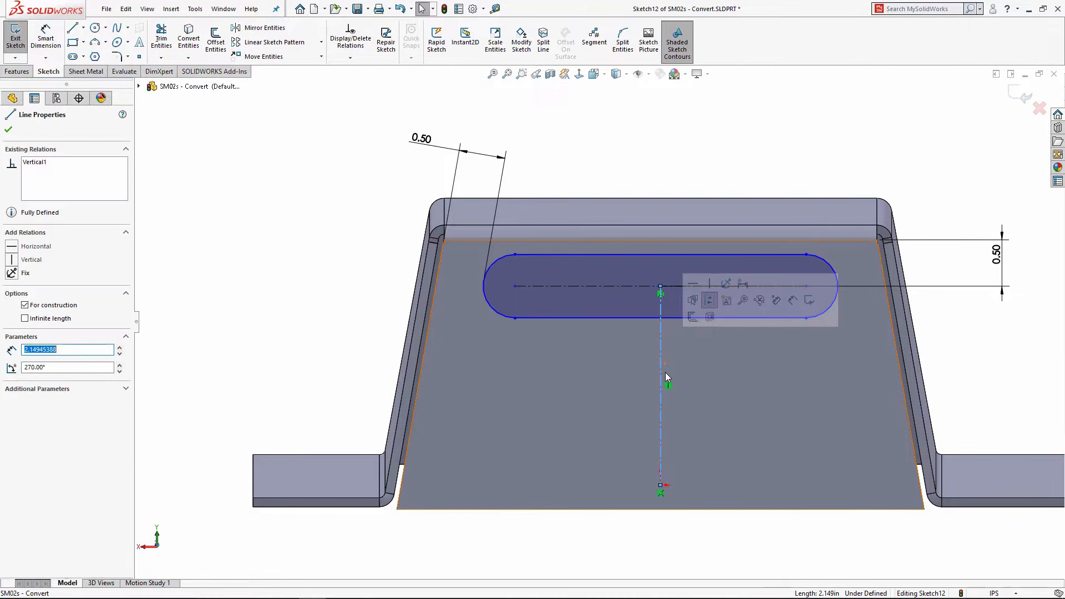
pyautogui.click(336, 221)
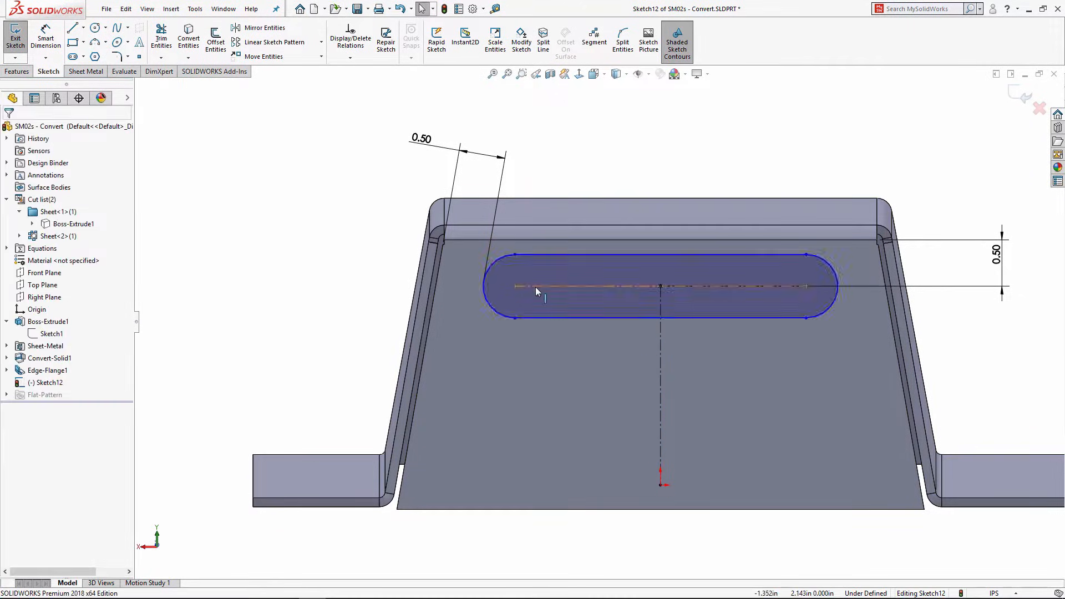
# Step: Drag the slot's edge to make the slot slightly narrower
pyautogui.click(515, 254)
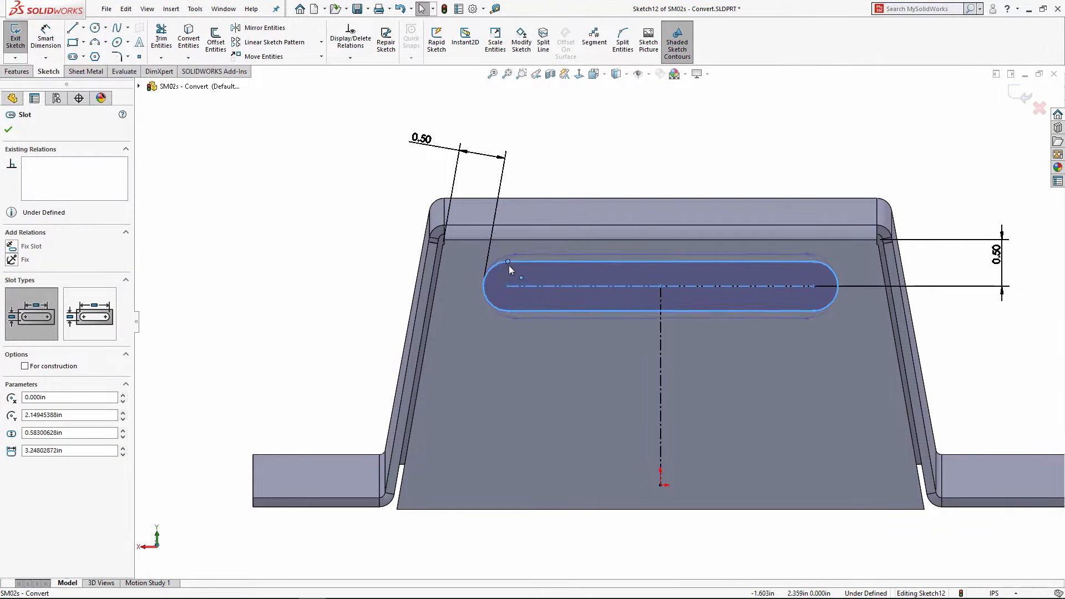
pyautogui.moveTo(509, 266)
pyautogui.mouseDown()
pyautogui.moveTo(532, 268)
pyautogui.moveTo(504, 262)
pyautogui.mouseUp()
pyautogui.click(309, 266)
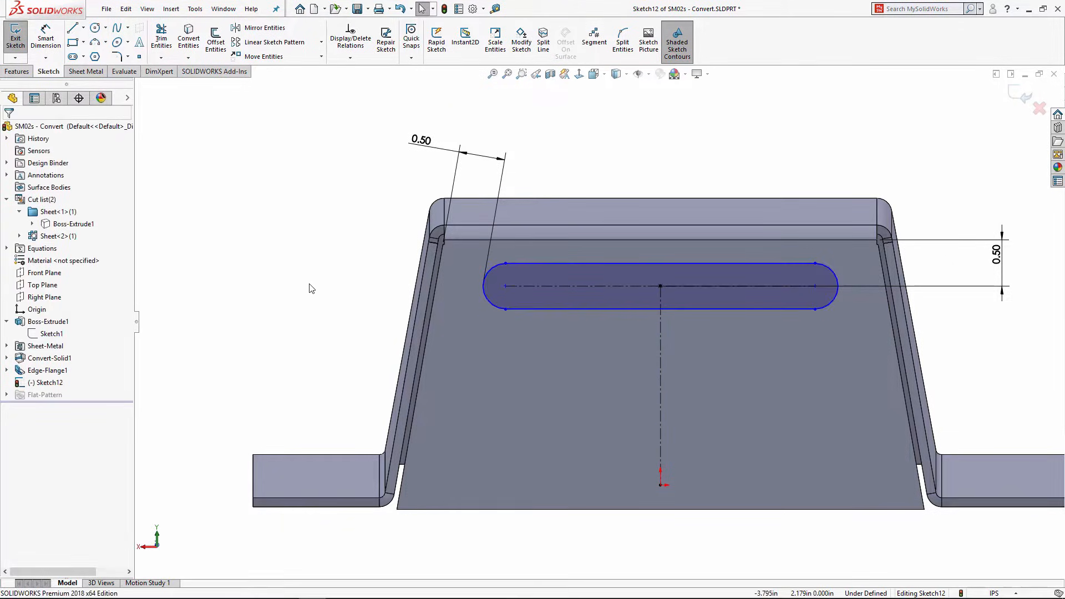
# Step: Dimension the slot's end arc to a 0.25 in radius
pyautogui.moveTo(309, 289); pyautogui.dragTo(304, 188, button='right')
pyautogui.click(497, 277)
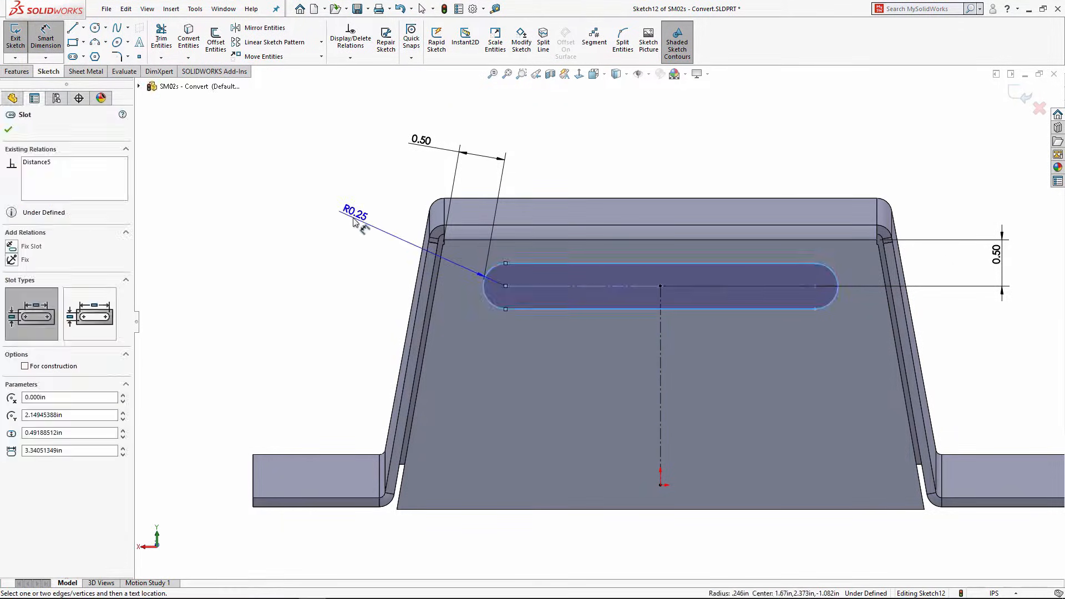
pyautogui.click(353, 221)
pyautogui.write('.25')
pyautogui.press('Return')
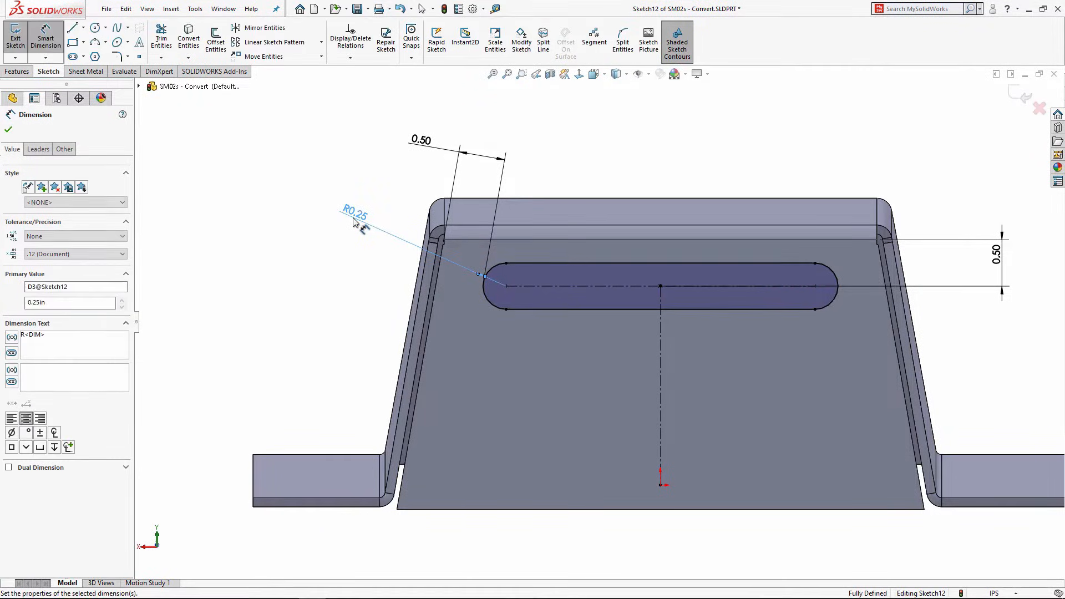
pyautogui.rightClick(309, 257)
pyautogui.click(349, 299)
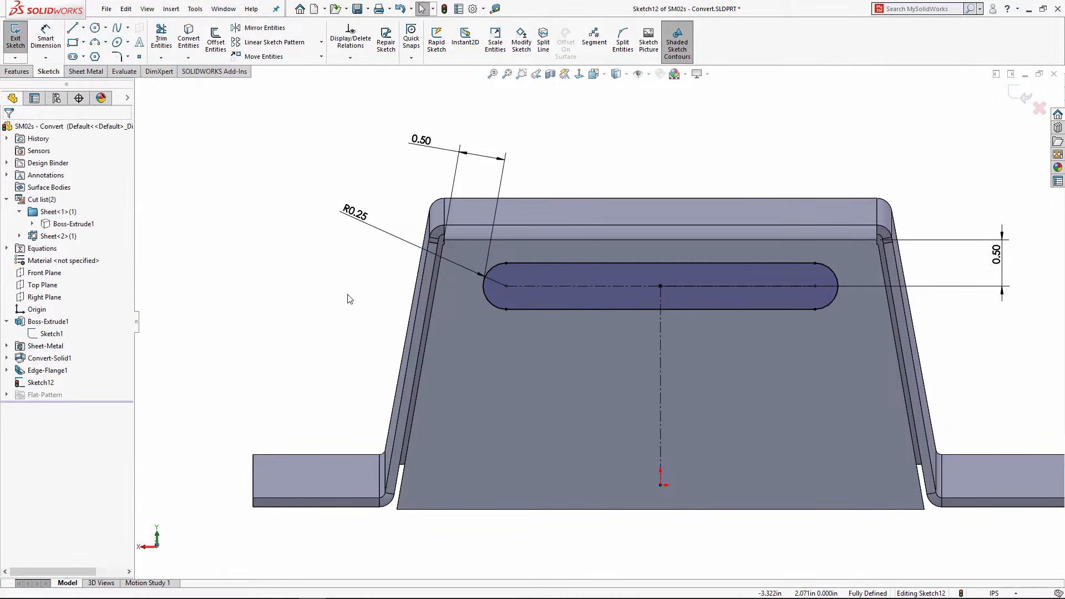
pyautogui.click(16, 71)
pyautogui.click(169, 39)
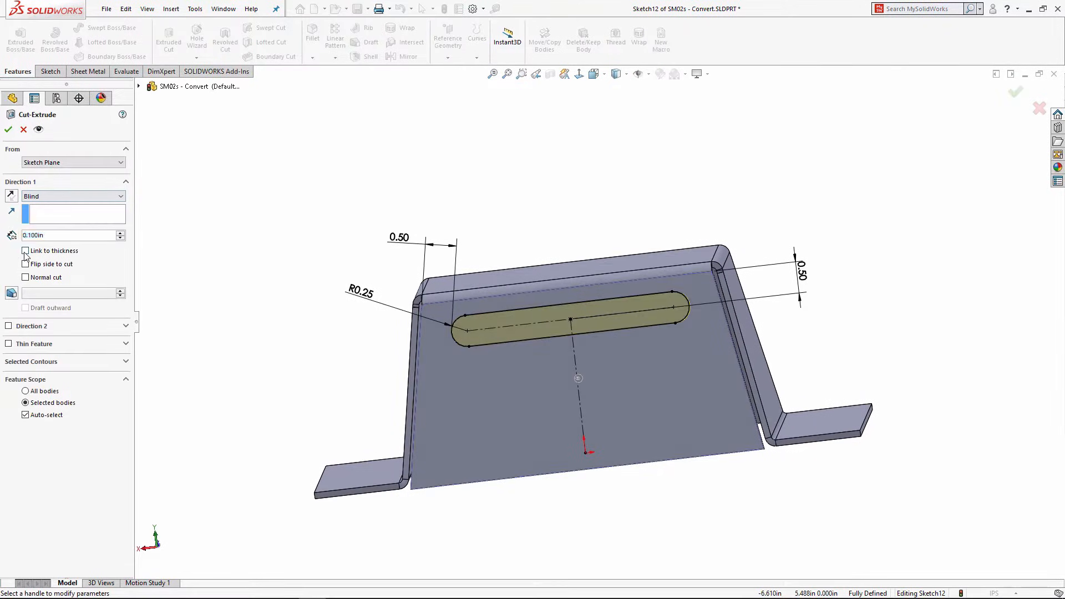
# Step: Create Cut-Extrude1 with Link to thickness enabled, cutting the slot through the bracket face
pyautogui.click(25, 251)
pyautogui.click(8, 131)
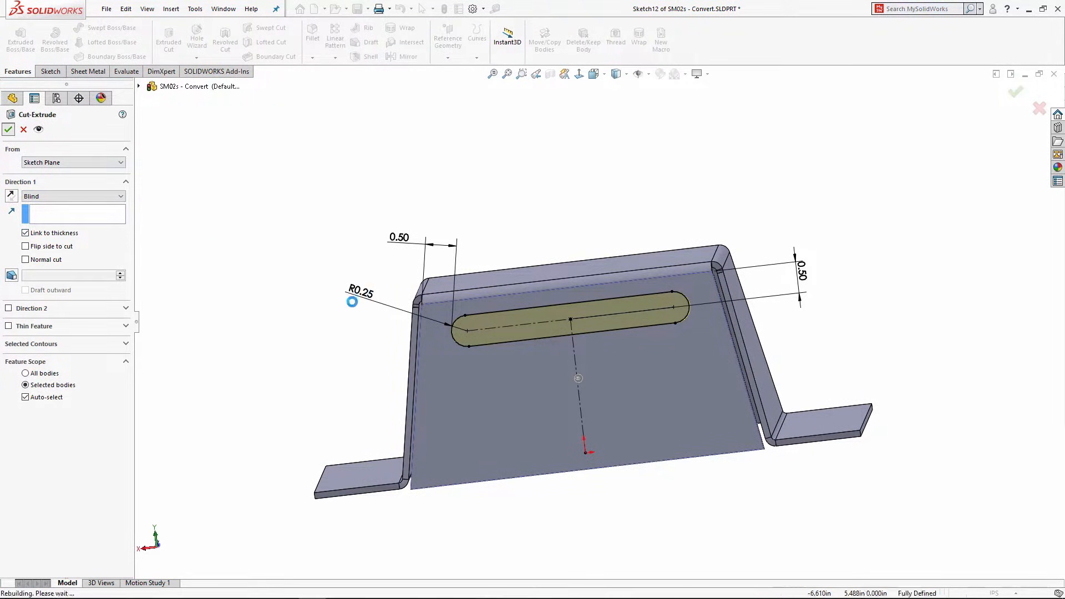
pyautogui.moveTo(532, 340); pyautogui.dragTo(561, 344, button='middle')
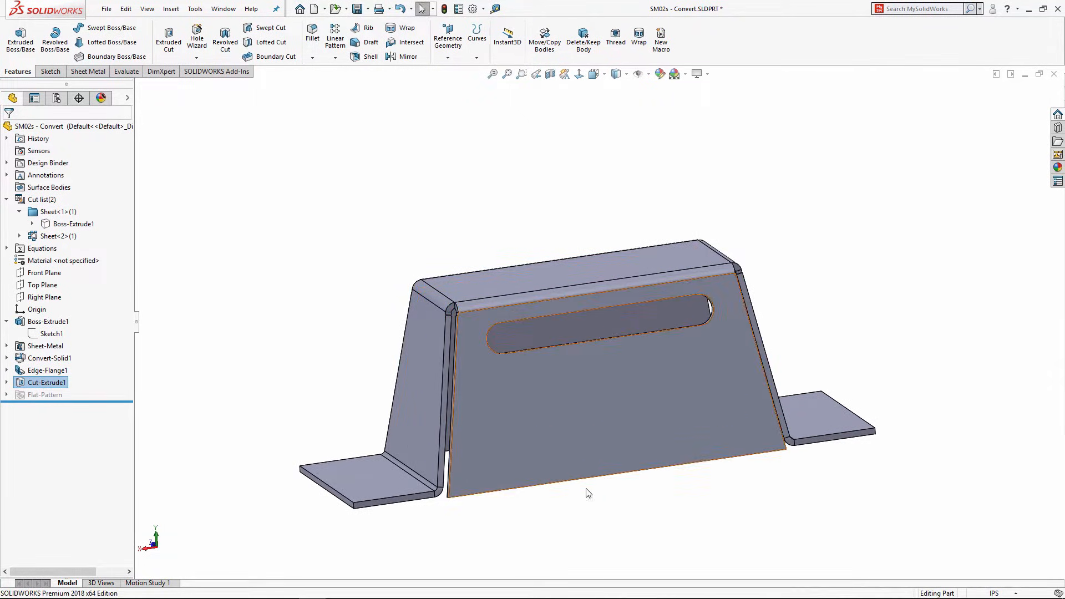
pyautogui.click(371, 138)
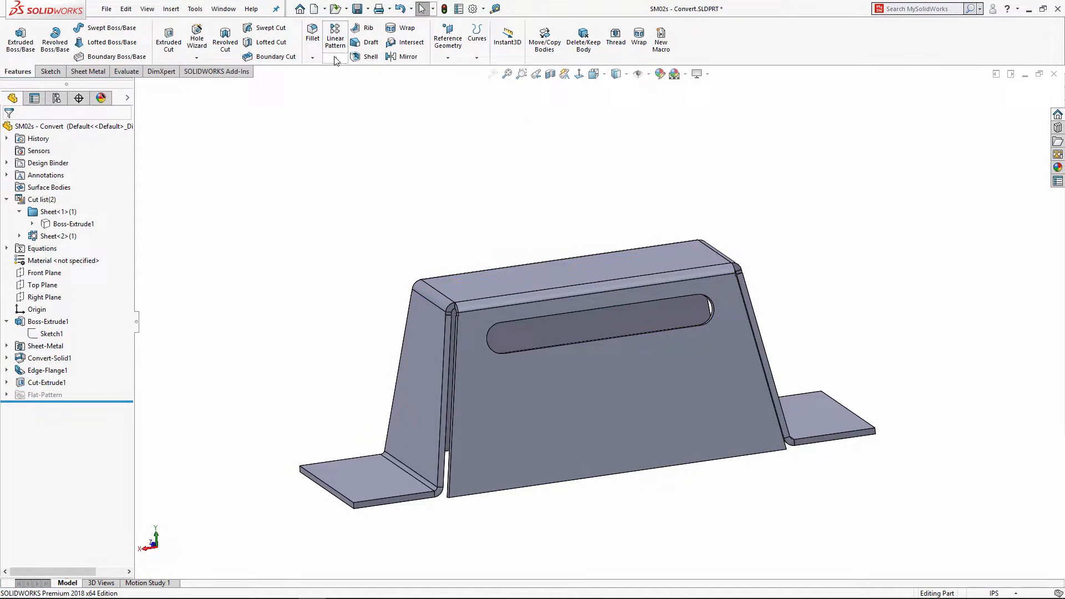
# Step: Start a linear pattern with the slot cut Cut-Extrude1 as the feature to repeat
pyautogui.click(335, 39)
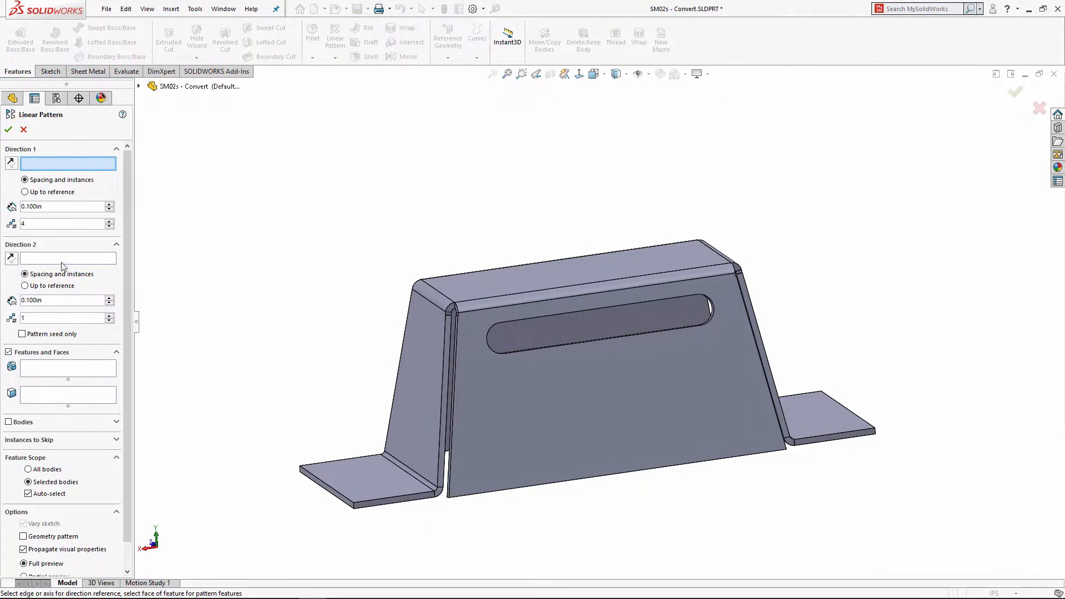
pyautogui.click(60, 369)
pyautogui.moveTo(654, 304); pyautogui.dragTo(647, 266, button='middle')
pyautogui.scroll(-5, 515, 371)
pyautogui.click(518, 371)
pyautogui.scroll(5, 583, 359)
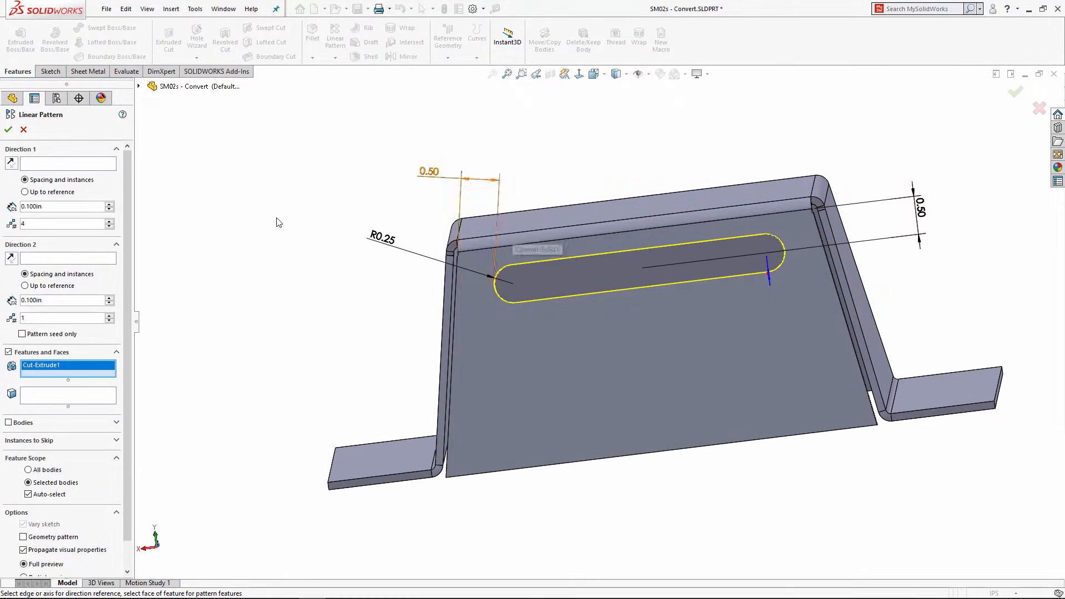
# Step: Pattern along D1@Sketch12 with 0.625 in spacing and 4 instances, and confirm
pyautogui.click(45, 164)
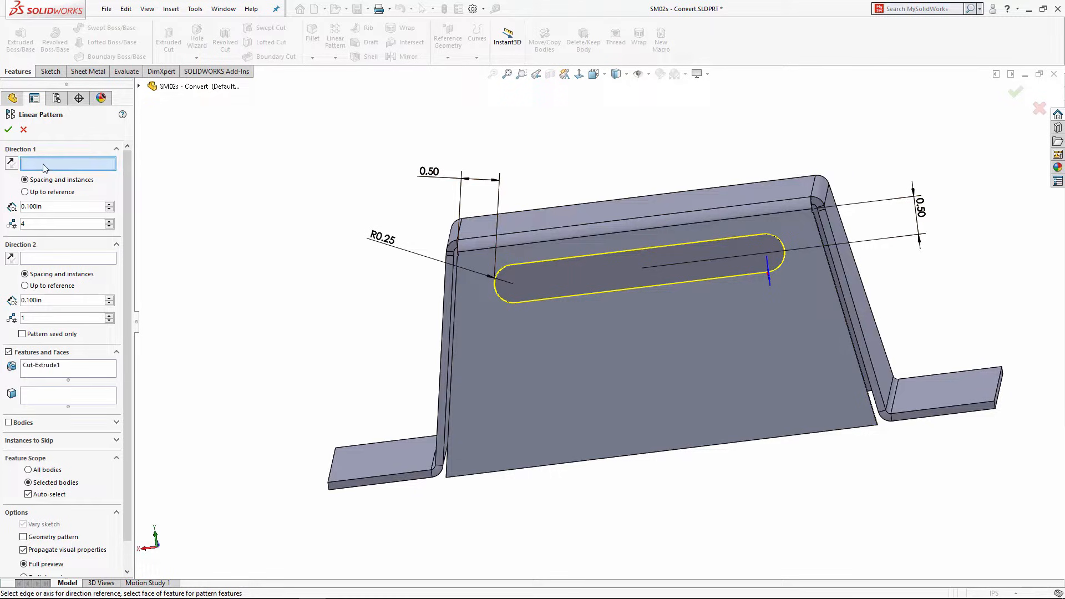
pyautogui.click(920, 208)
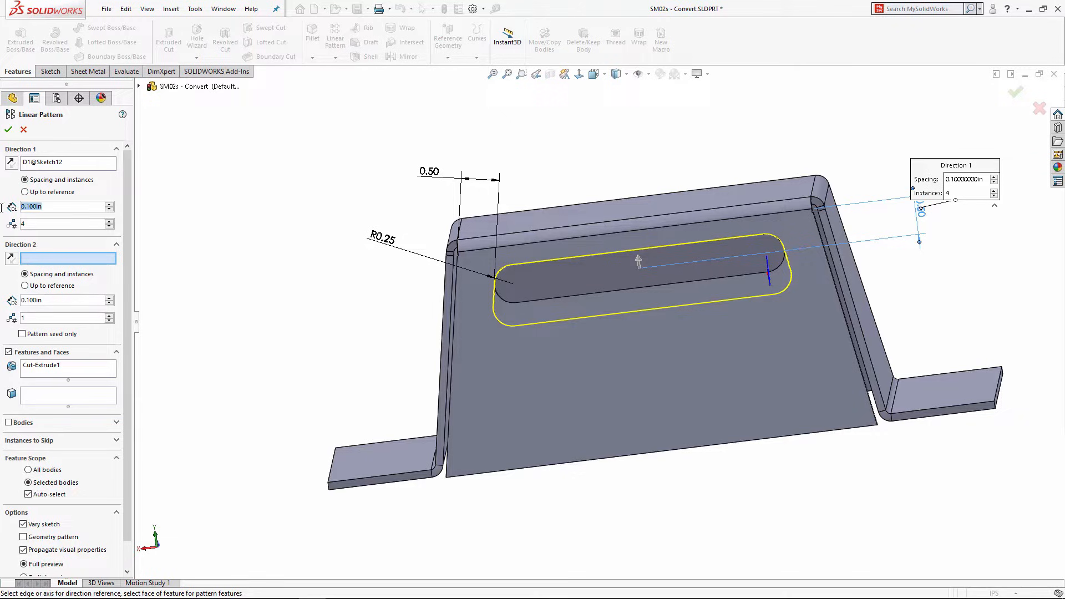
pyautogui.press('Return')
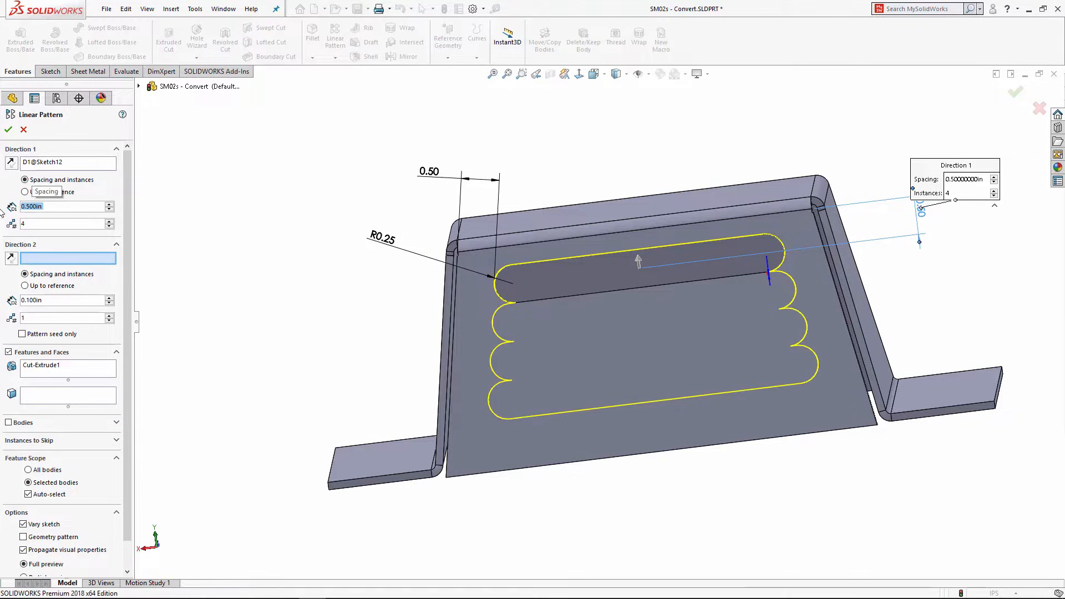
pyautogui.click(51, 206)
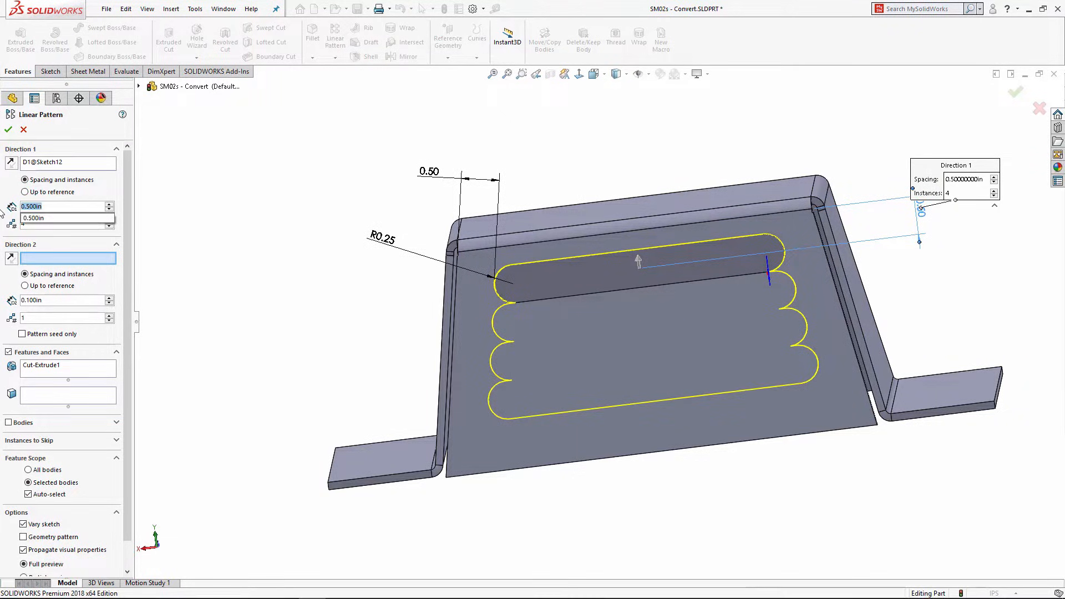
pyautogui.write('0.625')
pyautogui.press('Return')
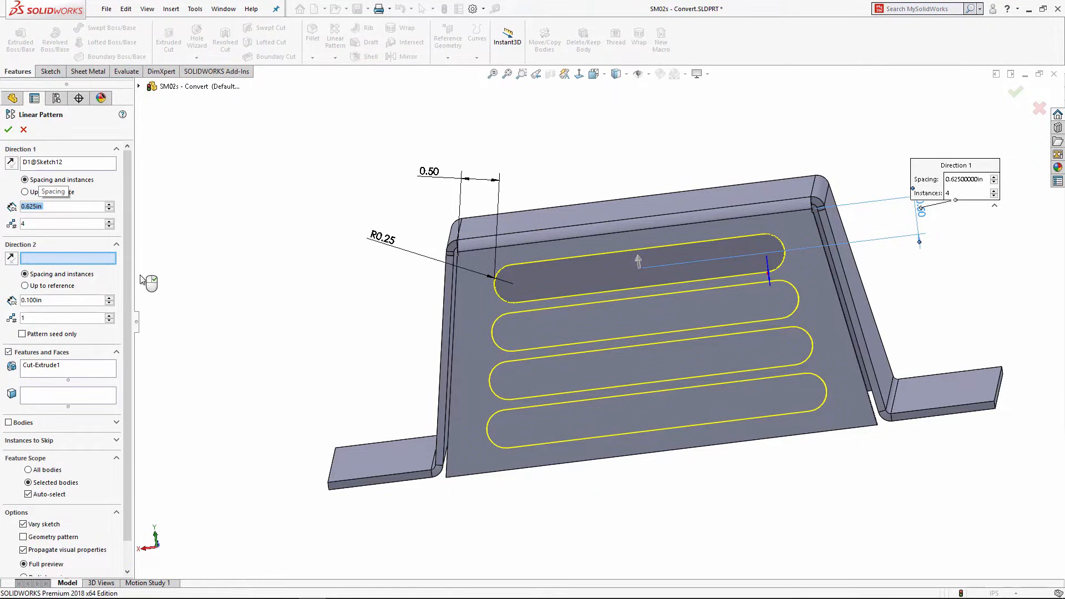
pyautogui.click(23, 524)
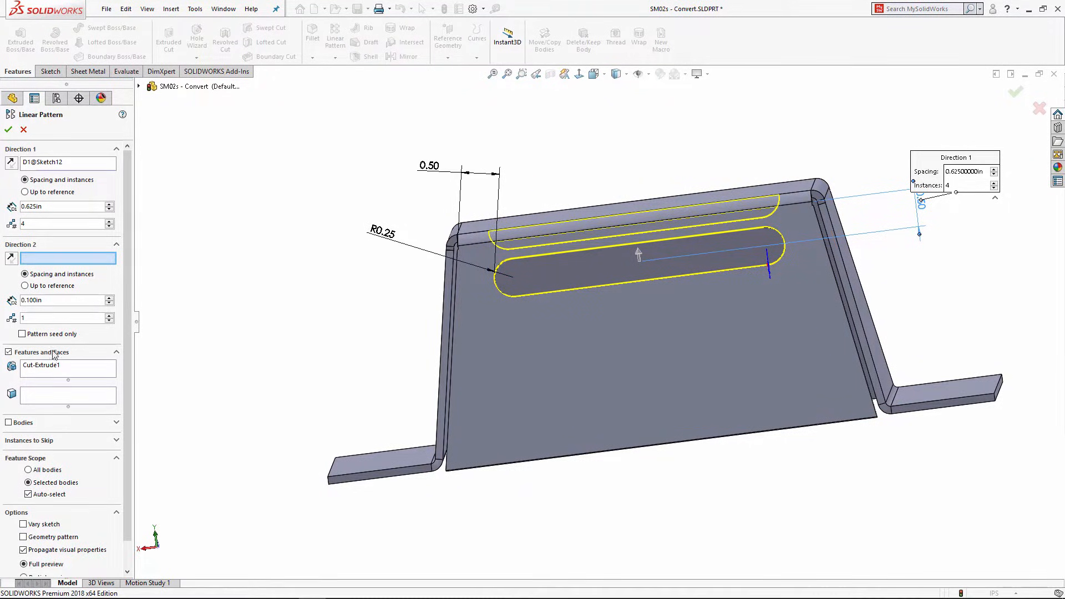
pyautogui.click(24, 525)
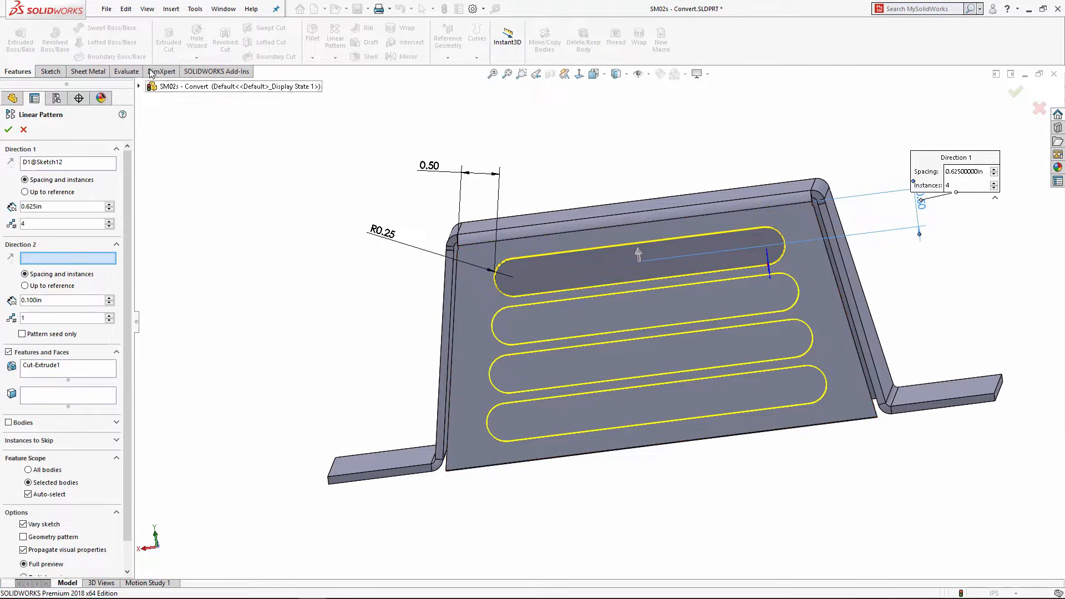
pyautogui.click(8, 130)
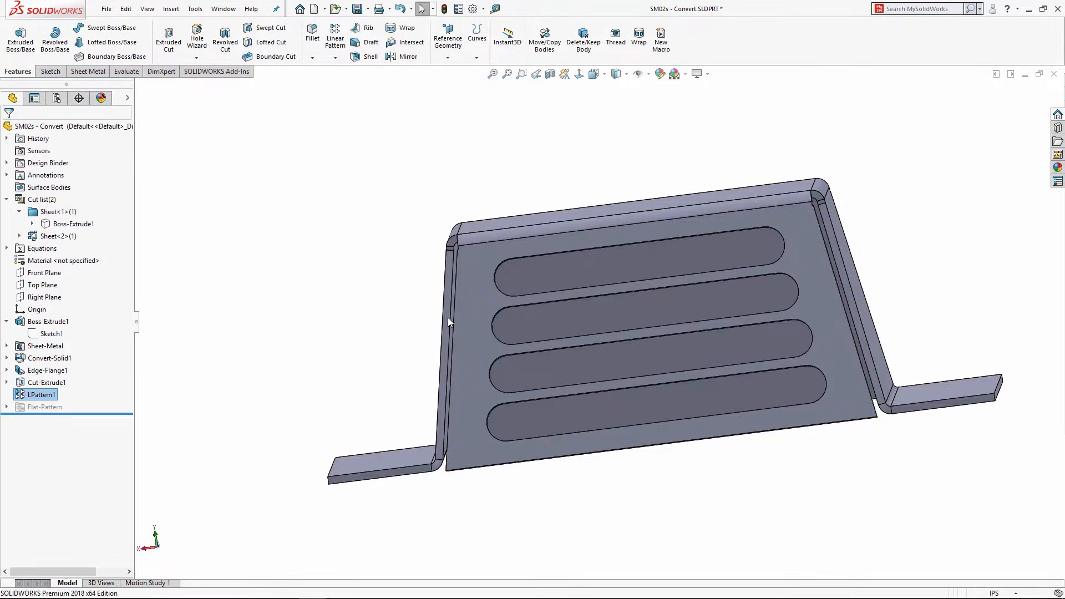
# Step: Mirror LPattern1 across Front Plane onto the opposite sloped face
pyautogui.moveTo(447, 318); pyautogui.dragTo(343, 274, button='middle')
pyautogui.click(343, 274)
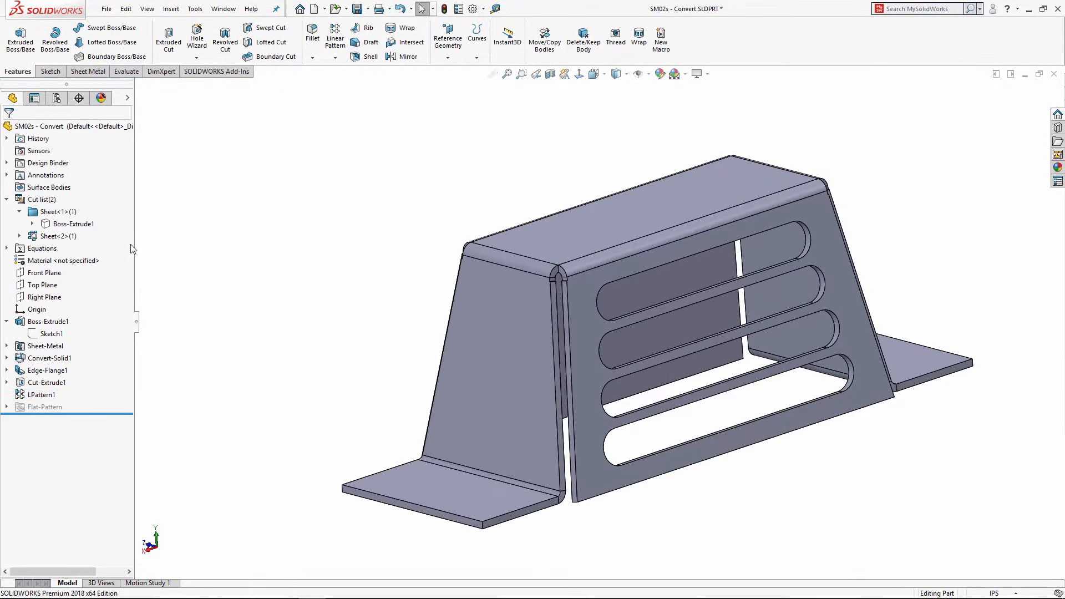
pyautogui.click(31, 274)
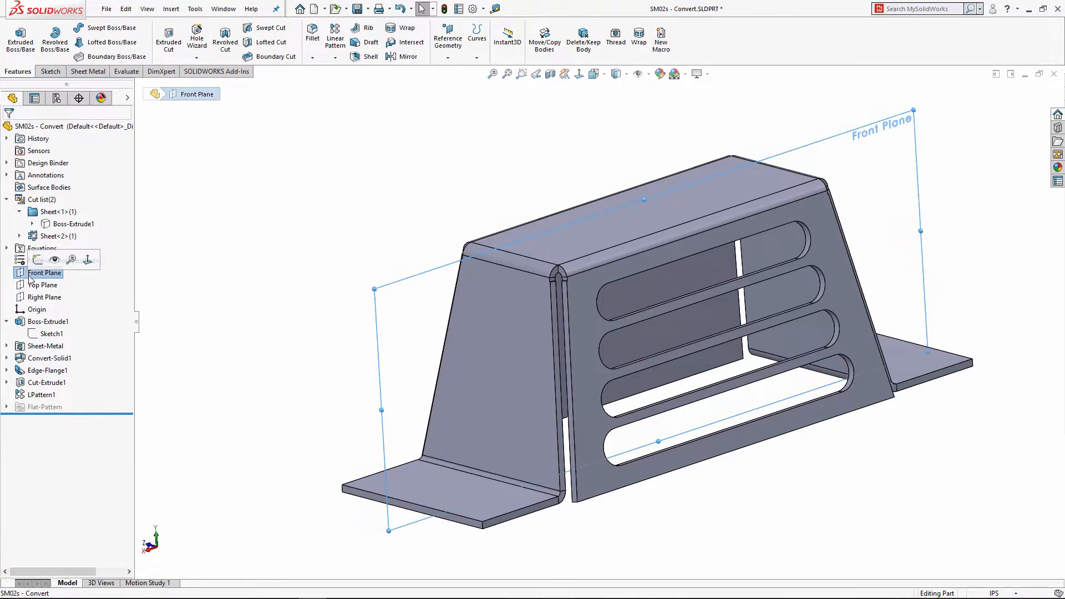
pyautogui.click(409, 58)
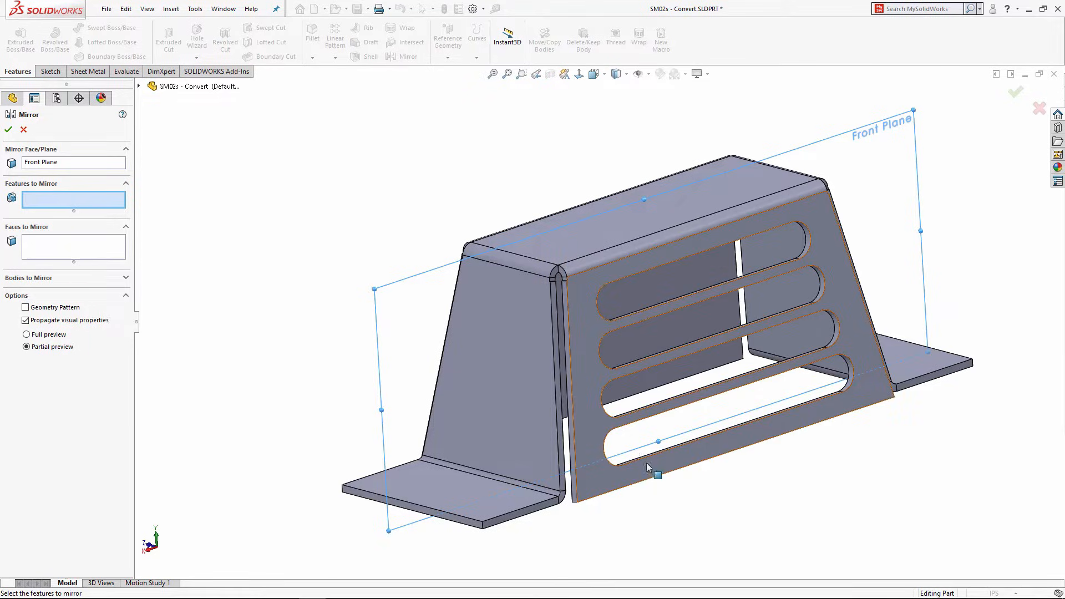
pyautogui.scroll(-5, 607, 392)
pyautogui.click(593, 408)
pyautogui.scroll(5, 596, 388)
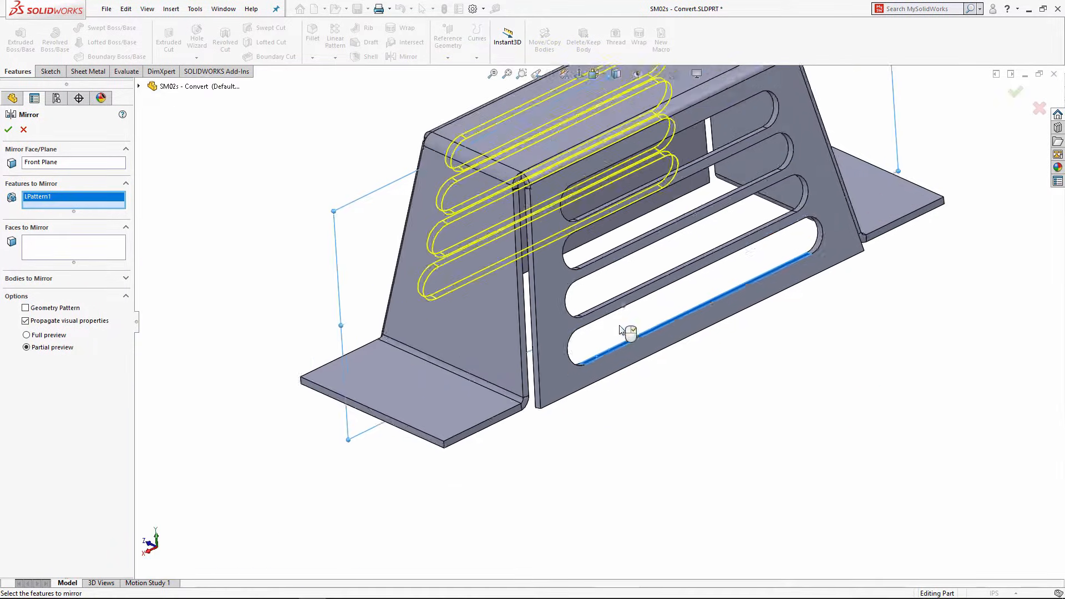
pyautogui.click(10, 131)
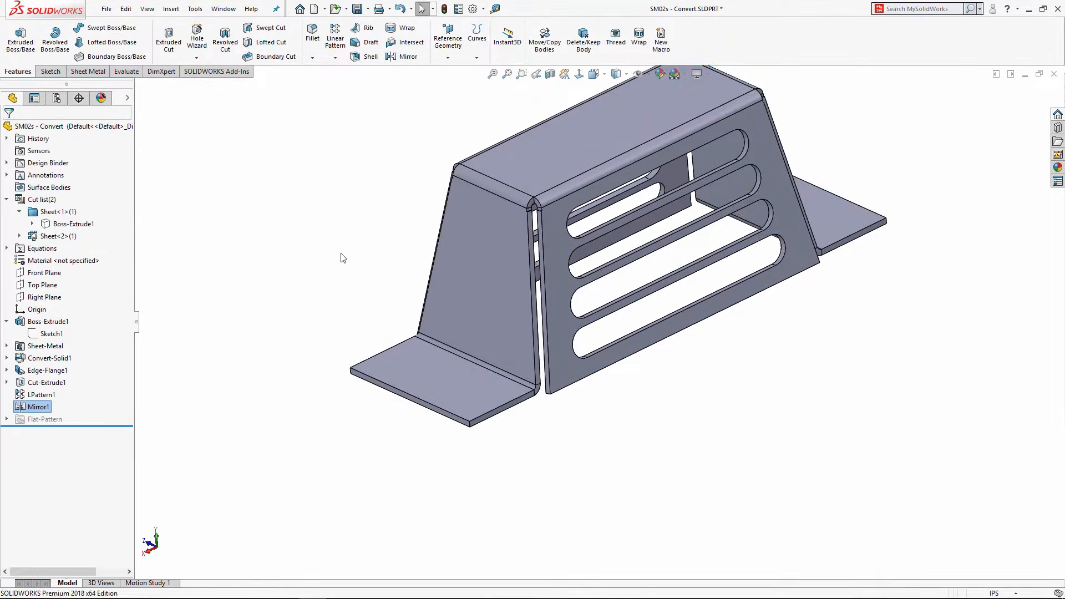
pyautogui.moveTo(340, 254); pyautogui.dragTo(500, 316, button='middle')
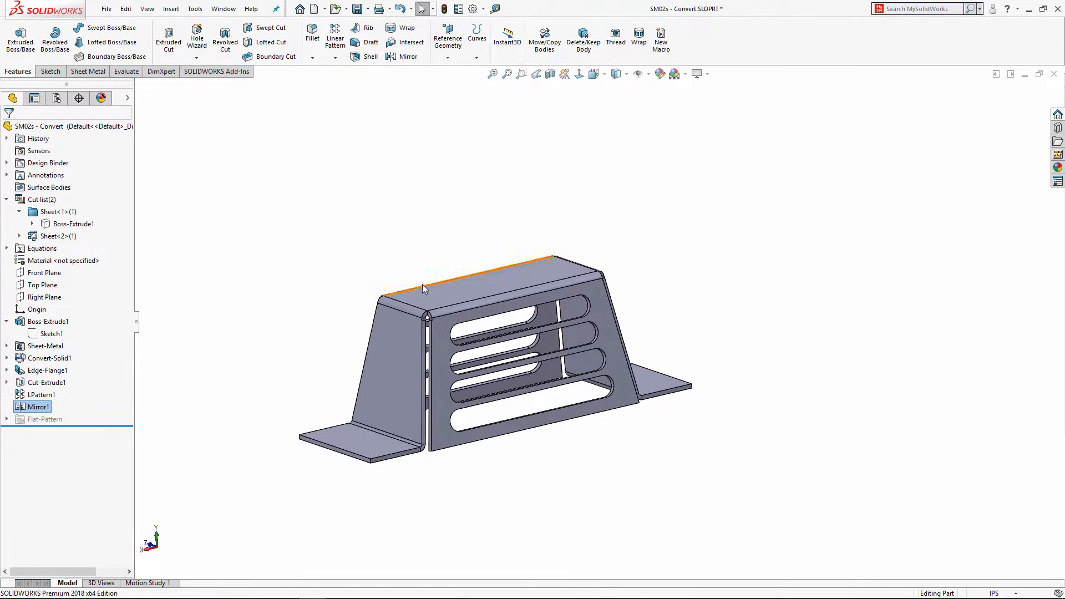
pyautogui.scroll(-2, 434, 363)
pyautogui.keyDown('ctrl'); pyautogui.moveTo(434, 315); pyautogui.dragTo(440, 305, button='middle'); pyautogui.keyUp('ctrl')
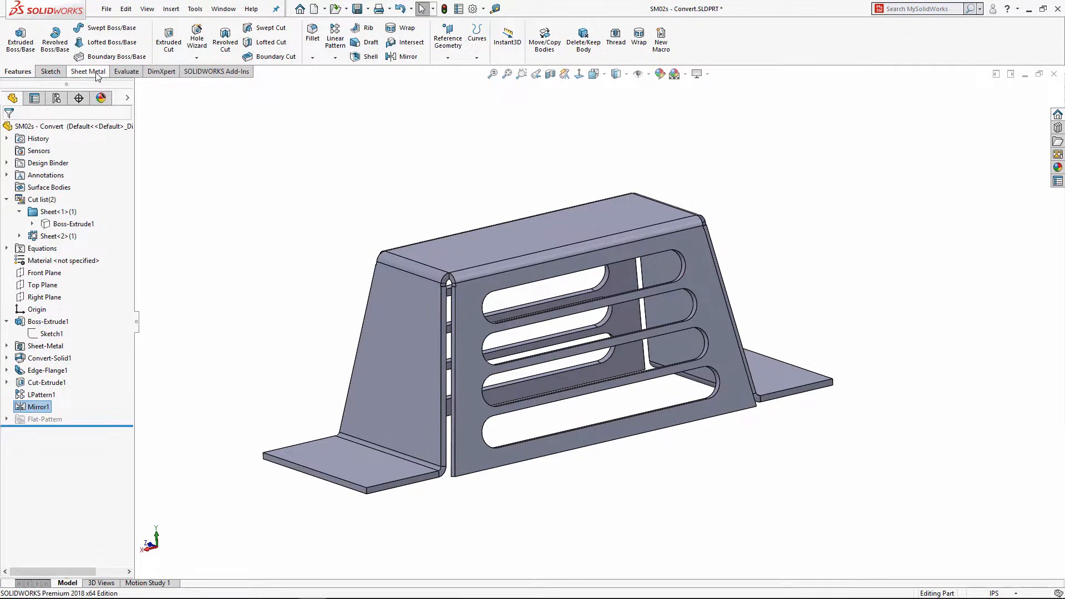
# Step: Flatten the bracket and inspect the flat pattern showing both slot sets
pyautogui.click(88, 71)
pyautogui.click(402, 57)
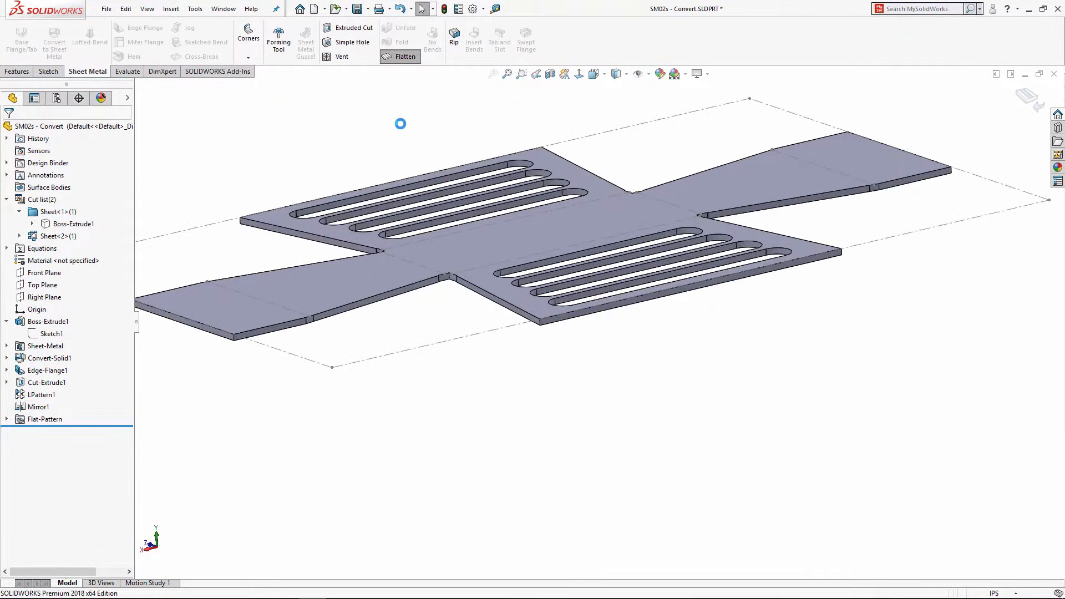
pyautogui.scroll(1, 462, 140)
pyautogui.moveTo(461, 143); pyautogui.dragTo(483, 237, button='middle')
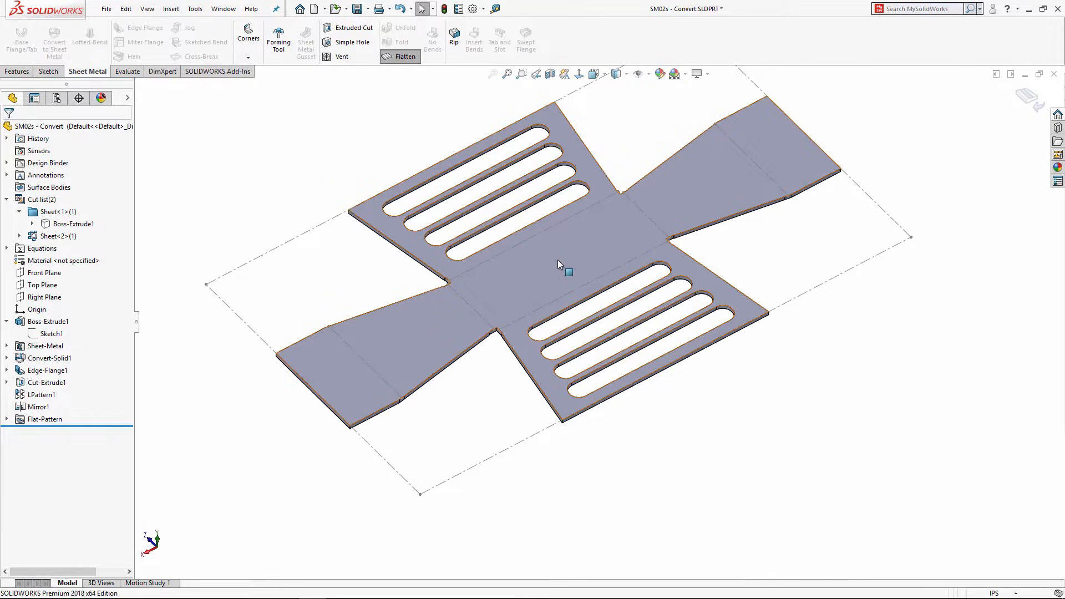
pyautogui.scroll(2, 558, 232)
pyautogui.scroll(-1, 581, 165)
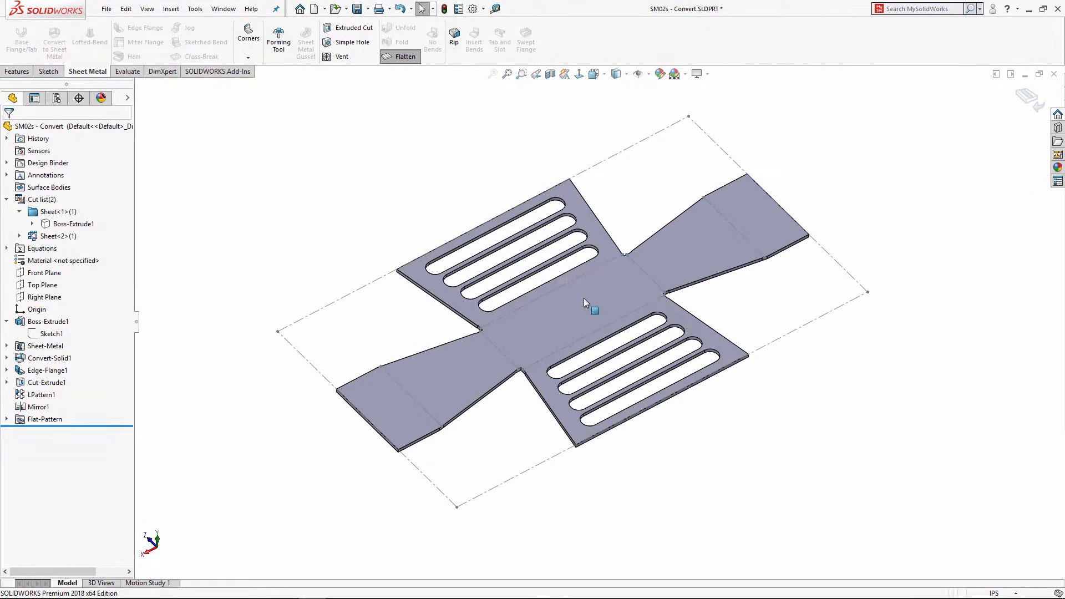
pyautogui.moveTo(584, 299); pyautogui.dragTo(584, 272, button='middle')
# Step: Refold the flat pattern back into the formed bracket
pyautogui.click(403, 56)
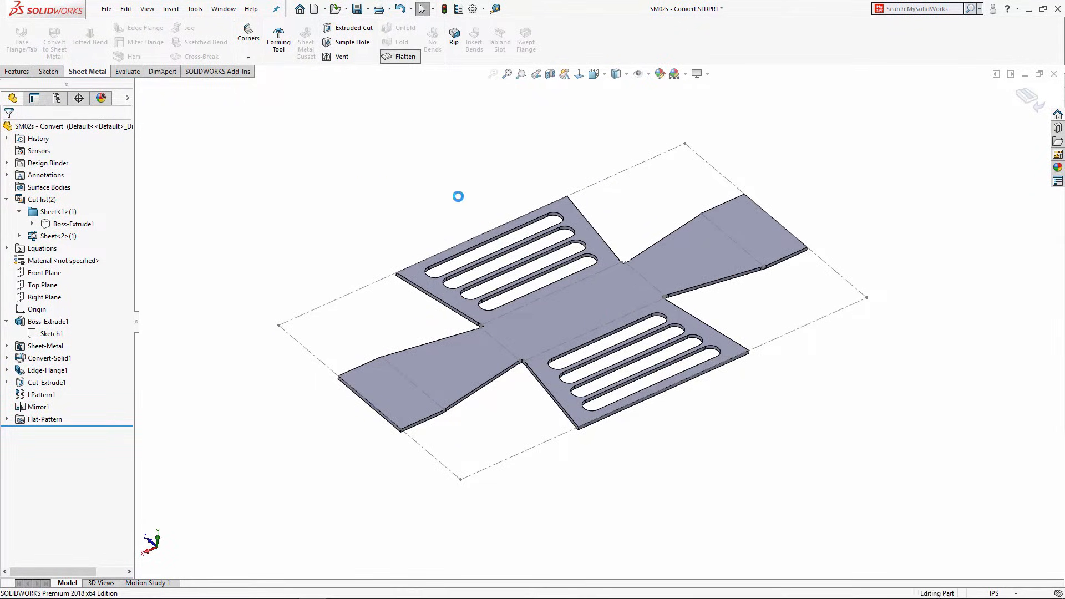
pyautogui.moveTo(471, 222); pyautogui.dragTo(511, 189, button='middle')
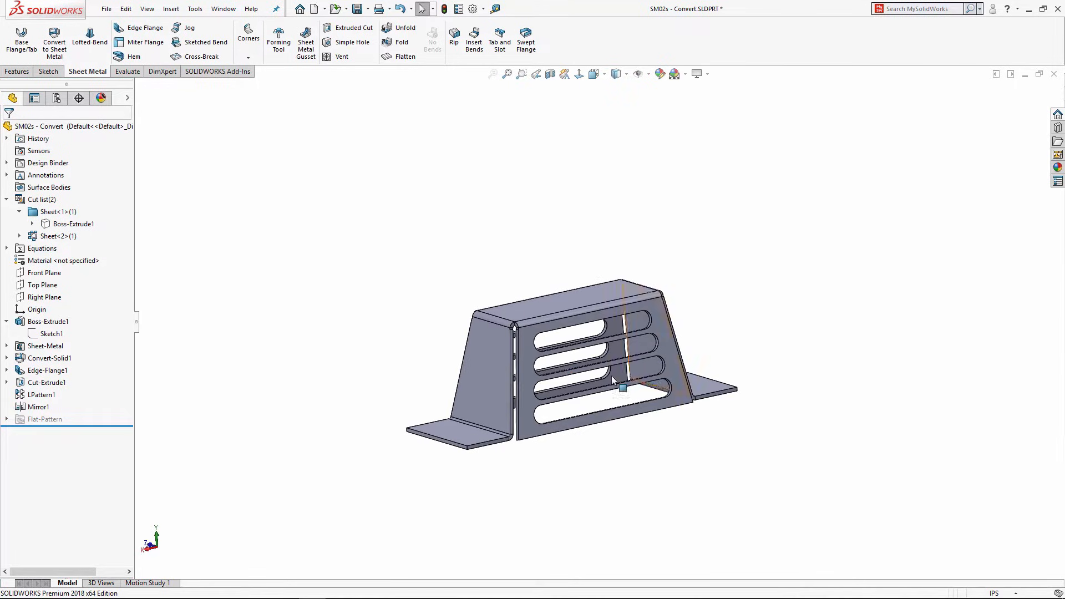
pyautogui.scroll(-2, 611, 375)
pyautogui.moveTo(424, 218); pyautogui.dragTo(425, 216, button='middle')
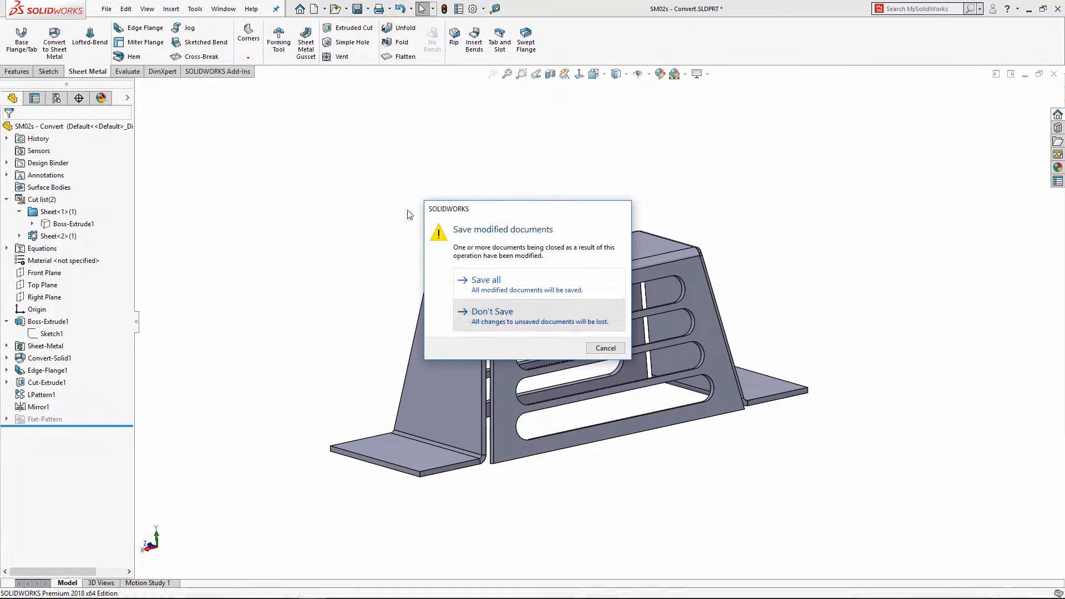
# Step: Discard the bracket changes and open SM03 - Hopper.SLDPRT
pyautogui.click(508, 320)
pyautogui.click(258, 8)
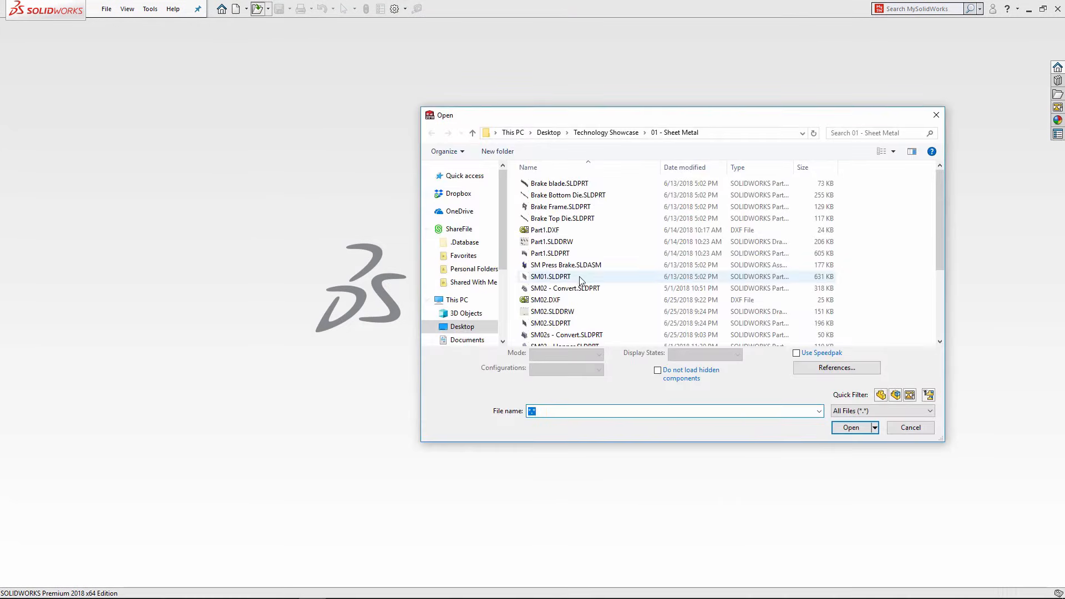
pyautogui.scroll(-1, 546, 333)
pyautogui.doubleClick(549, 316)
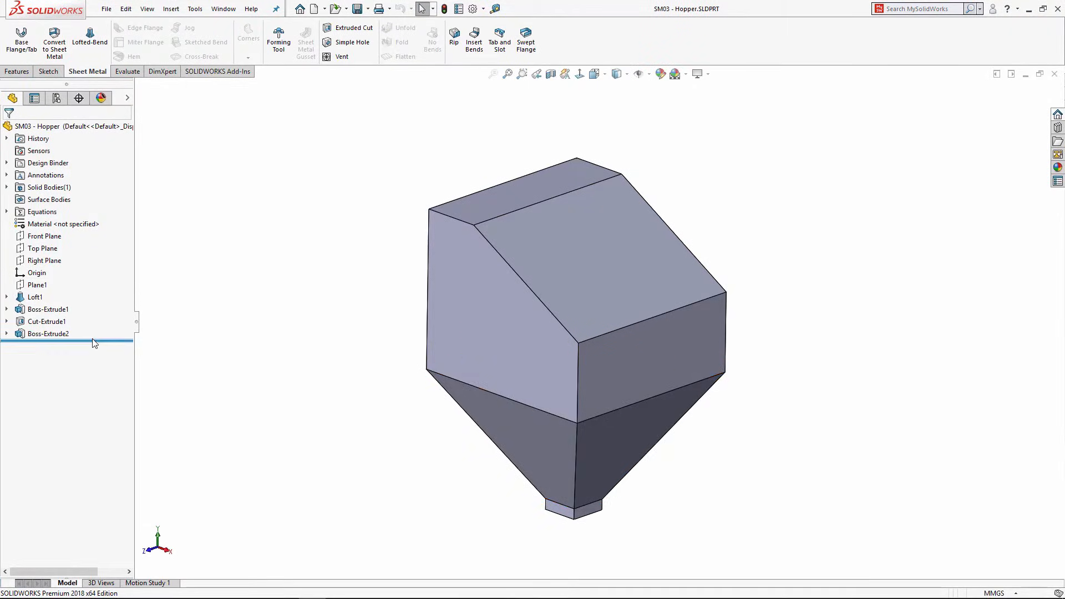
# Step: Roll back to Loft1, then forward through Boss-Extrude1 and Boss-Extrude2
pyautogui.moveTo(95, 341); pyautogui.dragTo(83, 304)
pyautogui.moveTo(401, 300); pyautogui.dragTo(466, 340, button='middle')
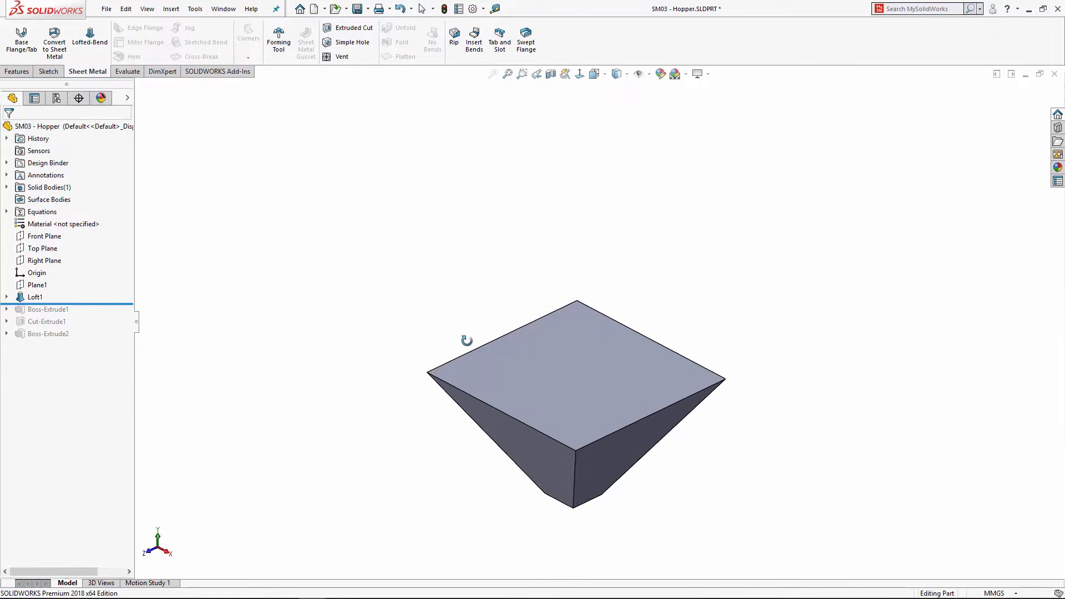
pyautogui.click(584, 360)
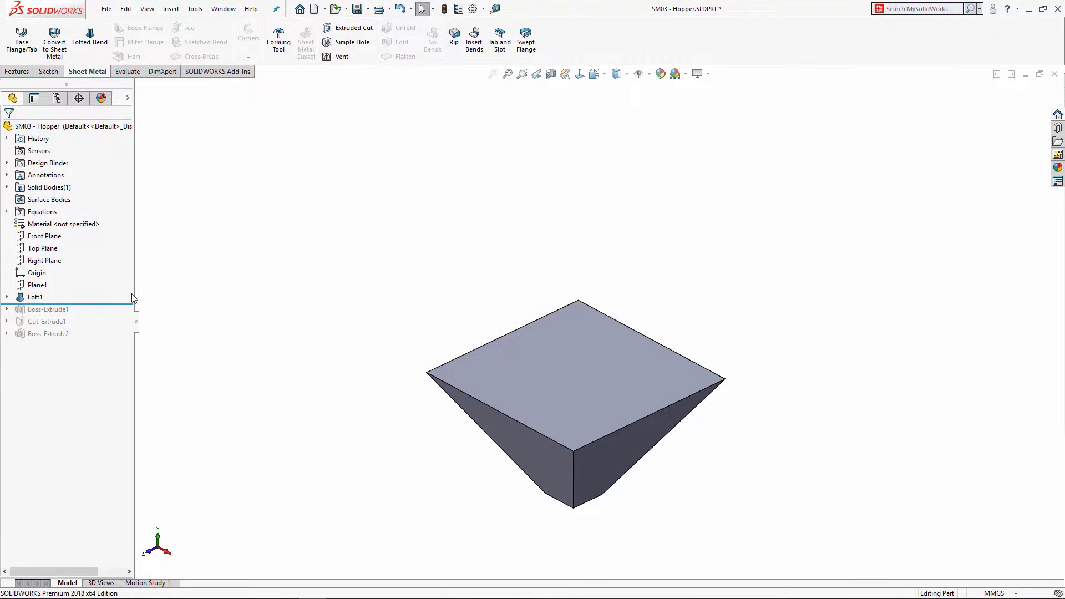
pyautogui.moveTo(83, 305); pyautogui.dragTo(102, 328)
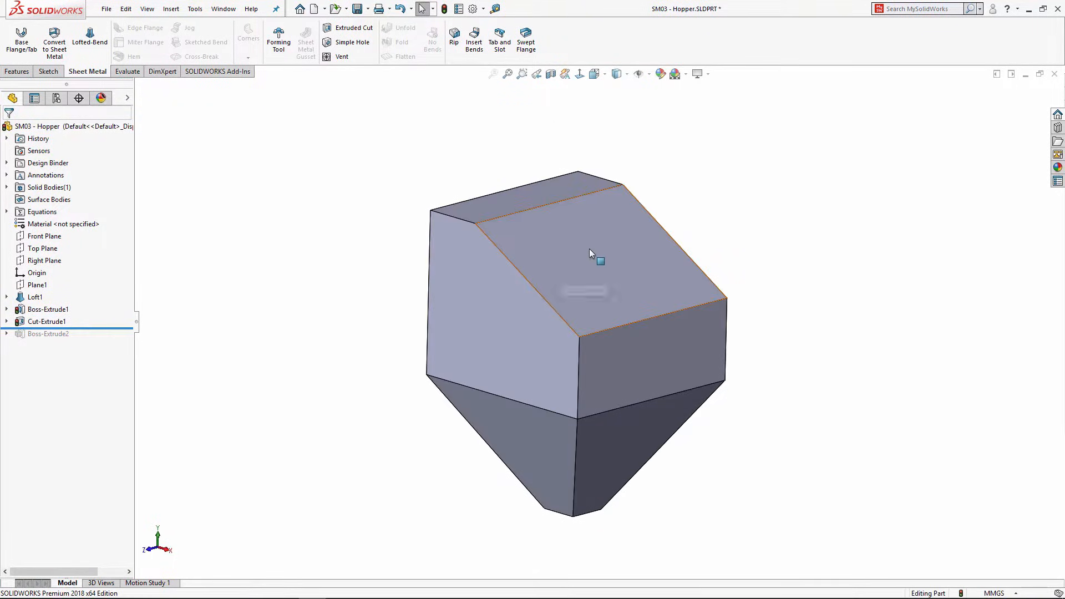
pyautogui.moveTo(80, 330); pyautogui.dragTo(85, 340)
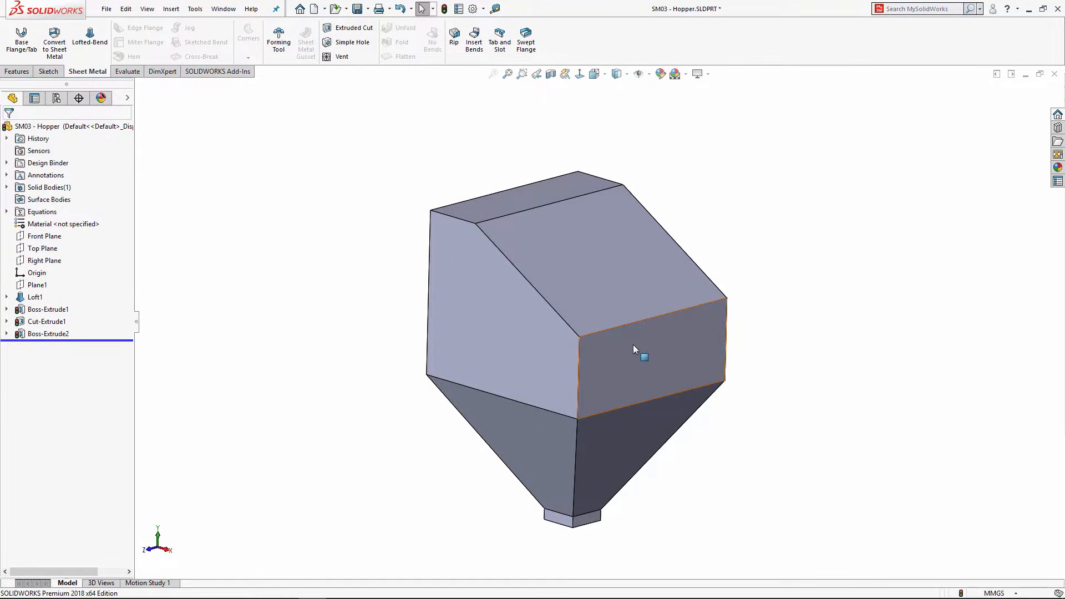
pyautogui.moveTo(637, 352); pyautogui.dragTo(461, 313, button='middle')
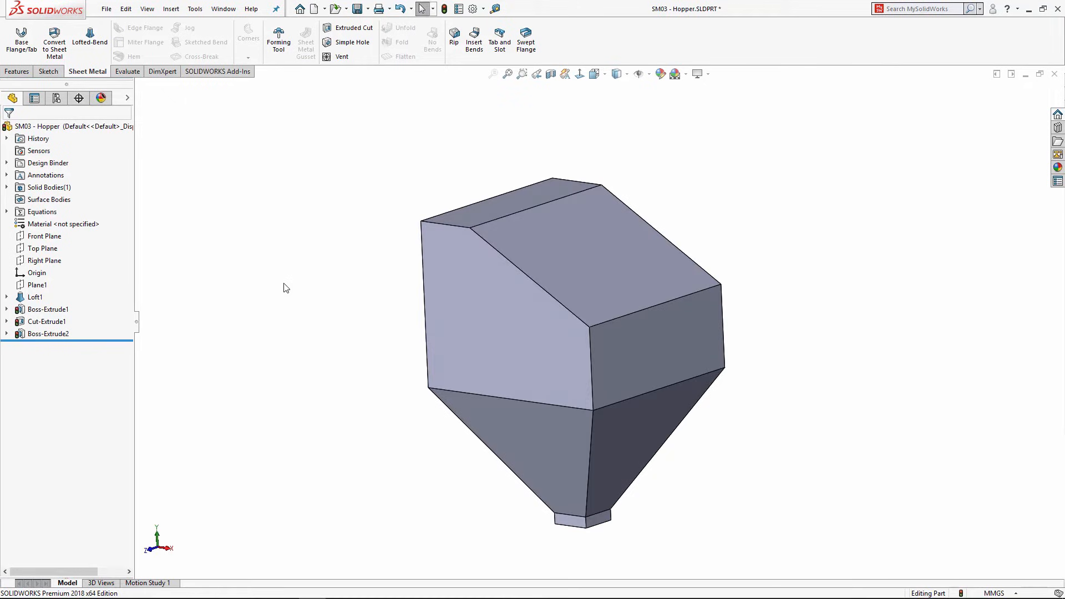
pyautogui.click(54, 42)
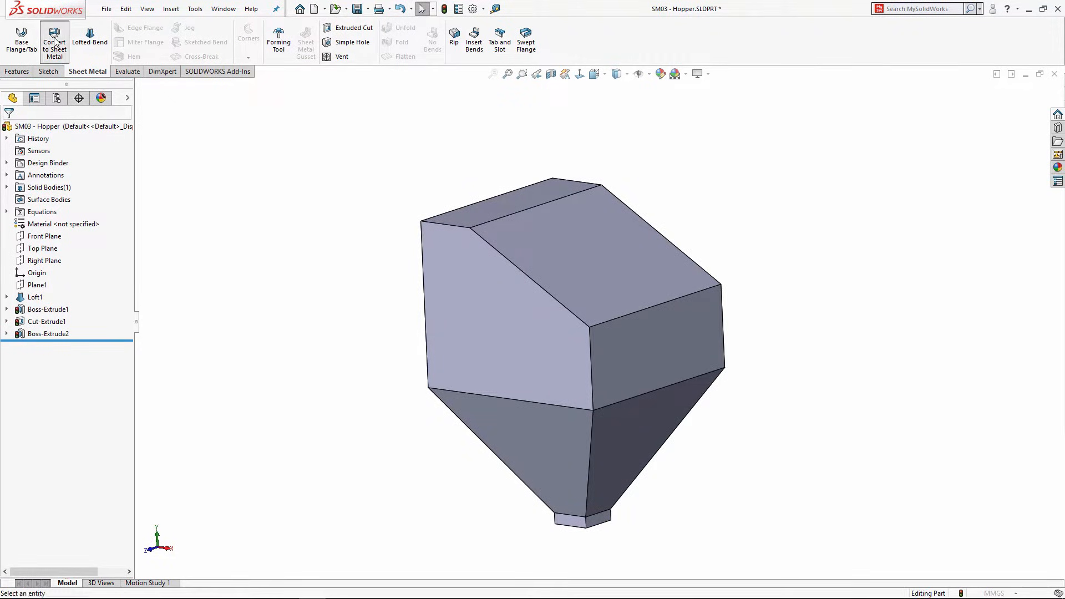
# Step: Set the front-left face as fixed and add its lower and bottom edges as bends
pyautogui.click(491, 334)
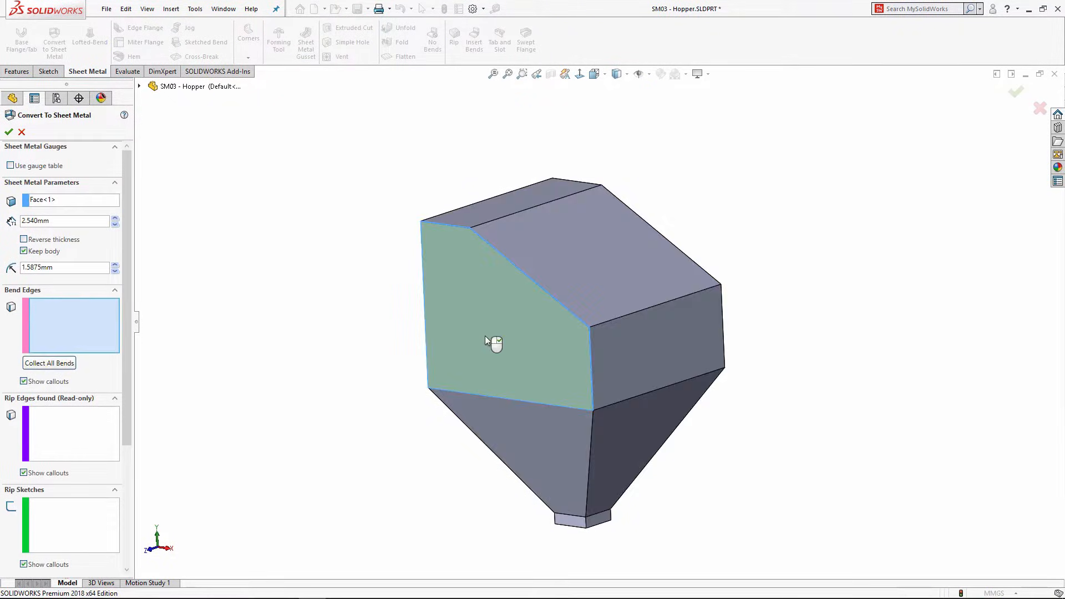
pyautogui.click(519, 401)
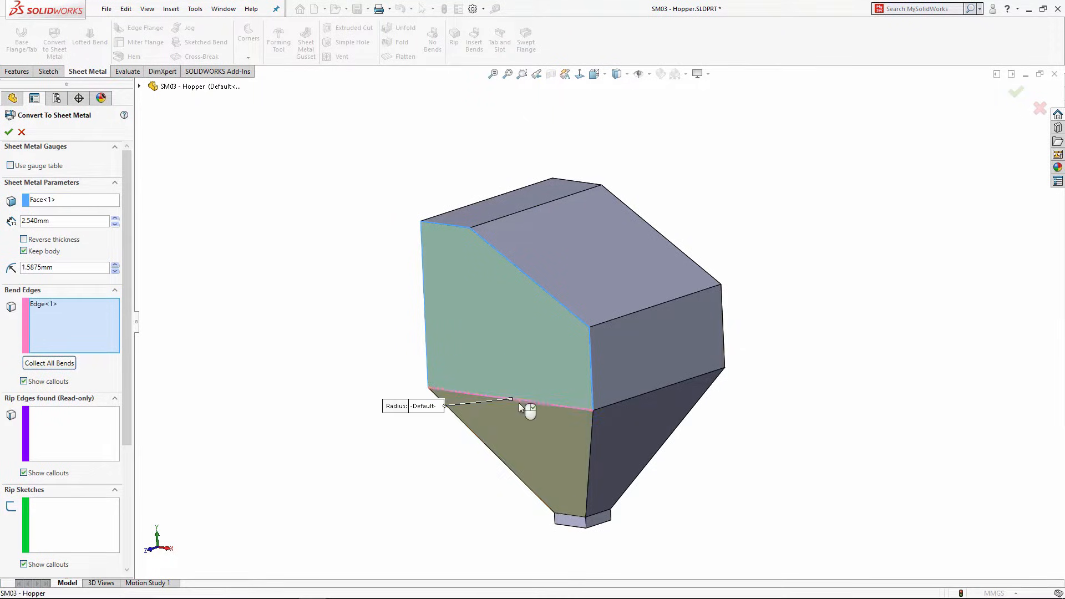
pyautogui.scroll(-5, 573, 460)
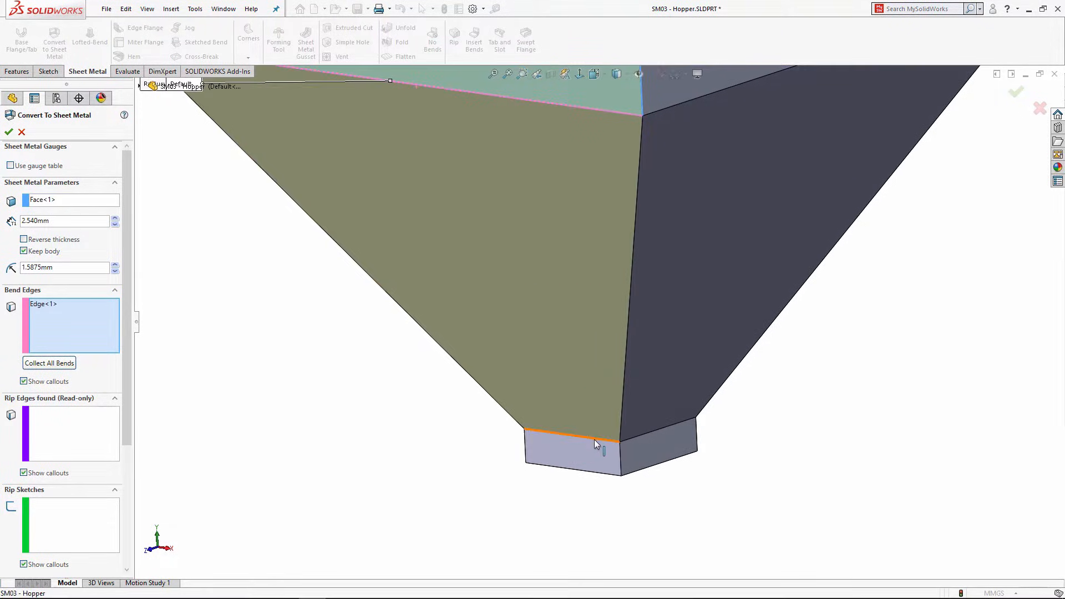
pyautogui.click(594, 439)
pyautogui.scroll(4, 530, 443)
# Step: Add the vertical corner edge and two lower cone edges as bend edges
pyautogui.moveTo(481, 231); pyautogui.dragTo(481, 172, button='middle')
pyautogui.click(514, 178)
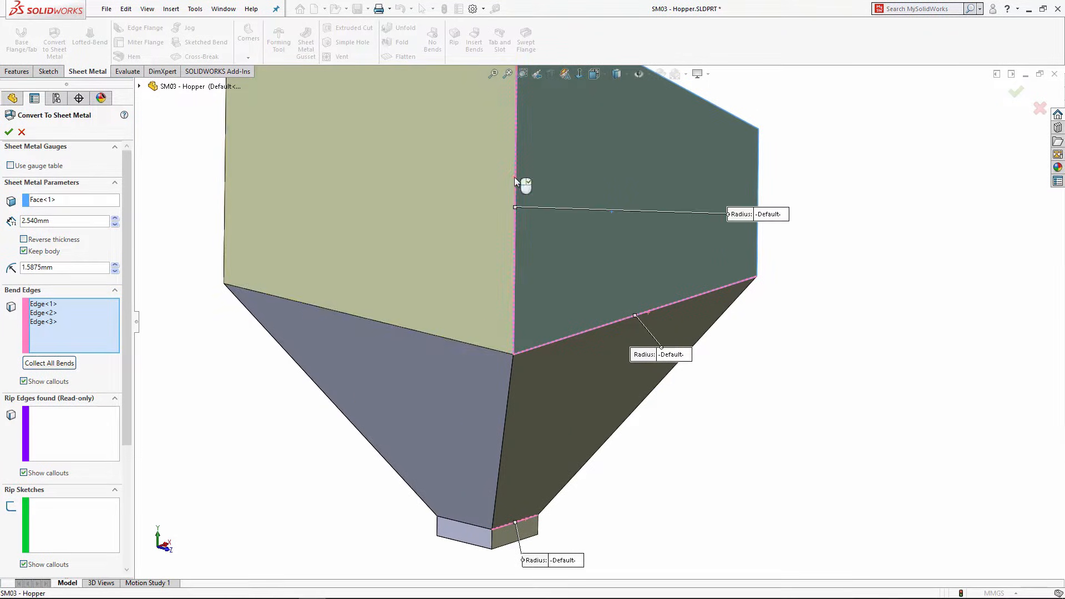
pyautogui.click(452, 338)
pyautogui.scroll(3, 451, 432)
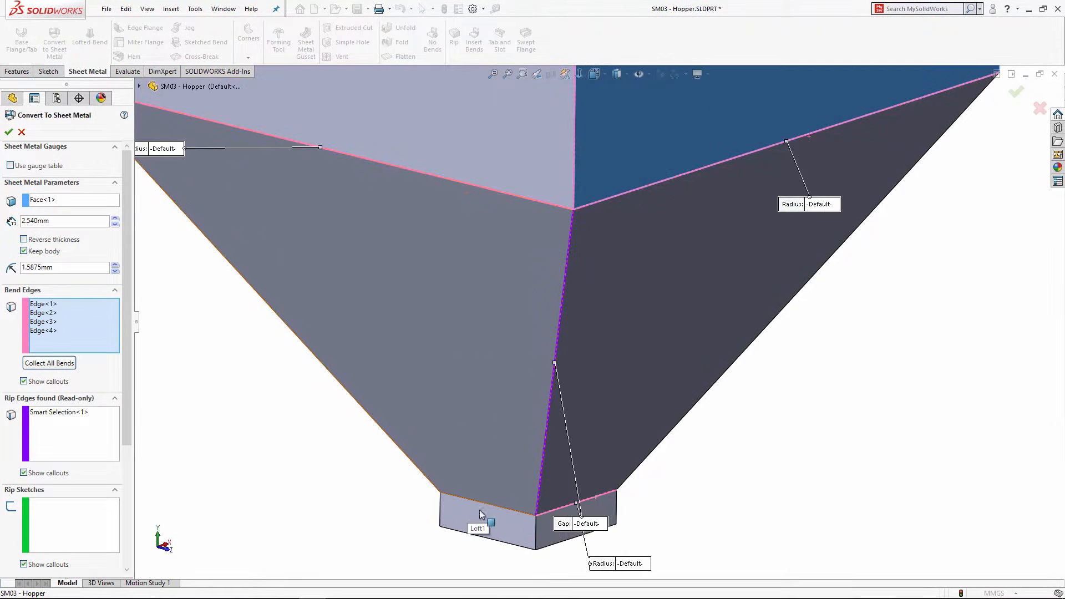
pyautogui.click(501, 501)
pyautogui.scroll(-5, 507, 502)
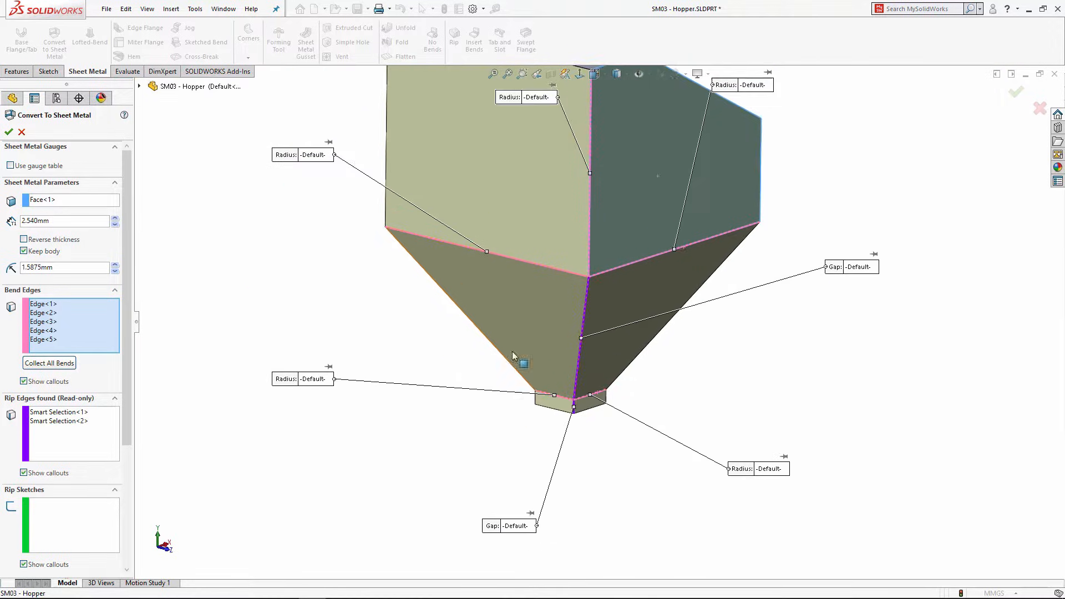
pyautogui.moveTo(531, 298); pyautogui.dragTo(566, 339, button='middle')
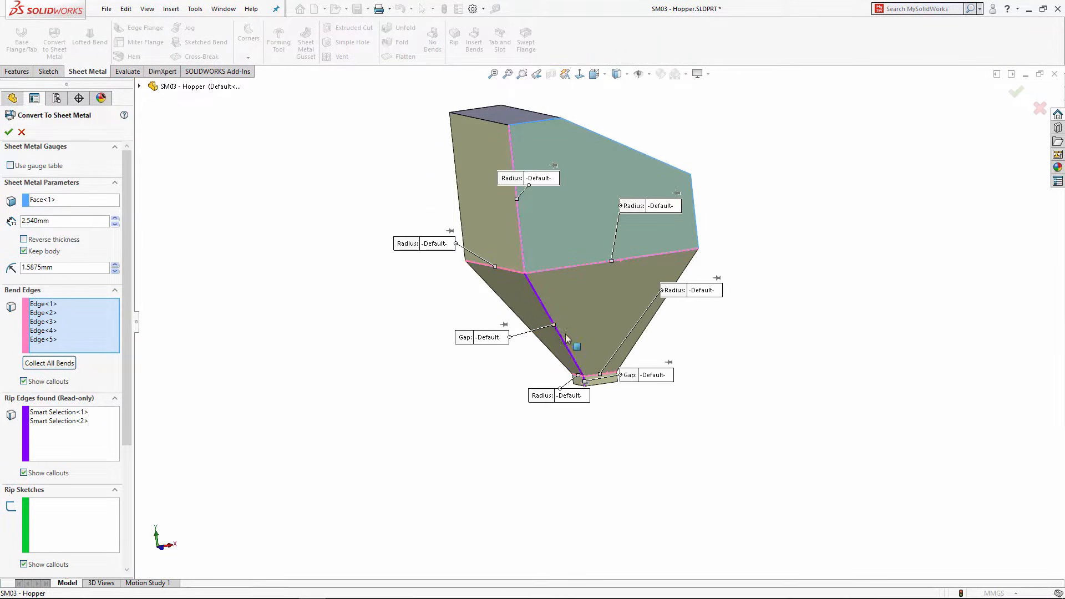
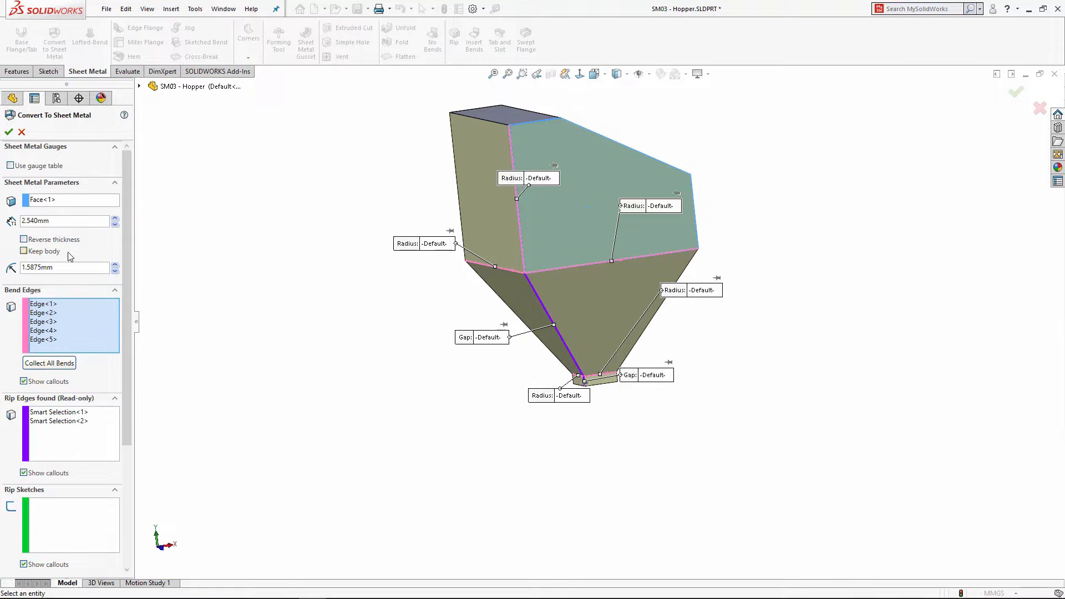
# Step: Check the hopper's top face and accept the conversion to create Convert-Solid1
pyautogui.moveTo(454, 176); pyautogui.dragTo(366, 233, button='middle')
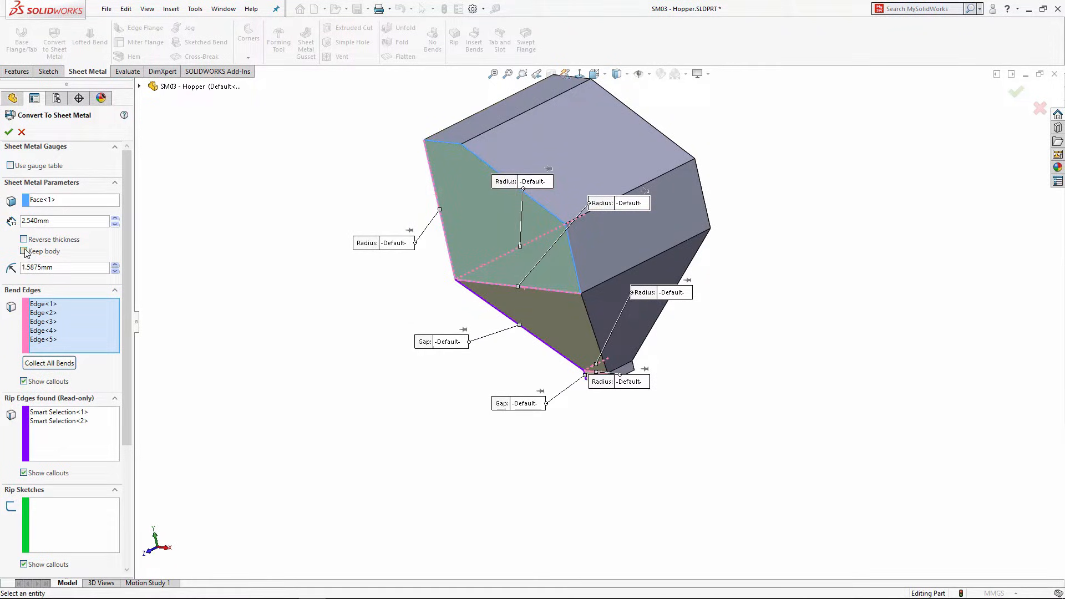
pyautogui.click(9, 133)
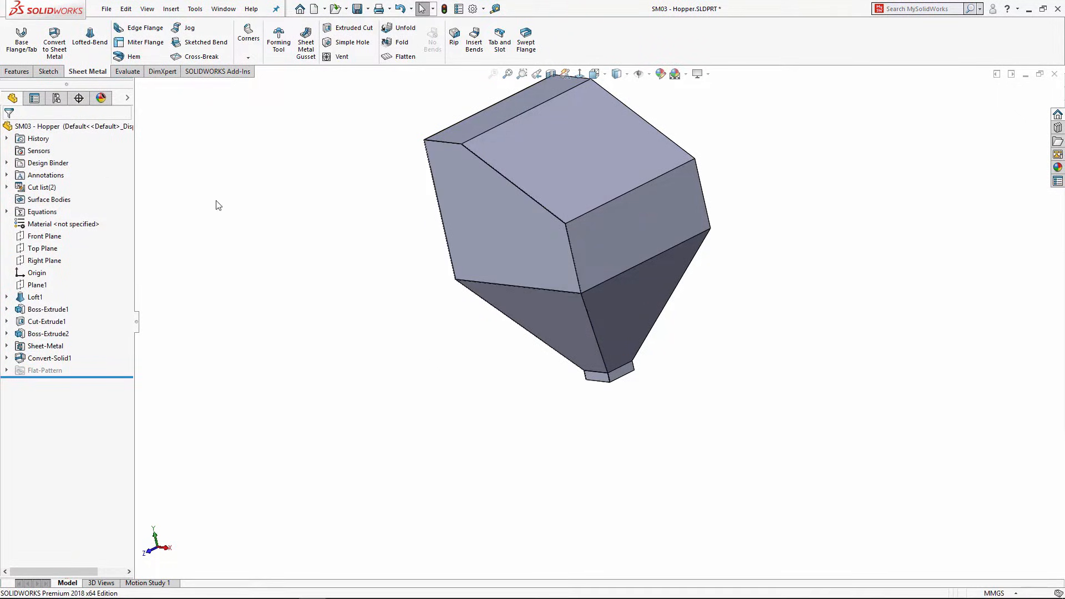
# Step: Start a second Convert to Sheet Metal on the kept hopper body and pick its fixed face
pyautogui.click(55, 41)
pyautogui.moveTo(261, 261); pyautogui.dragTo(223, 285, button='middle')
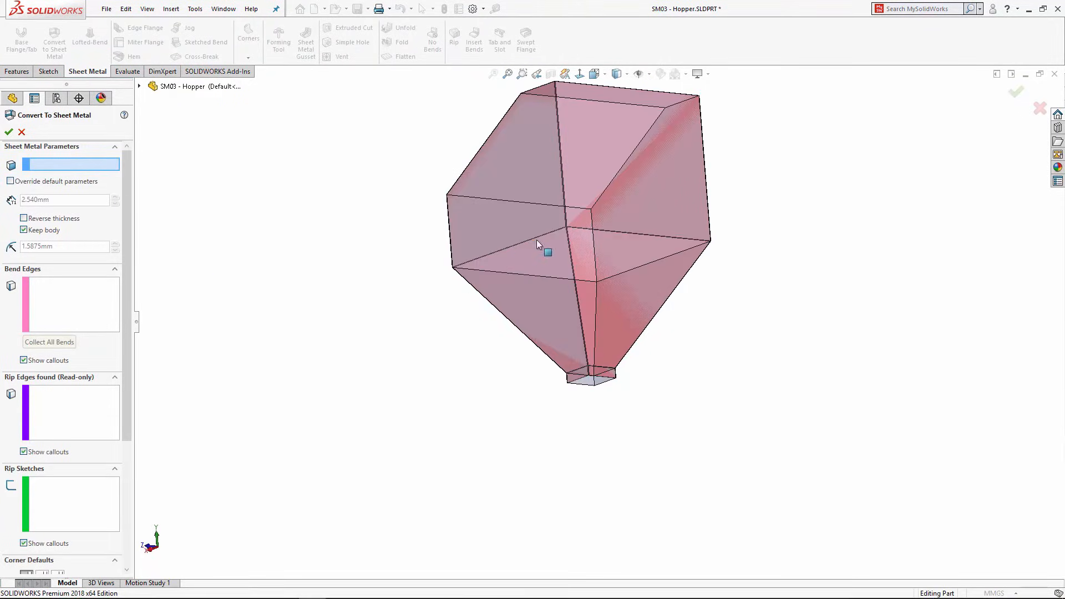
pyautogui.click(614, 248)
pyautogui.scroll(-6, 615, 245)
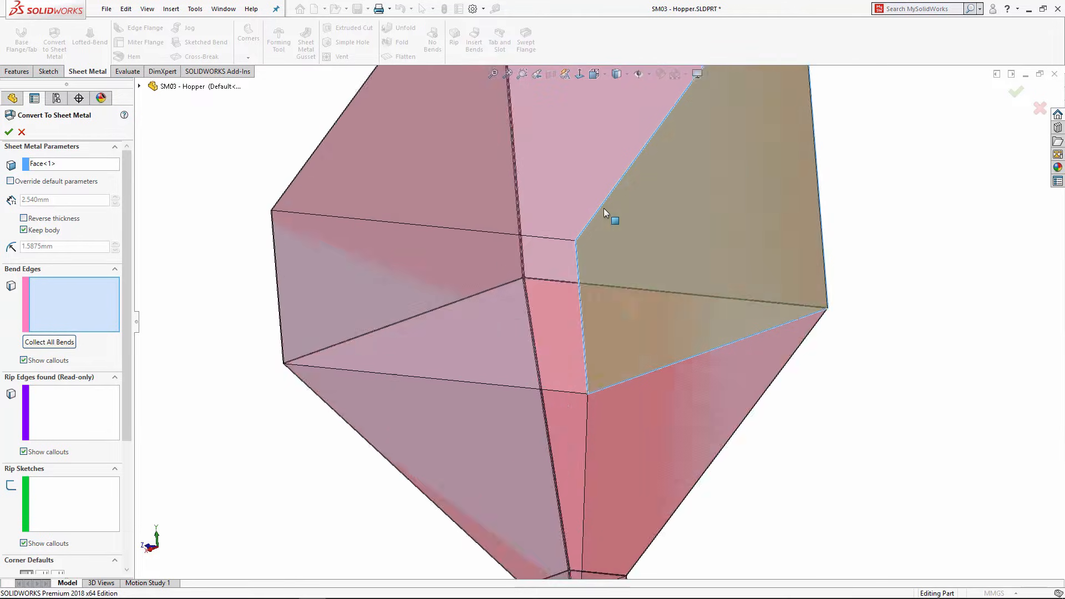
pyautogui.moveTo(586, 276)
pyautogui.mouseDown(button='middle')
pyautogui.moveTo(604, 304)
pyautogui.moveTo(570, 286)
pyautogui.mouseUp(button='middle')
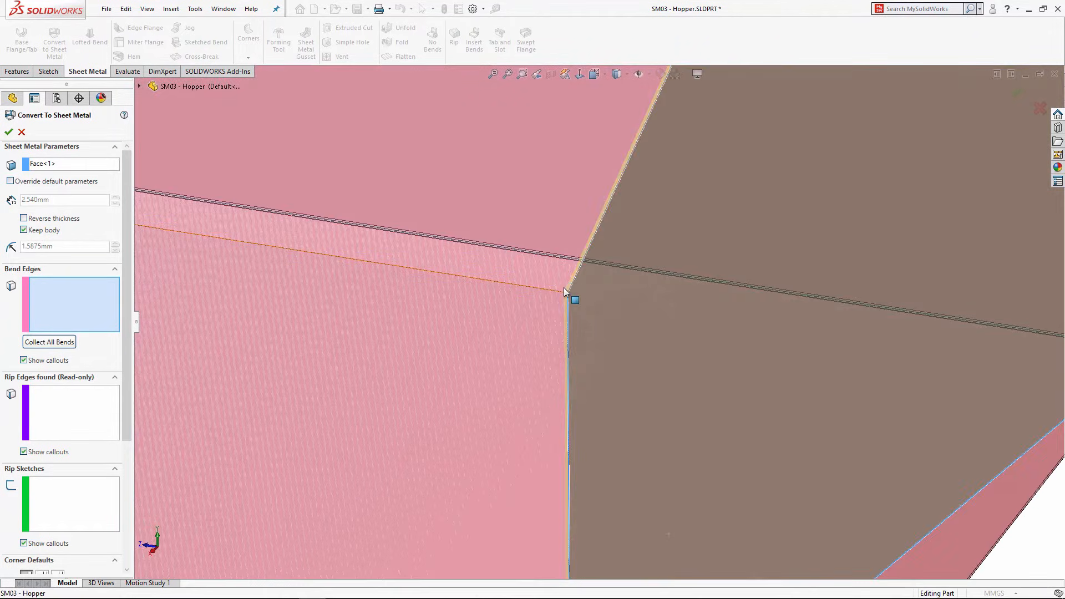
pyautogui.scroll(8, 587, 307)
pyautogui.moveTo(630, 363); pyautogui.dragTo(568, 345, button='middle')
# Step: Select five bend edges, three on the upper box and two on the bottom box, and accept
pyautogui.click(572, 345)
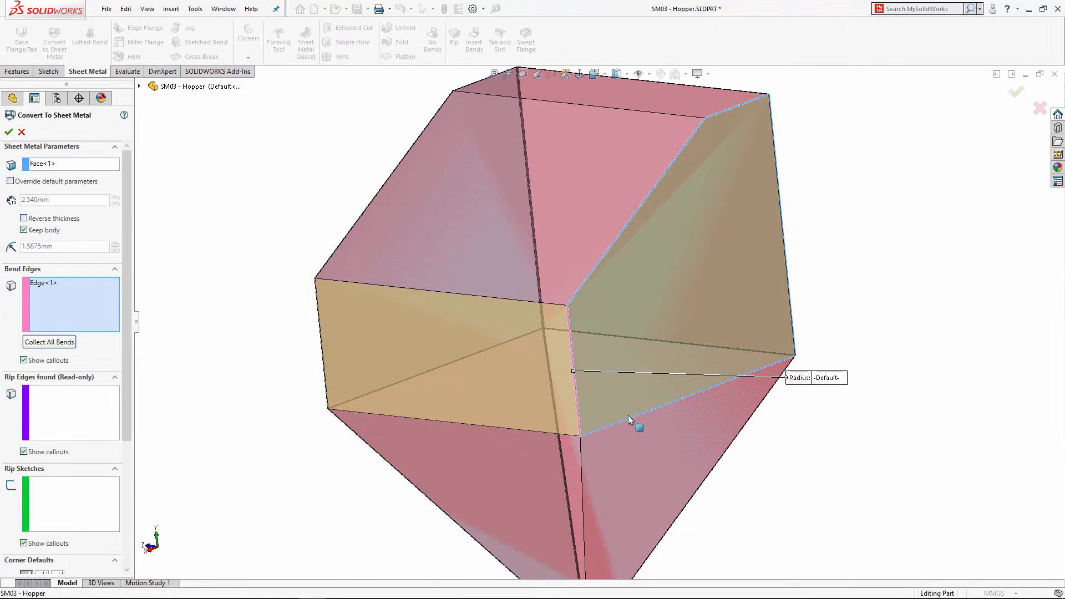
pyautogui.click(628, 416)
pyautogui.click(468, 424)
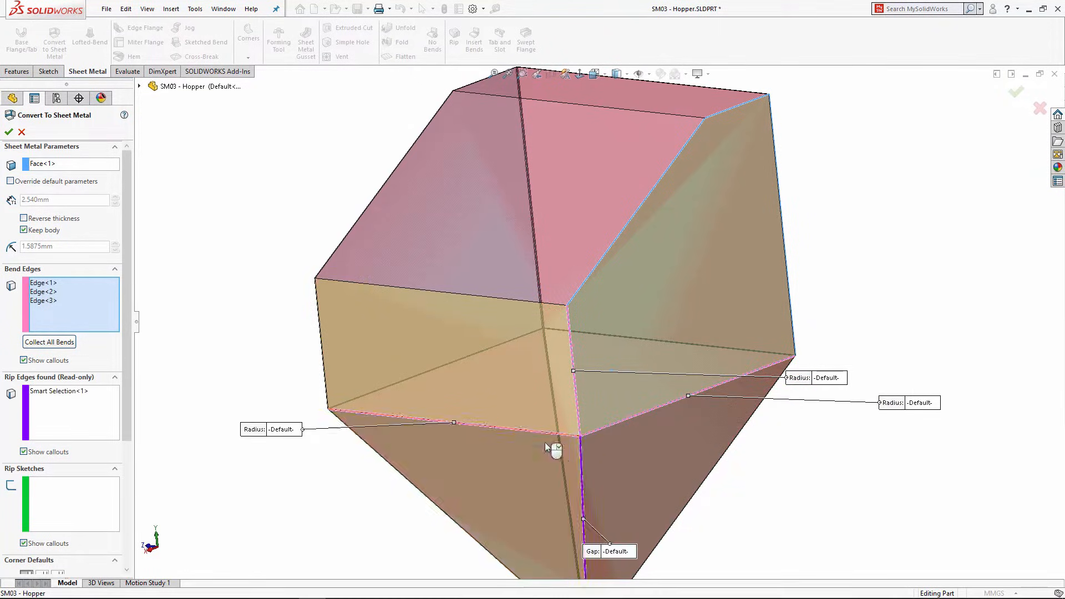
pyautogui.scroll(4, 545, 441)
pyautogui.scroll(-8, 588, 315)
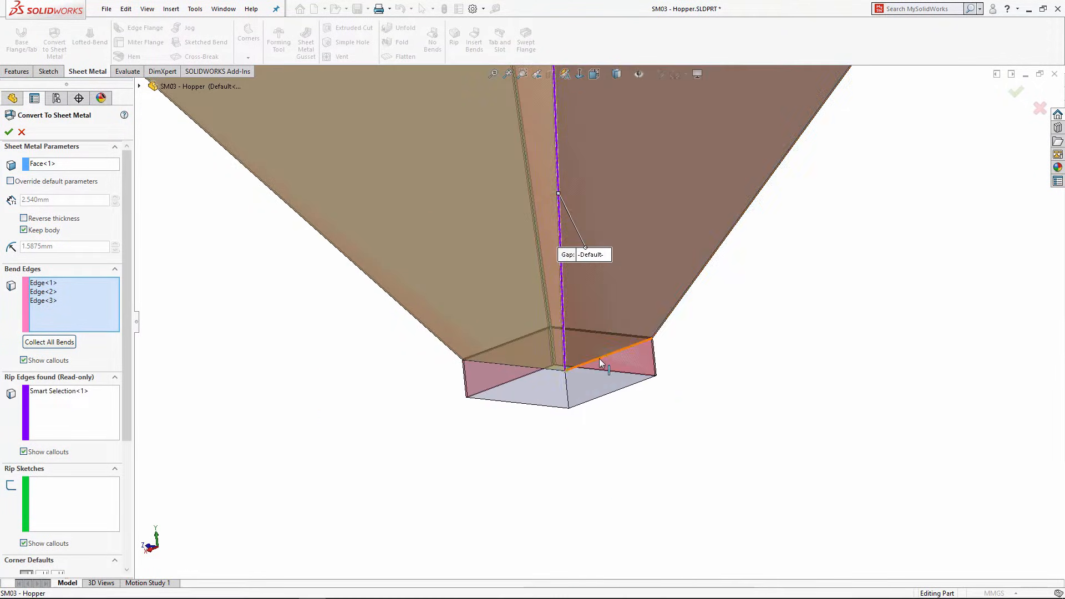
pyautogui.click(599, 358)
pyautogui.click(515, 365)
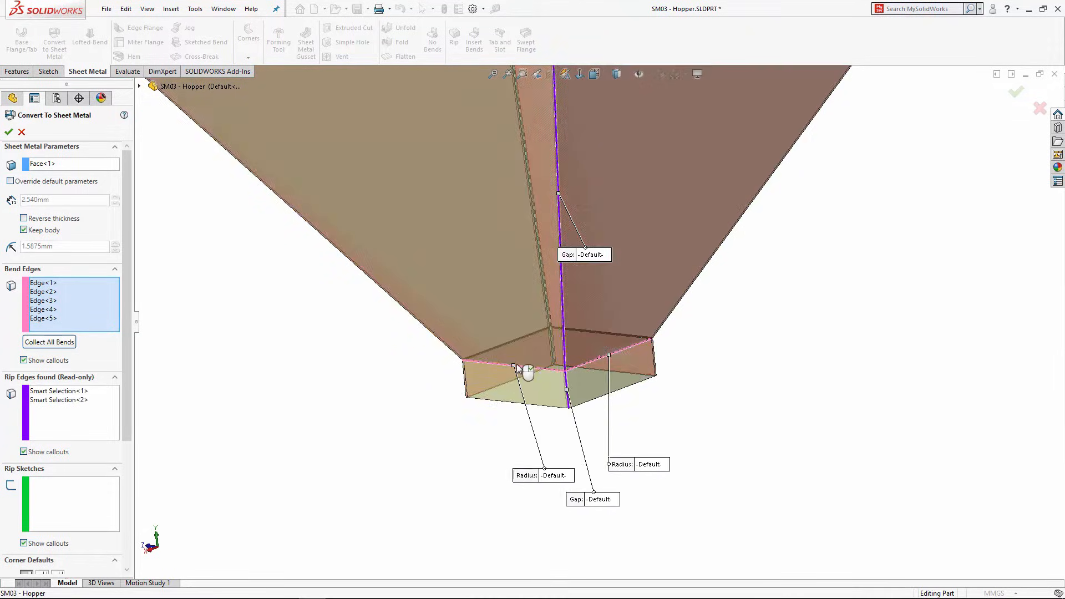
pyautogui.press('f')
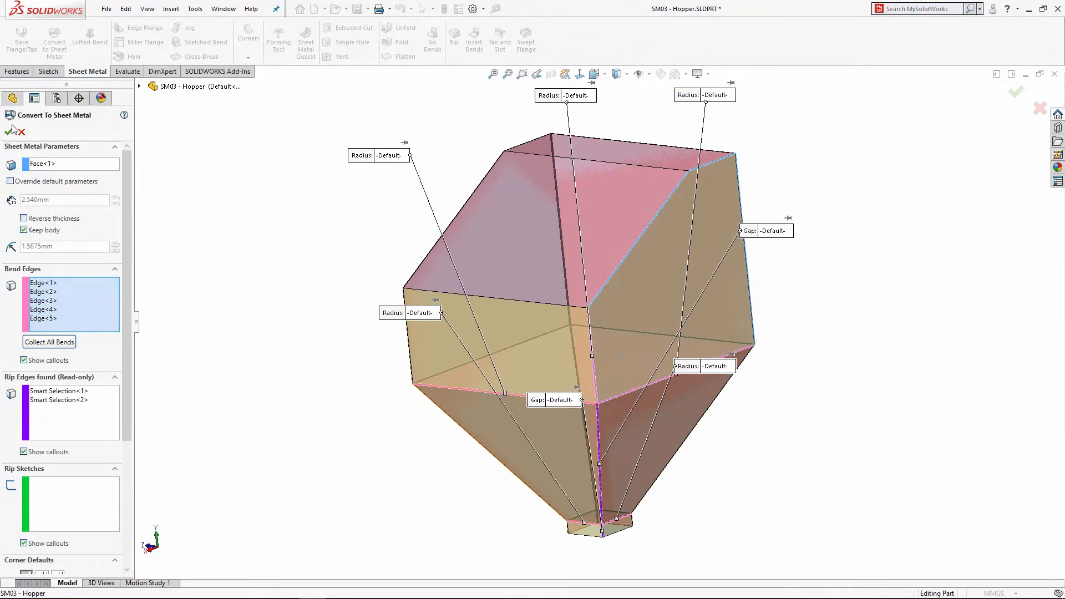
pyautogui.click(9, 132)
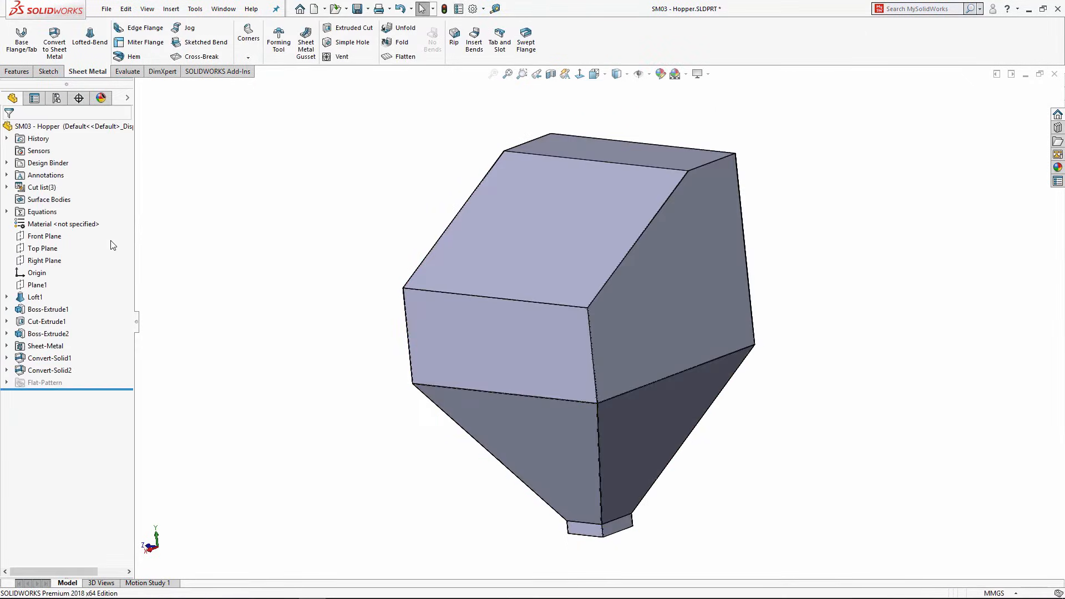
# Step: Expand Cut list(3) and Cut-List-Item1, then zoom to the Boss-Extrude2 body
pyautogui.click(7, 187)
pyautogui.click(20, 199)
pyautogui.rightClick(72, 212)
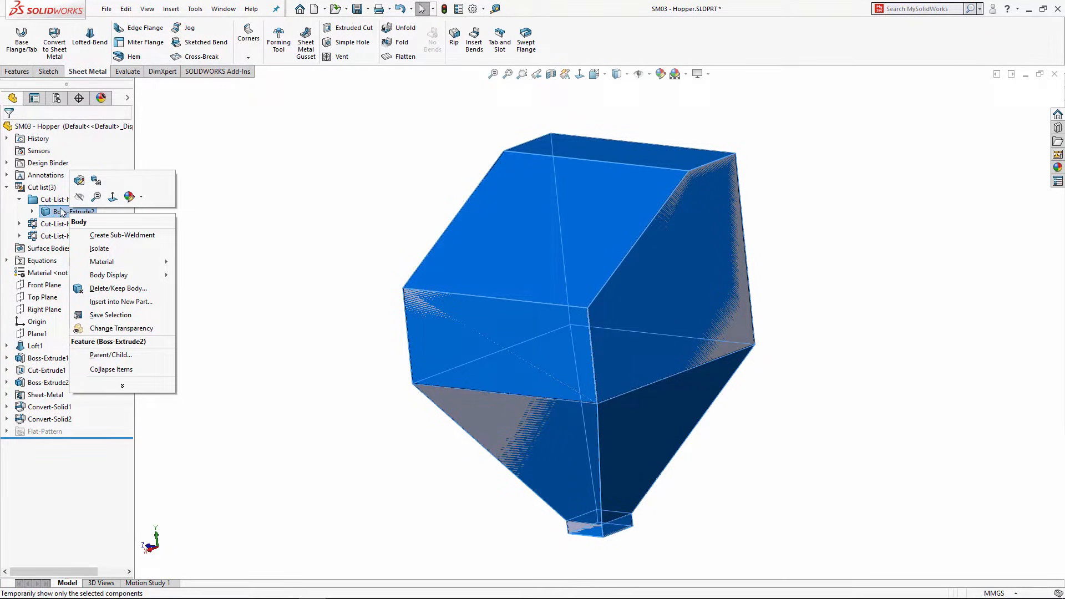
pyautogui.click(96, 198)
pyautogui.click(231, 233)
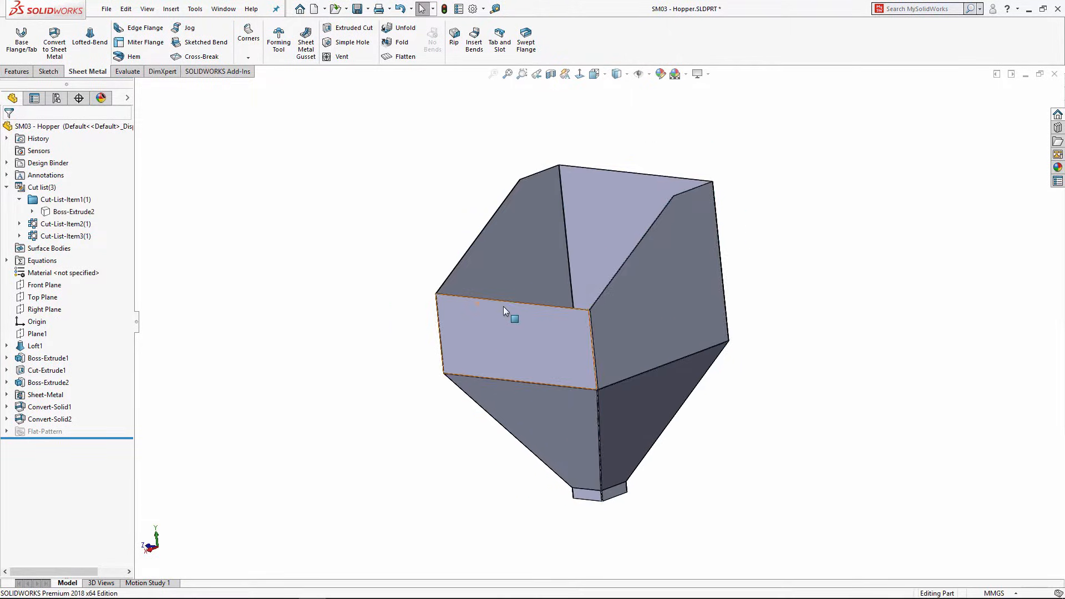
# Step: Orbit to look into the hopper's open top and select a face of the first body
pyautogui.moveTo(504, 308); pyautogui.dragTo(595, 311, button='middle')
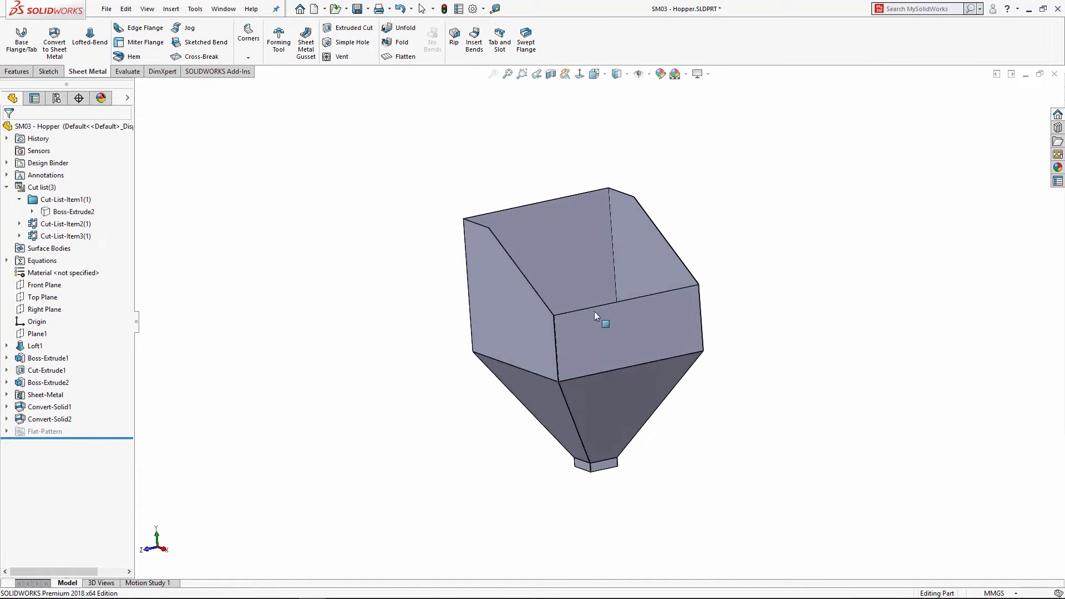
pyautogui.scroll(-1, 595, 311)
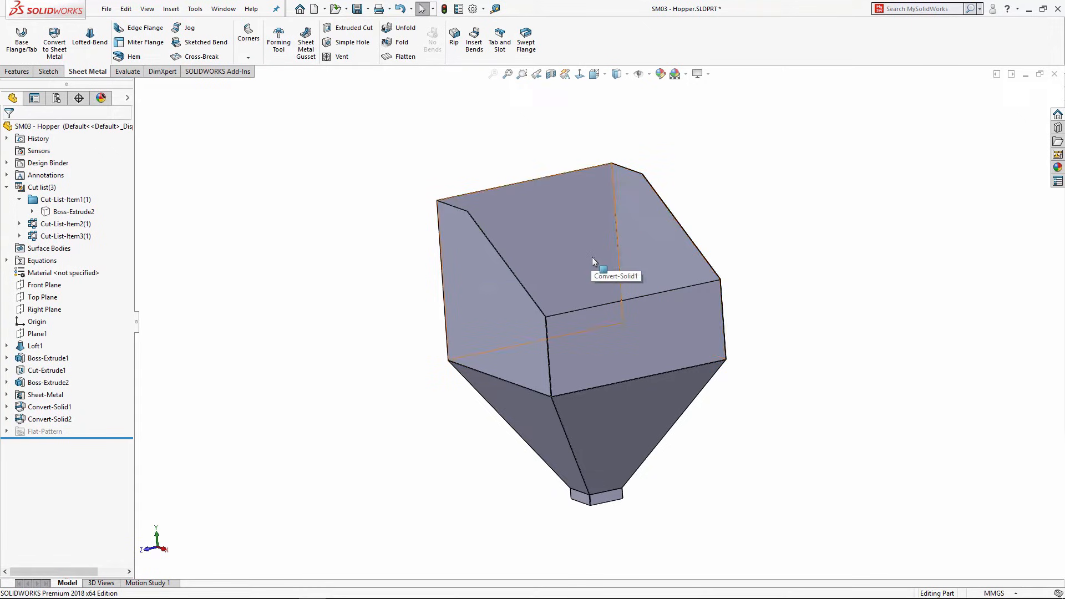
pyautogui.moveTo(617, 228); pyautogui.dragTo(604, 221, button='middle')
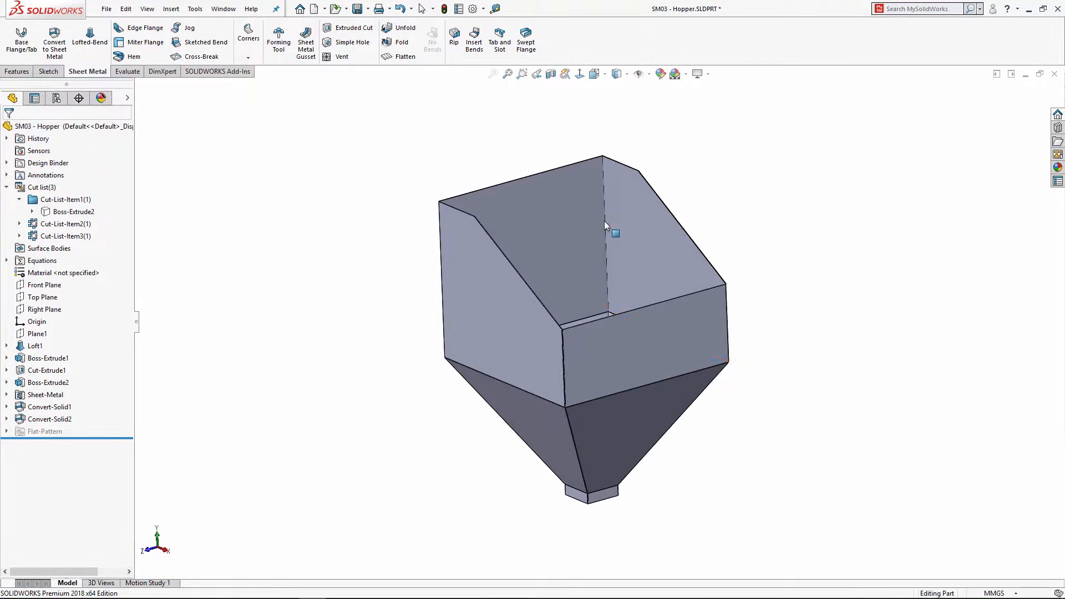
pyautogui.moveTo(502, 264); pyautogui.dragTo(420, 292, button='middle')
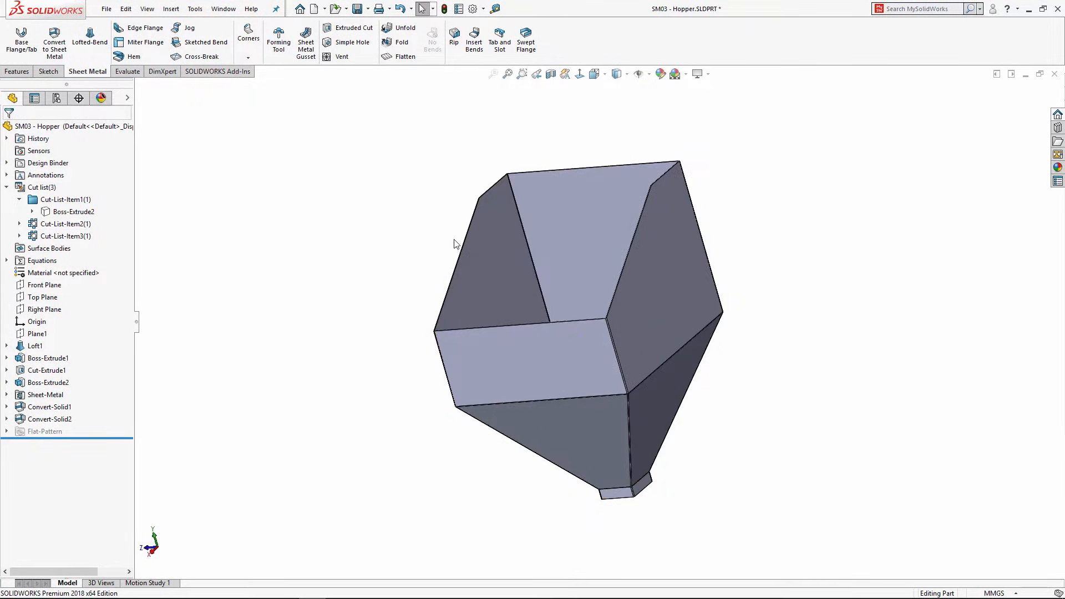
pyautogui.moveTo(452, 238); pyautogui.dragTo(521, 249, button='middle')
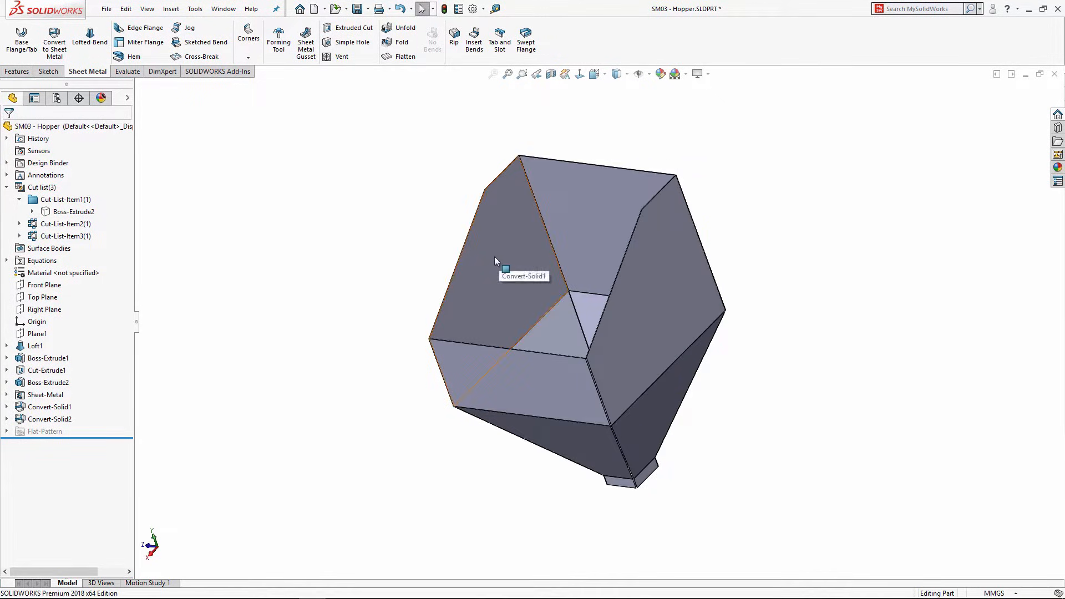
pyautogui.click(496, 254)
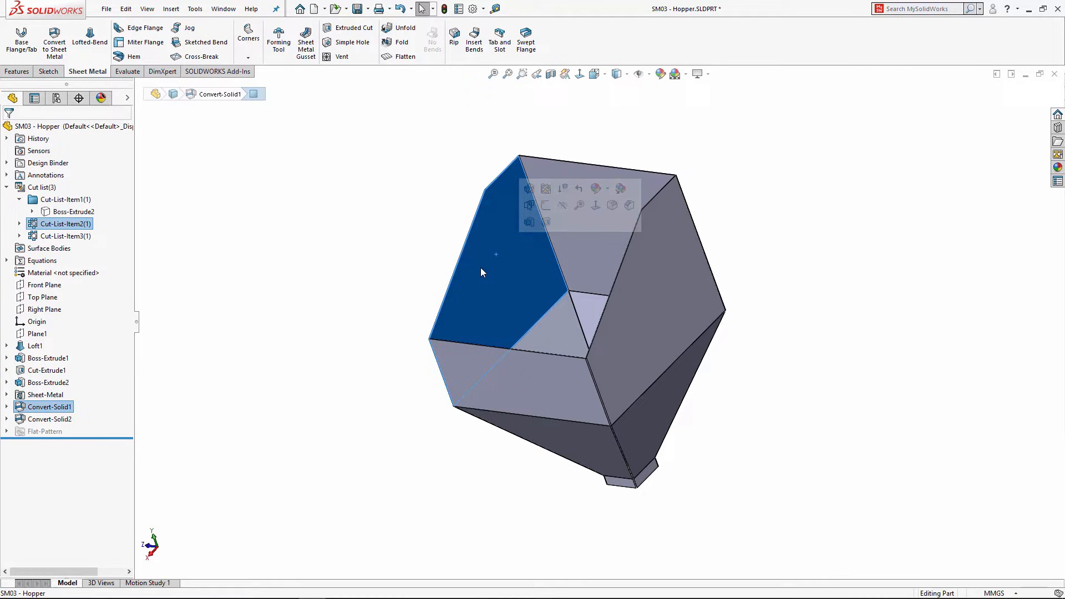
pyautogui.click(399, 57)
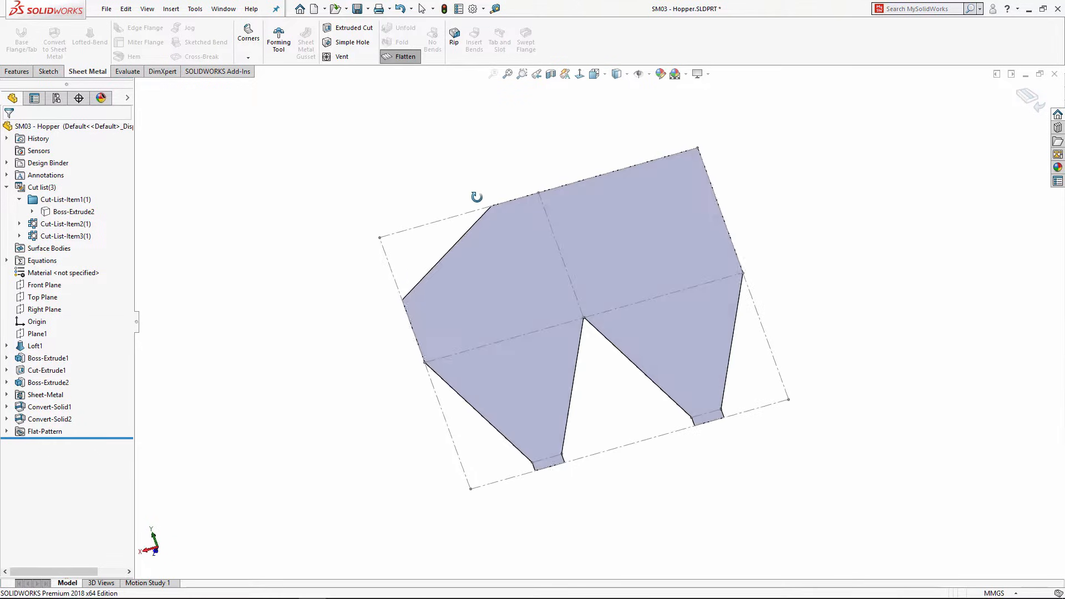
pyautogui.click(396, 56)
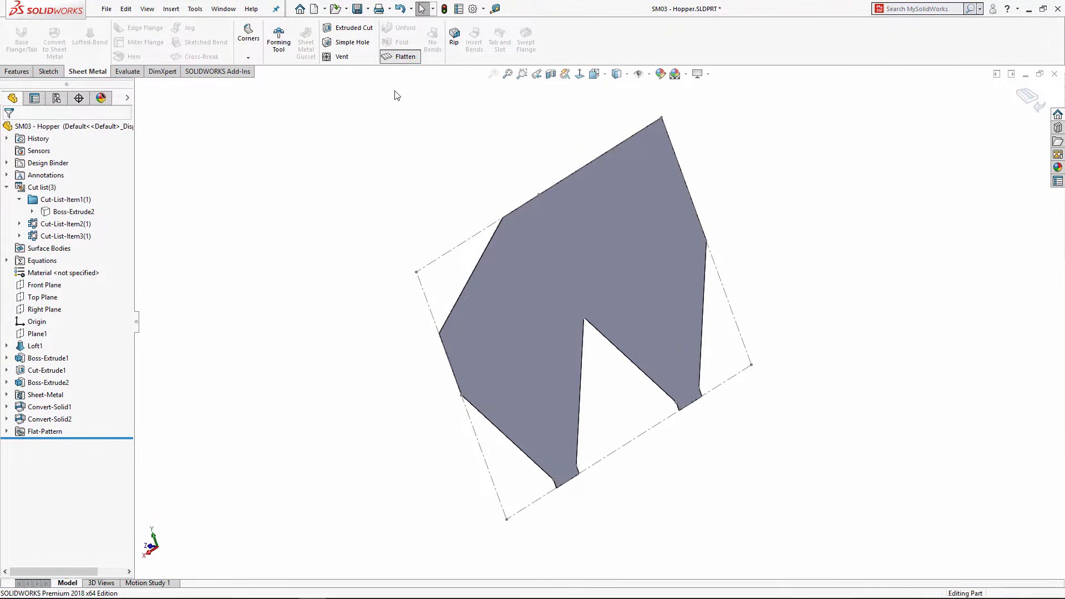
pyautogui.click(611, 312)
pyautogui.click(408, 60)
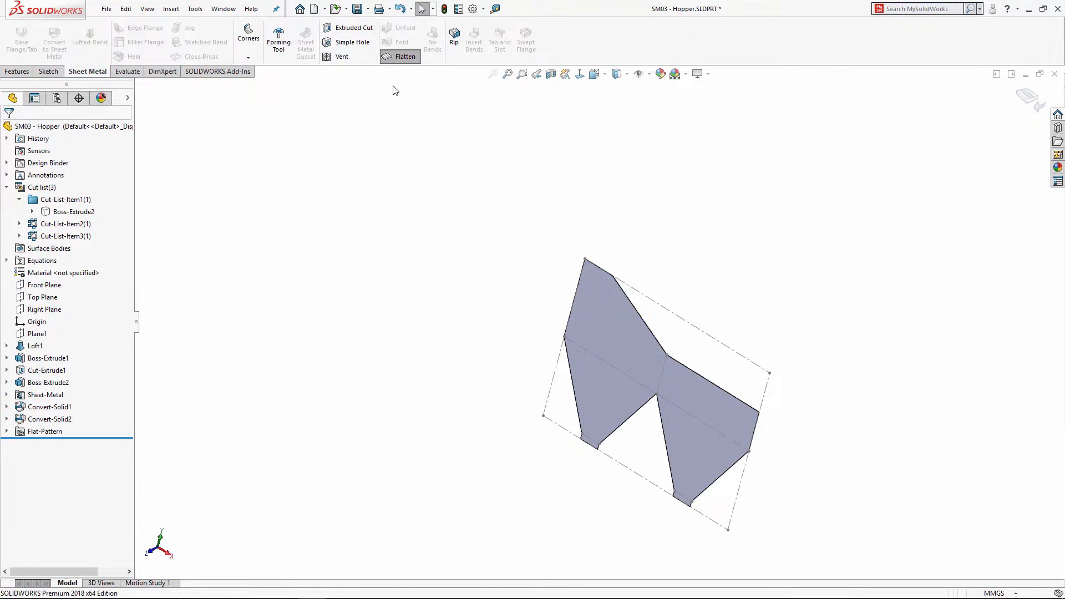
pyautogui.click(402, 57)
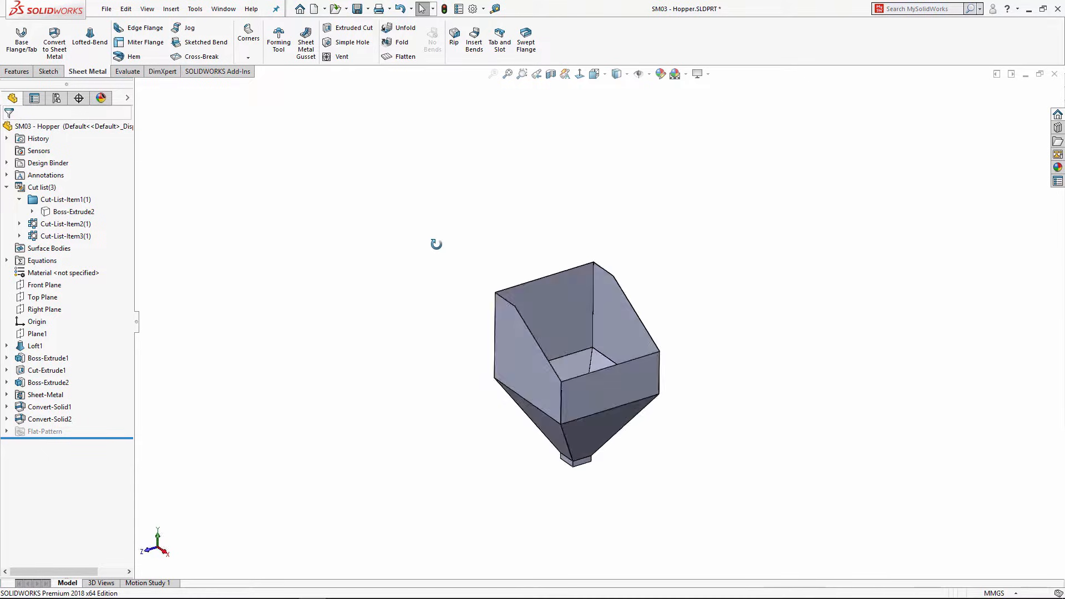
pyautogui.scroll(-3, 618, 375)
pyautogui.scroll(-3, 593, 322)
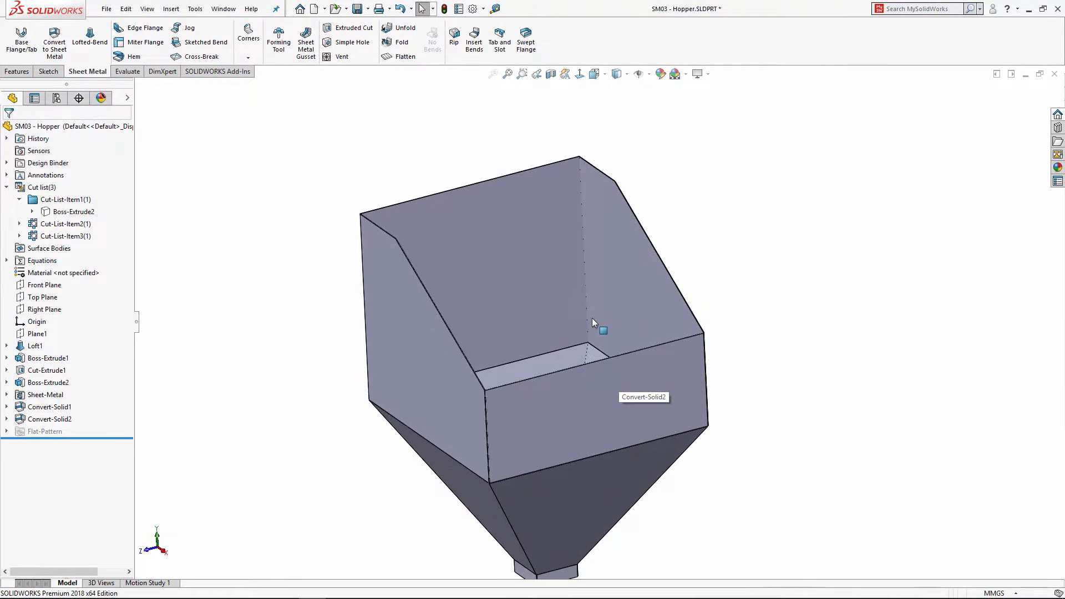
pyautogui.scroll(2, 597, 371)
pyautogui.moveTo(608, 380); pyautogui.dragTo(608, 374, button='middle')
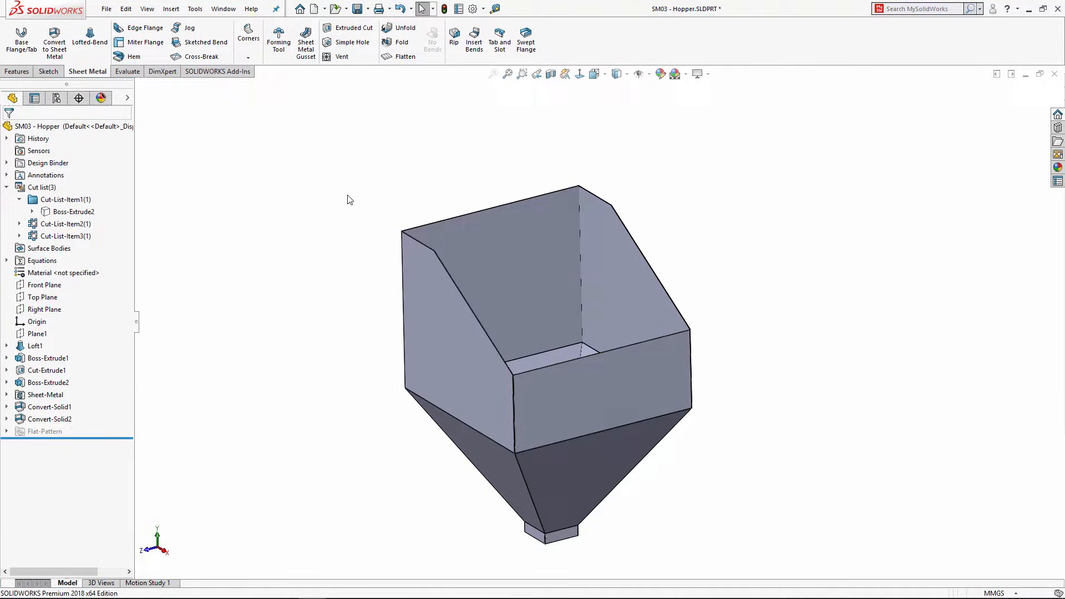
# Step: Close the hopper, discarding its changes, and open SM04 - ProcessPlan.SLDPRT from the file list
pyautogui.click(1055, 74)
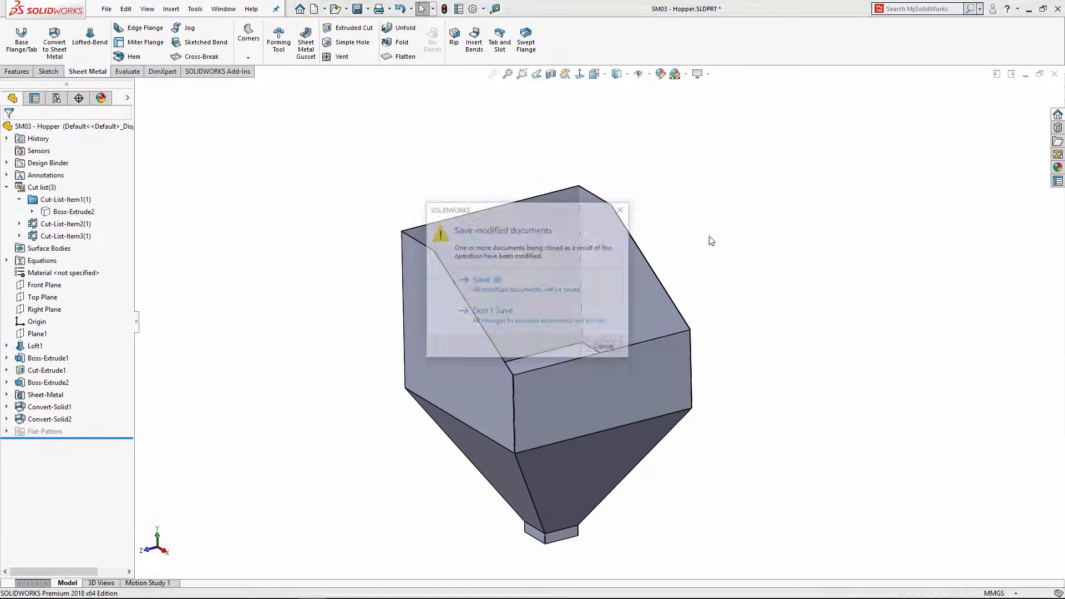
pyautogui.click(434, 306)
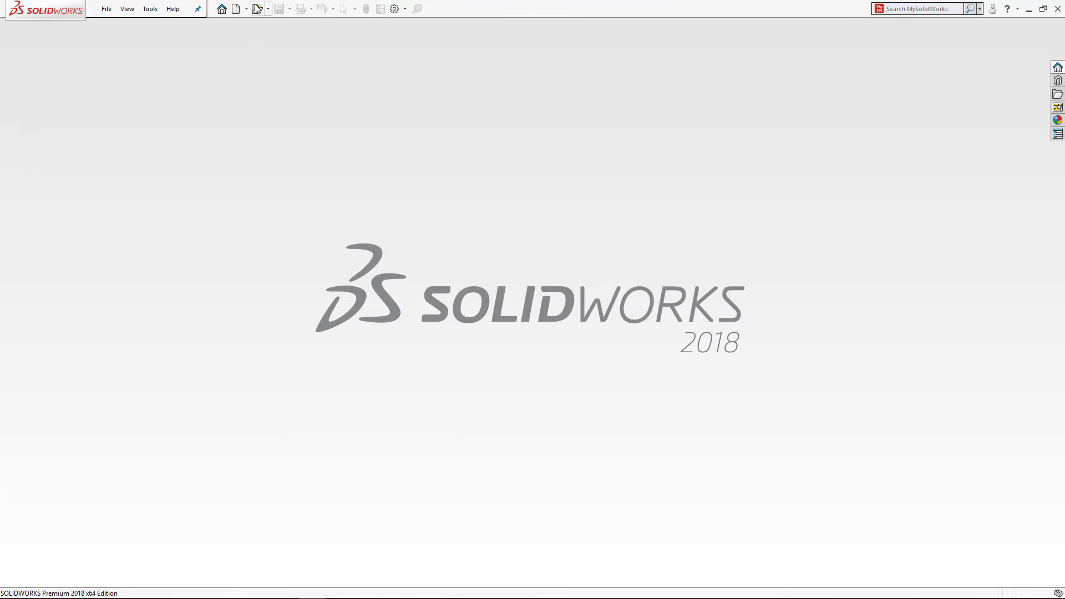
pyautogui.scroll(-3, 588, 261)
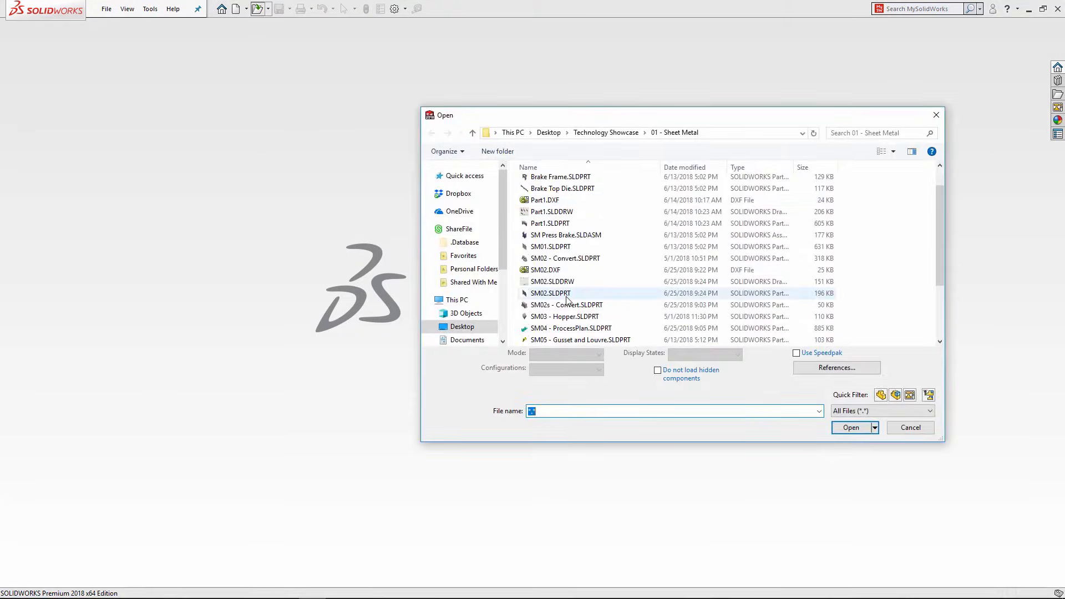
pyautogui.click(544, 293)
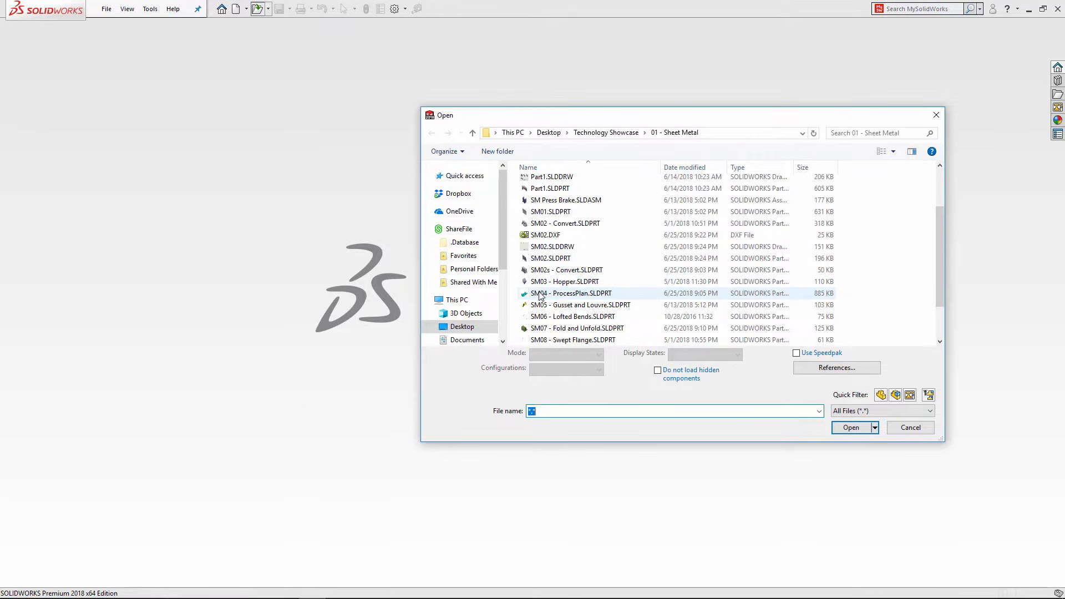
pyautogui.click(851, 420)
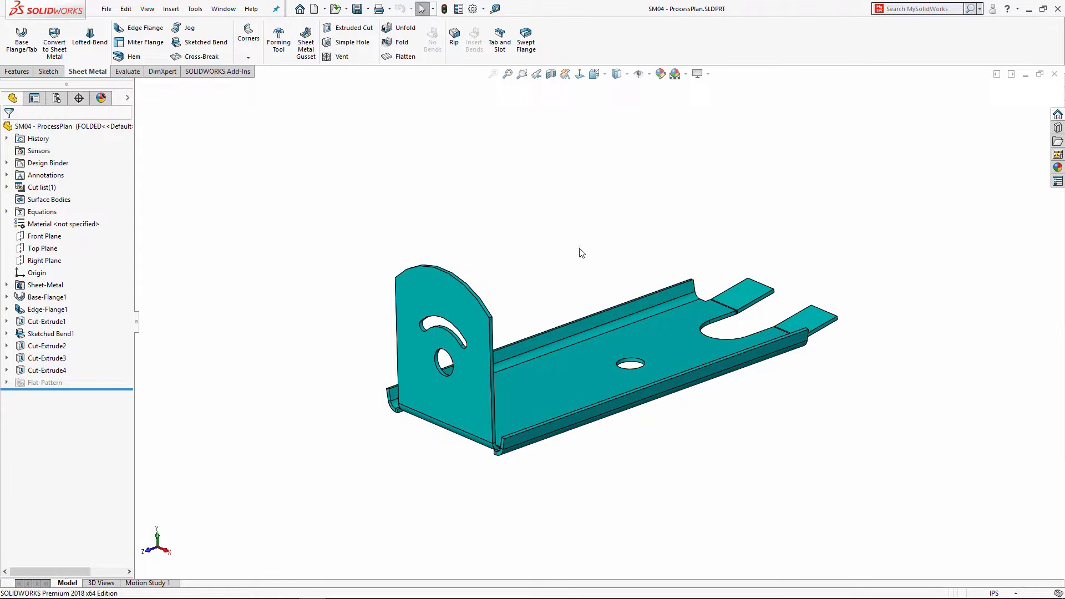
# Step: Preview the bracket's flat pattern with Flatten, then fold it back
pyautogui.moveTo(567, 253)
pyautogui.mouseDown(button='middle')
pyautogui.moveTo(563, 261)
pyautogui.moveTo(564, 235)
pyautogui.moveTo(551, 243)
pyautogui.mouseUp(button='middle')
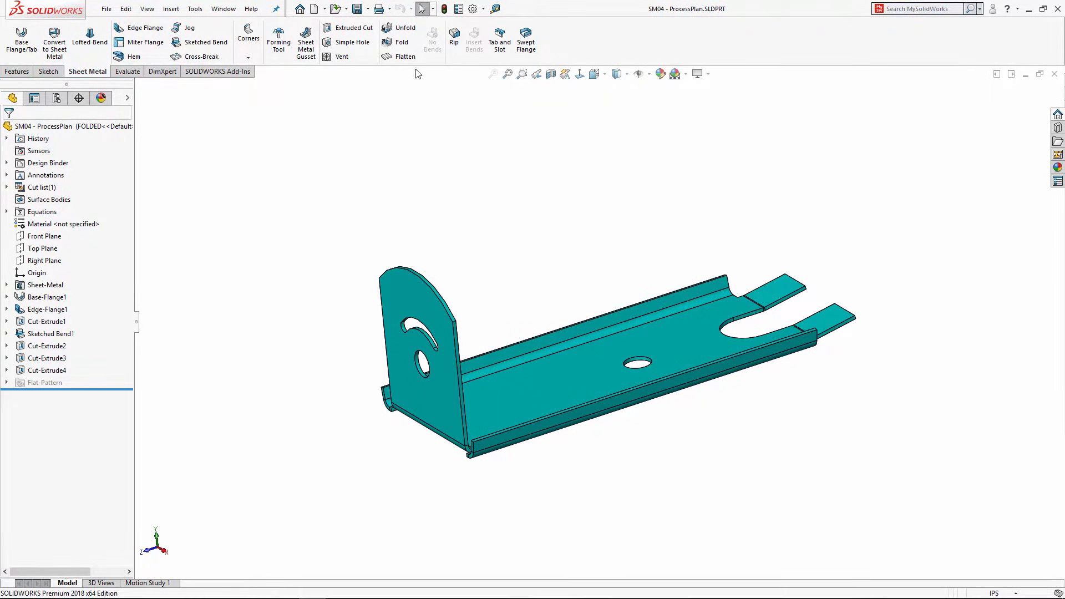
pyautogui.click(404, 57)
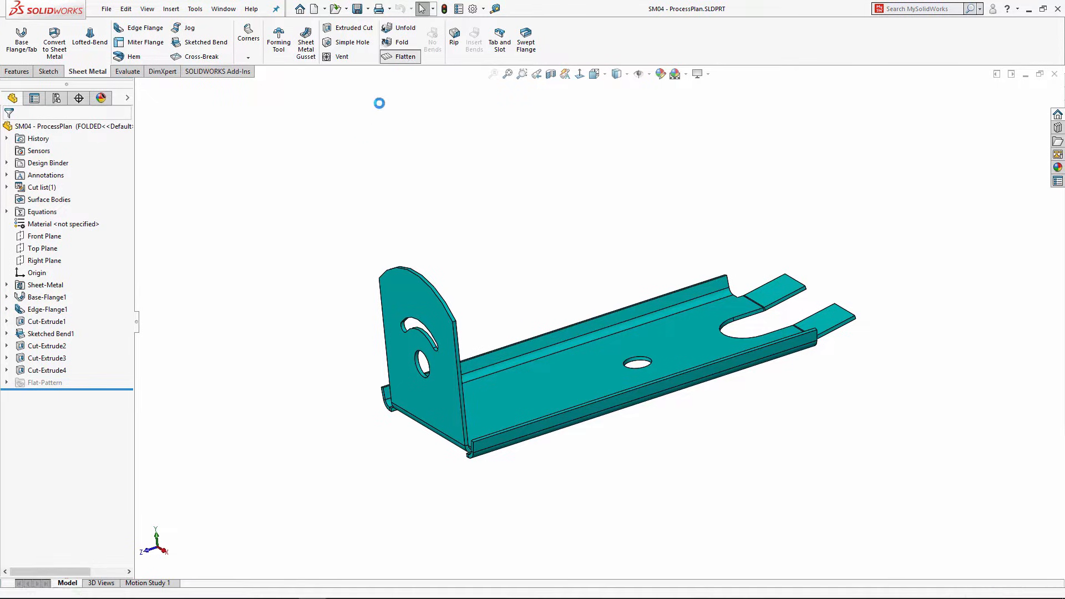
pyautogui.click(403, 57)
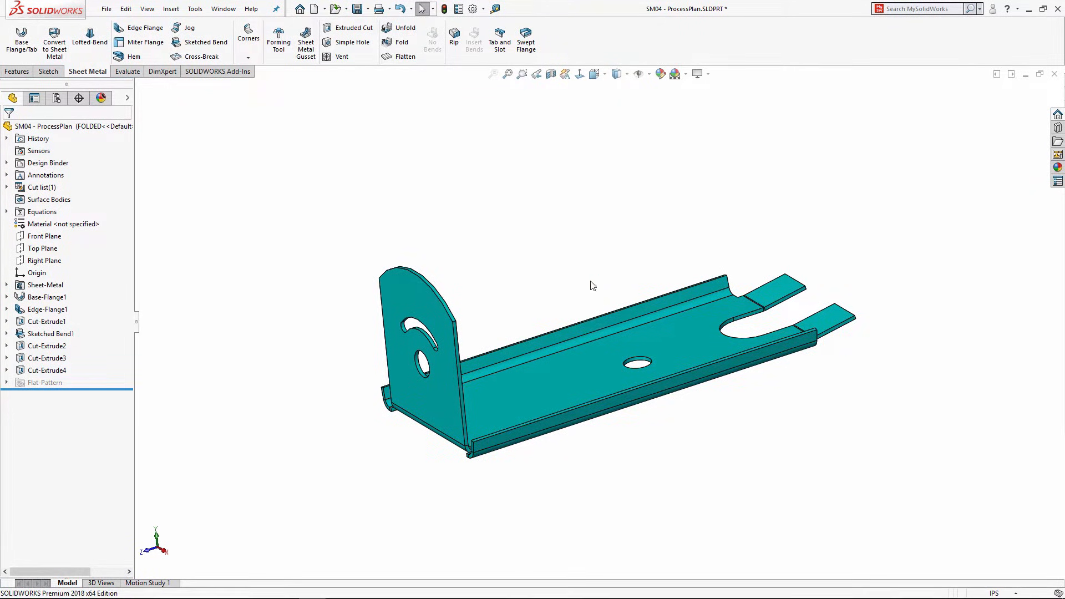
pyautogui.moveTo(590, 286); pyautogui.dragTo(611, 274, button='middle')
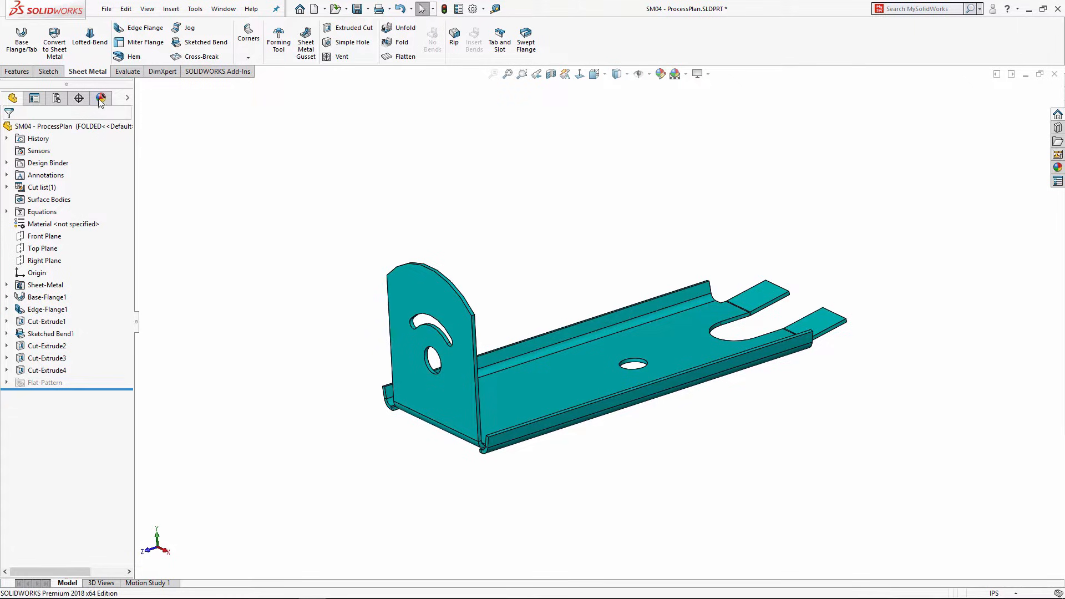
# Step: Expand Flat-Pattern1 to list its flatten features, then flatten and refold the bracket again
pyautogui.click(57, 99)
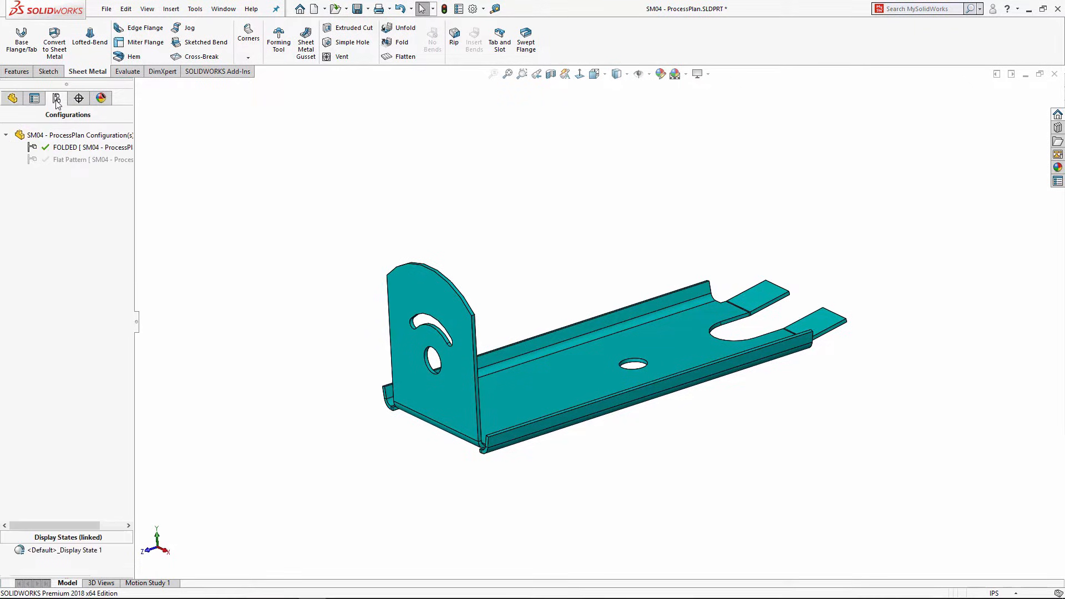
pyautogui.click(13, 98)
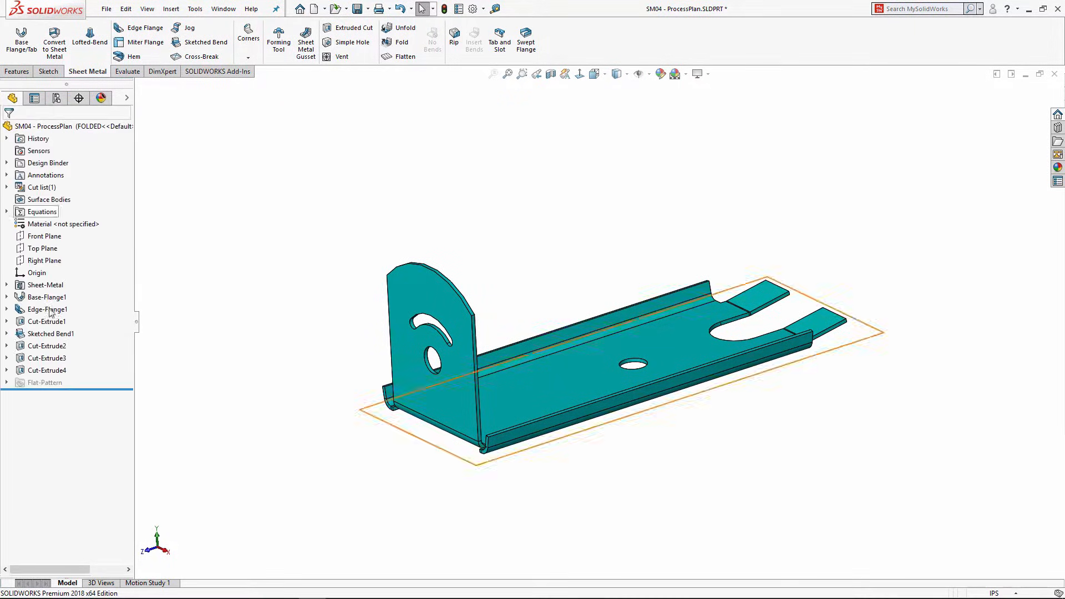
pyautogui.click(7, 383)
pyautogui.click(19, 394)
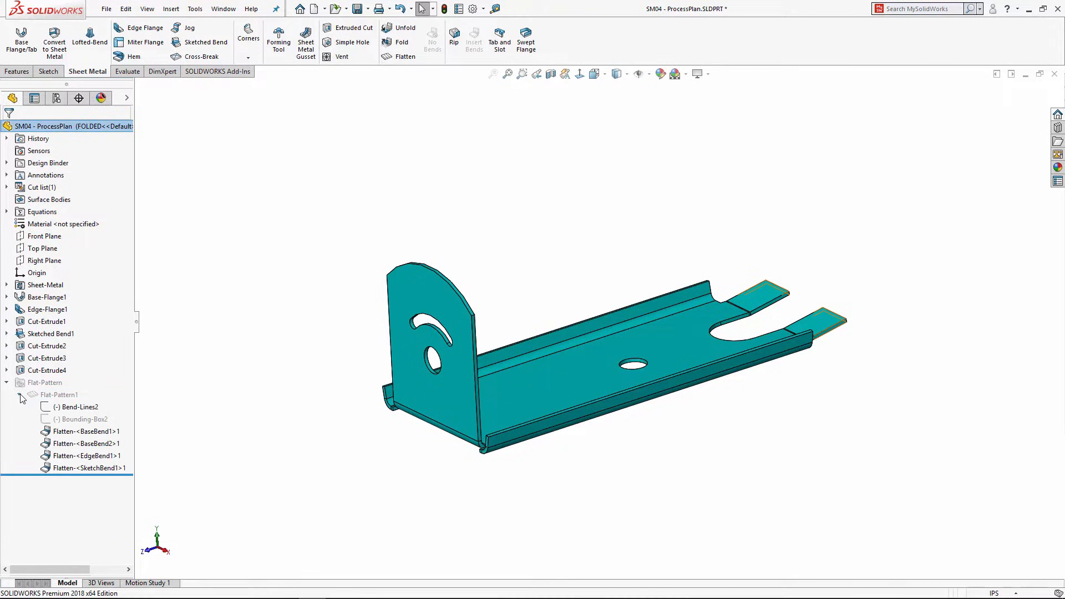
pyautogui.click(401, 58)
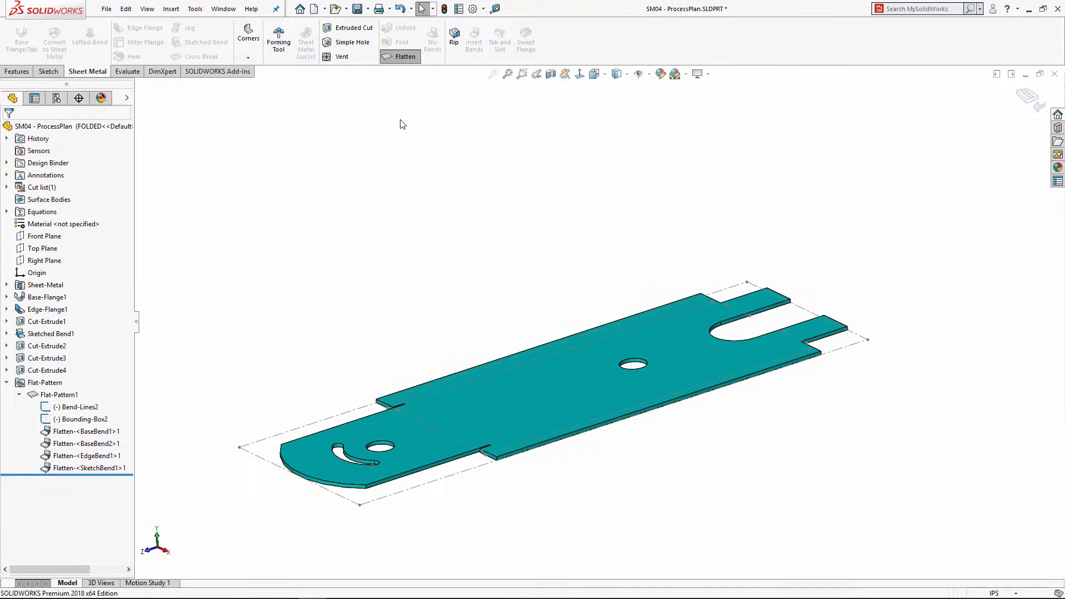
pyautogui.click(400, 58)
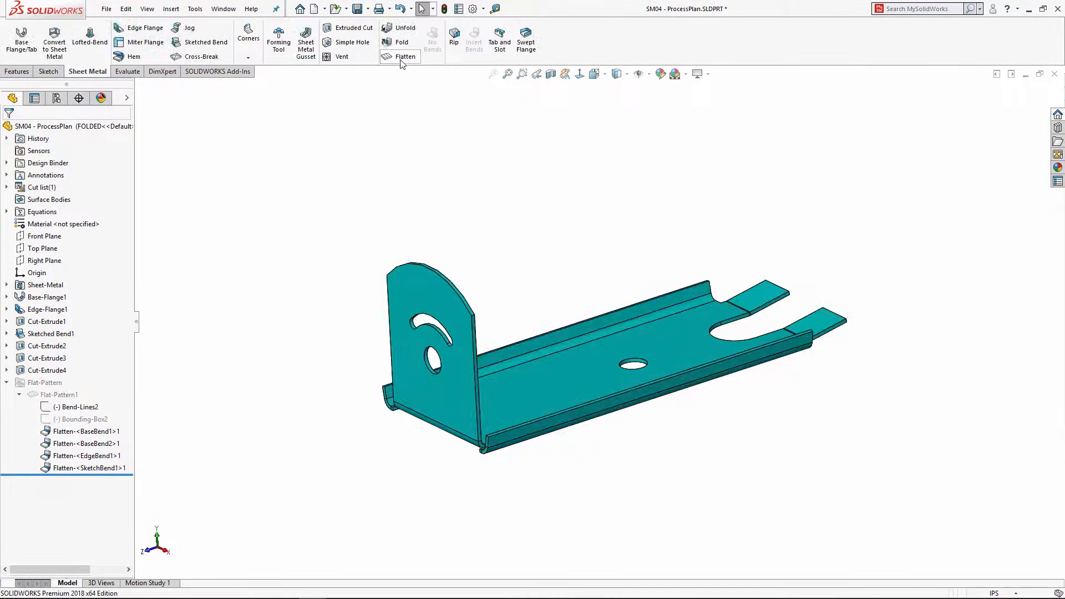
# Step: Activate the Flat Pattern configuration and add a new configuration named 'Step 1'
pyautogui.click(54, 98)
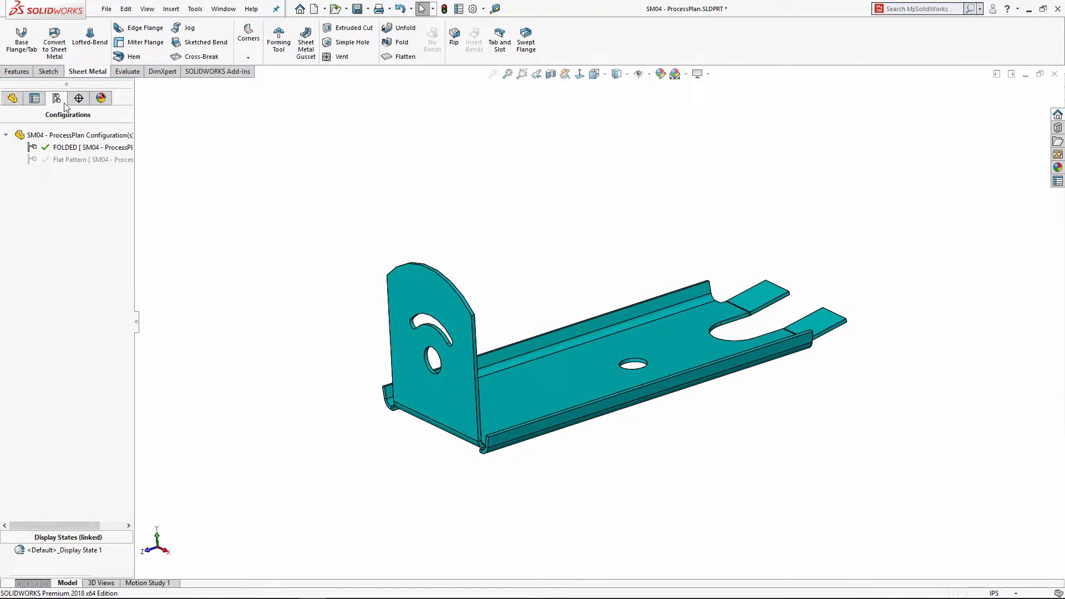
pyautogui.doubleClick(46, 161)
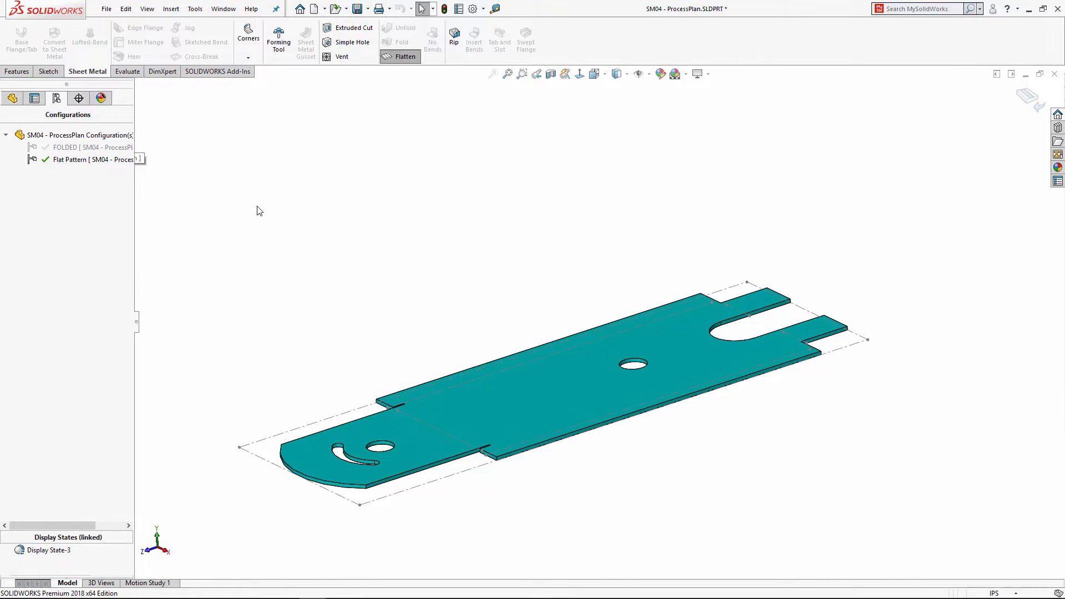
pyautogui.rightClick(37, 136)
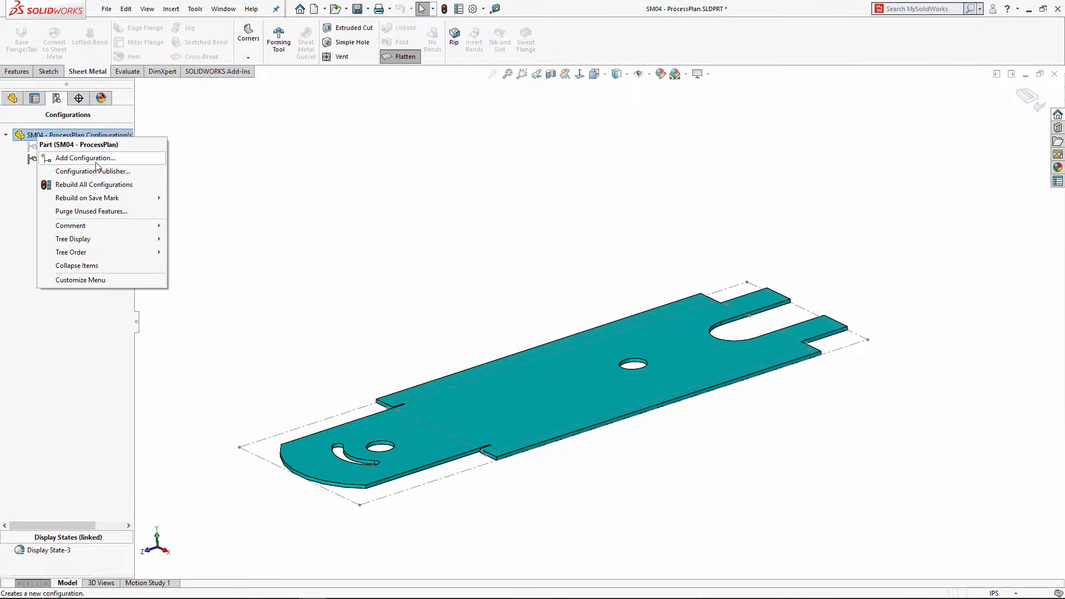
pyautogui.click(69, 159)
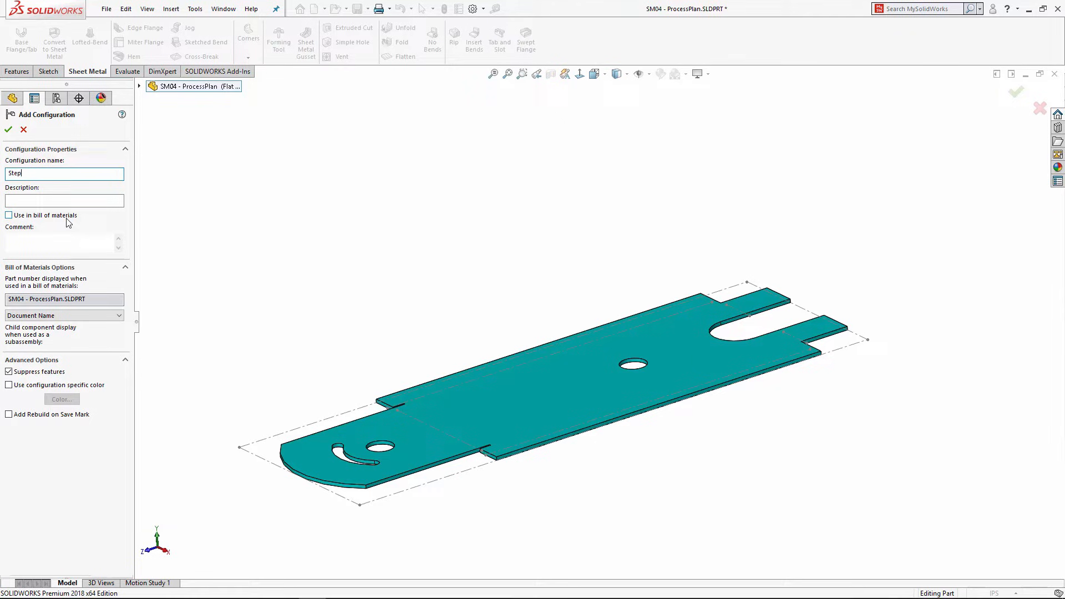
pyautogui.click(8, 129)
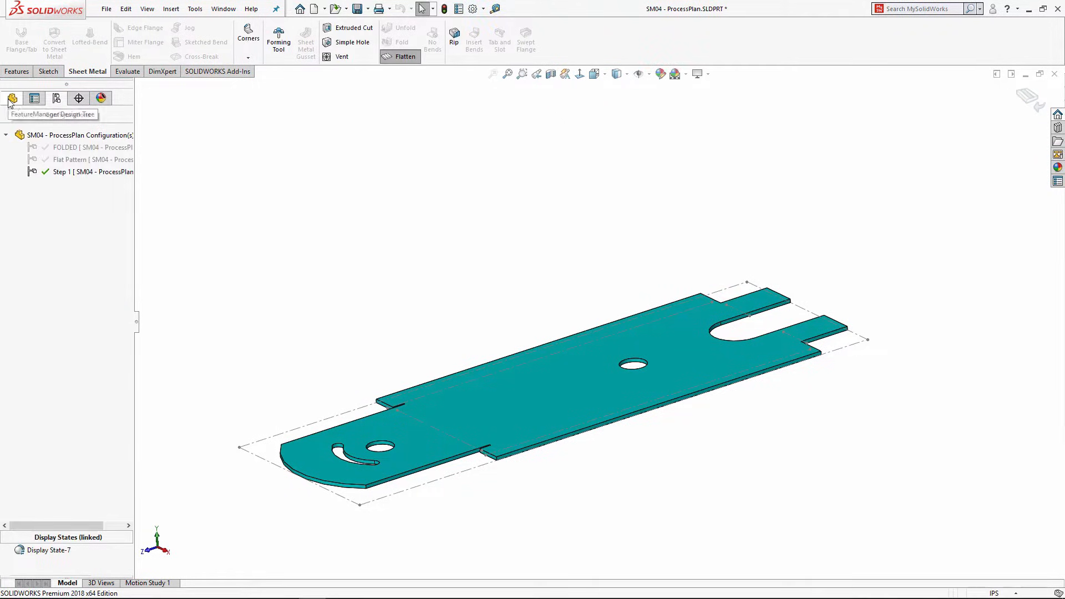
# Step: Suppress Flatten-<SketchBend1>1 under Flat-Pattern1 so the end tabs stand up
pyautogui.click(12, 100)
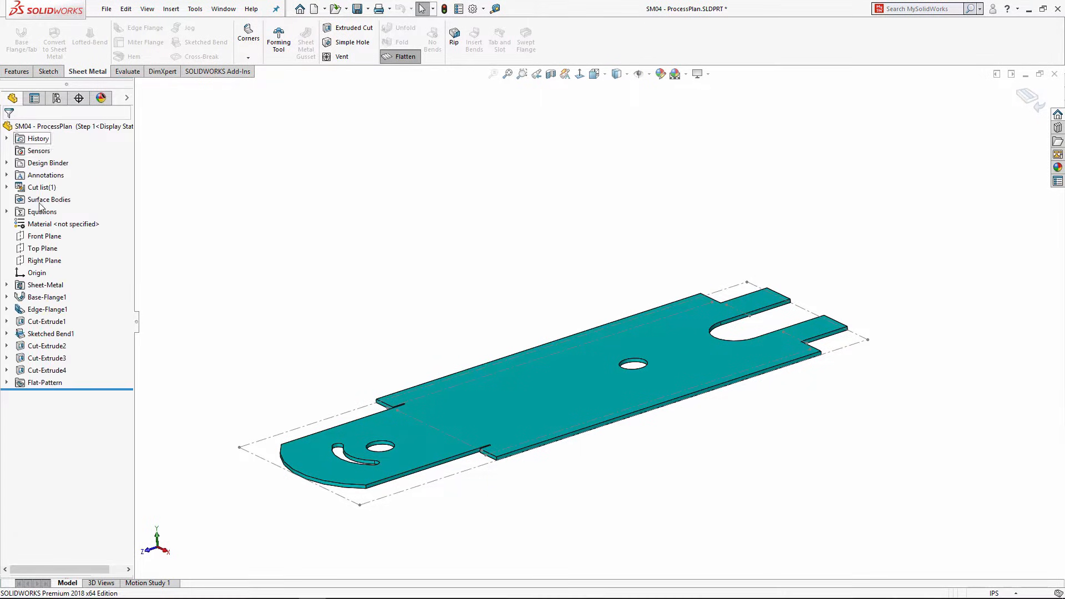
pyautogui.click(7, 383)
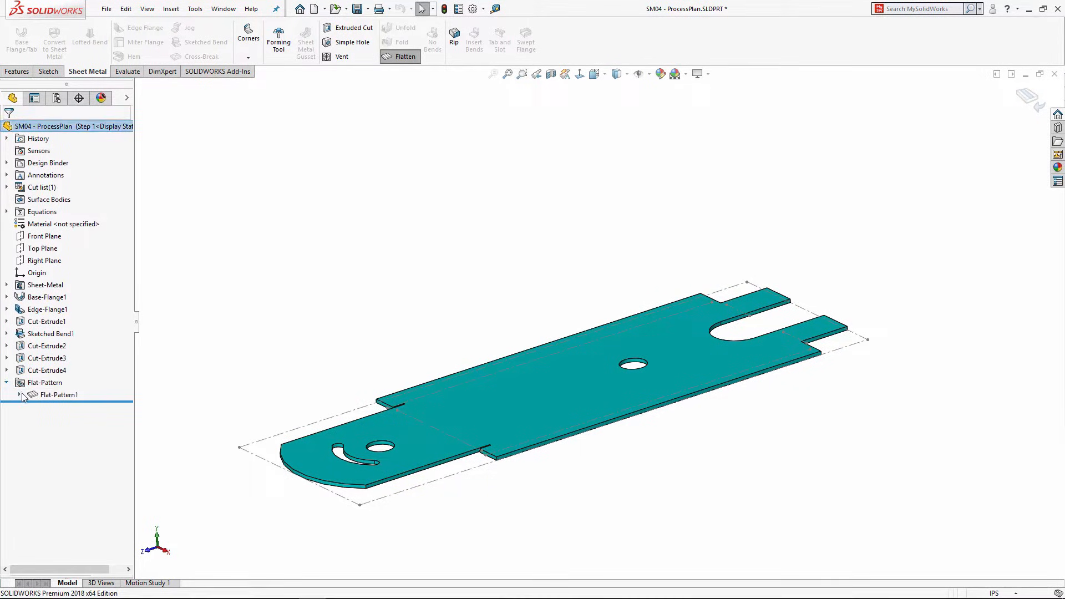
pyautogui.click(19, 395)
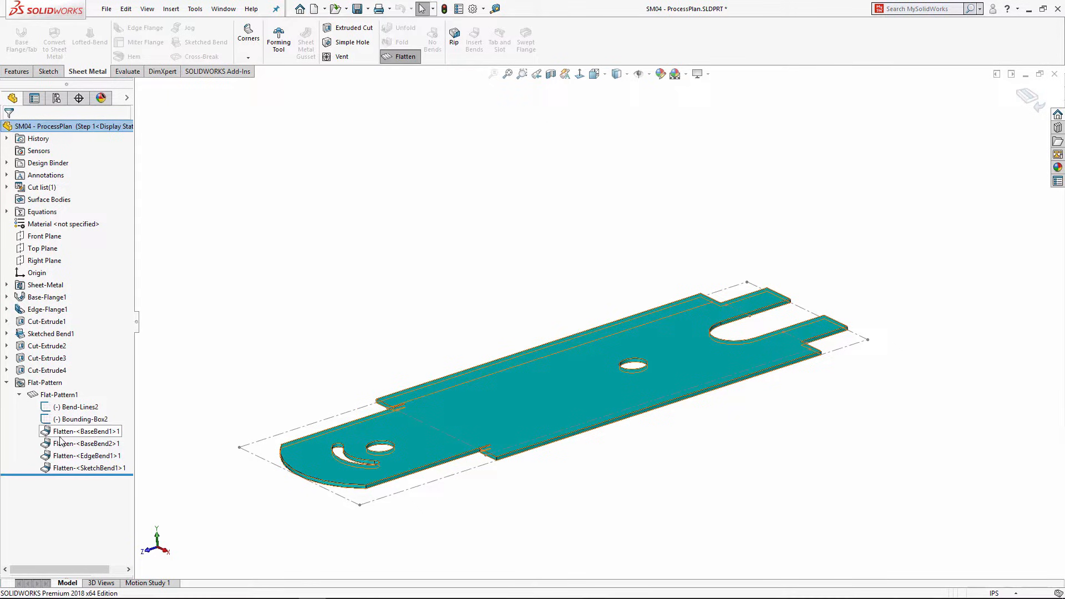
pyautogui.rightClick(64, 470)
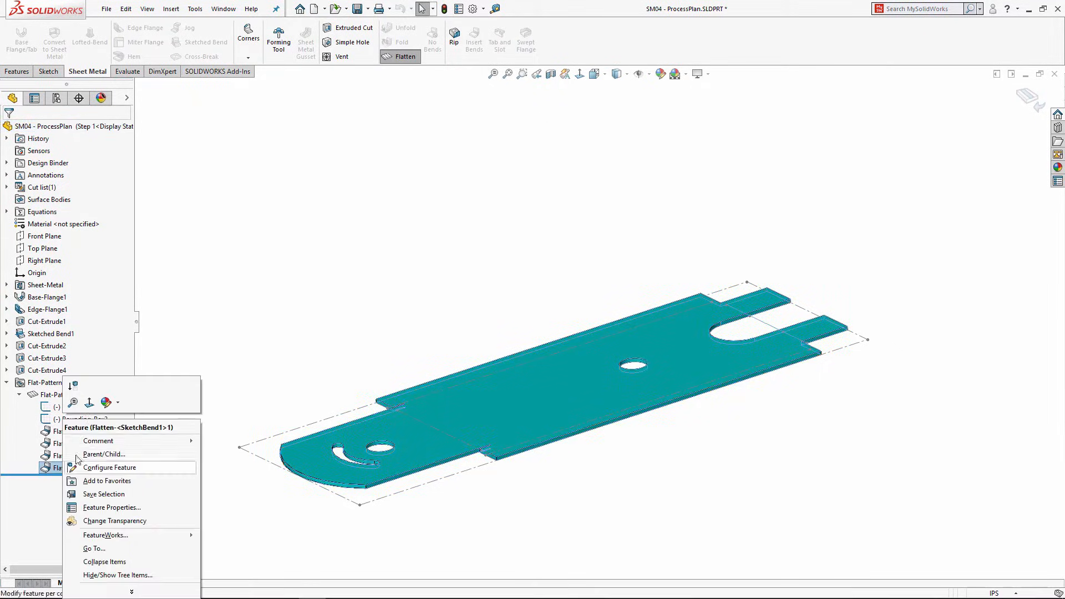
pyautogui.click(72, 384)
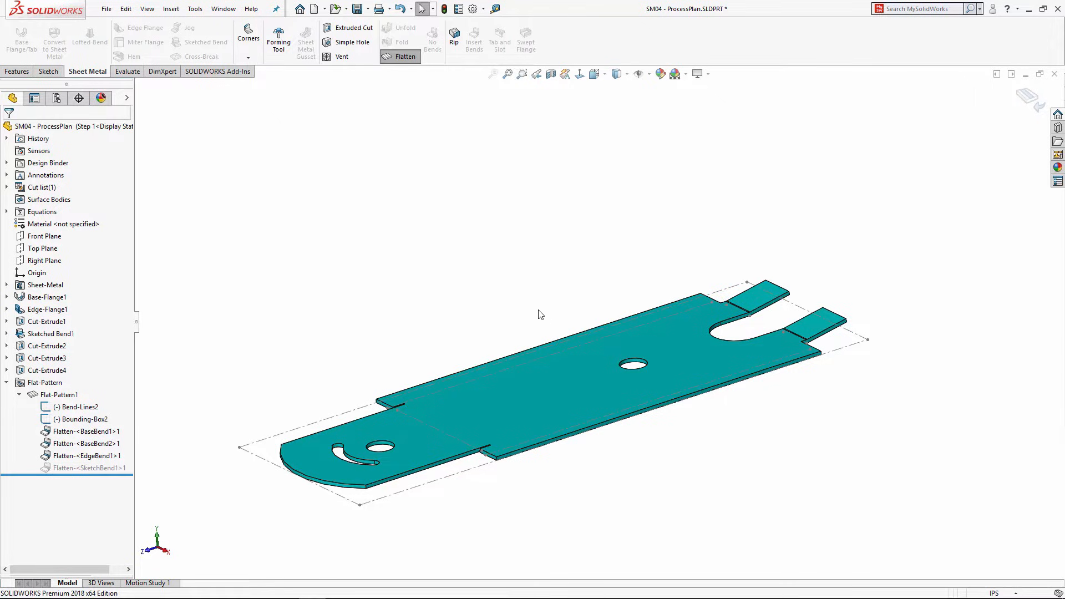
pyautogui.click(57, 98)
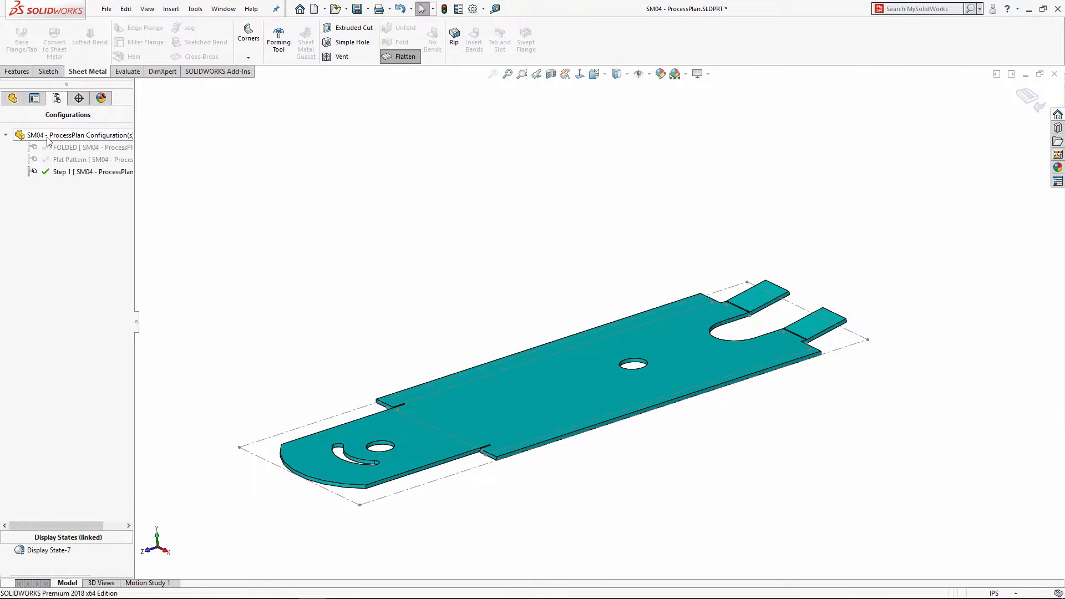
pyautogui.rightClick(48, 135)
# Step: Add a Step2 configuration and suppress Flatten-<EdgeBend1>1 so the end flange stands upright
pyautogui.click(70, 154)
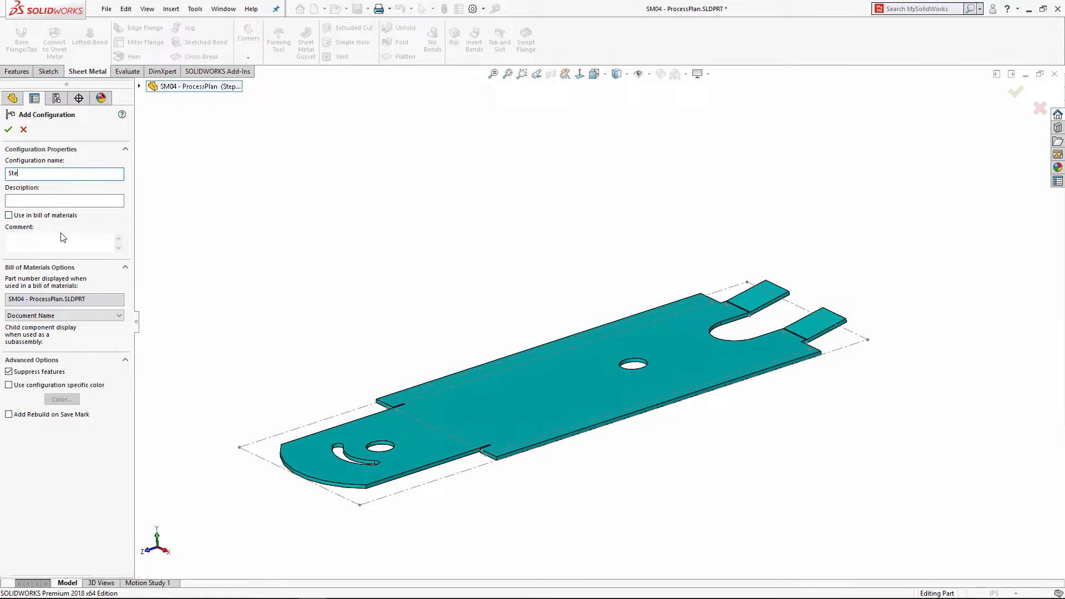
pyautogui.click(9, 129)
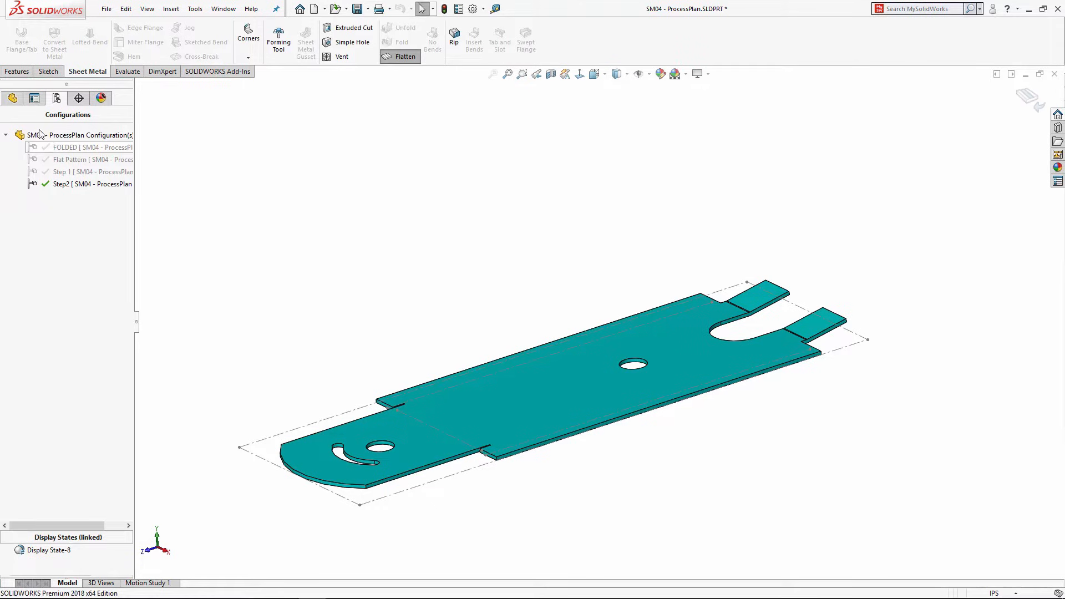
pyautogui.click(12, 98)
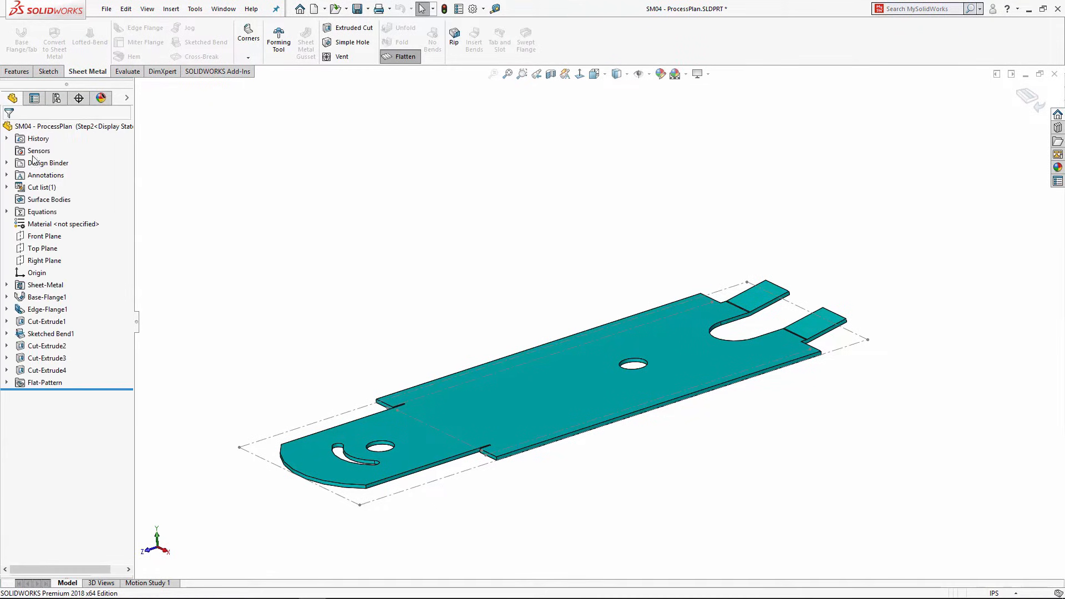
pyautogui.click(6, 383)
pyautogui.click(19, 395)
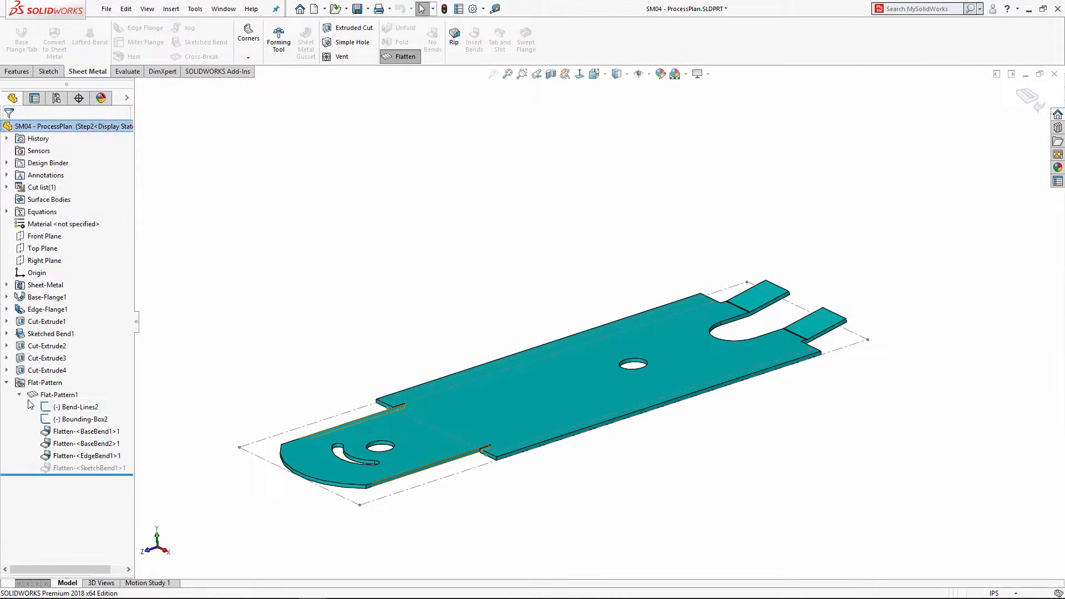
pyautogui.rightClick(60, 458)
pyautogui.click(68, 396)
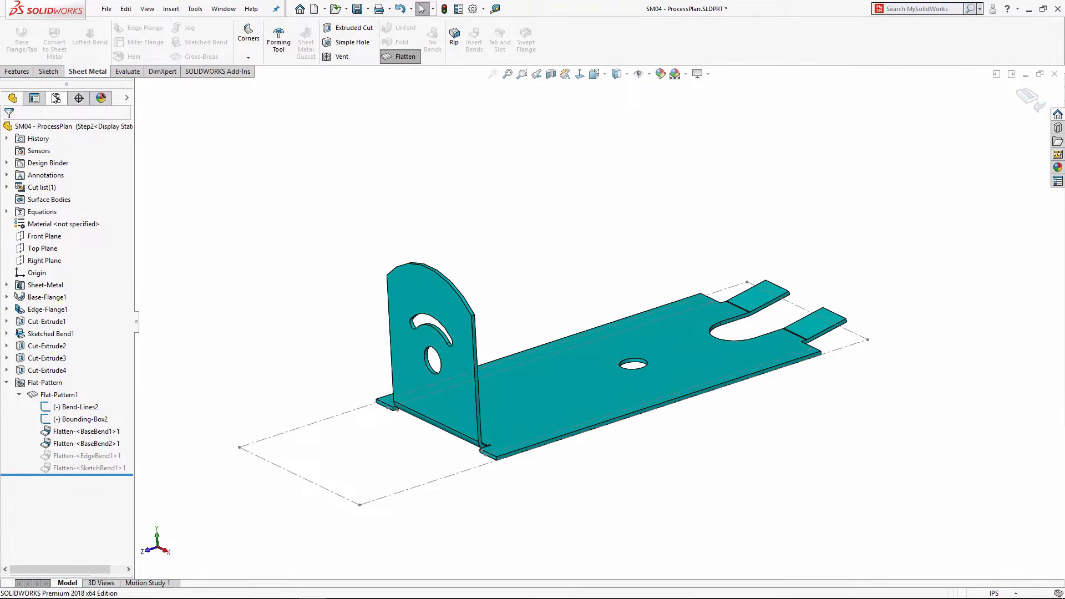
# Step: Rename the Step2 configuration to 'Step 2' in its properties
pyautogui.click(56, 97)
pyautogui.rightClick(60, 185)
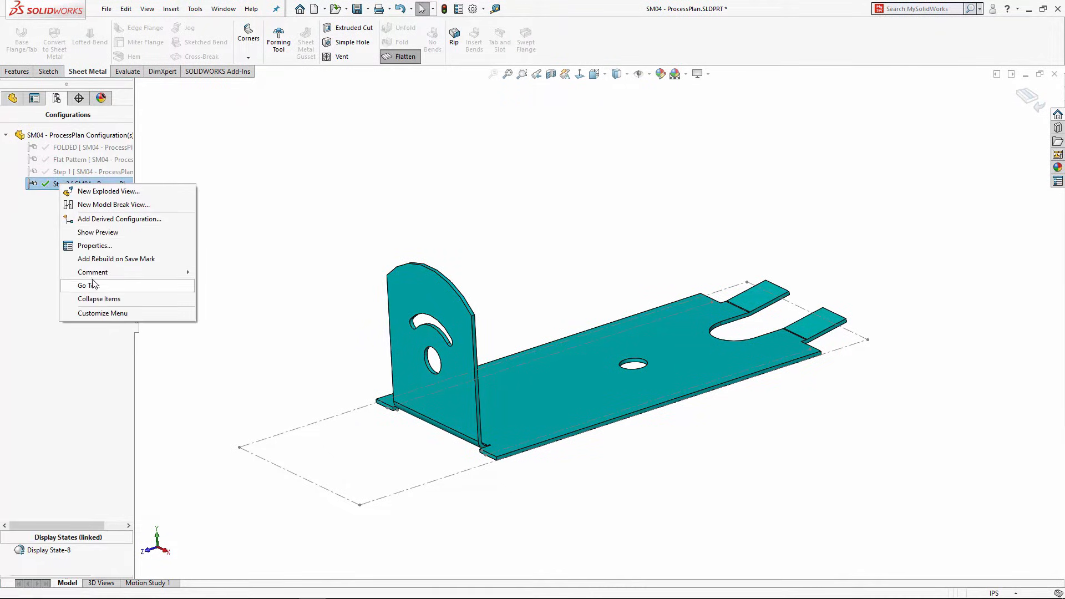
pyautogui.click(94, 245)
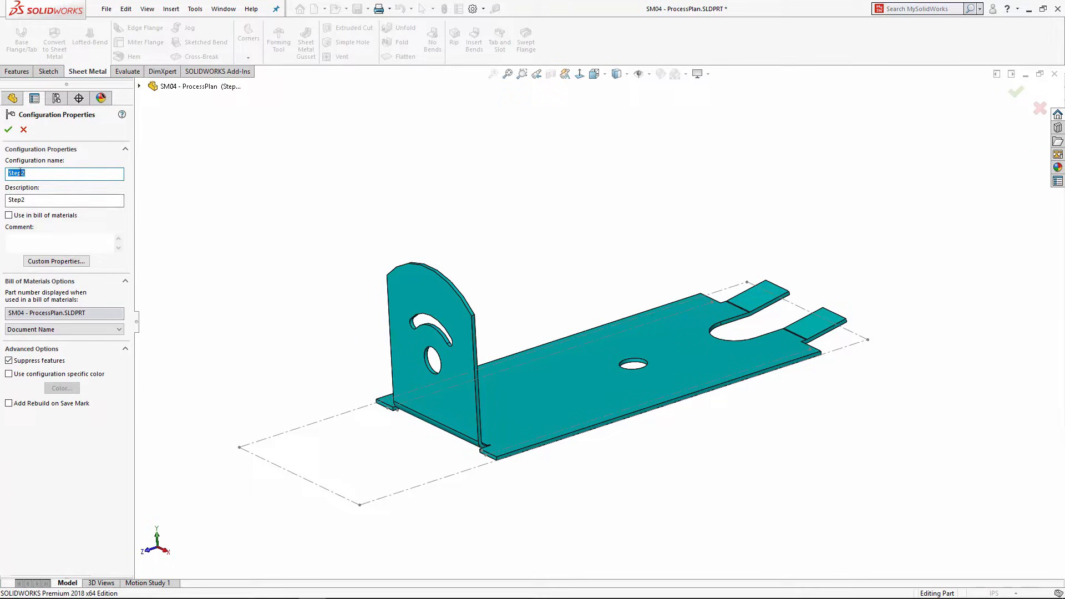
pyautogui.click(8, 129)
pyautogui.rightClick(51, 135)
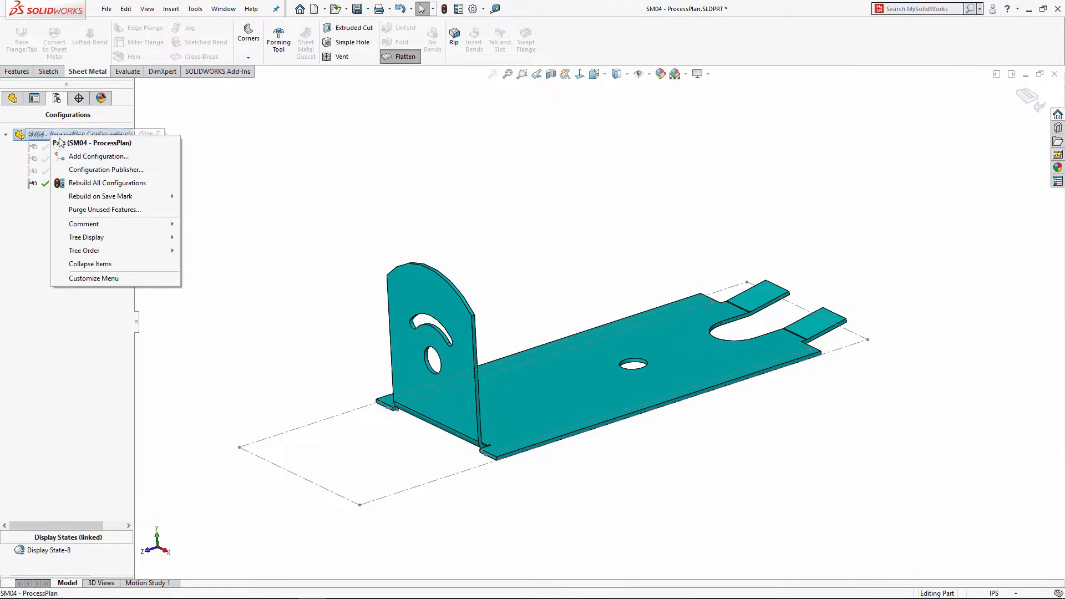
# Step: Add a Step 3 configuration and suppress Flatten-<BaseBend2>1 to fold up the long side lip
pyautogui.click(65, 157)
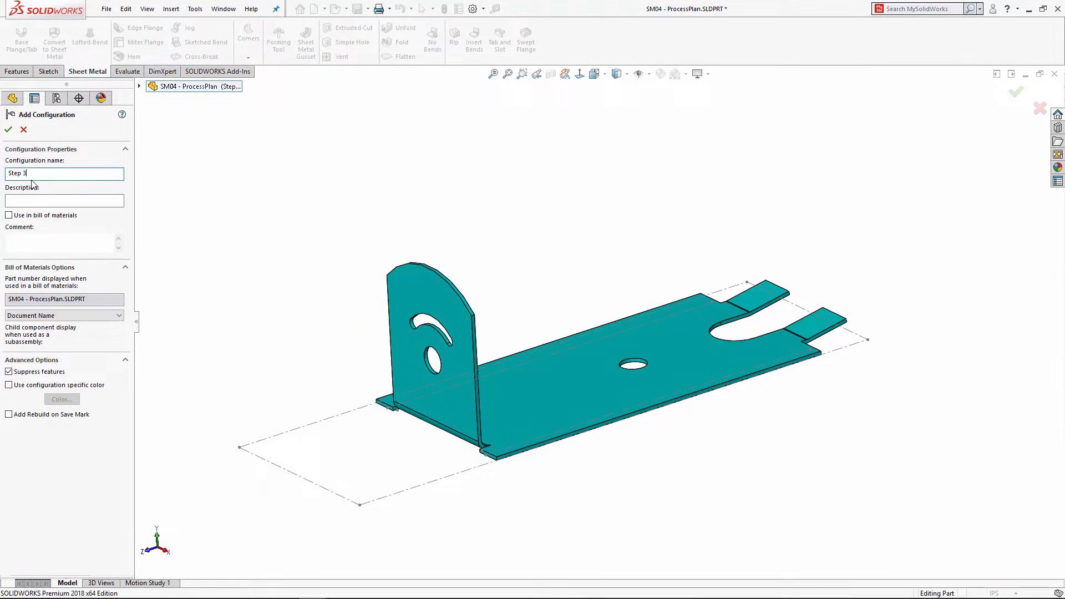
pyautogui.click(9, 129)
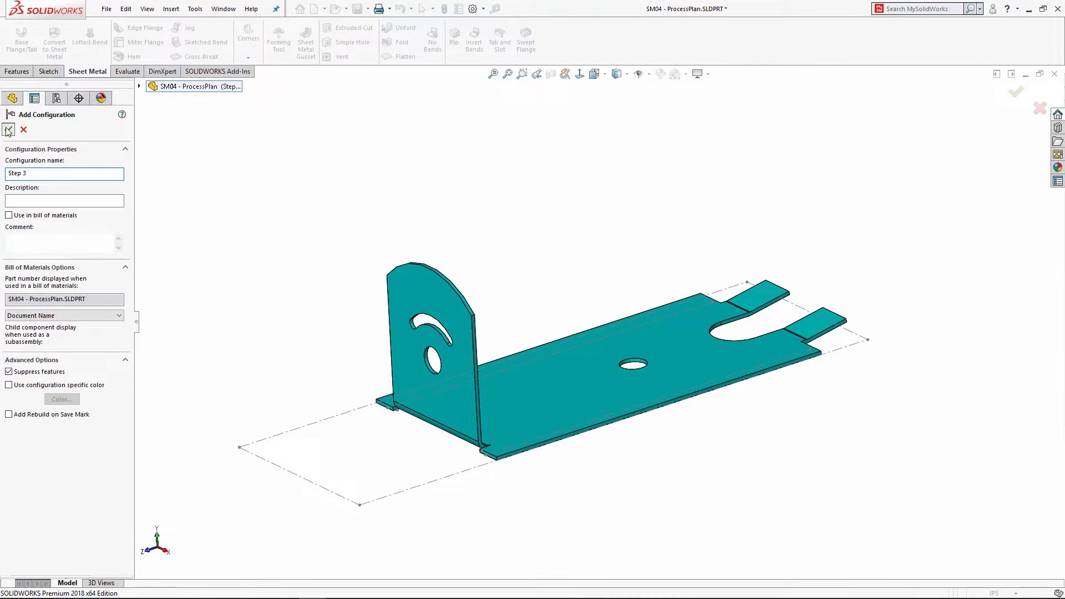
pyautogui.click(12, 98)
pyautogui.click(6, 382)
pyautogui.click(20, 395)
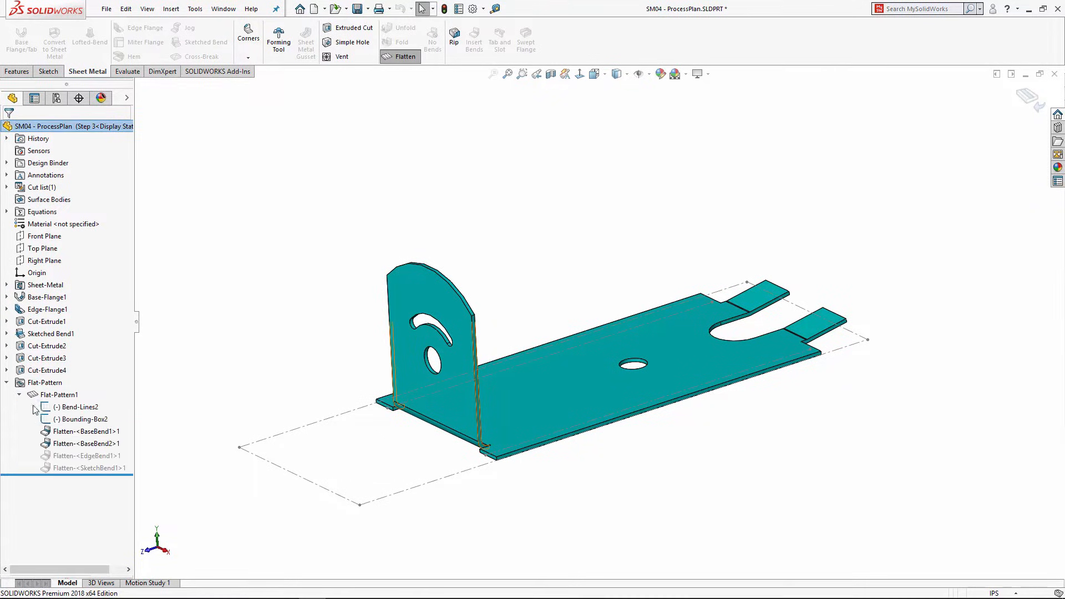
pyautogui.rightClick(55, 448)
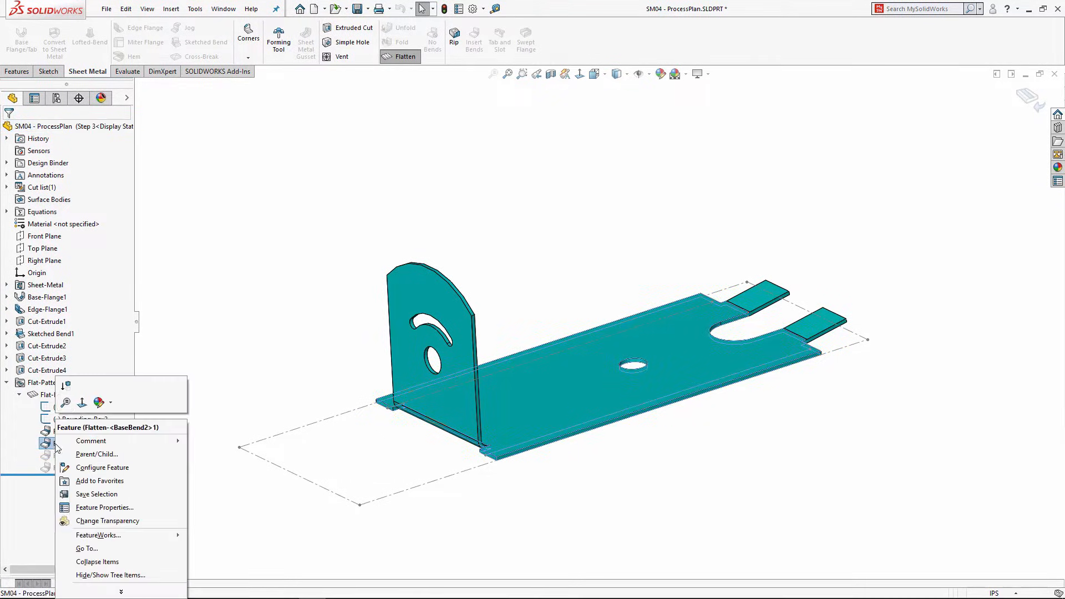
pyautogui.click(70, 400)
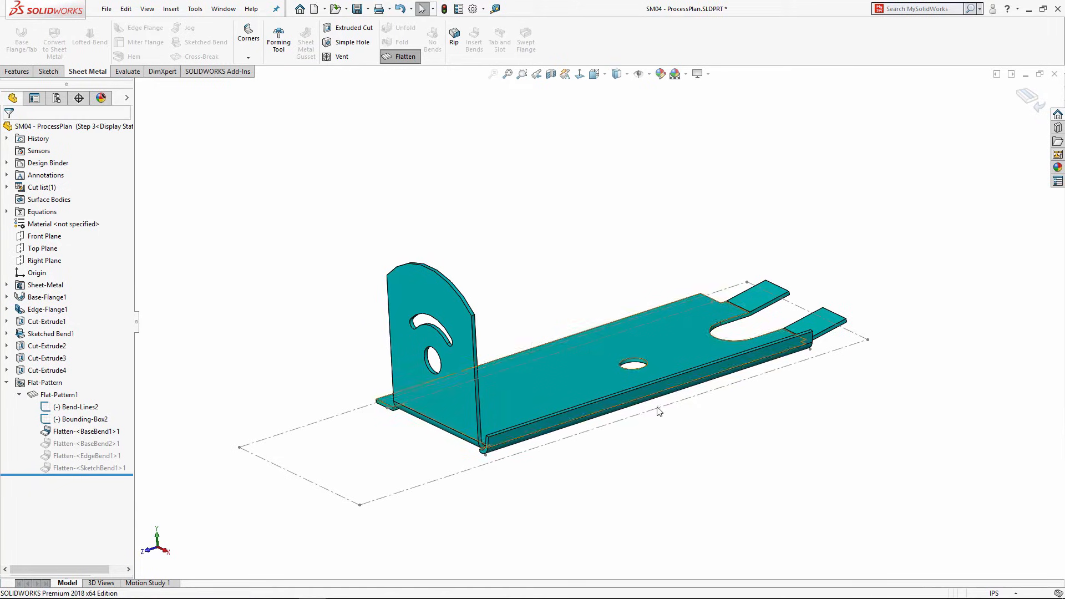
pyautogui.click(57, 98)
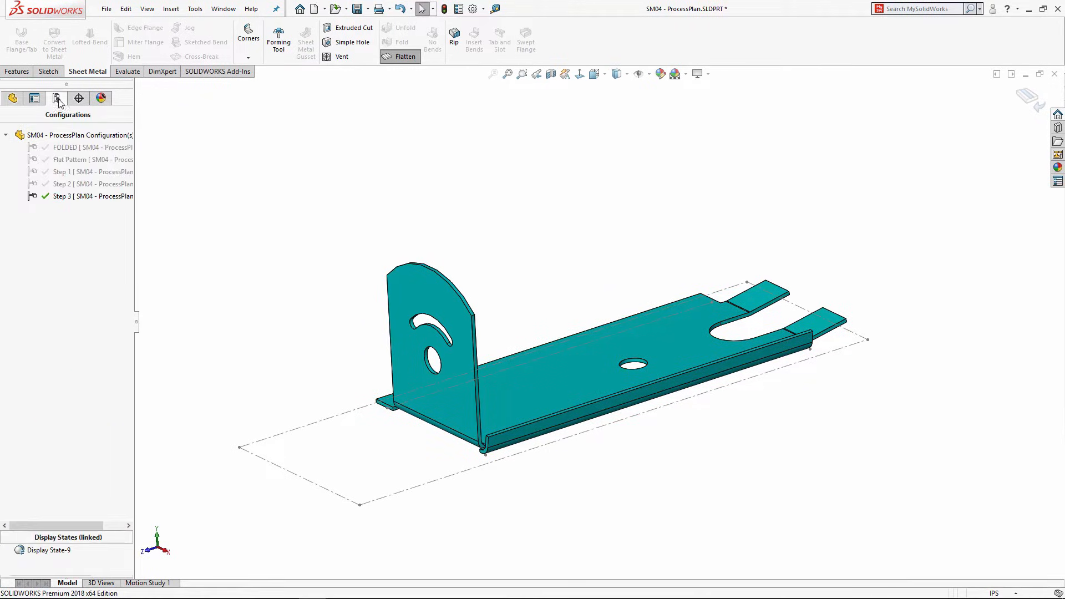
# Step: Activate the FOLDED configuration and make a drawing of the part on a B (ANSI) Landscape sheet
pyautogui.doubleClick(33, 147)
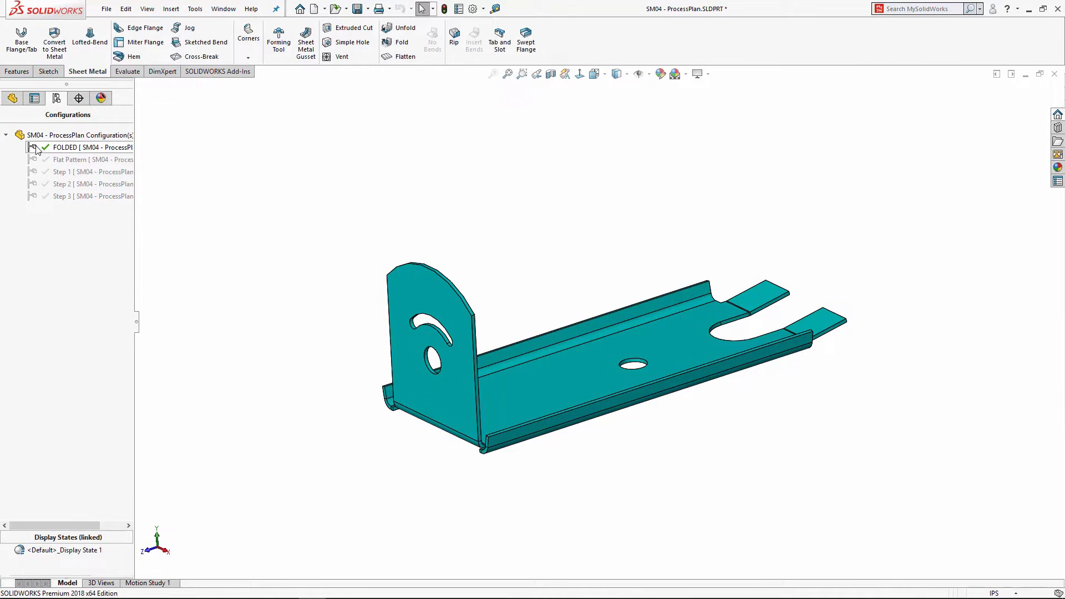
pyautogui.moveTo(407, 270); pyautogui.dragTo(404, 272, button='middle')
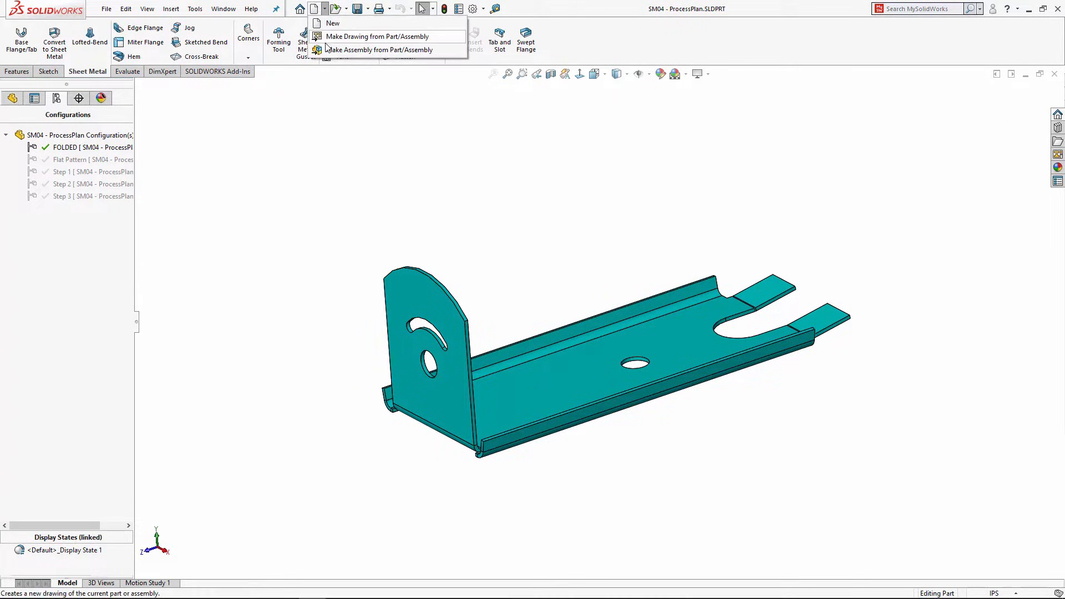
pyautogui.click(325, 9)
pyautogui.click(329, 37)
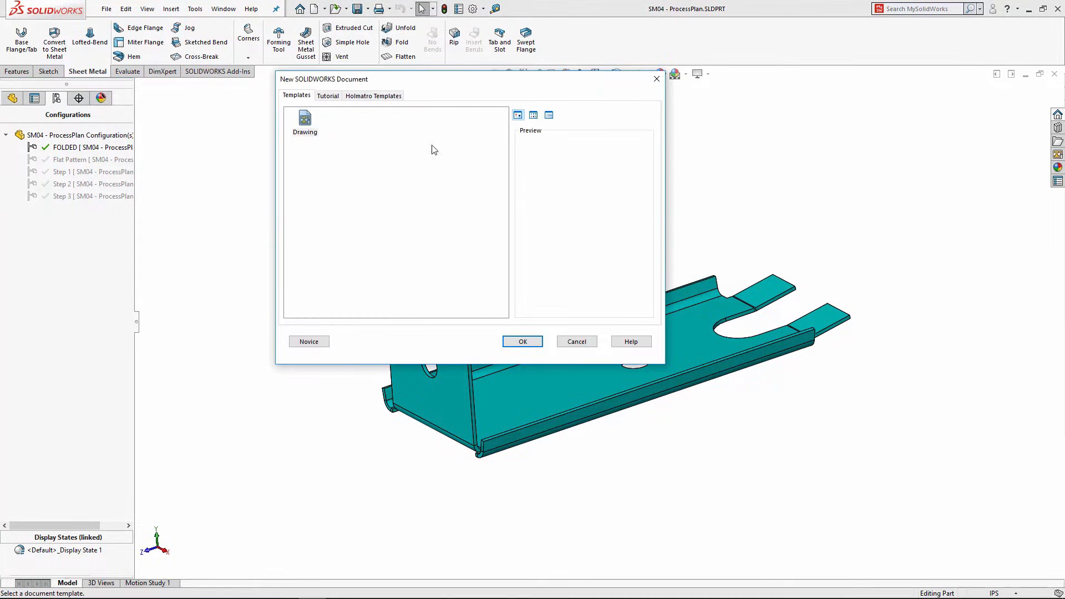
pyautogui.click(522, 342)
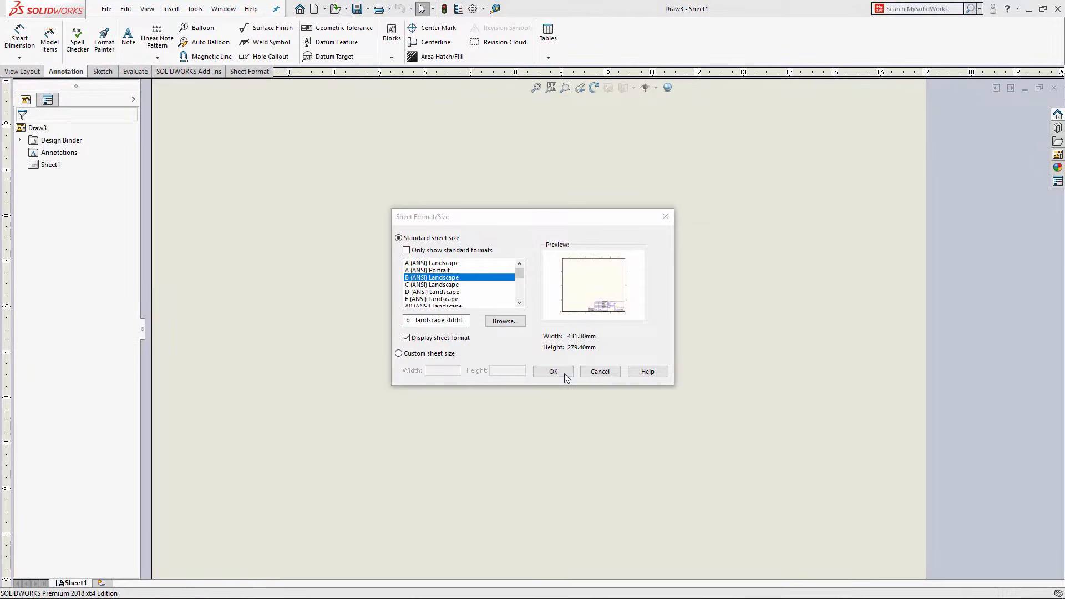
pyautogui.click(567, 378)
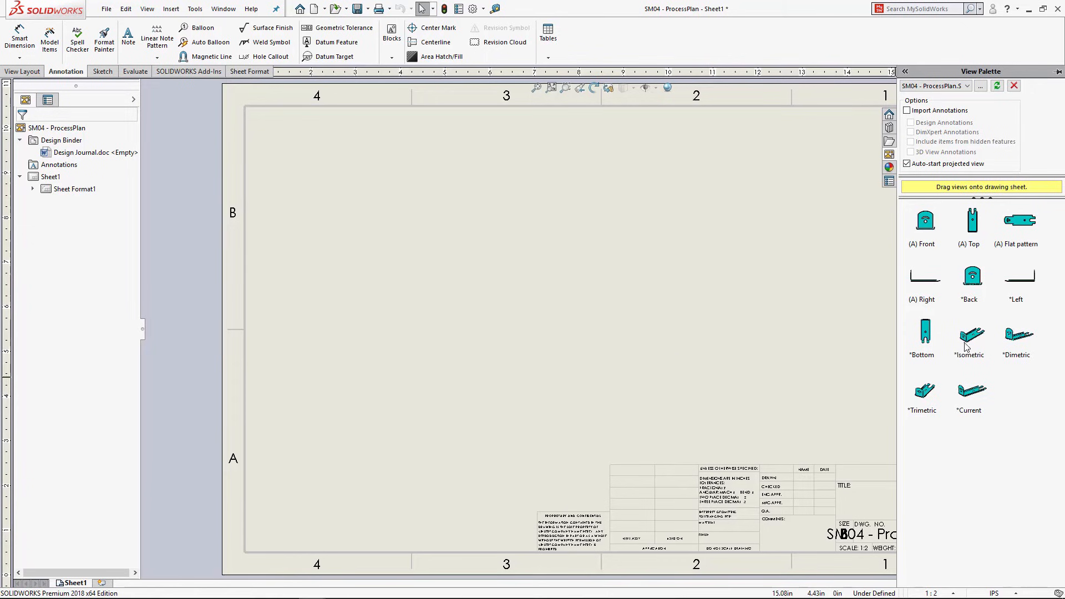
# Step: Drop an isometric view of the bracket, kept on the FOLDED configuration, onto the sheet and start a note
pyautogui.moveTo(966, 347)
pyautogui.mouseDown()
pyautogui.moveTo(715, 251)
pyautogui.moveTo(430, 251)
pyautogui.mouseUp()
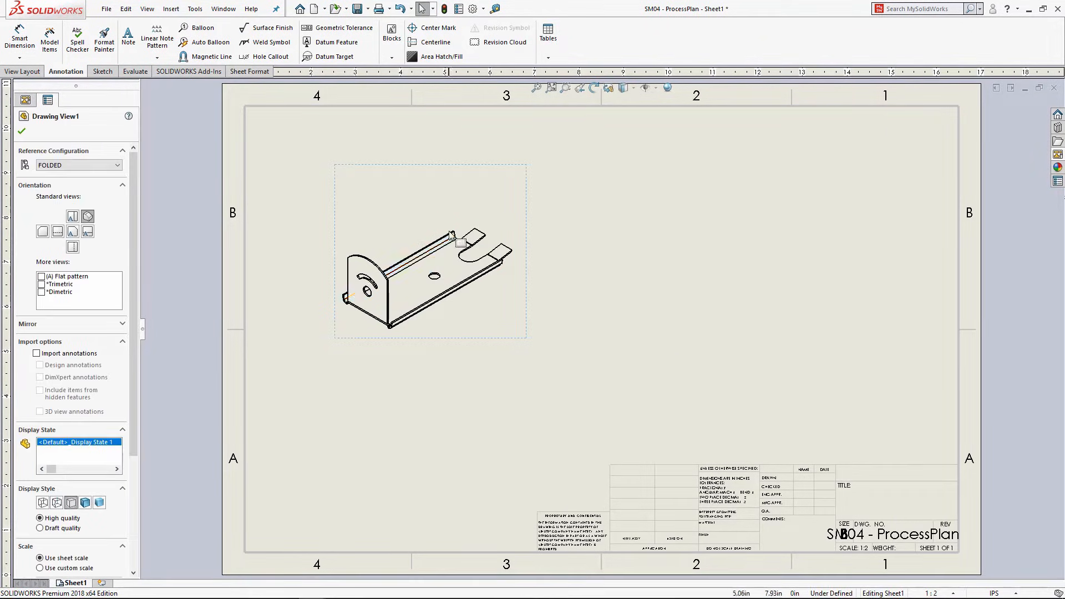
pyautogui.click(117, 165)
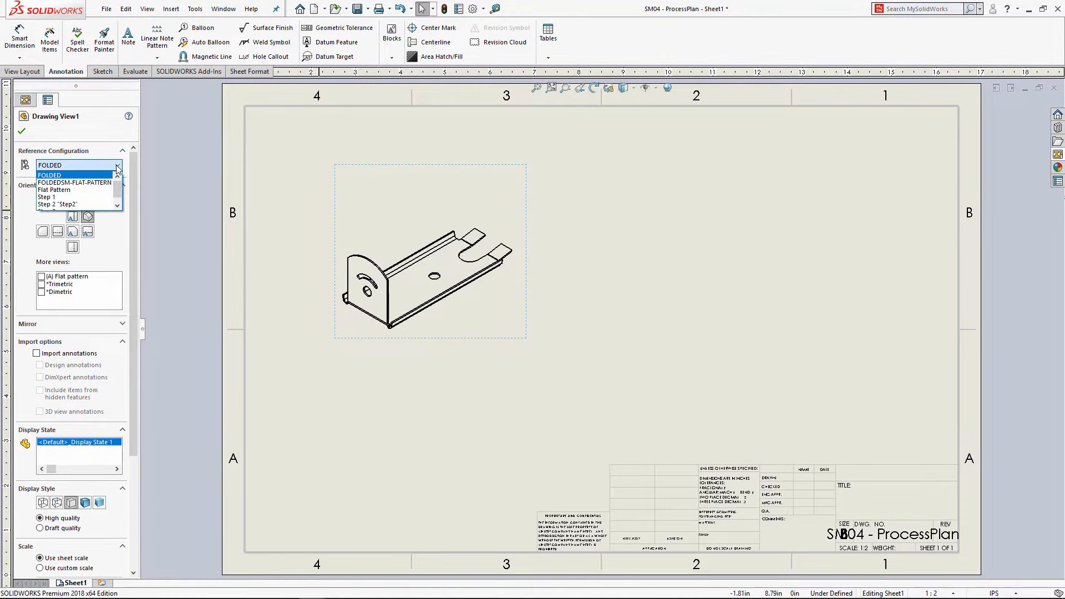
pyautogui.click(100, 134)
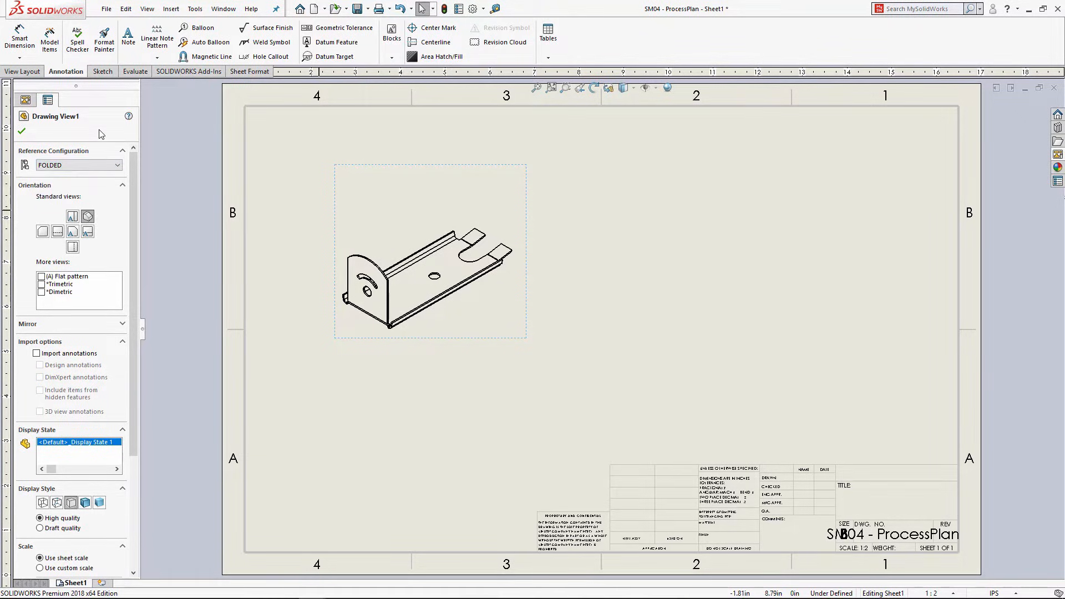
pyautogui.click(127, 37)
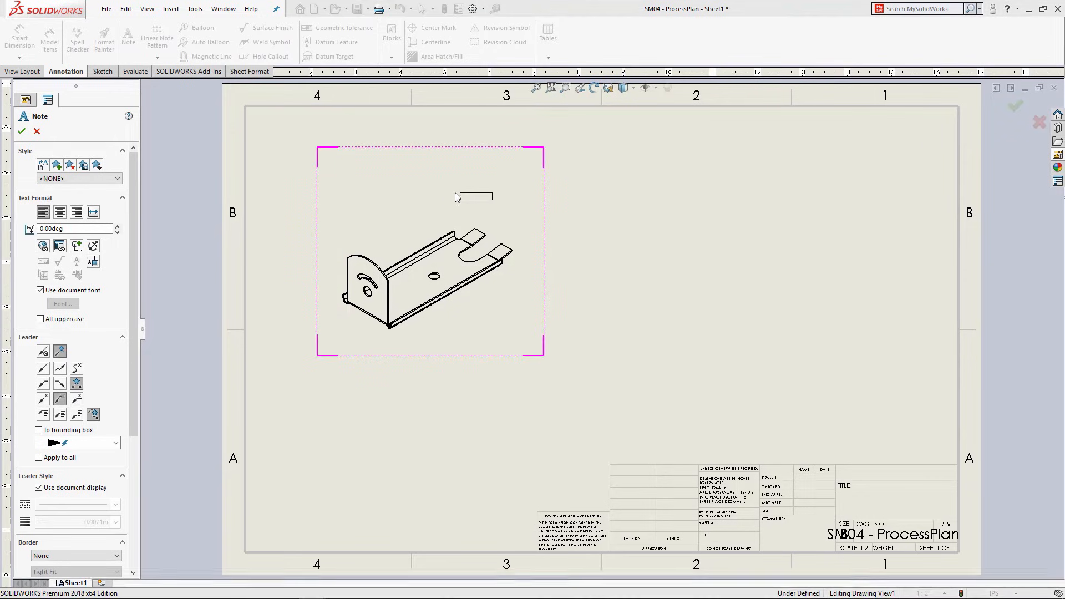
# Step: Place a note above the part view linked to the model's SW-Configuration Name, showing FOLDED
pyautogui.click(406, 211)
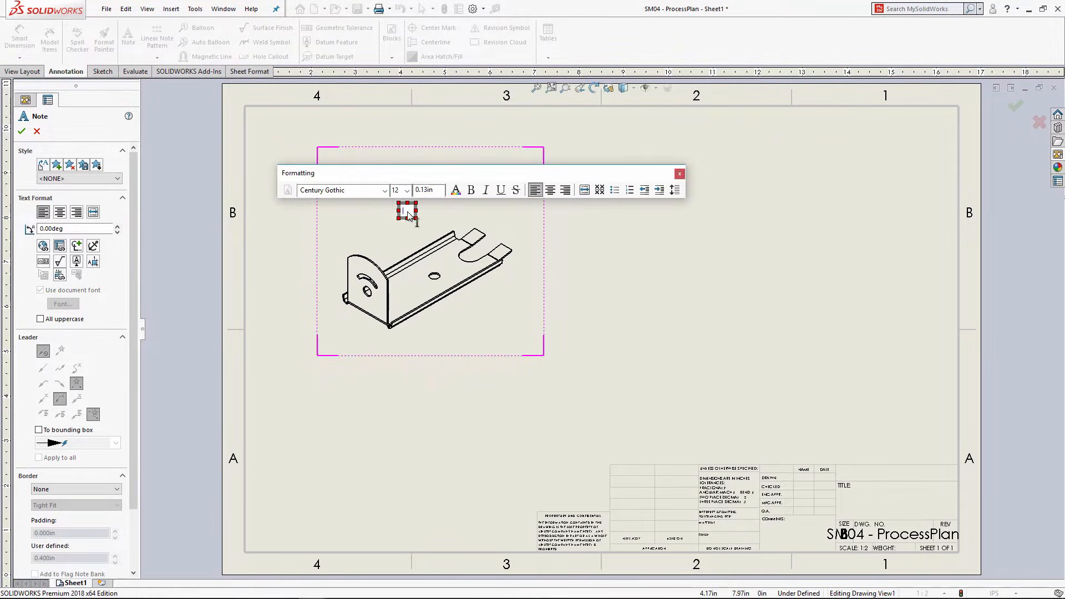
pyautogui.click(60, 246)
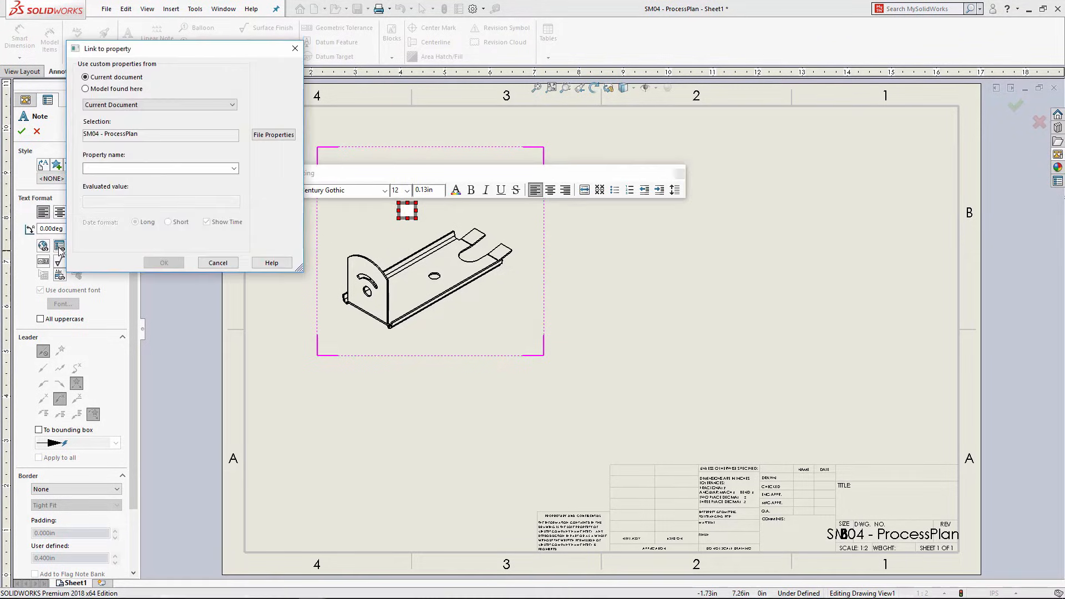
pyautogui.click(147, 108)
pyautogui.click(117, 91)
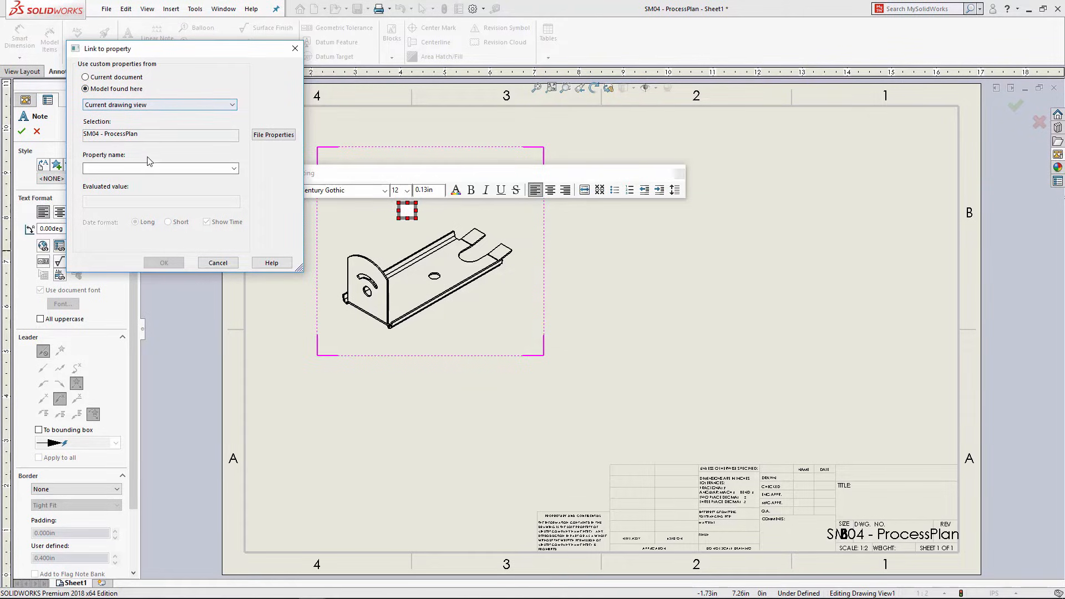
pyautogui.click(232, 170)
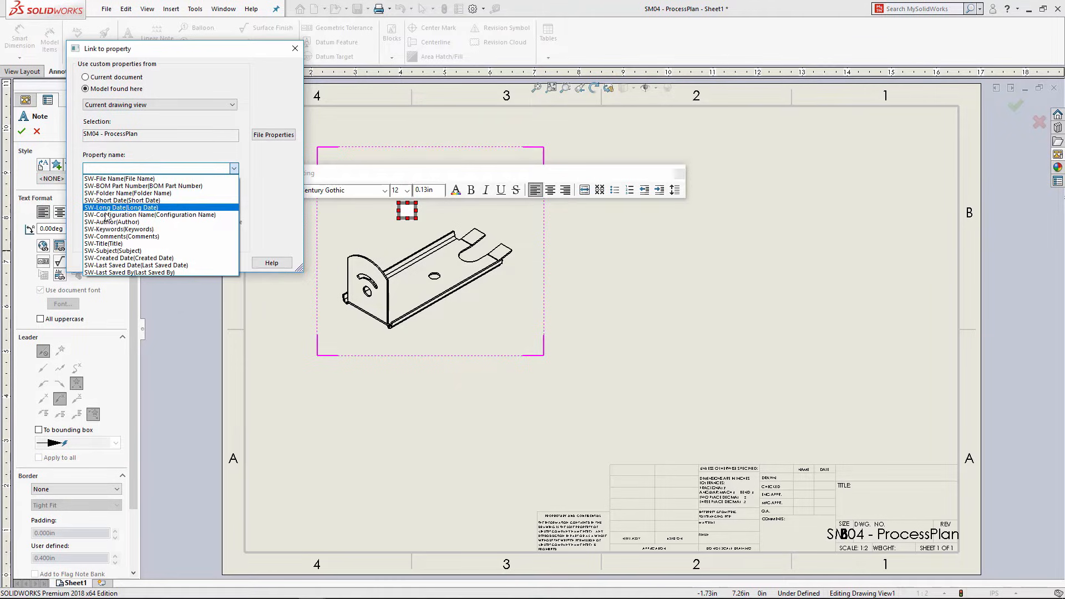
pyautogui.click(106, 215)
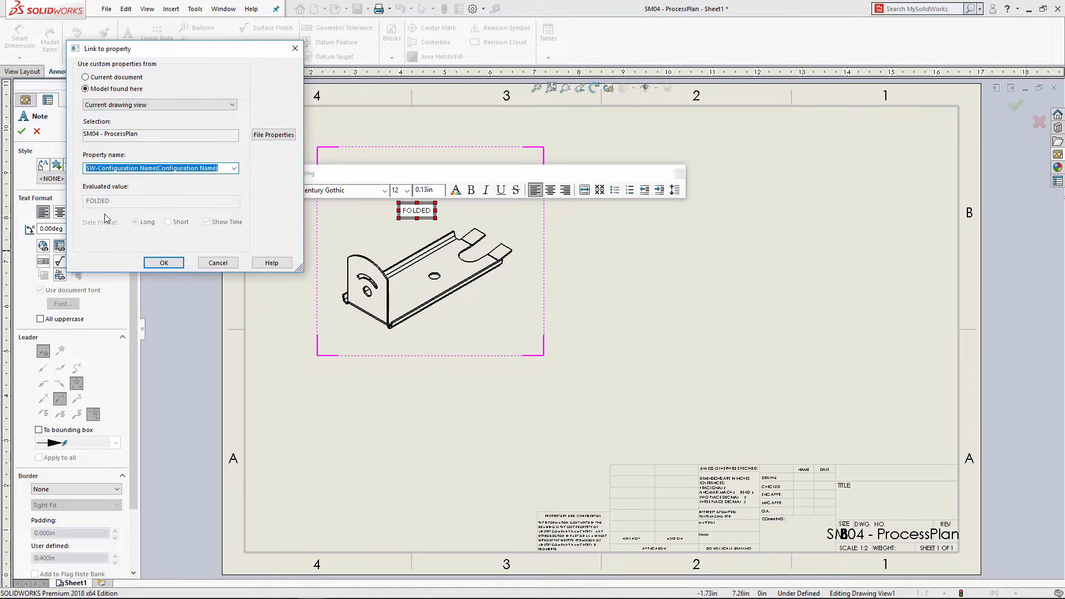
pyautogui.click(163, 263)
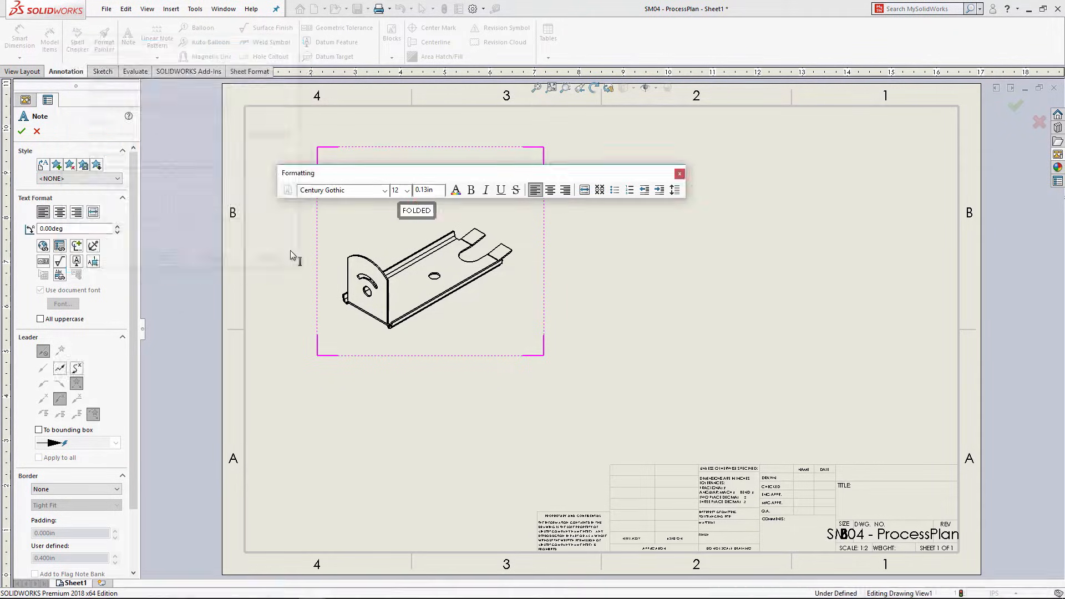
pyautogui.click(617, 355)
pyautogui.press('Escape')
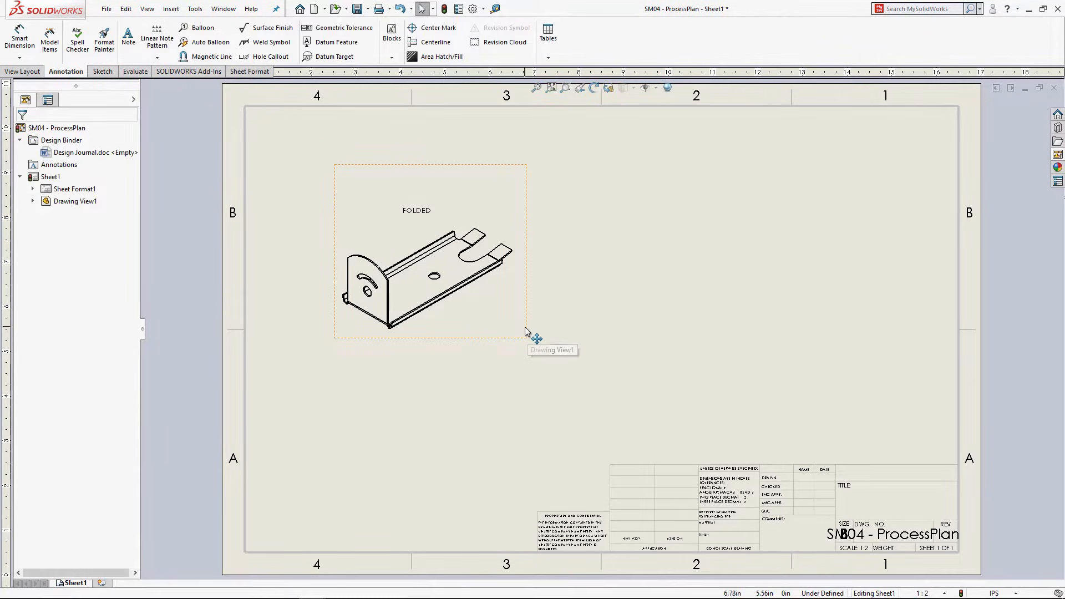
pyautogui.click(526, 331)
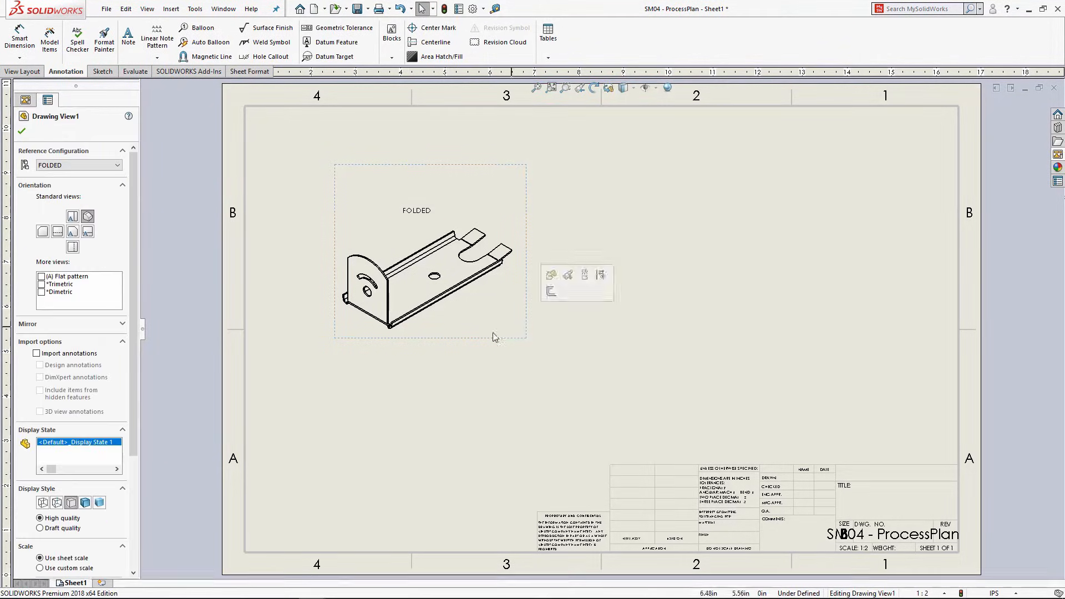
# Step: Display the folded view Shaded With Edges and move it to the sheet's lower right
pyautogui.click(86, 505)
pyautogui.moveTo(460, 339)
pyautogui.mouseDown()
pyautogui.moveTo(856, 345)
pyautogui.moveTo(893, 299)
pyautogui.moveTo(883, 276)
pyautogui.moveTo(861, 436)
pyautogui.mouseUp()
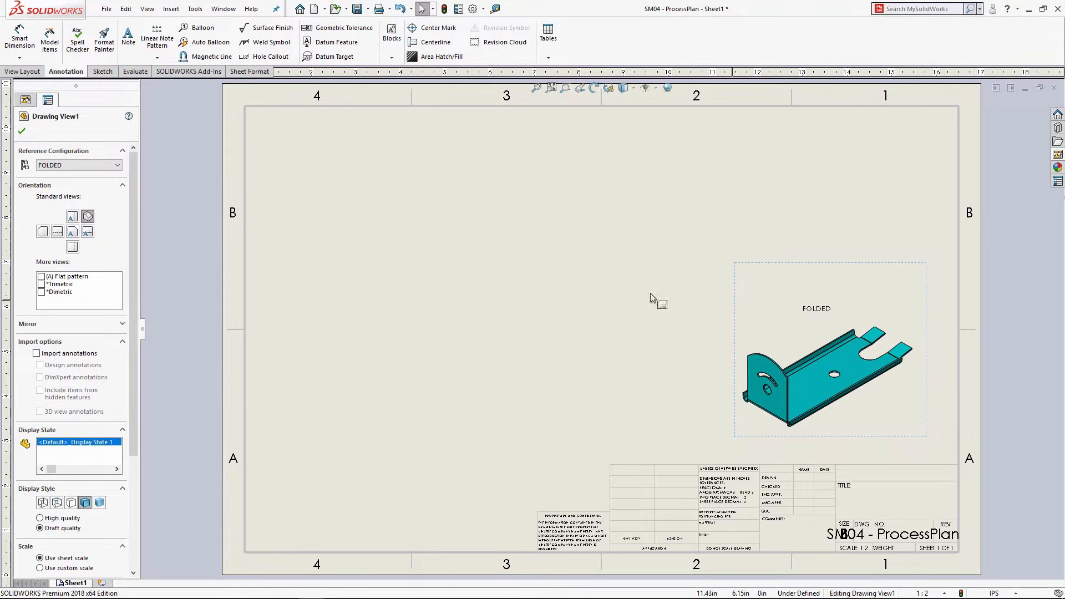
pyautogui.click(325, 185)
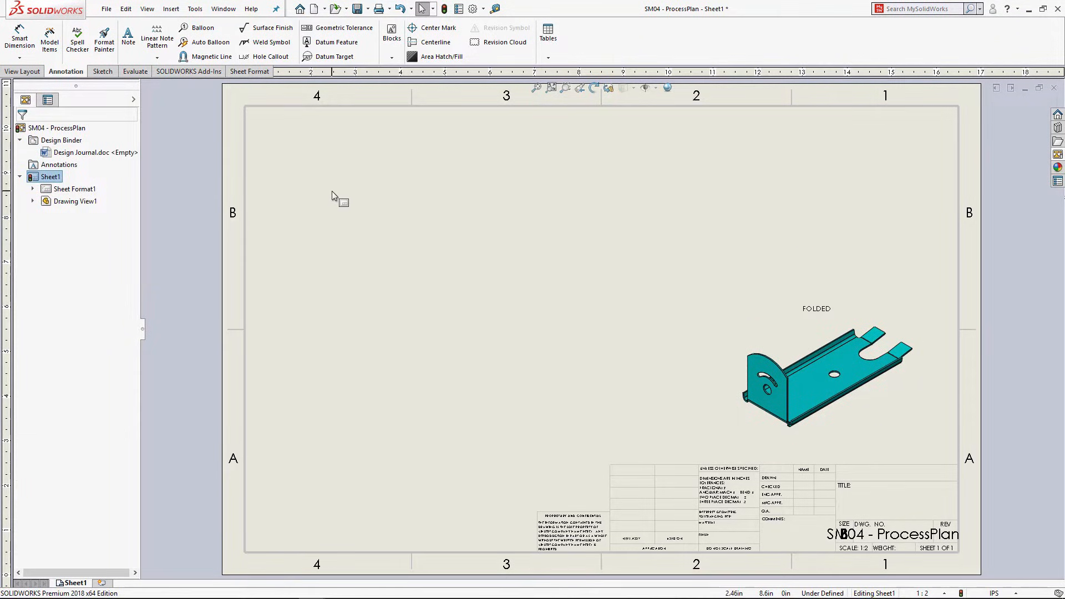
# Step: Paste three copies of the folded view across the top: upper left, top middle, upper right
pyautogui.hotkey('ctrl', 'v')
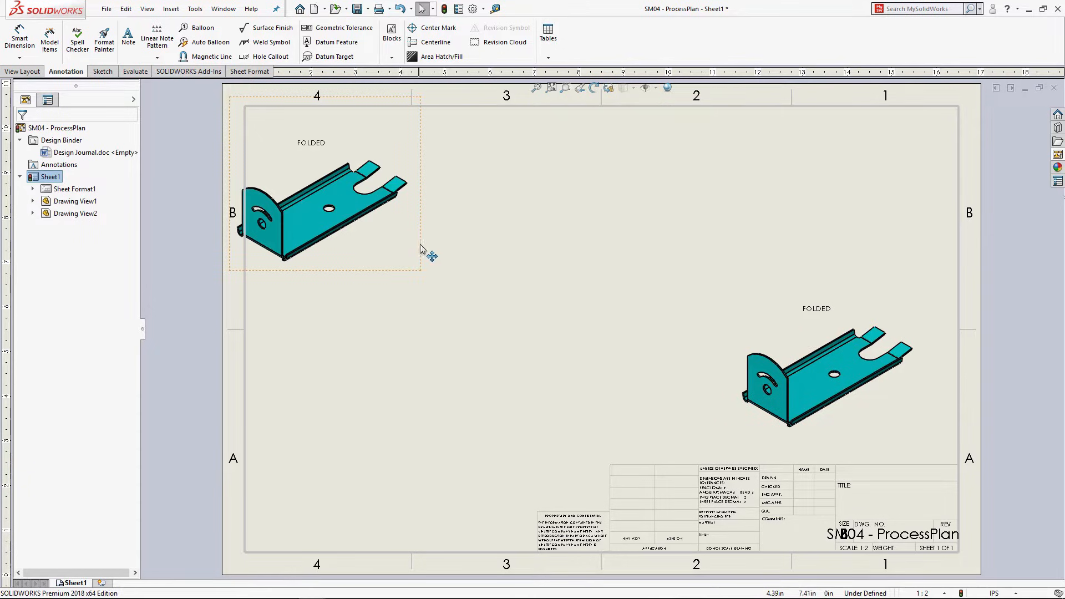
pyautogui.moveTo(420, 247); pyautogui.dragTo(457, 273)
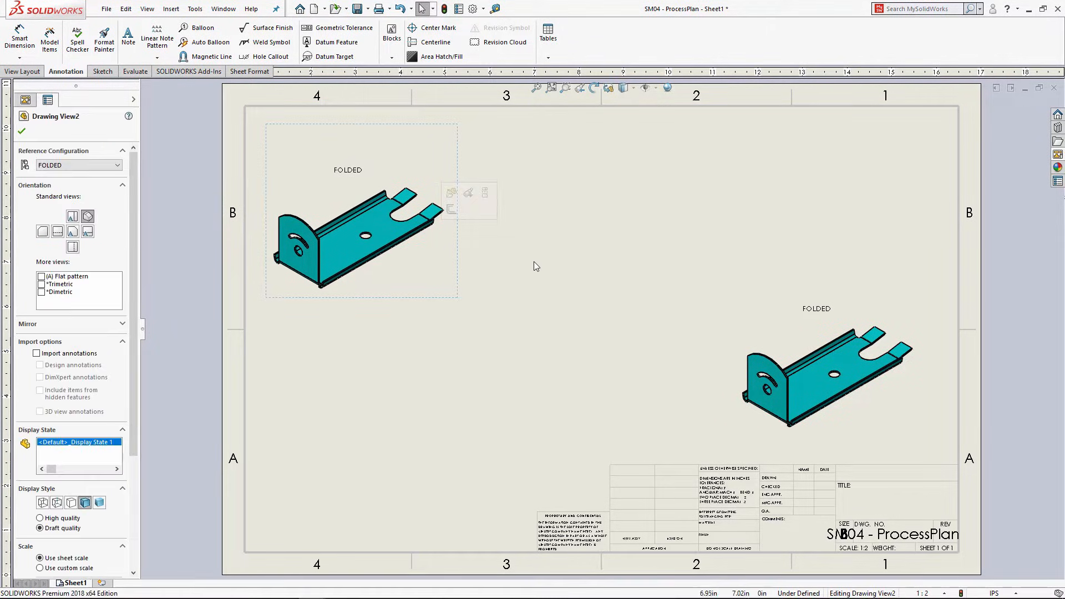
pyautogui.click(556, 264)
pyautogui.hotkey('ctrl', 'v')
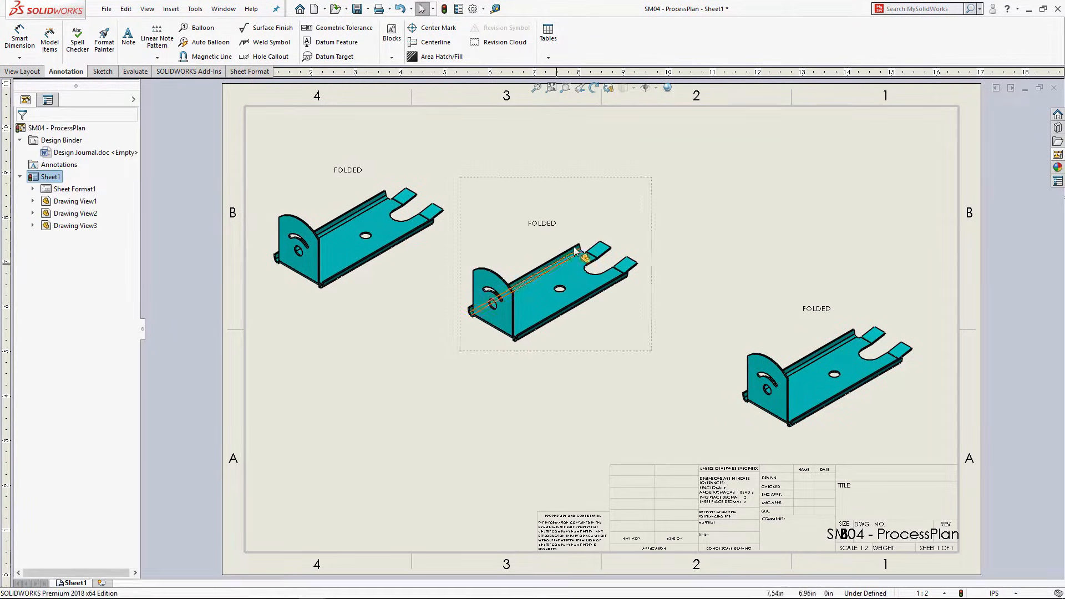
pyautogui.moveTo(596, 179); pyautogui.dragTo(614, 124)
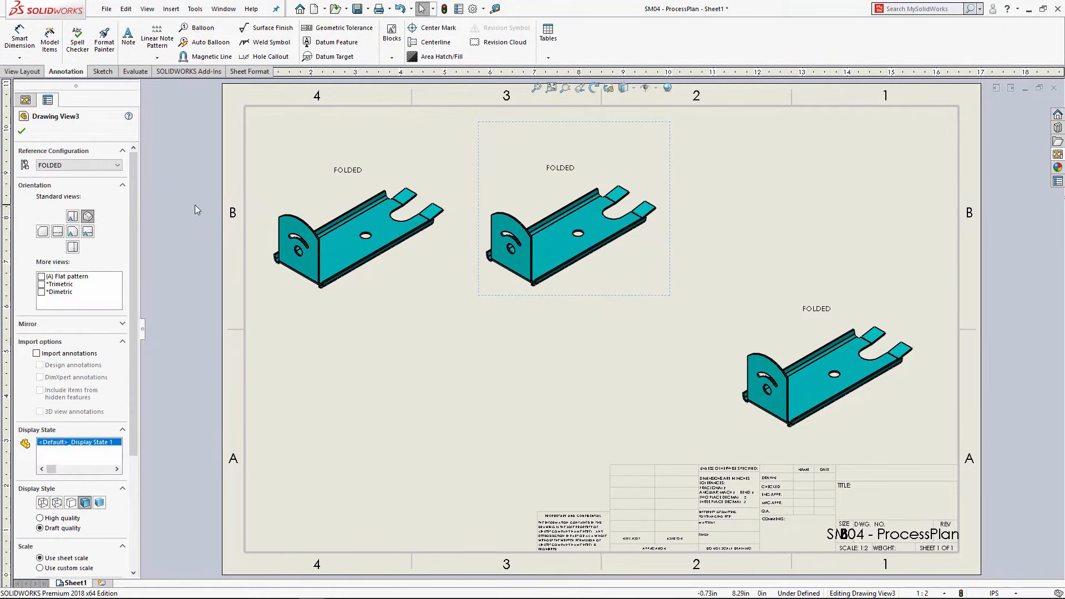
pyautogui.click(750, 199)
pyautogui.hotkey('ctrl', 'v')
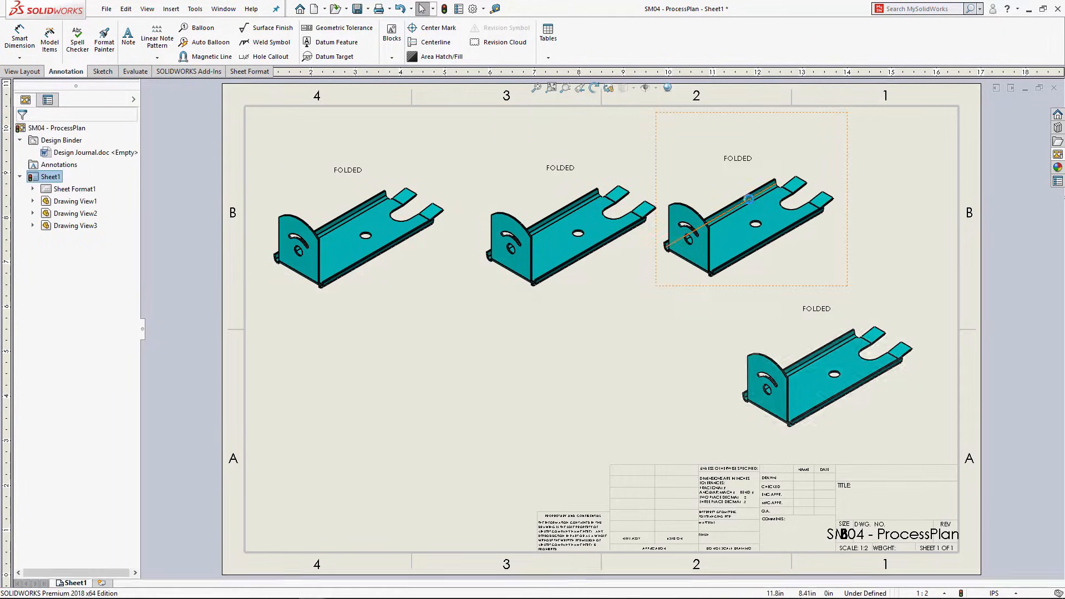
pyautogui.moveTo(765, 118); pyautogui.dragTo(828, 130)
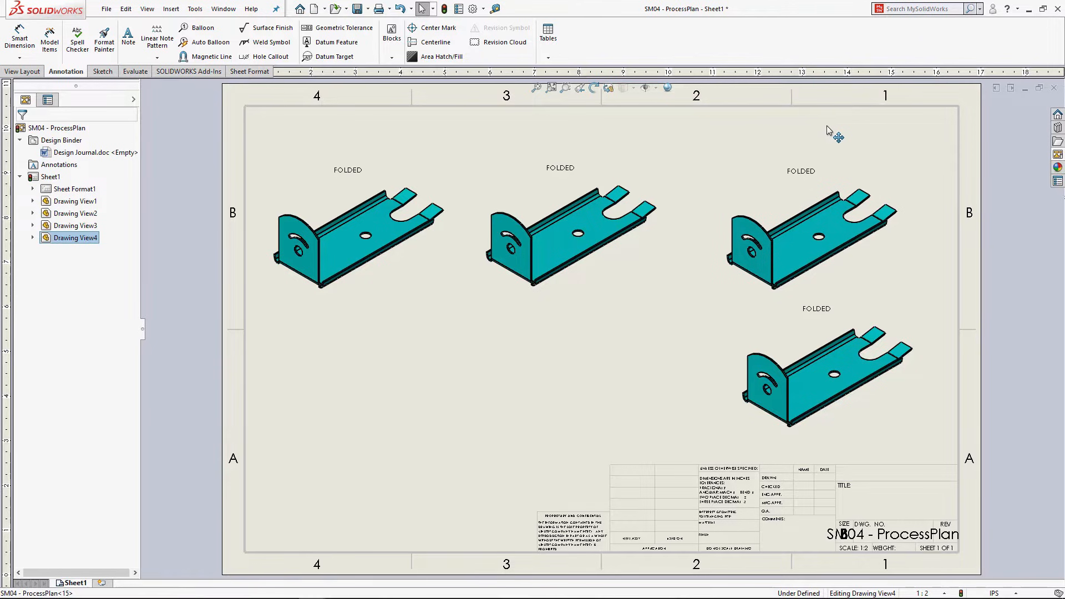
pyautogui.click(343, 135)
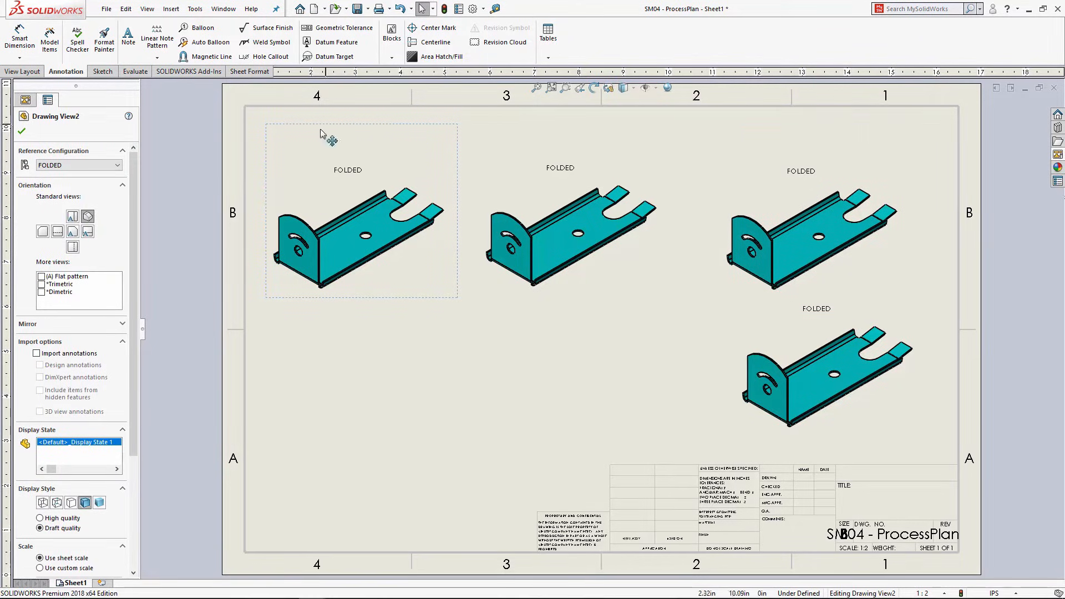
pyautogui.click(86, 165)
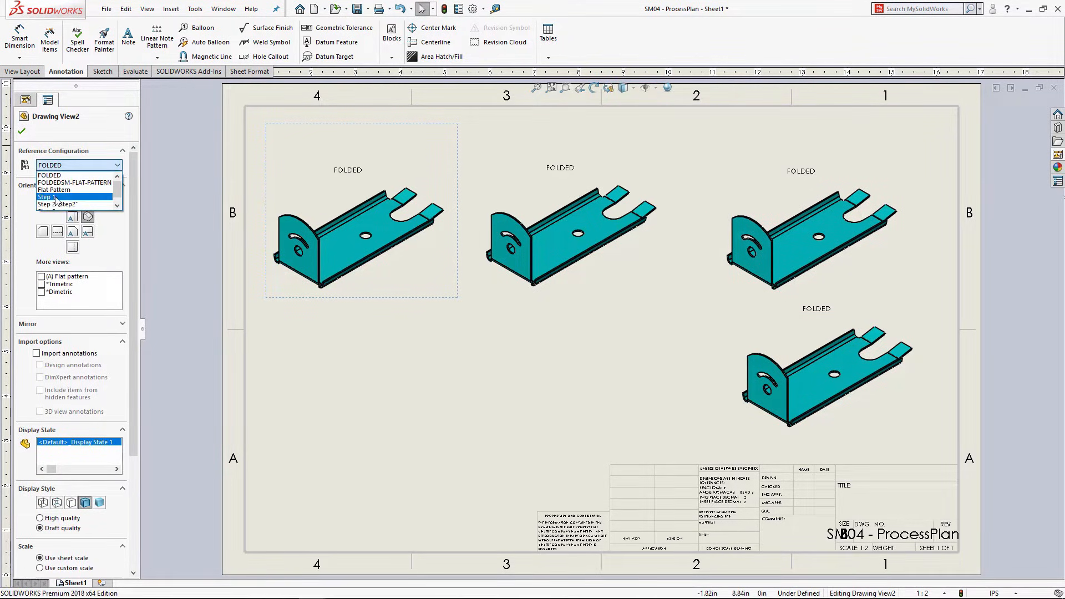
# Step: Set the top-left view to Flat Pattern and the middle view to Step 1, aligned side by side
pyautogui.click(58, 191)
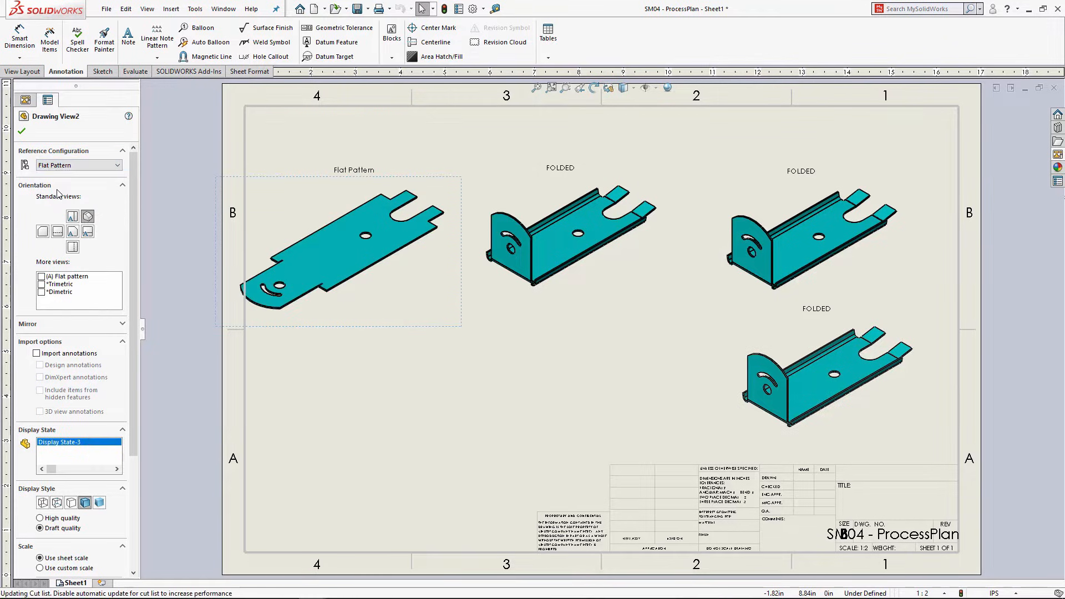
pyautogui.moveTo(294, 175); pyautogui.dragTo(336, 129)
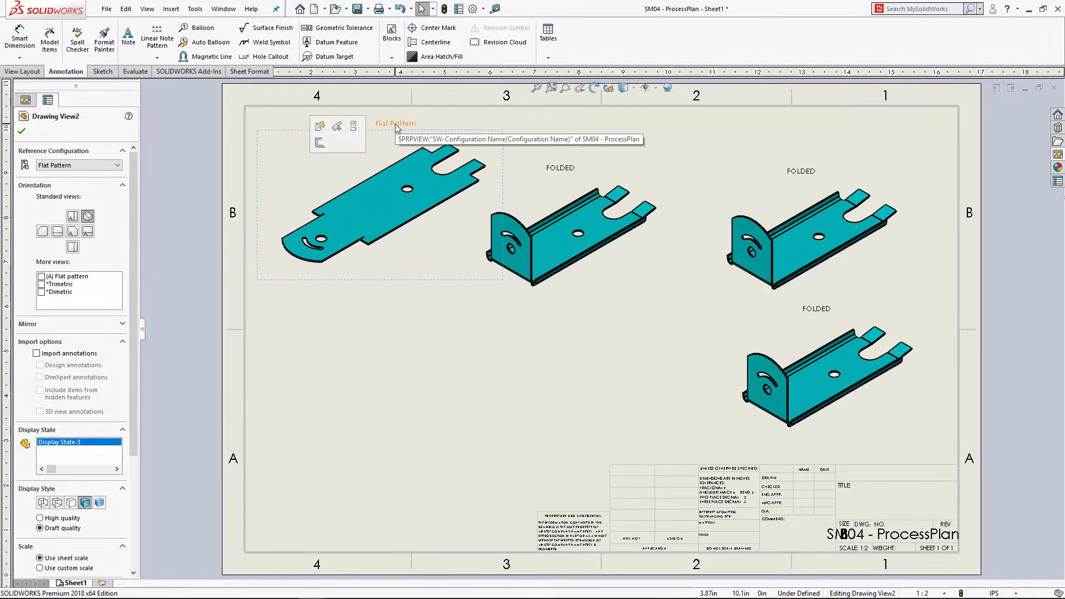
pyautogui.click(656, 146)
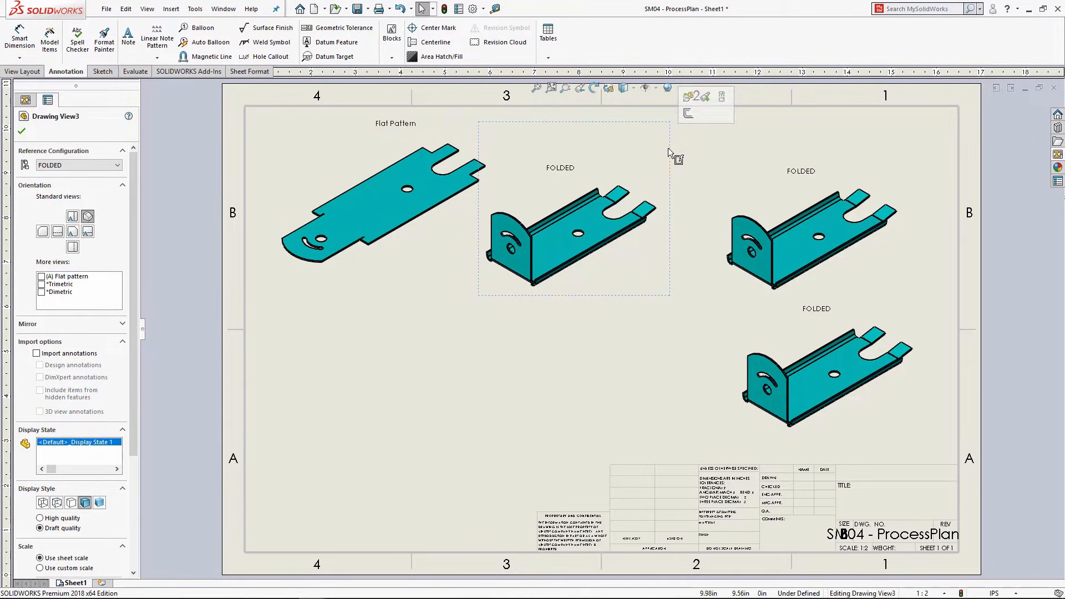
pyautogui.click(92, 165)
pyautogui.click(78, 194)
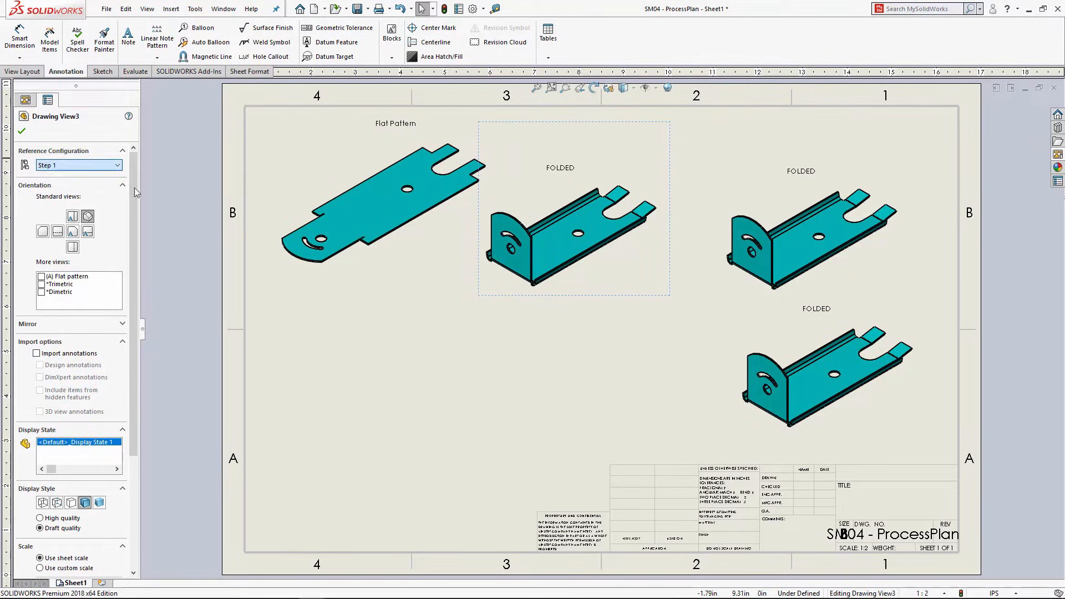
pyautogui.moveTo(661, 174); pyautogui.dragTo(684, 134)
# Step: Set the top-right view's configuration to Step 2
pyautogui.click(809, 145)
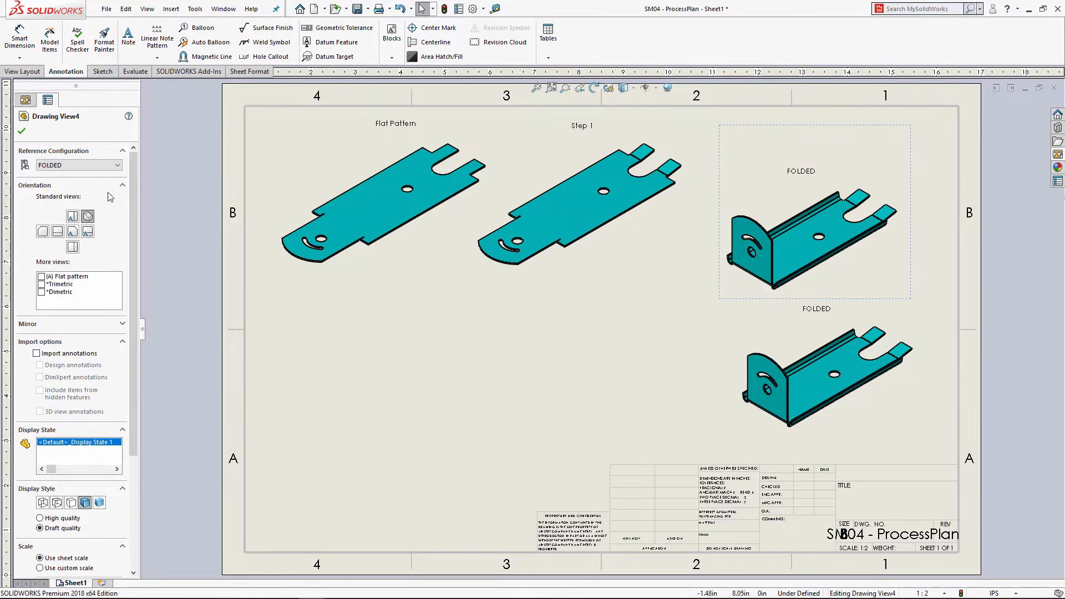
pyautogui.click(92, 166)
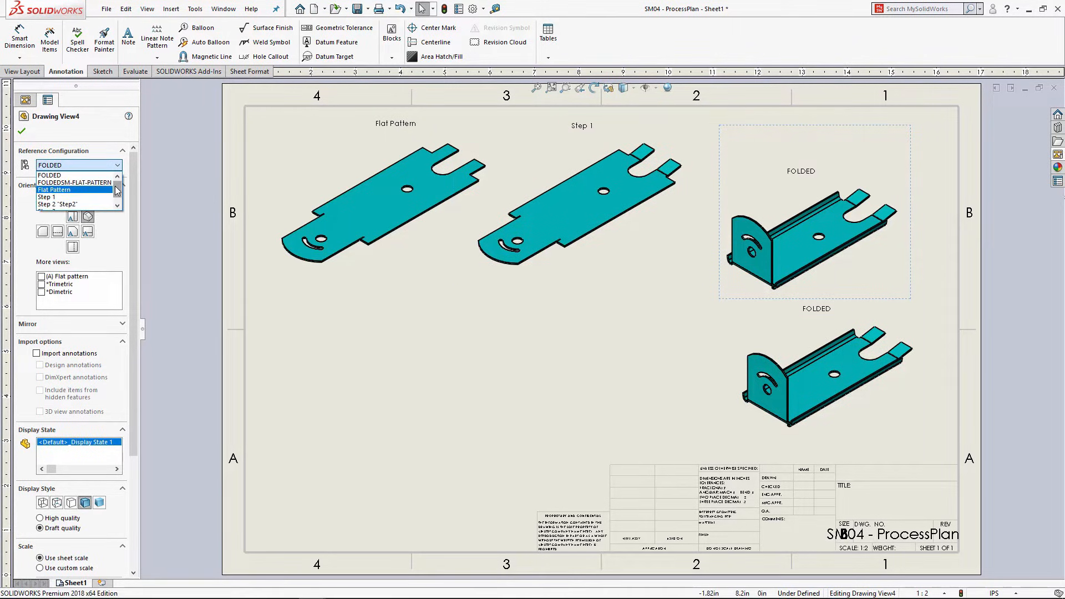
pyautogui.moveTo(117, 188); pyautogui.dragTo(116, 194)
pyautogui.click(69, 197)
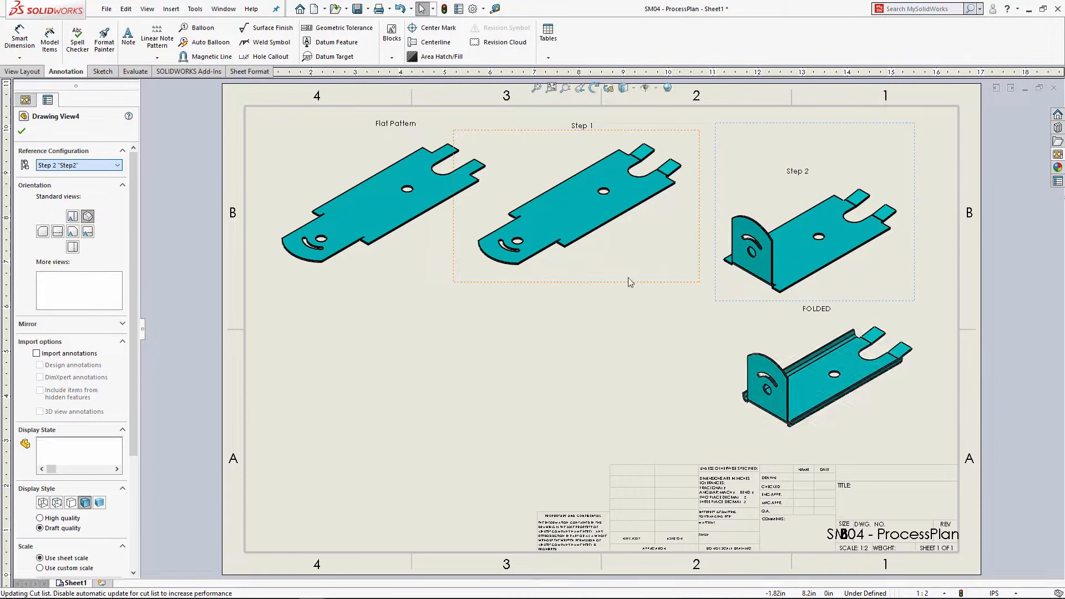
pyautogui.click(313, 415)
# Step: Paste another FOLDED view set to Step 3 and line it up with the FOLDED view below
pyautogui.hotkey('ctrl', 'v')
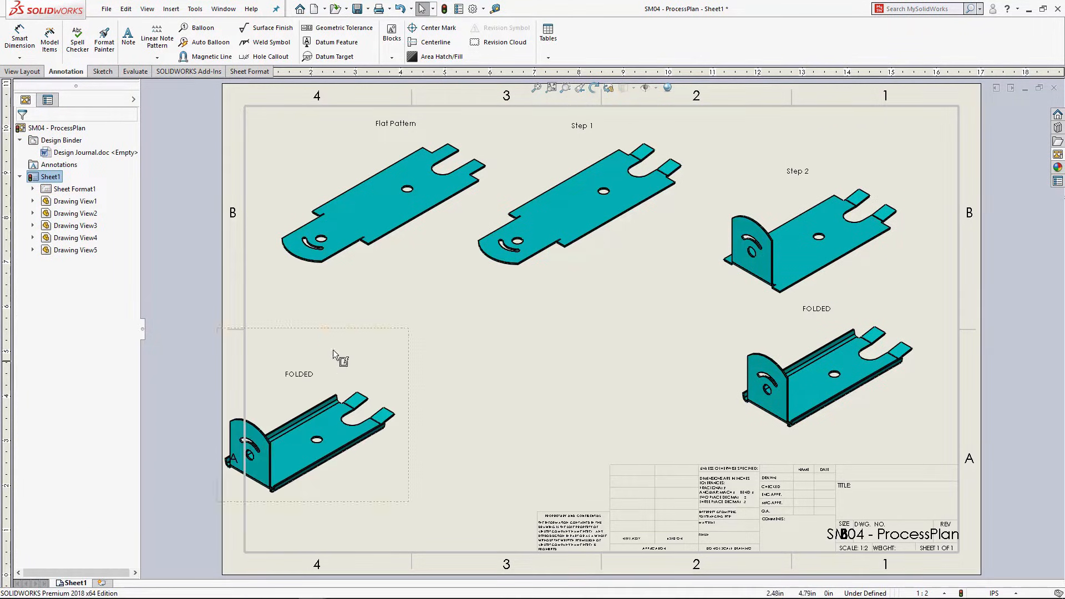
pyautogui.moveTo(359, 329)
pyautogui.mouseDown()
pyautogui.moveTo(394, 317)
pyautogui.moveTo(383, 317)
pyautogui.mouseUp()
pyautogui.click(78, 165)
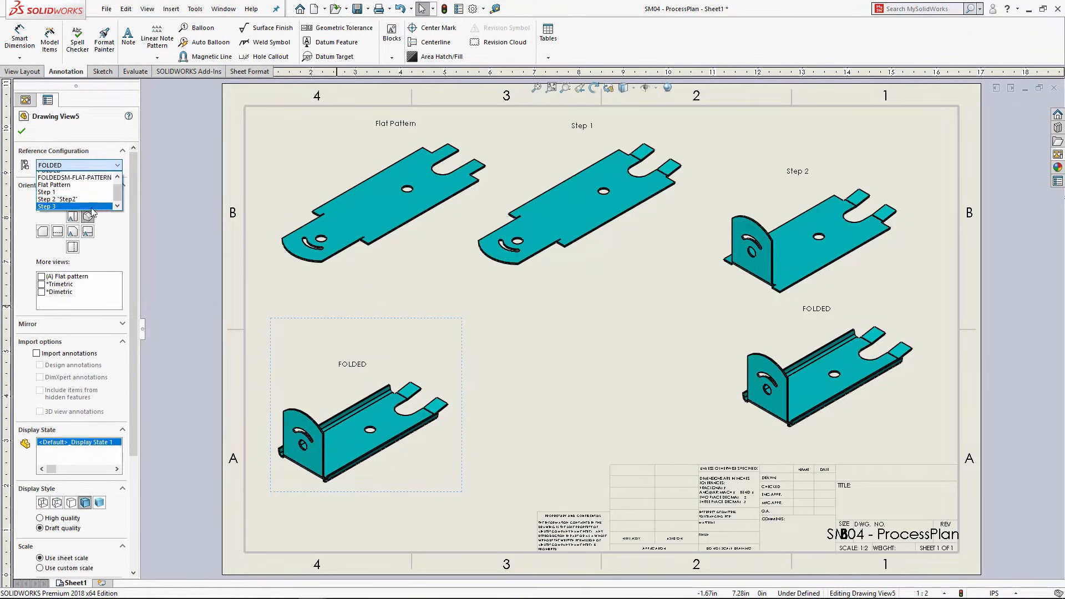
pyautogui.click(81, 204)
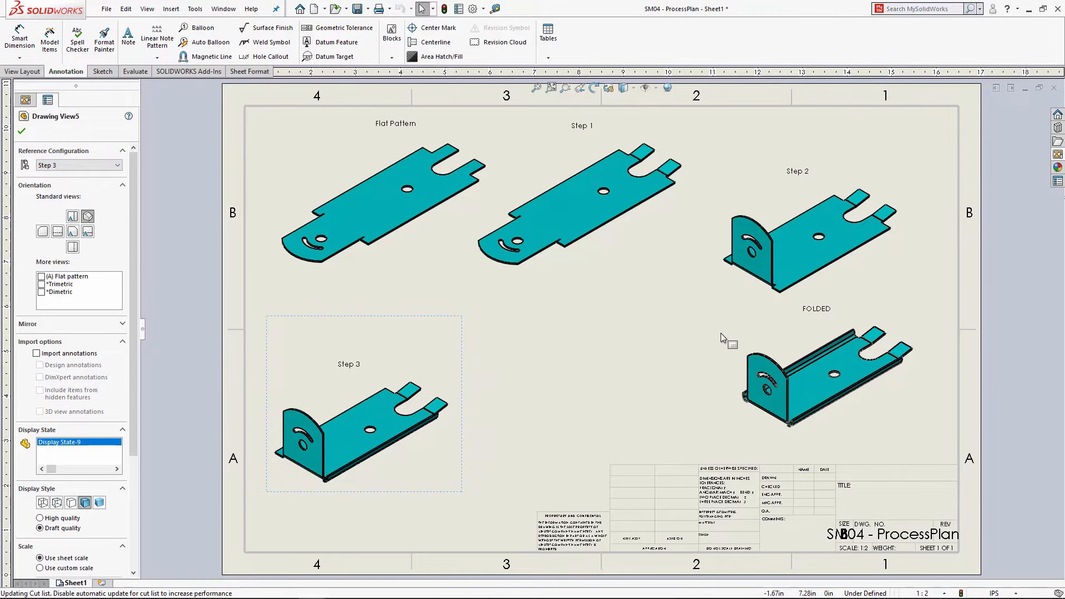
pyautogui.moveTo(742, 336)
pyautogui.mouseDown()
pyautogui.moveTo(554, 391)
pyautogui.moveTo(471, 388)
pyautogui.mouseUp()
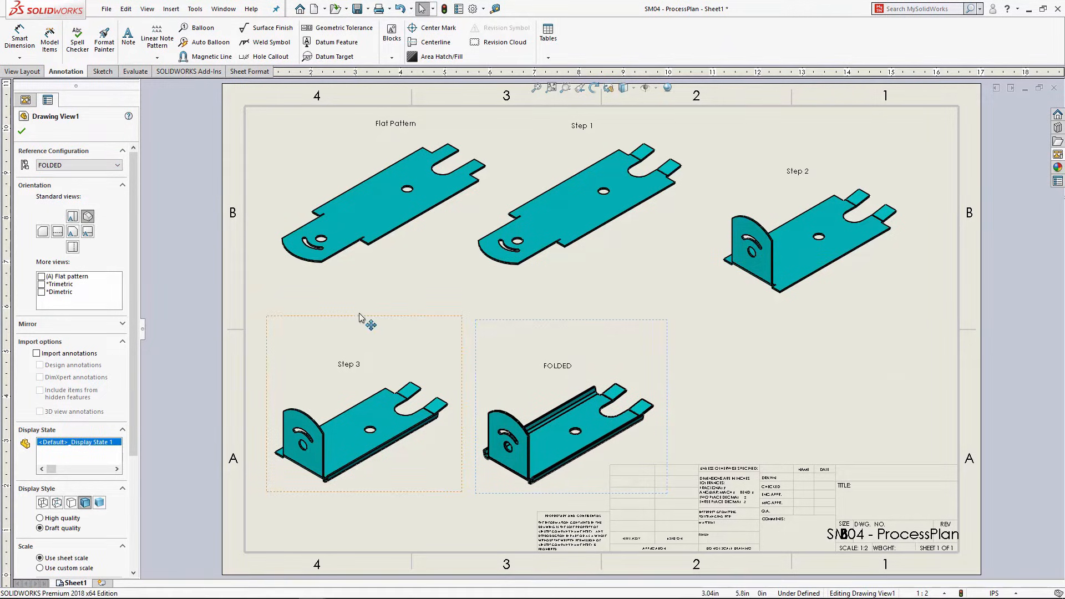
pyautogui.moveTo(358, 317); pyautogui.dragTo(361, 307)
pyautogui.moveTo(559, 325); pyautogui.dragTo(559, 314)
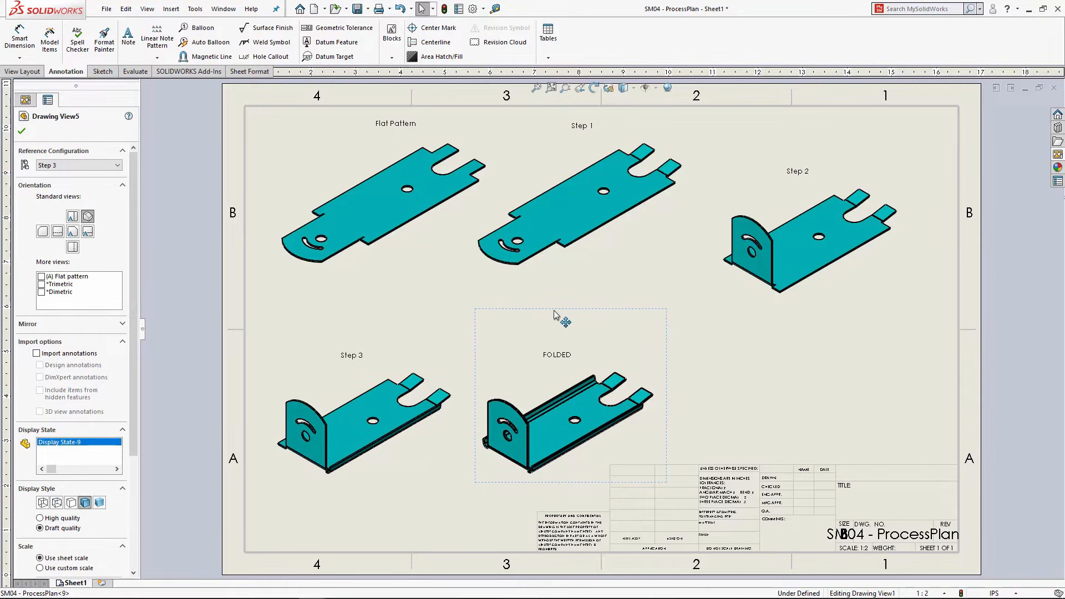
pyautogui.click(727, 355)
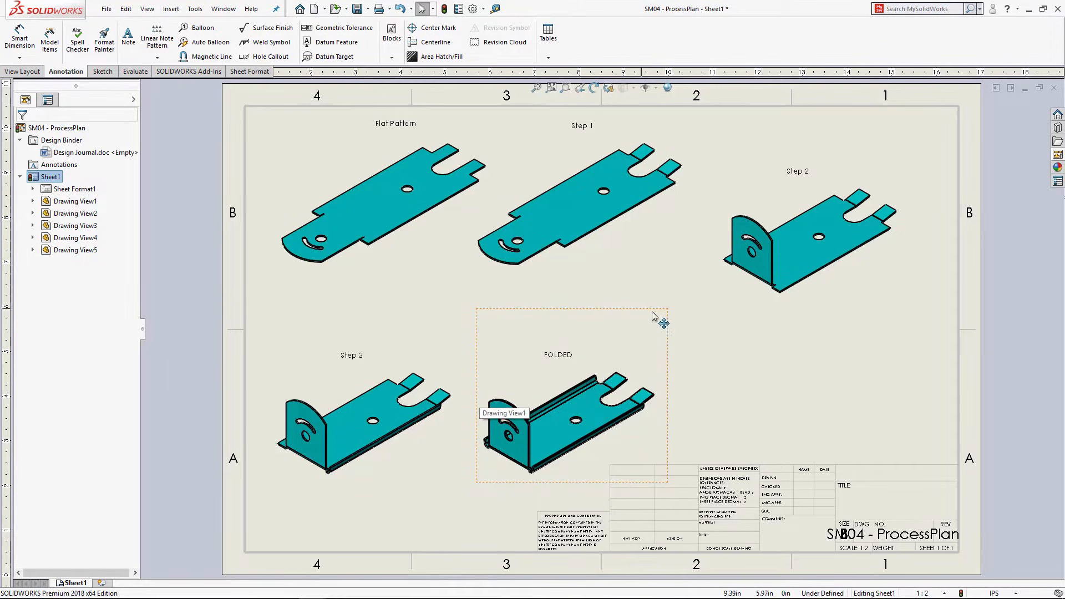
# Step: Close all open documents without saving changes
pyautogui.click(224, 10)
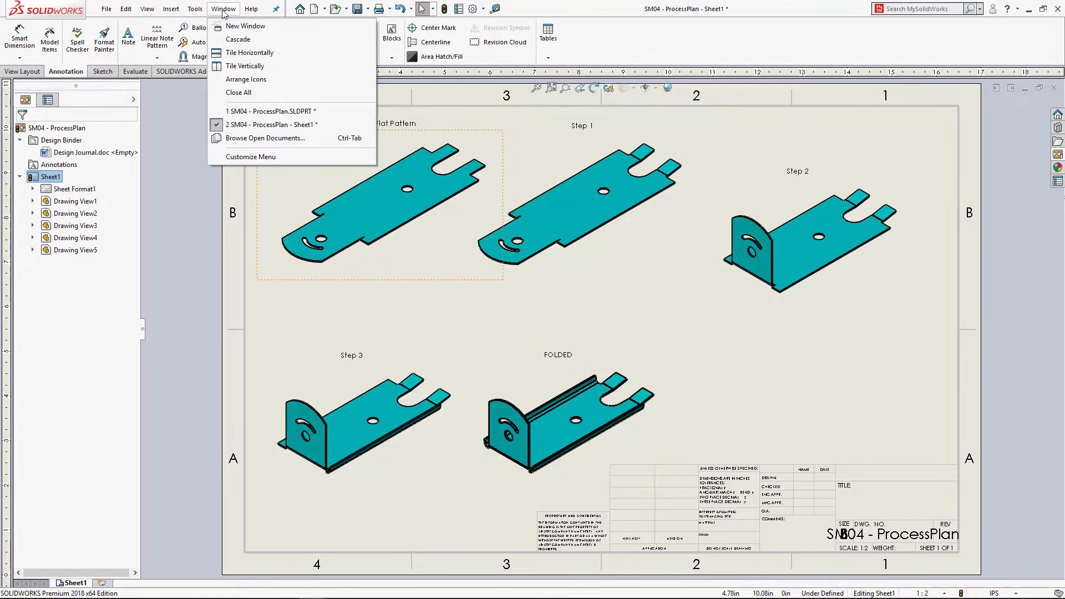
pyautogui.click(247, 91)
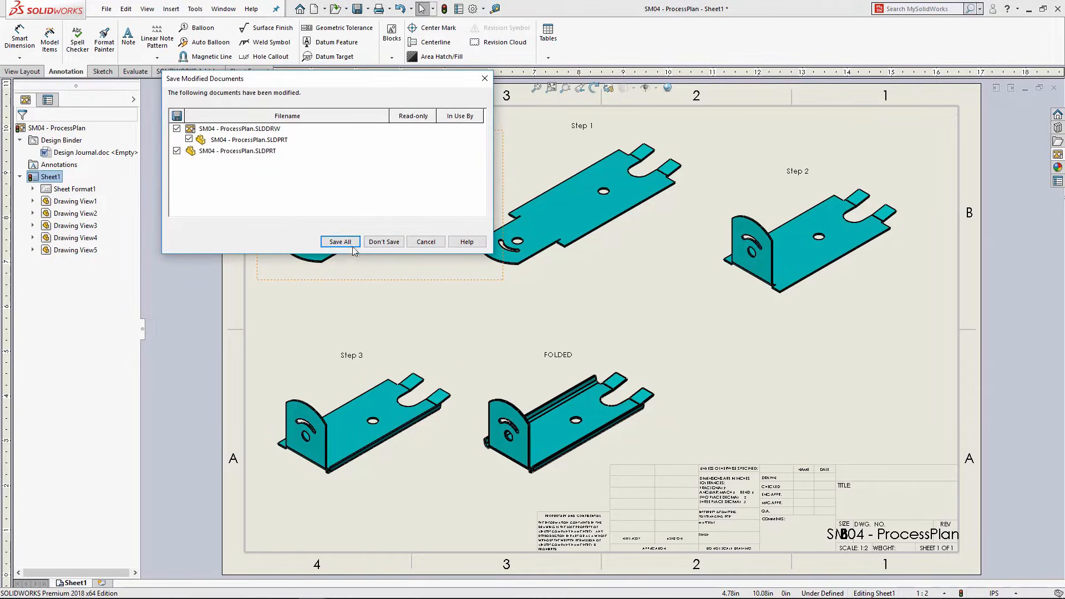
pyautogui.click(384, 242)
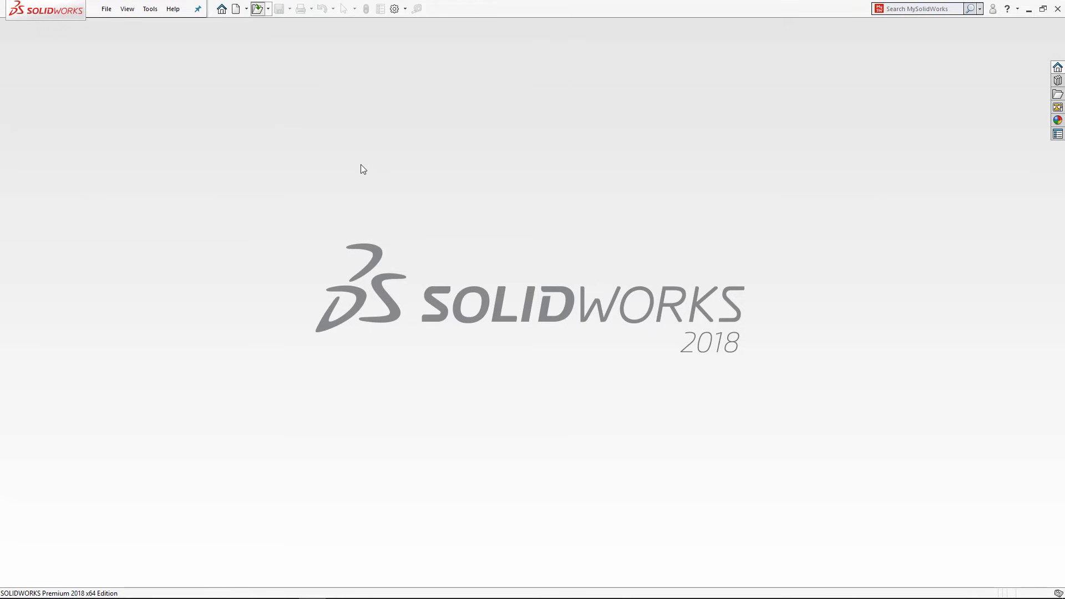
# Step: Open the part SM05 - Gusset and Louvre.SLDPRT
pyautogui.hotkey('ctrl', 'o')
pyautogui.scroll(-3, 563, 308)
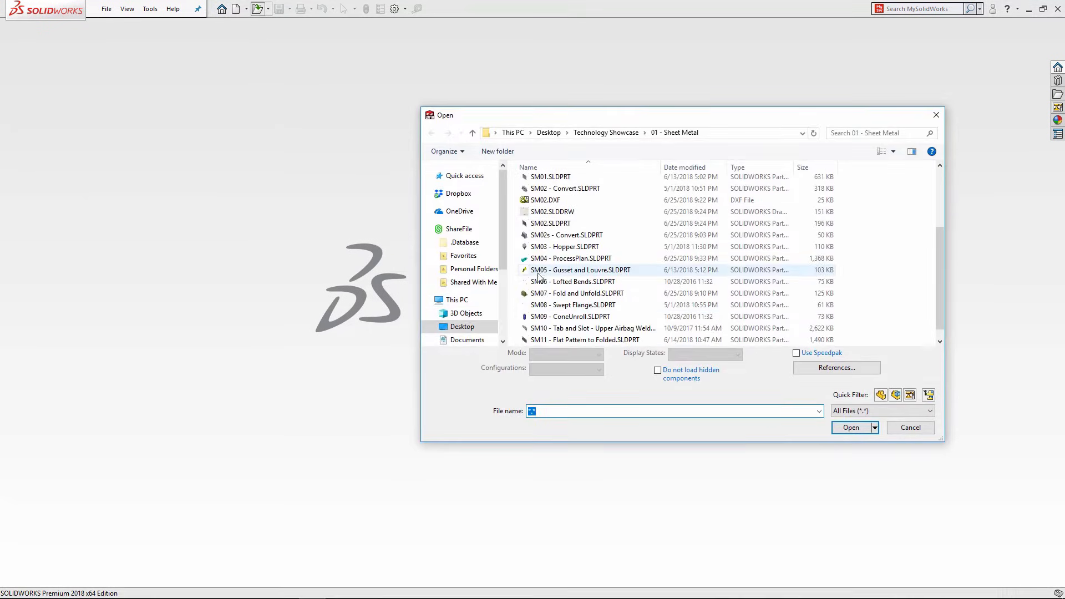
pyautogui.click(546, 271)
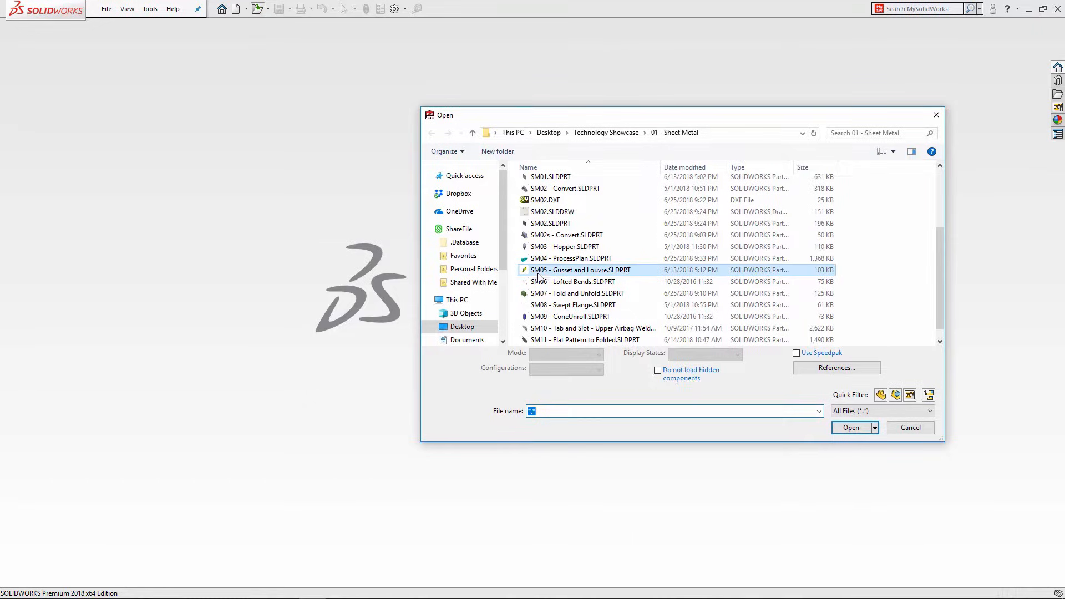
pyautogui.click(853, 421)
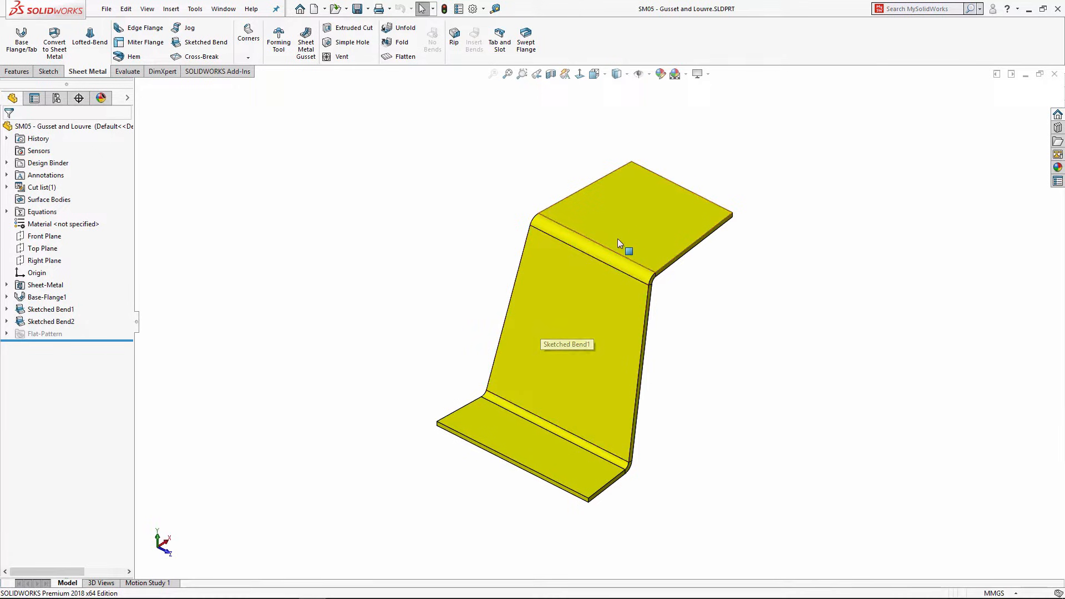
# Step: Open the louvers folder under forming tools in the Design Library
pyautogui.scroll(-2, 633, 253)
pyautogui.scroll(-1, 630, 238)
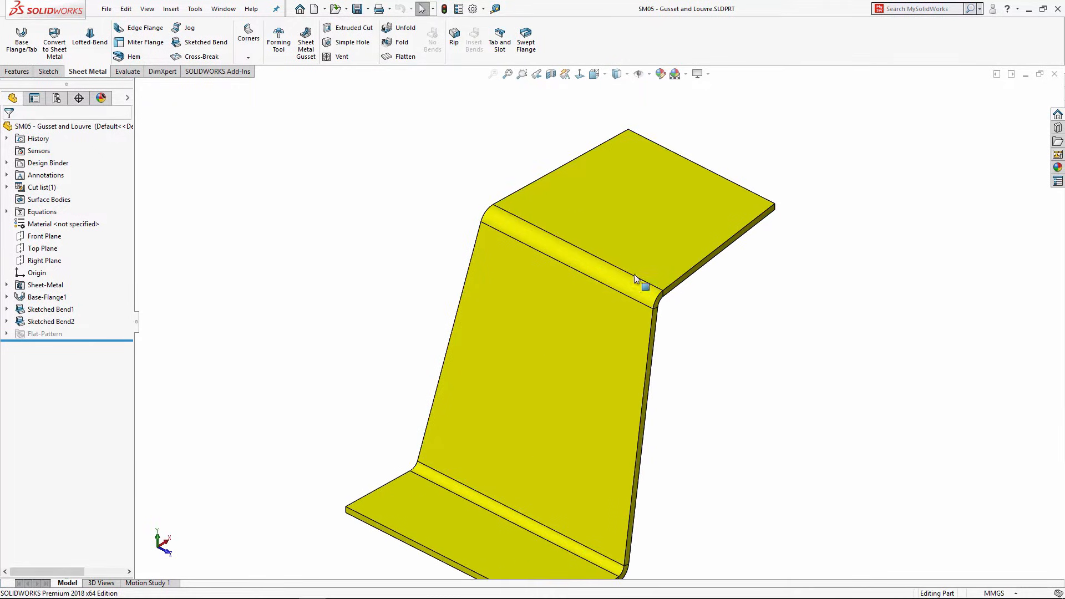
pyautogui.scroll(1, 635, 275)
pyautogui.moveTo(632, 303); pyautogui.dragTo(562, 244, button='middle')
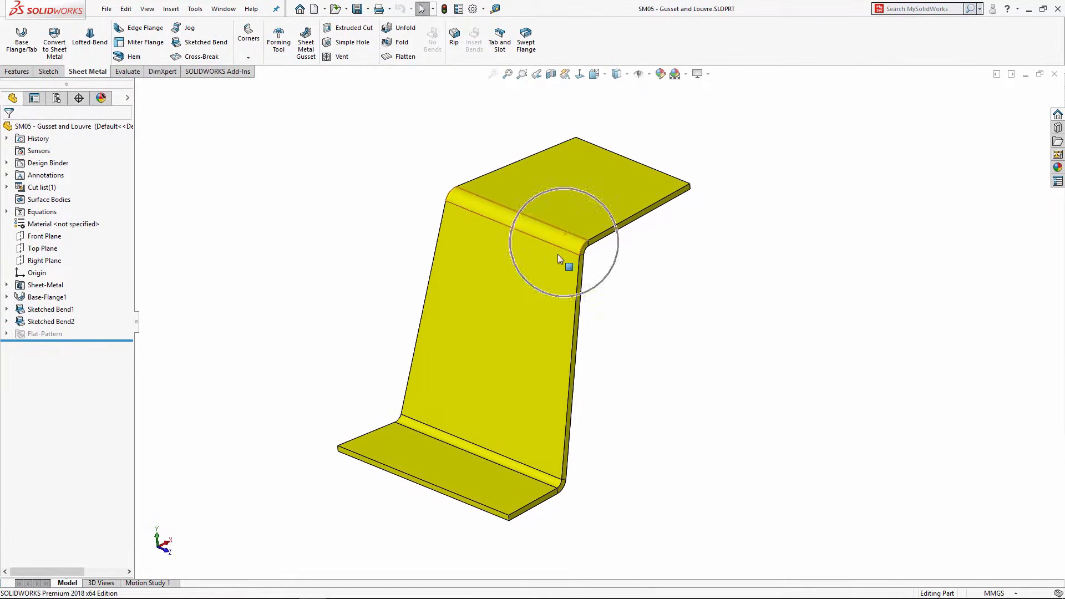
pyautogui.click(1058, 128)
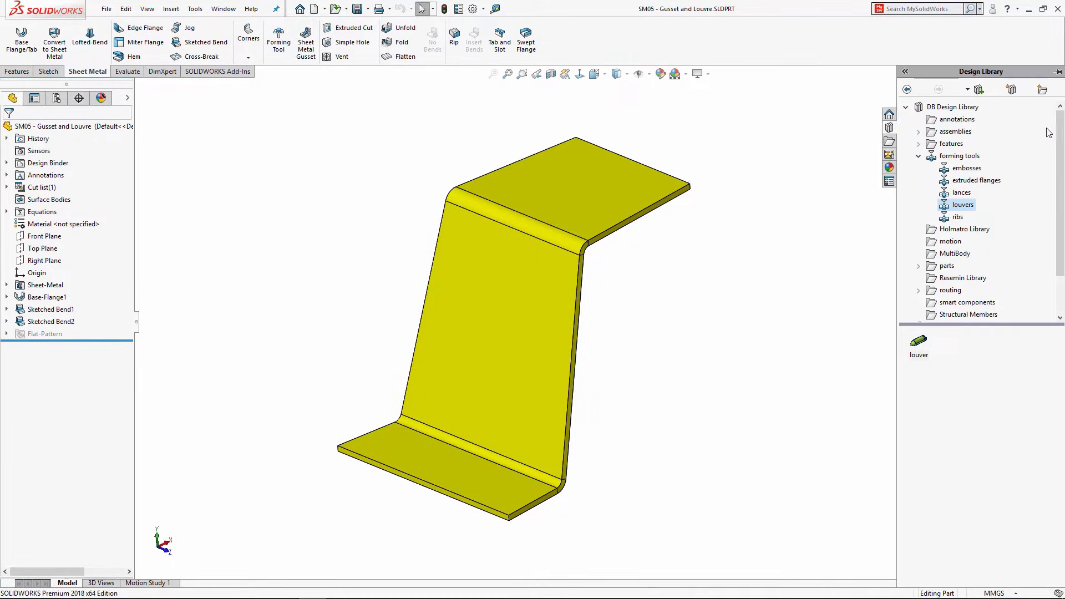
pyautogui.click(950, 159)
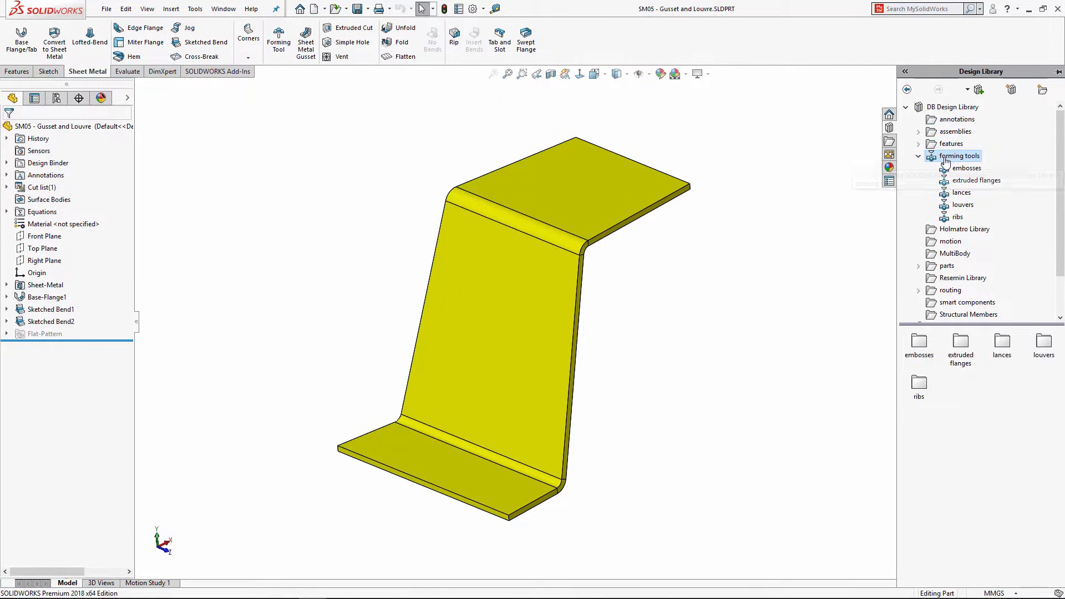
pyautogui.click(957, 206)
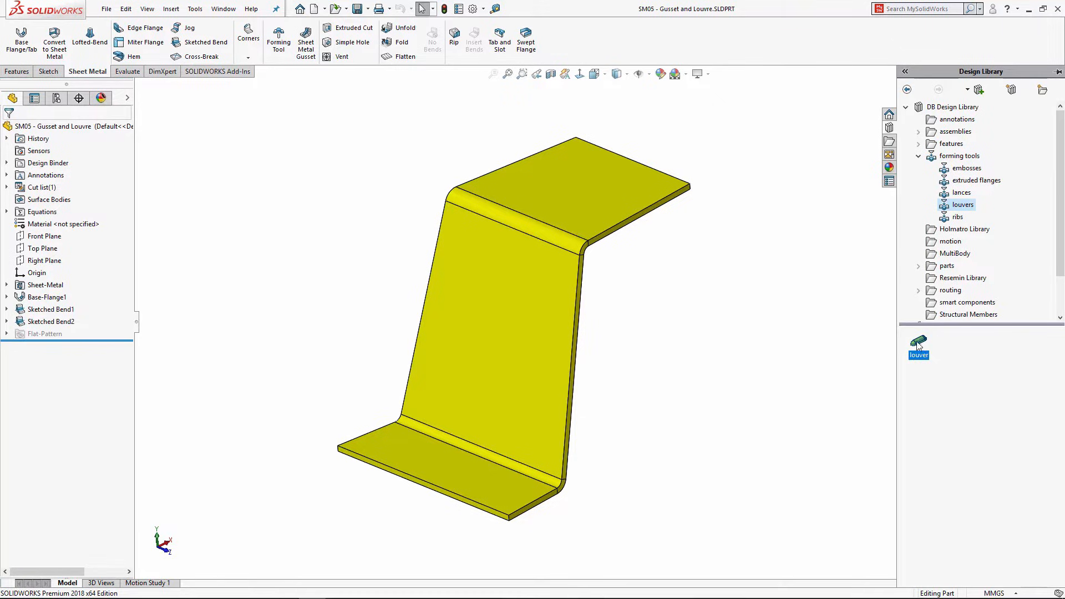
# Step: Drop the louver on the sloped face rotated 90° and position three louvres stacked down it
pyautogui.moveTo(918, 346); pyautogui.dragTo(488, 335)
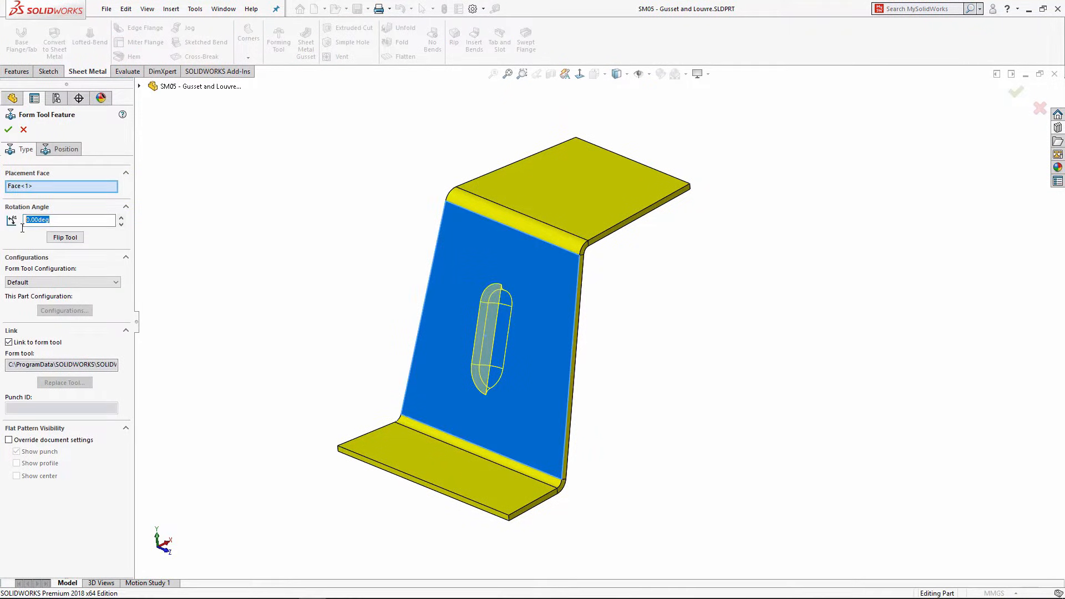
pyautogui.press('Return')
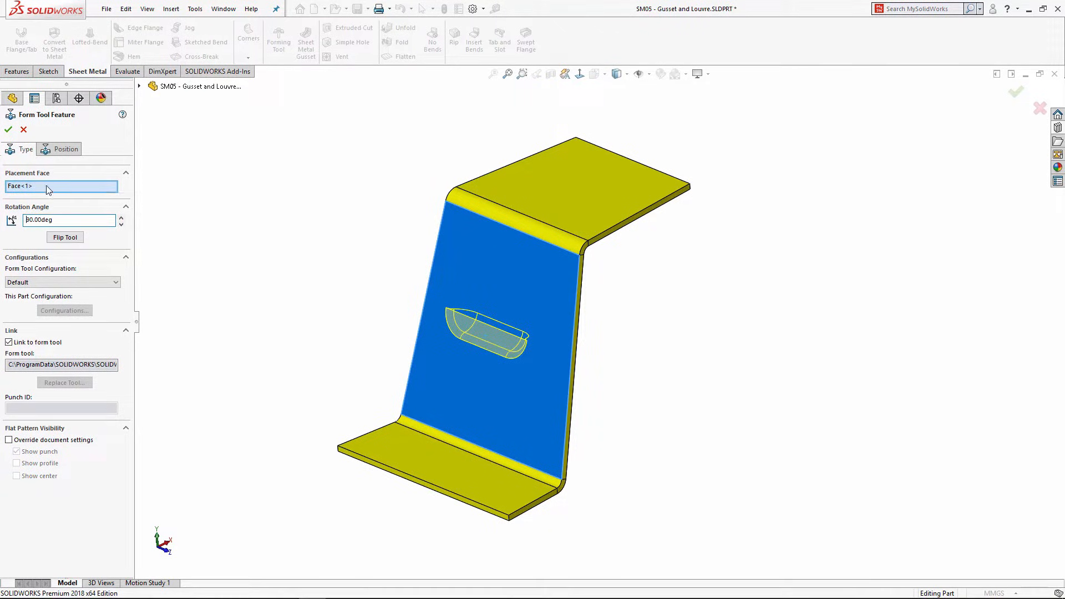
pyautogui.click(61, 149)
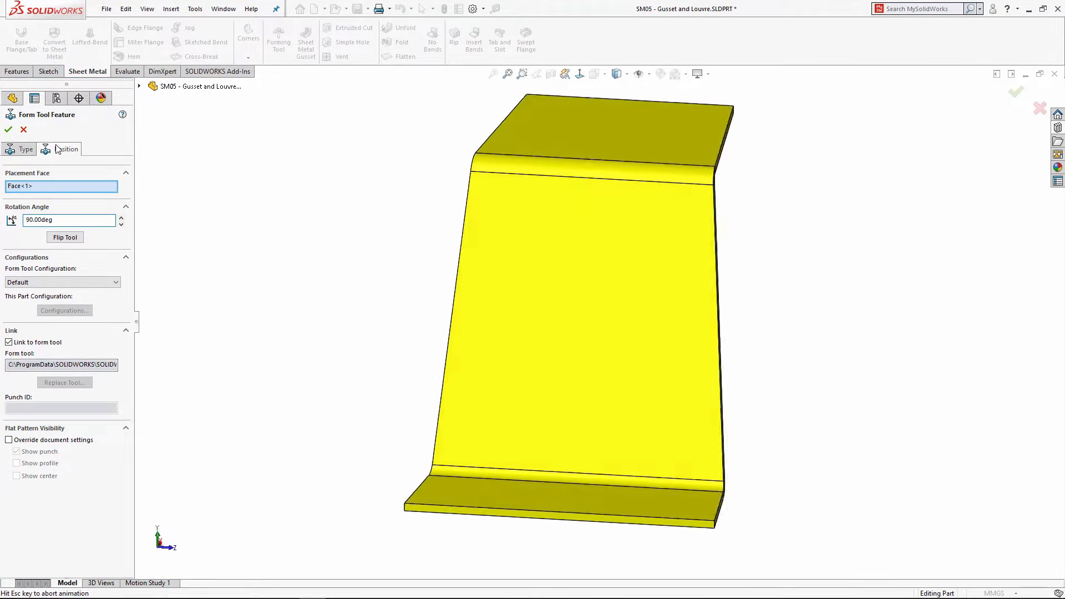
pyautogui.click(576, 401)
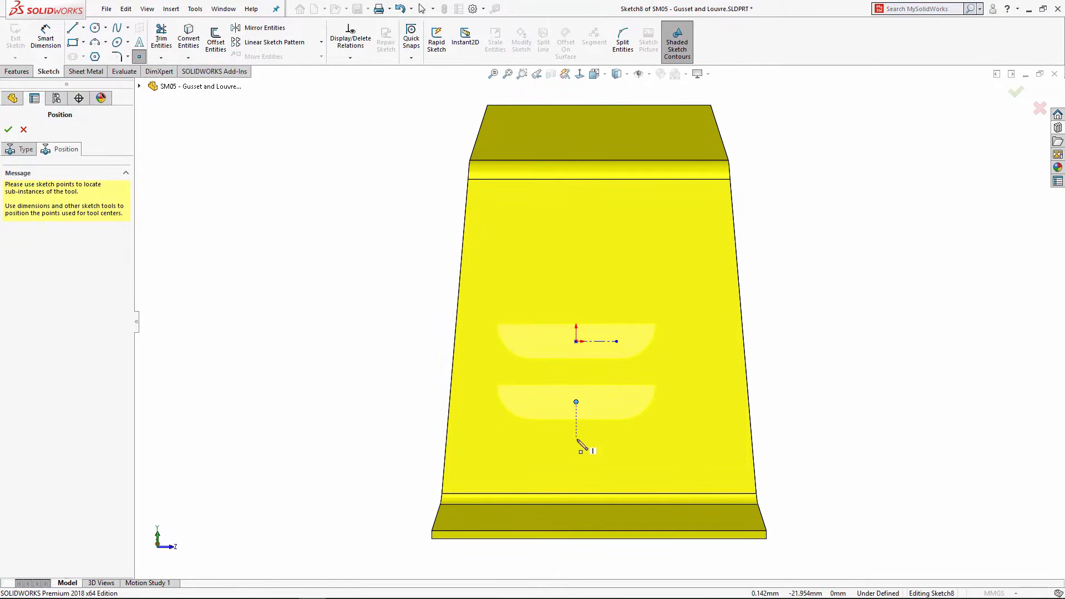
pyautogui.click(576, 449)
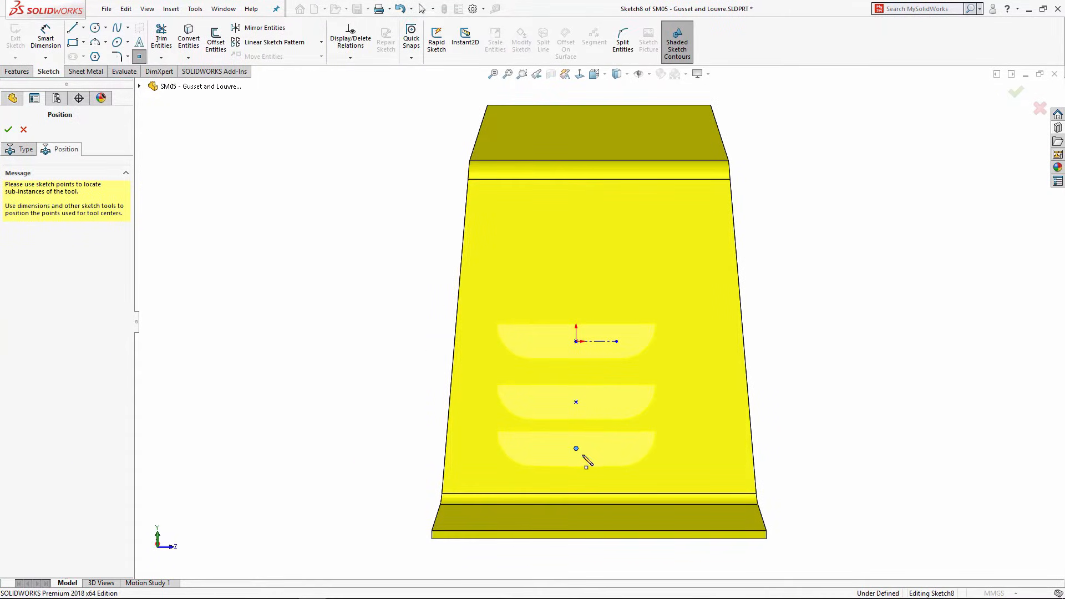
pyautogui.click(9, 130)
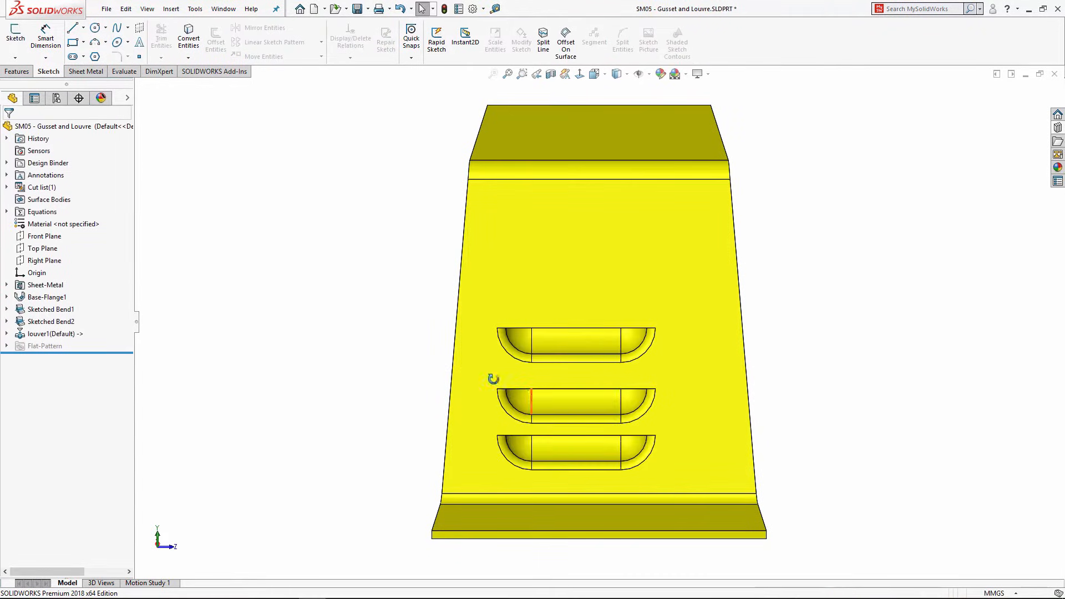
pyautogui.moveTo(492, 376); pyautogui.dragTo(363, 277, button='middle')
pyautogui.click(89, 72)
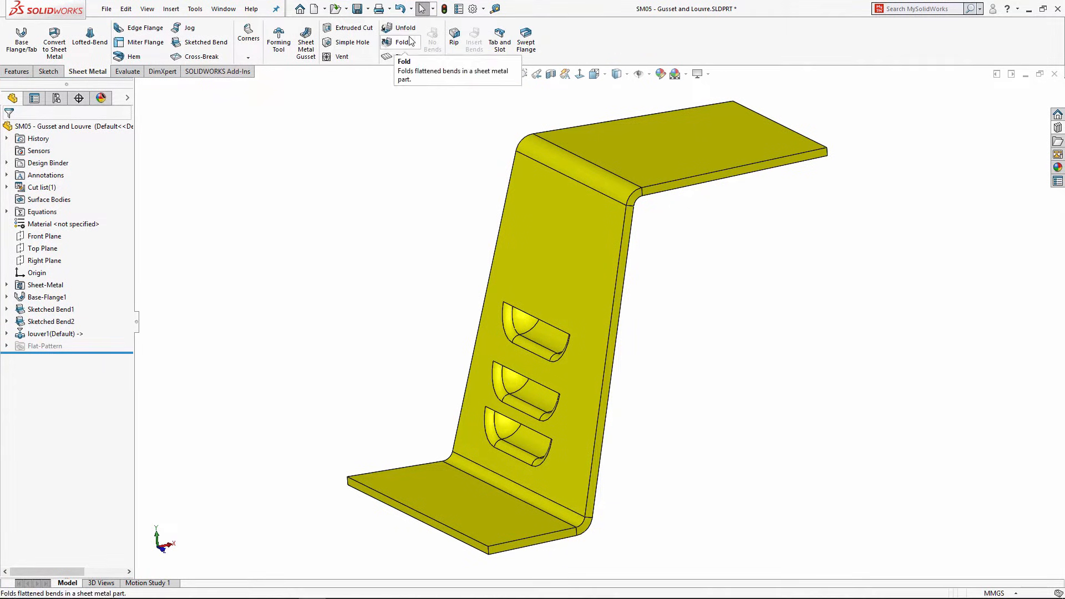
# Step: Create a 12.700mm-deep indented gusset between the upper flange face and the slanted web face
pyautogui.click(249, 57)
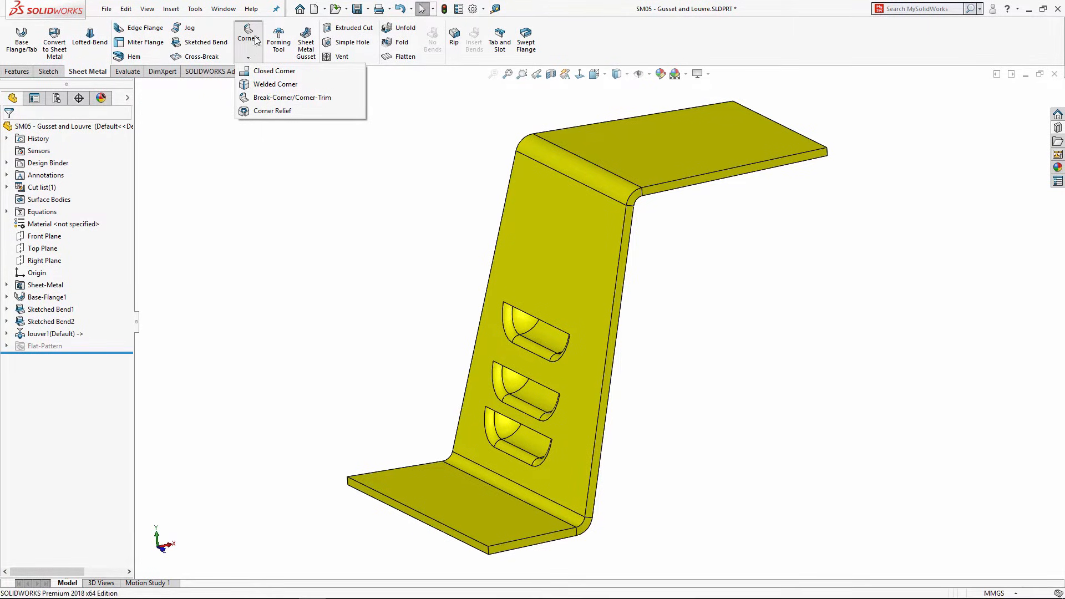
pyautogui.click(307, 45)
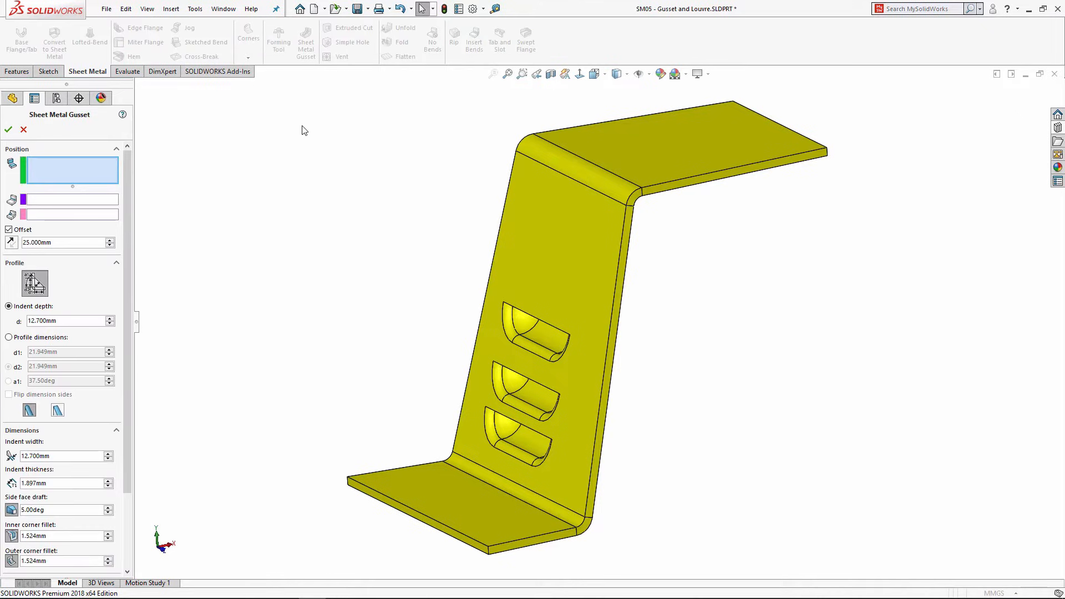
pyautogui.moveTo(421, 227); pyautogui.dragTo(312, 142, button='middle')
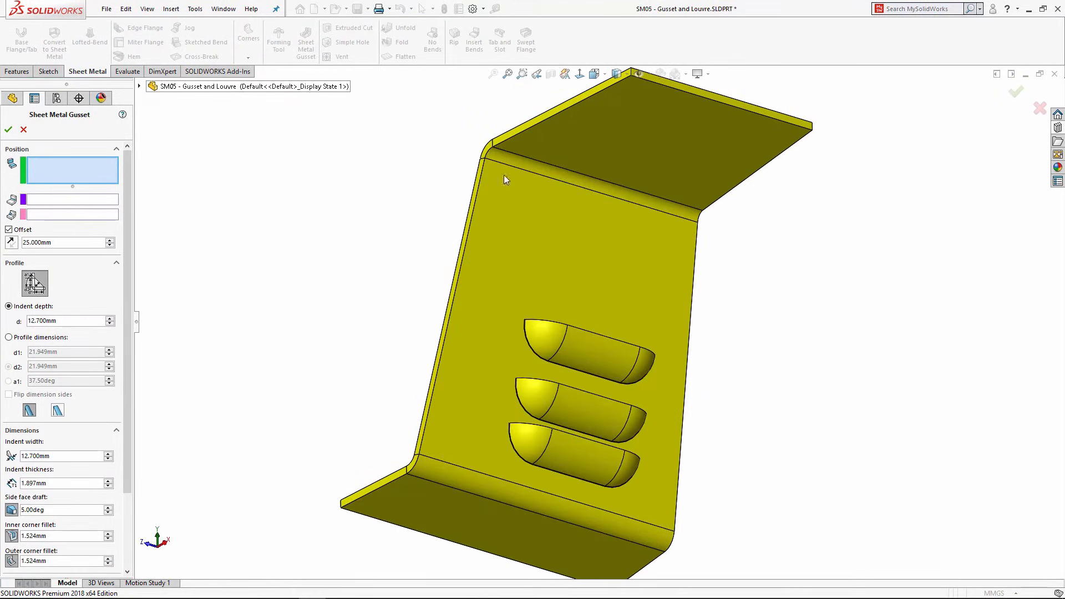
pyautogui.click(579, 144)
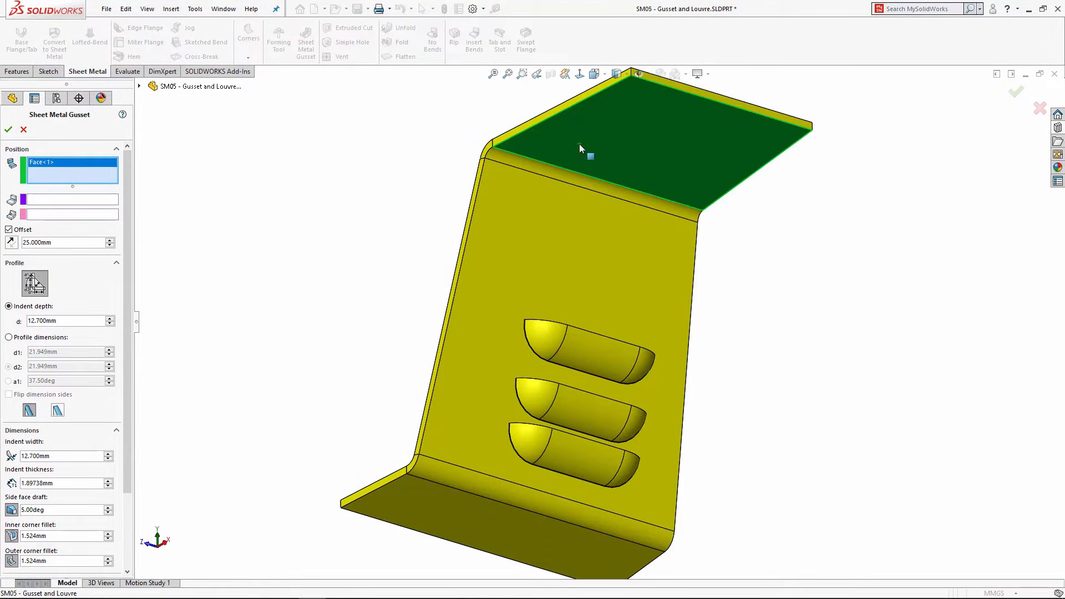
pyautogui.click(537, 213)
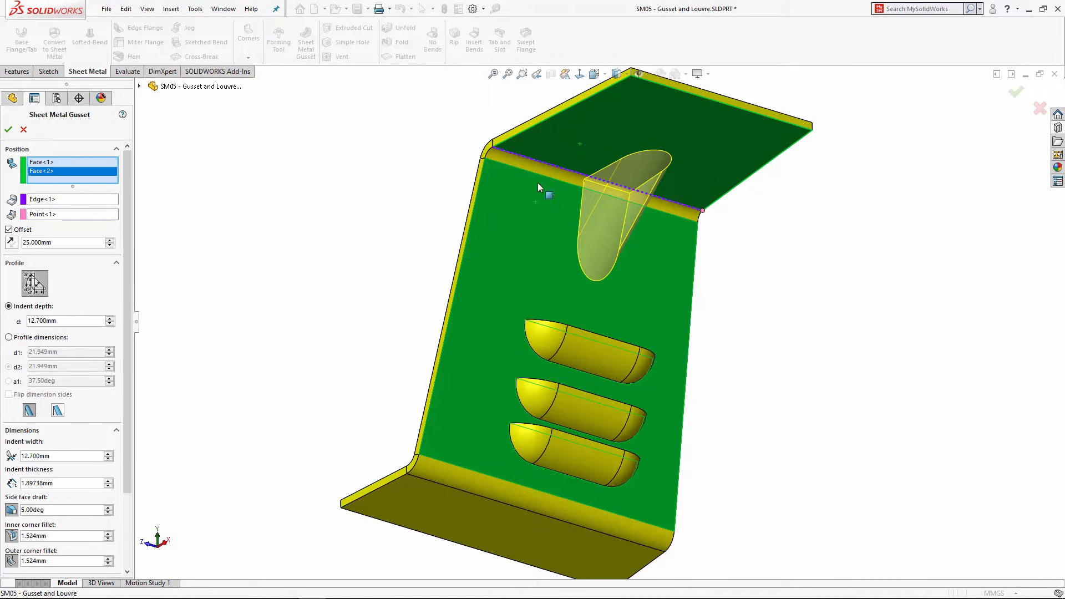
pyautogui.moveTo(538, 182); pyautogui.dragTo(588, 178, button='middle')
pyautogui.moveTo(564, 220); pyautogui.dragTo(577, 231, button='middle')
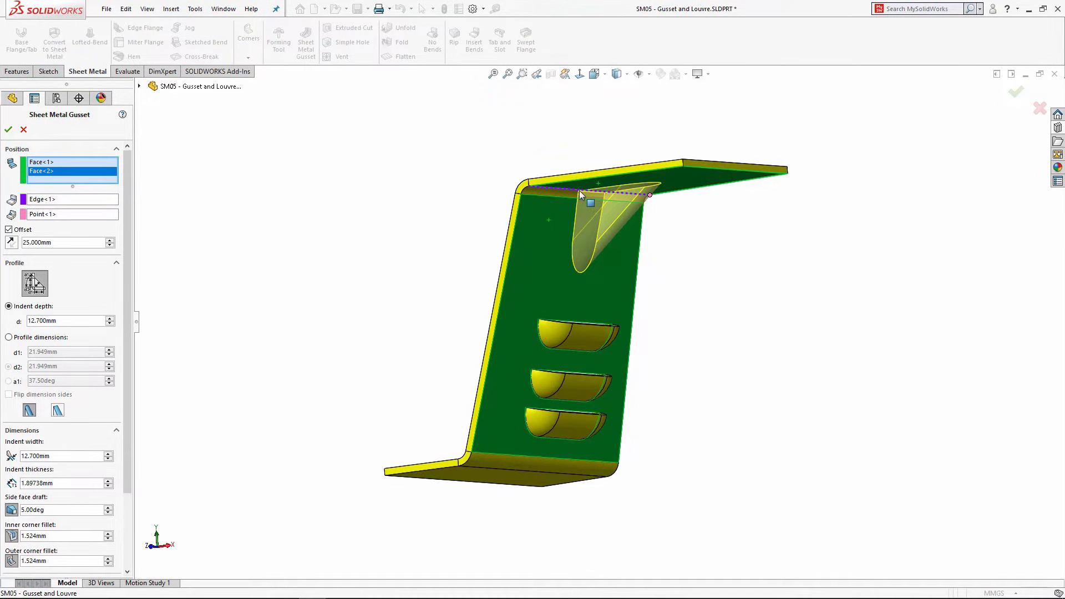
pyautogui.moveTo(579, 191); pyautogui.dragTo(636, 286, button='middle')
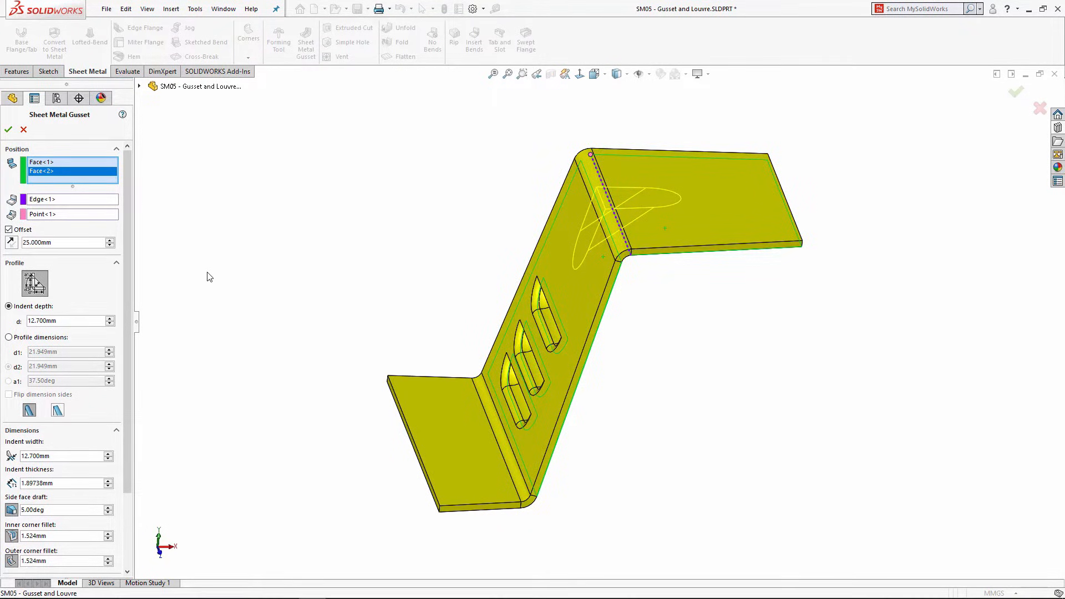
pyautogui.moveTo(126, 270); pyautogui.dragTo(124, 338)
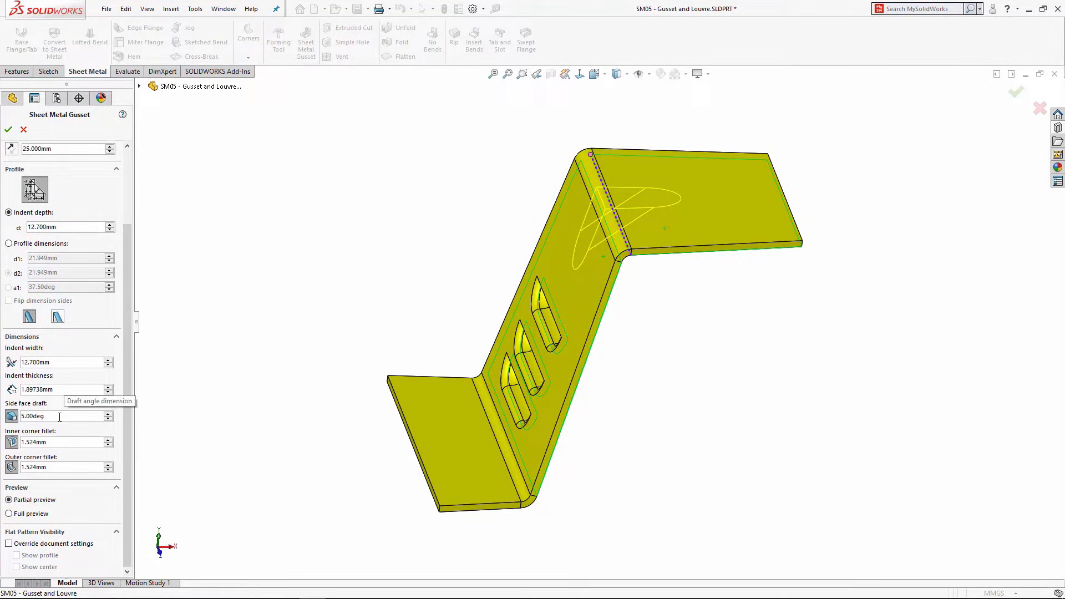
pyautogui.click(10, 130)
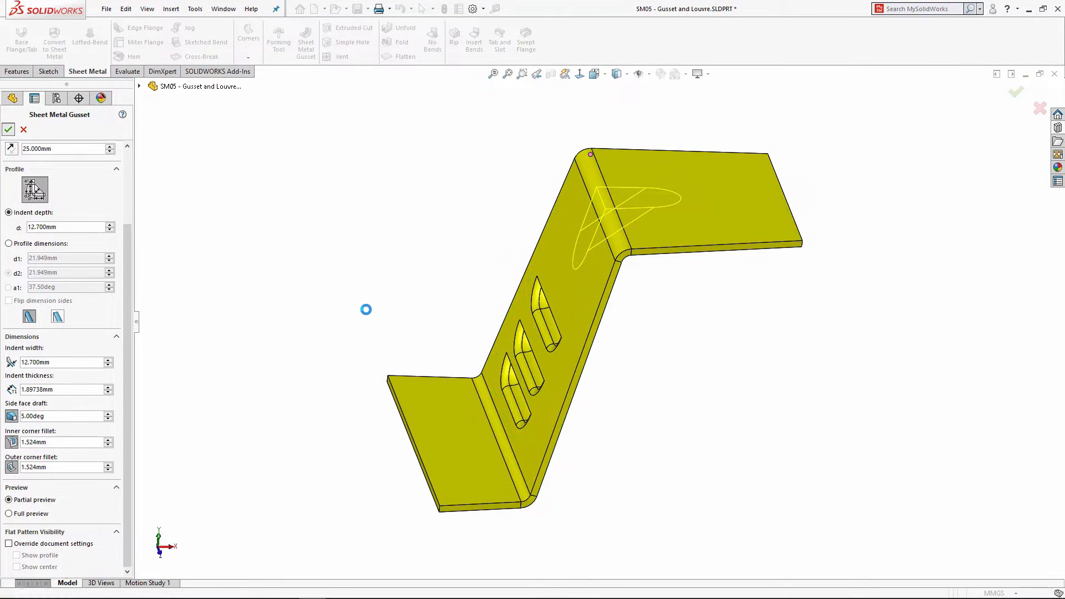
pyautogui.moveTo(378, 309); pyautogui.dragTo(489, 329, button='middle')
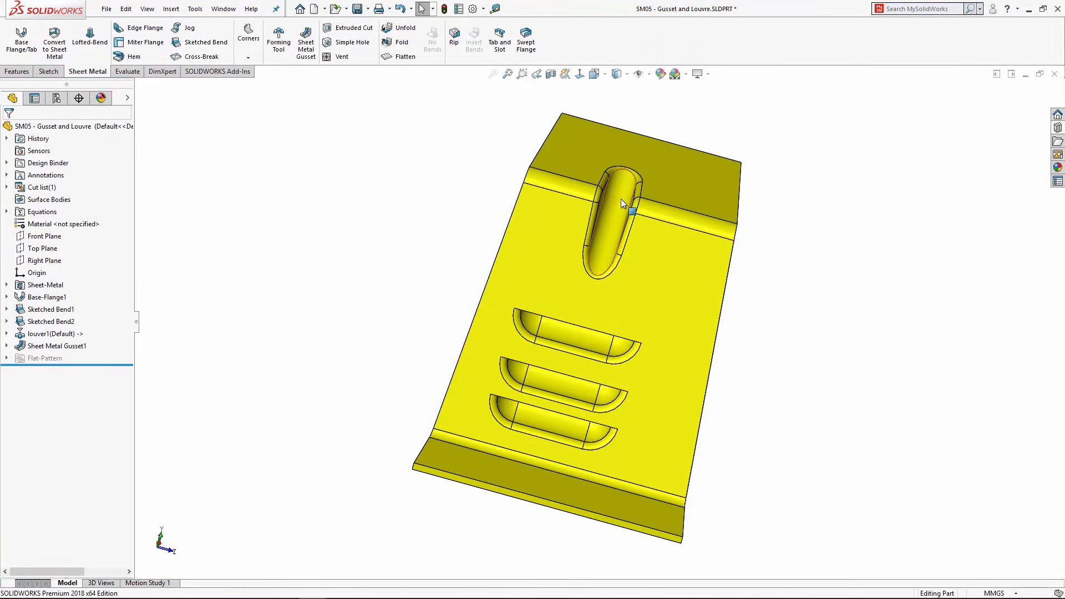
# Step: Flatten the bracket and inspect the louvres in its flat pattern
pyautogui.scroll(1, 620, 202)
pyautogui.scroll(-2, 621, 205)
pyautogui.scroll(2, 616, 252)
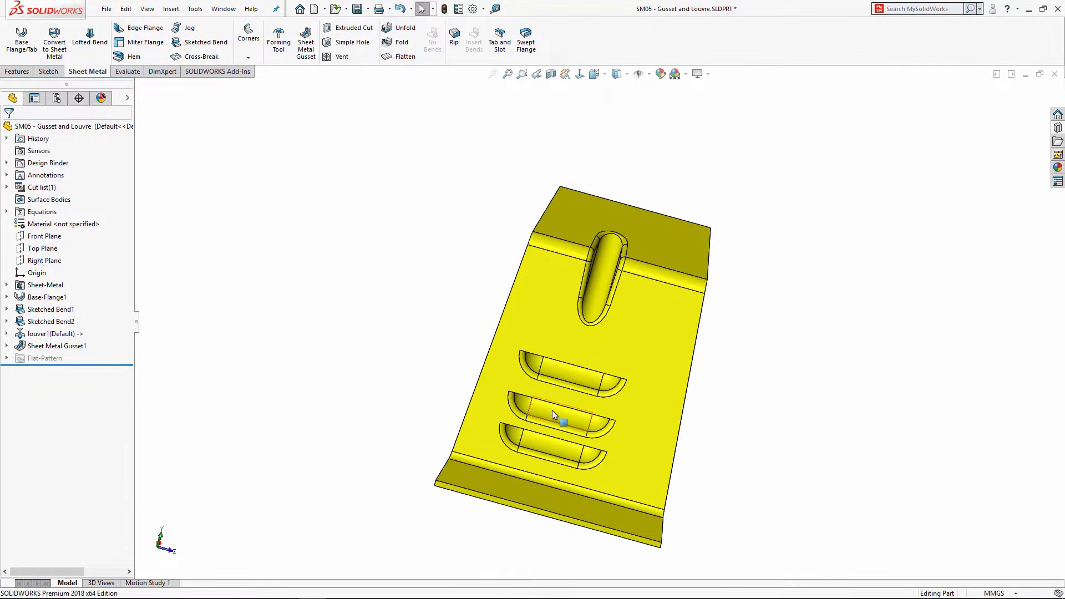
pyautogui.click(397, 57)
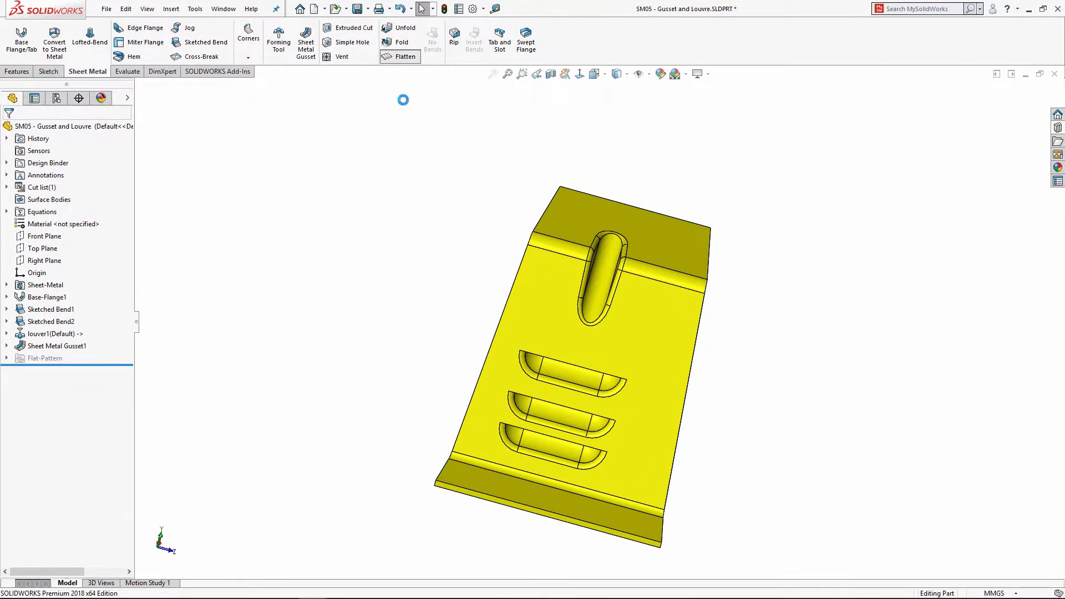
pyautogui.moveTo(522, 384); pyautogui.dragTo(550, 438, button='middle')
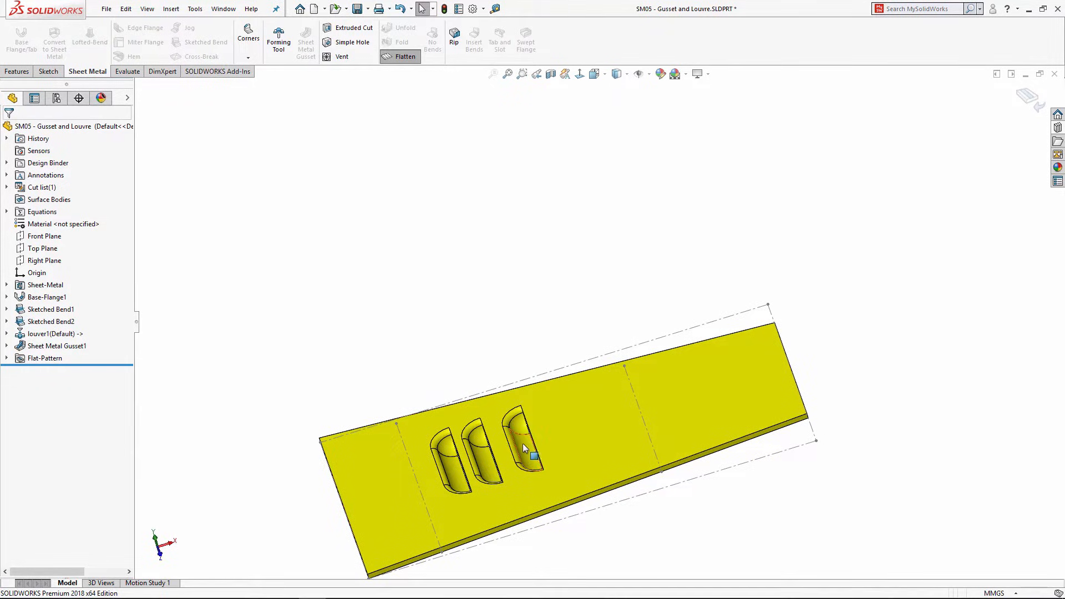
pyautogui.scroll(1, 522, 442)
# Step: Enable 'Show form tool centers when flattened' in Sheet Metal document settings, then refold the bracket
pyautogui.click(991, 594)
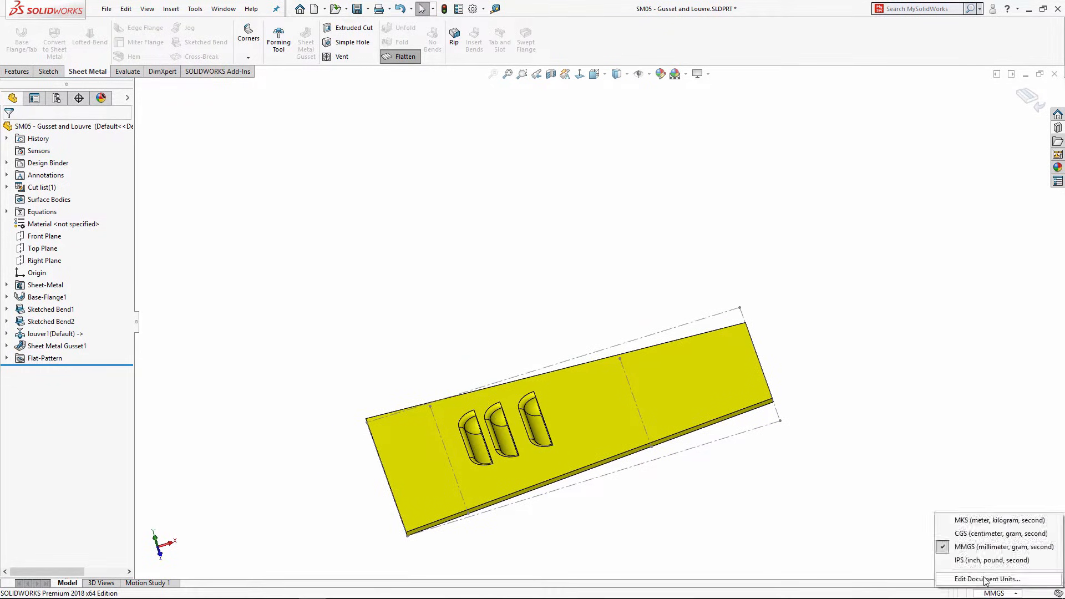
pyautogui.click(986, 577)
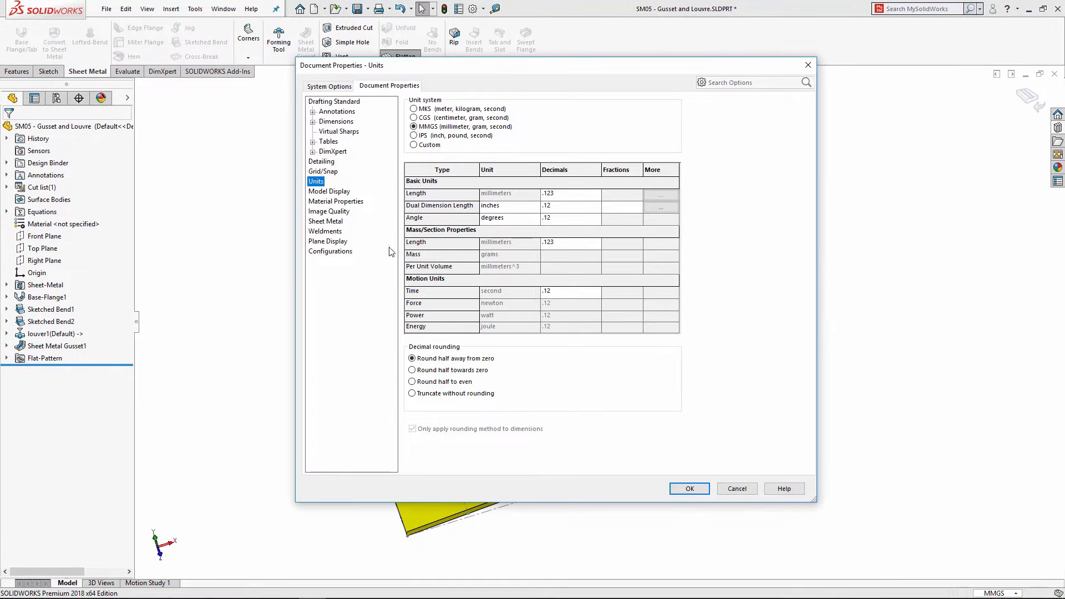
pyautogui.click(327, 221)
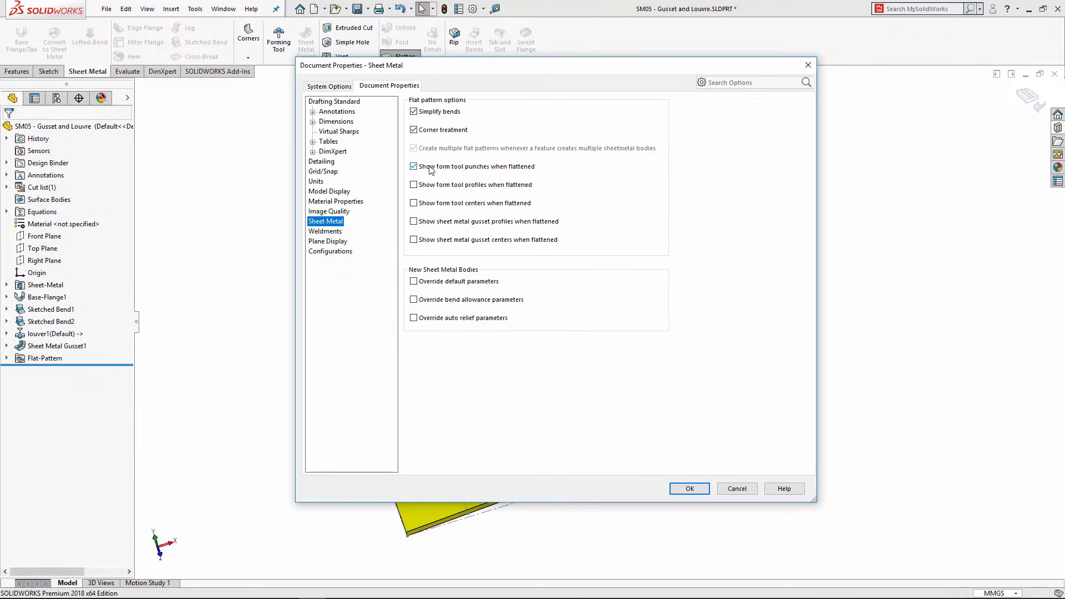
pyautogui.click(415, 203)
pyautogui.click(693, 493)
pyautogui.moveTo(599, 333)
pyautogui.mouseDown(button='middle')
pyautogui.moveTo(618, 373)
pyautogui.moveTo(616, 332)
pyautogui.mouseUp(button='middle')
pyautogui.click(1026, 99)
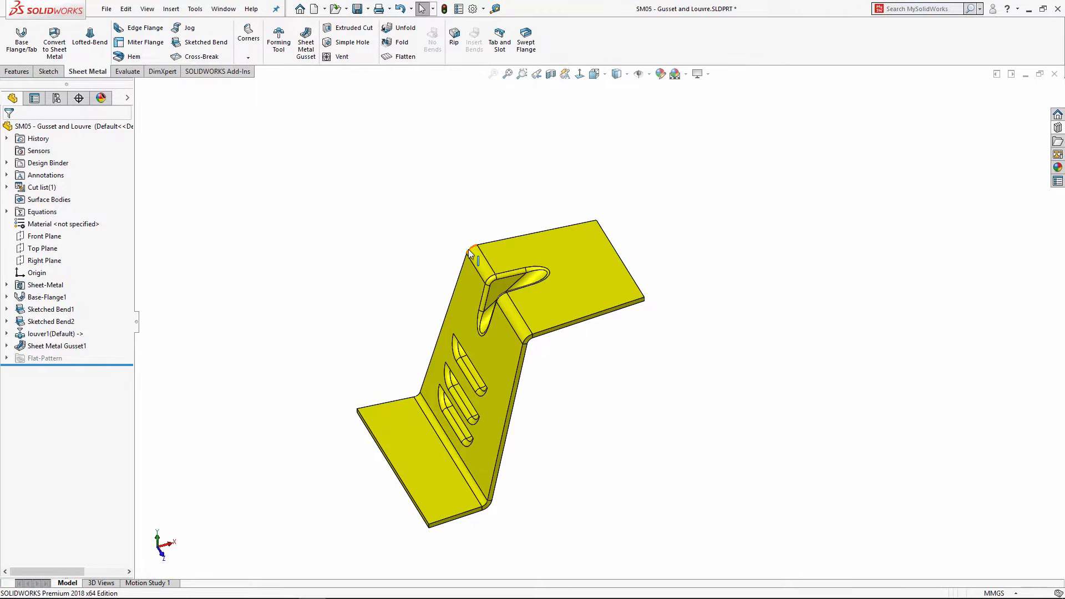
# Step: Place a counter sink emboss from the Design Library embosses onto the upper flange
pyautogui.moveTo(464, 379); pyautogui.dragTo(437, 336, button='middle')
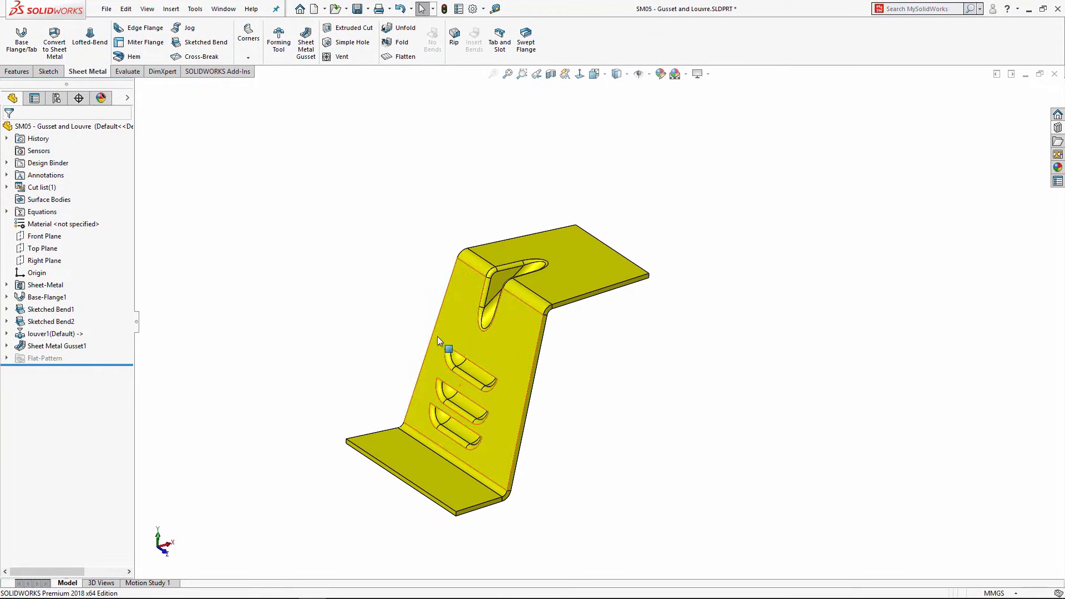
pyautogui.scroll(-3, 587, 267)
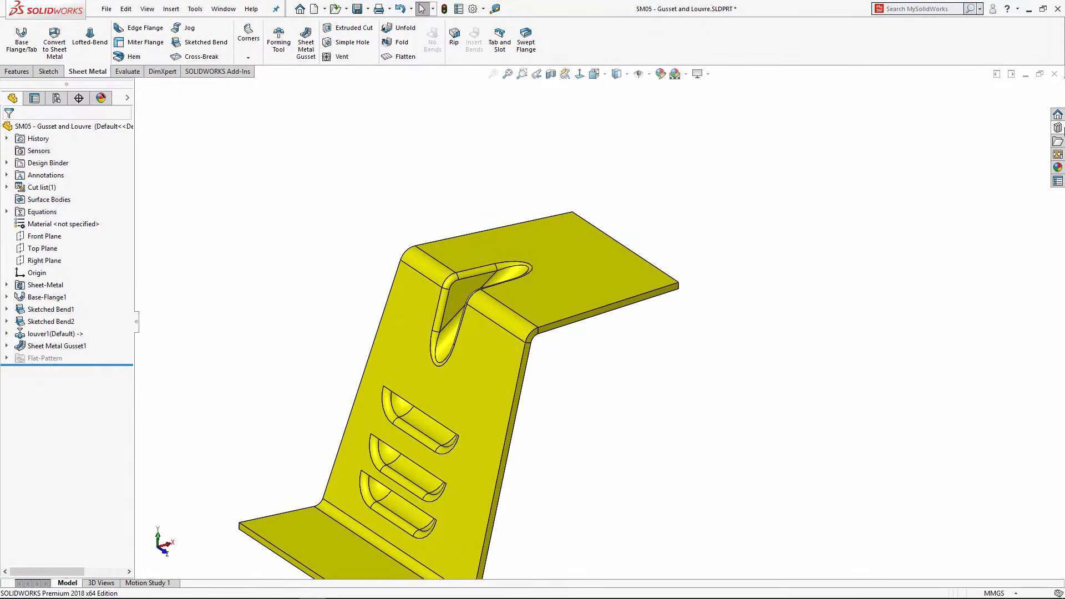
pyautogui.click(1057, 128)
pyautogui.click(967, 168)
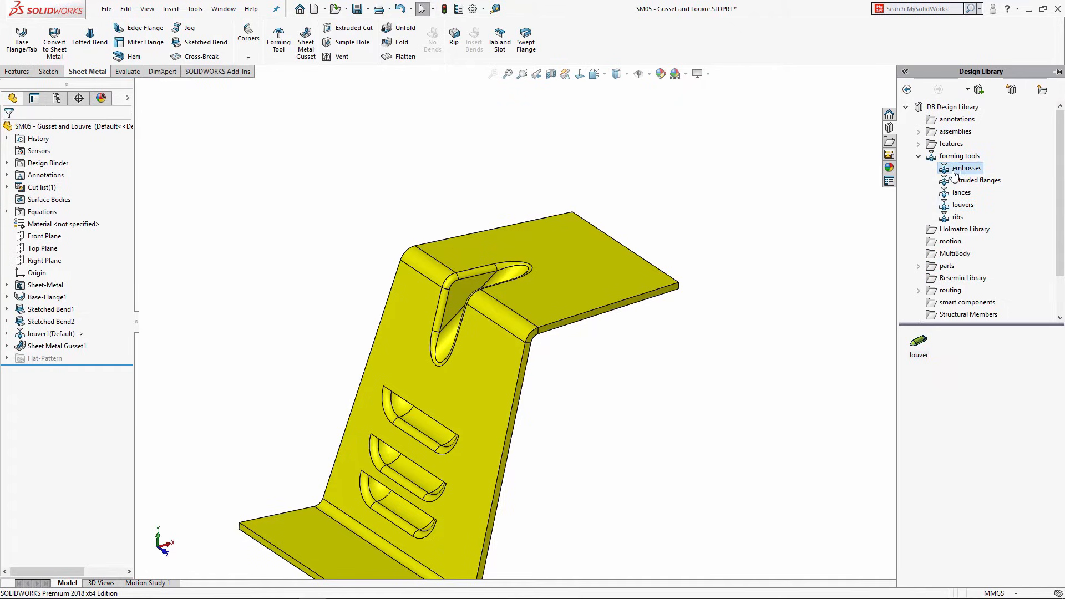
pyautogui.click(960, 350)
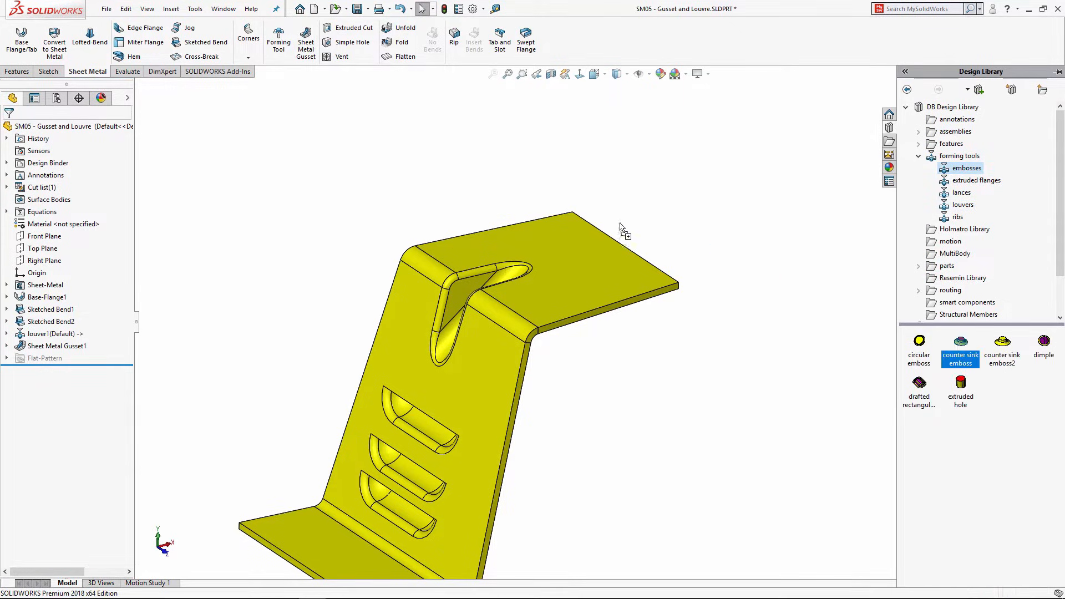
pyautogui.moveTo(622, 227); pyautogui.dragTo(587, 273)
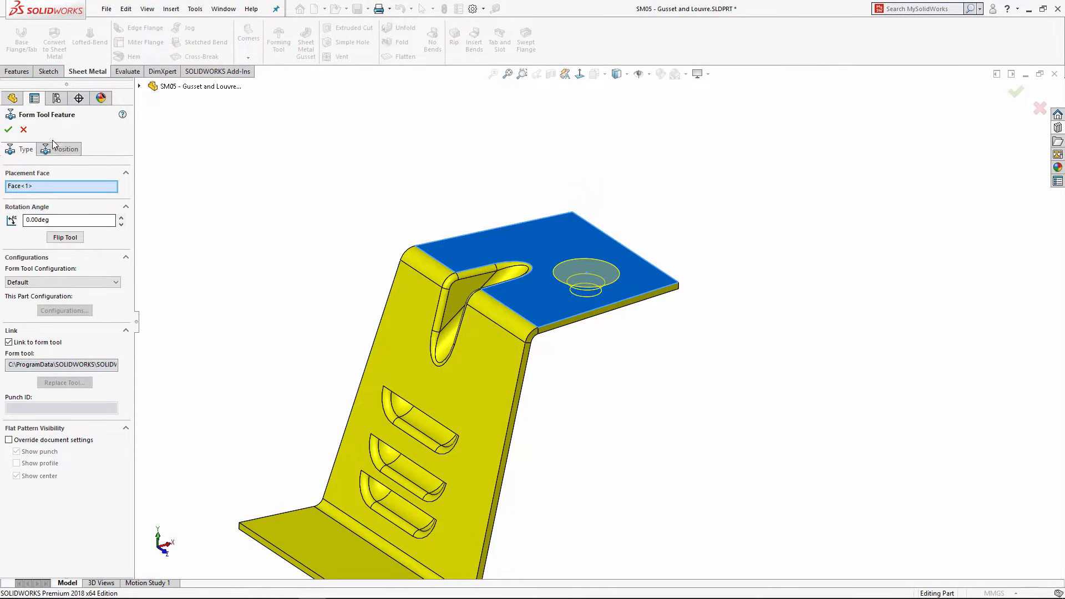
pyautogui.click(9, 129)
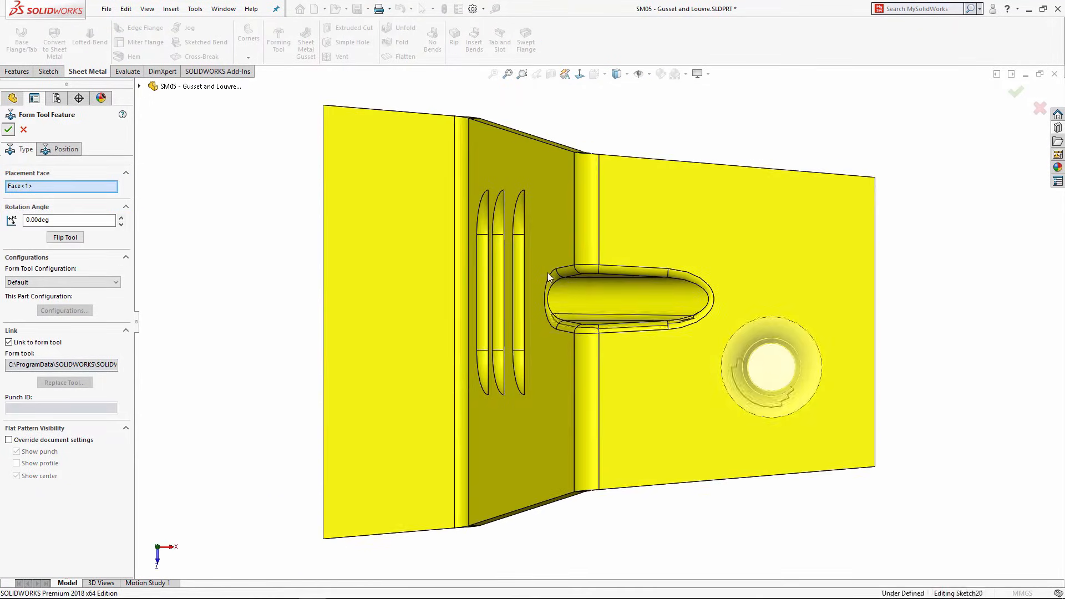
pyautogui.moveTo(817, 386); pyautogui.dragTo(773, 254, button='middle')
pyautogui.scroll(3, 773, 254)
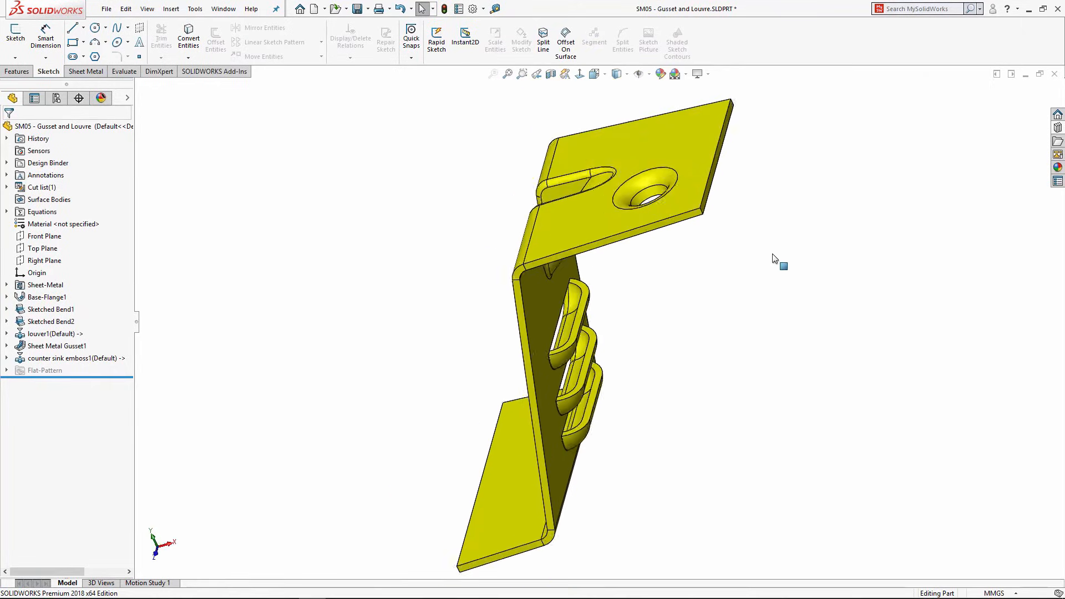
pyautogui.moveTo(639, 259)
pyautogui.mouseDown(button='middle')
pyautogui.moveTo(543, 151)
pyautogui.moveTo(611, 281)
pyautogui.moveTo(672, 299)
pyautogui.moveTo(647, 258)
pyautogui.mouseUp(button='middle')
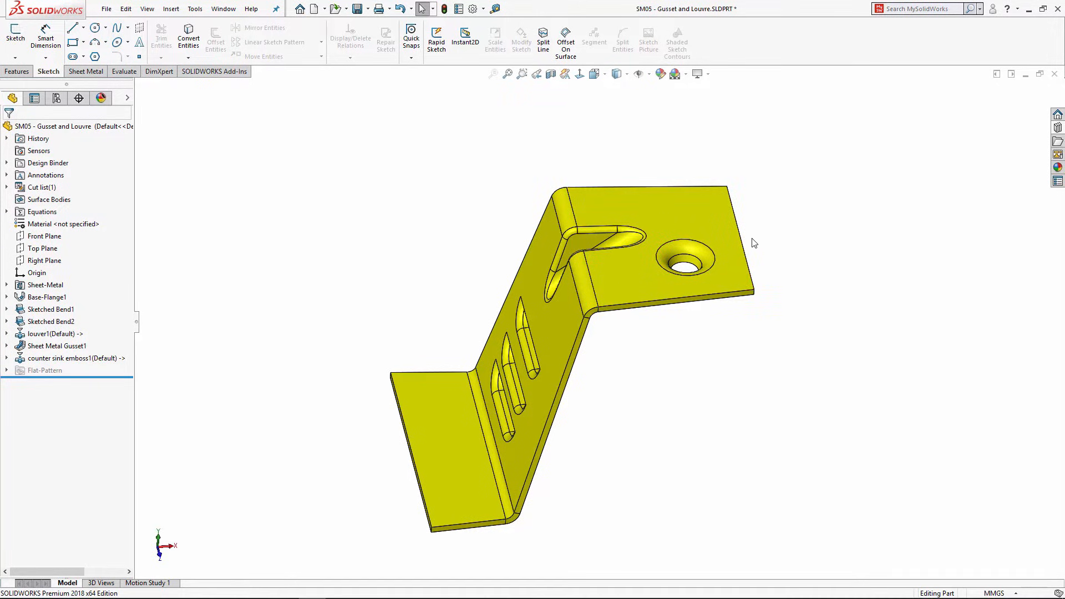
pyautogui.moveTo(536, 327); pyautogui.dragTo(601, 294, button='middle')
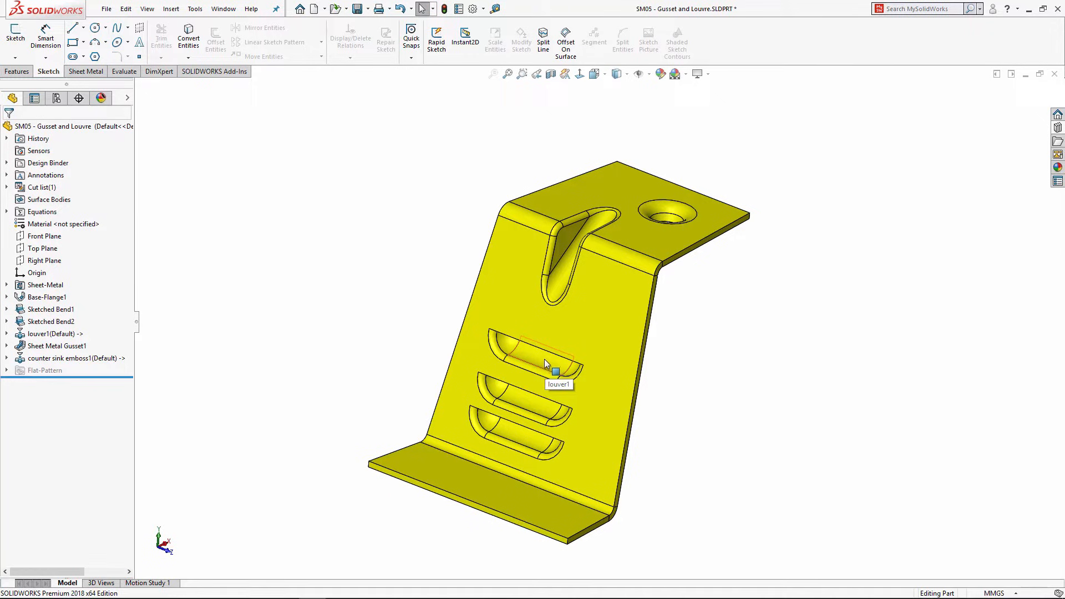
pyautogui.click(1056, 76)
# Step: Discard the gusset part's changes, open SM07 - Fold and Unfold.SLDPRT, and show the Sheet Metal tools
pyautogui.click(533, 311)
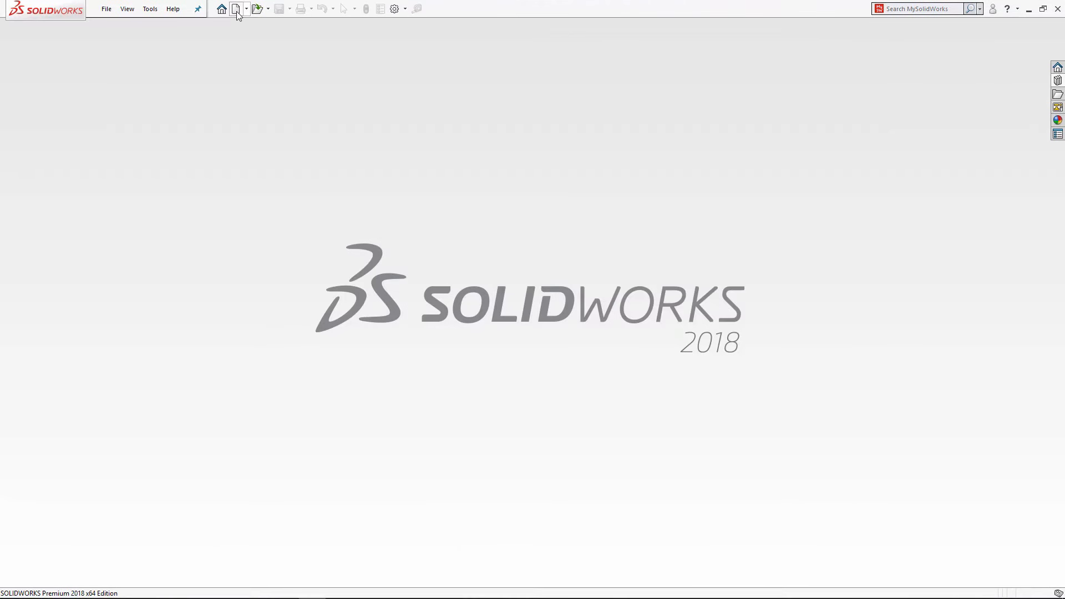
pyautogui.click(257, 9)
pyautogui.scroll(-5, 537, 303)
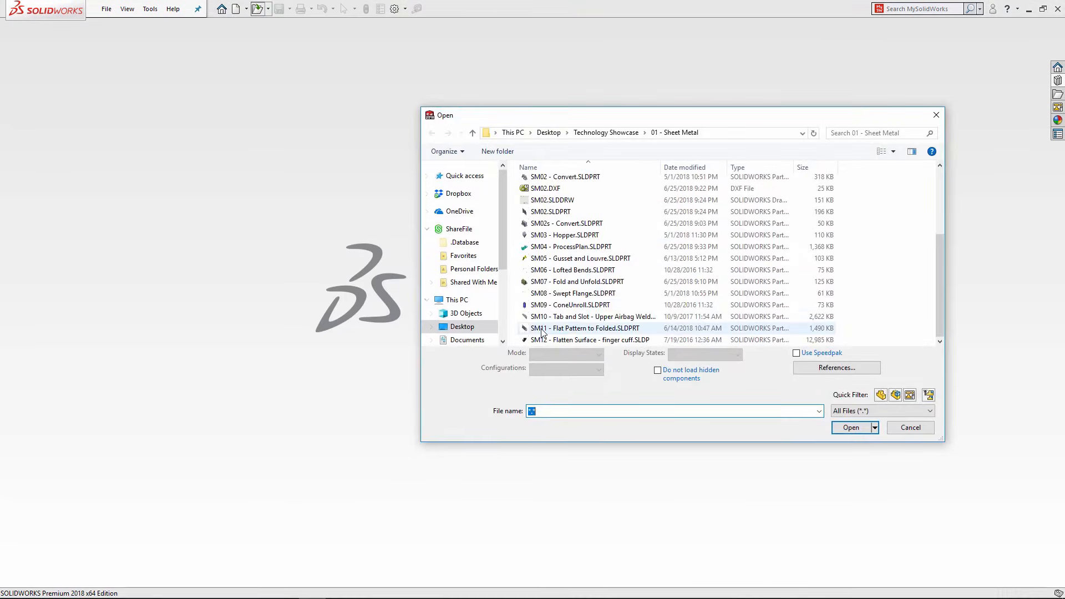
pyautogui.click(547, 293)
pyautogui.click(547, 283)
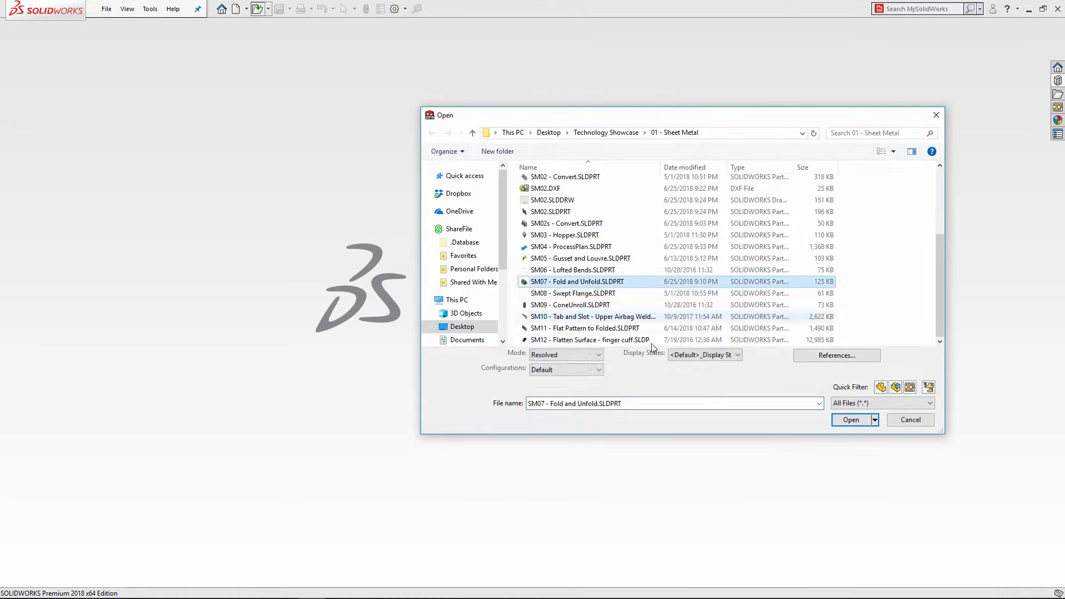
pyautogui.click(851, 420)
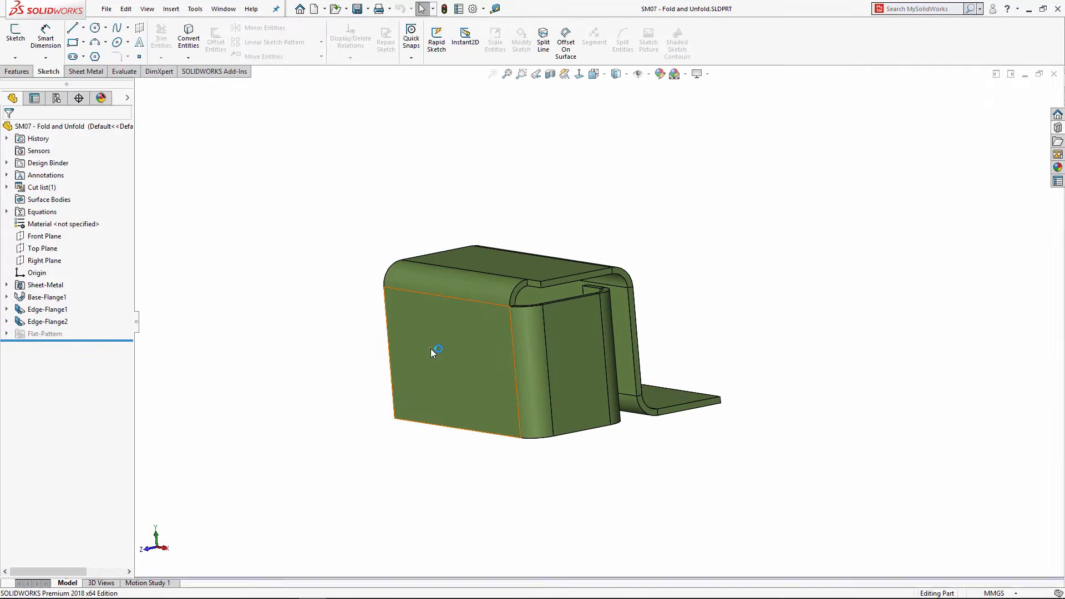
pyautogui.moveTo(478, 354); pyautogui.dragTo(514, 392, button='middle')
pyautogui.scroll(-2, 593, 404)
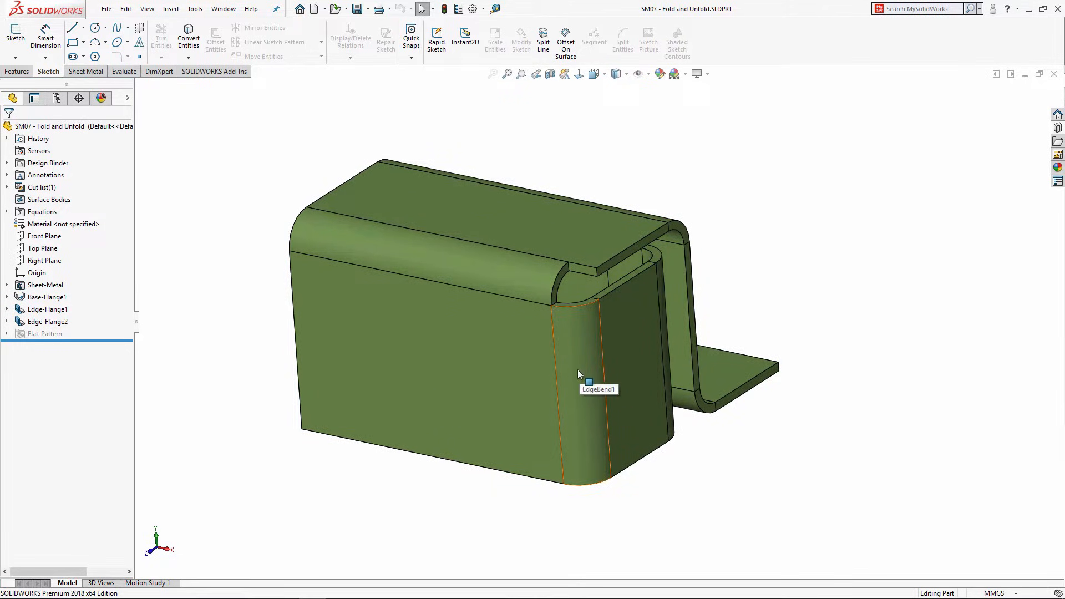
pyautogui.click(87, 71)
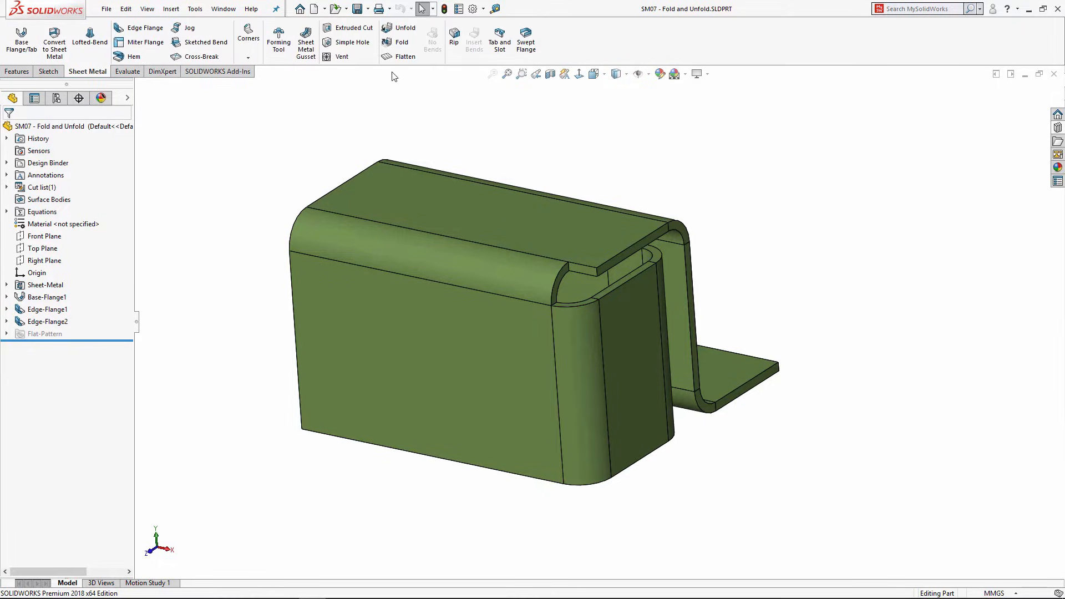
# Step: Unfold EdgeBend1 and EdgeBend2, keeping the large front face fixed
pyautogui.click(399, 29)
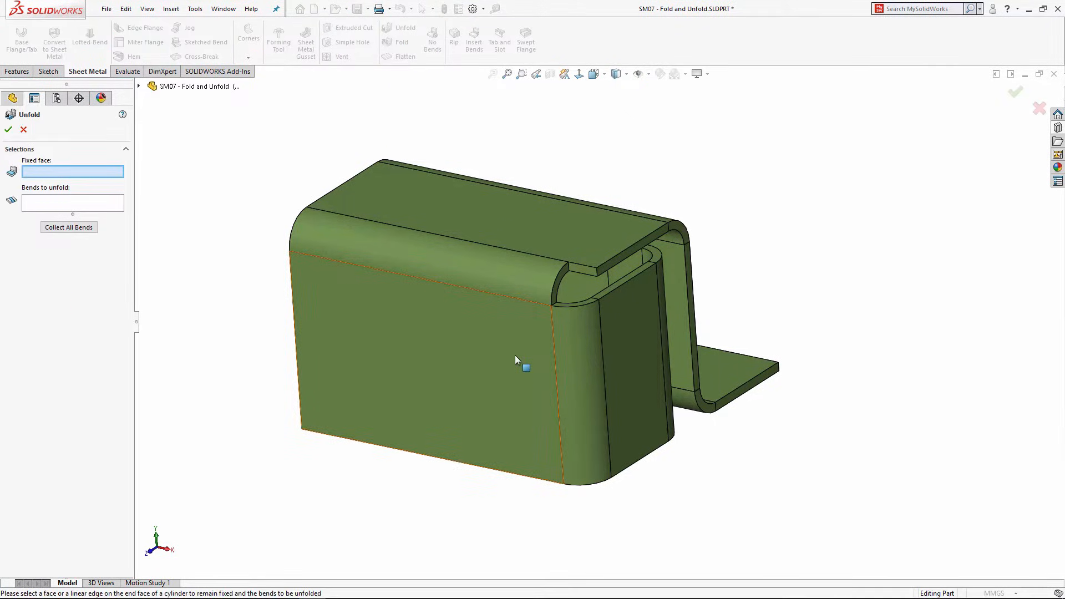
pyautogui.click(517, 373)
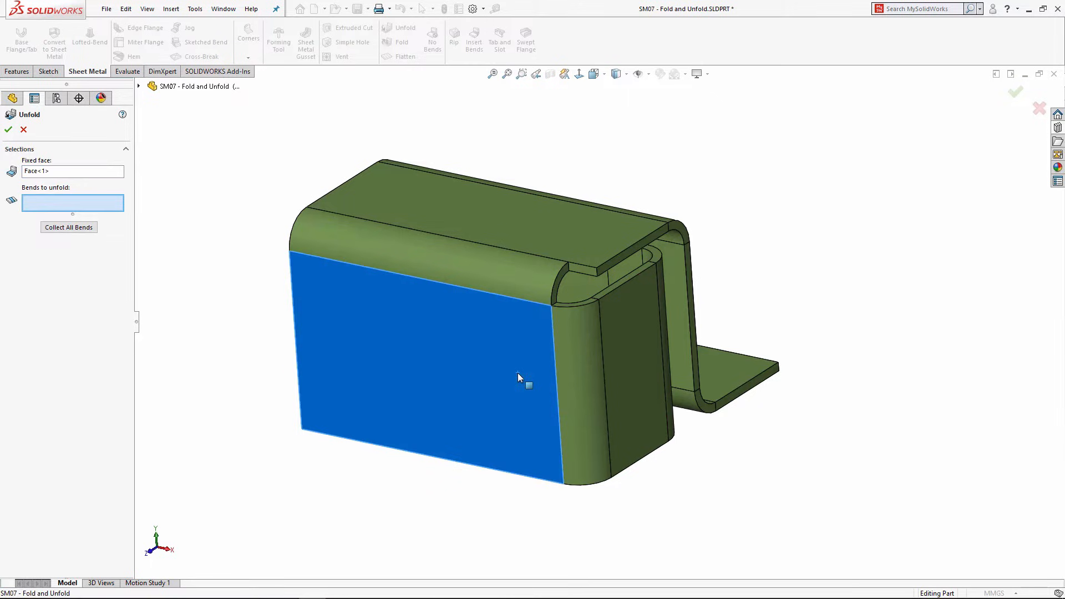
pyautogui.click(586, 356)
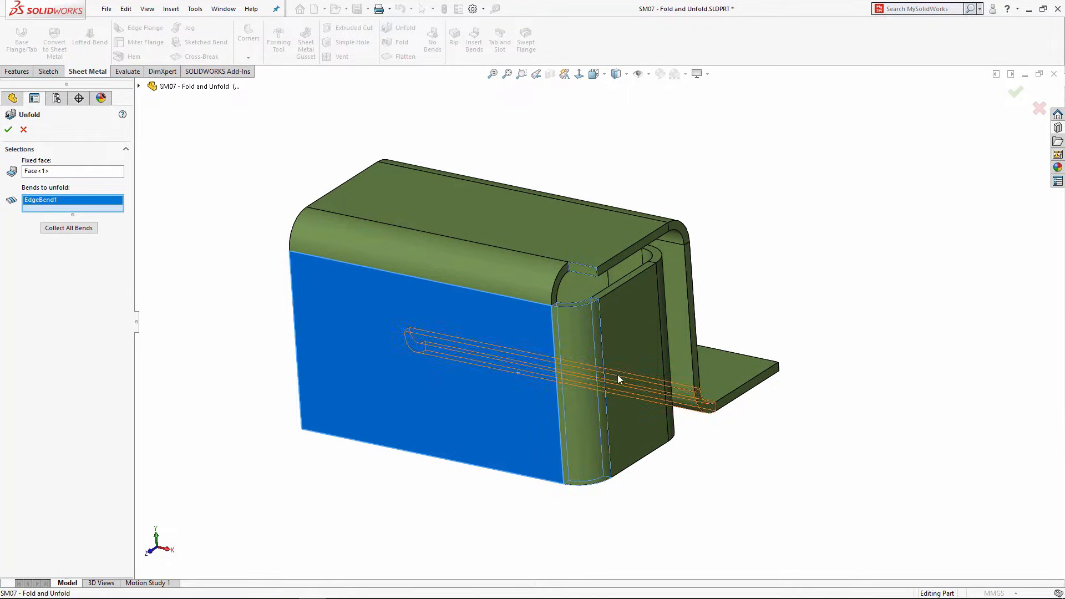
pyautogui.moveTo(618, 375); pyautogui.dragTo(531, 331, button='middle')
pyautogui.click(509, 345)
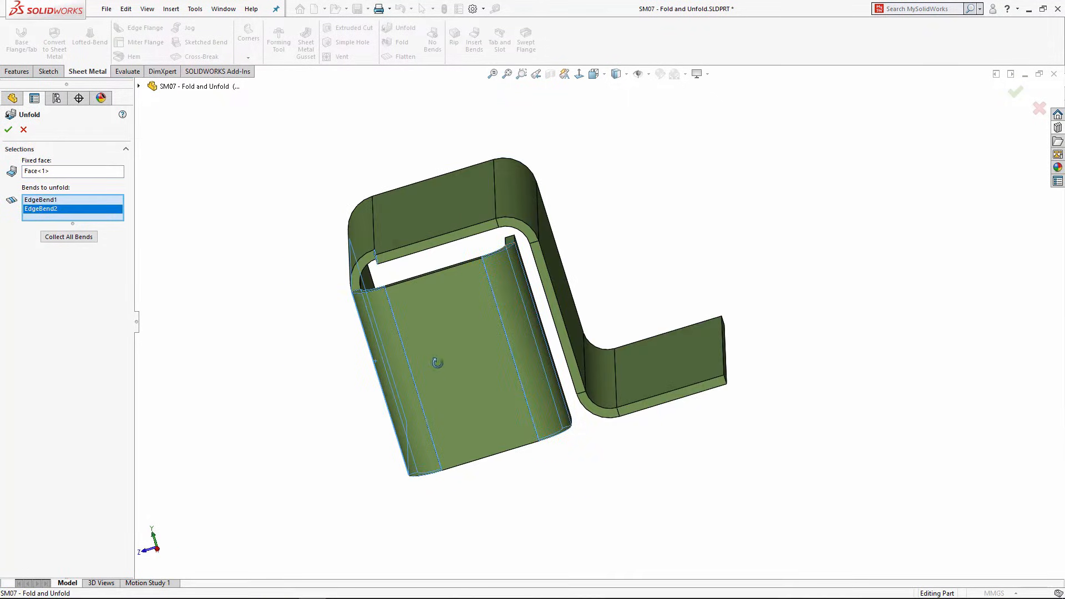
pyautogui.moveTo(437, 363); pyautogui.dragTo(464, 359, button='middle')
pyautogui.click(8, 131)
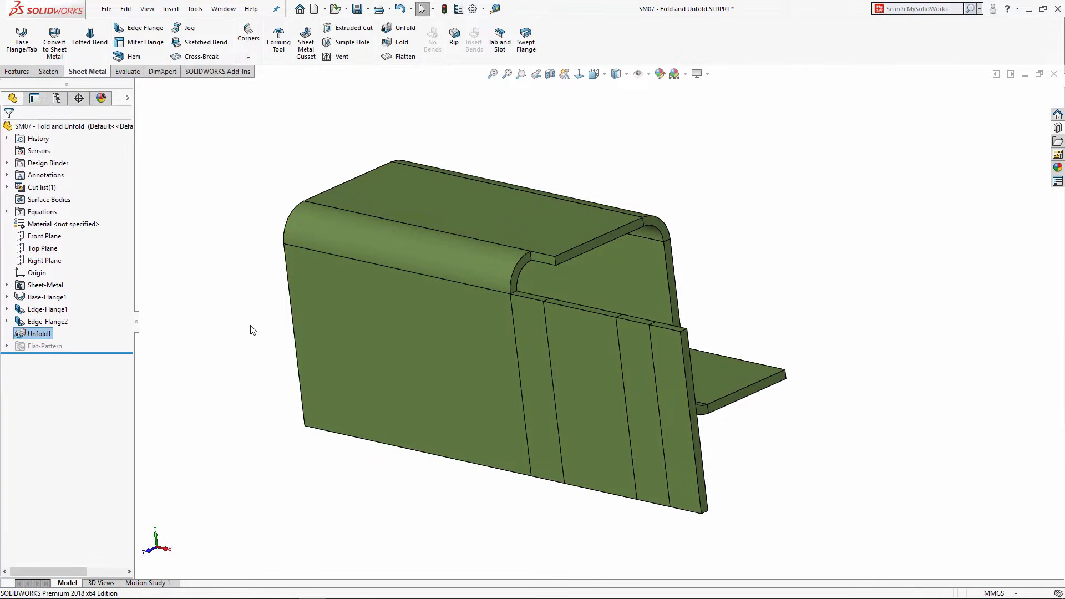
# Step: Sketch a circle on the flattened front face, centred over the bend region
pyautogui.click(488, 377)
pyautogui.click(536, 332)
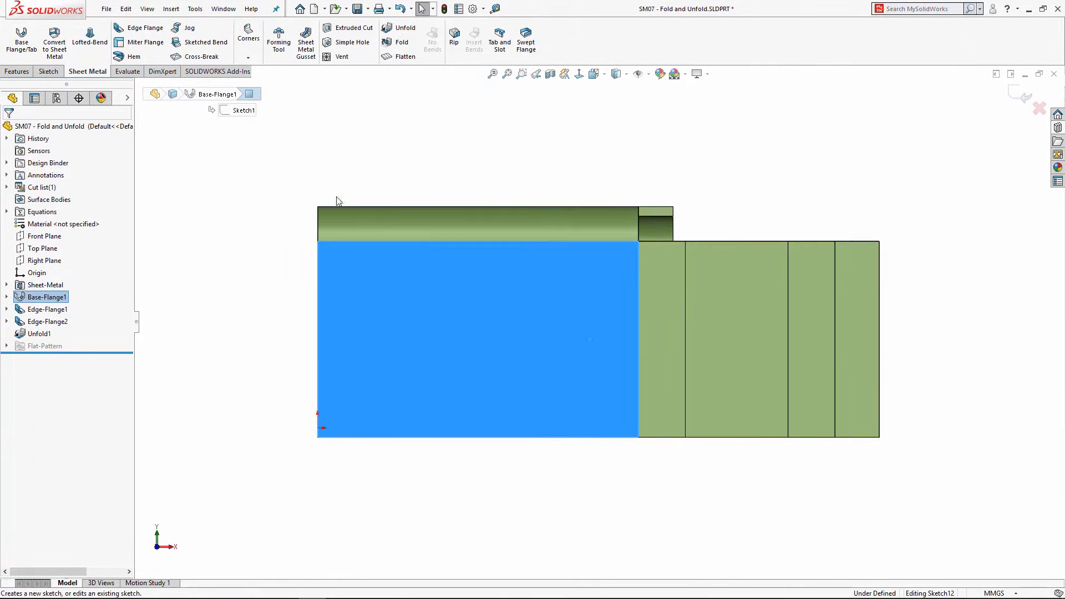
pyautogui.click(95, 27)
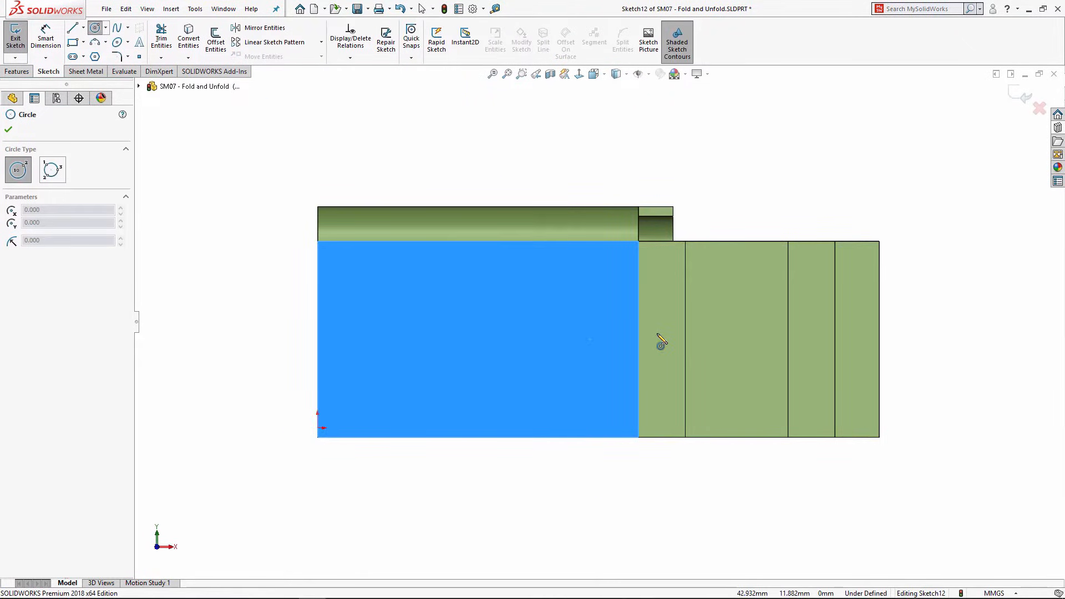
pyautogui.click(660, 333)
pyautogui.click(710, 350)
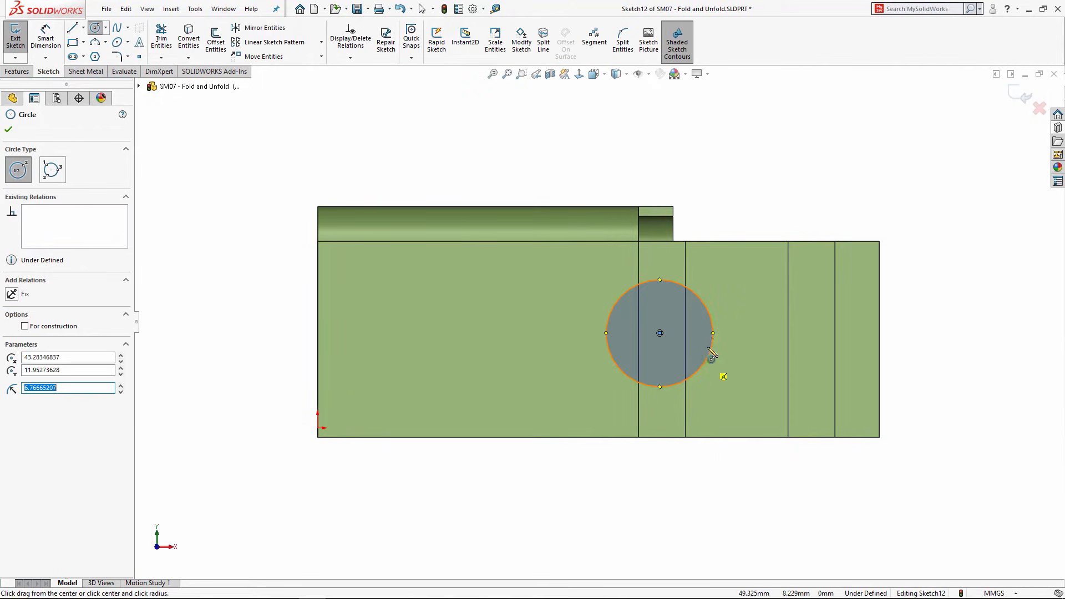
# Step: Cut the circle through the part with Extruded Cut, linked to sheet thickness
pyautogui.click(16, 72)
pyautogui.click(86, 73)
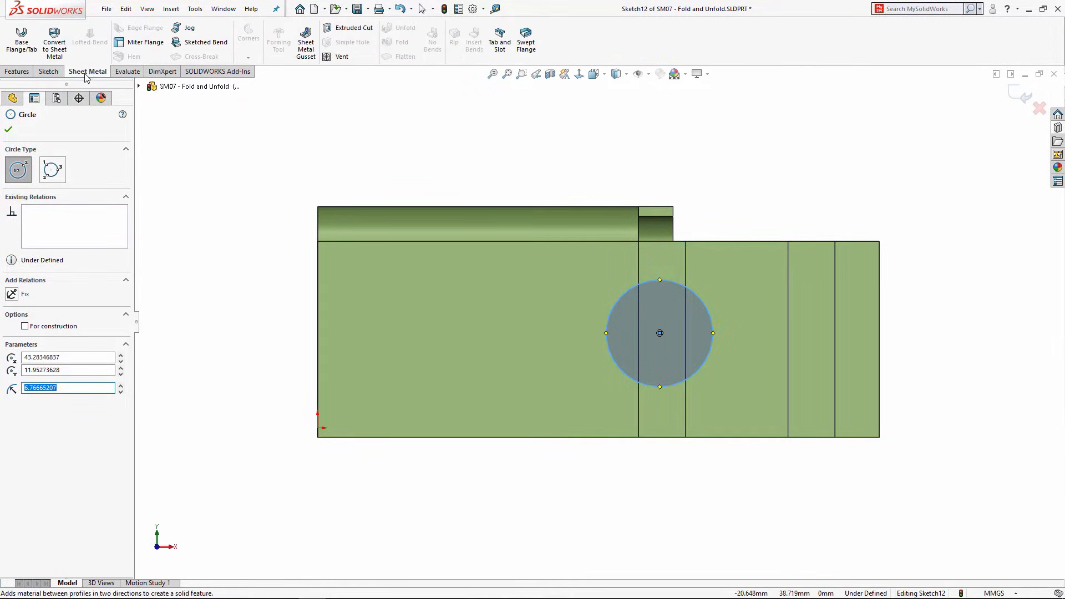
pyautogui.click(351, 28)
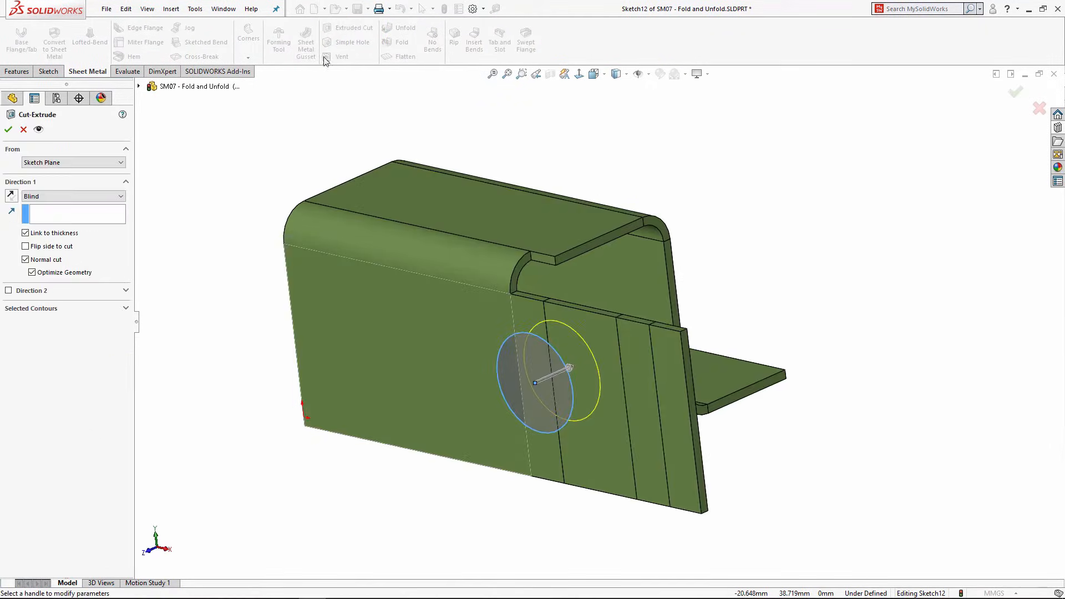
pyautogui.click(9, 130)
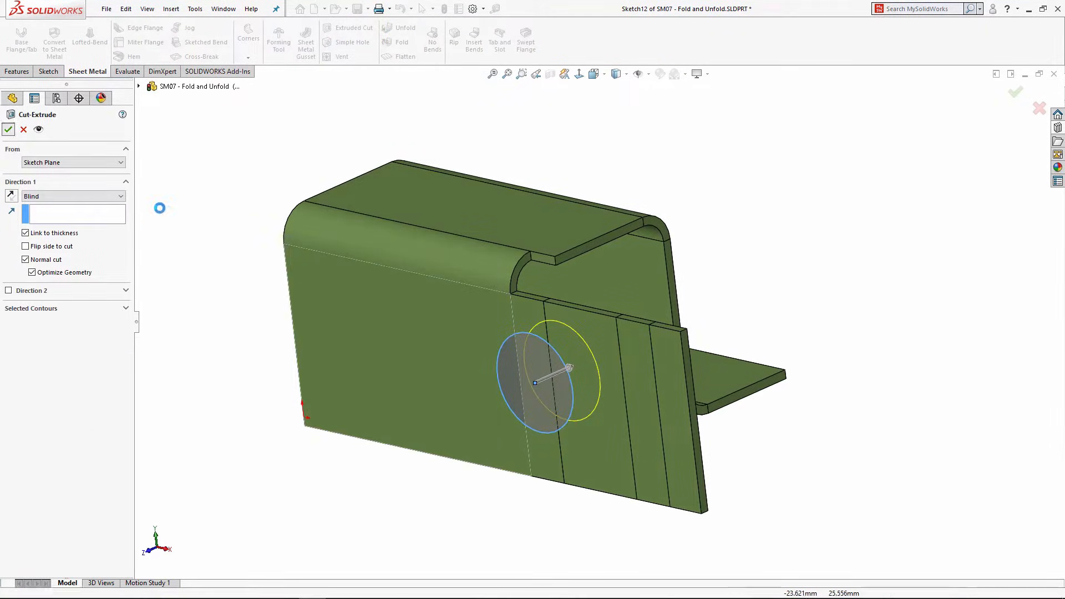
pyautogui.moveTo(482, 408); pyautogui.dragTo(511, 364, button='middle')
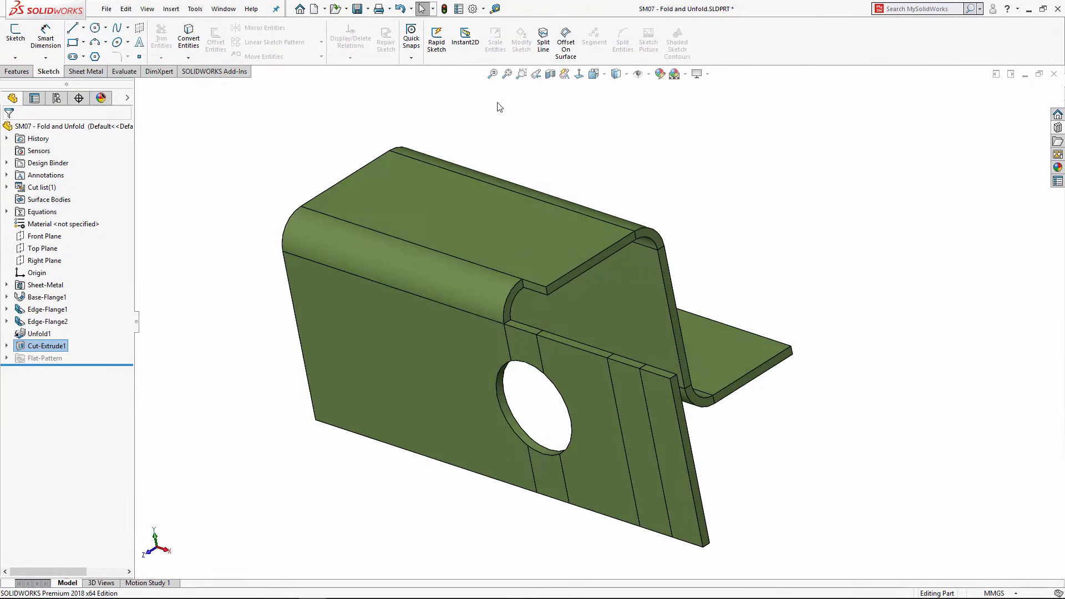
# Step: Refold both bends with Fold, keeping Face<1> fixed and collecting all bends
pyautogui.click(89, 71)
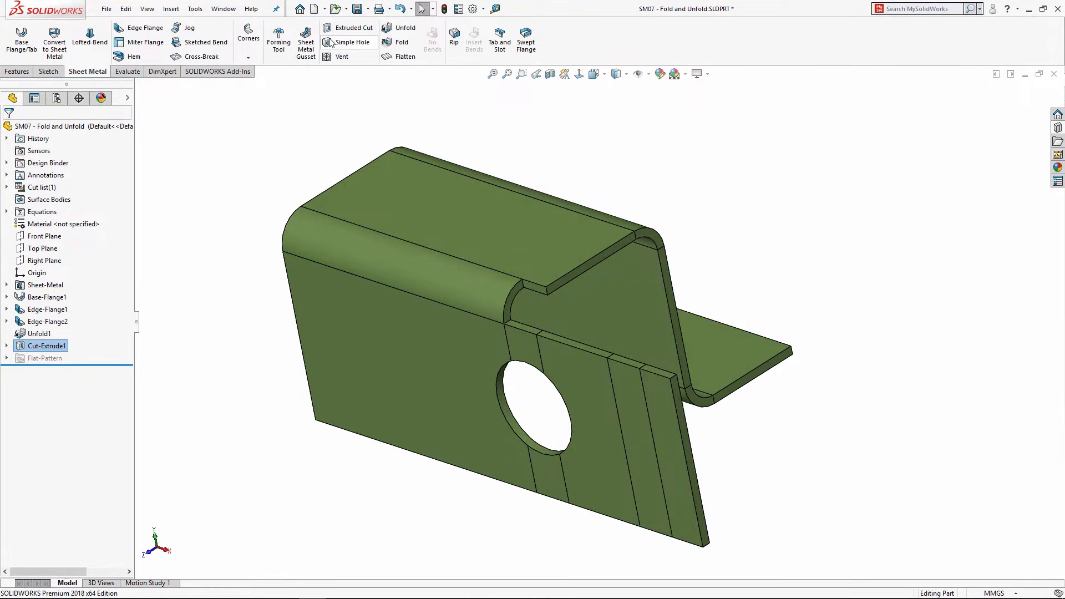
pyautogui.click(399, 45)
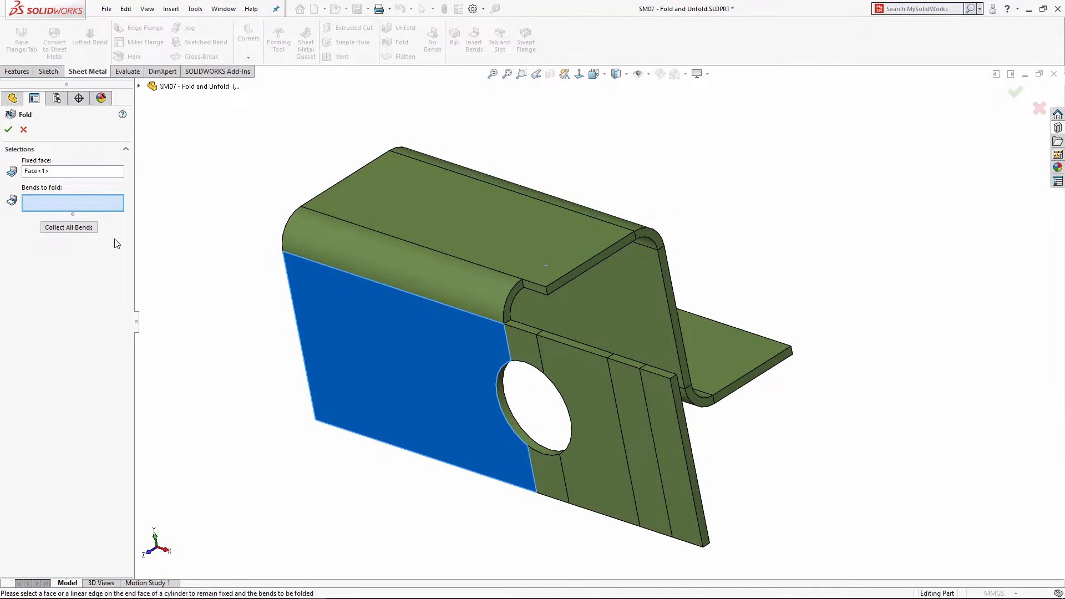
pyautogui.click(68, 228)
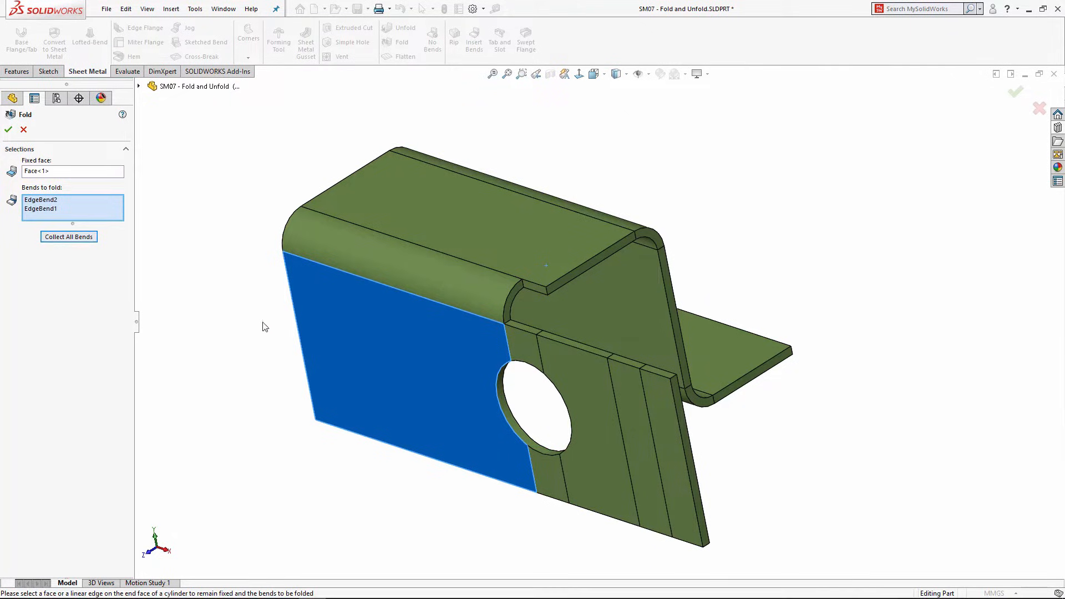
pyautogui.click(16, 132)
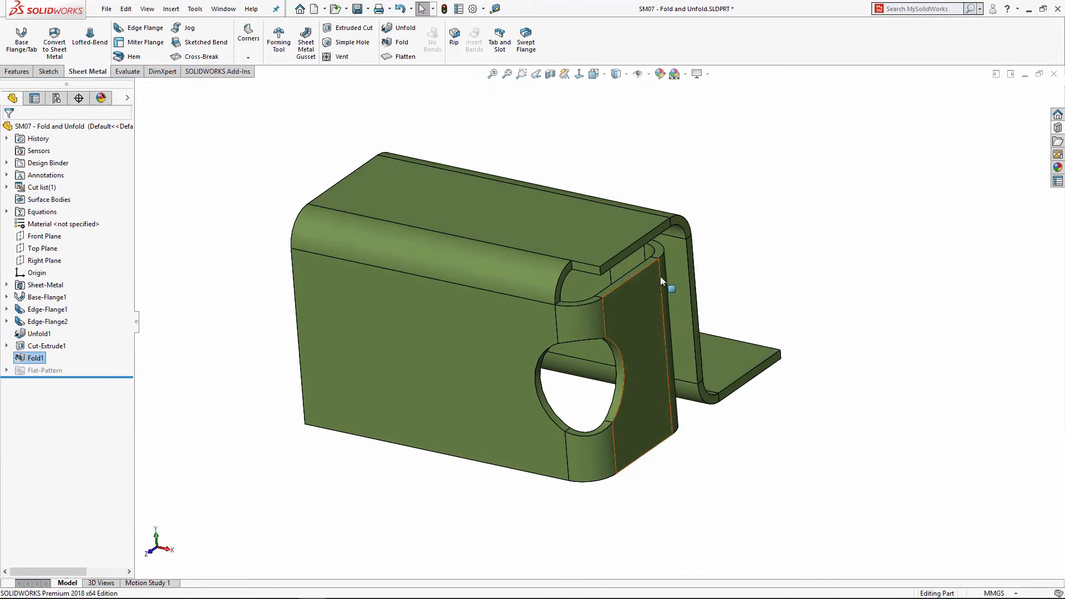
# Step: Orbit and zoom to inspect the hole wrapping around the refolded bend
pyautogui.scroll(-2, 660, 277)
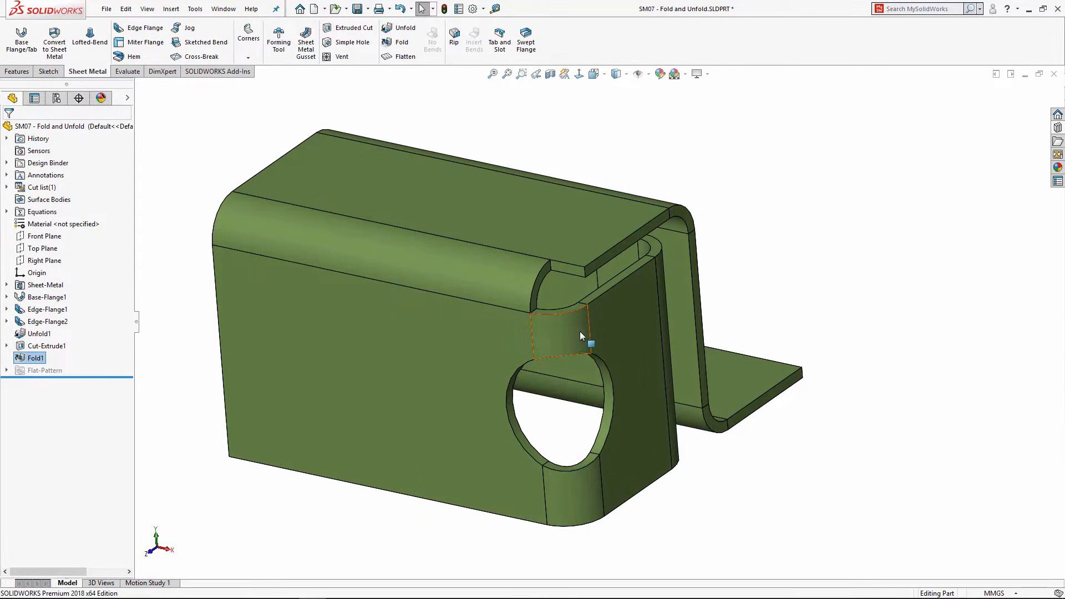
pyautogui.moveTo(512, 353); pyautogui.dragTo(494, 290, button='middle')
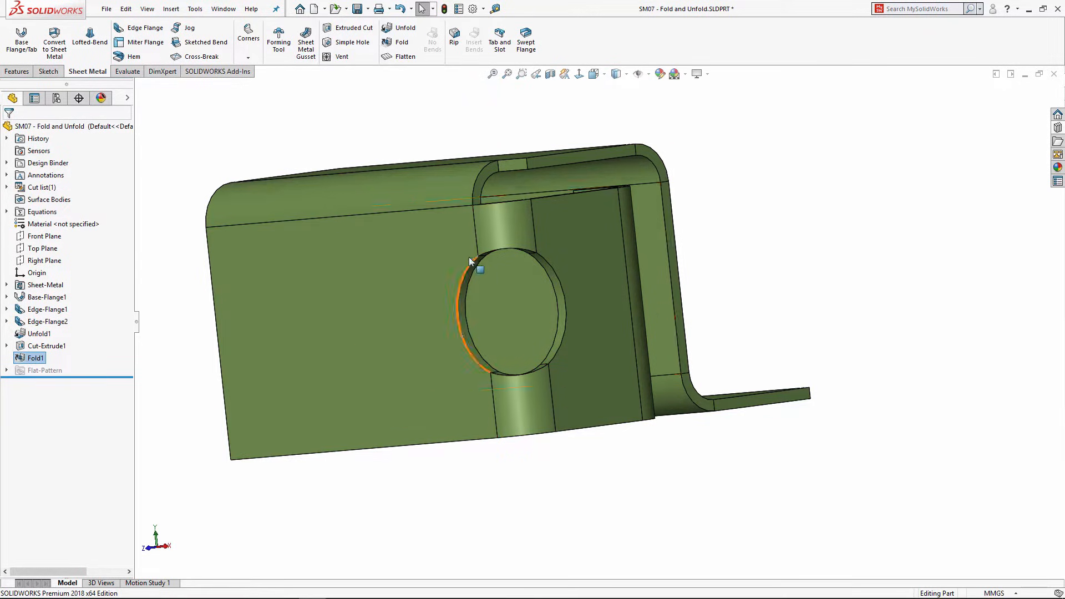
pyautogui.moveTo(468, 258); pyautogui.dragTo(413, 292, button='middle')
pyautogui.scroll(-1, 462, 218)
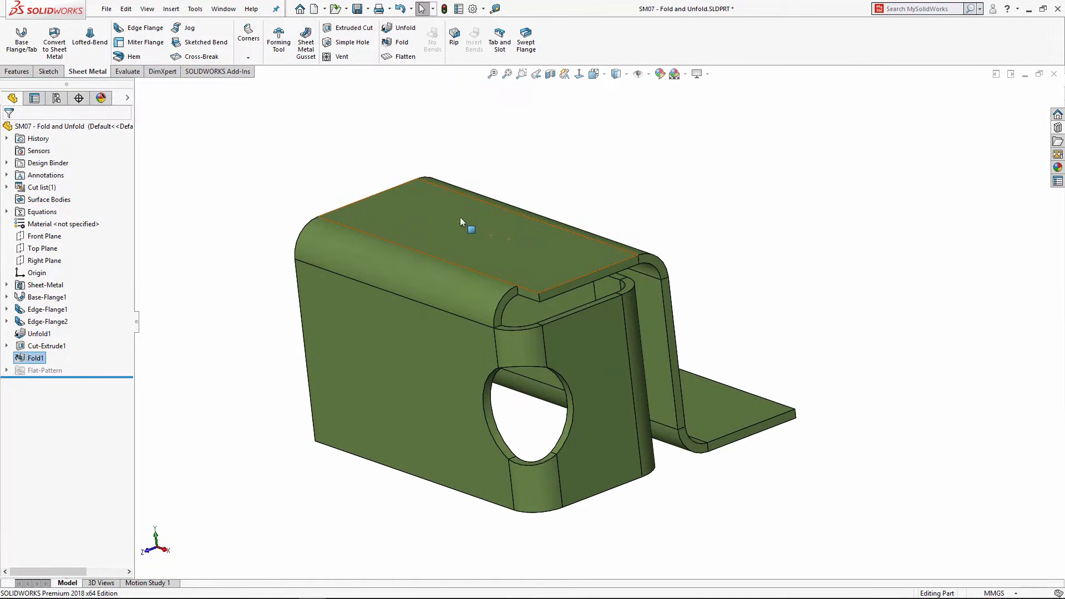
pyautogui.click(273, 156)
pyautogui.click(17, 71)
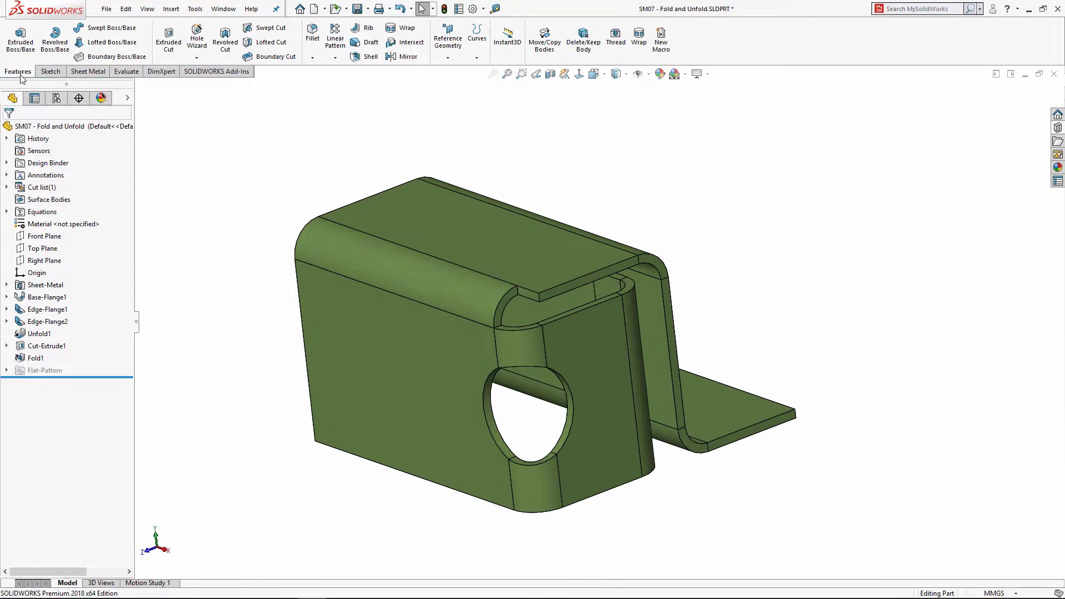
# Step: Create Plane1 at 45° to the top face through its front edge, flipped
pyautogui.click(447, 58)
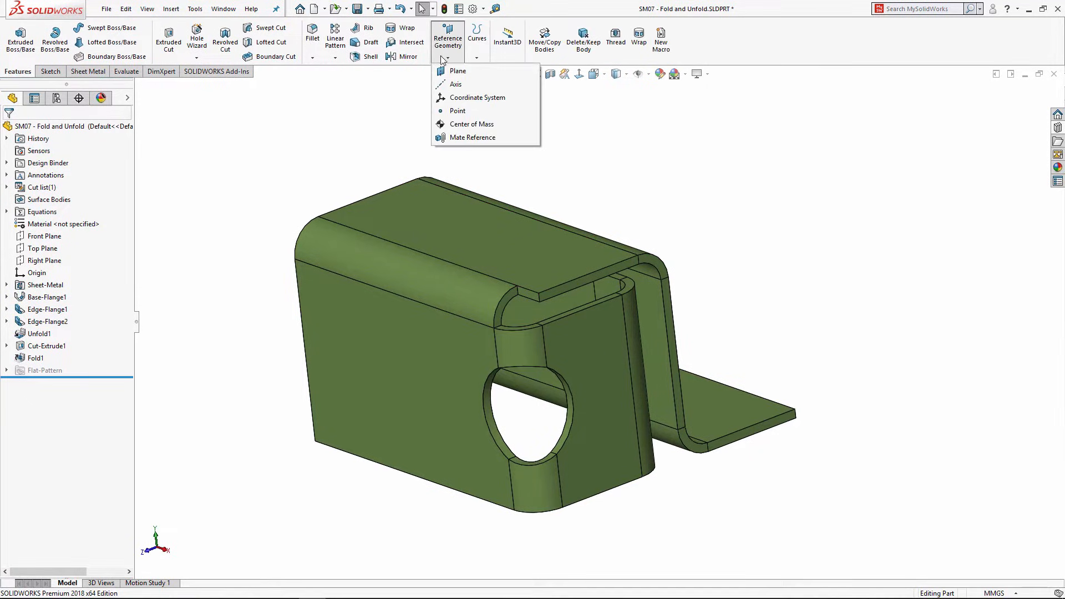
pyautogui.click(404, 227)
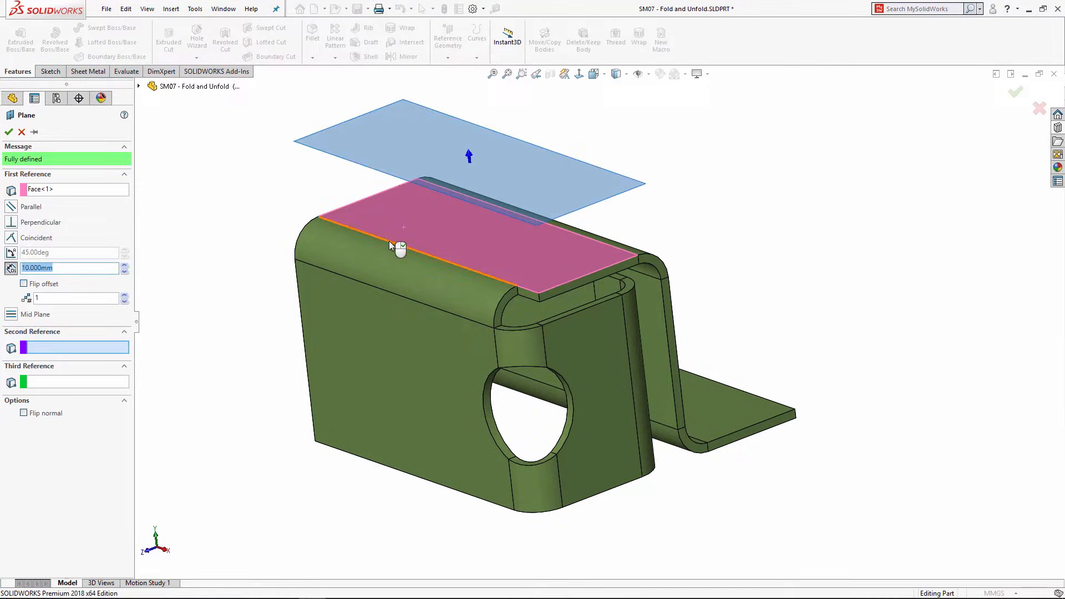
pyautogui.click(389, 240)
pyautogui.click(12, 252)
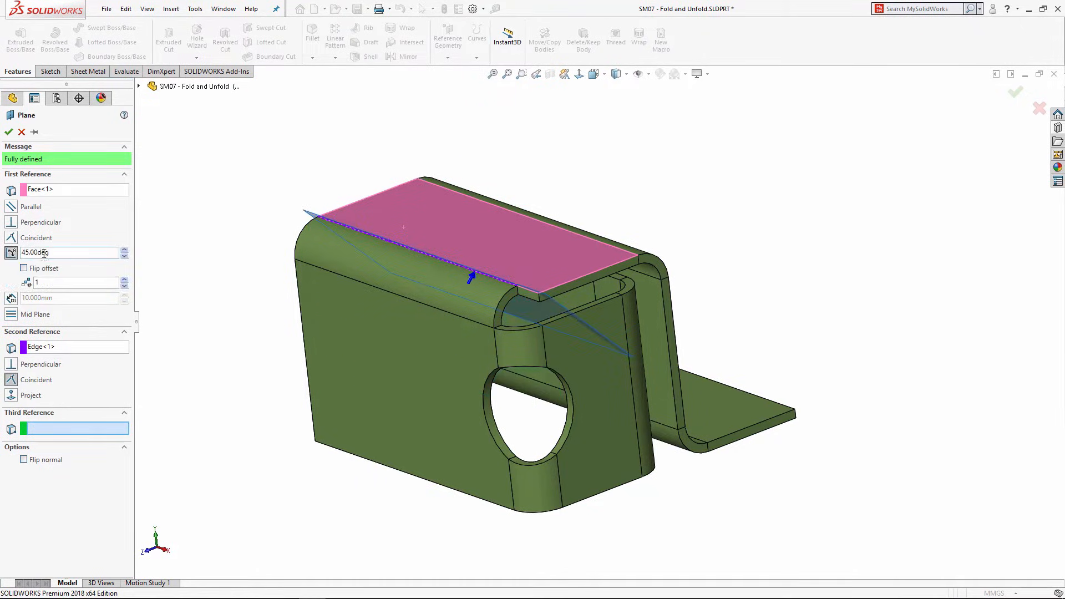
pyautogui.moveTo(57, 253); pyautogui.dragTo(20, 254)
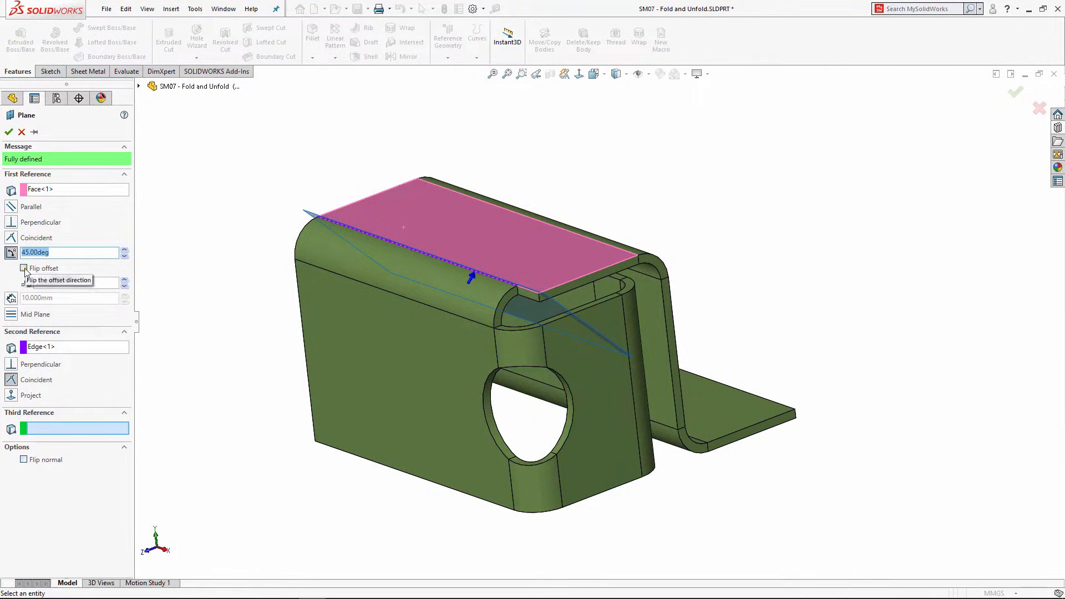
pyautogui.click(24, 268)
pyautogui.moveTo(168, 259); pyautogui.dragTo(130, 232, button='middle')
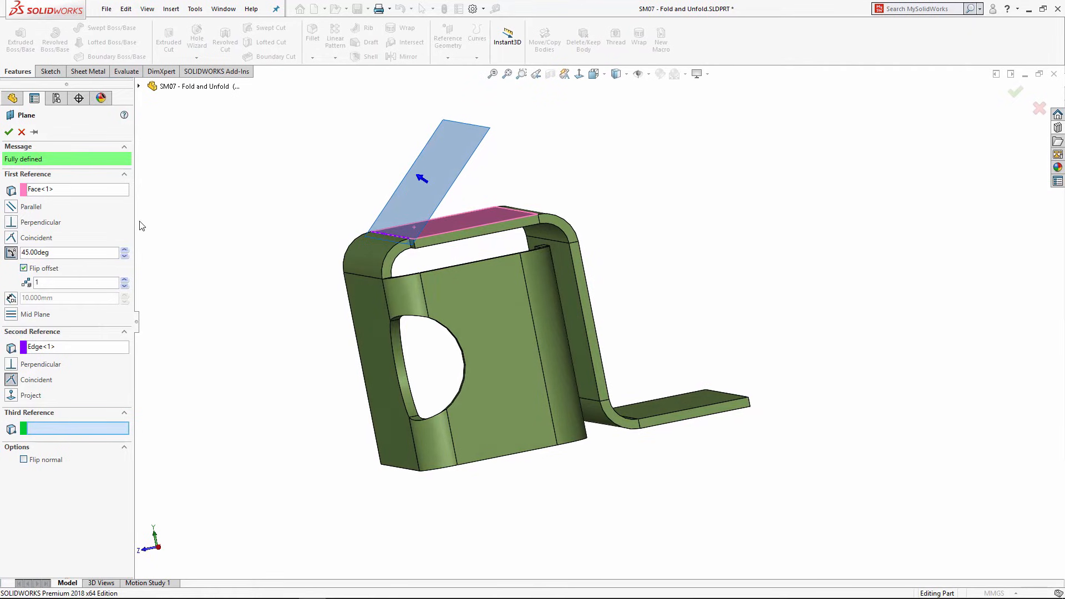
pyautogui.click(8, 132)
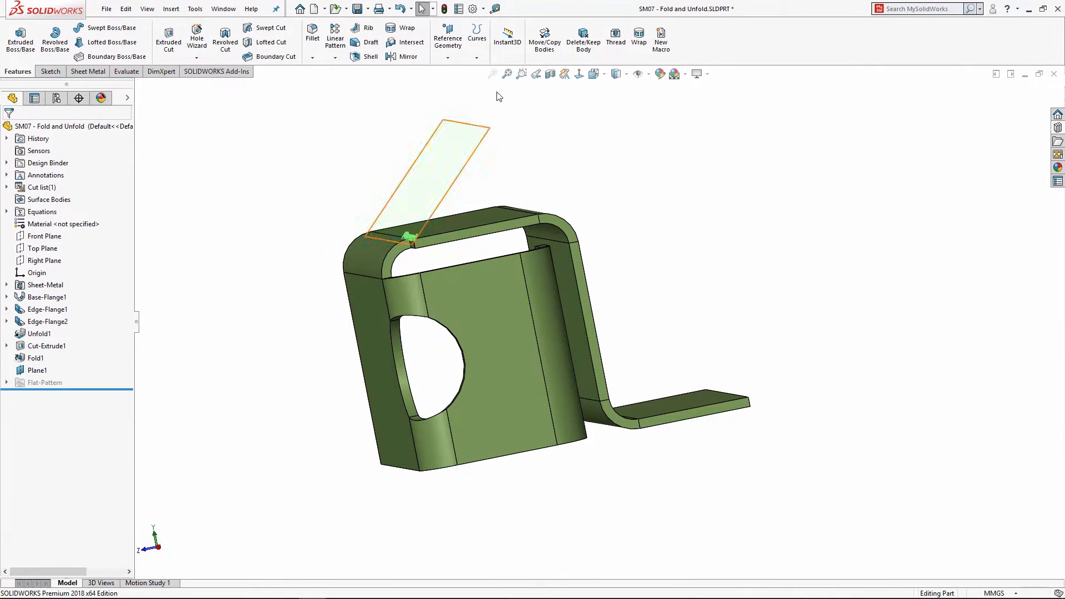
# Step: Add Plane2 offset 5 mm from Plane1
pyautogui.click(448, 39)
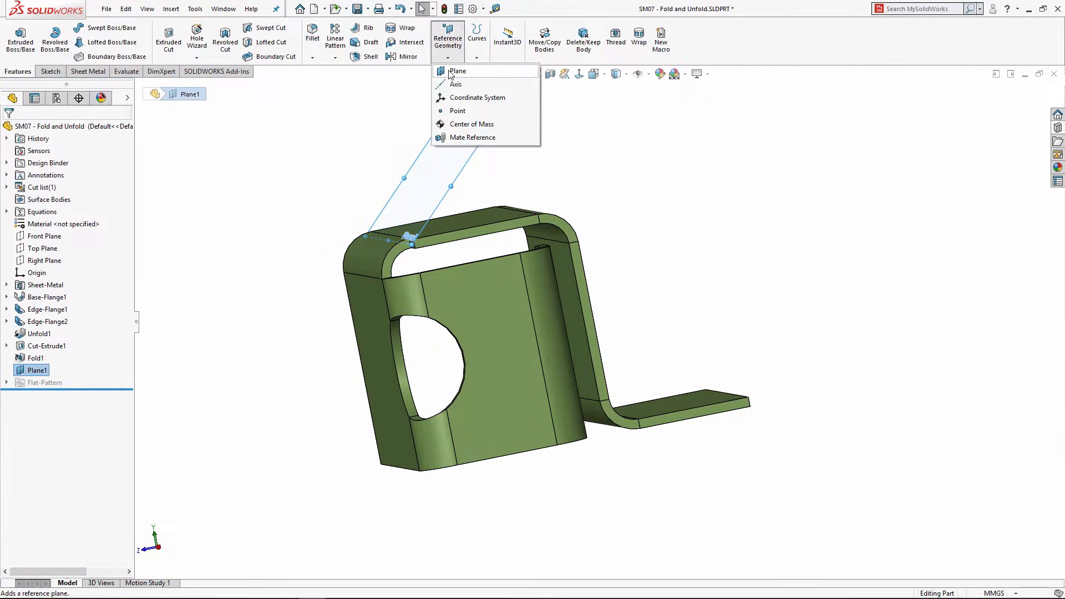
pyautogui.click(455, 79)
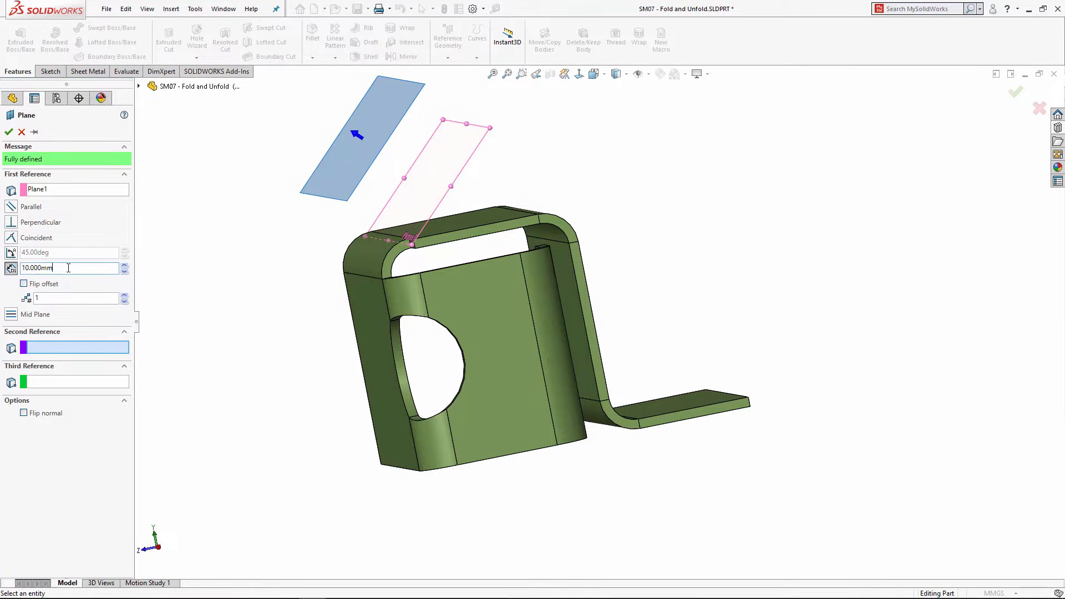
pyautogui.write('5')
pyautogui.press('Return')
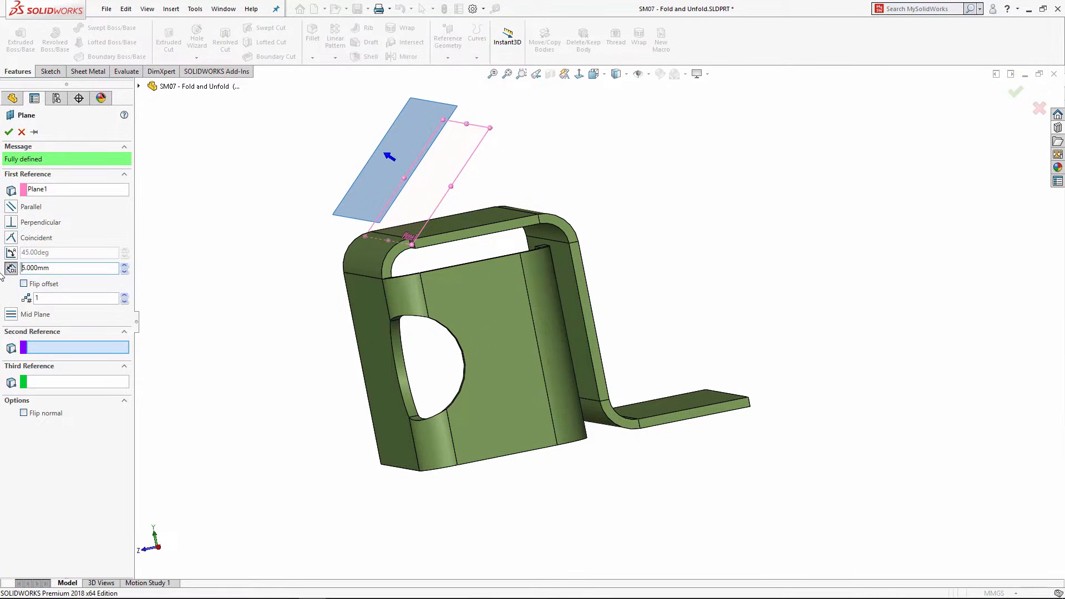
pyautogui.moveTo(407, 213); pyautogui.dragTo(331, 302, button='middle')
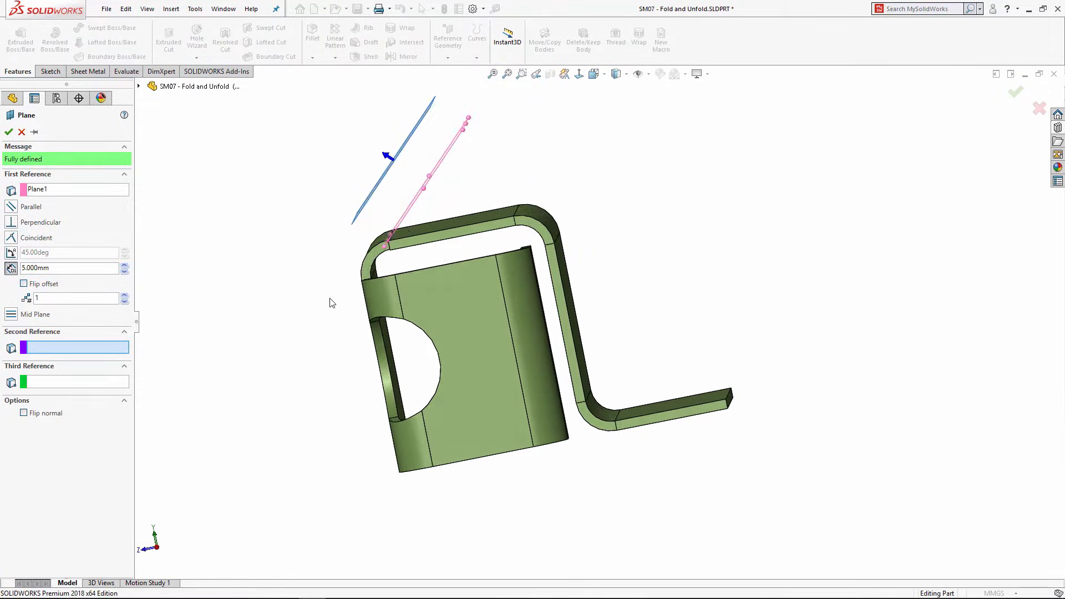
pyautogui.click(8, 132)
pyautogui.moveTo(250, 220); pyautogui.dragTo(269, 228, button='middle')
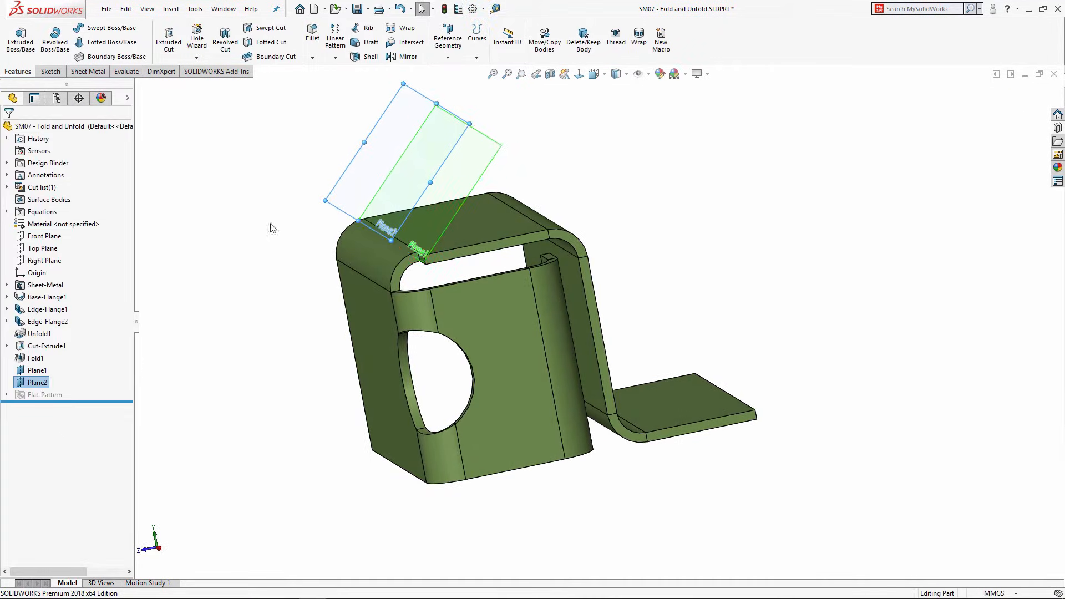
# Step: Hide Plane1 and start a new sketch on Plane2
pyautogui.click(491, 146)
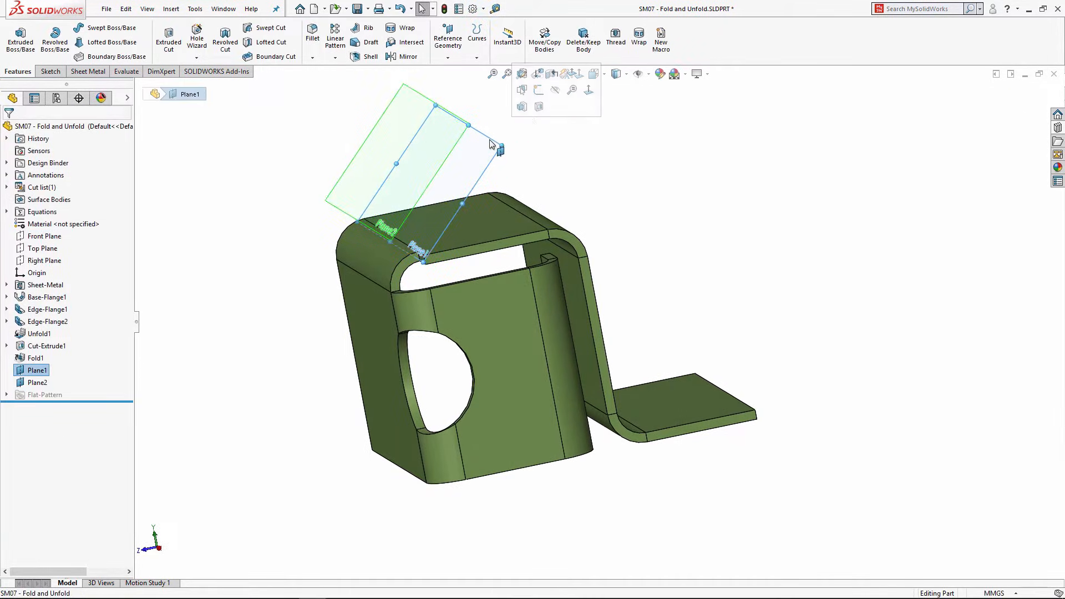
pyautogui.click(557, 93)
pyautogui.click(427, 106)
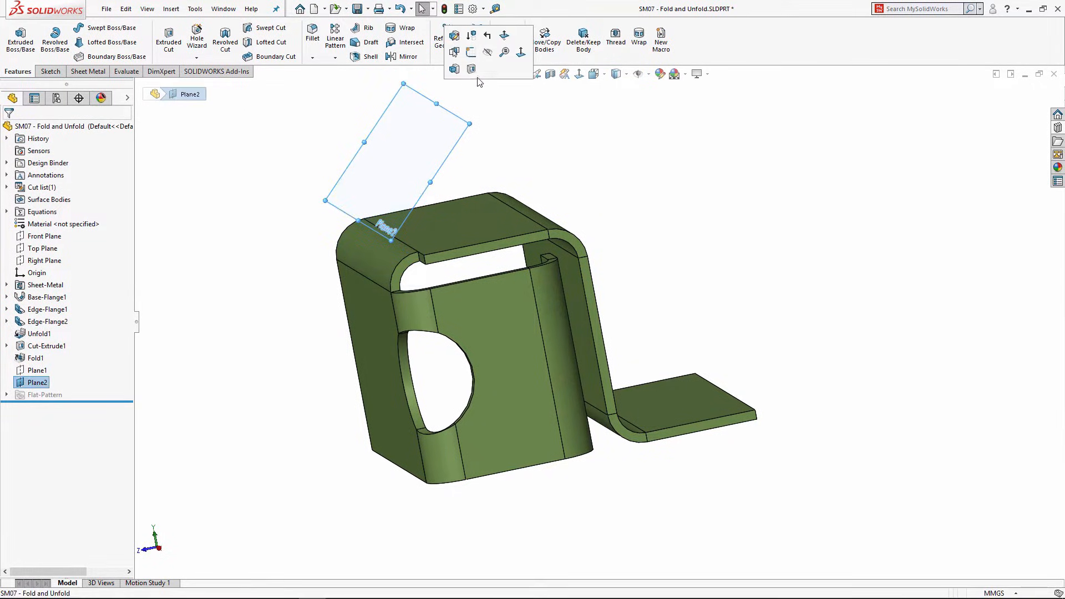
pyautogui.click(471, 58)
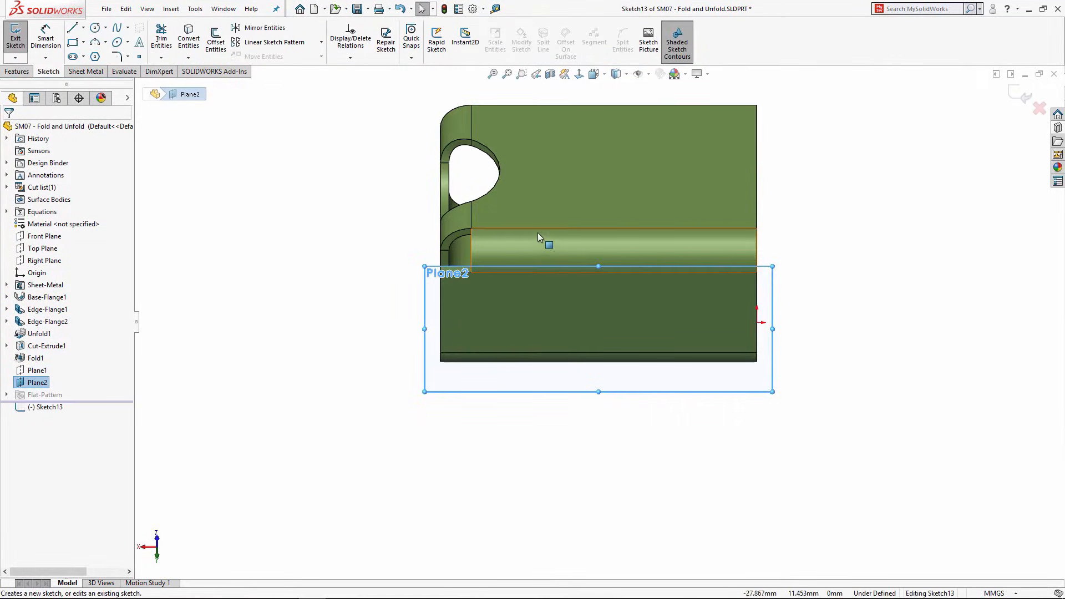
# Step: Draw a circle on Plane2 and dimension its diameter to 16 mm
pyautogui.click(95, 28)
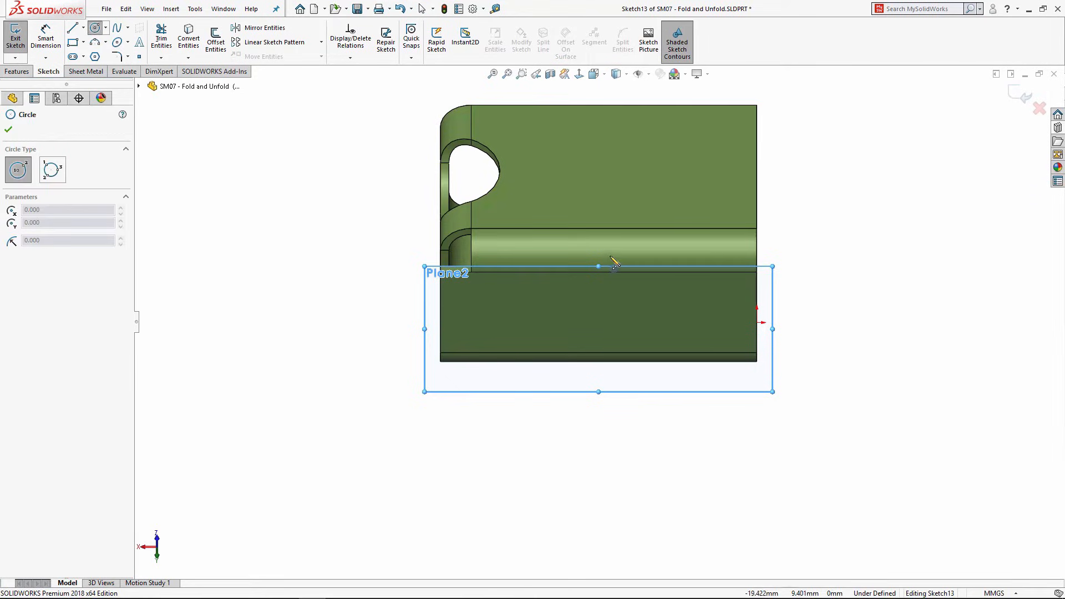
pyautogui.click(600, 249)
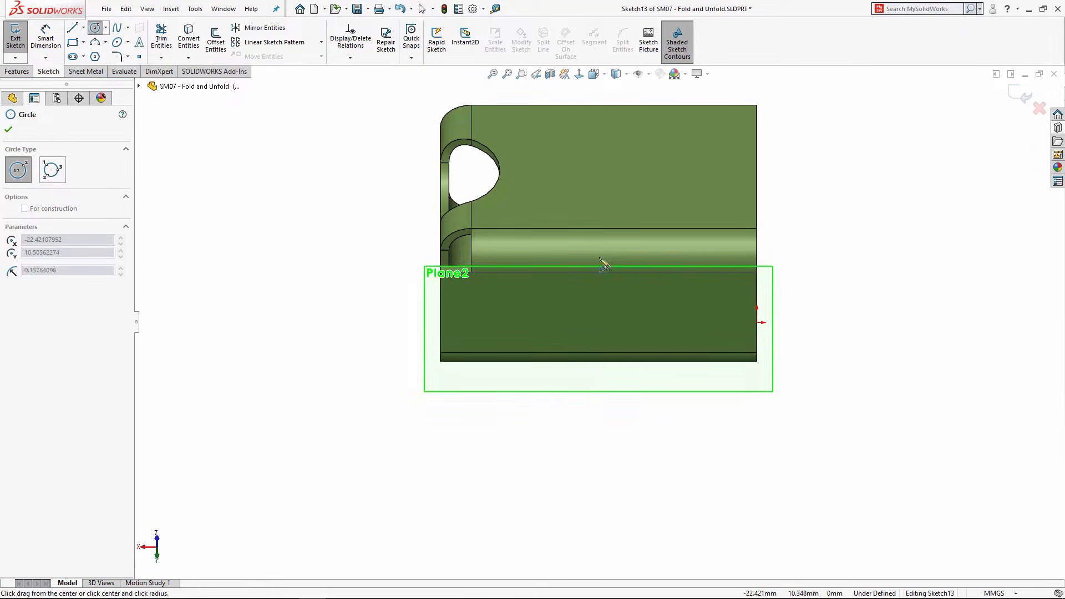
pyautogui.click(585, 295)
pyautogui.press('Escape')
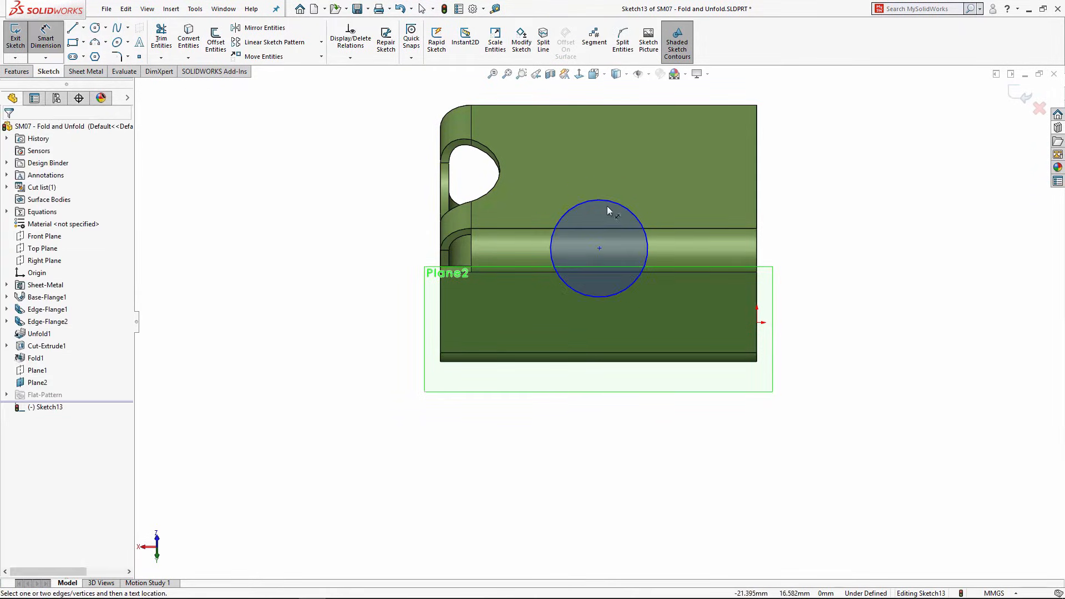
pyautogui.click(632, 195)
pyautogui.click(678, 171)
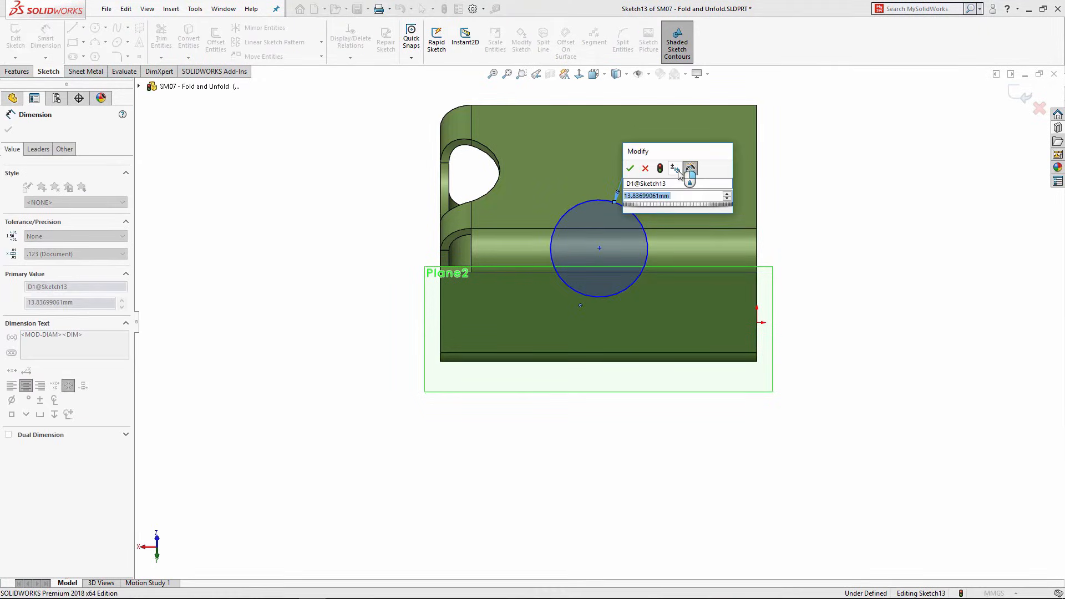
pyautogui.write('16')
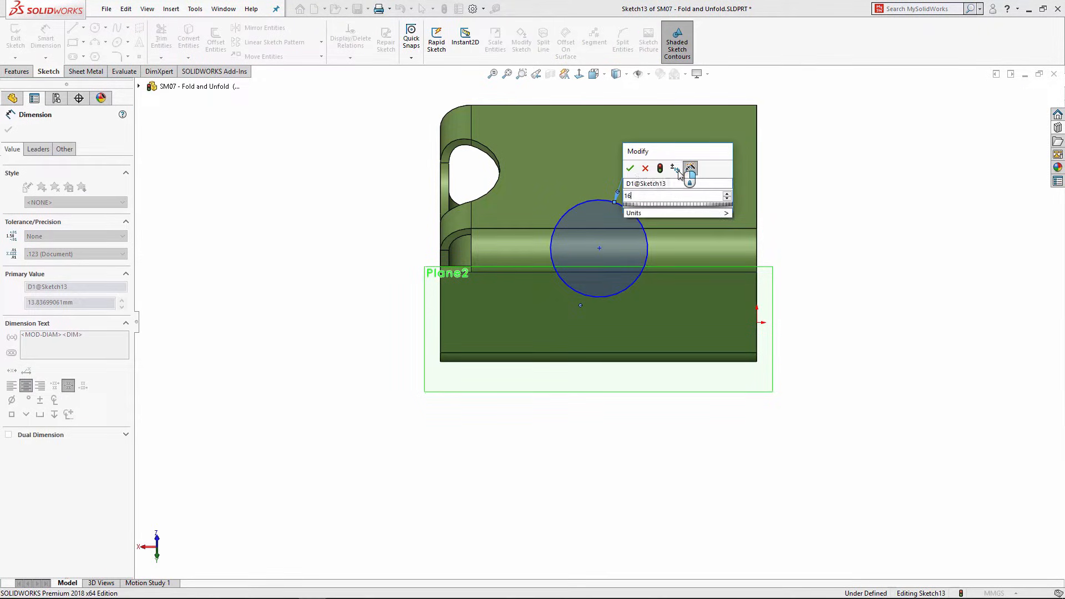
pyautogui.press('Return')
# Step: Dimension the circle centre 22 mm horizontally from the origin
pyautogui.click(626, 195)
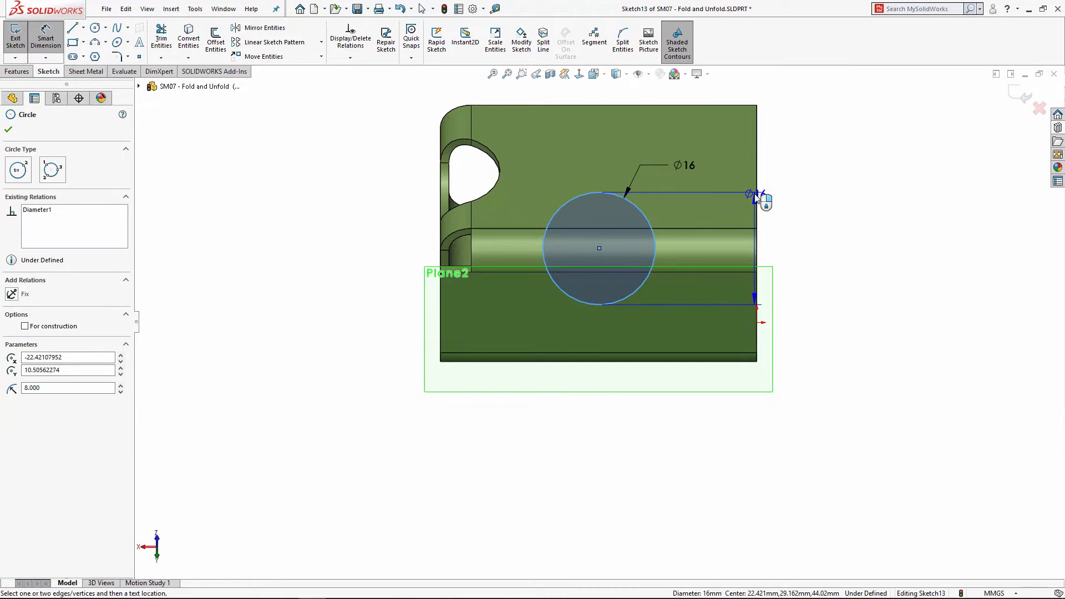
pyautogui.click(757, 321)
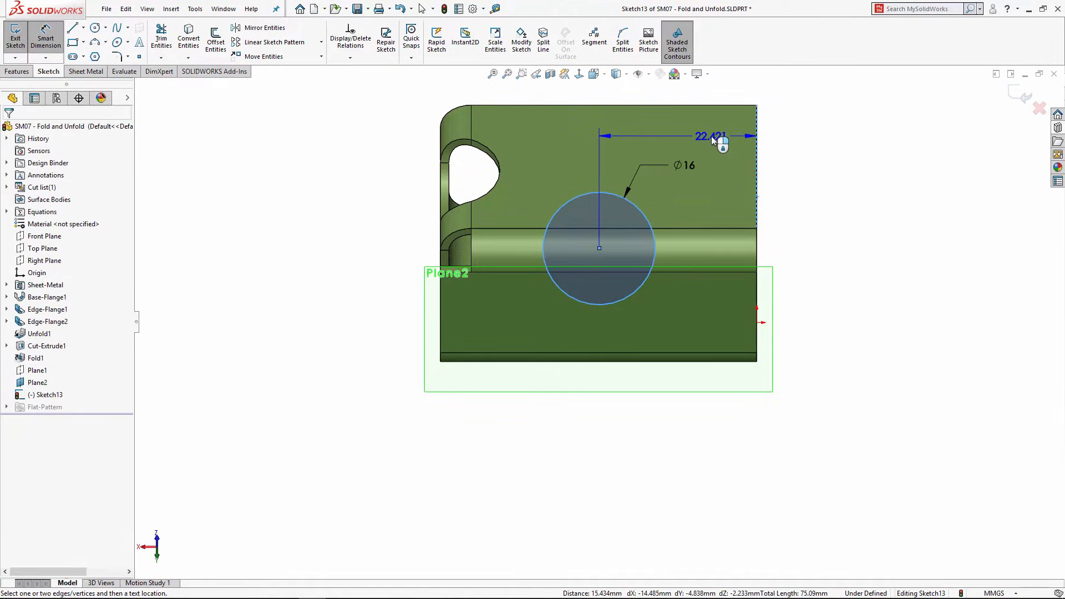
pyautogui.click(711, 137)
pyautogui.write('22.00mm')
pyautogui.press('Return')
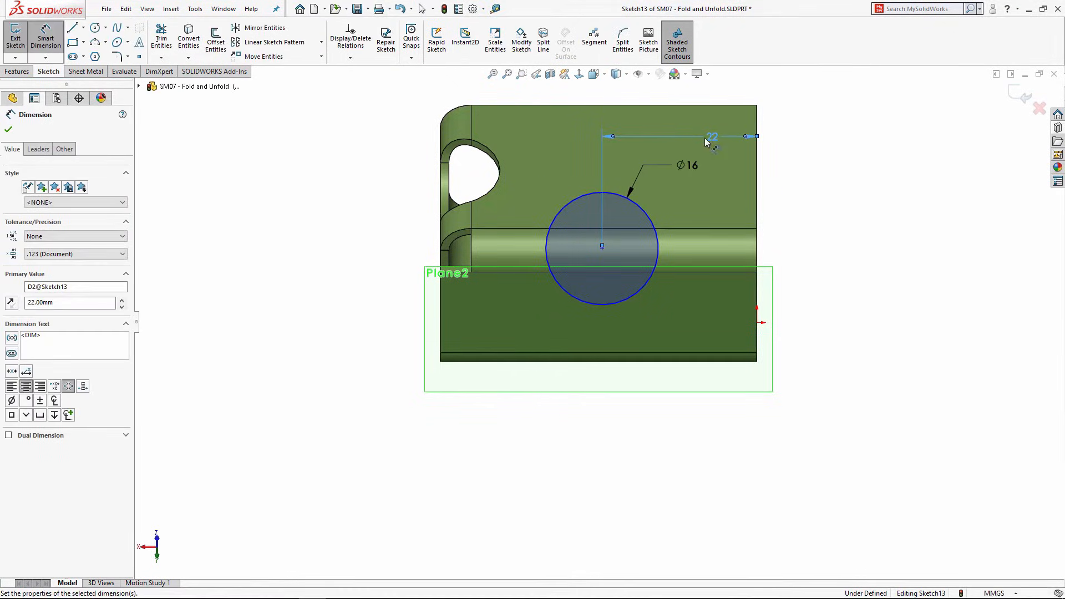
pyautogui.rightClick(825, 148)
pyautogui.click(873, 179)
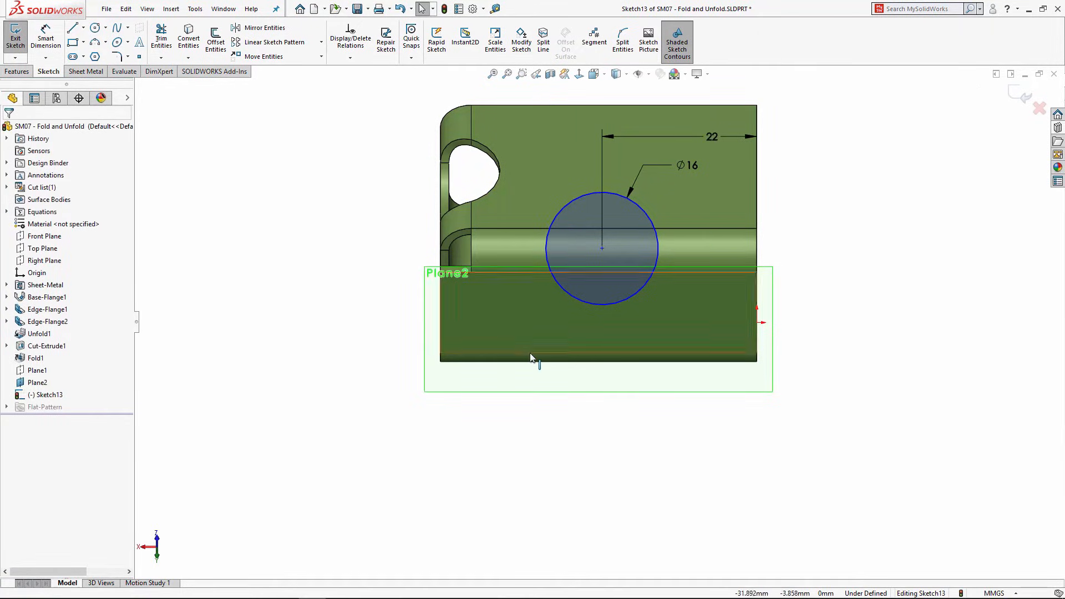
pyautogui.moveTo(535, 361); pyautogui.dragTo(646, 221, button='middle')
# Step: Extruded-cut the Ø16 circle 15 mm blind, with Link to thickness unchecked
pyautogui.click(19, 71)
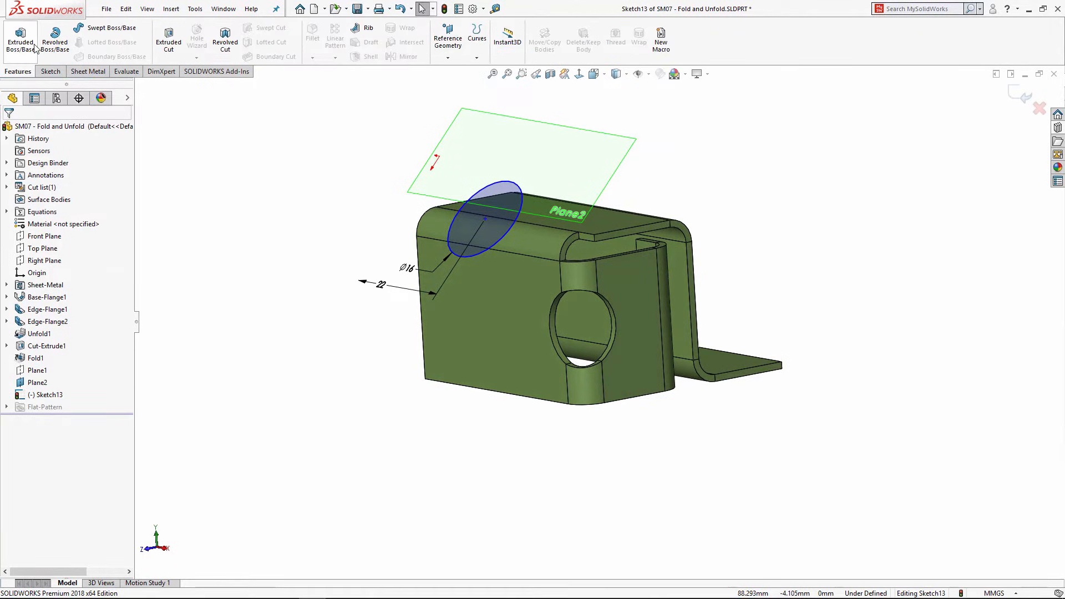
pyautogui.click(169, 40)
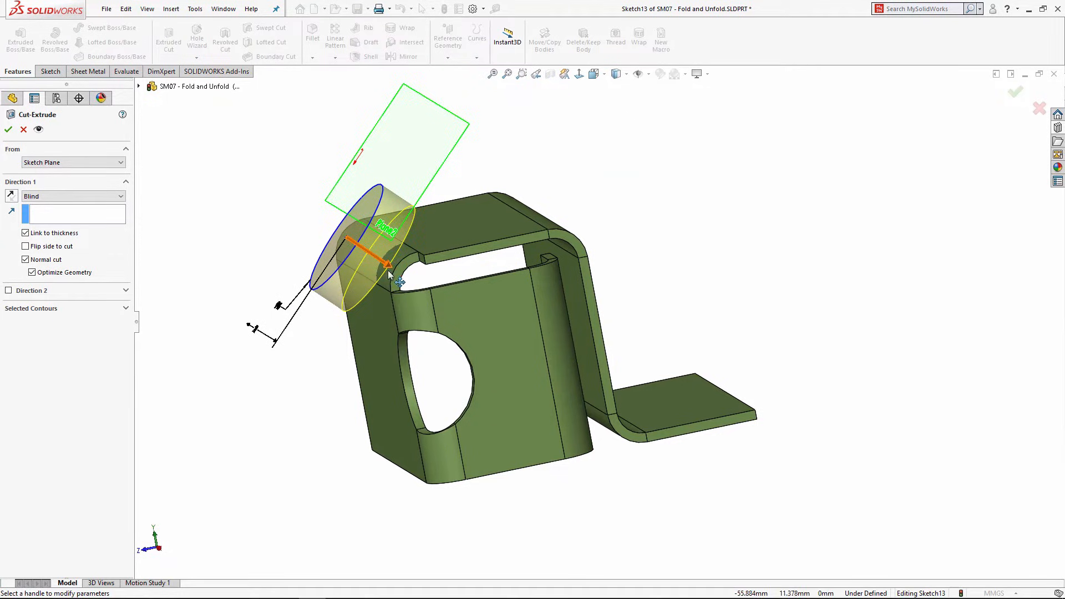
pyautogui.moveTo(349, 272); pyautogui.dragTo(395, 276, button='middle')
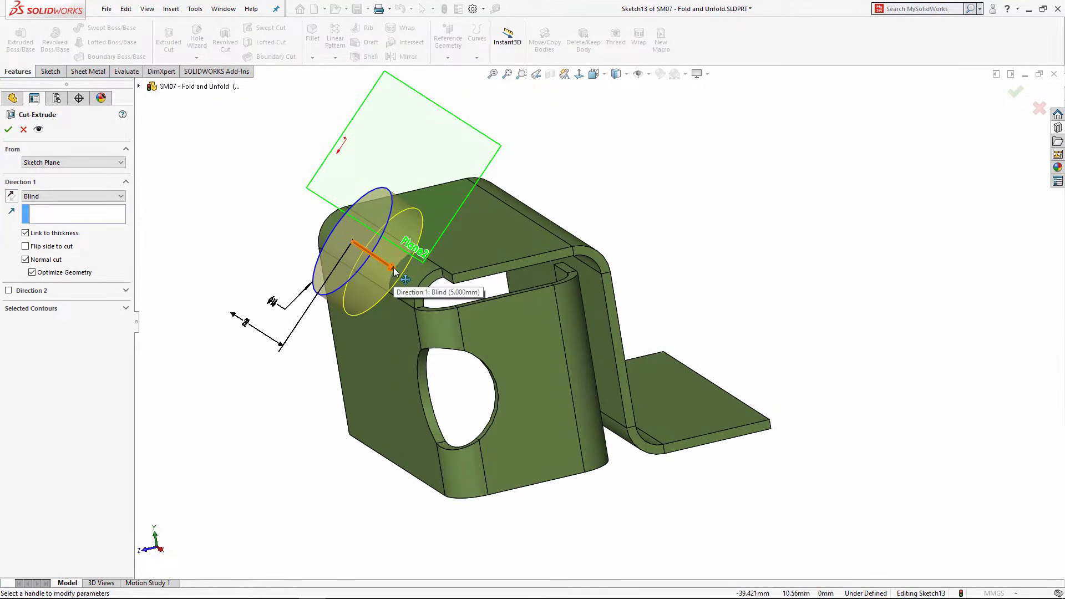
pyautogui.click(25, 234)
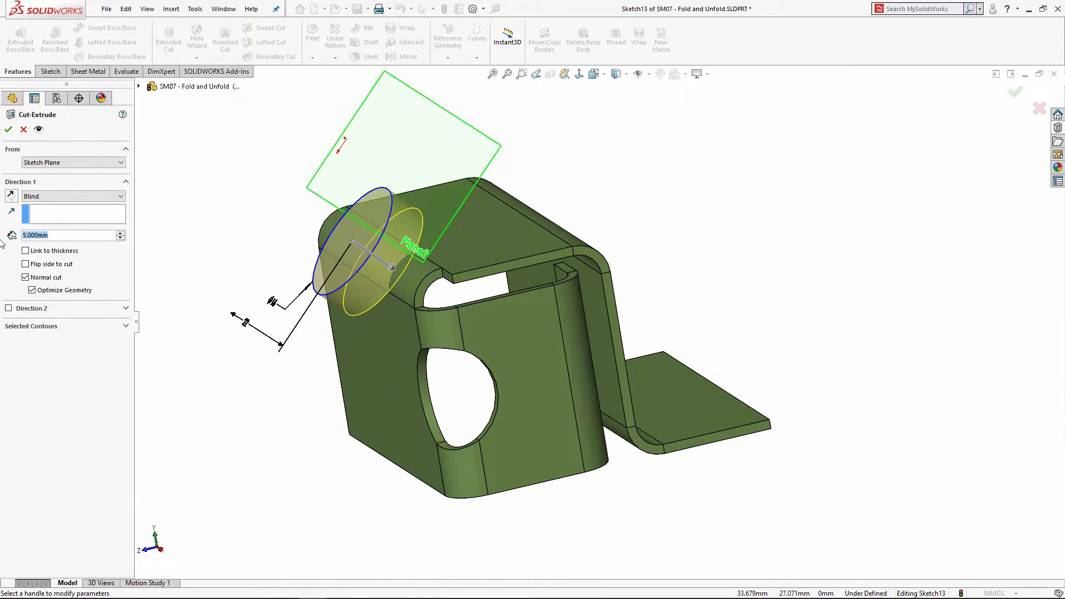
pyautogui.click(391, 266)
pyautogui.click(425, 298)
pyautogui.moveTo(409, 339); pyautogui.dragTo(391, 310, button='middle')
pyautogui.click(435, 296)
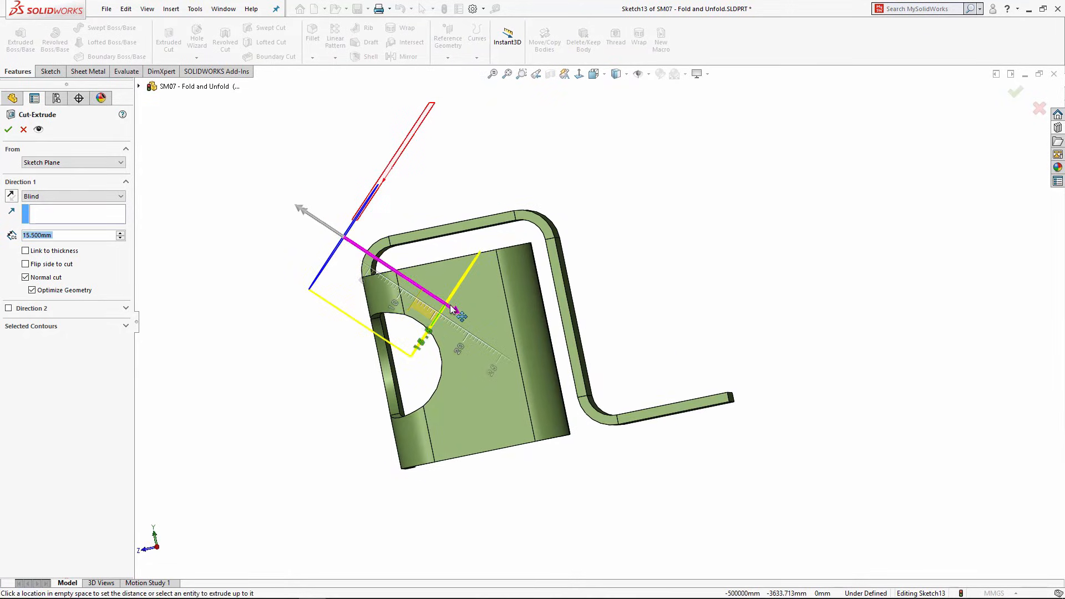
pyautogui.click(441, 303)
pyautogui.moveTo(390, 264); pyautogui.dragTo(492, 376, button='middle')
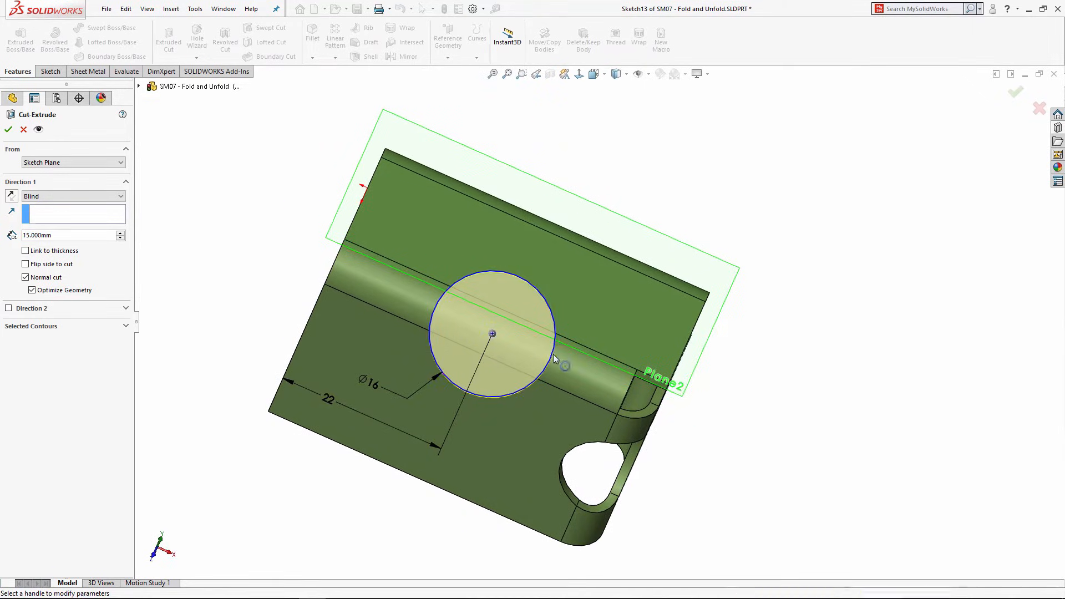
pyautogui.moveTo(554, 354); pyautogui.dragTo(431, 311, button='middle')
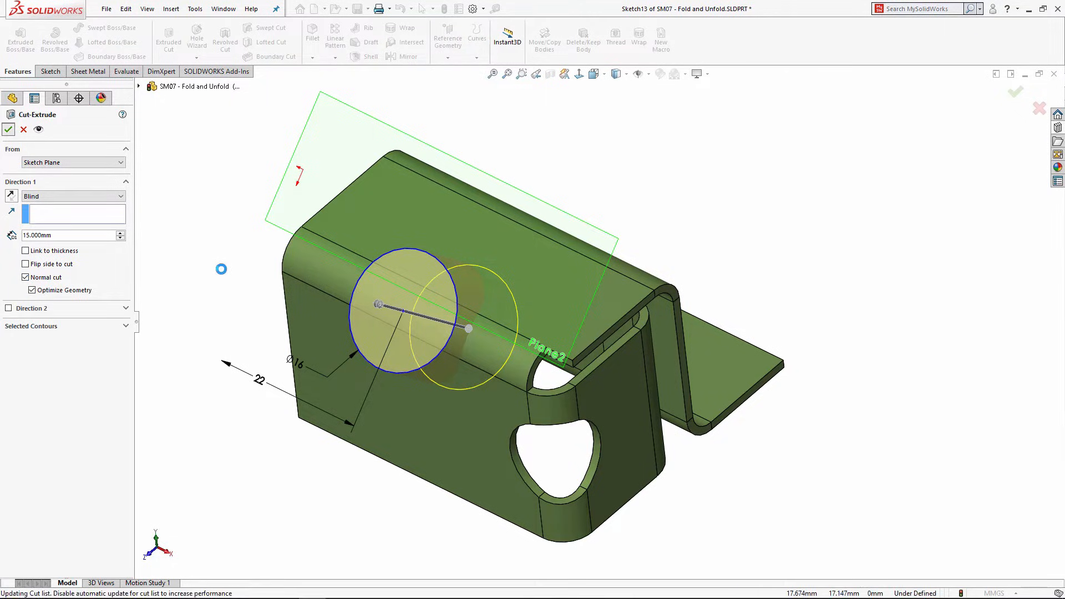
pyautogui.click(334, 135)
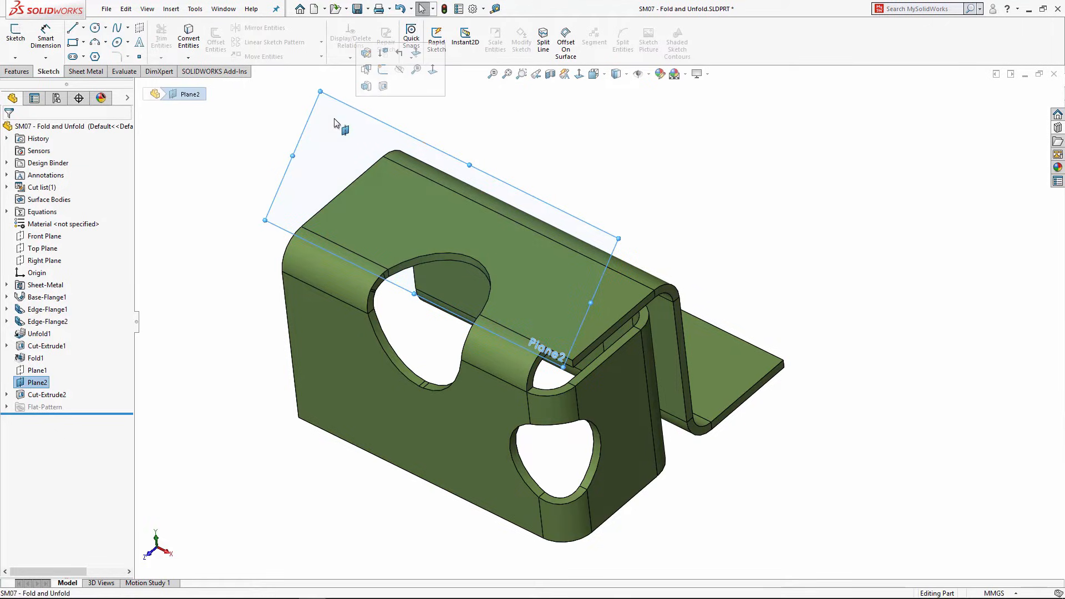
# Step: Hide Plane2 and preview a flipped 16 mm boss extrude of Sketch13
pyautogui.click(400, 69)
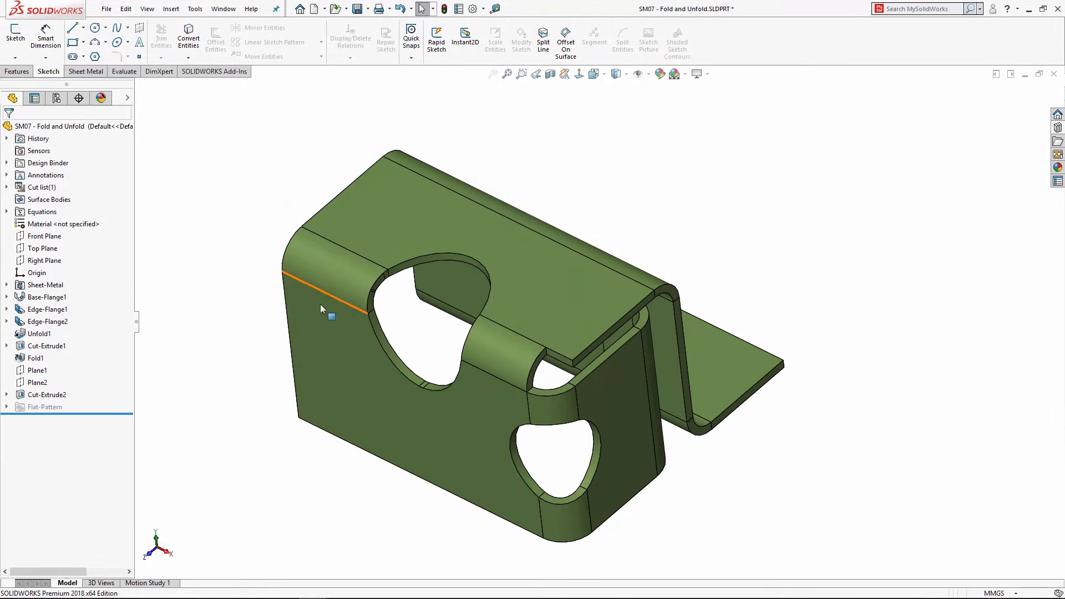
pyautogui.click(7, 394)
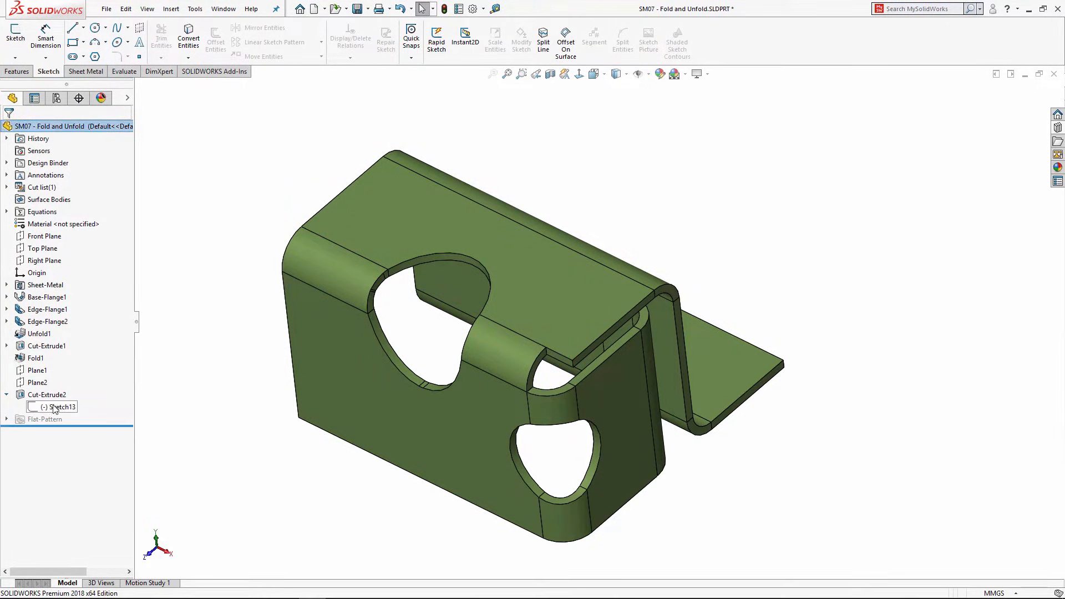
pyautogui.click(58, 407)
pyautogui.click(21, 69)
pyautogui.click(21, 38)
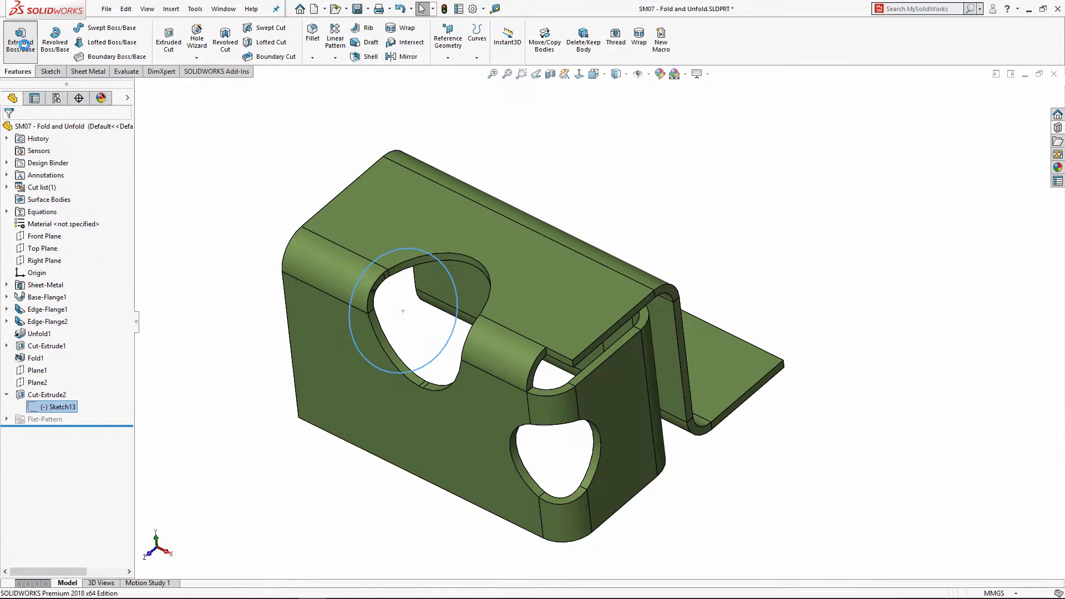
pyautogui.moveTo(422, 318); pyautogui.dragTo(356, 271, button='middle')
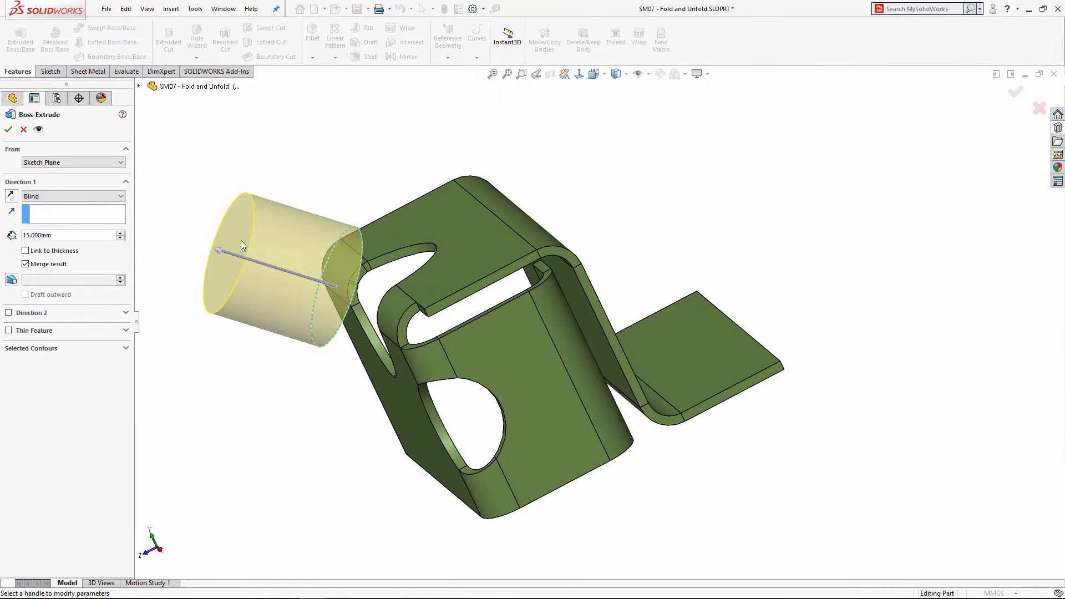
pyautogui.moveTo(218, 248); pyautogui.dragTo(451, 337)
pyautogui.moveTo(452, 337)
pyautogui.mouseDown(button='middle')
pyautogui.moveTo(361, 295)
pyautogui.moveTo(435, 347)
pyautogui.moveTo(444, 339)
pyautogui.mouseUp(button='middle')
# Step: Inspect the boss extrude preview from several angles, then cancel it
pyautogui.scroll(-3, 542, 291)
pyautogui.scroll(-3, 527, 297)
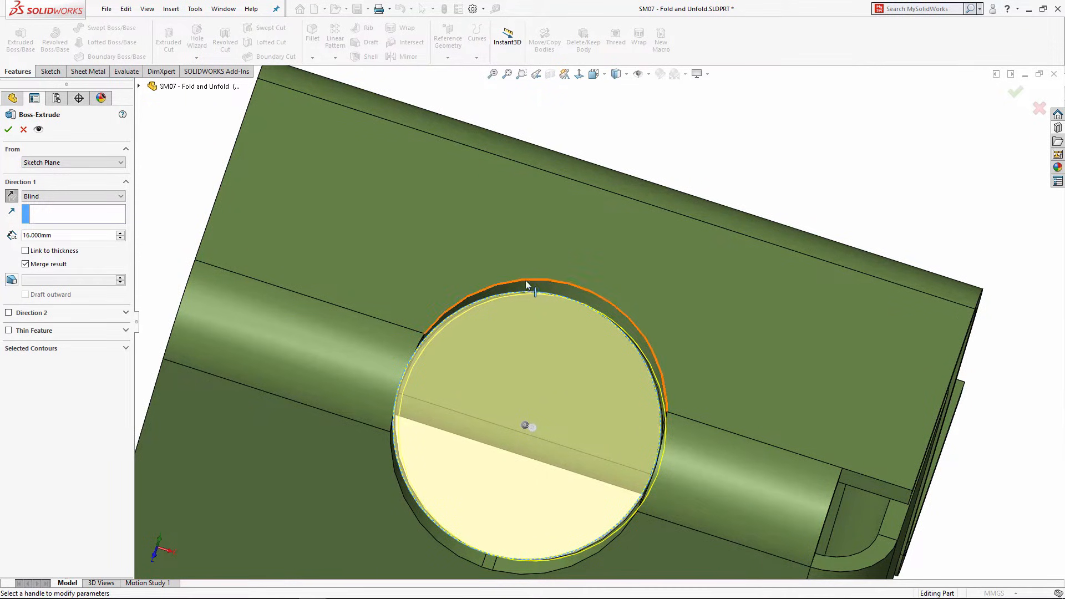
pyautogui.moveTo(628, 331); pyautogui.dragTo(615, 317, button='middle')
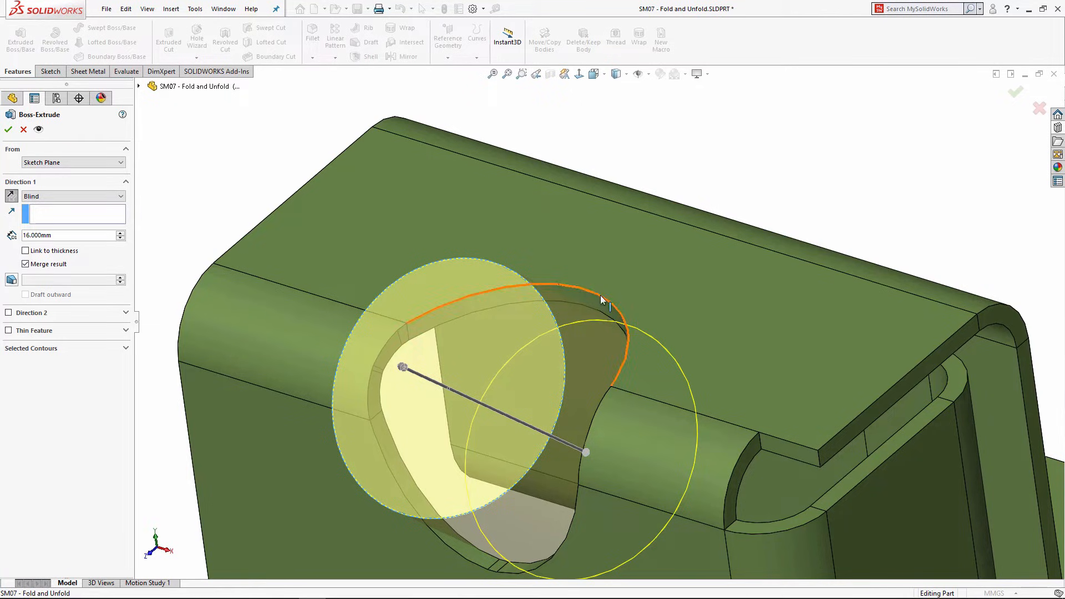
pyautogui.moveTo(598, 291); pyautogui.dragTo(510, 386, button='middle')
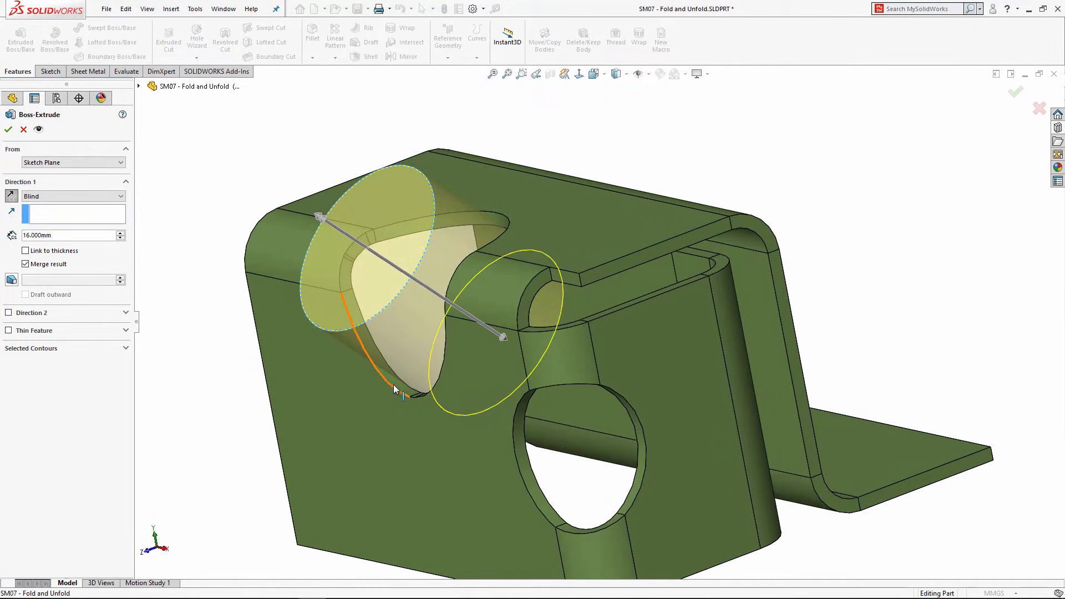
pyautogui.scroll(3, 346, 311)
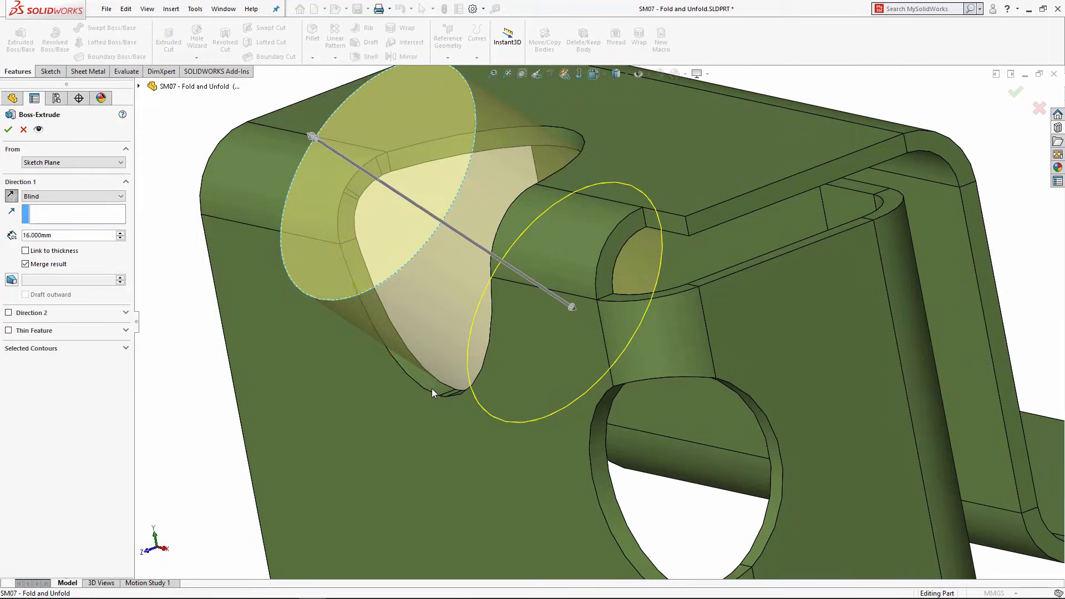
pyautogui.scroll(-3, 438, 389)
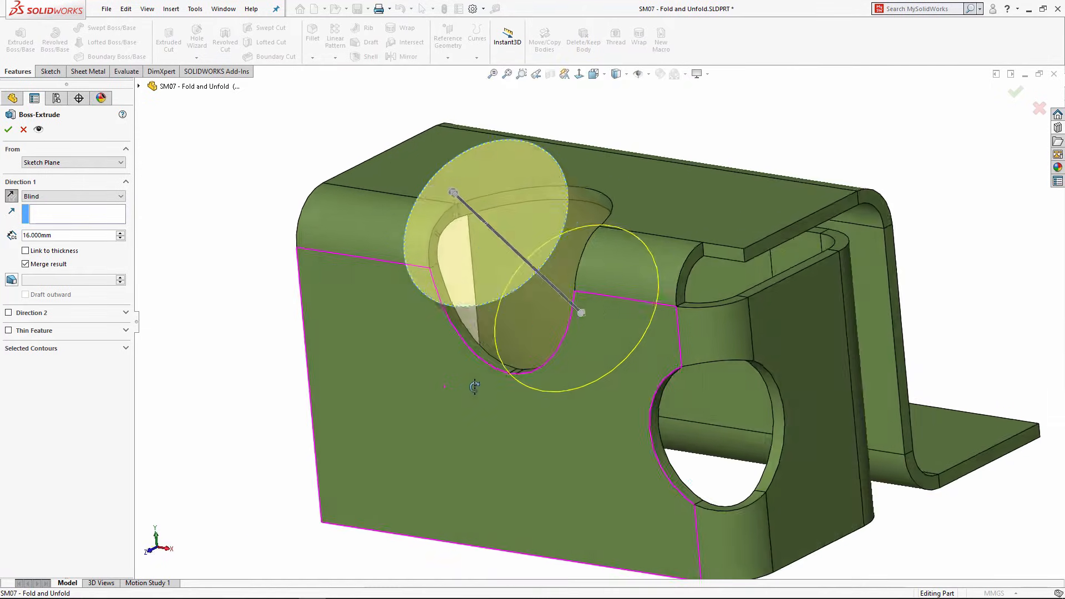
pyautogui.moveTo(476, 380); pyautogui.dragTo(655, 137, button='middle')
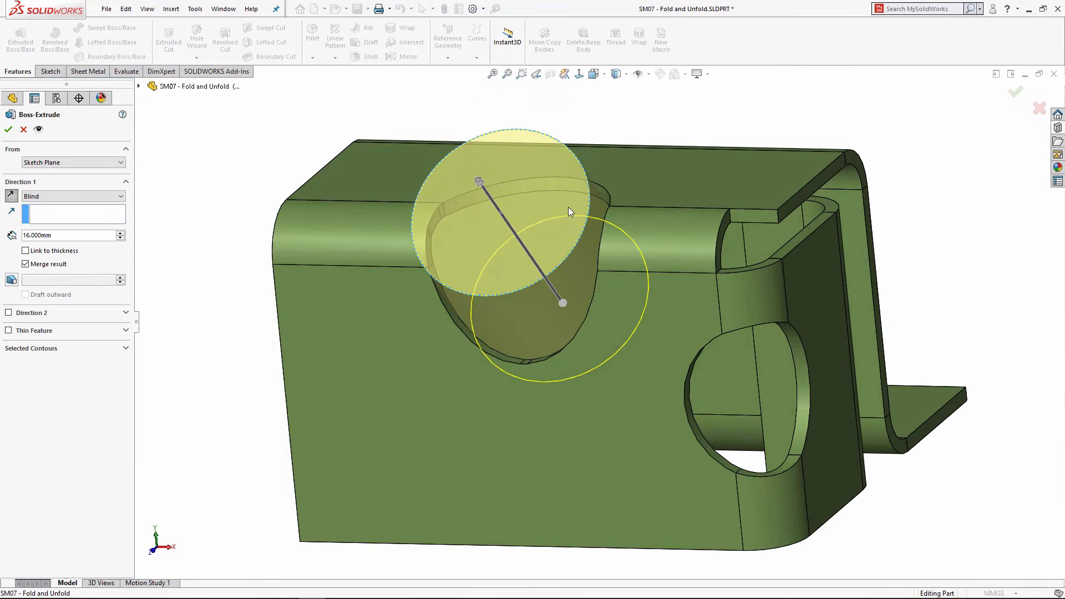
pyautogui.scroll(3, 568, 212)
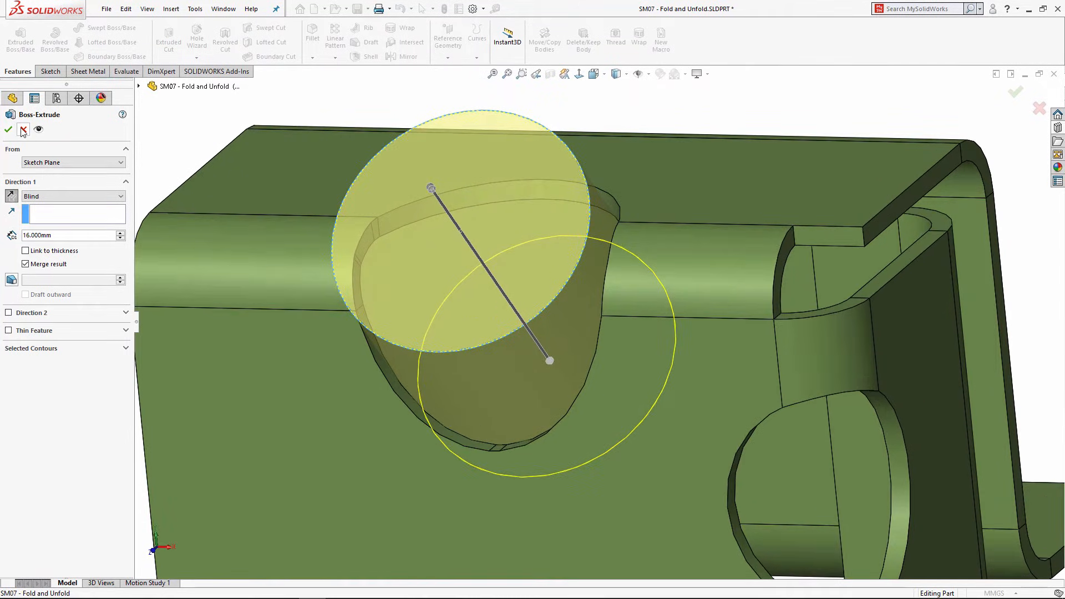
pyautogui.click(24, 130)
pyautogui.scroll(-5, 484, 214)
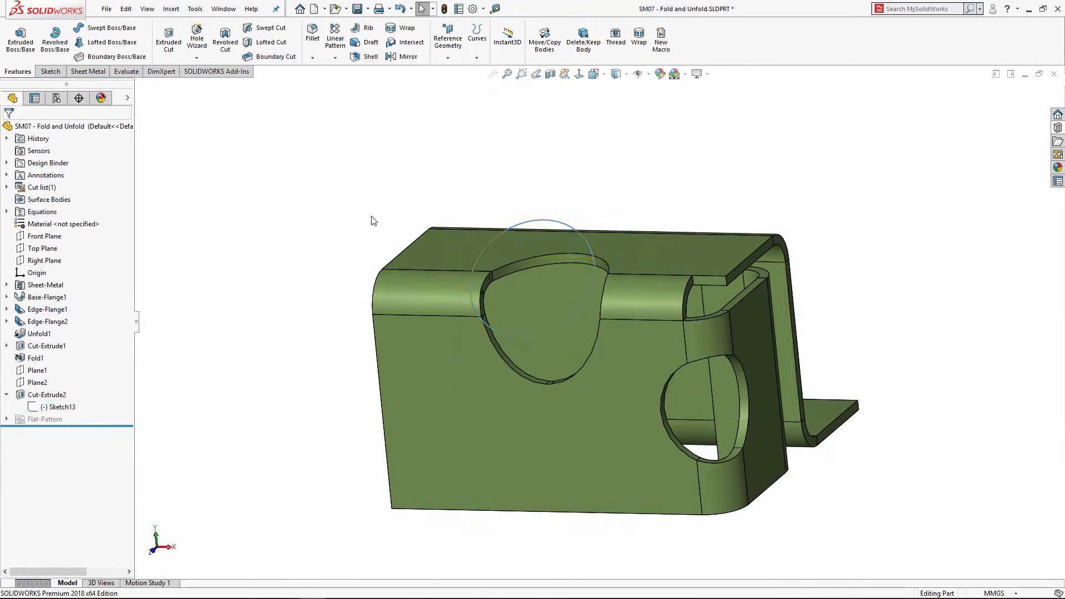
pyautogui.click(44, 409)
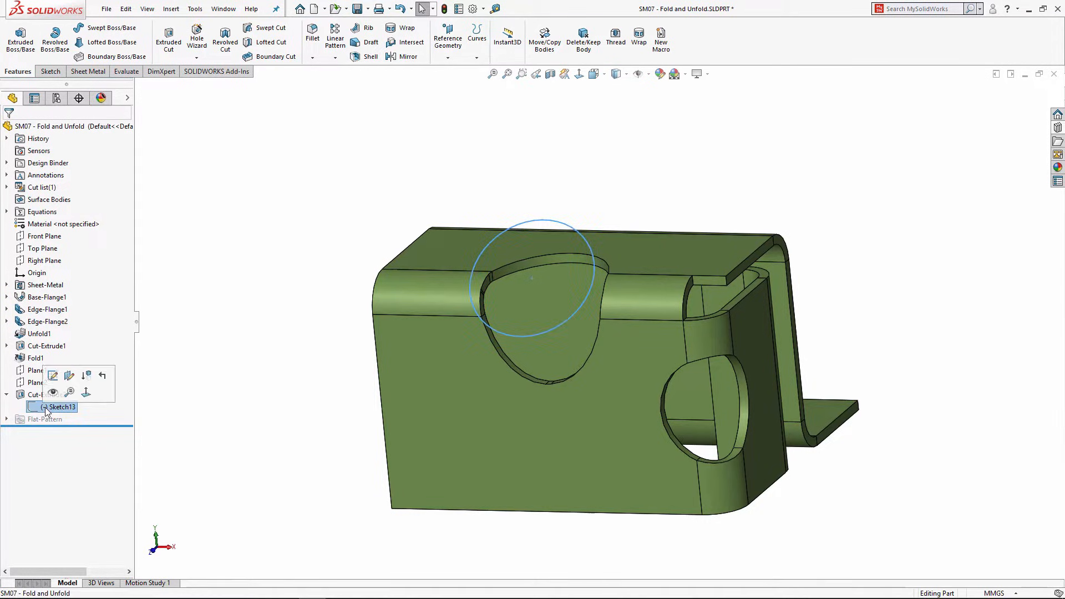
pyautogui.click(243, 322)
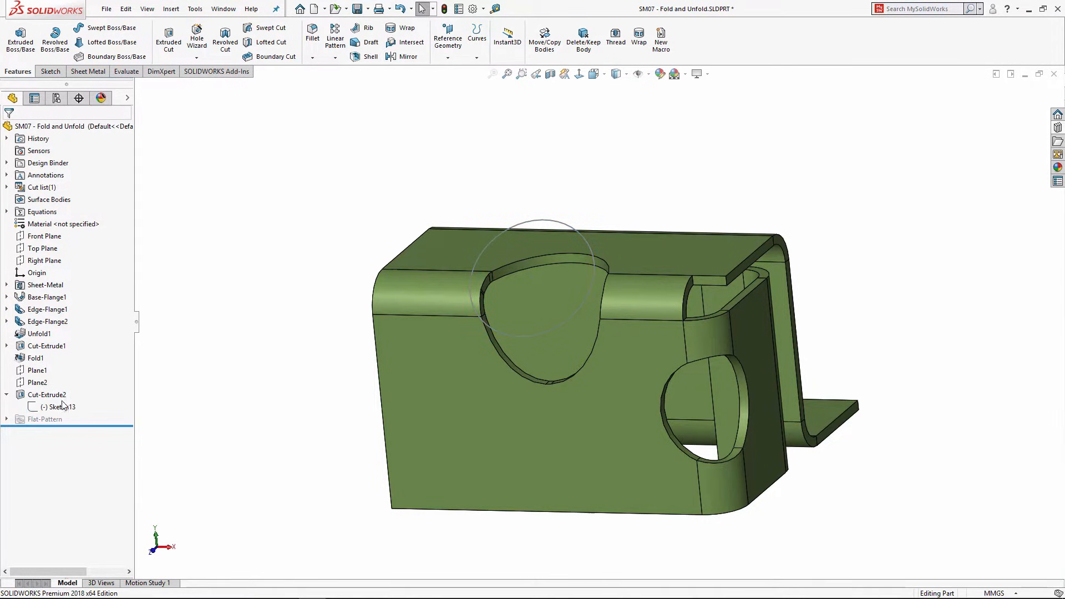
pyautogui.click(6, 395)
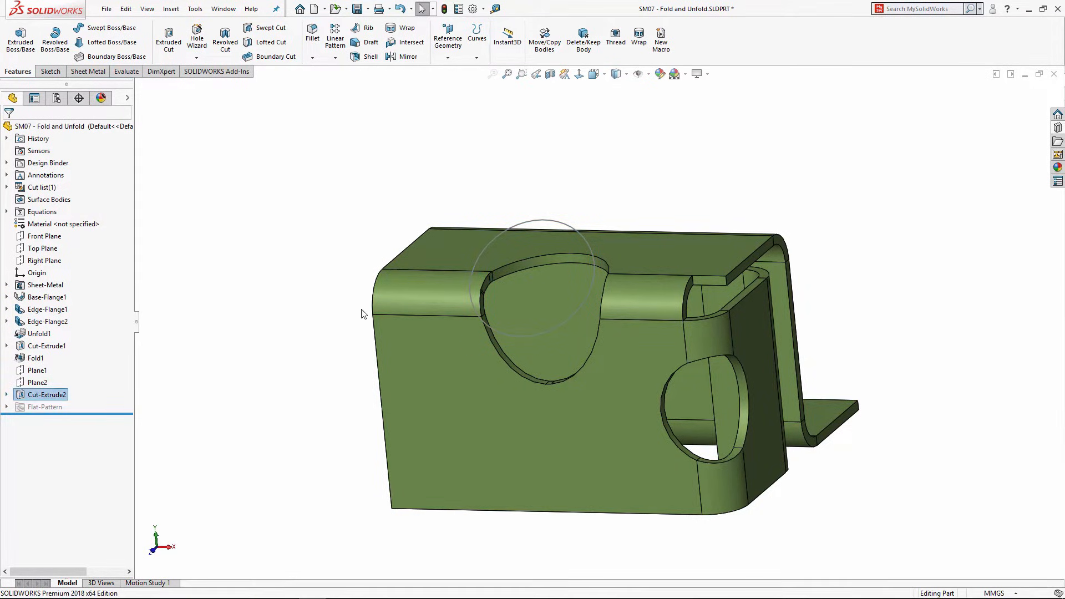
pyautogui.click(302, 288)
pyautogui.moveTo(305, 292); pyautogui.dragTo(293, 319, button='middle')
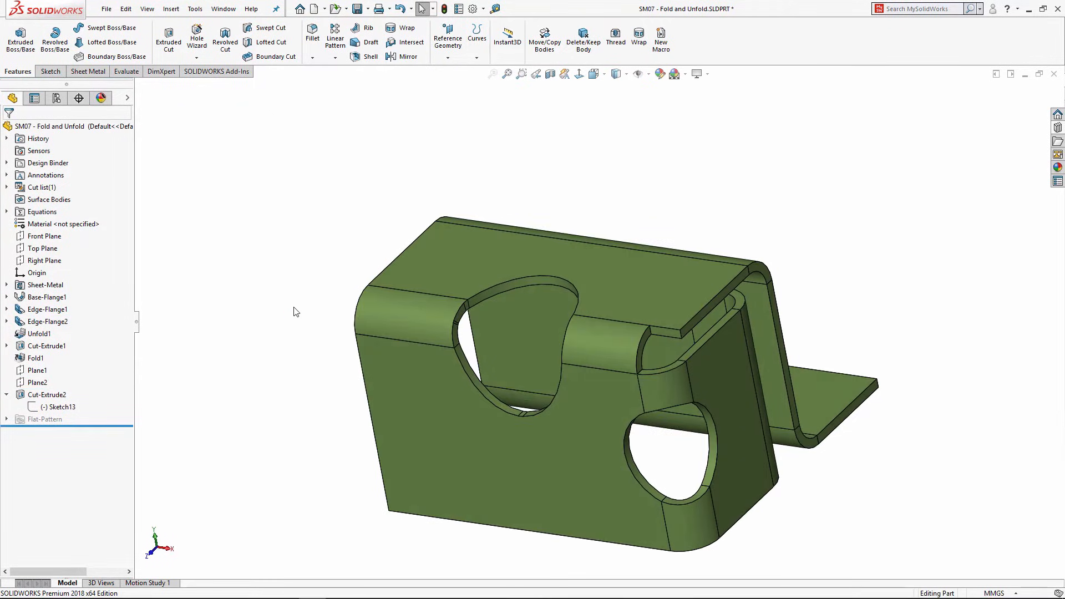
pyautogui.moveTo(551, 319); pyautogui.dragTo(620, 324, button='middle')
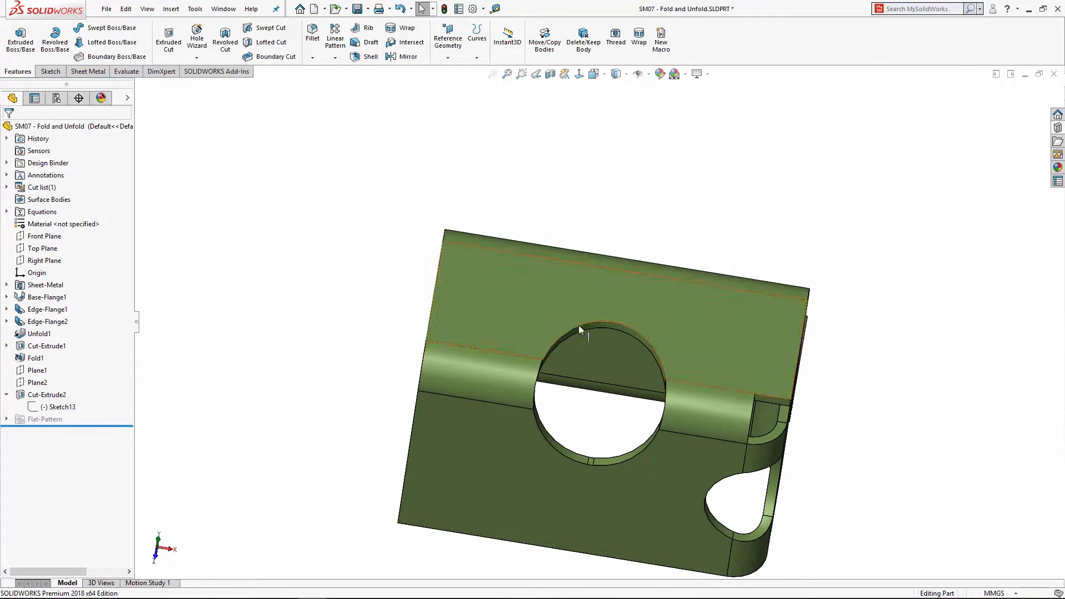
pyautogui.moveTo(663, 438); pyautogui.dragTo(695, 328, button='middle')
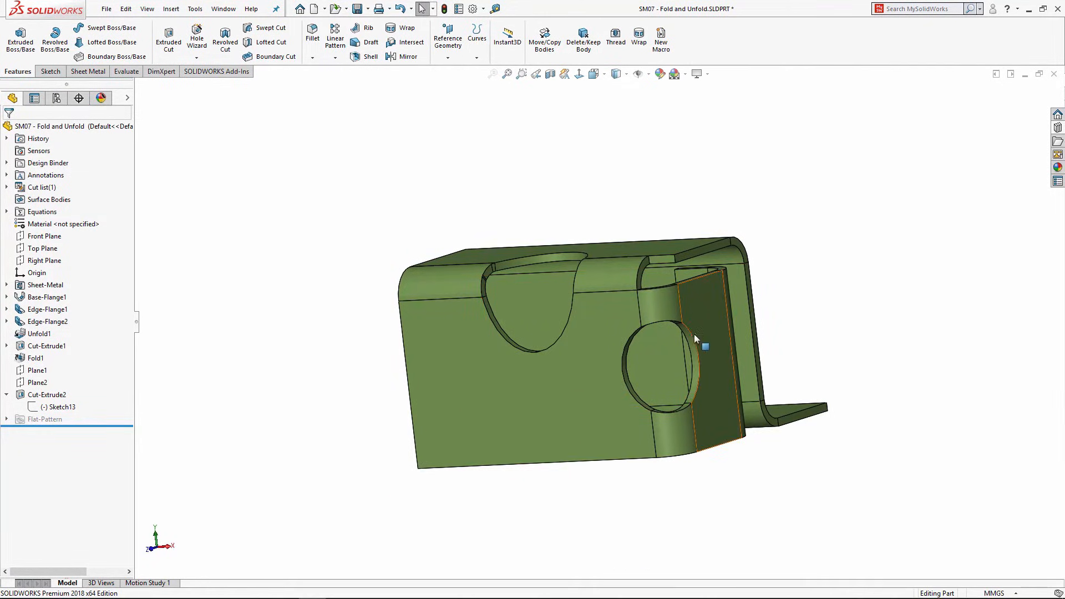
pyautogui.moveTo(694, 334); pyautogui.dragTo(589, 328, button='middle')
pyautogui.moveTo(537, 297); pyautogui.dragTo(720, 337, button='middle')
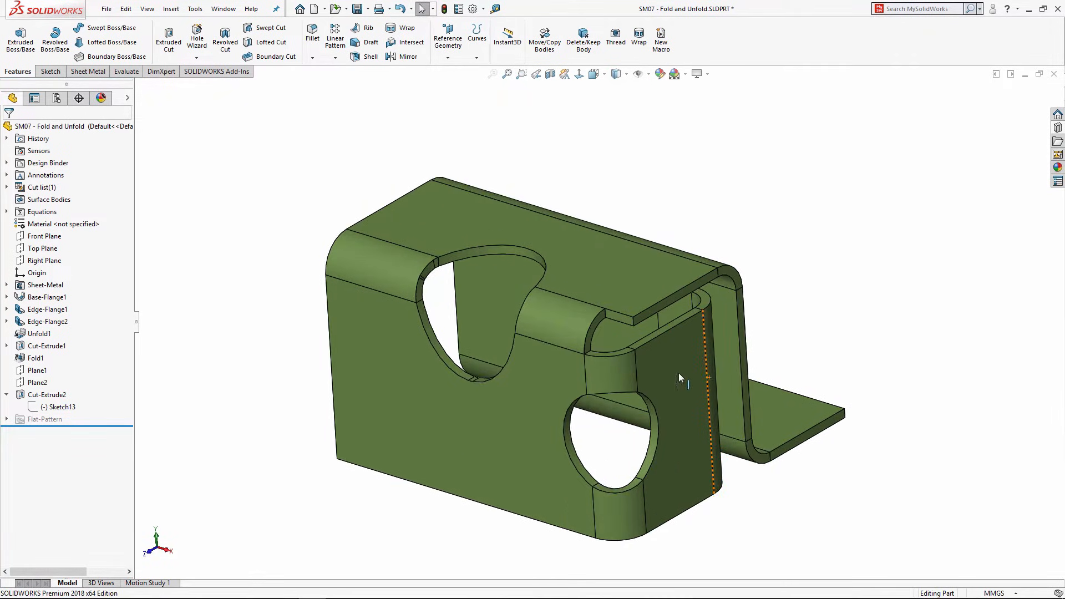
pyautogui.scroll(-3, 678, 373)
pyautogui.scroll(3, 491, 188)
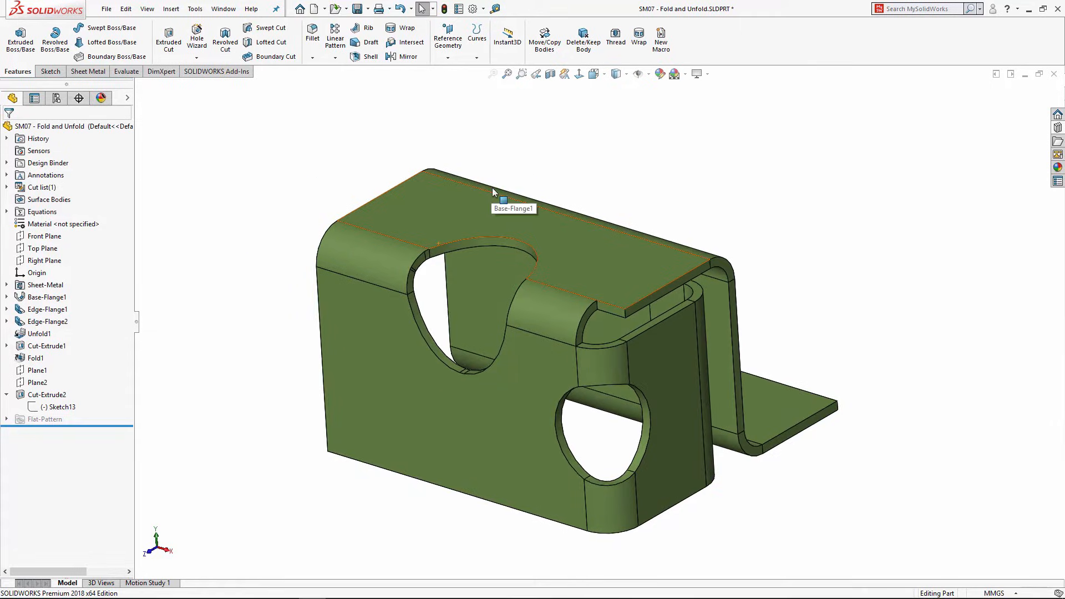
# Step: Close the Fold and Unfold part without saving and open SM08 - Swept Flange.SLDPRT
pyautogui.click(1053, 75)
pyautogui.click(477, 314)
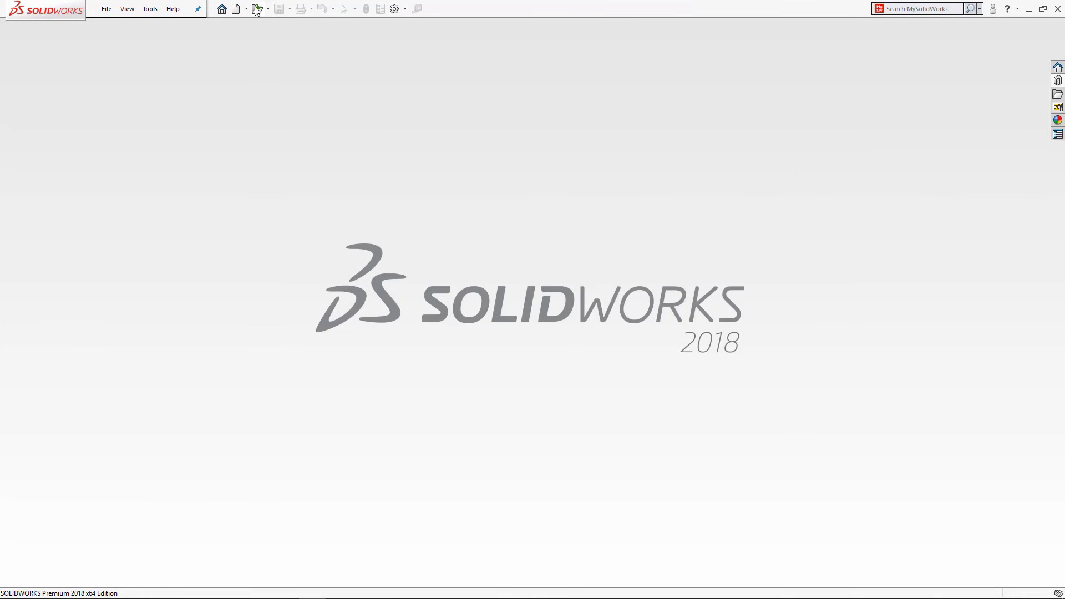
pyautogui.hotkey('ctrl', 'o')
pyautogui.scroll(-3, 542, 299)
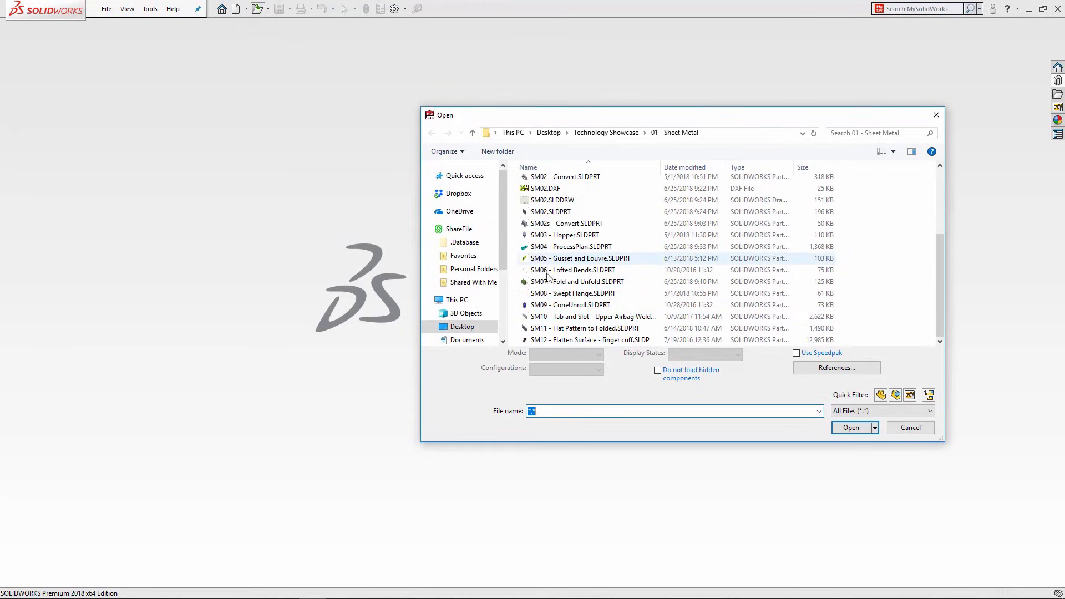
pyautogui.click(542, 294)
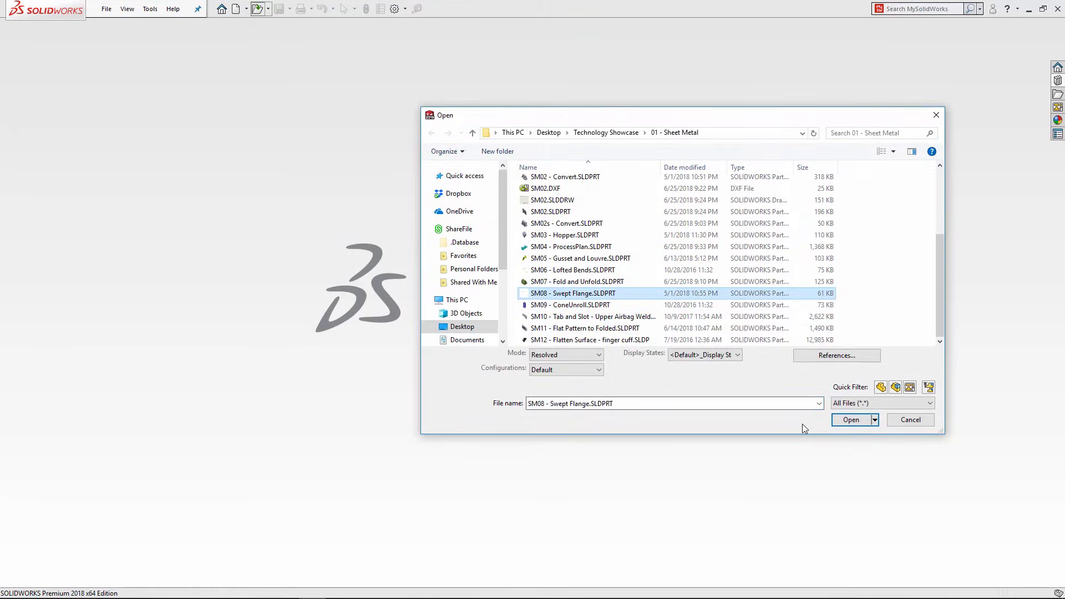
pyautogui.click(851, 420)
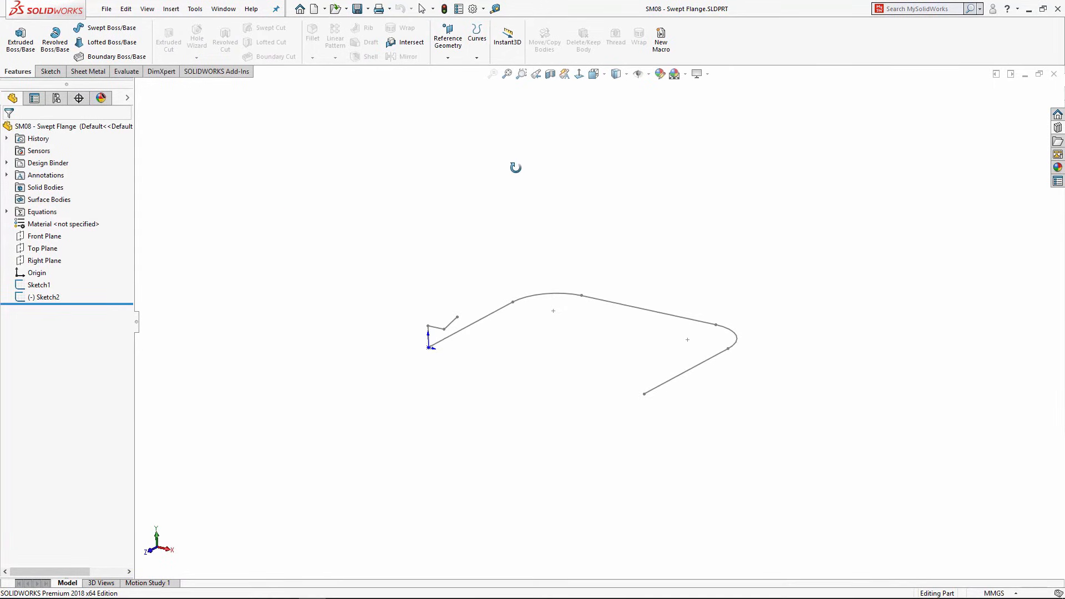
# Step: Preview the Sketch1 profile and Sketch2 path, then launch Swept Flange from Sheet Metal
pyautogui.click(88, 71)
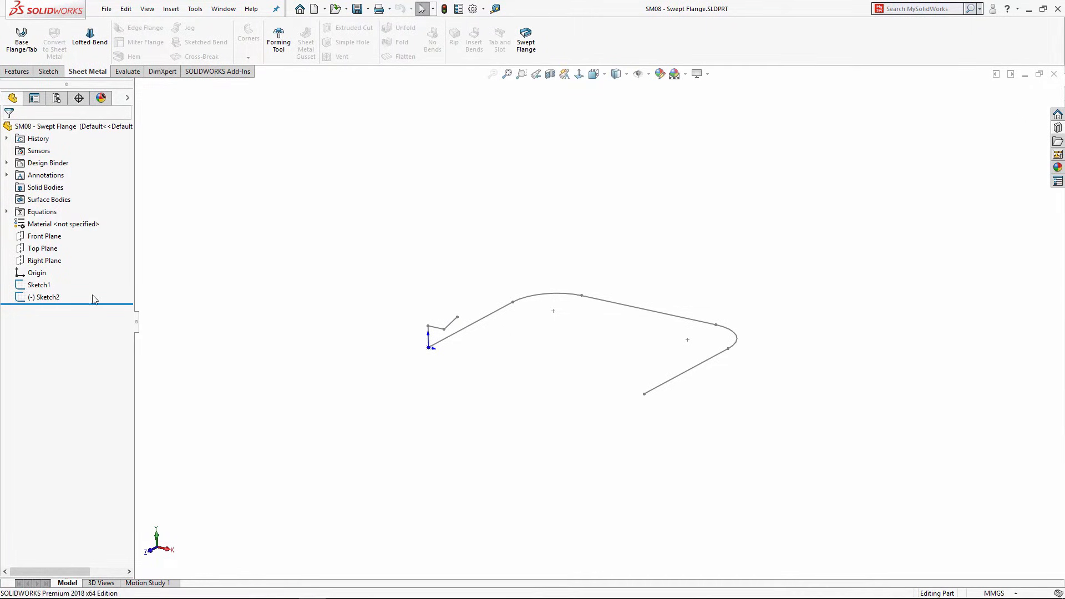
pyautogui.click(26, 287)
pyautogui.scroll(-4, 444, 341)
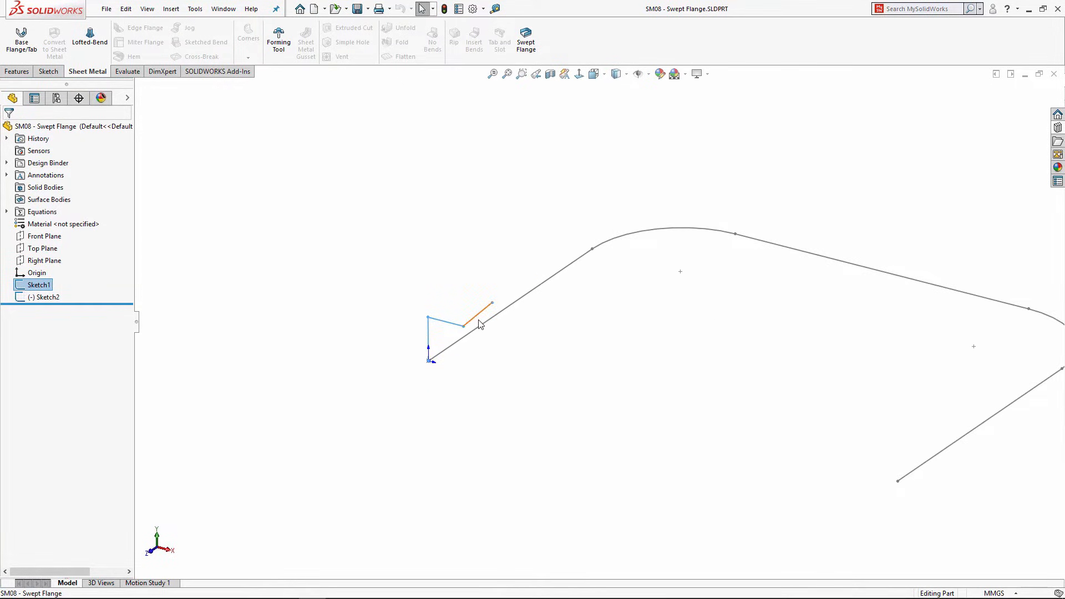
pyautogui.click(26, 298)
pyautogui.scroll(2, 551, 269)
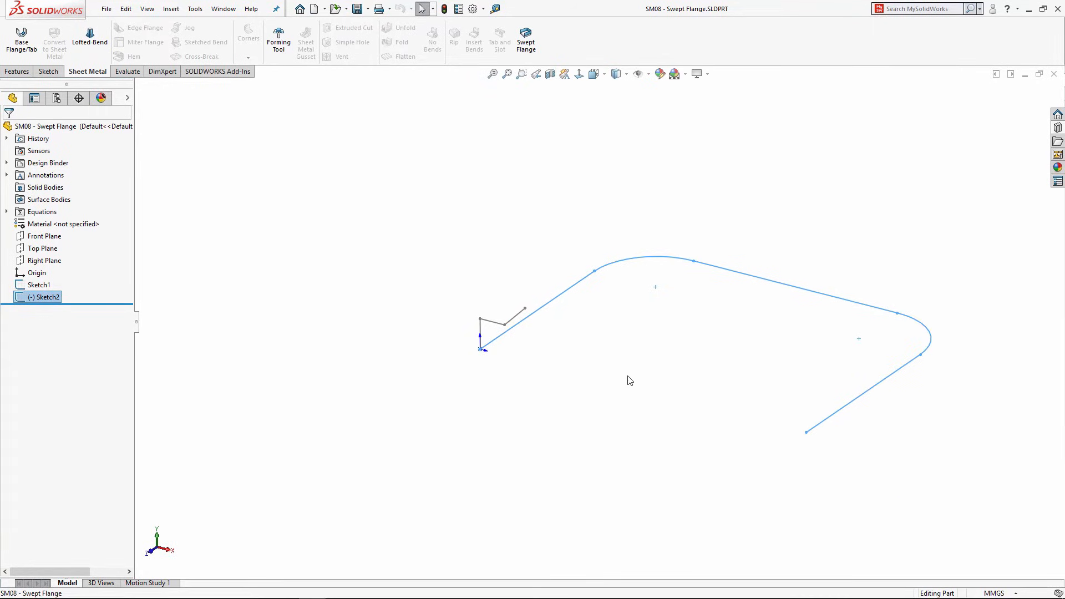
pyautogui.click(492, 218)
pyautogui.click(526, 40)
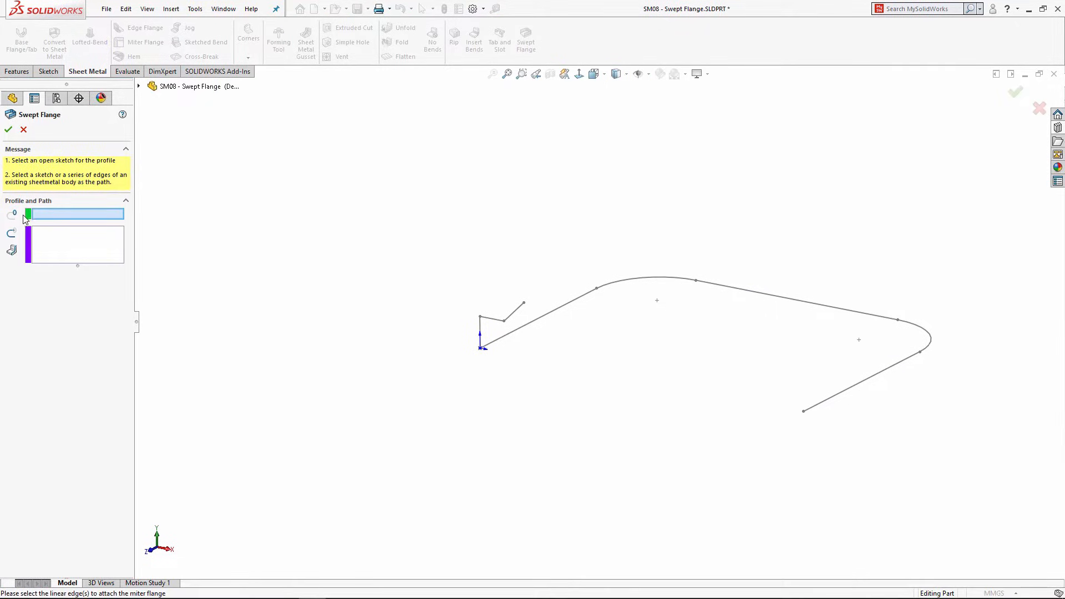
# Step: Sweep Sketch1 along Sketch2 with K-Factor, 1.000mm thickness and 1.000mm bend radius
pyautogui.scroll(-1, 526, 321)
pyautogui.click(519, 313)
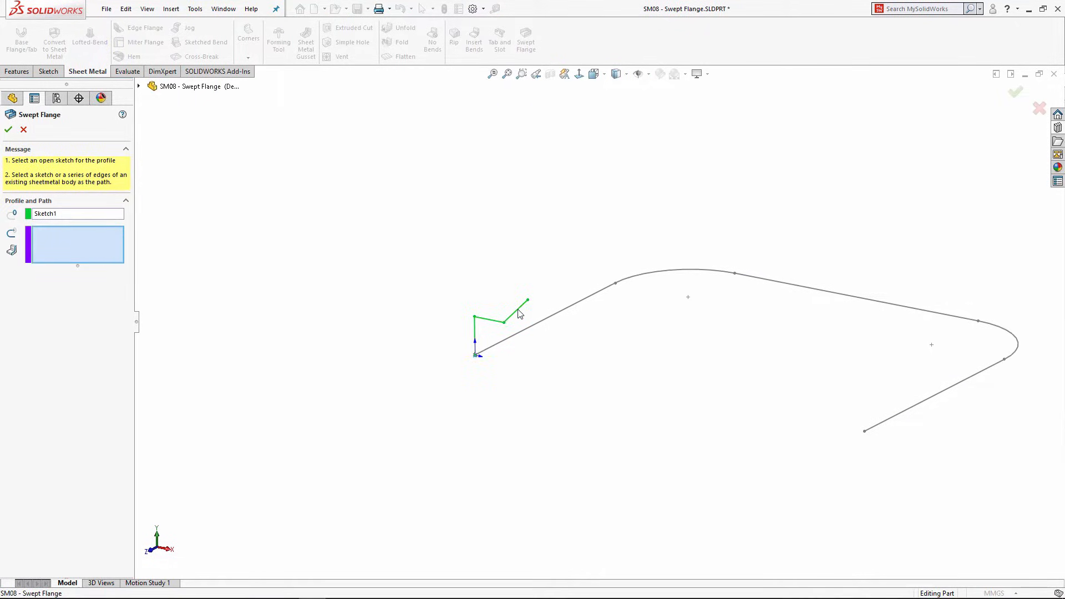
pyautogui.click(496, 352)
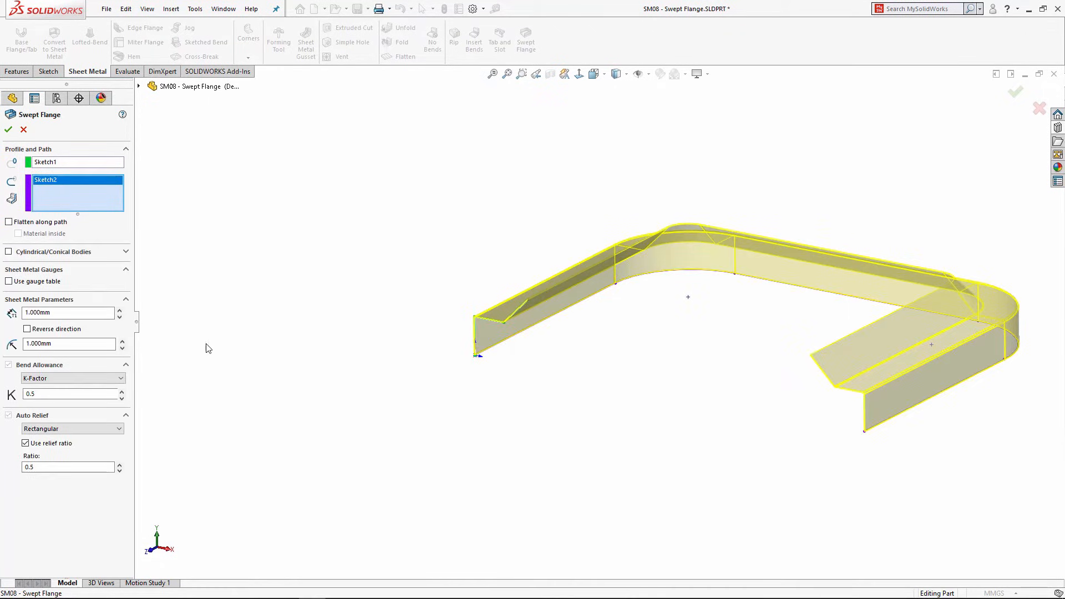
pyautogui.click(51, 383)
pyautogui.click(50, 387)
pyautogui.scroll(-10, 491, 302)
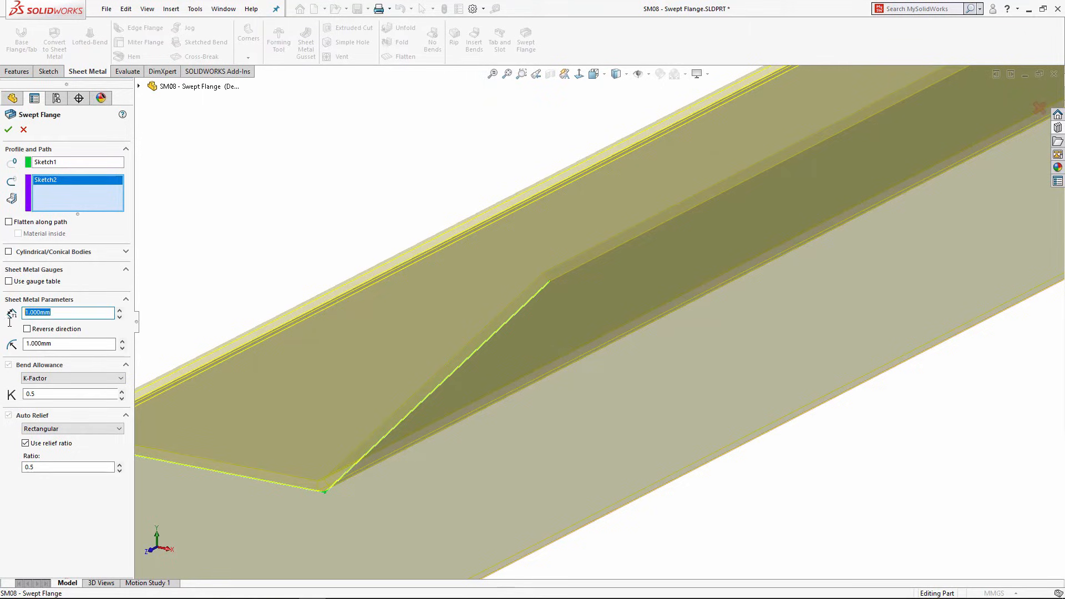
pyautogui.click(61, 344)
pyautogui.scroll(2, 341, 445)
pyautogui.scroll(-2, 348, 463)
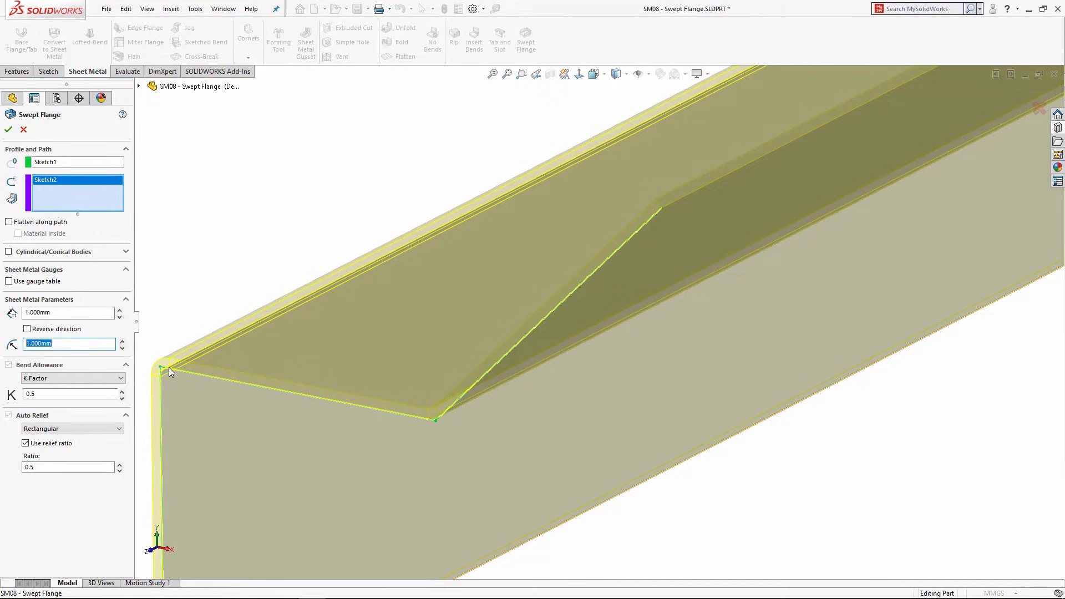
pyautogui.scroll(11, 555, 291)
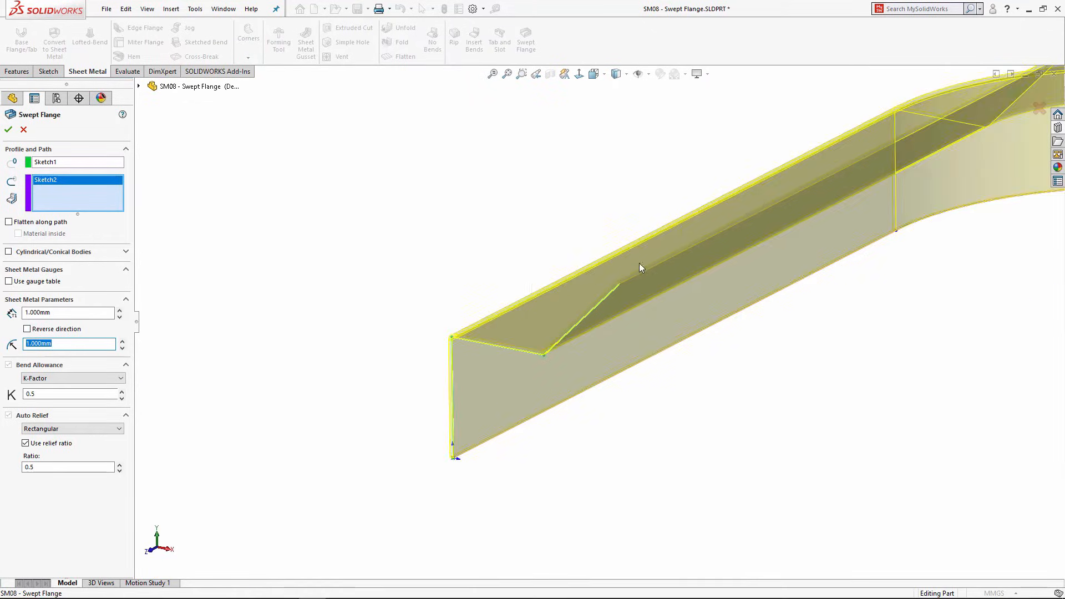
pyautogui.click(6, 132)
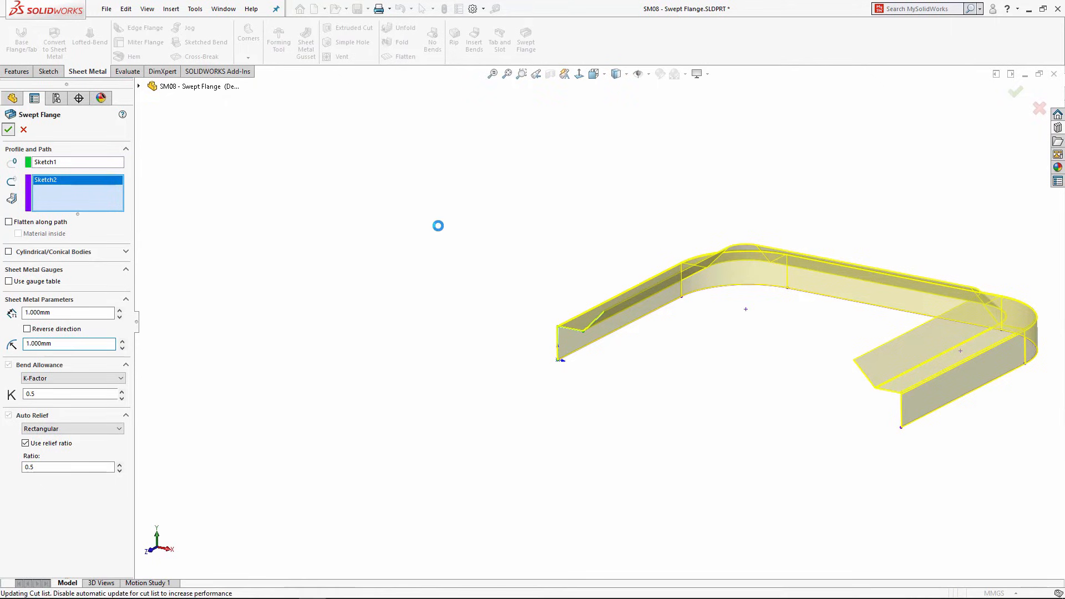
# Step: Orbit and zoom around the finished U-shaped swept flange to inspect it
pyautogui.scroll(4, 867, 322)
pyautogui.scroll(-5, 827, 292)
pyautogui.moveTo(604, 290)
pyautogui.mouseDown(button='middle')
pyautogui.moveTo(609, 340)
pyautogui.moveTo(584, 399)
pyautogui.moveTo(624, 255)
pyautogui.moveTo(620, 271)
pyautogui.moveTo(598, 279)
pyautogui.mouseUp(button='middle')
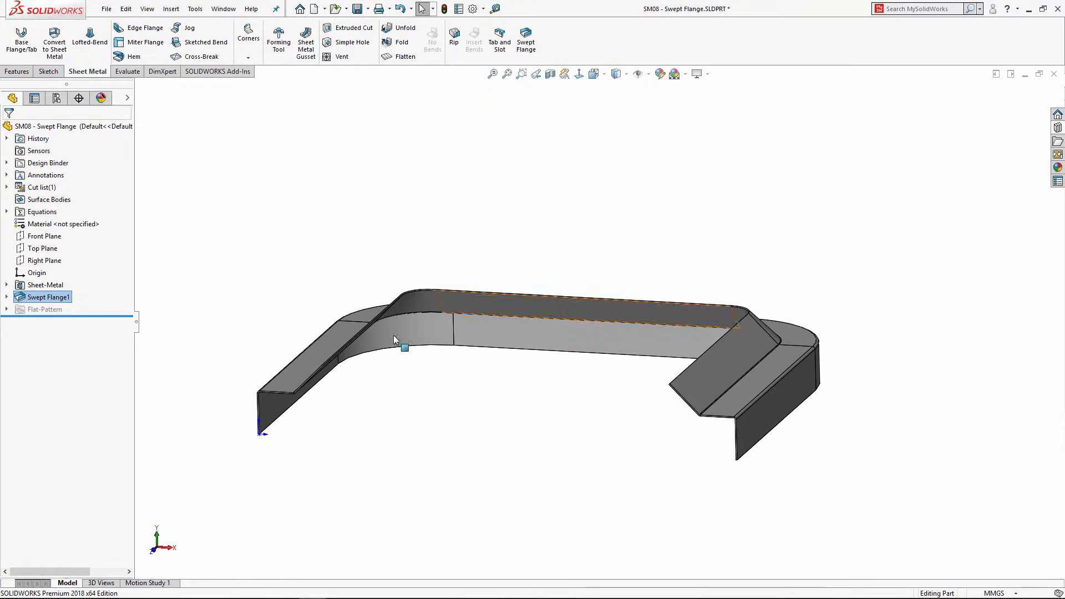
pyautogui.scroll(-1, 311, 377)
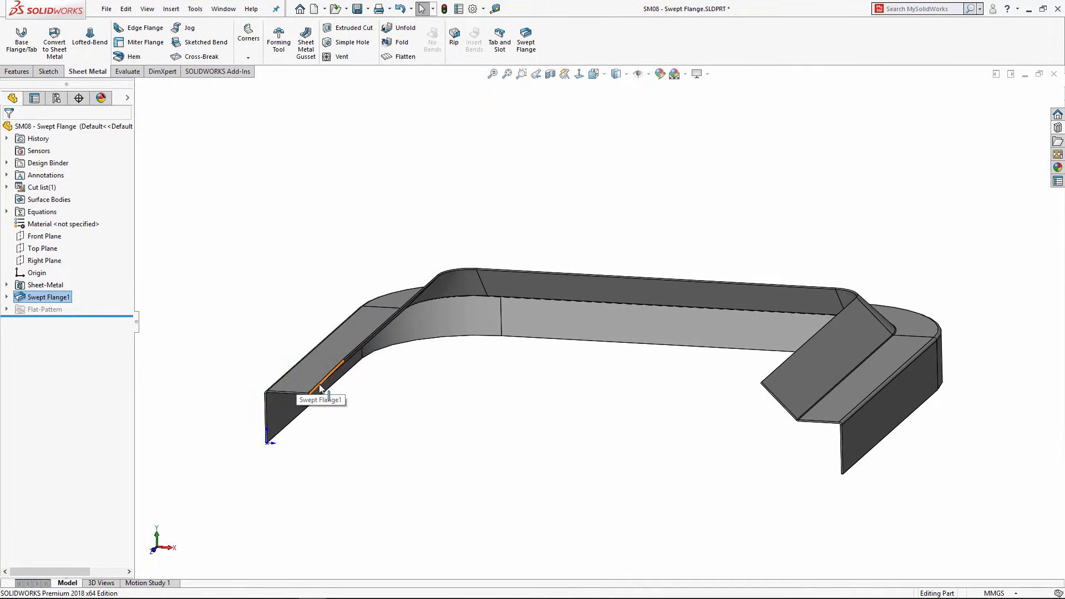
pyautogui.scroll(1, 476, 288)
pyautogui.moveTo(476, 287); pyautogui.dragTo(461, 364, button='middle')
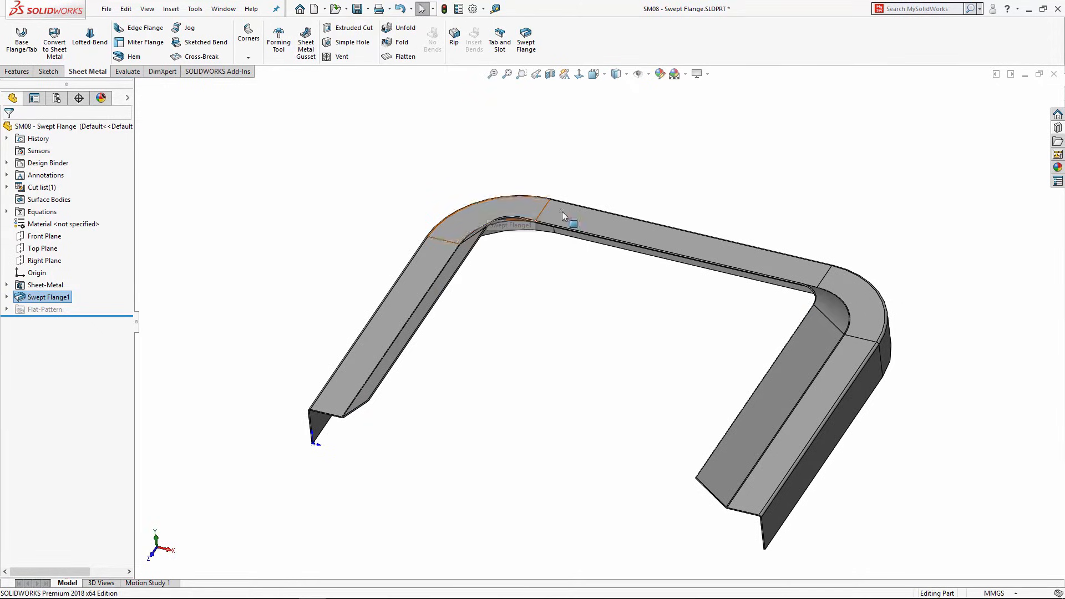
pyautogui.scroll(1, 619, 223)
# Step: Flatten the swept flange to view its flat strip, then fold it back
pyautogui.click(403, 57)
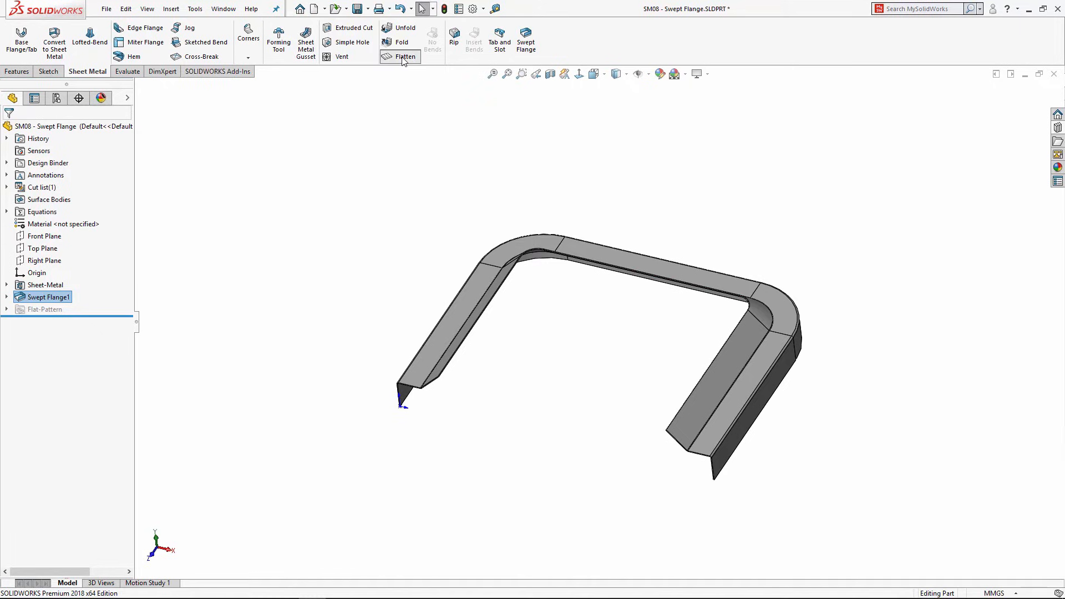
pyautogui.moveTo(550, 200); pyautogui.dragTo(539, 351, button='middle')
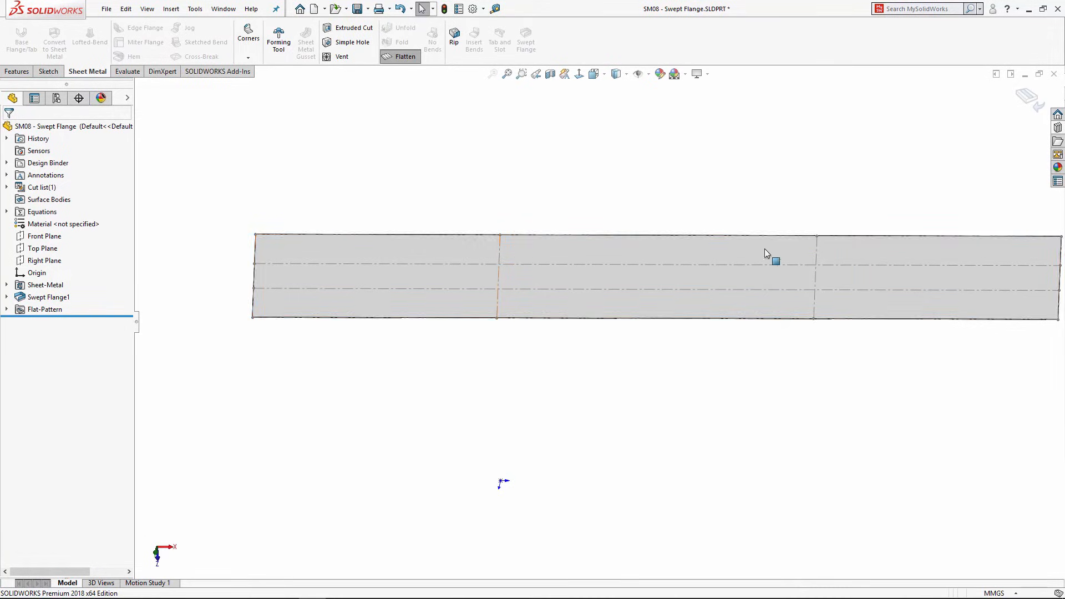
pyautogui.click(395, 57)
pyautogui.moveTo(550, 262); pyautogui.dragTo(909, 373, button='middle')
pyautogui.scroll(-3, 802, 376)
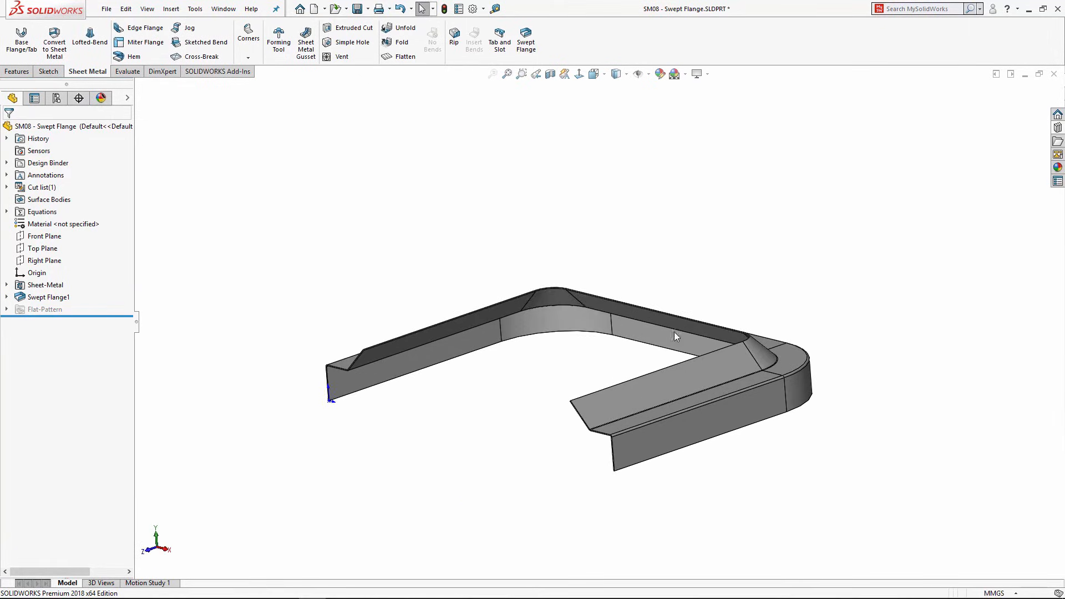
pyautogui.moveTo(559, 301); pyautogui.dragTo(566, 315, button='middle')
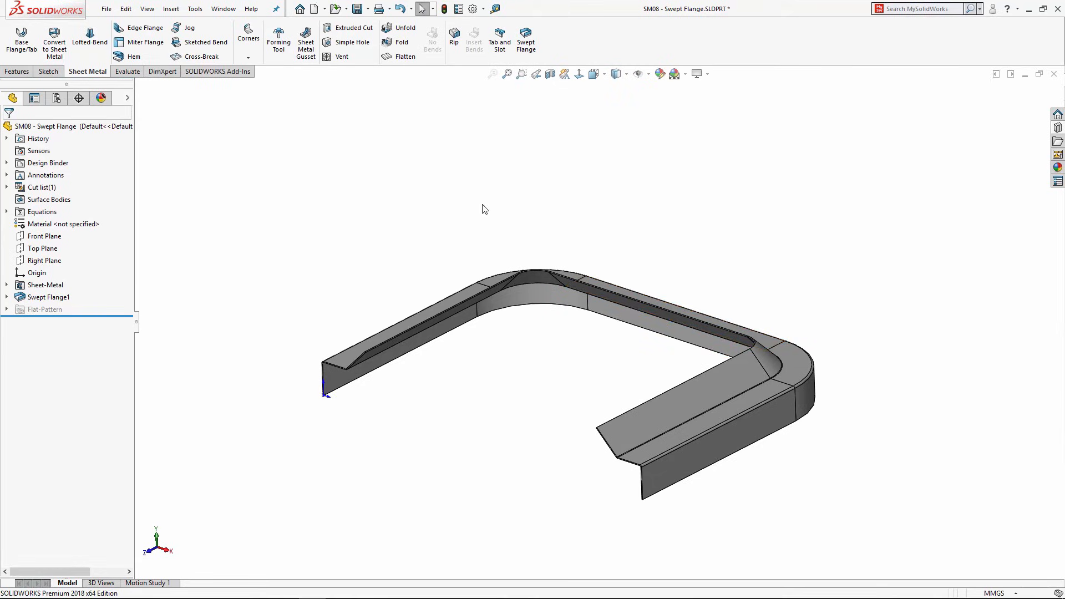
# Step: Close the swept flange part without saving and open SM09 - ConeUnroll.SLDPRT
pyautogui.click(1054, 76)
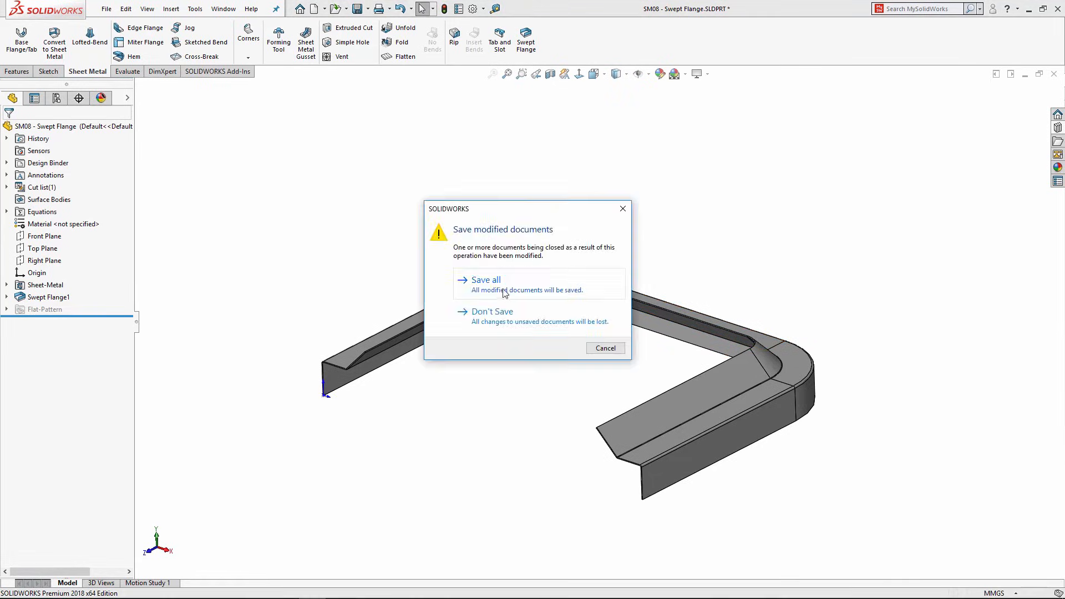
pyautogui.click(488, 310)
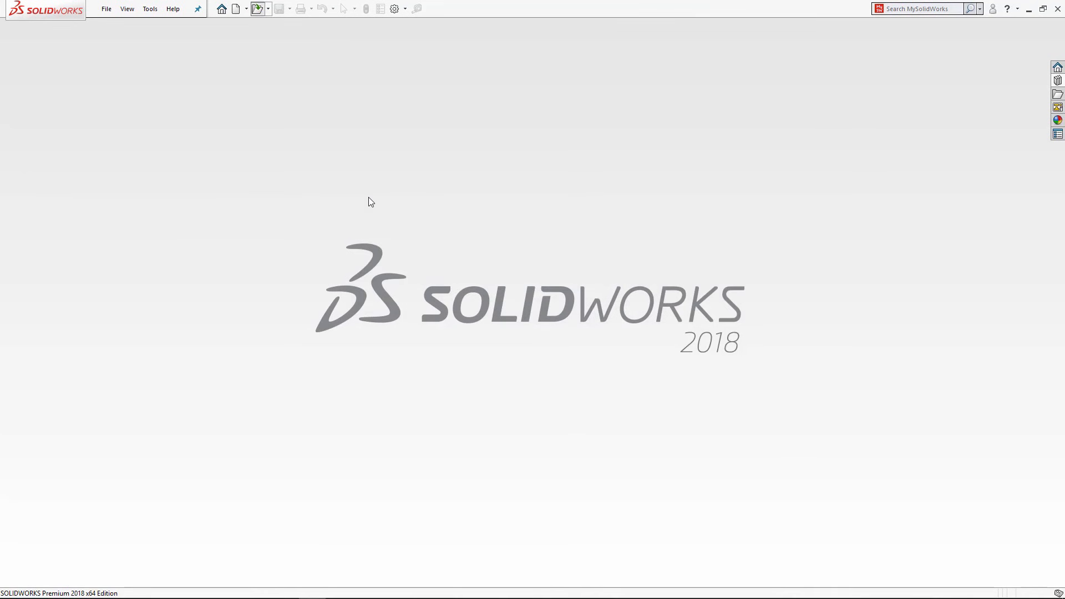
pyautogui.hotkey('ctrl', 'o')
pyautogui.scroll(-3, 544, 311)
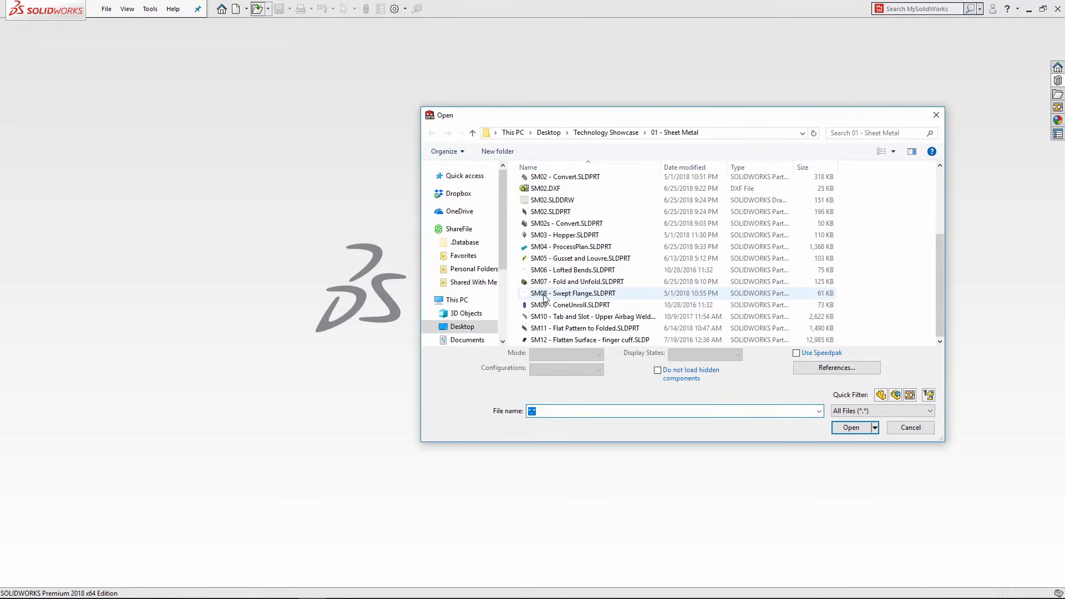
pyautogui.click(543, 294)
pyautogui.click(547, 306)
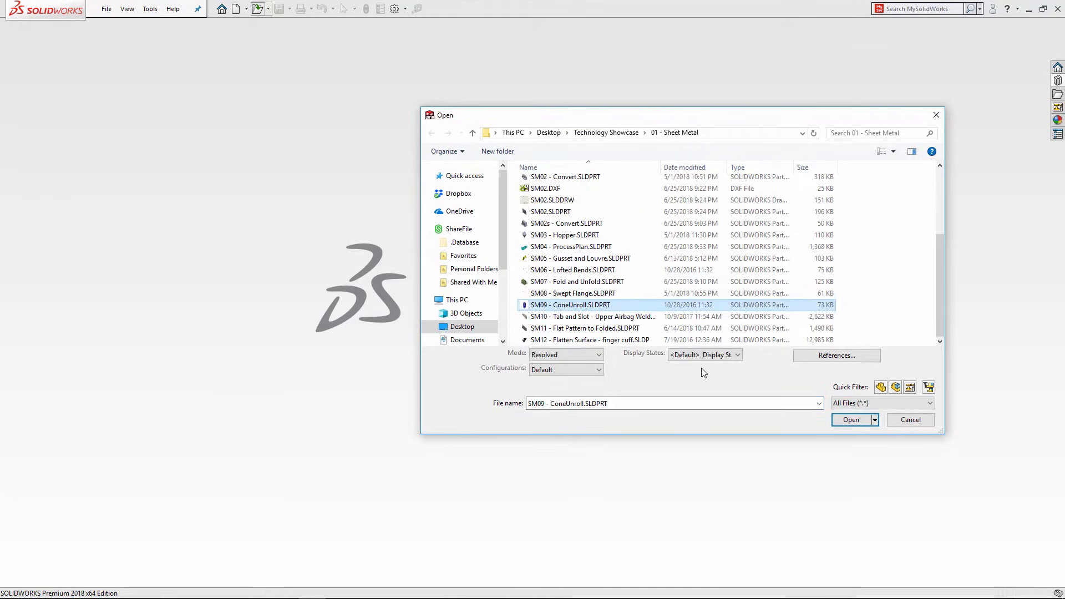
pyautogui.click(850, 419)
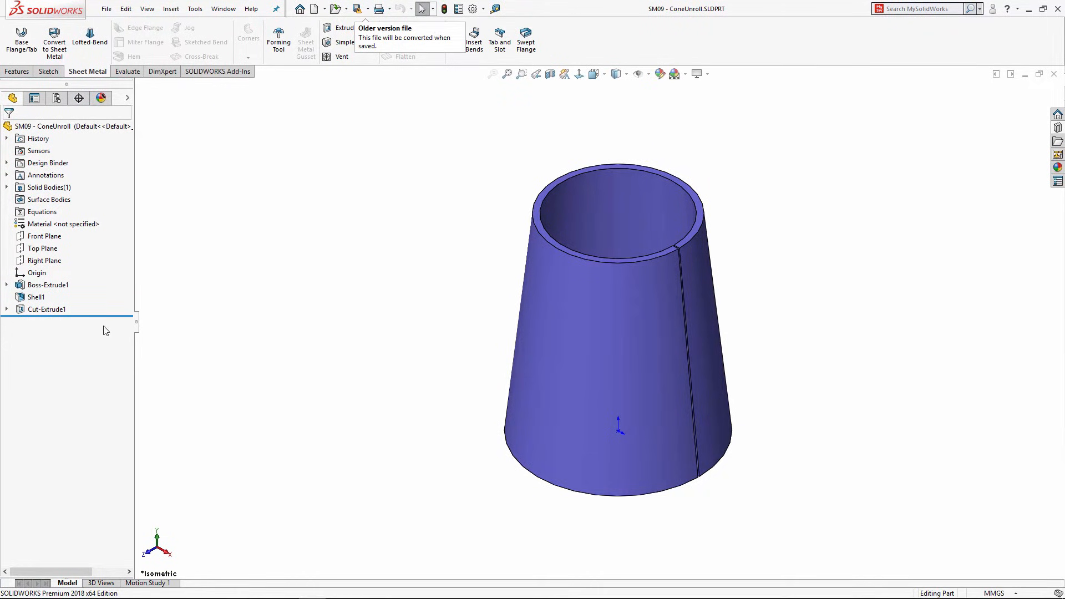
# Step: Roll back through Boss-Extrude1, Shell1 and Cut-Extrude1 to review the cone's history
pyautogui.moveTo(99, 316); pyautogui.dragTo(95, 291)
pyautogui.moveTo(506, 302); pyautogui.dragTo(505, 259, button='middle')
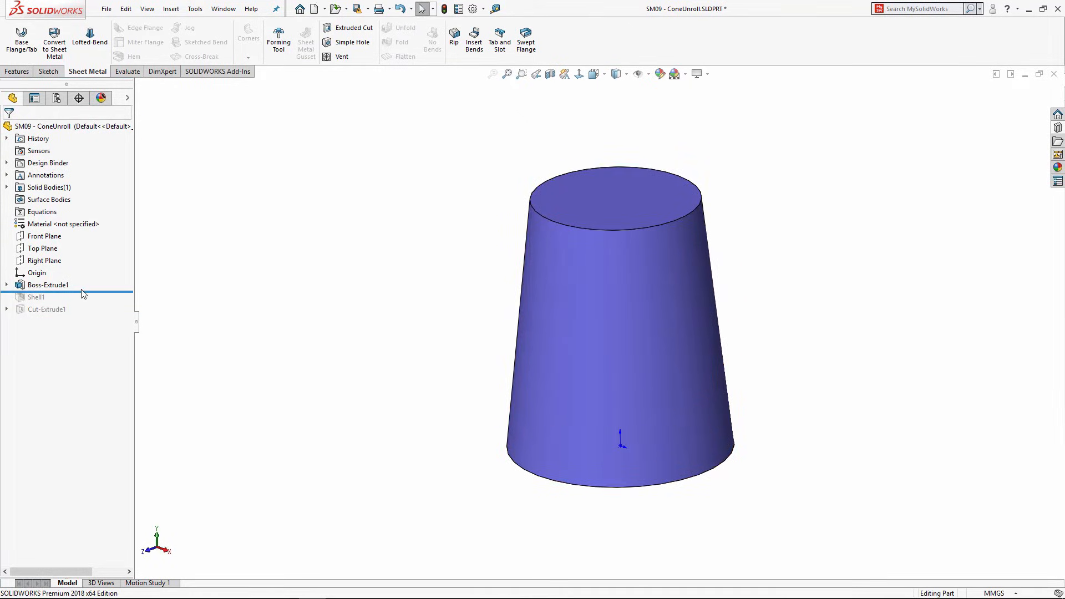
pyautogui.moveTo(88, 291); pyautogui.dragTo(87, 304)
pyautogui.moveTo(547, 260); pyautogui.dragTo(540, 285, button='middle')
pyautogui.moveTo(107, 304); pyautogui.dragTo(104, 321)
# Step: Edit Sketch2, the slit sketch under Cut-Extrude1
pyautogui.click(6, 309)
pyautogui.click(52, 322)
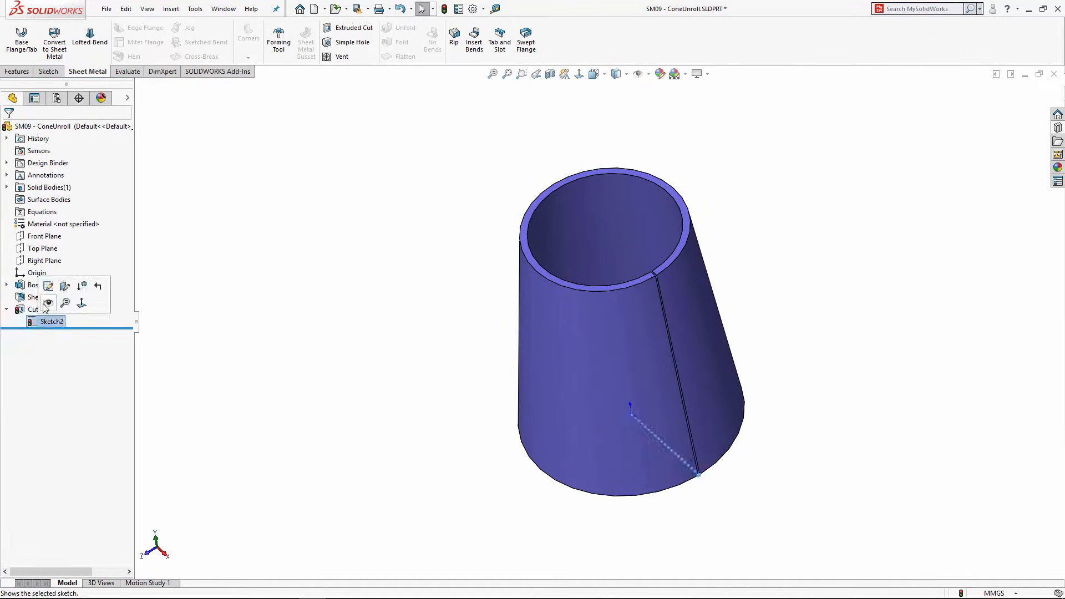
pyautogui.click(48, 287)
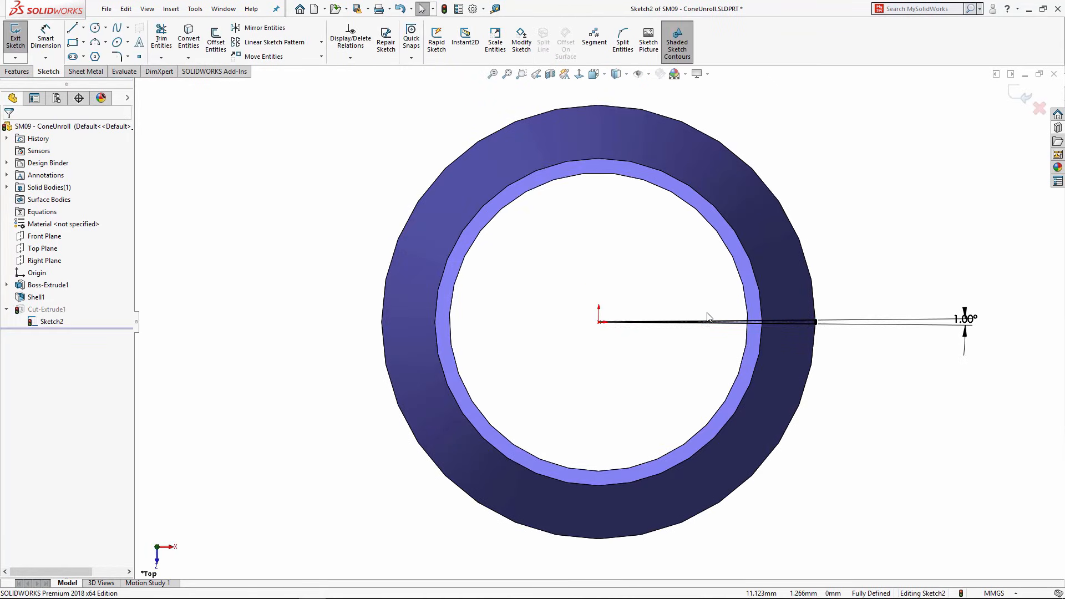
# Step: Inspect the 1.00° slit wedge and exit Sketch2 to rebuild the cut
pyautogui.scroll(-2, 793, 317)
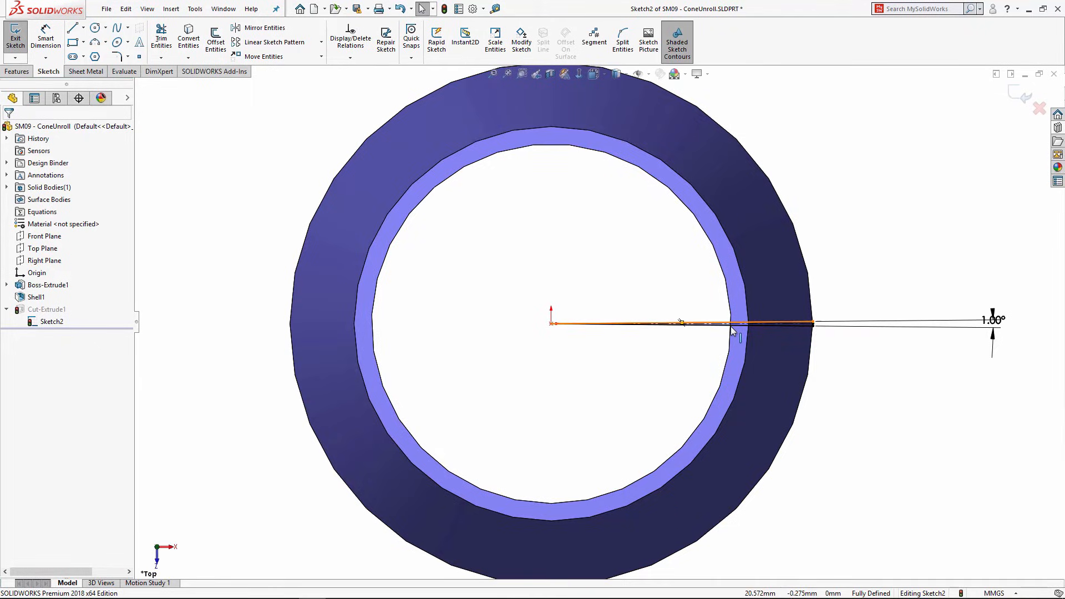
pyautogui.scroll(-3, 731, 327)
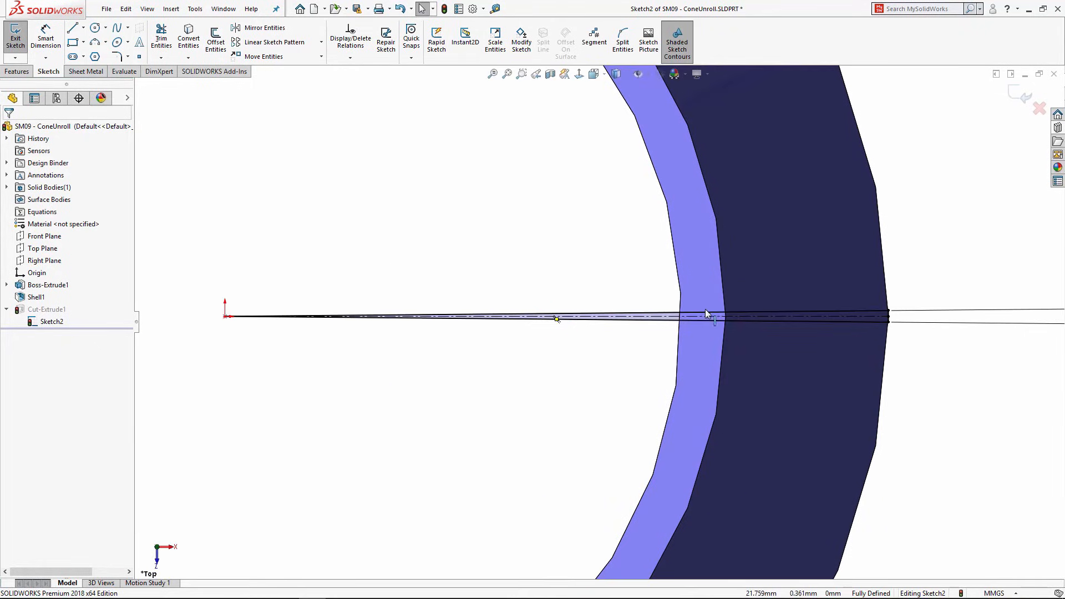
pyautogui.scroll(6, 694, 309)
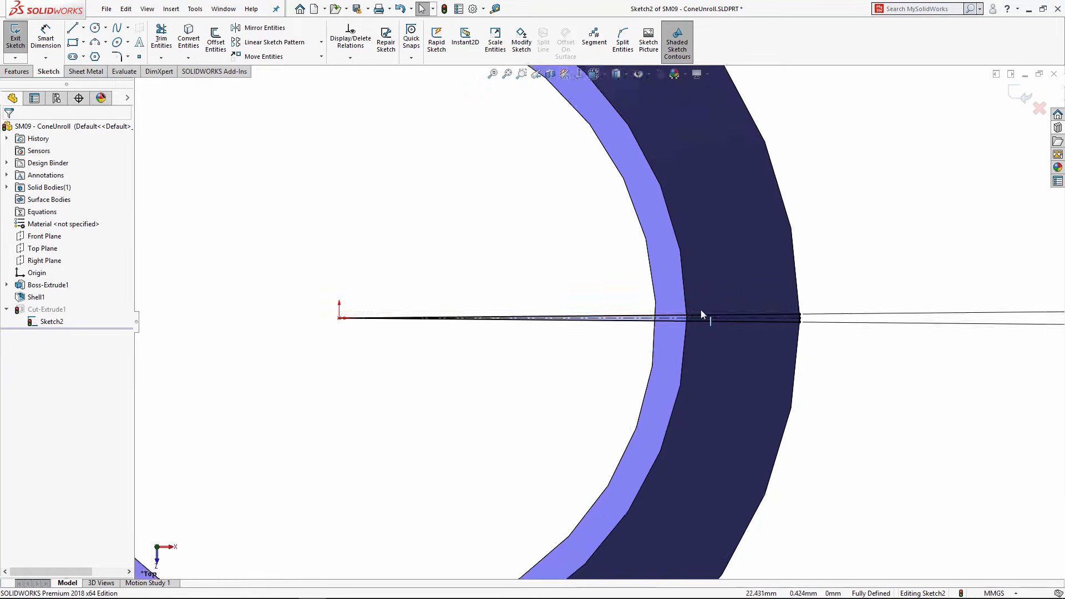
pyautogui.click(1022, 95)
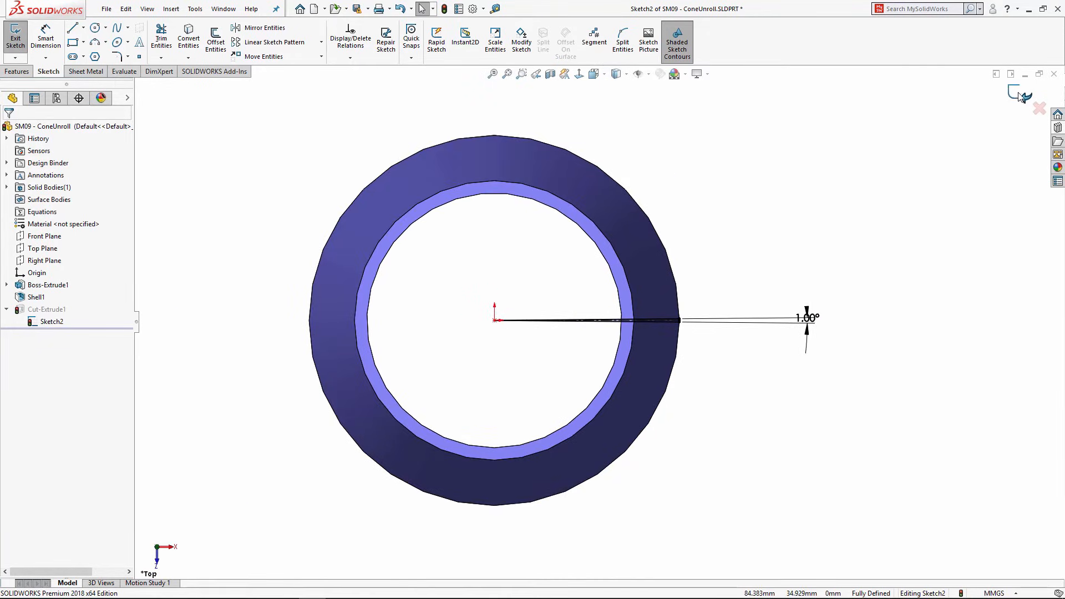
# Step: View the slotted cone upright and bring up the Sheet Metal tools
pyautogui.scroll(-3, 643, 324)
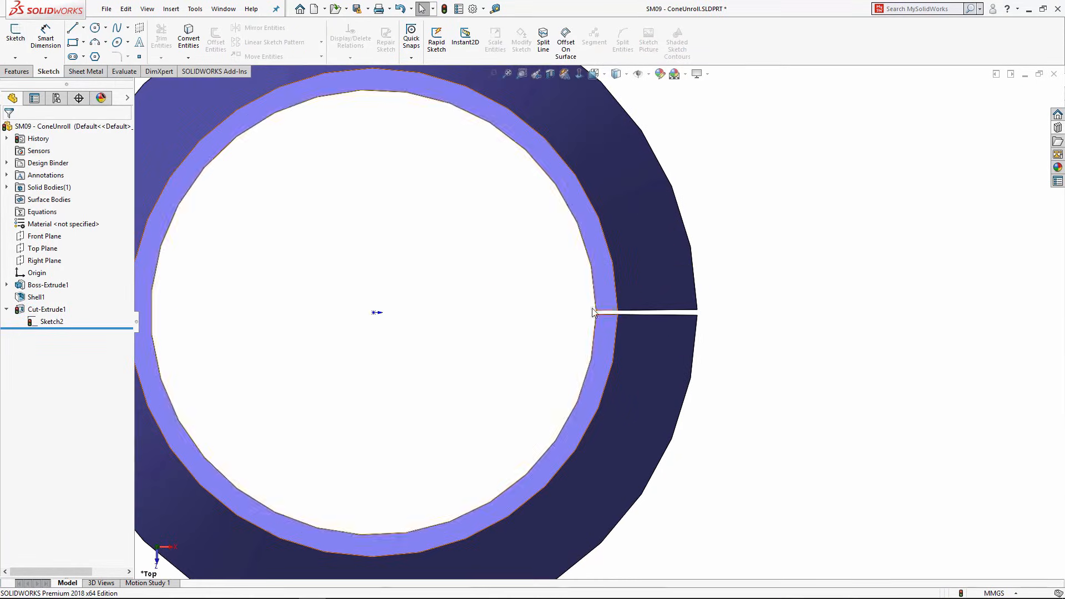
pyautogui.scroll(5, 550, 305)
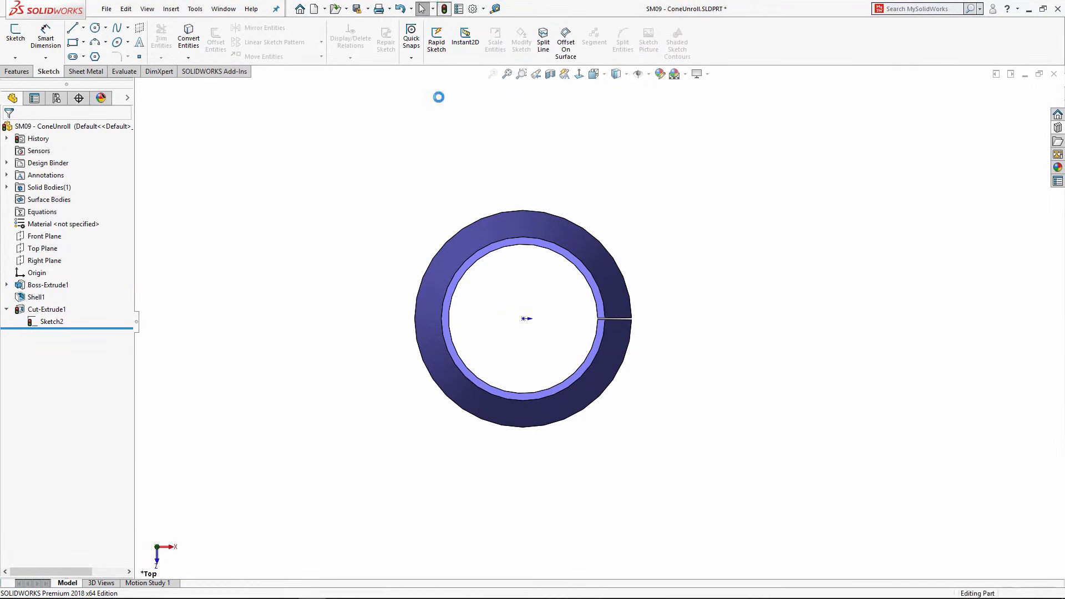
pyautogui.moveTo(421, 261); pyautogui.dragTo(423, 149, button='middle')
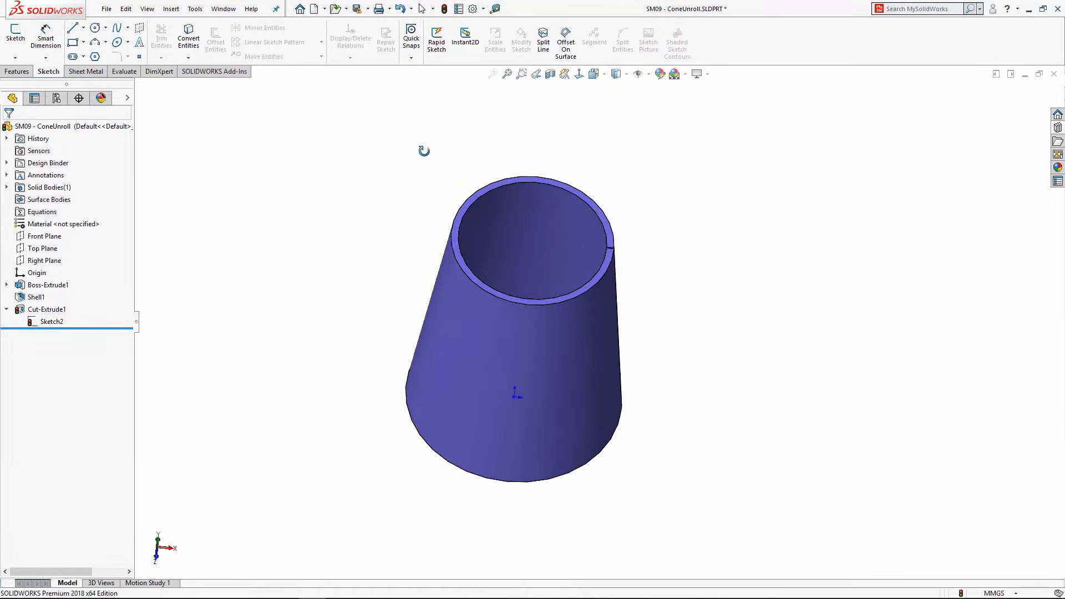
pyautogui.click(90, 72)
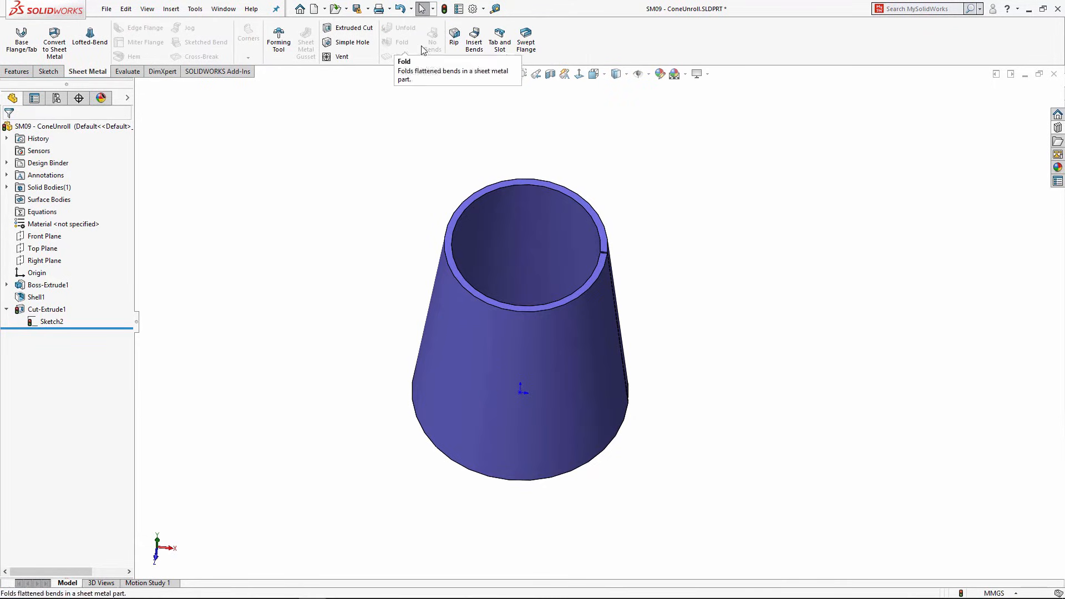
# Step: Insert Bends on the cone with the slit edge fixed, 1.000mm radius and Auto Relief off
pyautogui.click(473, 43)
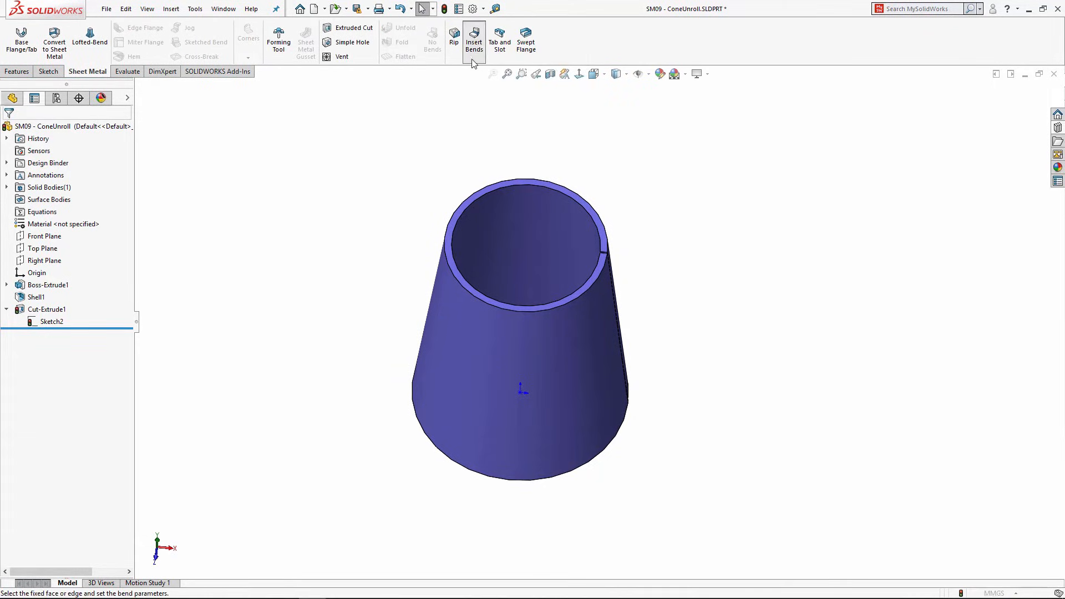
pyautogui.scroll(-2, 572, 269)
pyautogui.moveTo(570, 266); pyautogui.dragTo(616, 338, button='middle')
pyautogui.scroll(-3, 624, 331)
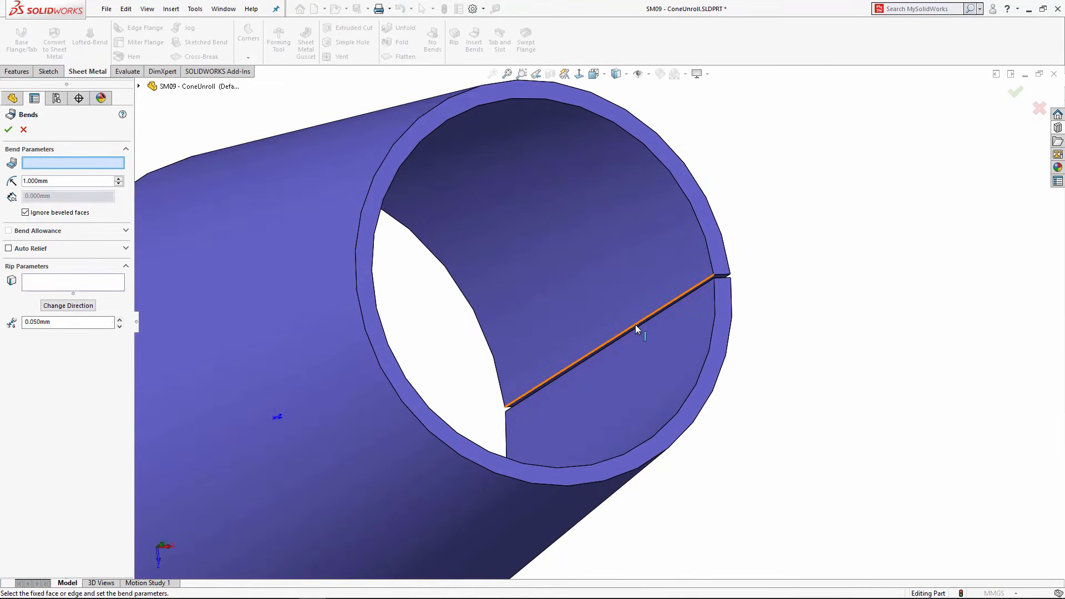
pyautogui.click(636, 329)
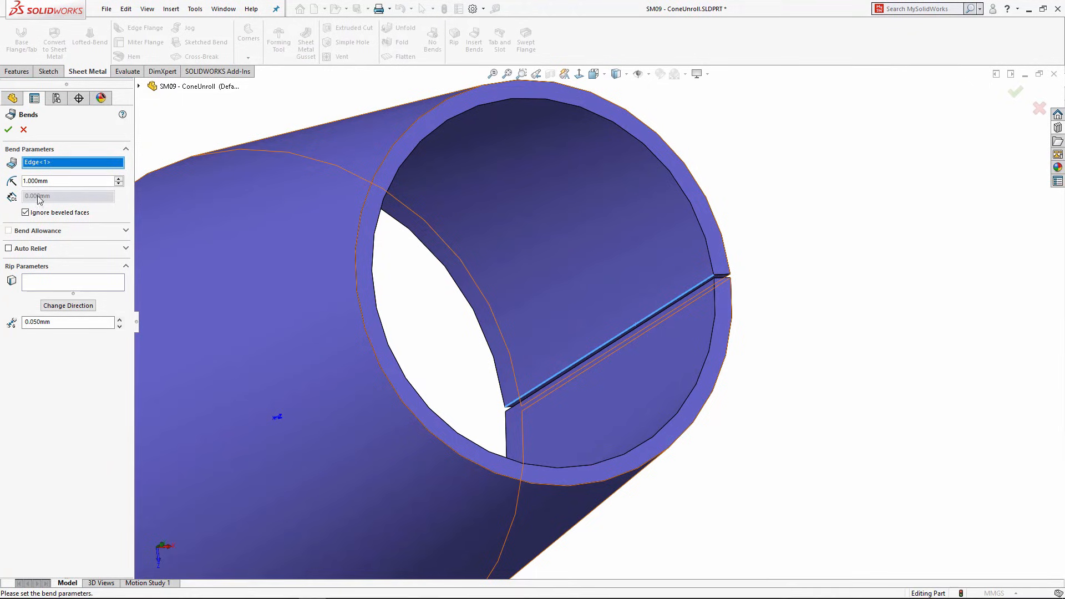
pyautogui.click(9, 248)
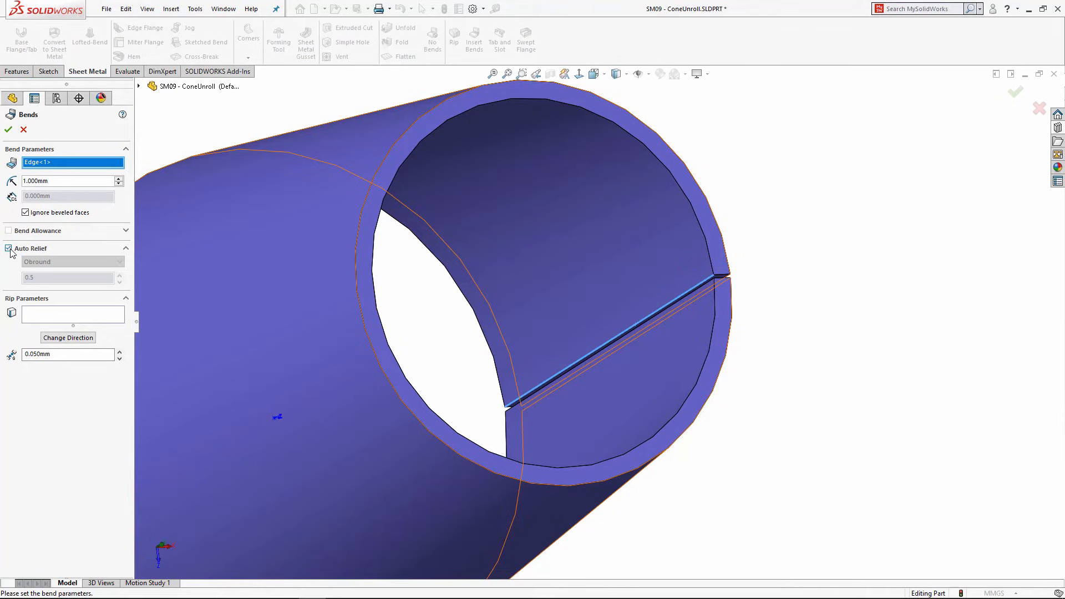
pyautogui.click(9, 249)
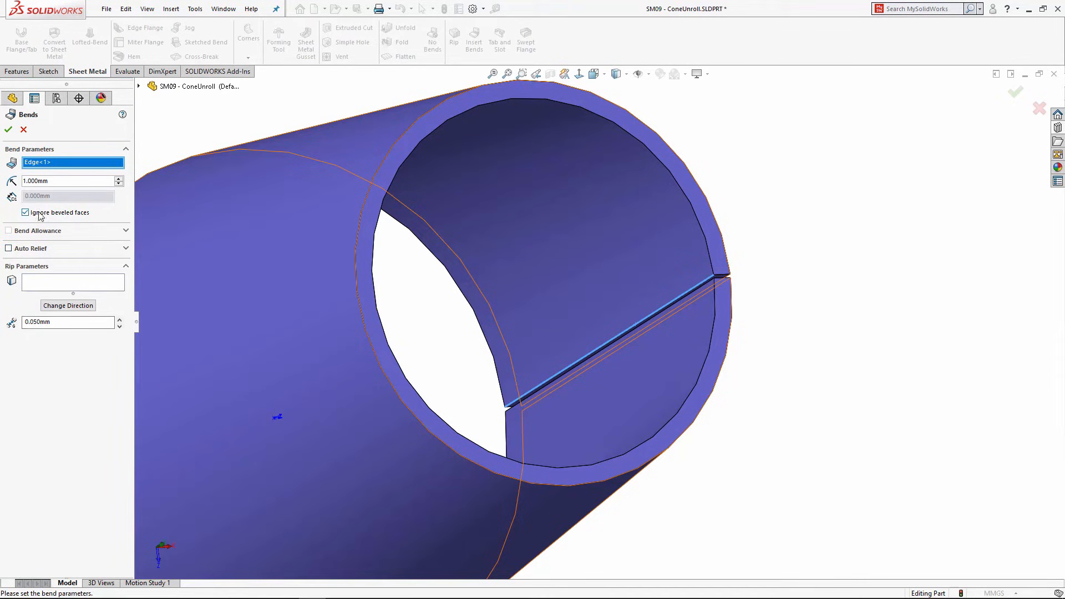
pyautogui.click(8, 131)
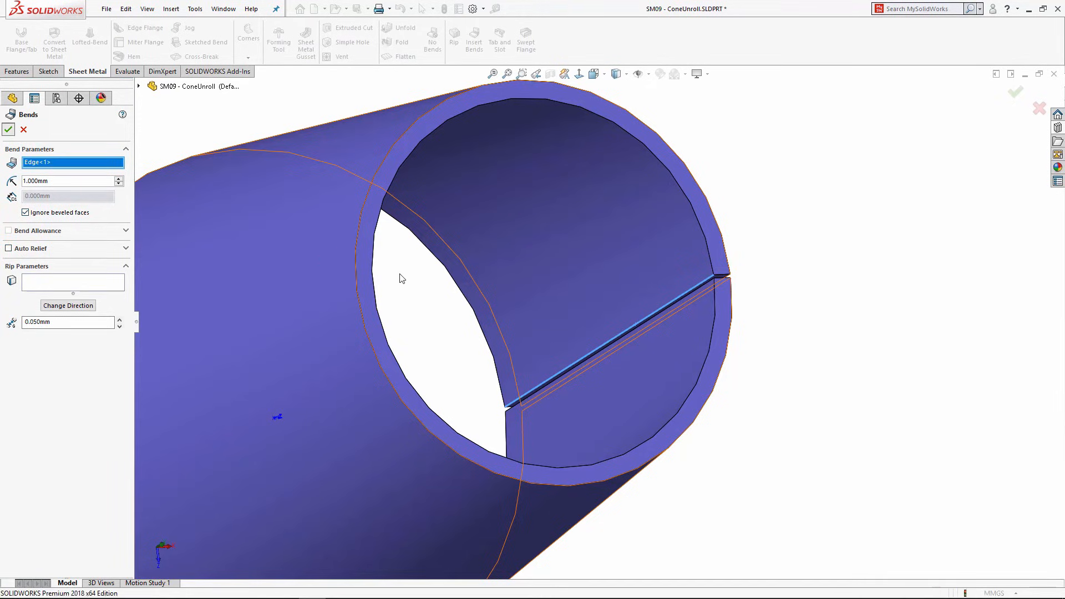
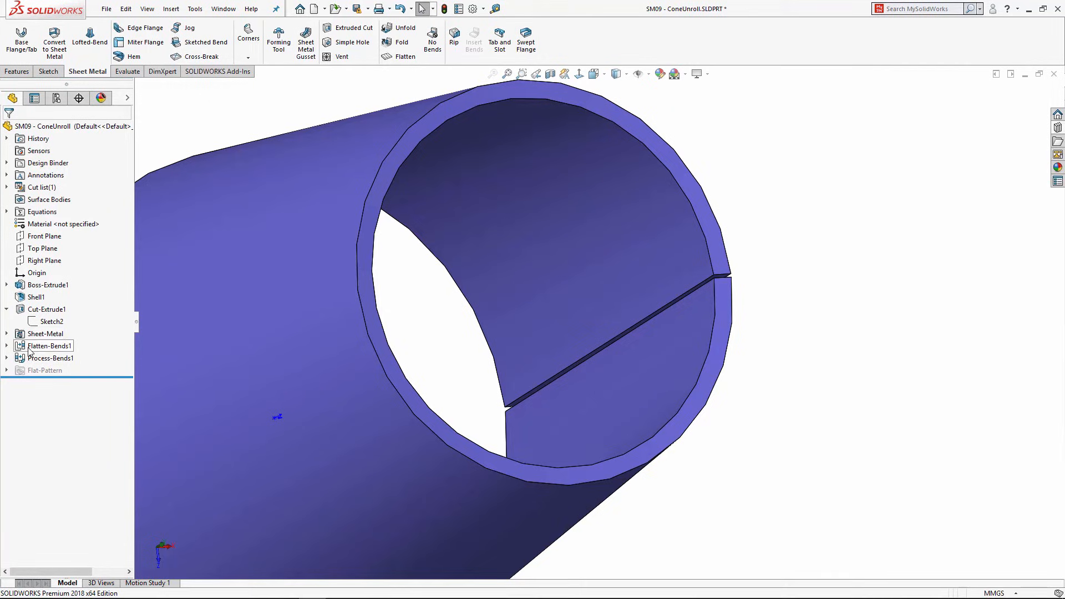
# Step: Preview the cone's flat pattern with the Flatten toggle and view it face-on
pyautogui.press('f')
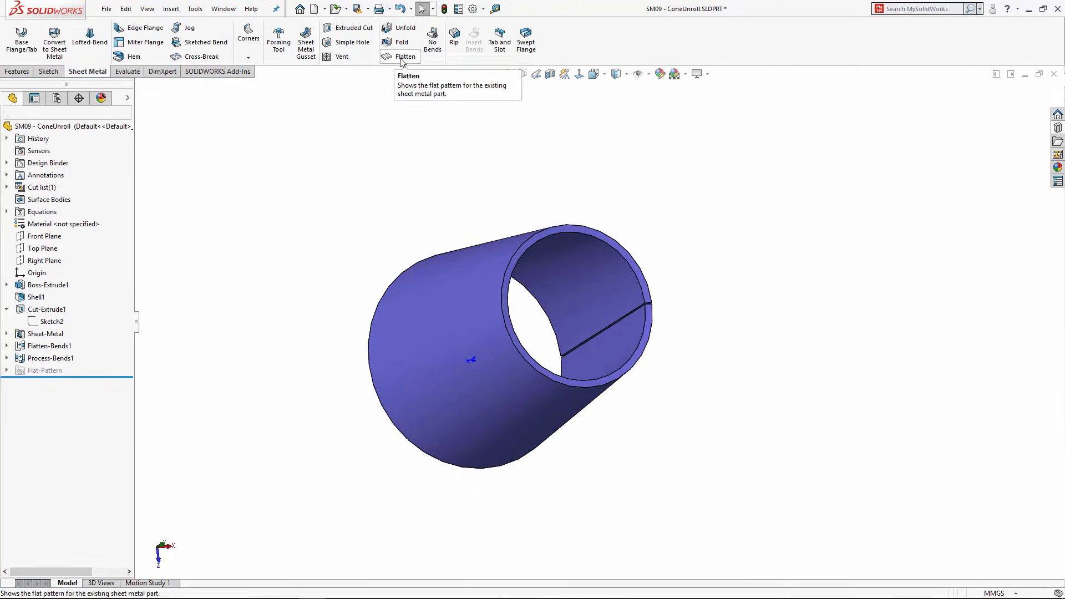
pyautogui.click(401, 57)
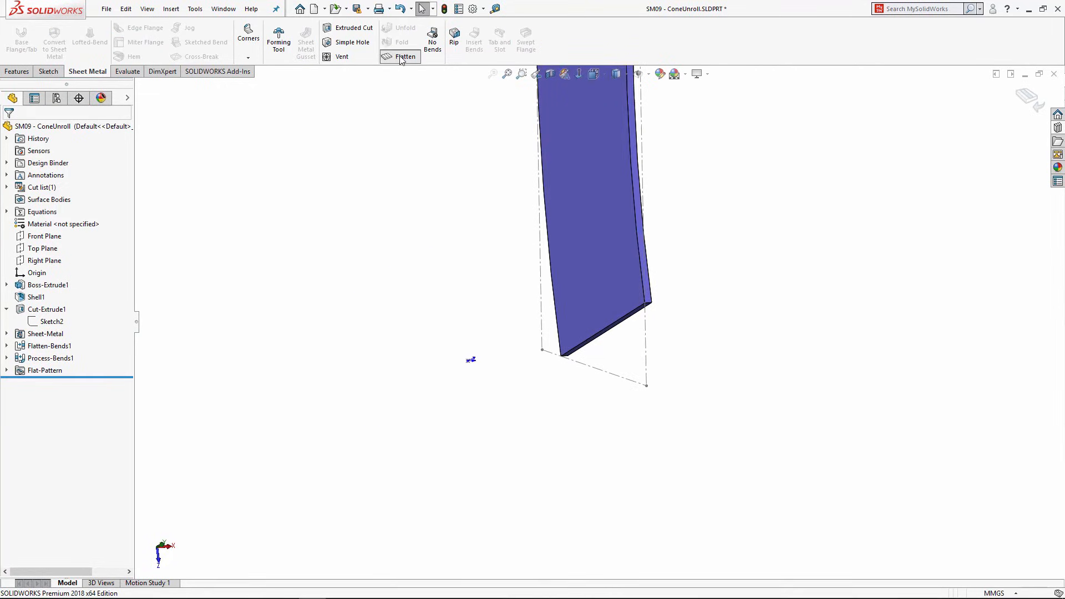
pyautogui.scroll(2, 484, 241)
pyautogui.click(400, 57)
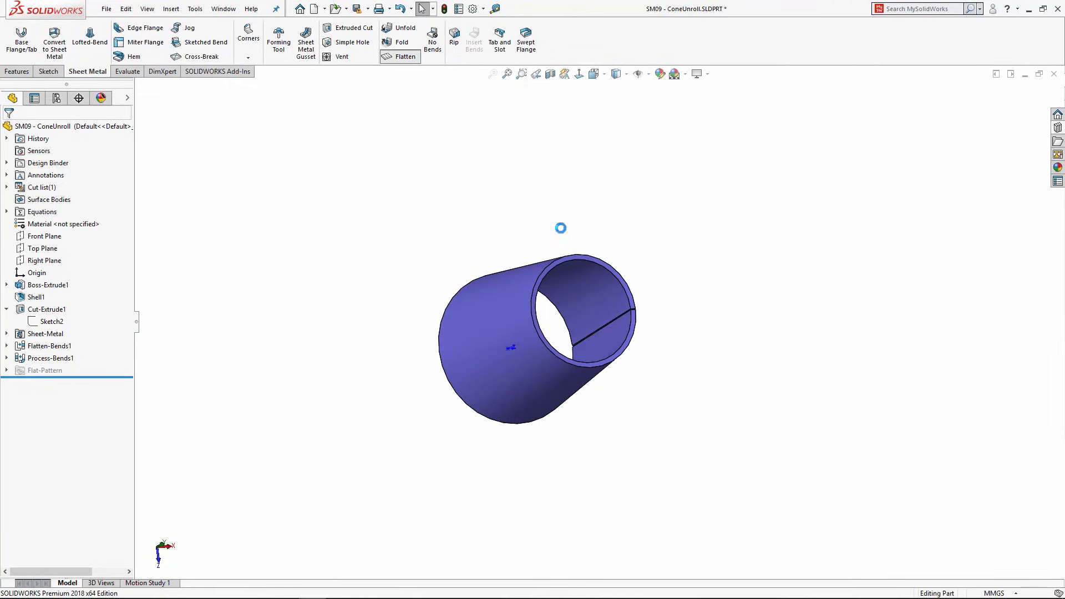
pyautogui.moveTo(633, 351); pyautogui.dragTo(614, 103, button='middle')
pyautogui.scroll(4, 443, 231)
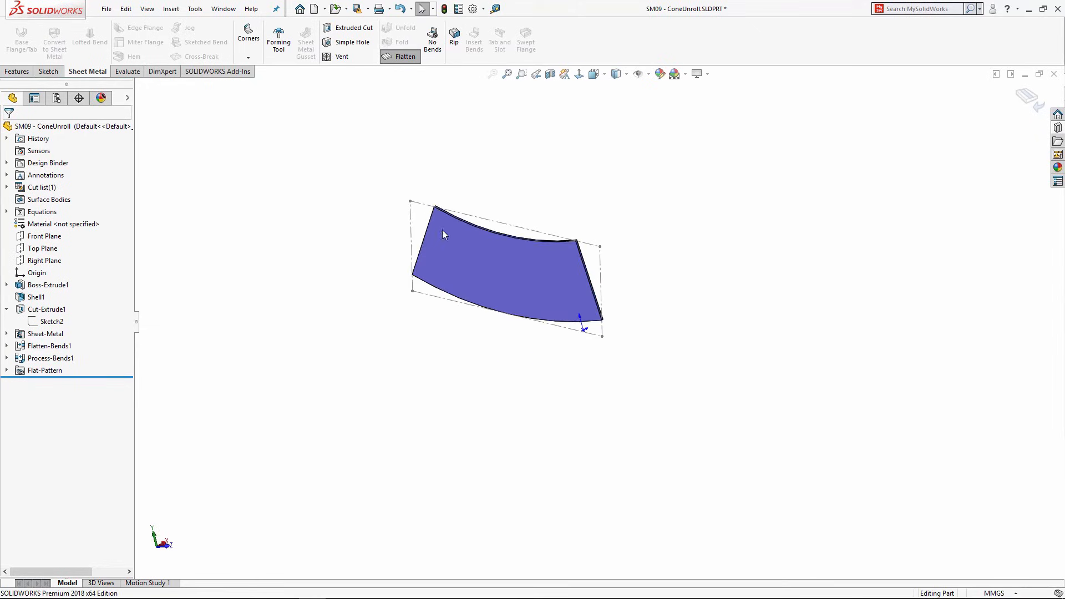
pyautogui.scroll(-3, 442, 231)
pyautogui.moveTo(643, 276)
pyautogui.mouseDown(button='middle')
pyautogui.moveTo(670, 250)
pyautogui.moveTo(639, 283)
pyautogui.mouseUp(button='middle')
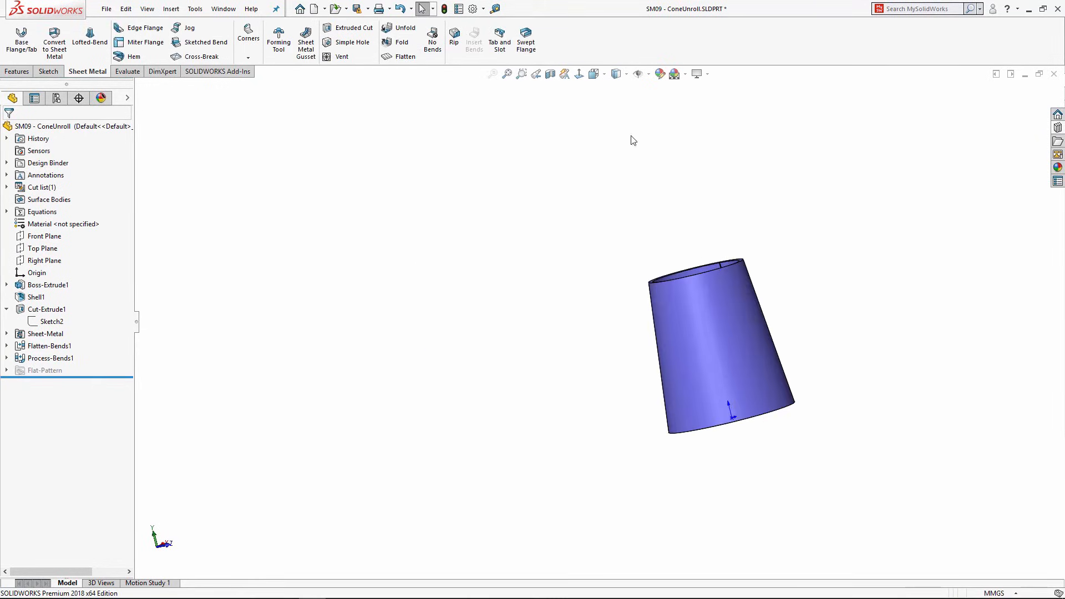
# Step: Unfold RoundBend1 with the seam edge as the fixed face
pyautogui.click(401, 30)
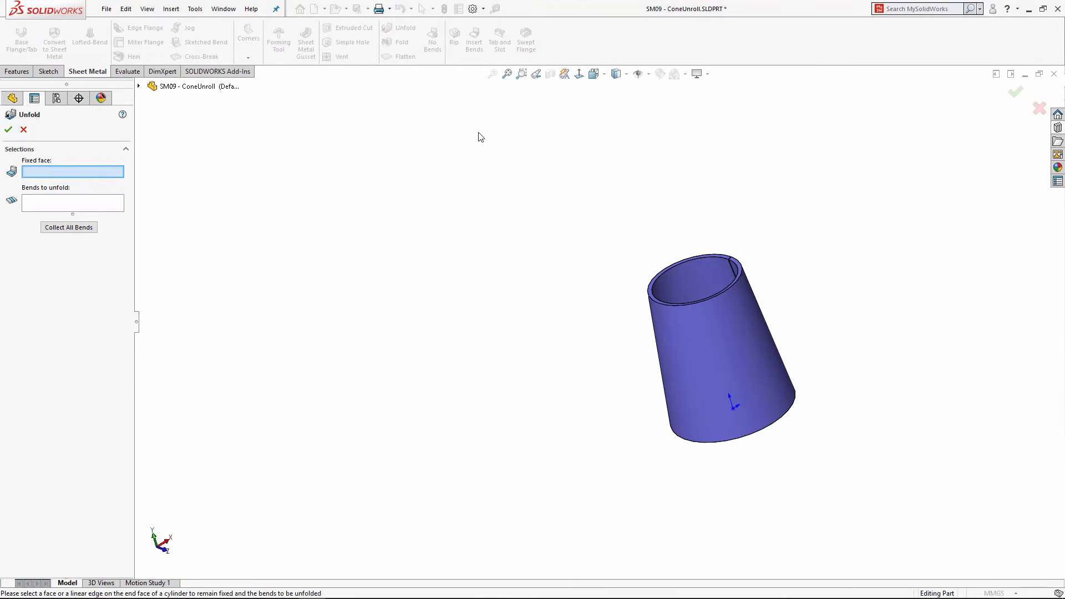
pyautogui.moveTo(552, 229); pyautogui.dragTo(777, 311, button='middle')
pyautogui.scroll(-5, 710, 268)
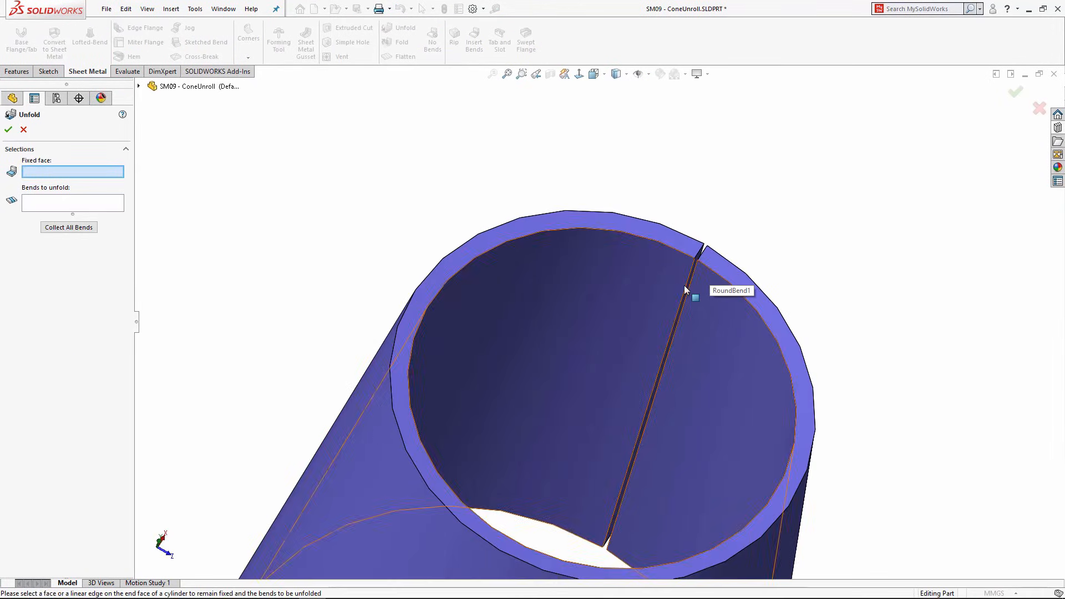
pyautogui.click(684, 285)
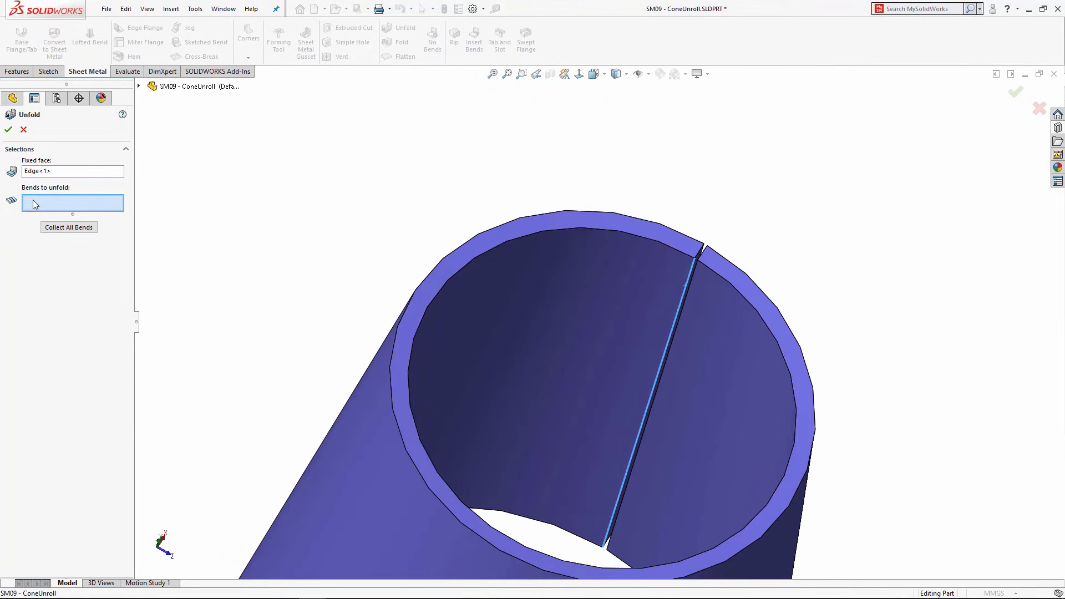
pyautogui.click(499, 314)
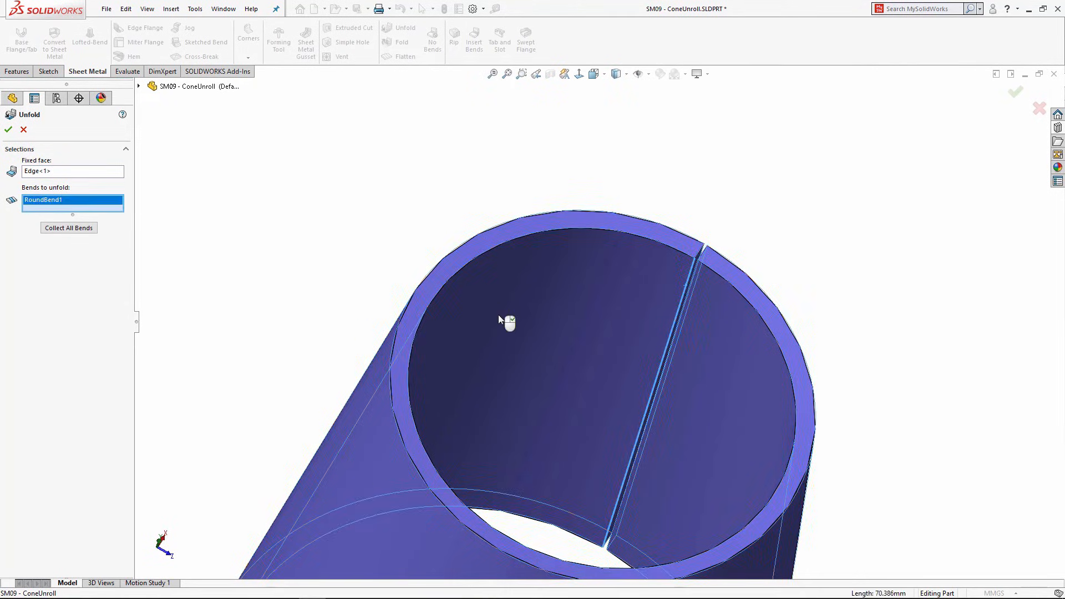
pyautogui.press('Return')
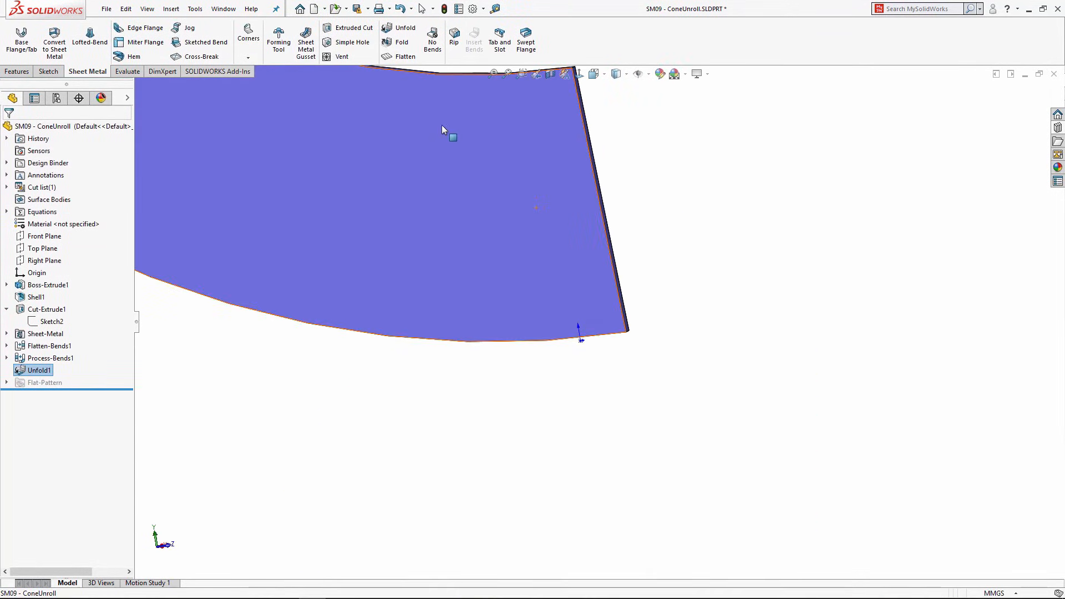
pyautogui.click(498, 151)
# Step: Sketch seven circles of varied sizes on the flat face of the blank
pyautogui.click(506, 97)
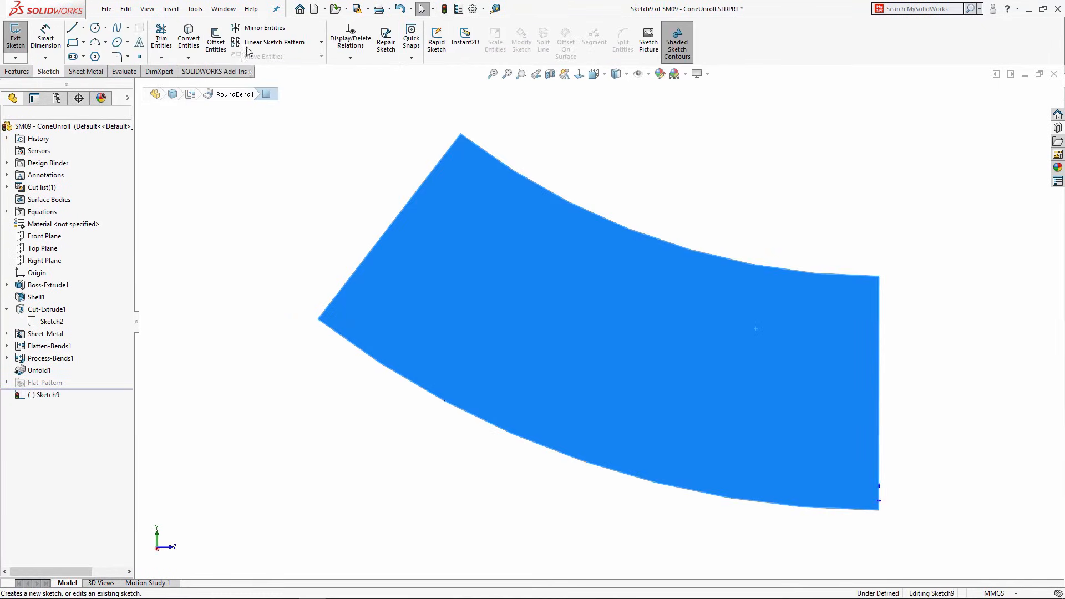
pyautogui.click(95, 28)
pyautogui.click(475, 207)
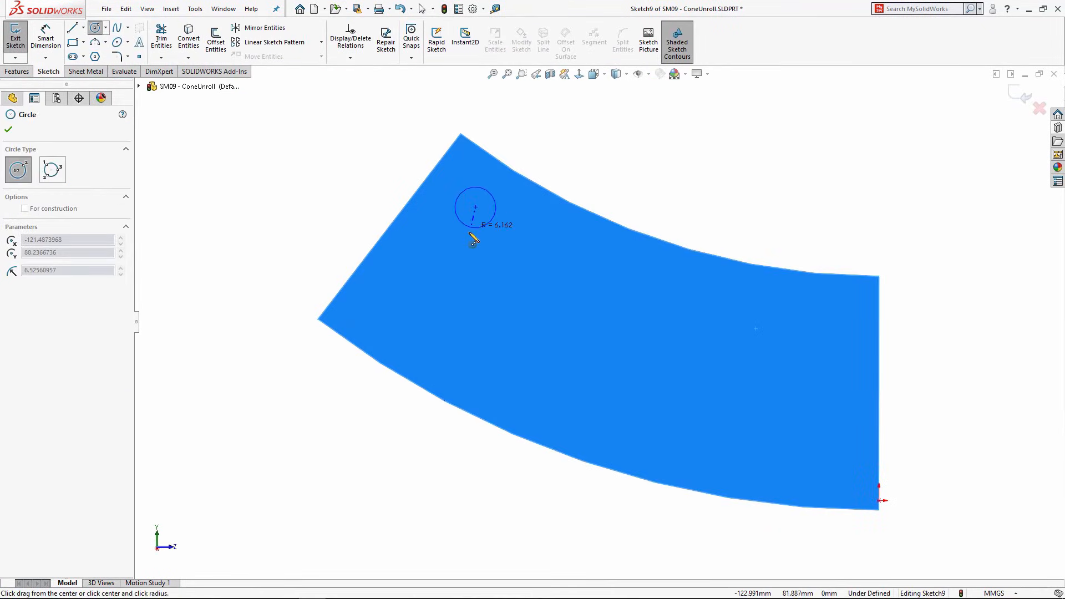
pyautogui.click(475, 235)
pyautogui.click(448, 282)
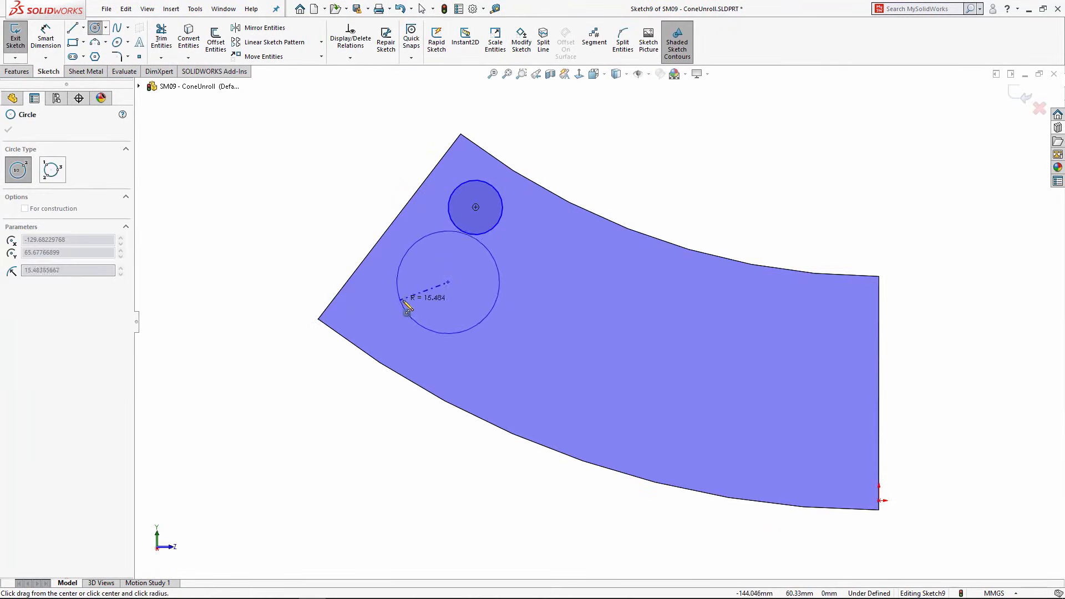
pyautogui.click(413, 301)
pyautogui.click(556, 257)
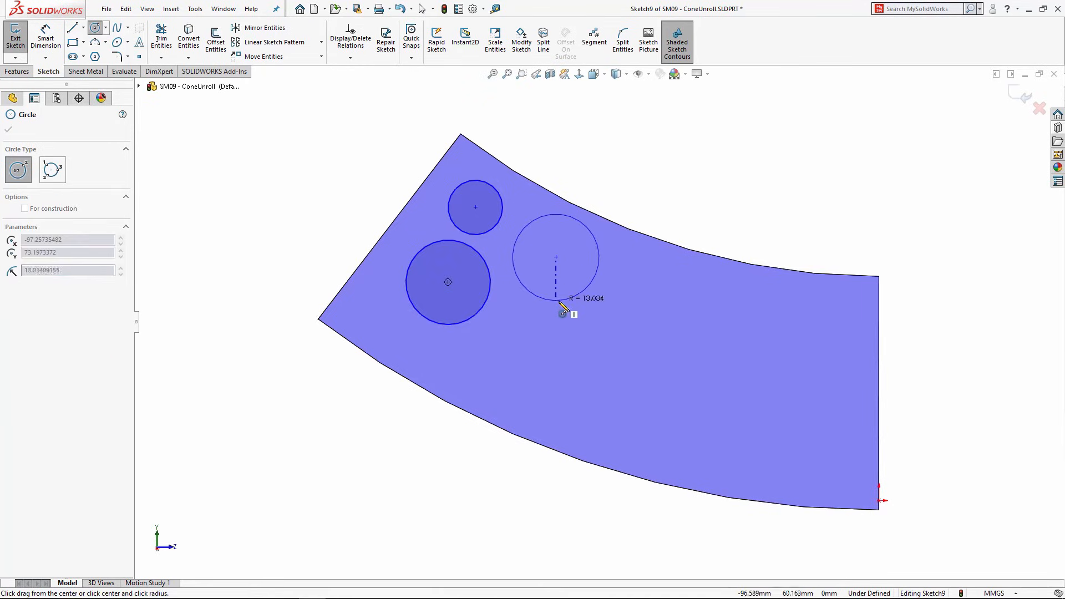
pyautogui.click(561, 301)
pyautogui.click(545, 369)
pyautogui.click(506, 388)
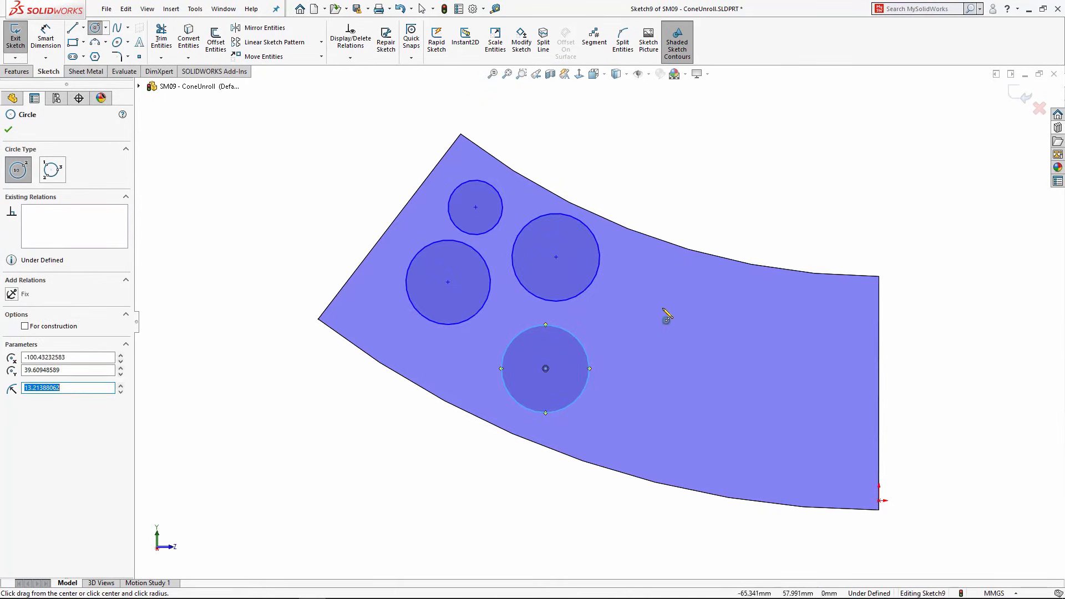
pyautogui.click(662, 307)
pyautogui.click(670, 348)
pyautogui.click(686, 413)
pyautogui.click(726, 419)
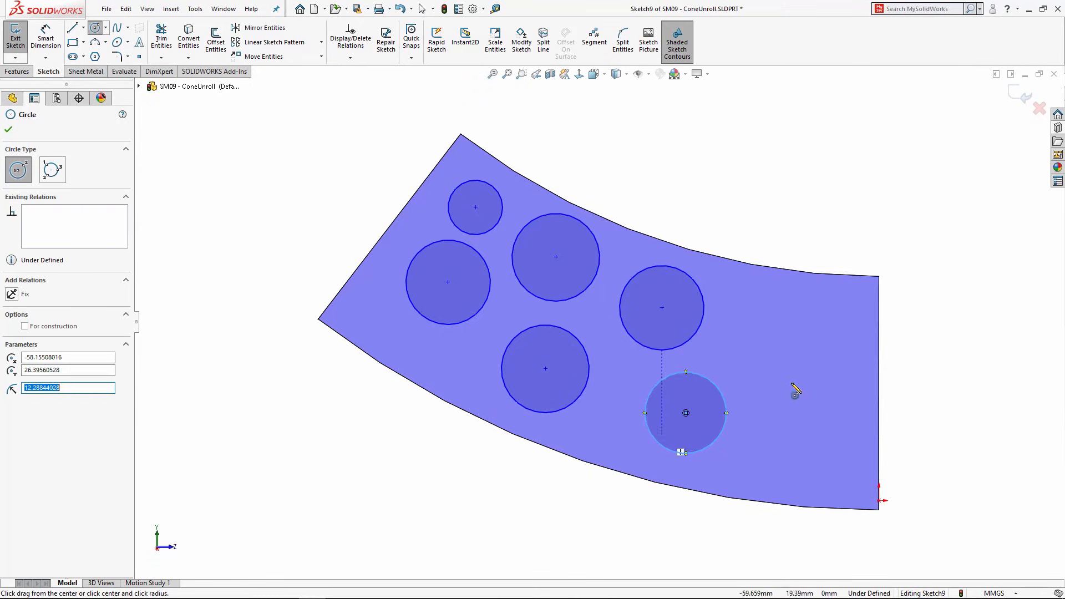
pyautogui.click(789, 346)
pyautogui.click(807, 394)
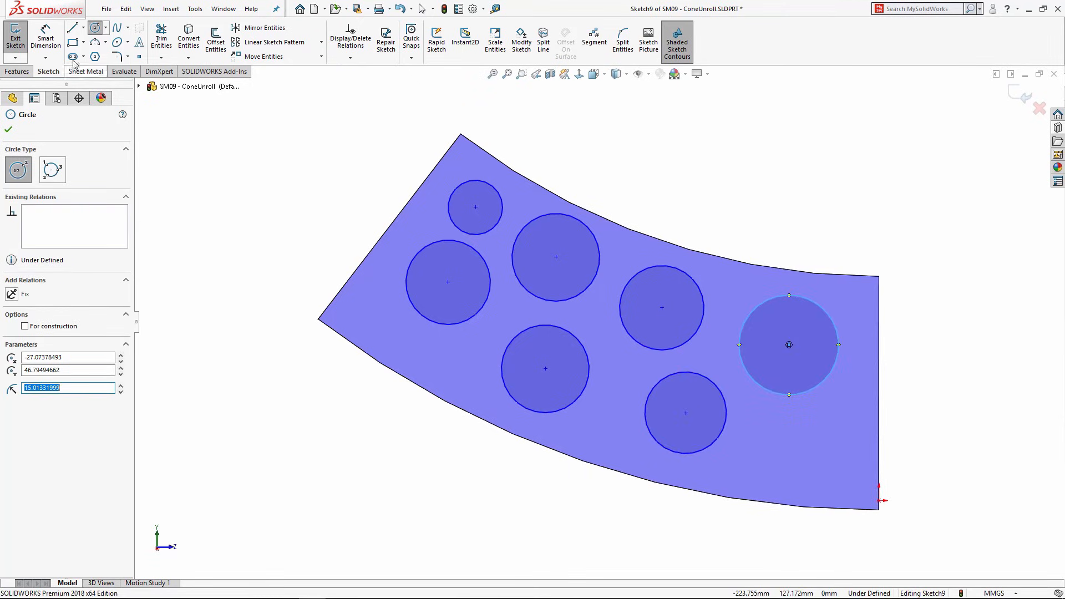
# Step: Extruded Cut the seven circles through the blank, linked to sheet thickness
pyautogui.click(16, 71)
pyautogui.click(169, 40)
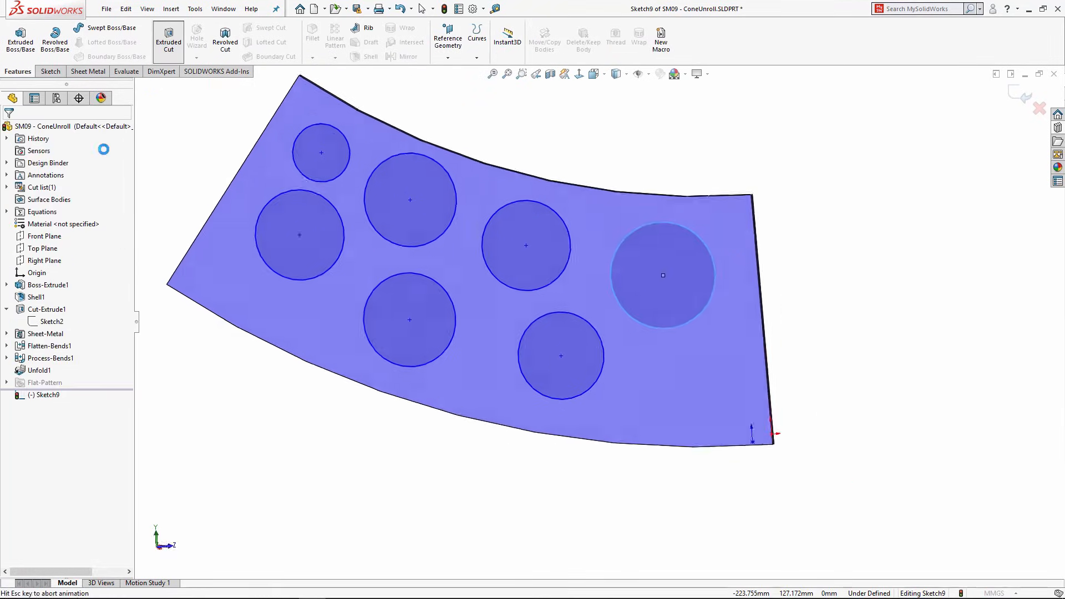
pyautogui.click(26, 250)
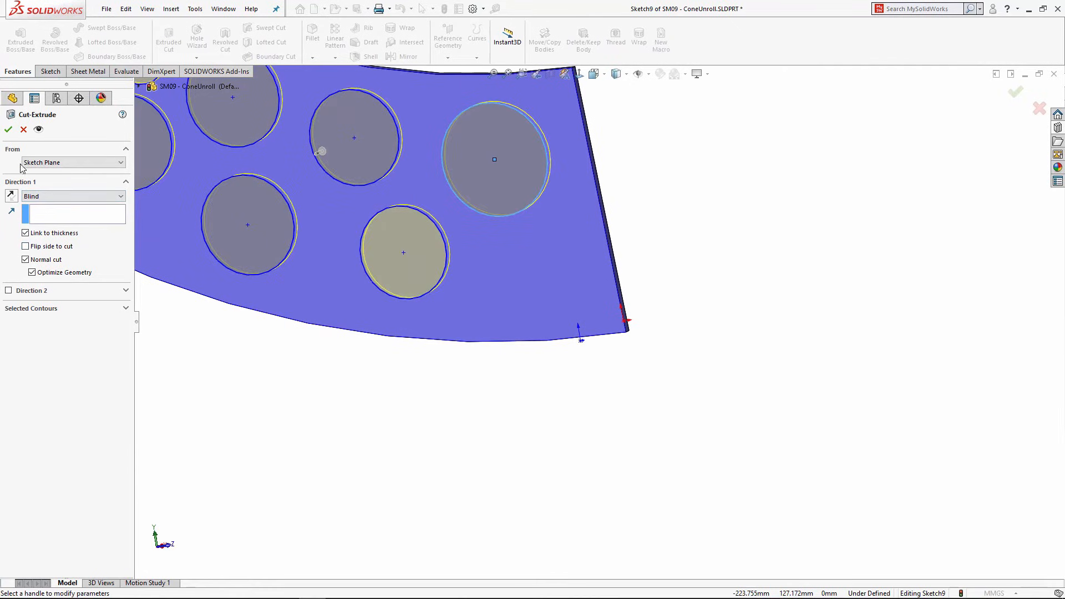
pyautogui.click(9, 130)
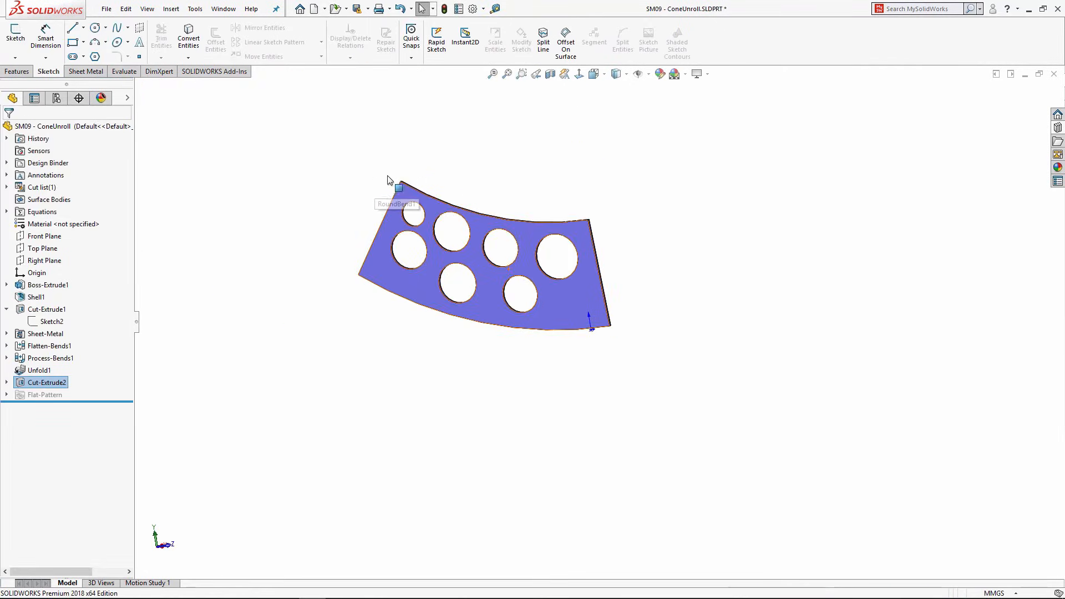
pyautogui.click(119, 71)
pyautogui.click(89, 71)
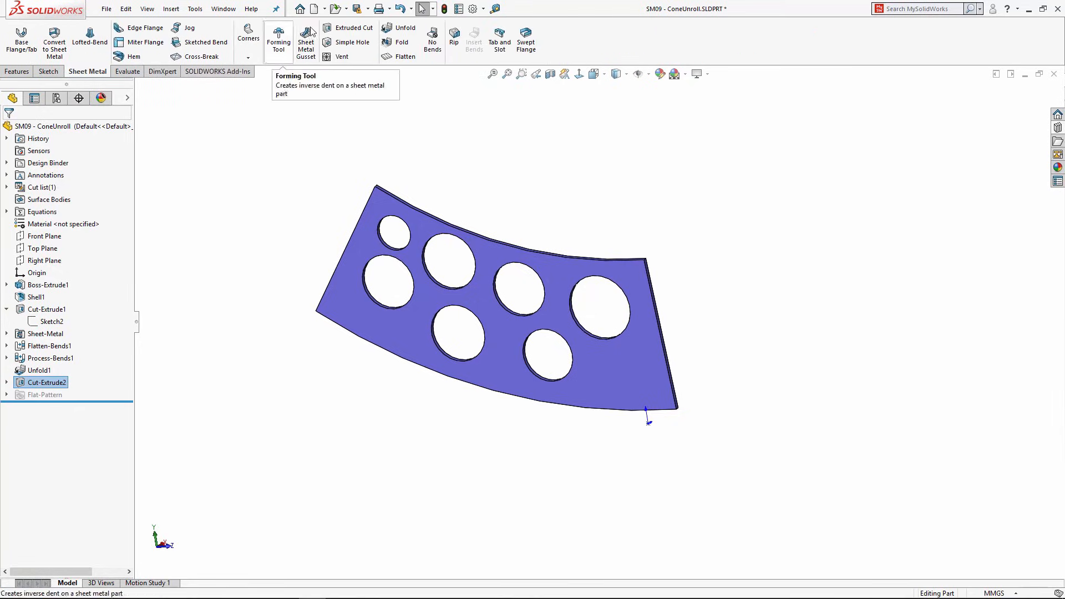
# Step: Fold all bends back with Collect All Bends to reform the cone
pyautogui.click(409, 44)
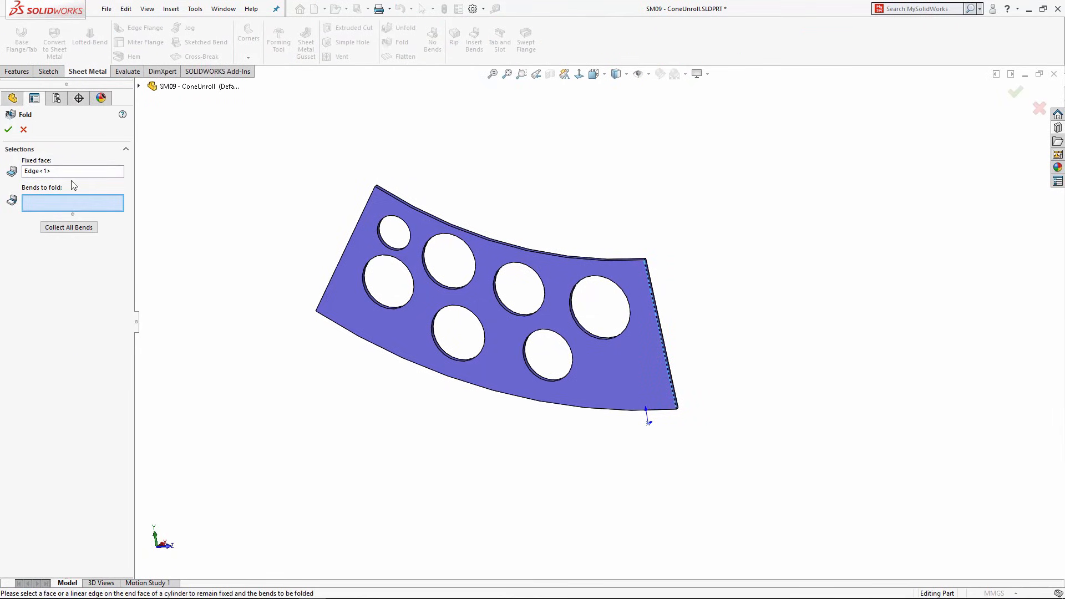
pyautogui.click(66, 228)
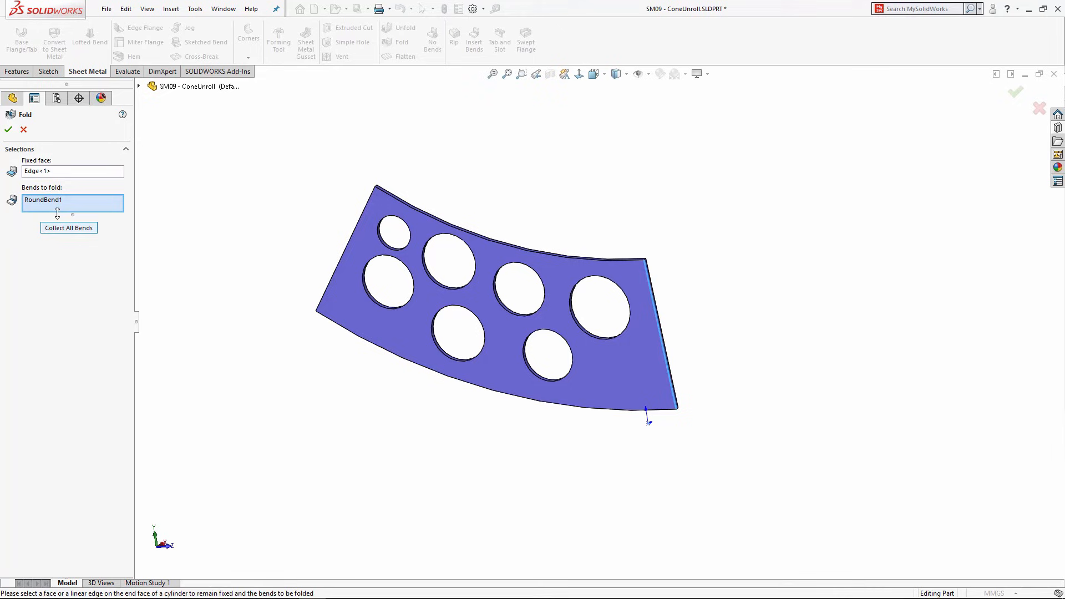
pyautogui.click(8, 129)
# Step: Inspect the perforated cone from above, then close the part without saving
pyautogui.moveTo(694, 268); pyautogui.dragTo(700, 293, button='middle')
pyautogui.scroll(-4, 698, 291)
pyautogui.moveTo(620, 293); pyautogui.dragTo(599, 320, button='middle')
pyautogui.scroll(2, 557, 302)
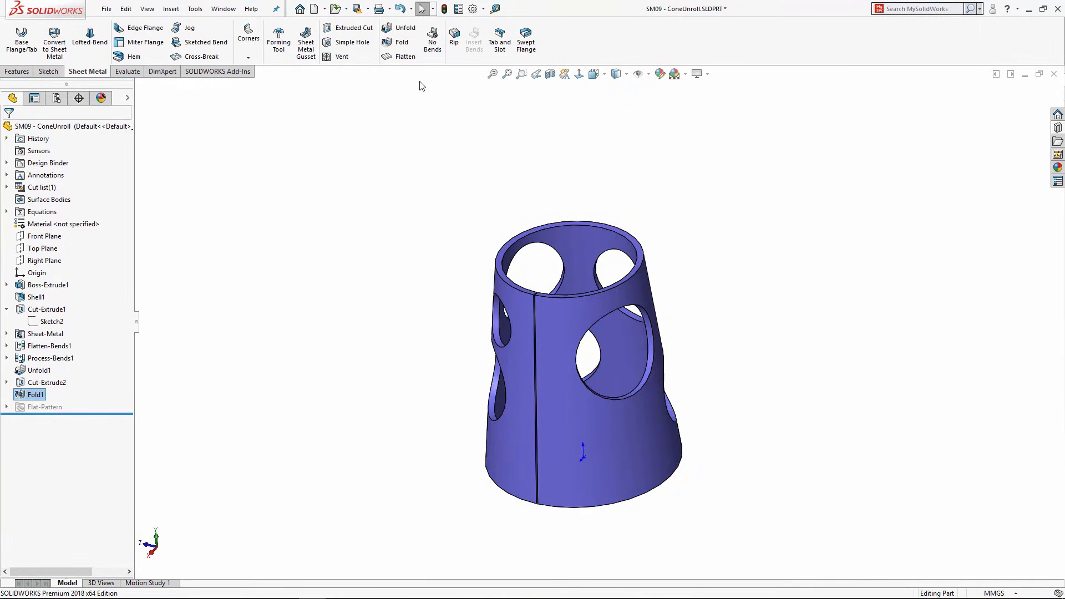
pyautogui.click(1054, 75)
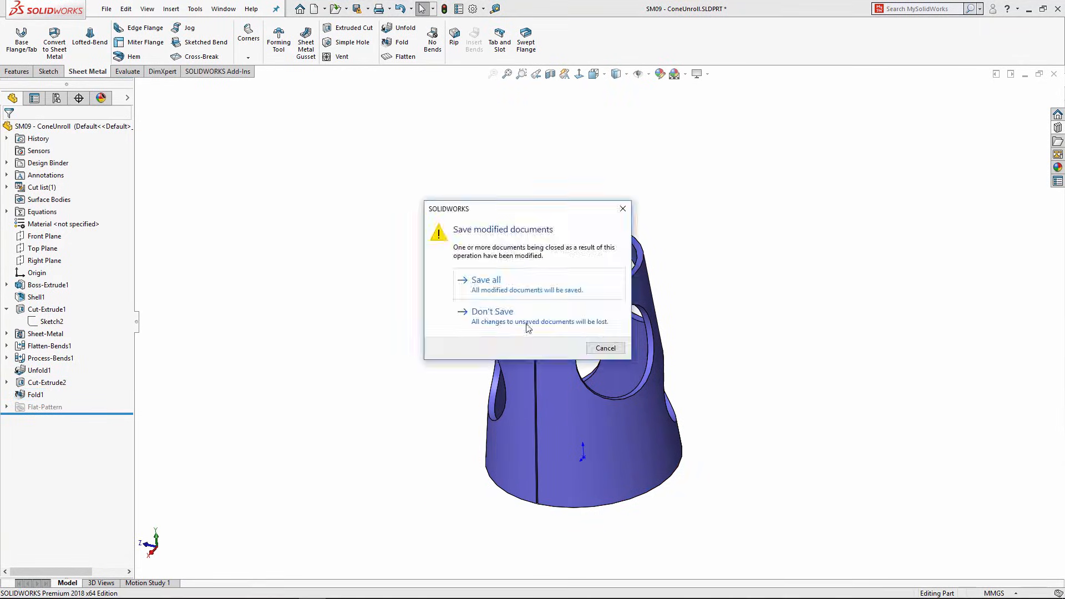
pyautogui.click(483, 312)
pyautogui.click(258, 9)
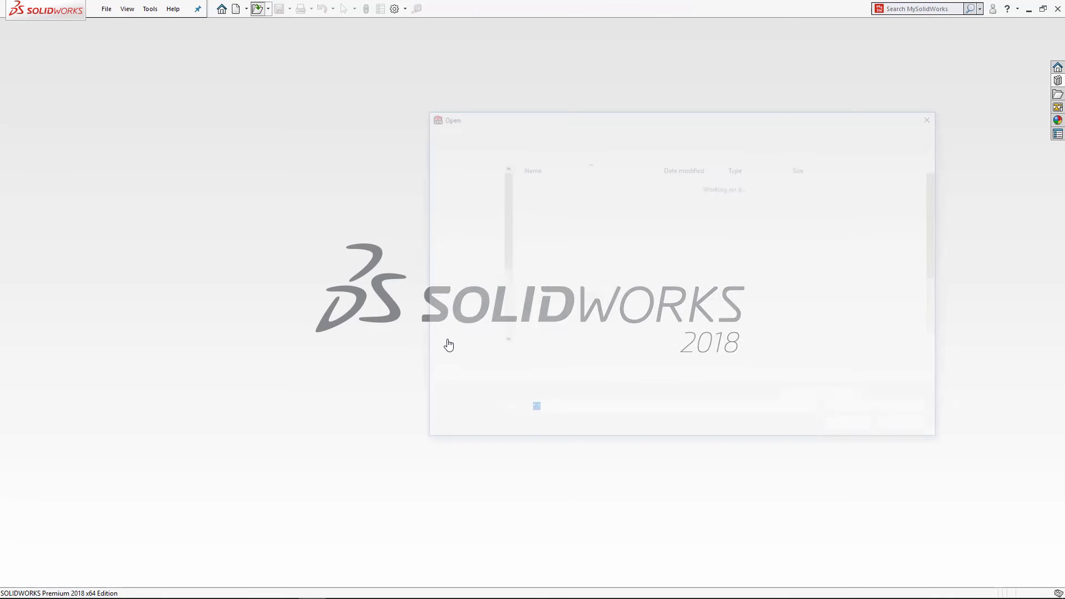
pyautogui.scroll(-3, 588, 311)
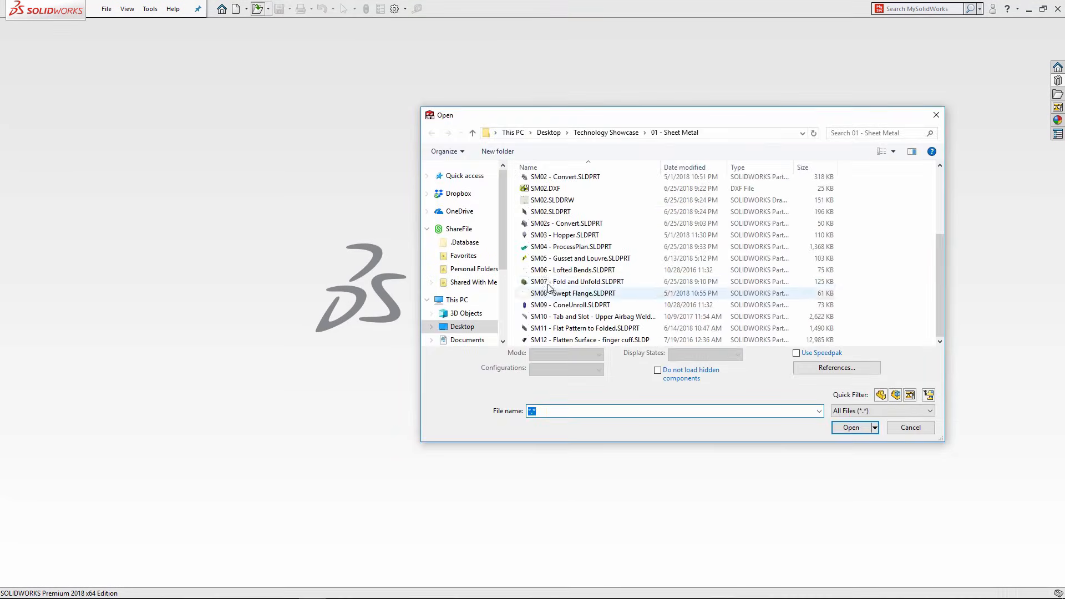
pyautogui.click(566, 318)
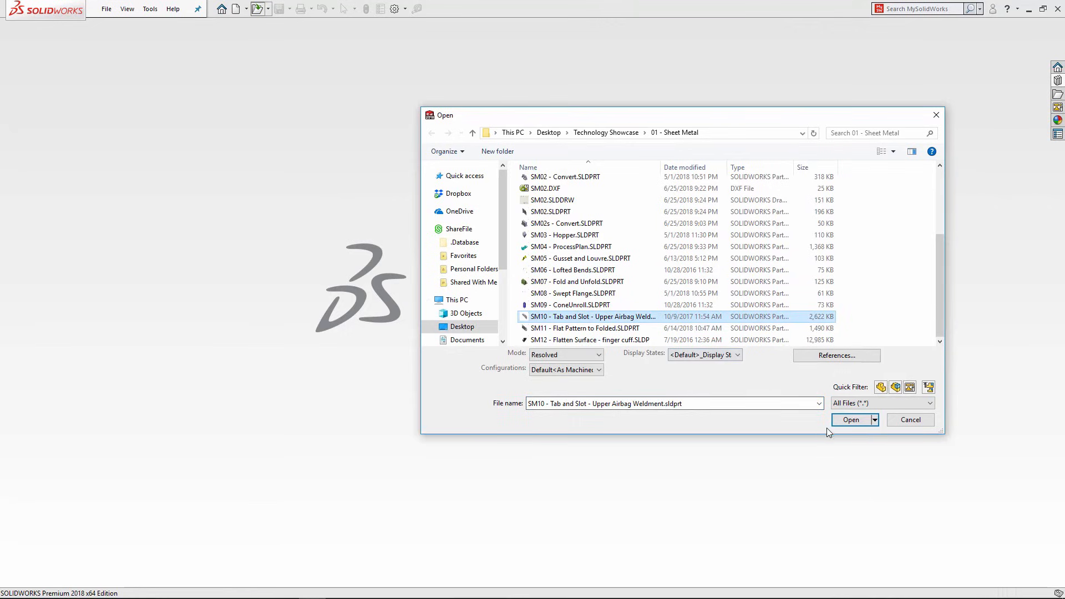
pyautogui.click(849, 420)
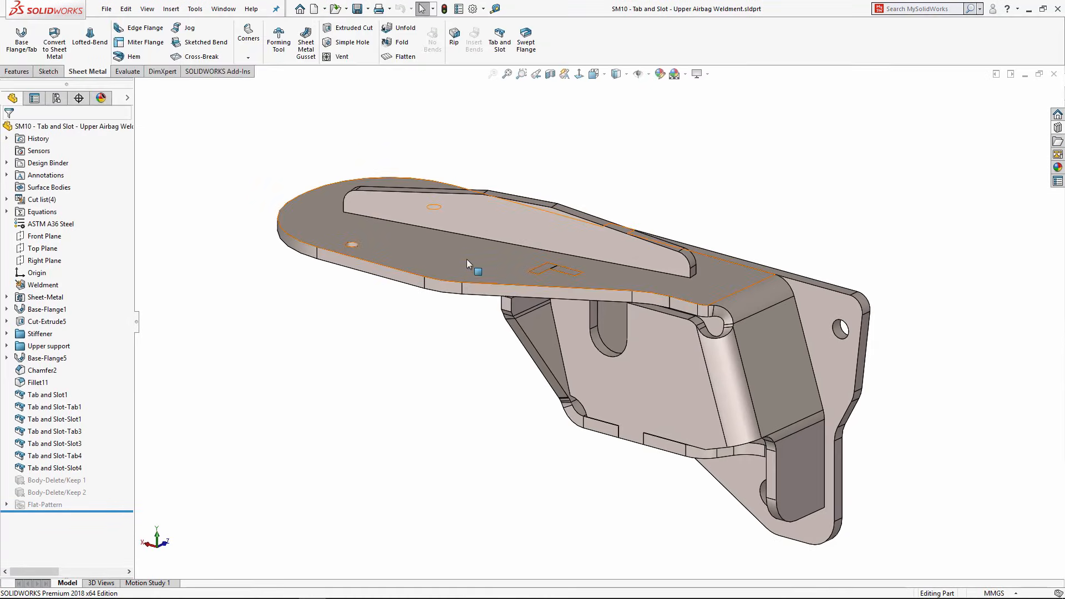
pyautogui.moveTo(470, 255); pyautogui.dragTo(523, 211, button='middle')
pyautogui.scroll(-1, 501, 204)
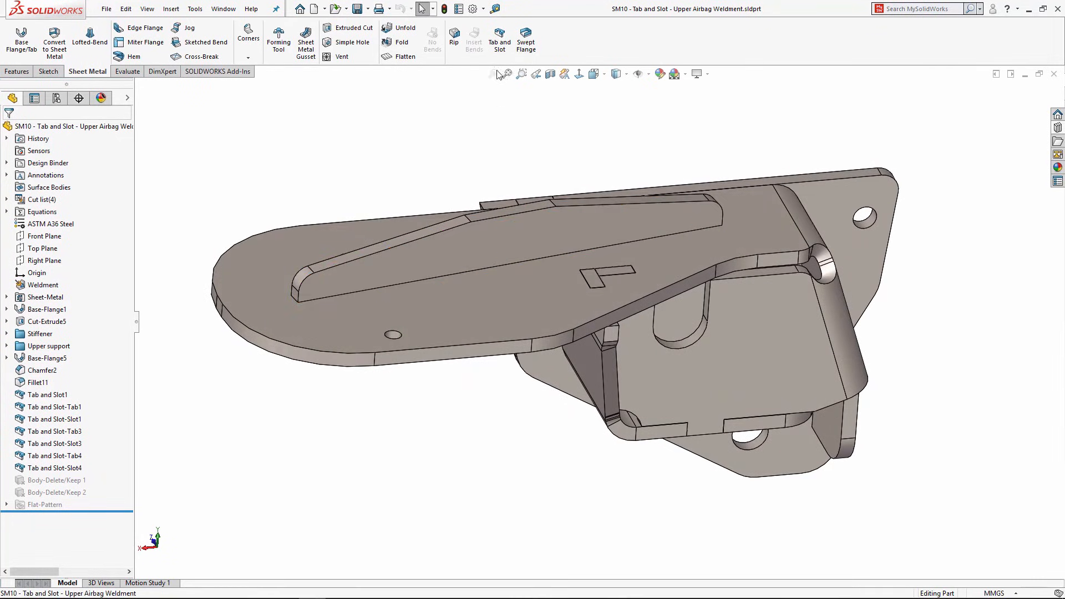
# Step: Join the rib's bottom edge to the plate underside with two equally spaced 20 mm tabs and 0.20 mm-clearance slots
pyautogui.click(498, 35)
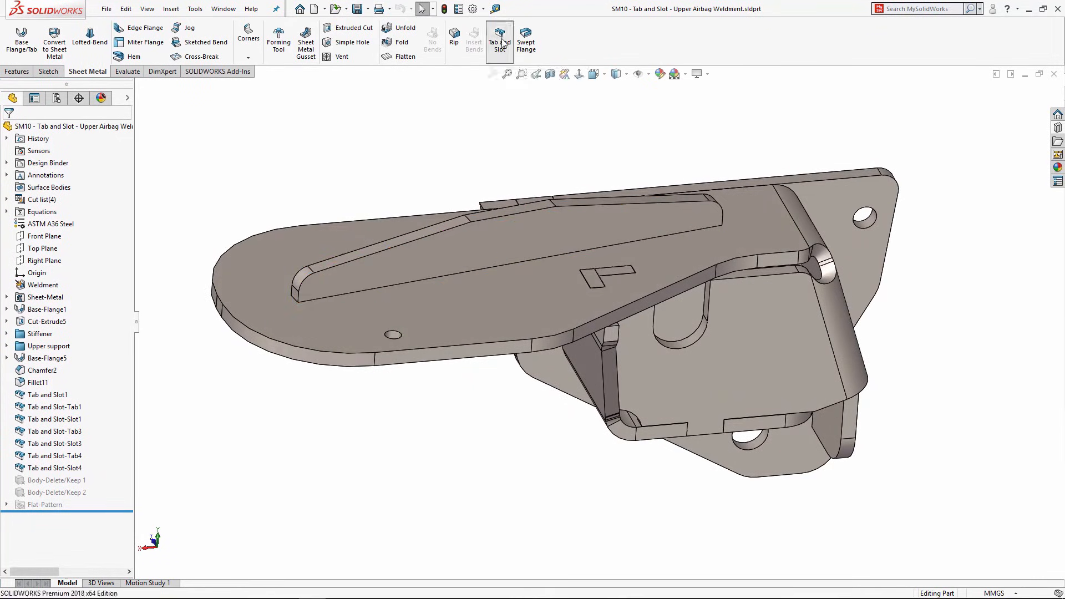
pyautogui.click(348, 292)
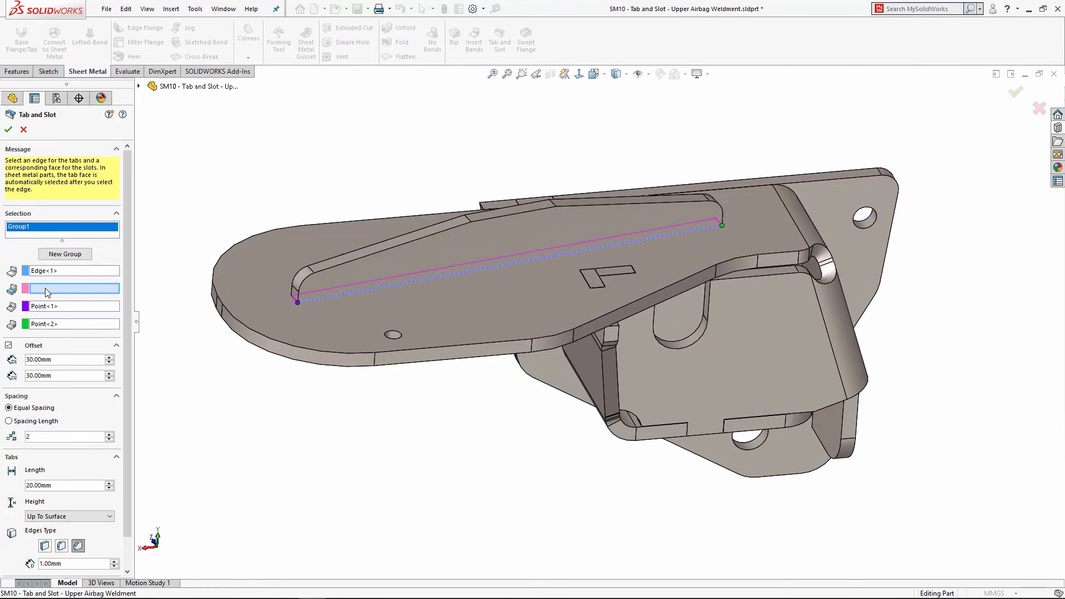
pyautogui.moveTo(373, 422); pyautogui.dragTo(334, 417, button='middle')
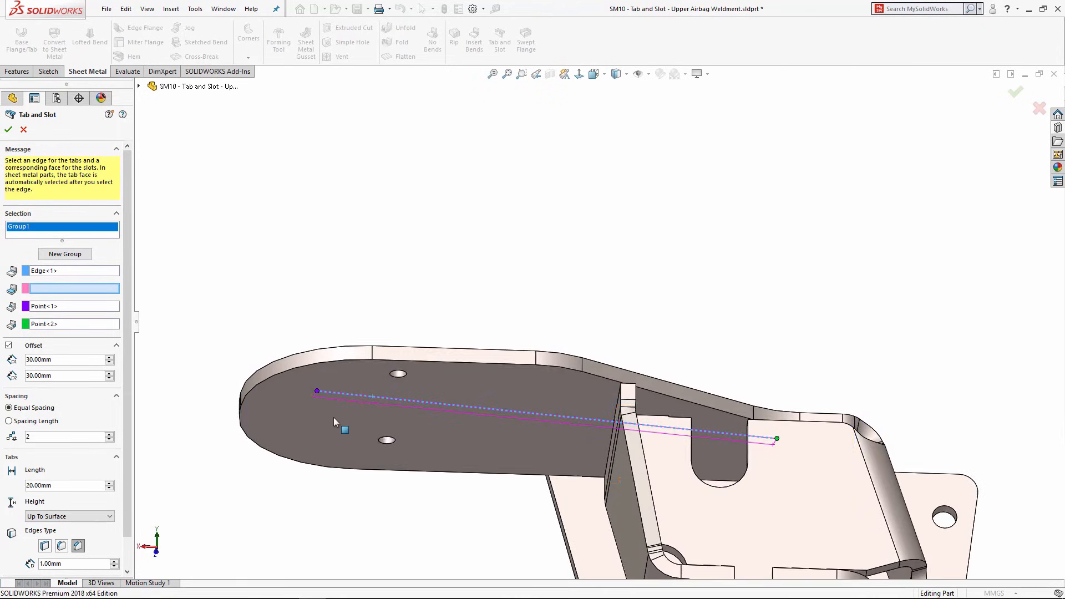
pyautogui.click(326, 418)
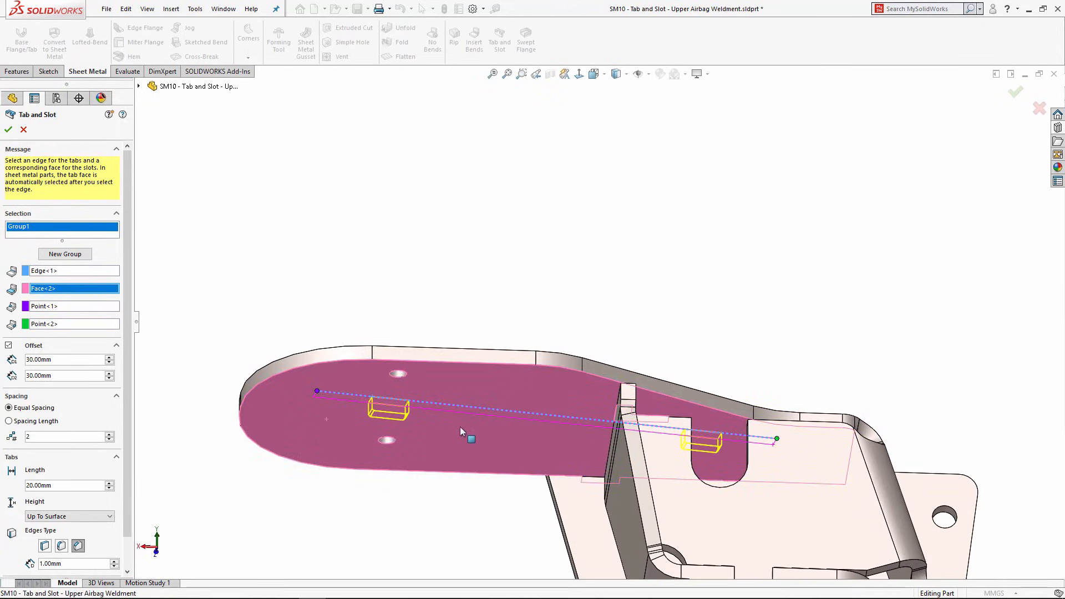
pyautogui.moveTo(461, 427); pyautogui.dragTo(444, 345, button='middle')
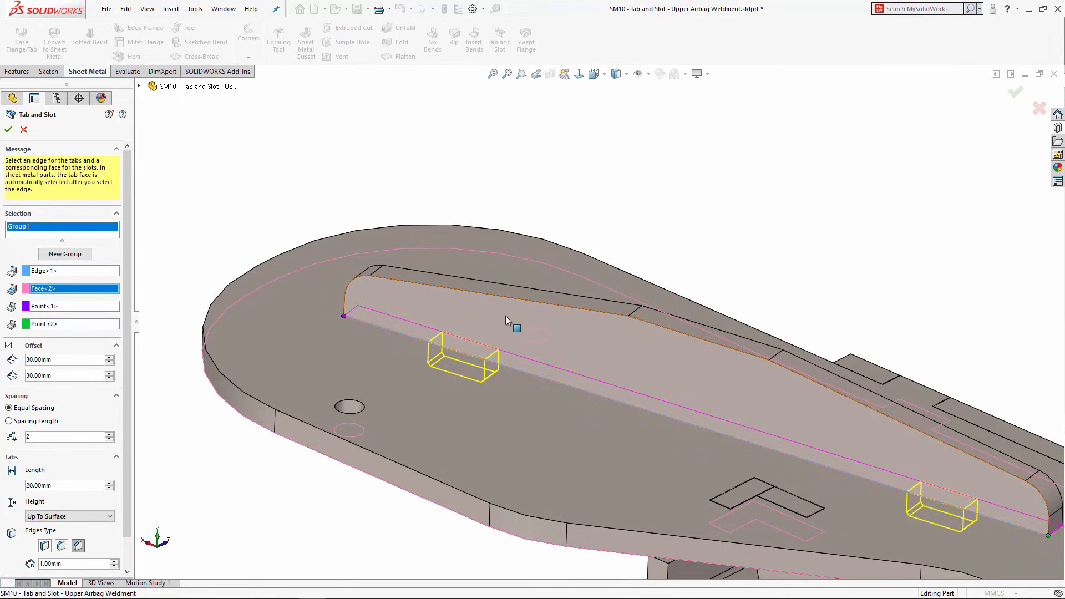
pyautogui.scroll(2, 479, 335)
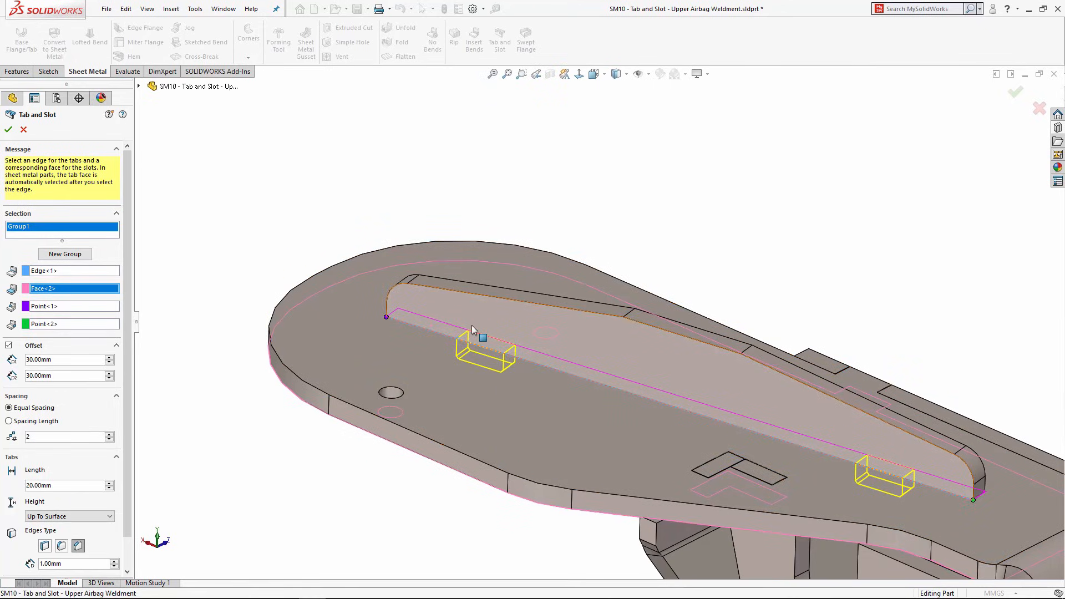
pyautogui.scroll(-1, 477, 339)
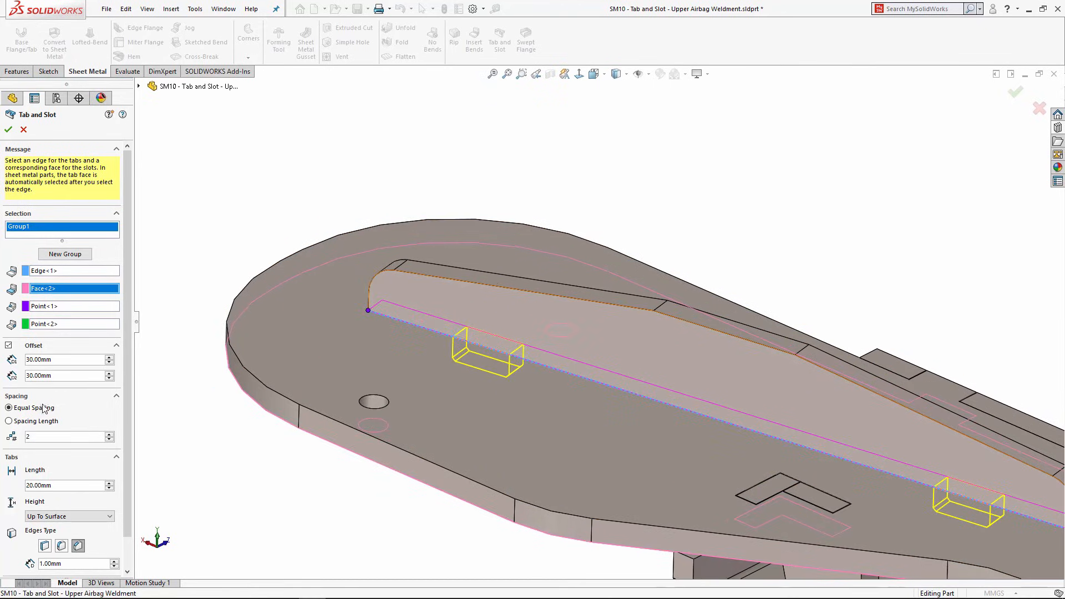
pyautogui.scroll(-2, 120, 478)
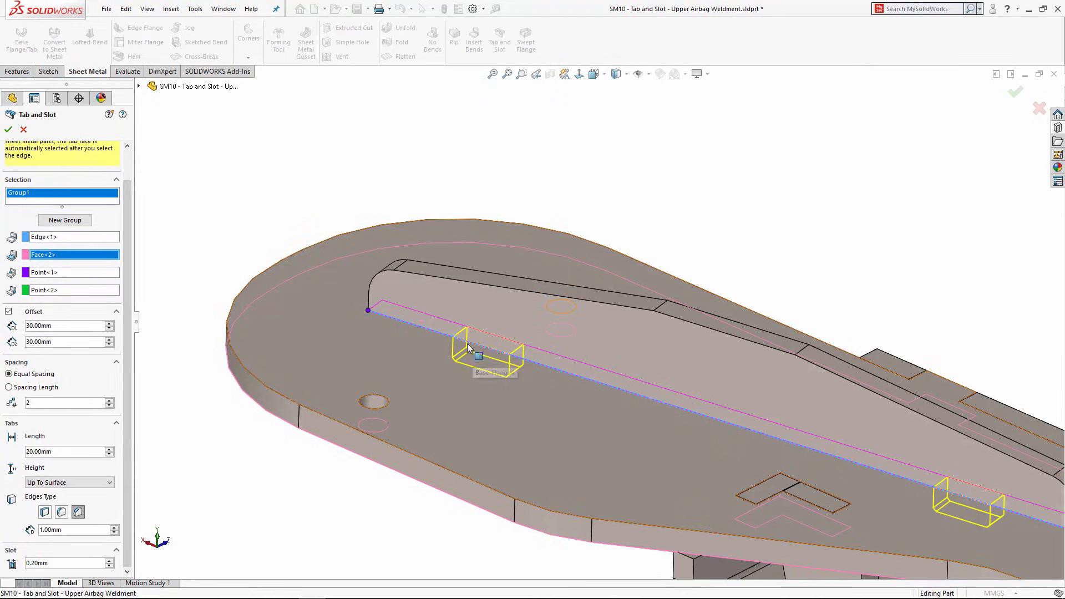
pyautogui.click(8, 129)
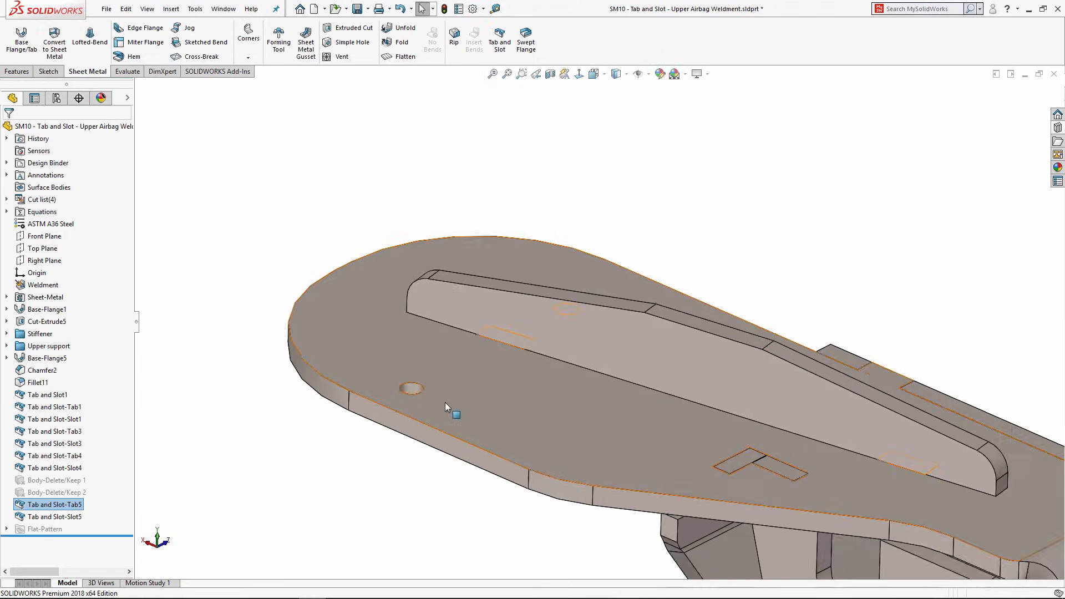
pyautogui.moveTo(445, 402); pyautogui.dragTo(491, 144, button='middle')
pyautogui.scroll(-6, 457, 504)
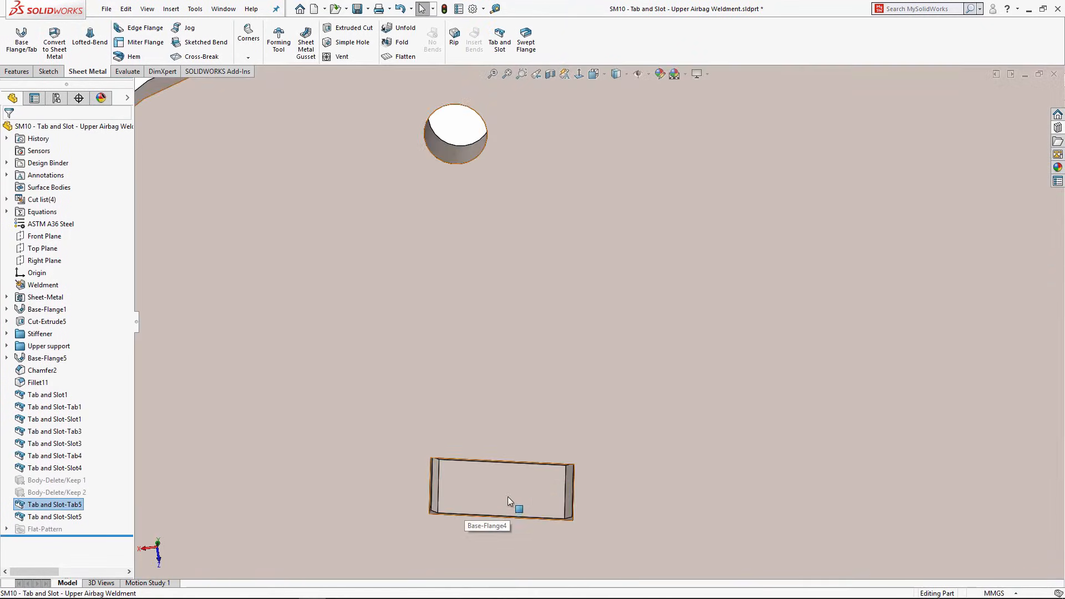
pyautogui.moveTo(508, 497)
pyautogui.mouseDown(button='middle')
pyautogui.moveTo(497, 440)
pyautogui.moveTo(573, 475)
pyautogui.moveTo(522, 486)
pyautogui.mouseUp(button='middle')
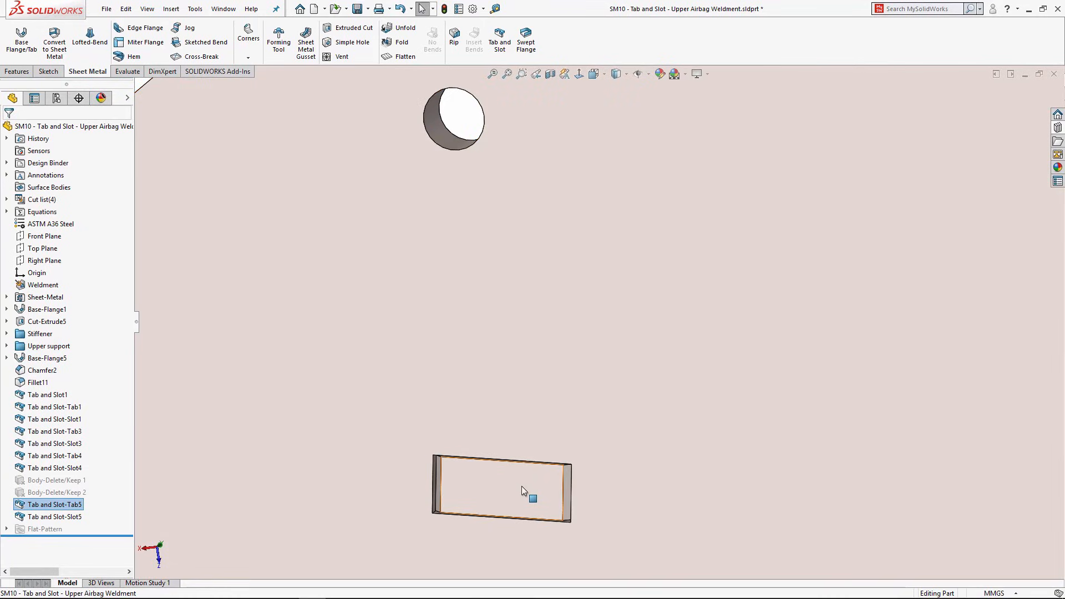
pyautogui.scroll(-8, 527, 499)
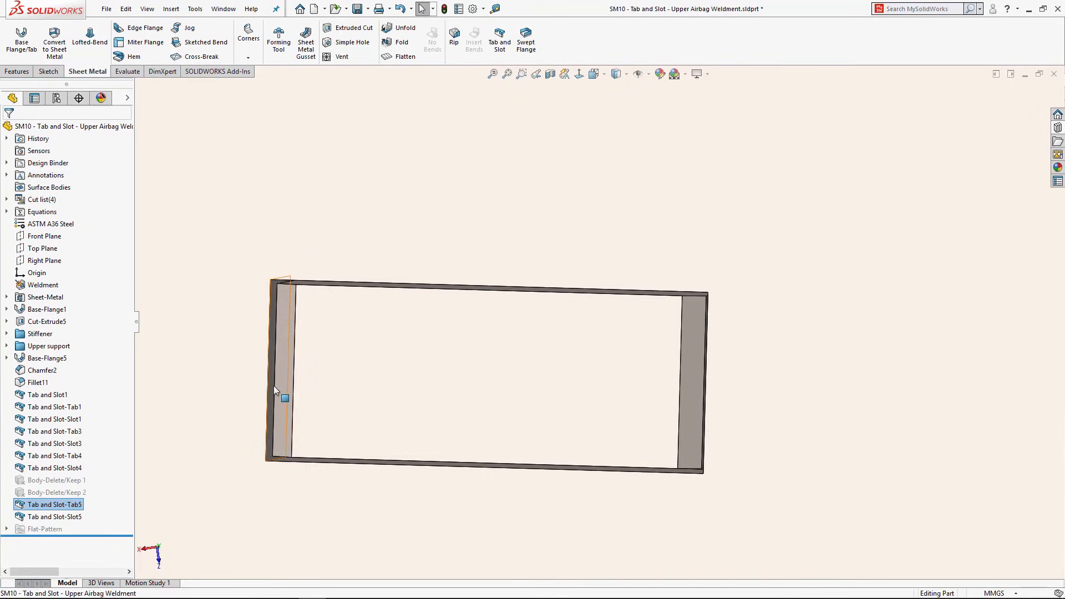
pyautogui.scroll(6, 524, 332)
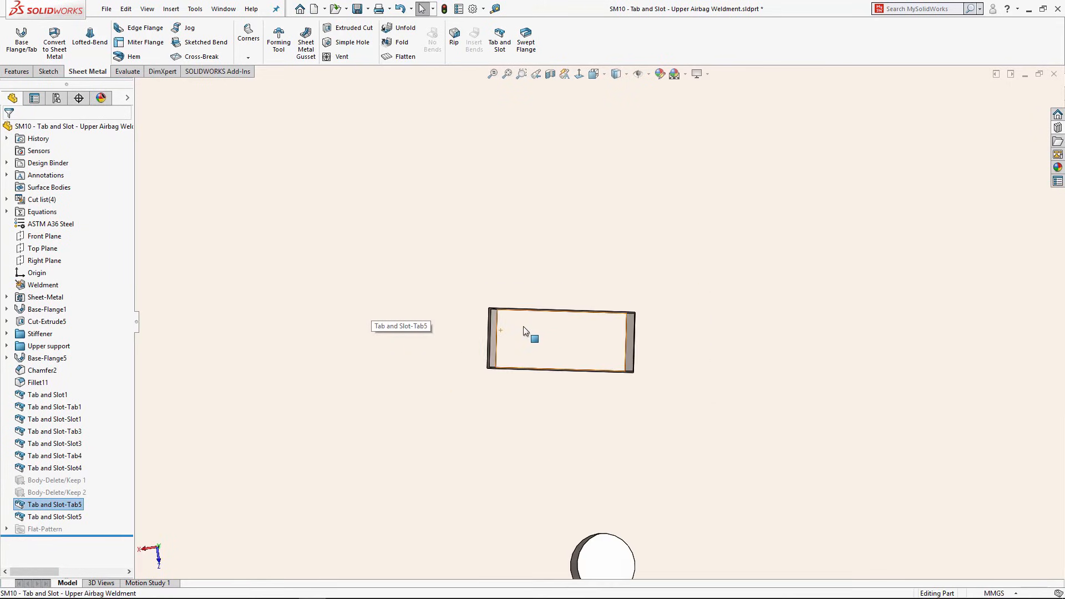
pyautogui.scroll(8, 524, 331)
pyautogui.moveTo(611, 278)
pyautogui.mouseDown(button='middle')
pyautogui.moveTo(623, 333)
pyautogui.moveTo(618, 485)
pyautogui.moveTo(573, 561)
pyautogui.mouseUp(button='middle')
pyautogui.scroll(-5, 654, 213)
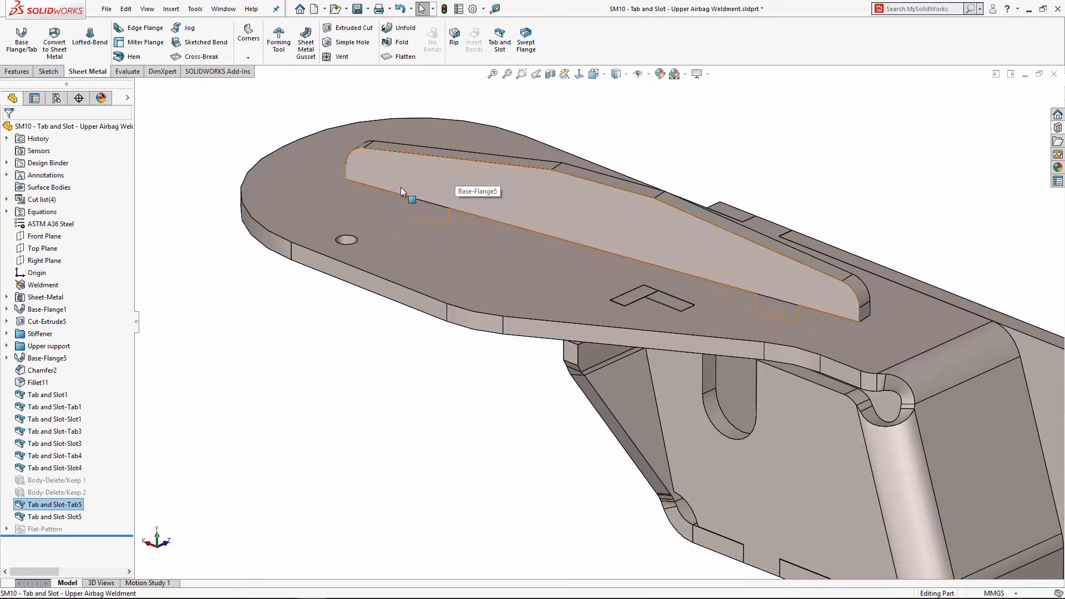
pyautogui.scroll(1, 481, 194)
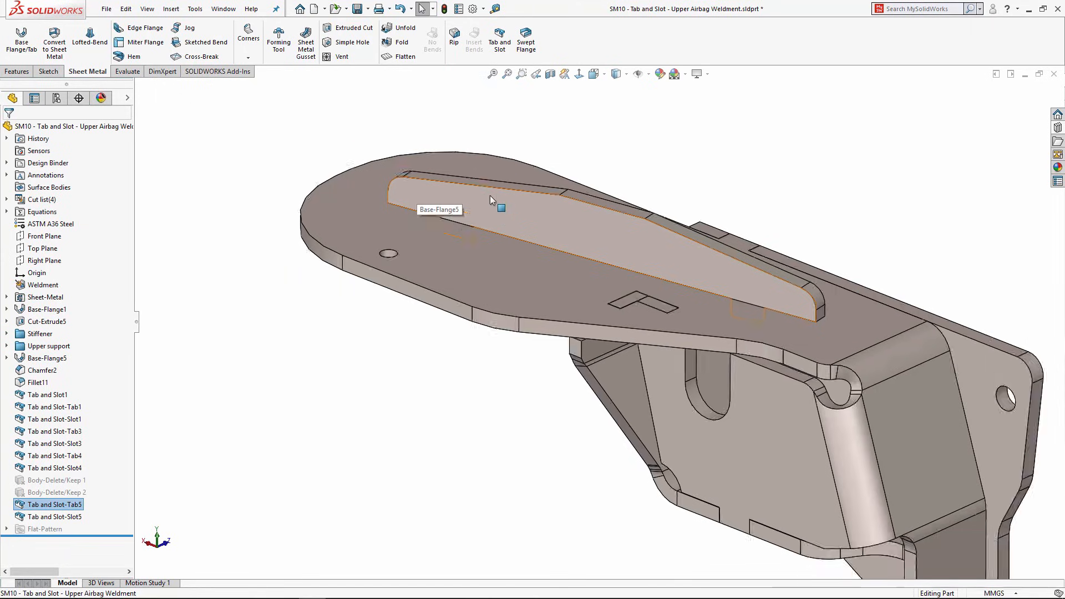
pyautogui.moveTo(491, 191); pyautogui.dragTo(454, 278, button='middle')
pyautogui.scroll(-1, 456, 269)
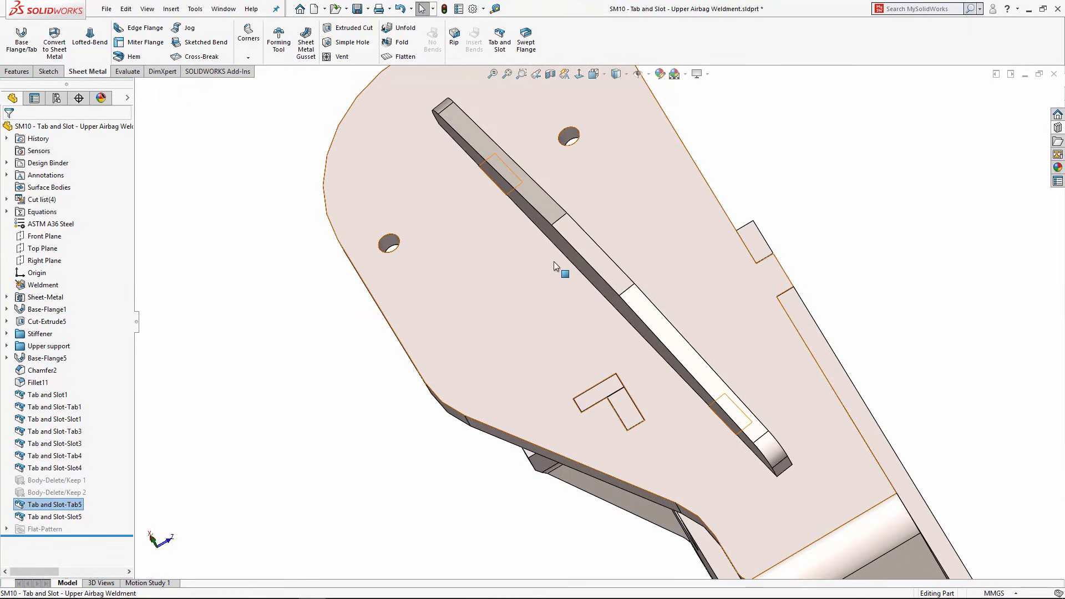
pyautogui.moveTo(555, 264); pyautogui.dragTo(565, 188, button='middle')
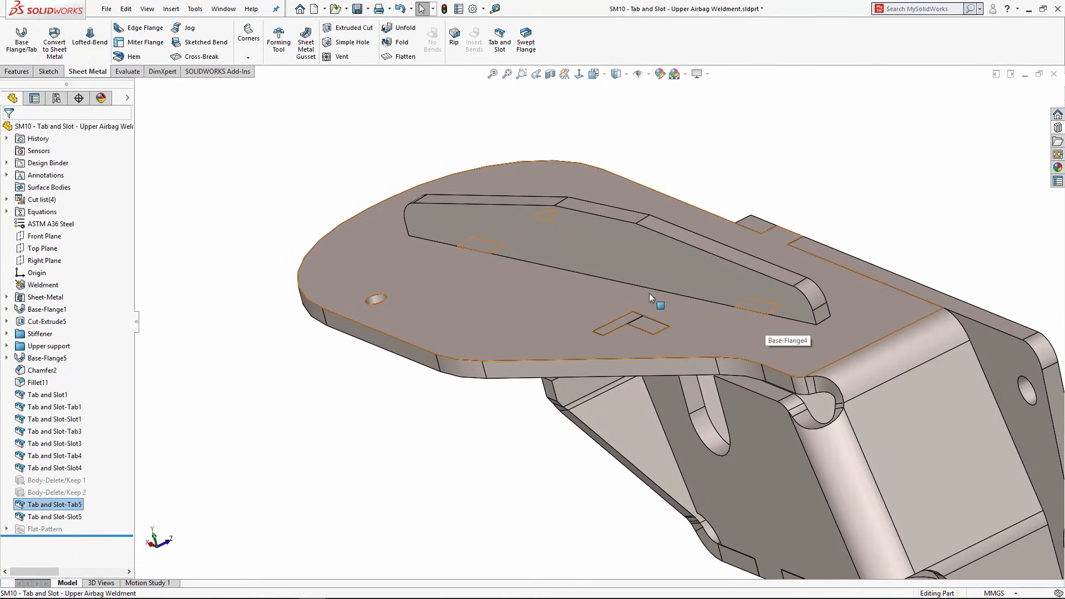
pyautogui.moveTo(568, 244); pyautogui.dragTo(536, 268, button='middle')
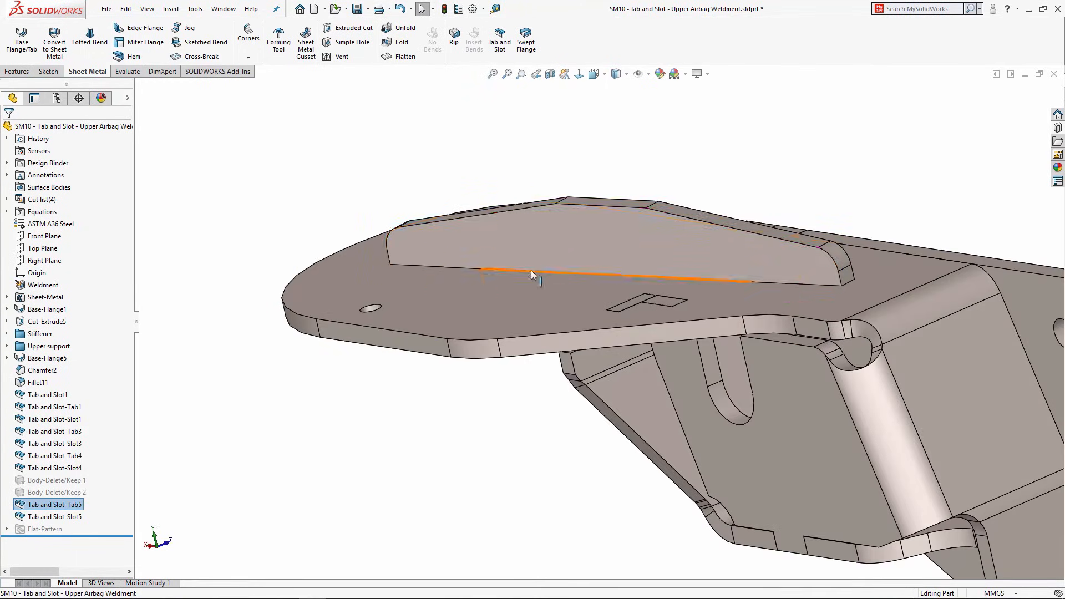
pyautogui.scroll(4, 630, 266)
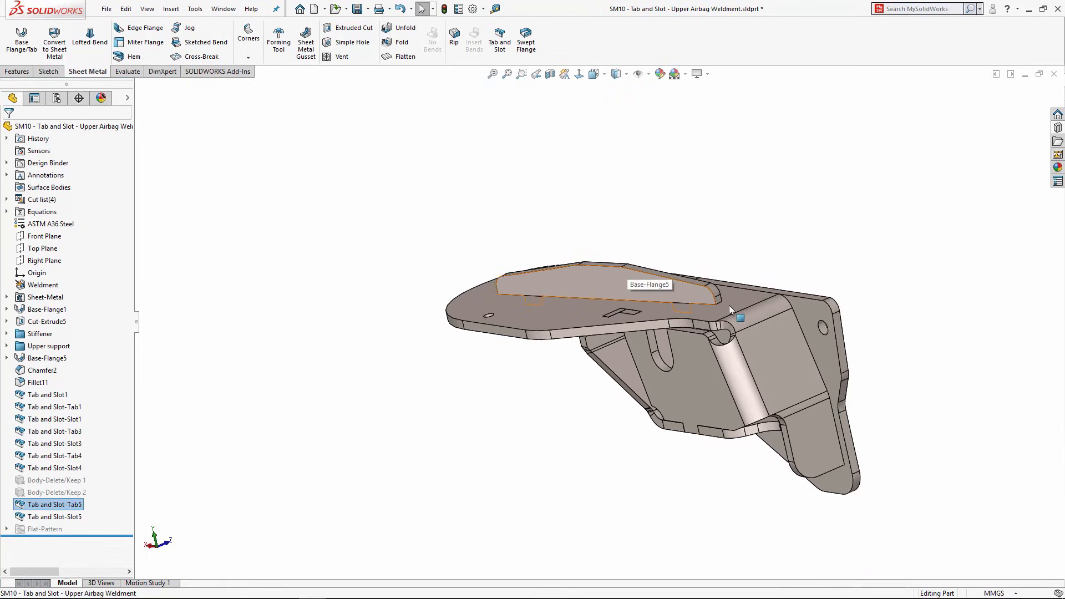
pyautogui.scroll(-3, 729, 305)
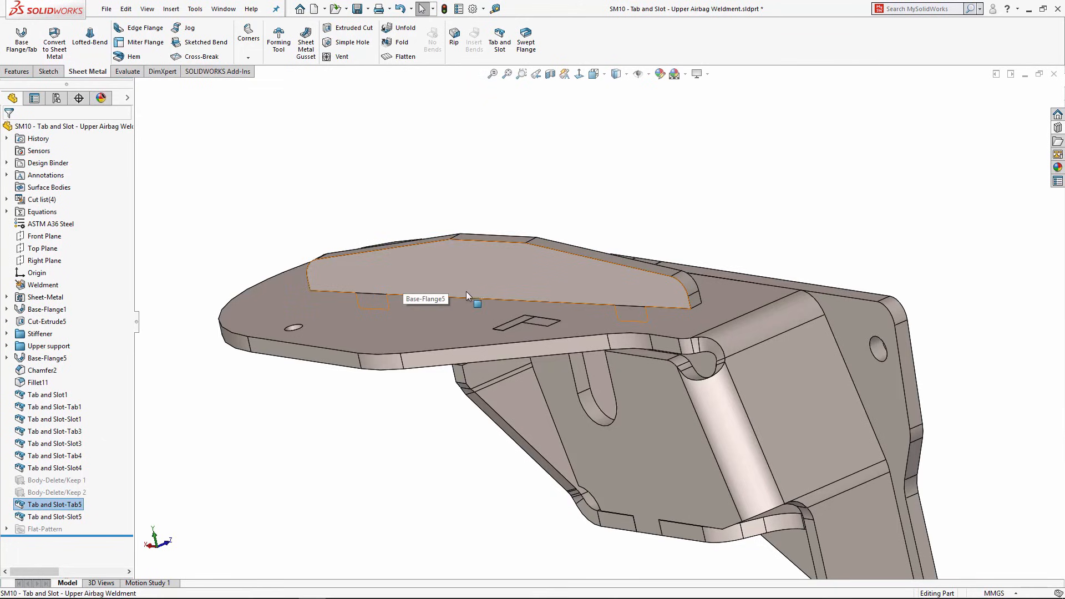
pyautogui.moveTo(466, 292); pyautogui.dragTo(486, 279, button='middle')
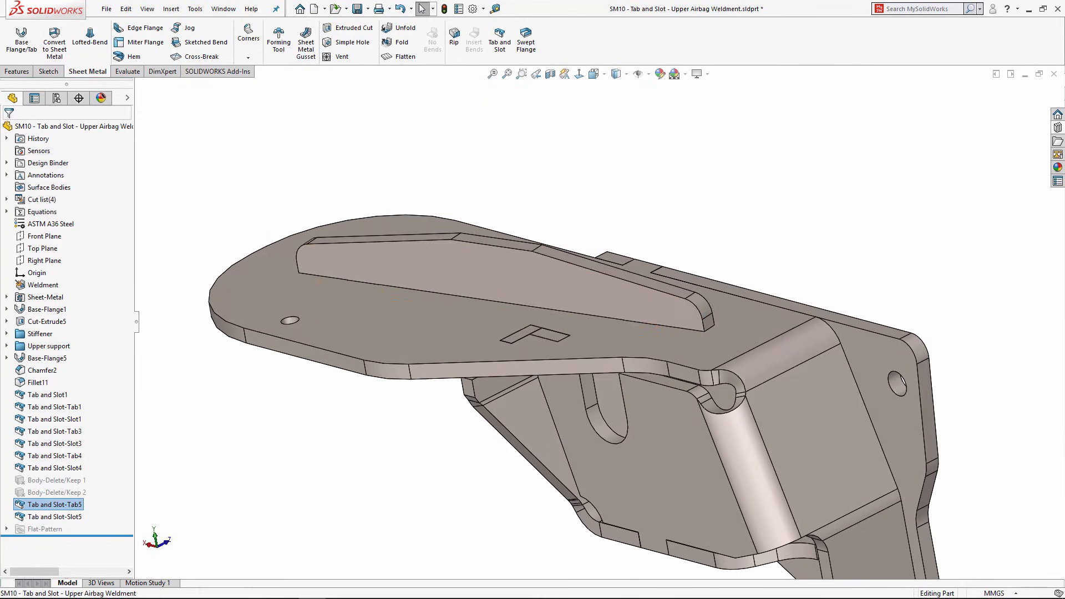
pyautogui.click(1052, 73)
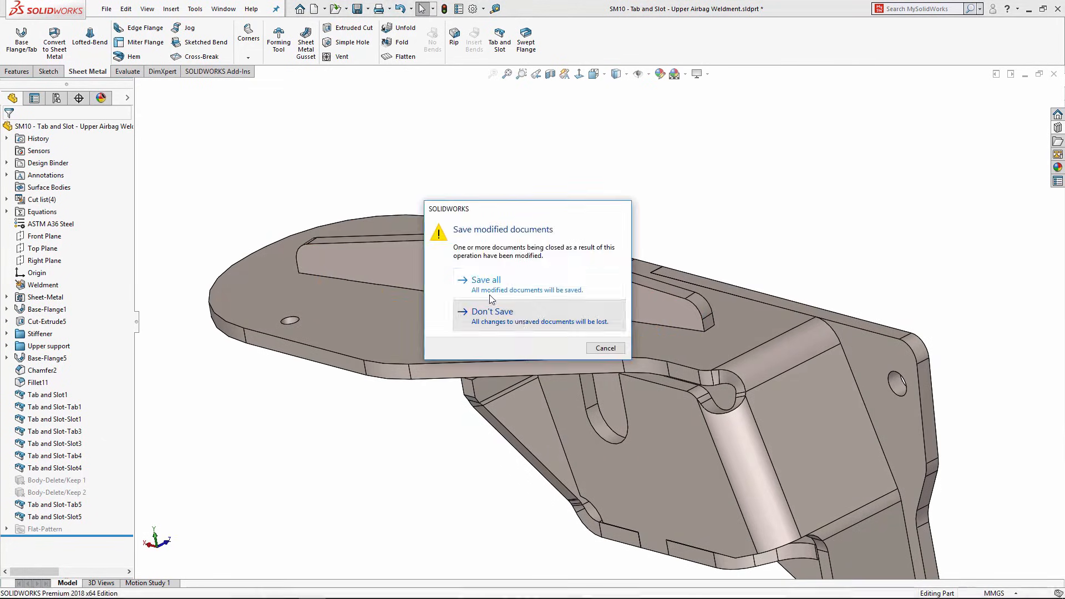
# Step: Discard the weldment's changes and open SM11 - Flat Pattern to Folded.SLDPRT
pyautogui.click(488, 308)
pyautogui.hotkey('ctrl', 'o')
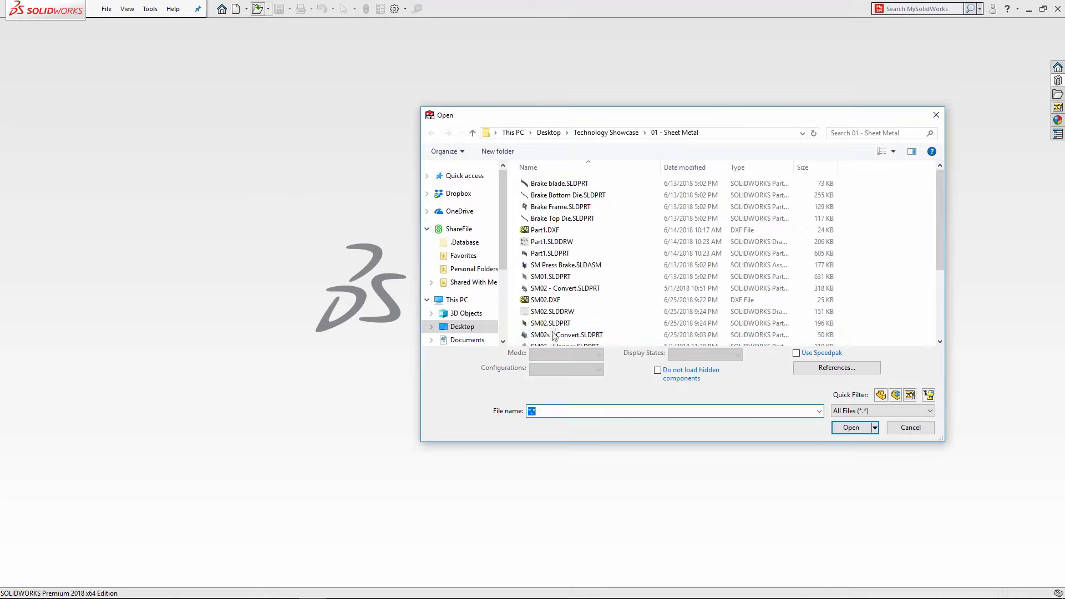
pyautogui.scroll(-5, 563, 278)
pyautogui.click(564, 329)
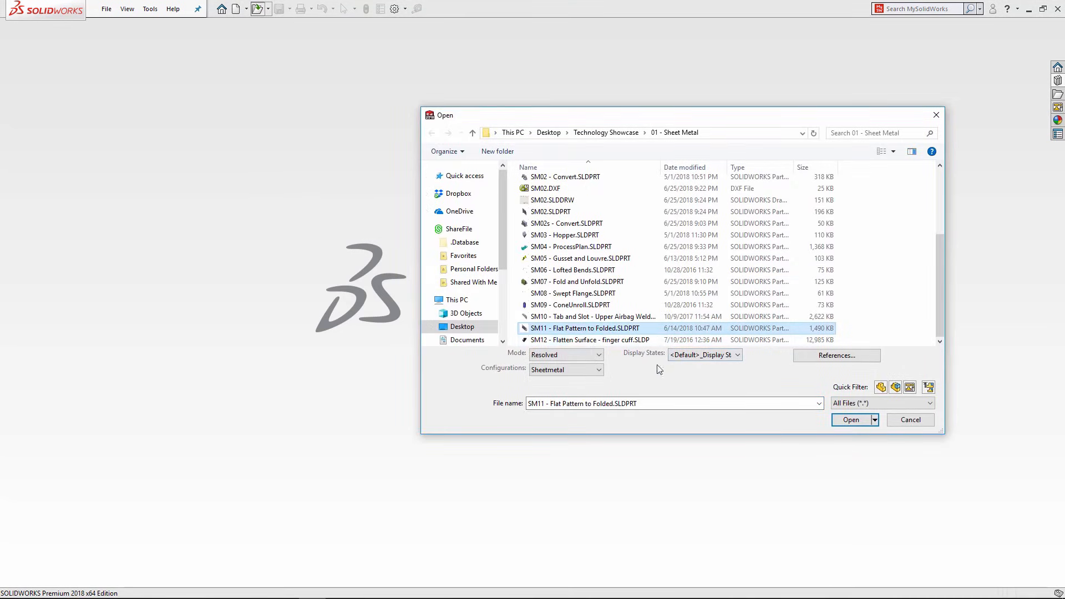
pyautogui.click(852, 420)
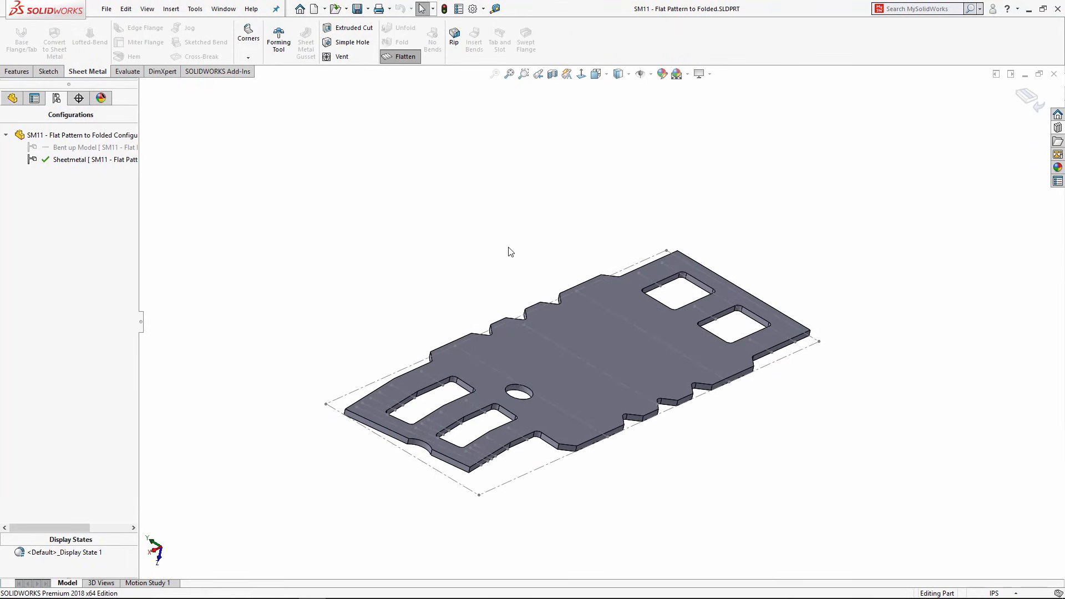
# Step: Activate the Bent up Model configuration in ConfigurationManager
pyautogui.click(13, 99)
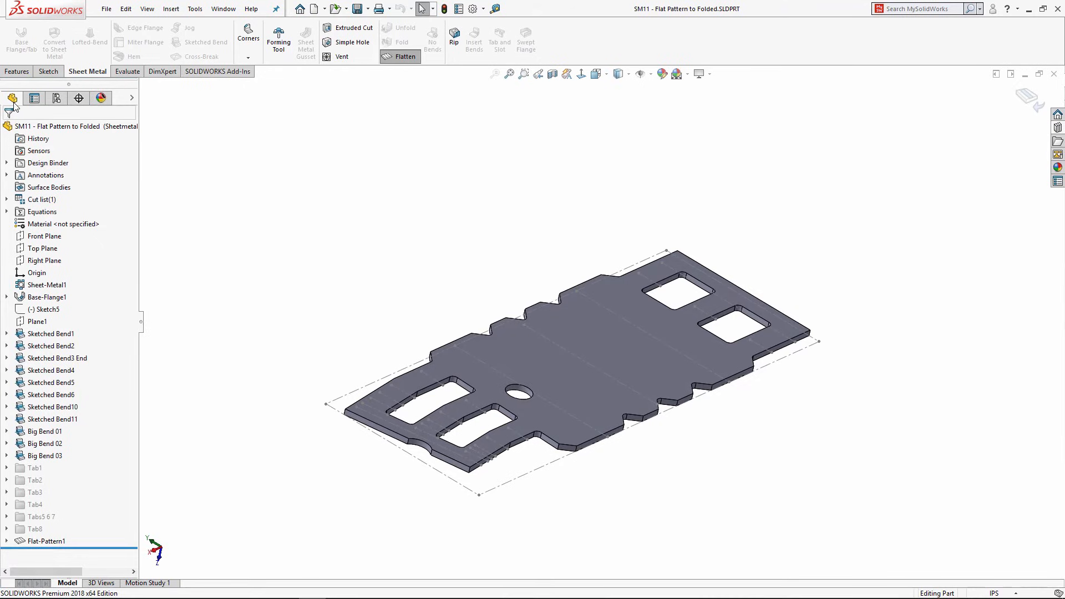
pyautogui.click(56, 99)
pyautogui.doubleClick(49, 147)
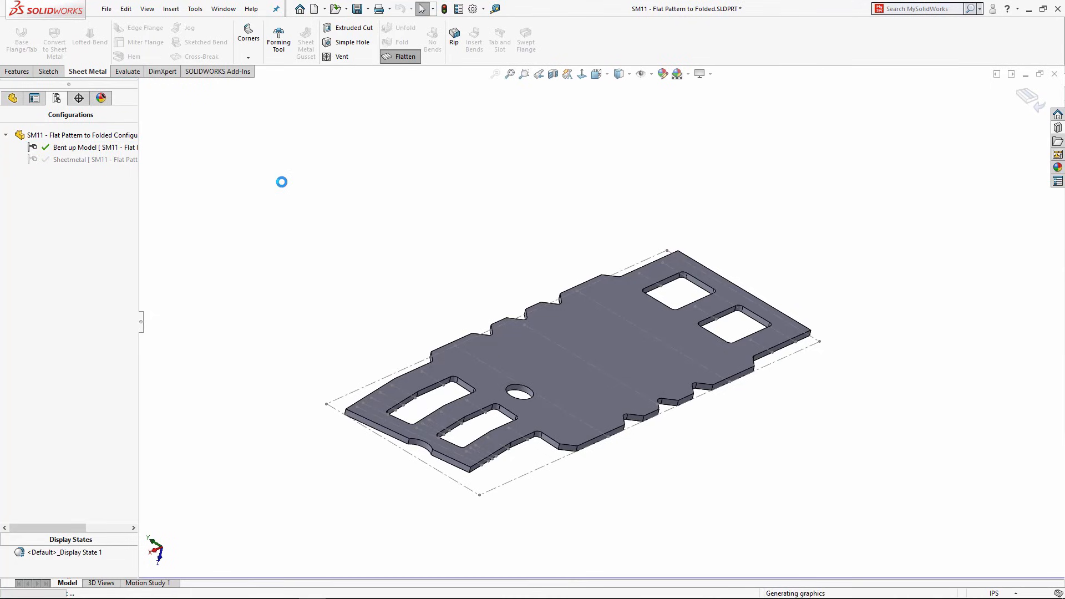
# Step: Inspect the folded cradle's finger tabs and curved base, then activate the Sheetmetal configuration
pyautogui.moveTo(429, 252); pyautogui.dragTo(578, 337, button='middle')
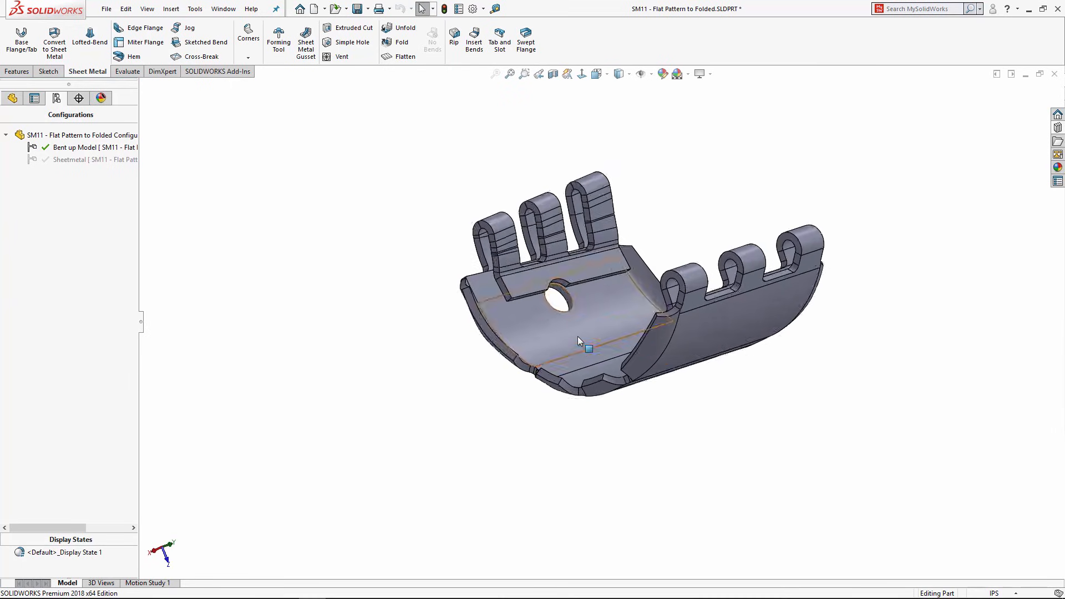
pyautogui.scroll(-6, 452, 345)
pyautogui.scroll(3, 432, 321)
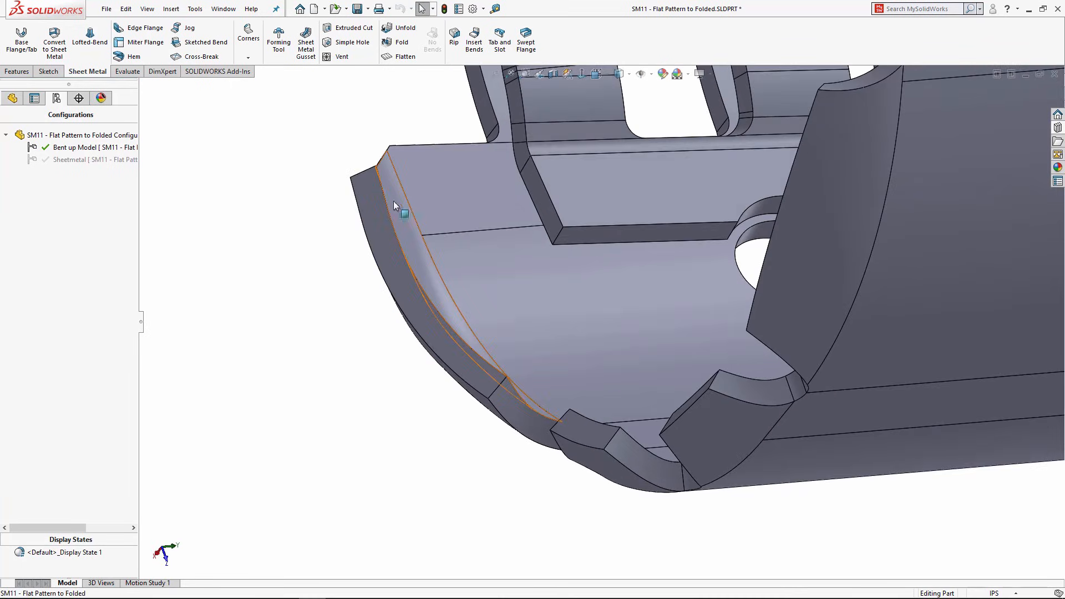
pyautogui.moveTo(564, 441); pyautogui.dragTo(904, 358, button='middle')
pyautogui.scroll(5, 693, 253)
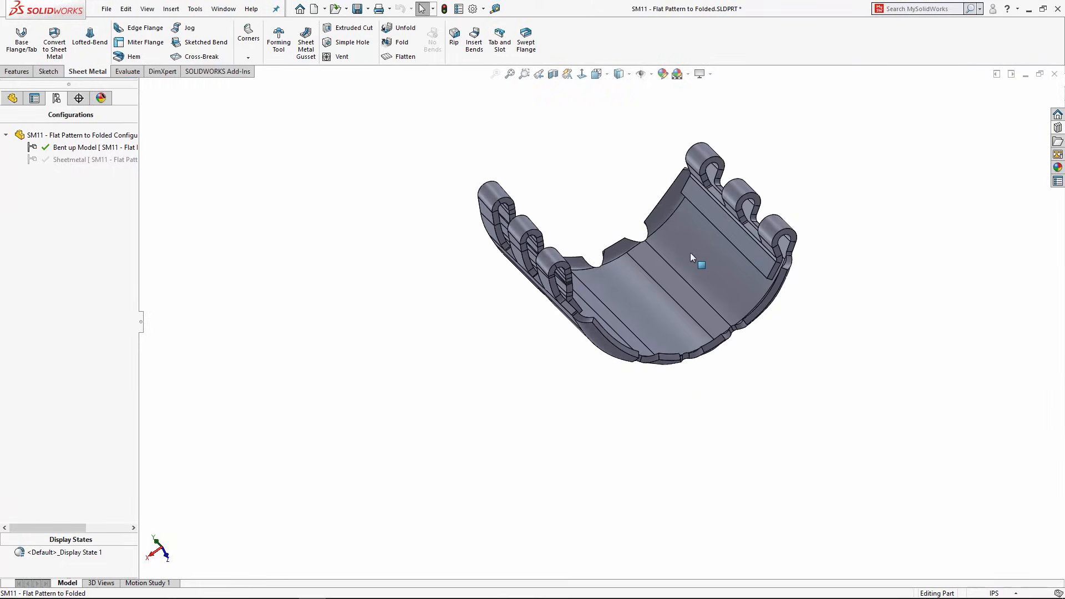
pyautogui.moveTo(694, 253); pyautogui.dragTo(620, 212, button='middle')
pyautogui.scroll(-3, 617, 212)
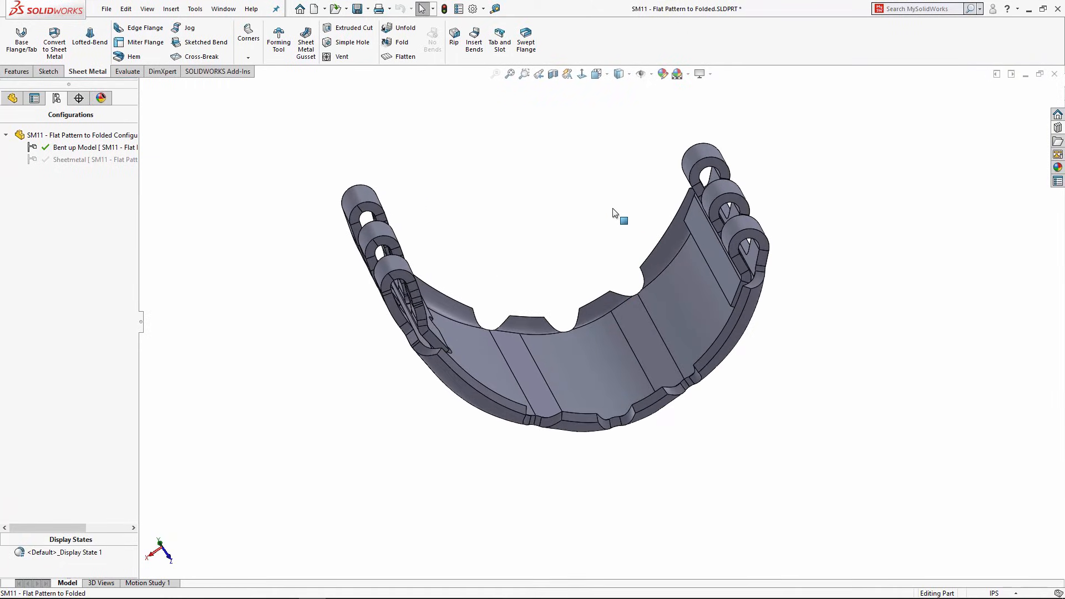
pyautogui.doubleClick(77, 160)
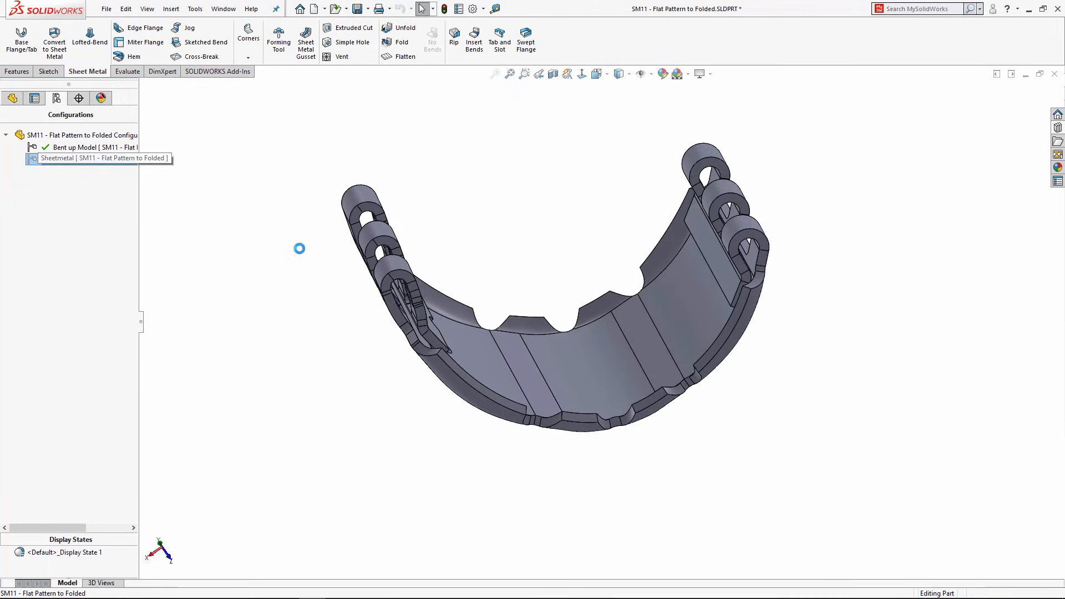
# Step: Roll the history back to just after Plane1 and inspect Sketch5 and Base-Flange1's Sketch1
pyautogui.click(12, 100)
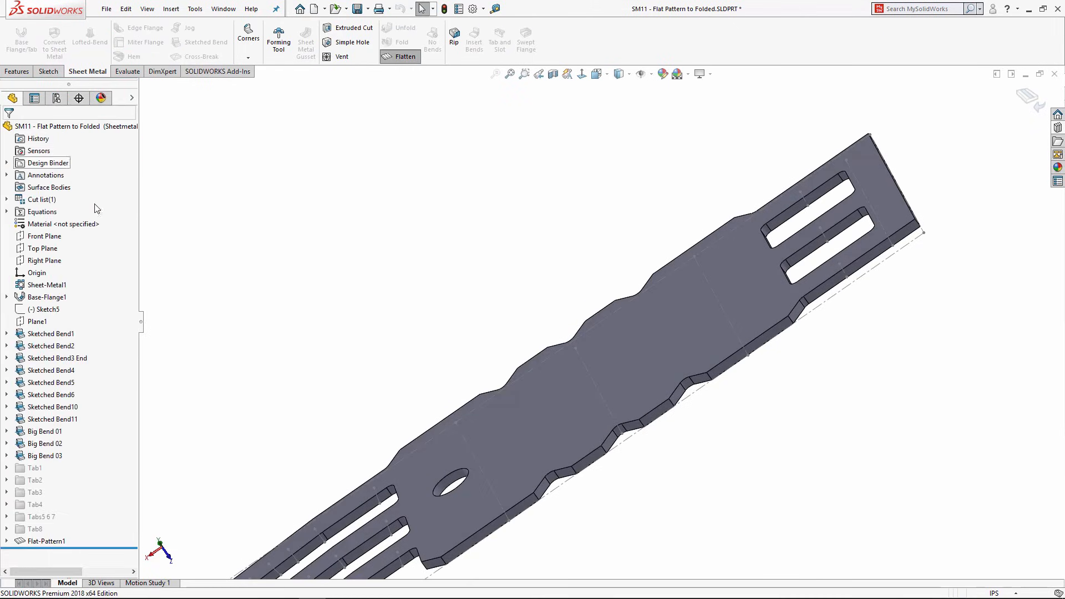
pyautogui.moveTo(96, 546); pyautogui.dragTo(90, 328)
pyautogui.scroll(3, 695, 335)
pyautogui.moveTo(540, 333); pyautogui.dragTo(581, 332, button='middle')
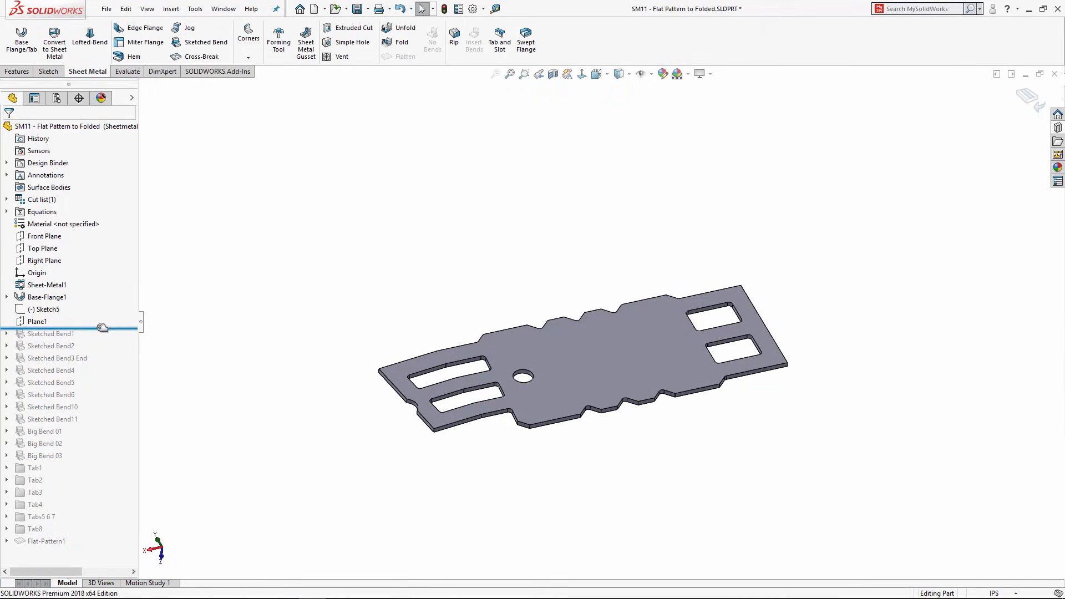
pyautogui.click(32, 310)
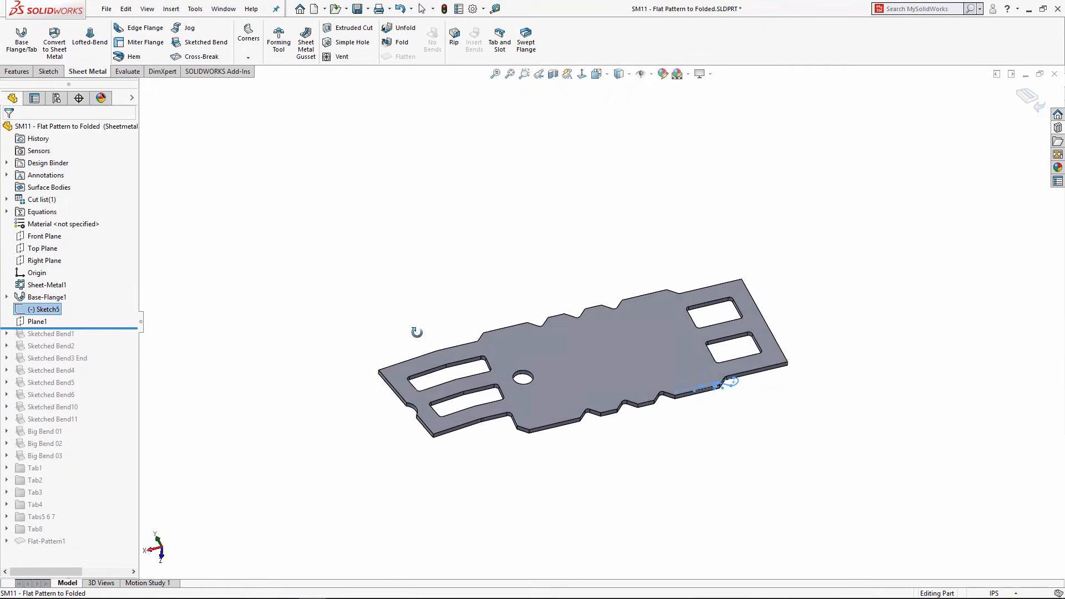
pyautogui.click(7, 297)
pyautogui.click(38, 306)
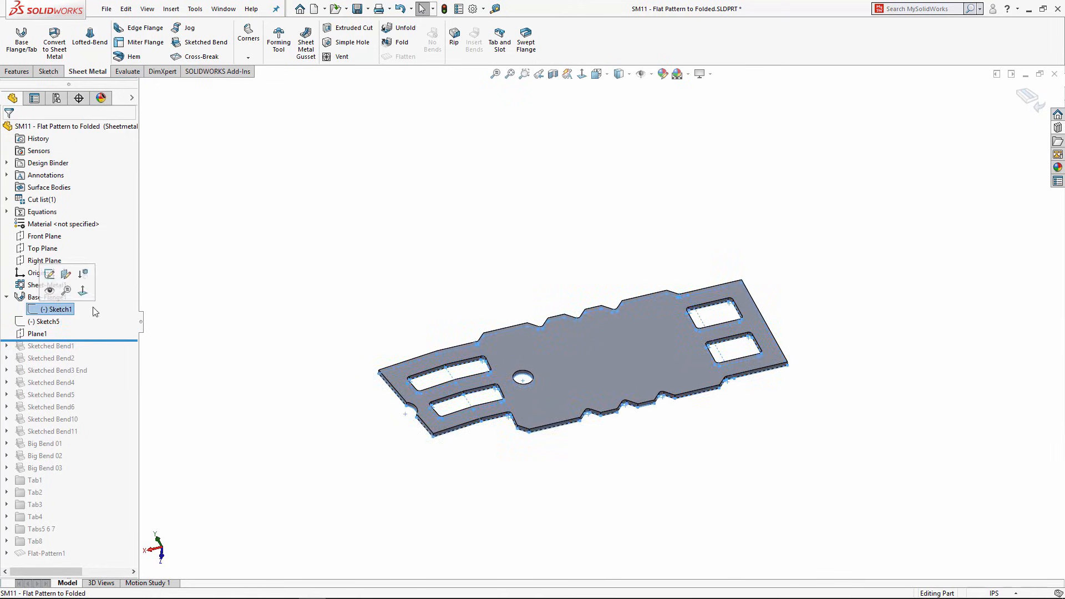
pyautogui.moveTo(491, 285); pyautogui.dragTo(483, 361, button='middle')
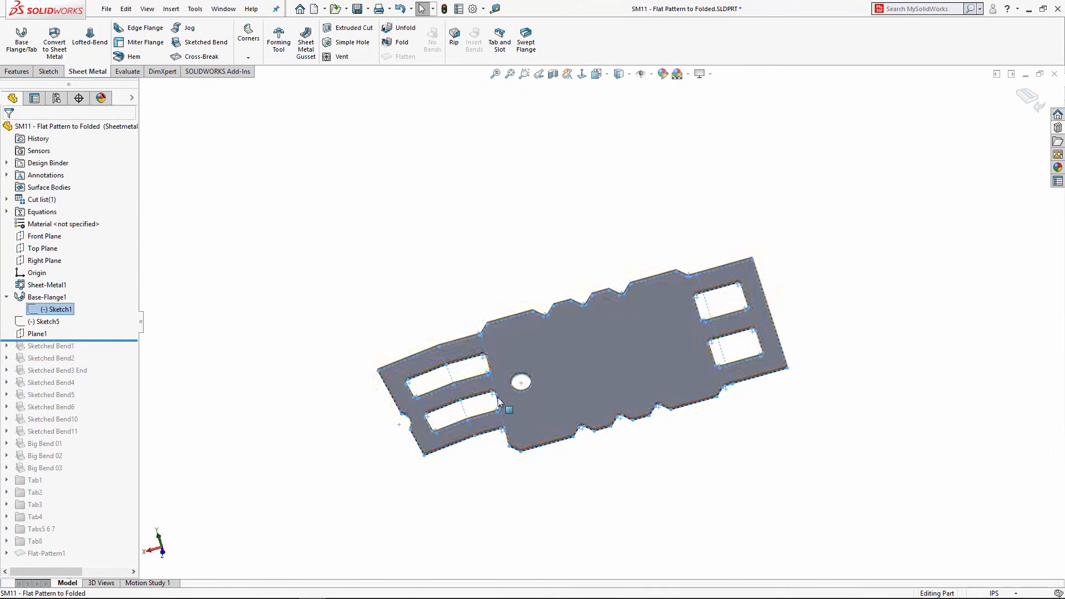
pyautogui.click(214, 343)
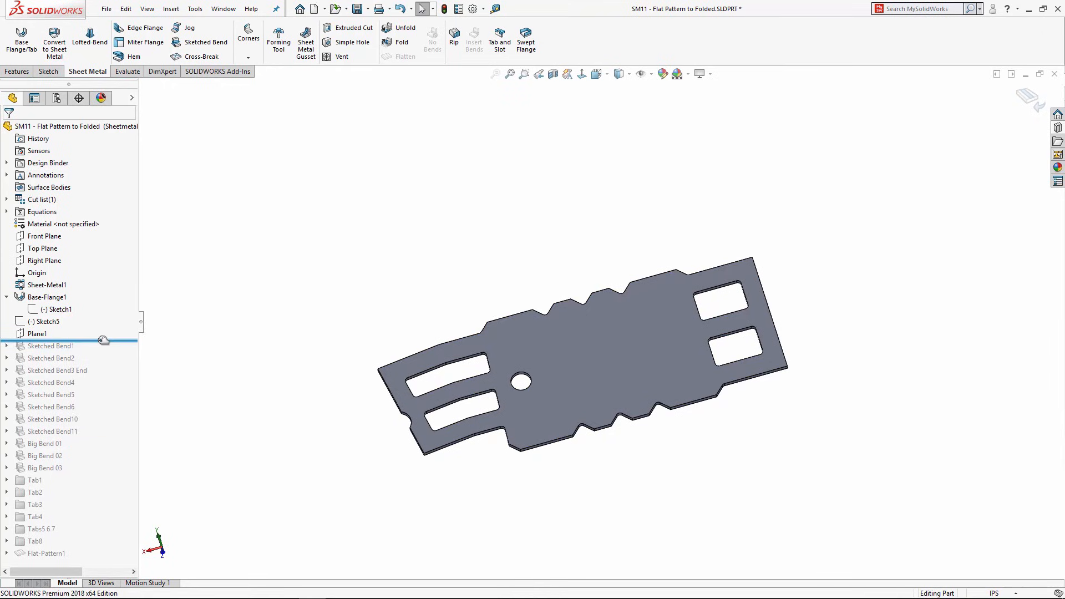
# Step: Replay the history through Sketched Bend1, Sketched Bend2 and Sketched Bend3 End
pyautogui.moveTo(103, 342); pyautogui.dragTo(103, 353)
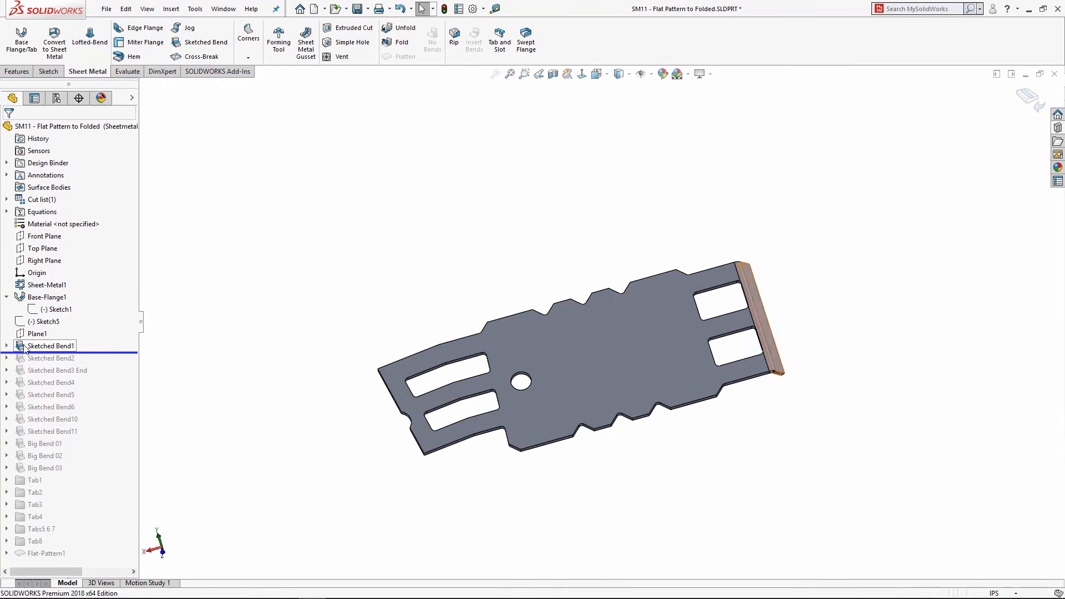
pyautogui.moveTo(547, 297); pyautogui.dragTo(757, 302, button='middle')
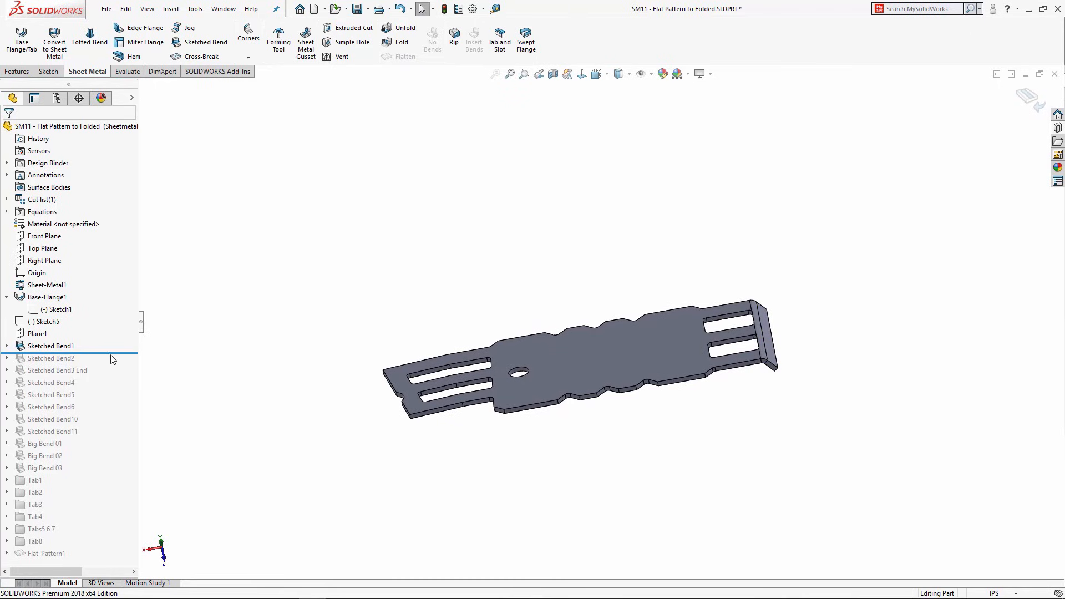
pyautogui.moveTo(113, 352); pyautogui.dragTo(115, 362)
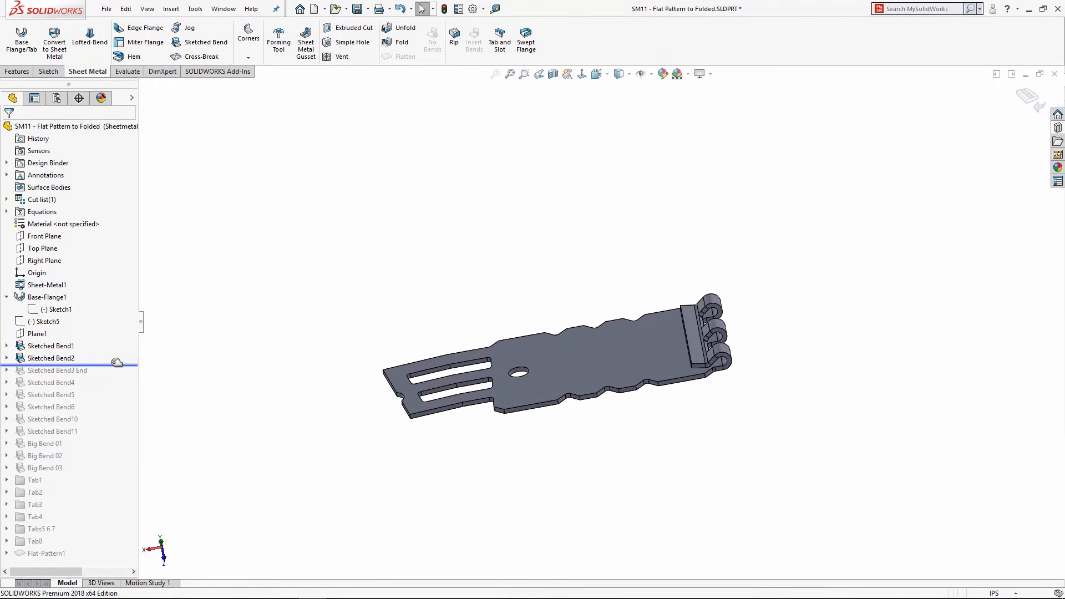
pyautogui.moveTo(583, 374); pyautogui.dragTo(721, 361, button='middle')
pyautogui.moveTo(106, 365); pyautogui.dragTo(107, 372)
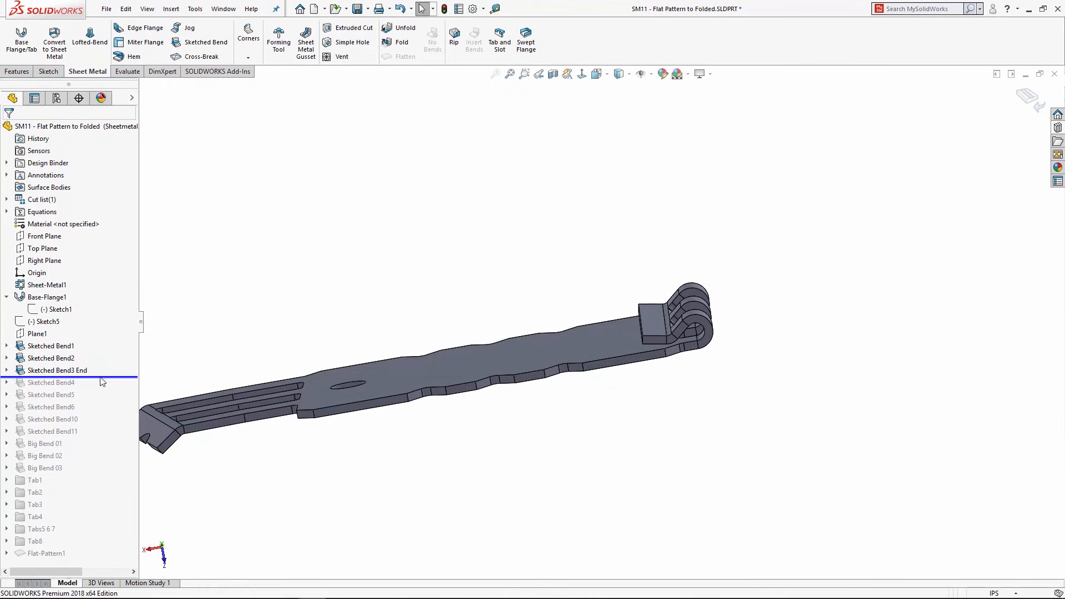
# Step: Replay the history through Sketched Bend4 and check it edge-on
pyautogui.moveTo(135, 377)
pyautogui.mouseDown()
pyautogui.moveTo(134, 388)
pyautogui.moveTo(85, 392)
pyautogui.moveTo(102, 437)
pyautogui.mouseUp()
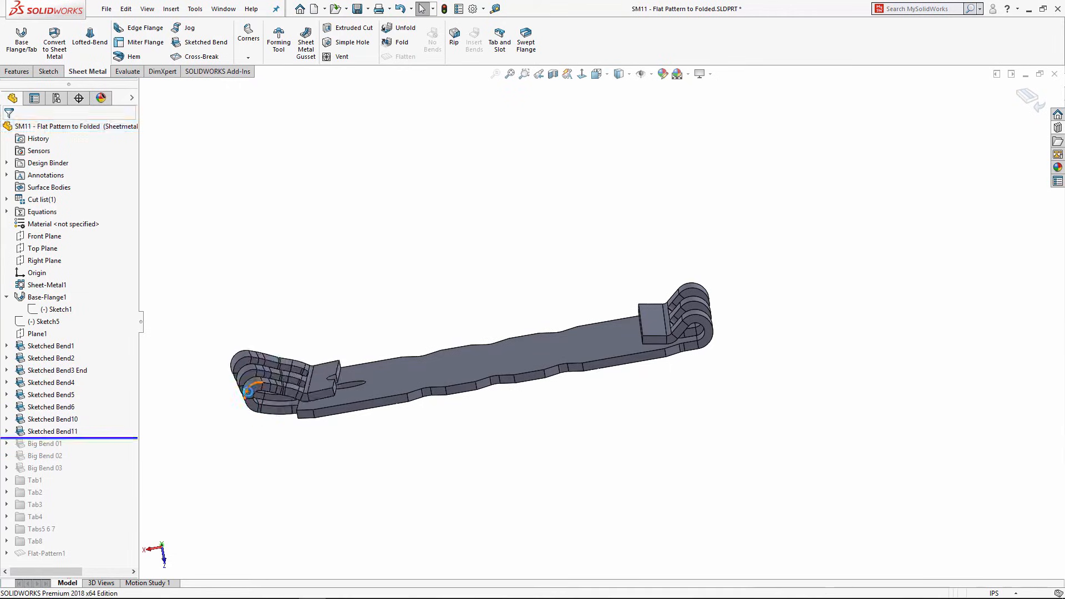
pyautogui.moveTo(332, 407); pyautogui.dragTo(334, 394, button='middle')
pyautogui.scroll(-4, 336, 394)
pyautogui.scroll(6, 387, 357)
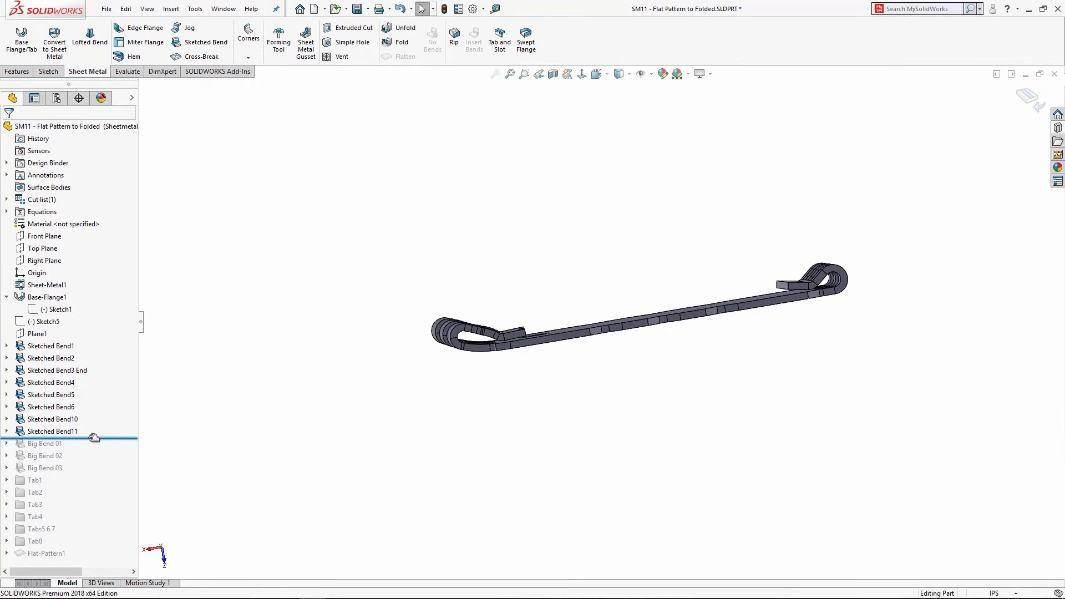
# Step: Replay Big Bend 01, 02, 03 and Tab1, then the rest through Flat-Pattern1
pyautogui.moveTo(93, 437); pyautogui.dragTo(89, 449)
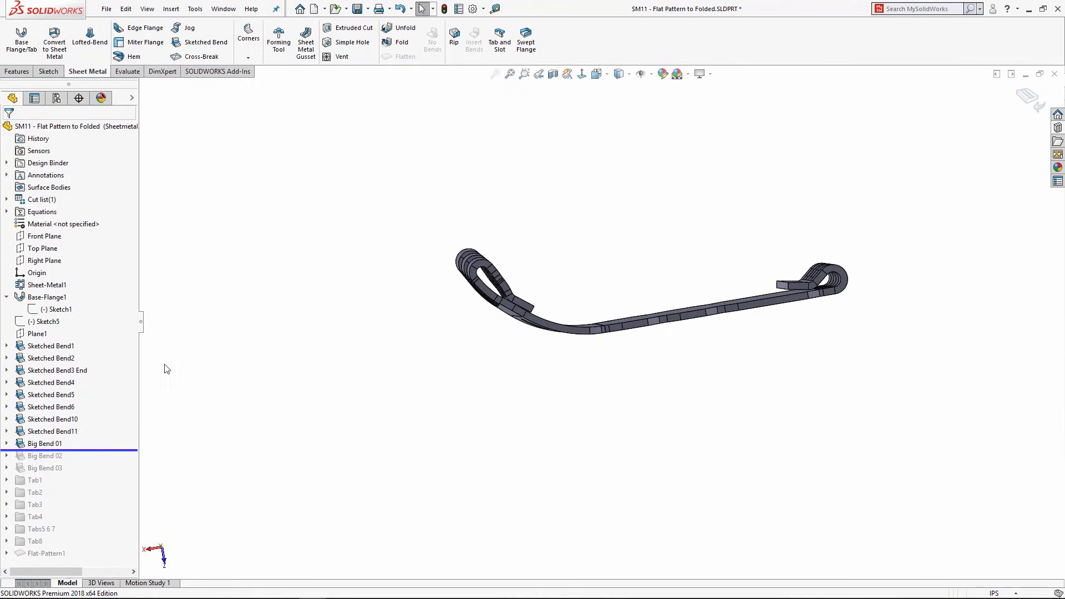
pyautogui.moveTo(93, 450); pyautogui.dragTo(94, 463)
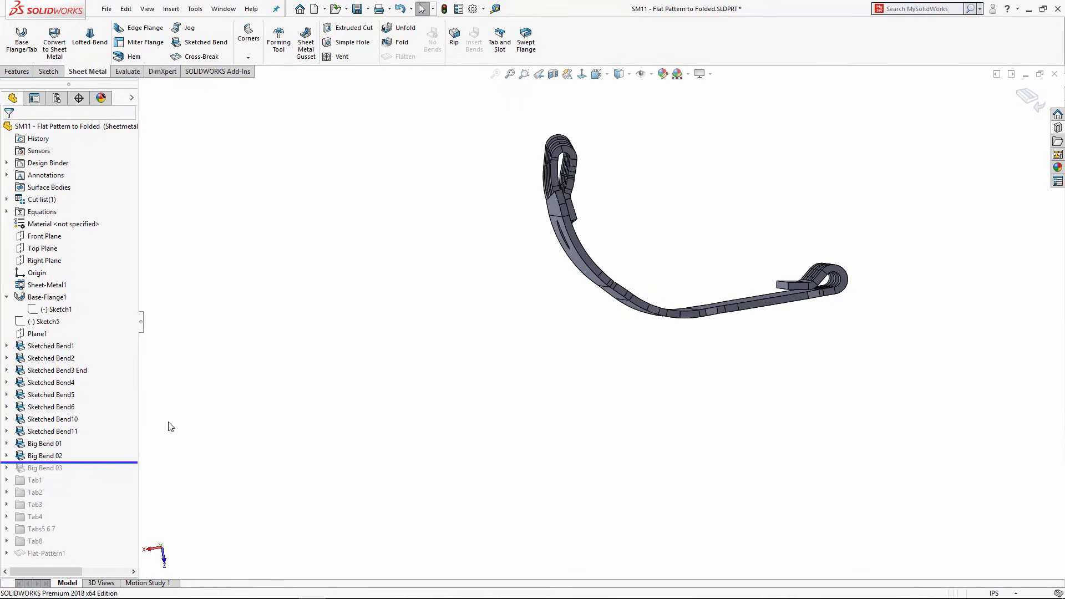
pyautogui.moveTo(98, 462); pyautogui.dragTo(93, 469)
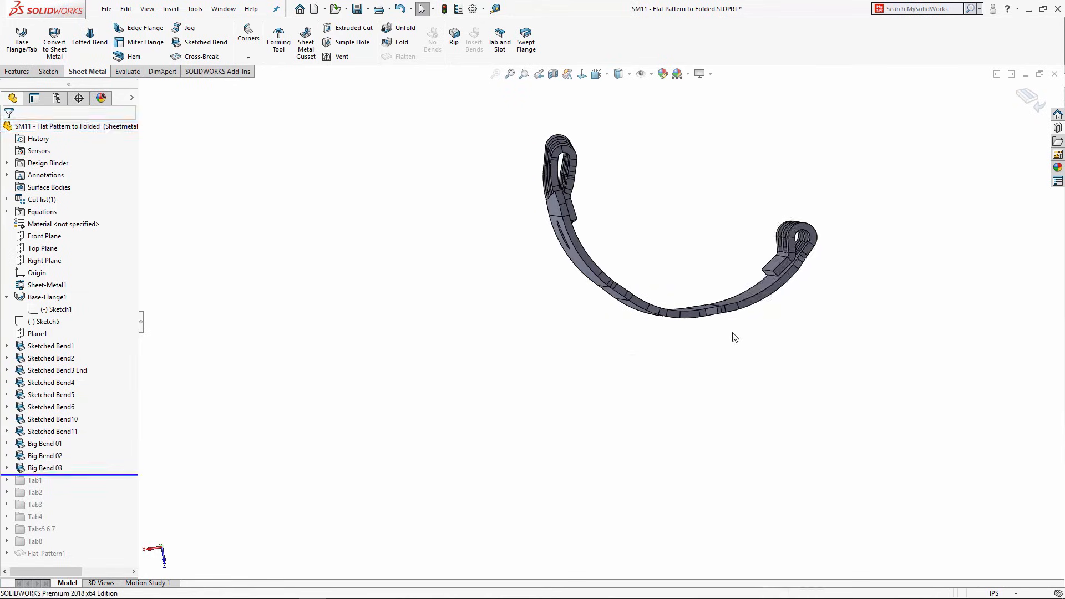
pyautogui.moveTo(695, 303); pyautogui.dragTo(671, 261, button='middle')
pyautogui.scroll(-2, 701, 222)
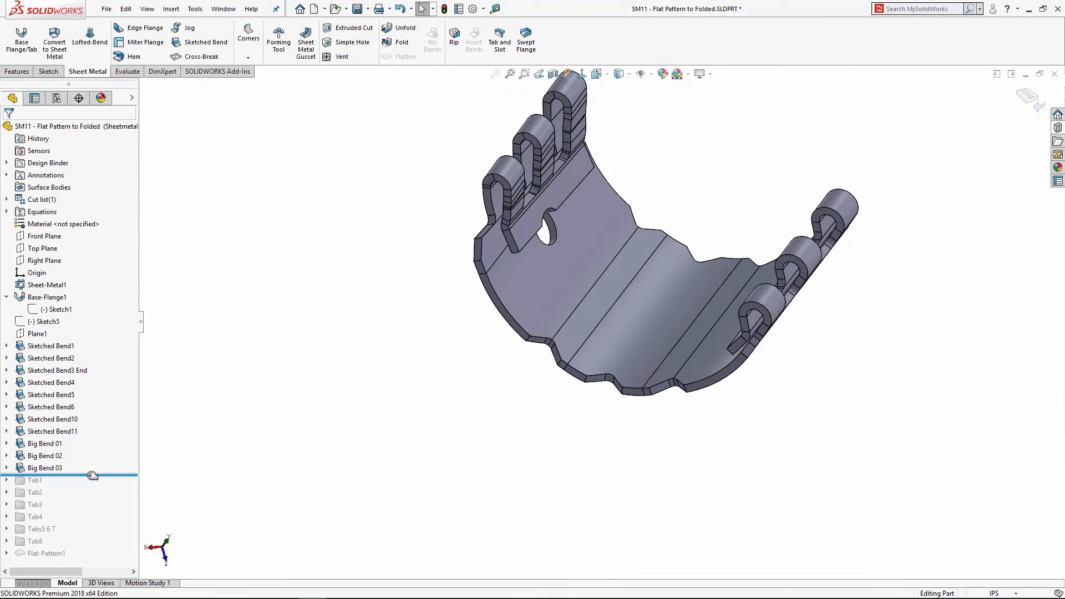
pyautogui.moveTo(92, 475); pyautogui.dragTo(91, 486)
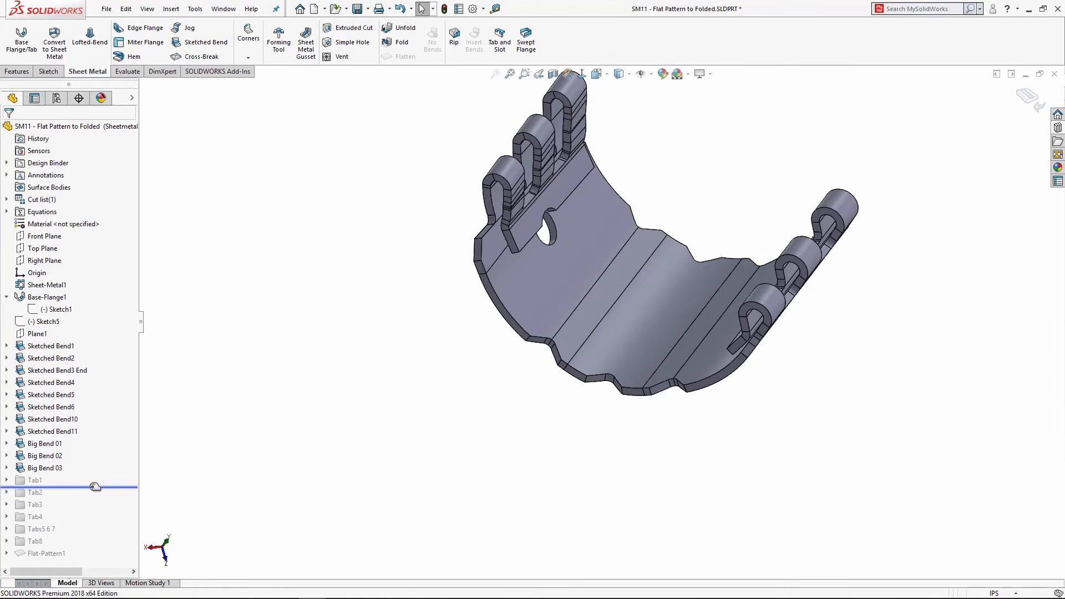
pyautogui.moveTo(96, 486); pyautogui.dragTo(86, 558)
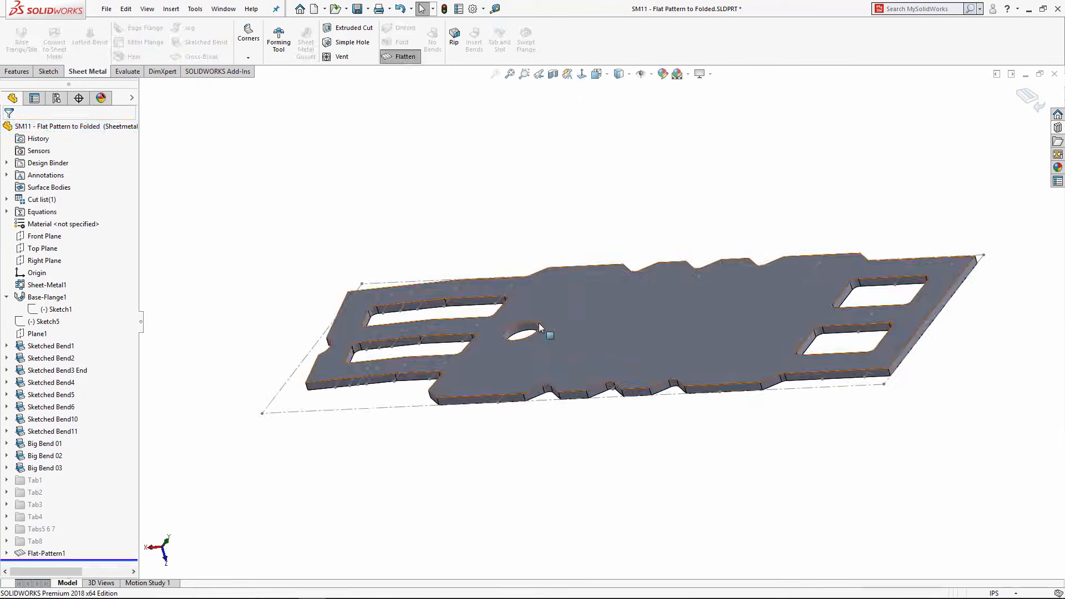
# Step: Activate Bent up Model and orbit around the arched band with its rolled loop tabs
pyautogui.click(57, 98)
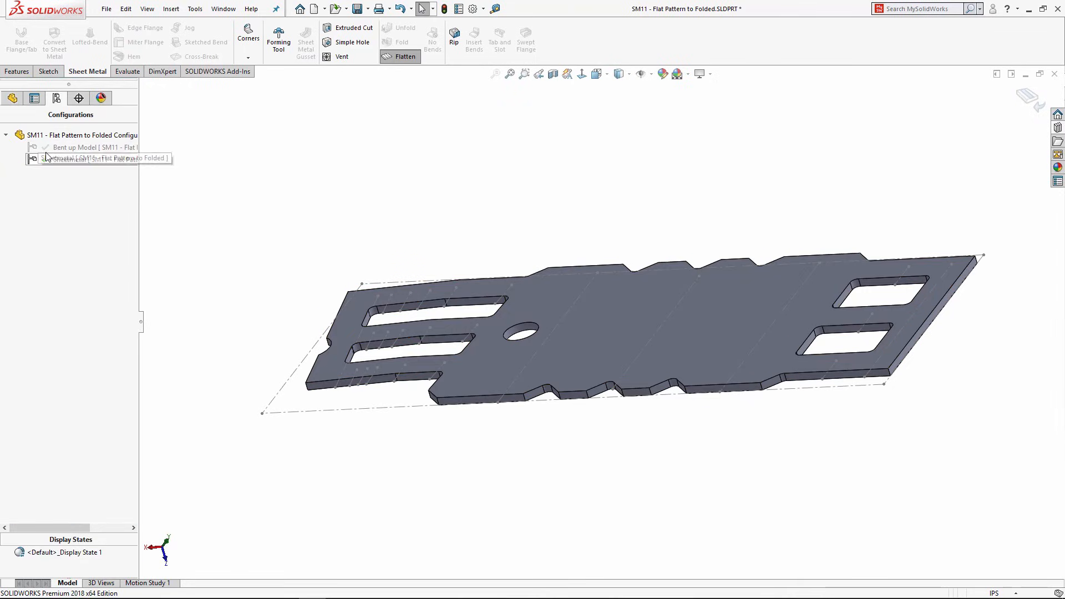
pyautogui.doubleClick(78, 147)
pyautogui.moveTo(645, 214); pyautogui.dragTo(516, 311, button='middle')
pyautogui.scroll(3, 663, 210)
pyautogui.scroll(-5, 713, 200)
pyautogui.moveTo(639, 280); pyautogui.dragTo(744, 390, button='middle')
pyautogui.scroll(3, 745, 394)
pyautogui.scroll(-3, 747, 404)
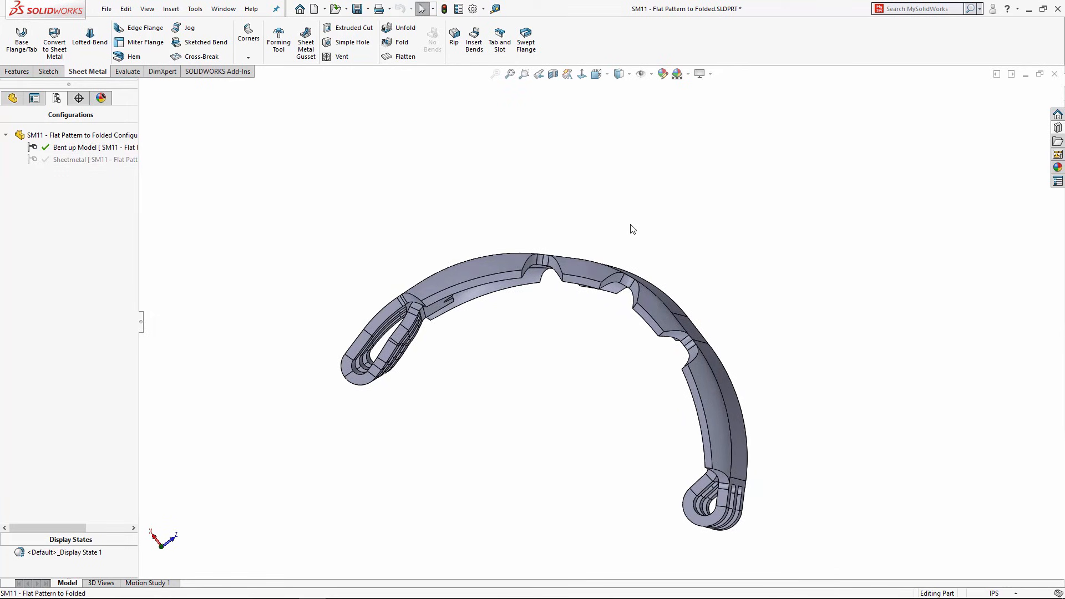
# Step: Close SM11 without saving and open SM12 - Flatten Surface - finger cuff.SLDPRT
pyautogui.click(1054, 73)
pyautogui.click(502, 312)
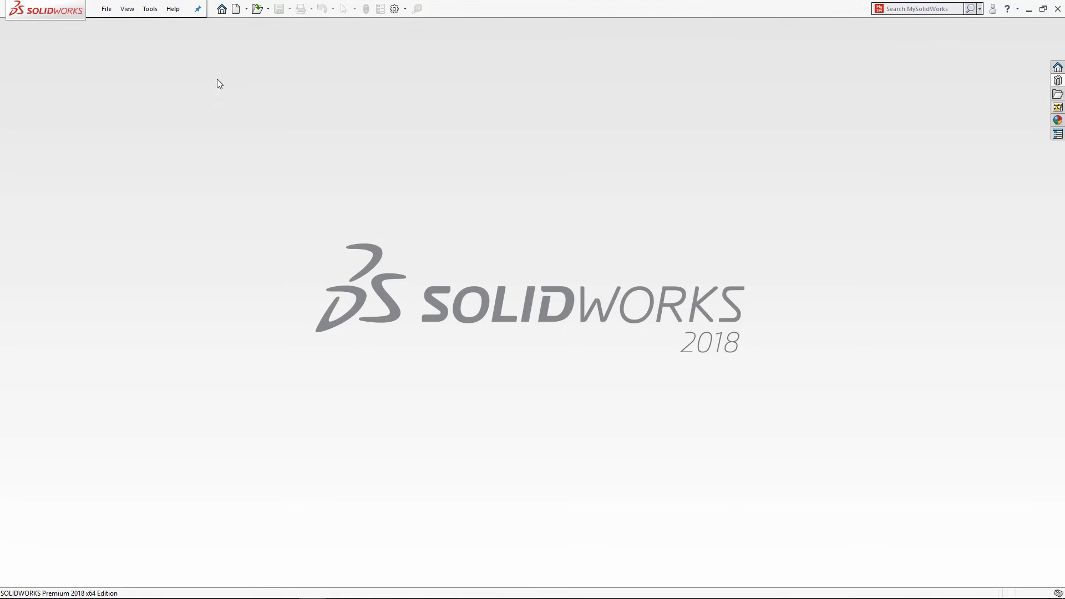
pyautogui.click(257, 8)
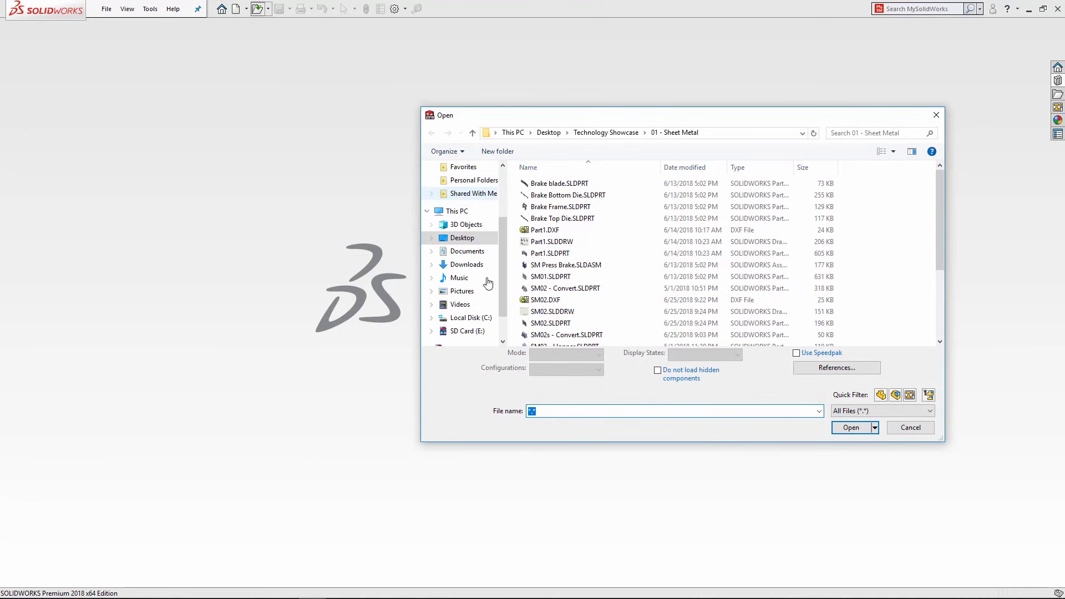
pyautogui.scroll(-3, 555, 294)
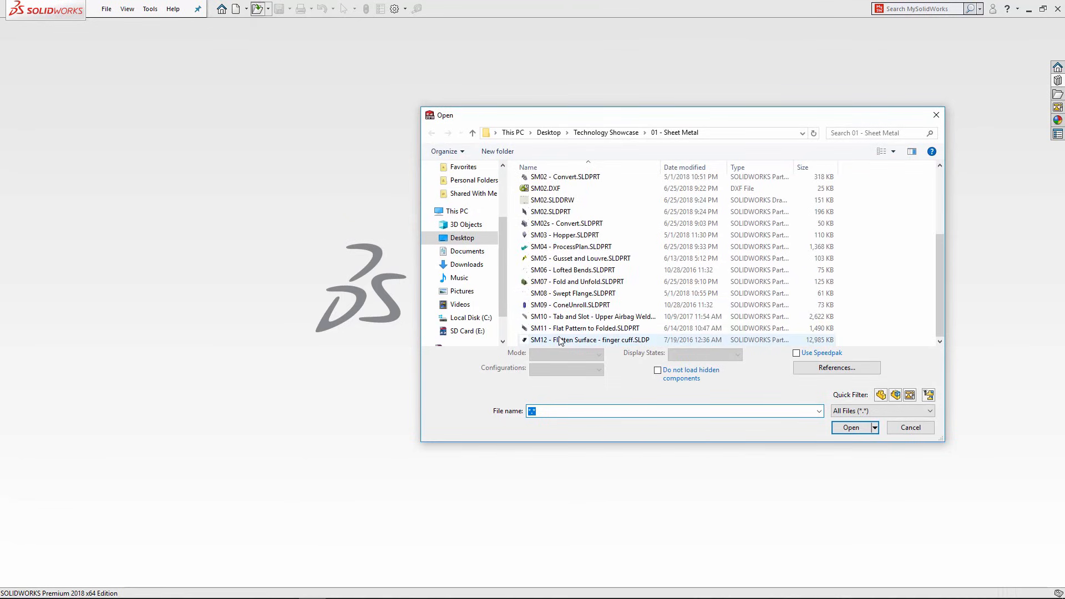
pyautogui.click(560, 340)
pyautogui.click(854, 426)
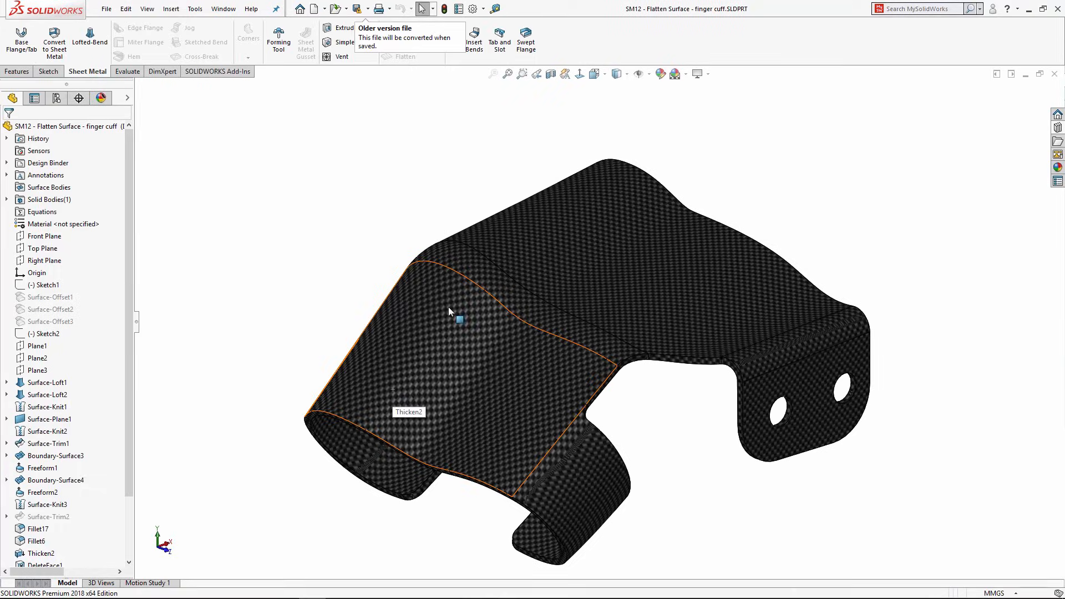
# Step: Search the program commands for 'surfa' to find Surface Flatten
pyautogui.moveTo(448, 307); pyautogui.dragTo(575, 261, button='middle')
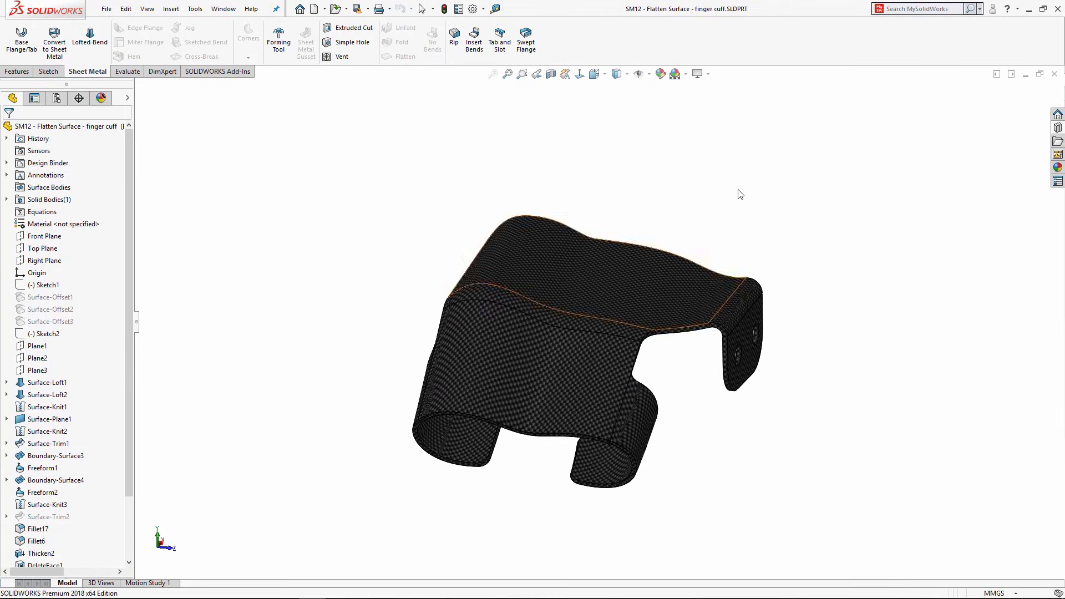
pyautogui.click(980, 9)
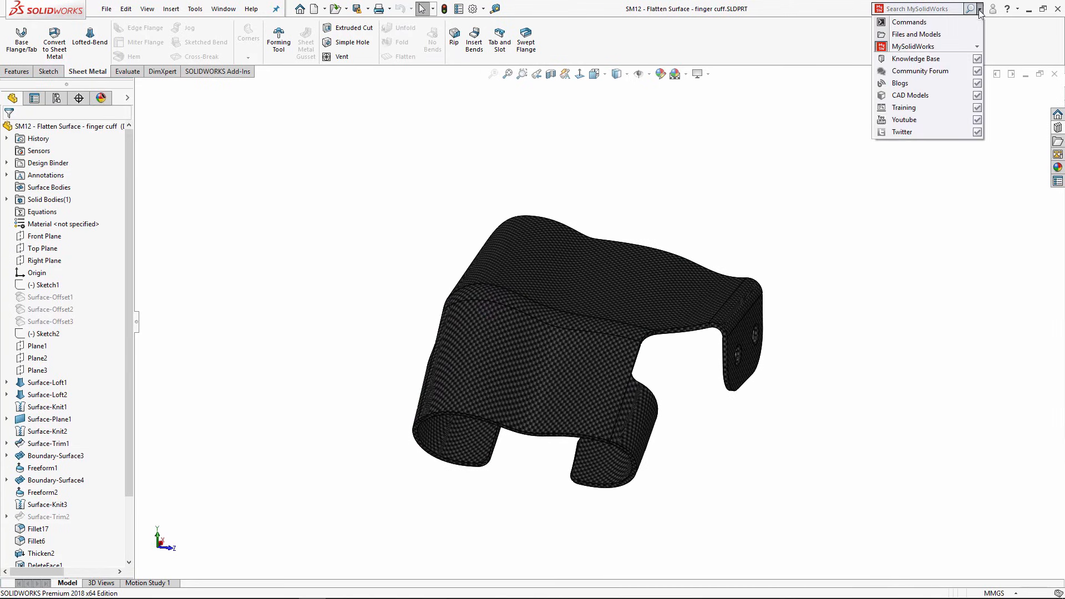
pyautogui.click(911, 22)
pyautogui.click(907, 8)
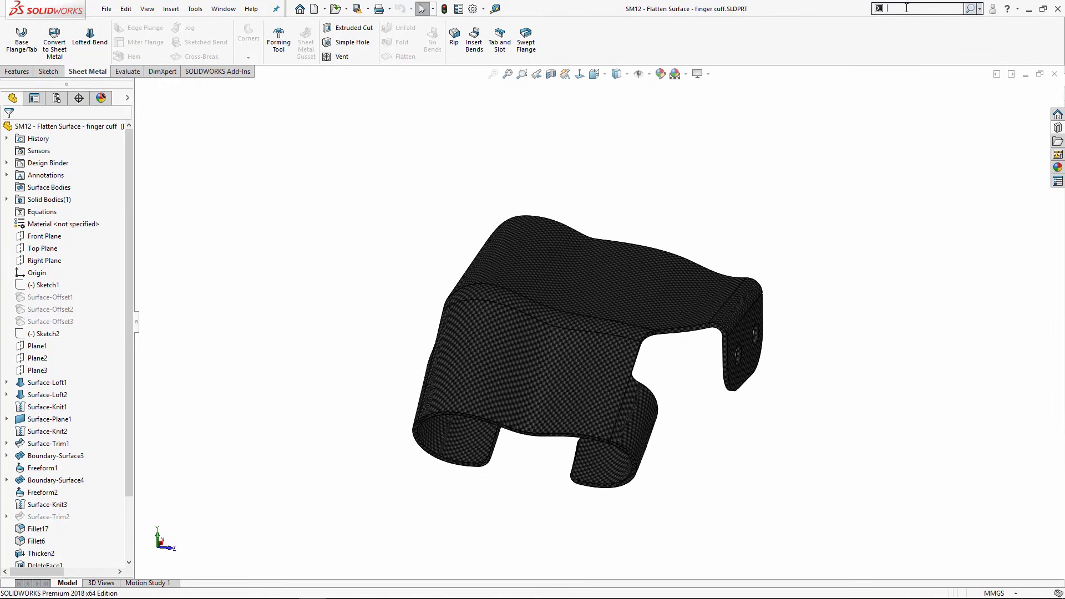
pyautogui.write('surfac')
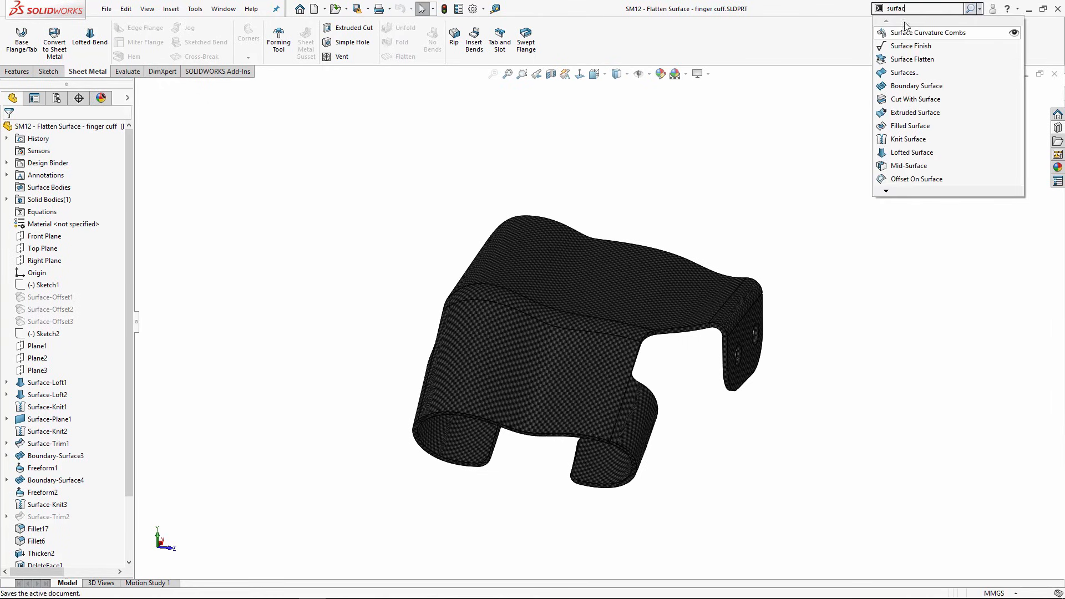
# Step: Add Surface Flatten to the Sheet Metal CommandManager tab and start a surface flatten
pyautogui.moveTo(901, 60); pyautogui.dragTo(563, 48)
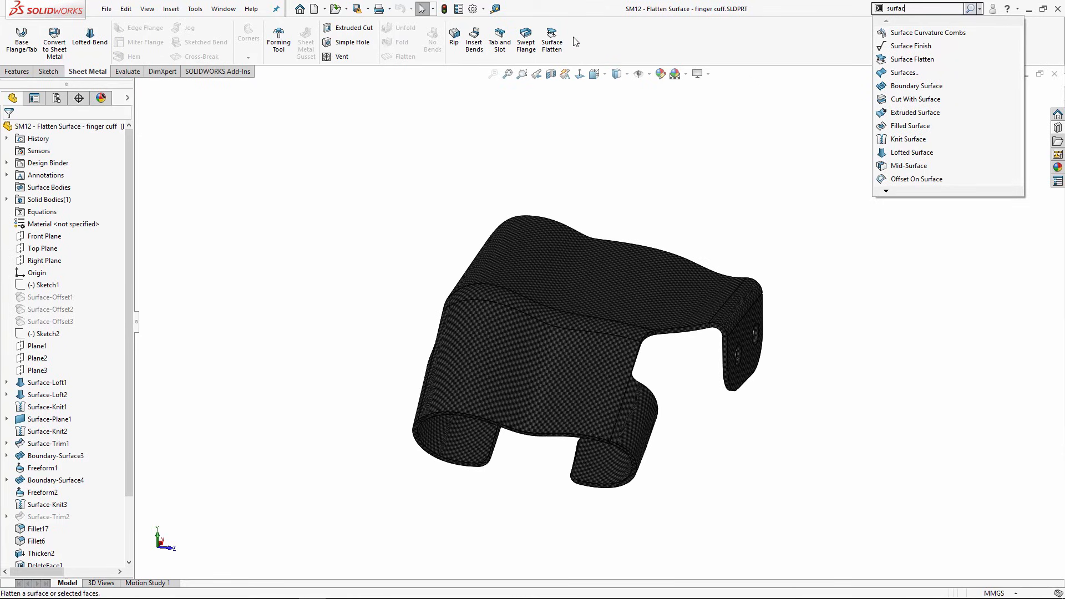
pyautogui.click(604, 41)
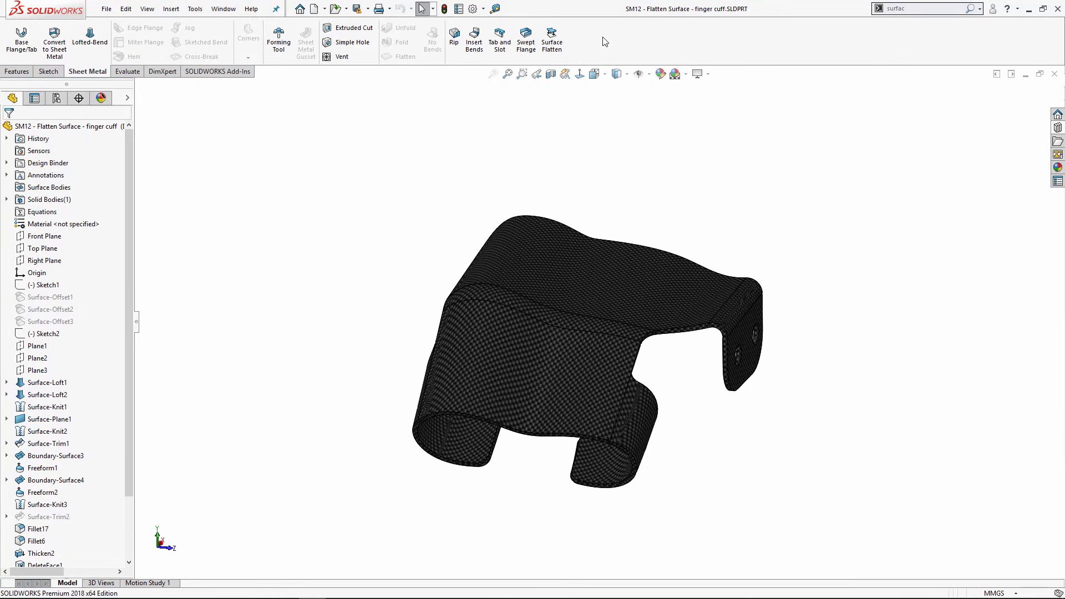
pyautogui.click(551, 43)
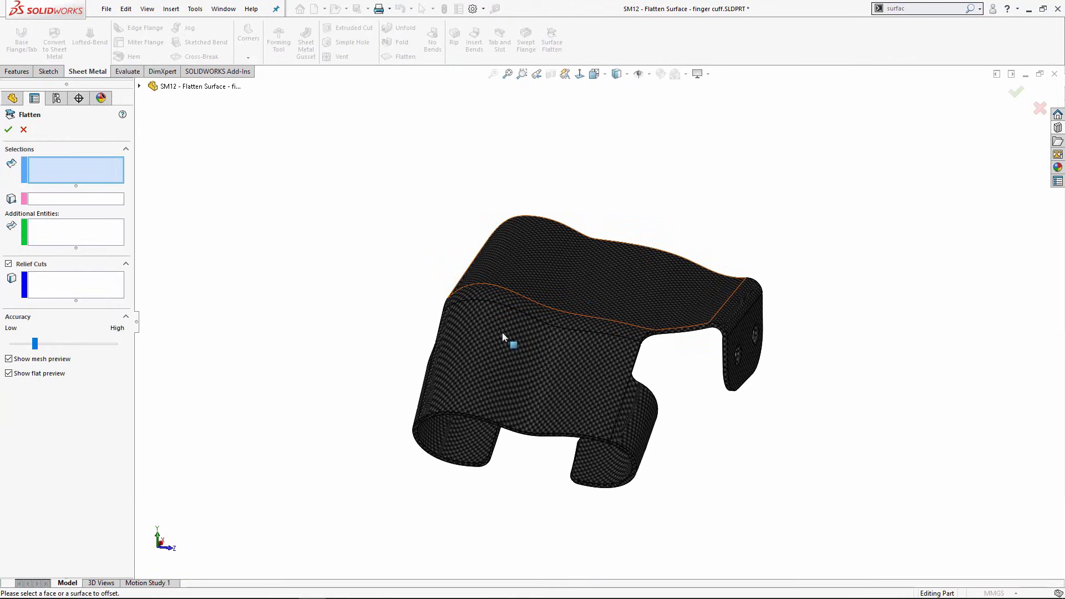
# Step: Select the cuff's seven faces, Face<1> to Face<7>, for flattening
pyautogui.click(536, 344)
pyautogui.click(562, 289)
pyautogui.click(561, 285)
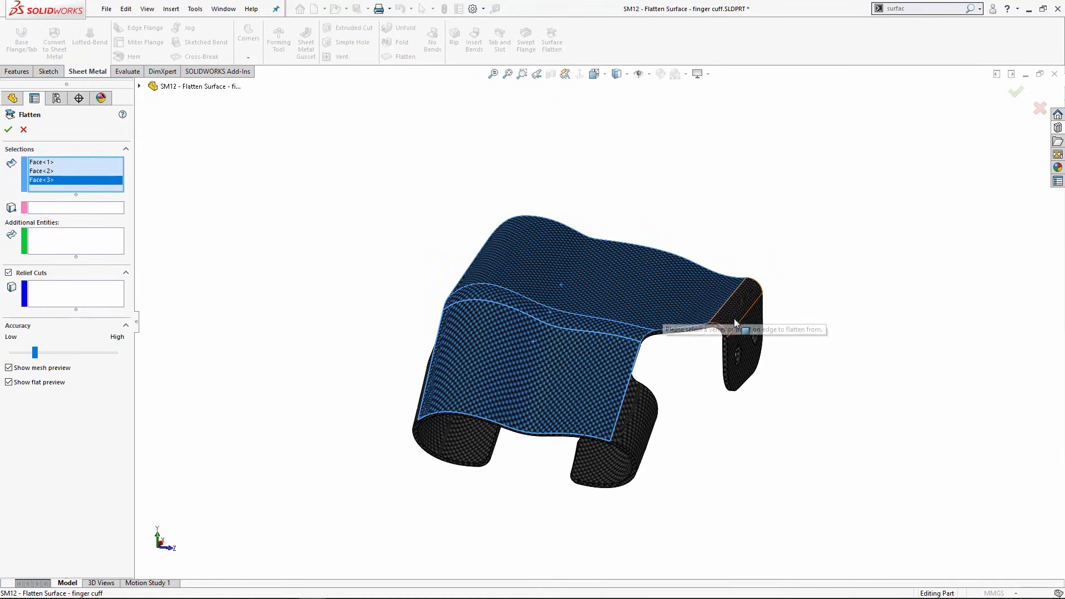
pyautogui.click(733, 316)
pyautogui.click(736, 336)
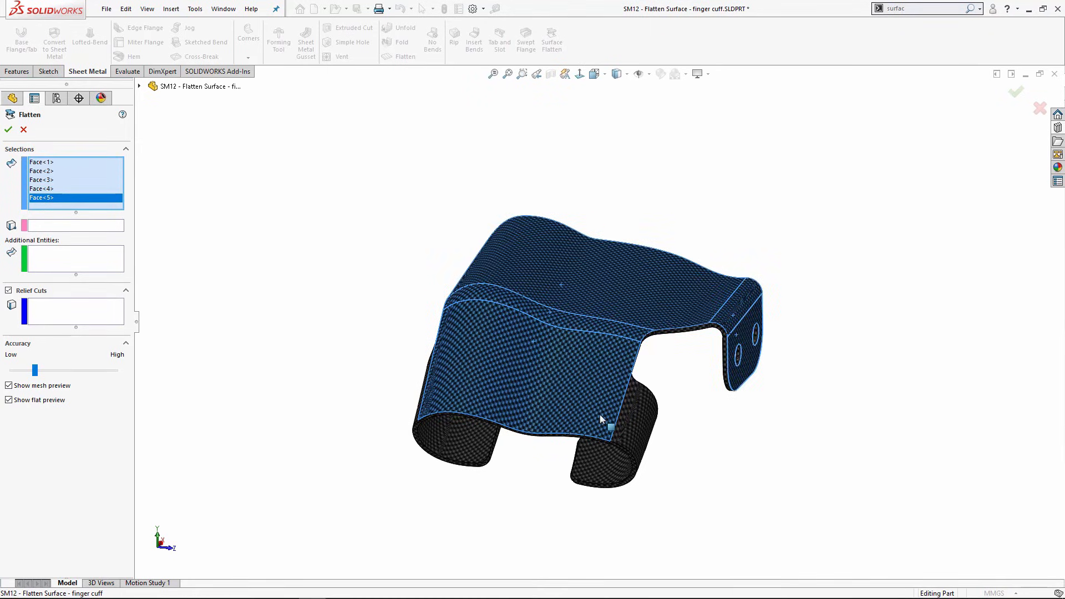
pyautogui.click(629, 415)
pyautogui.moveTo(490, 372); pyautogui.dragTo(572, 391, button='middle')
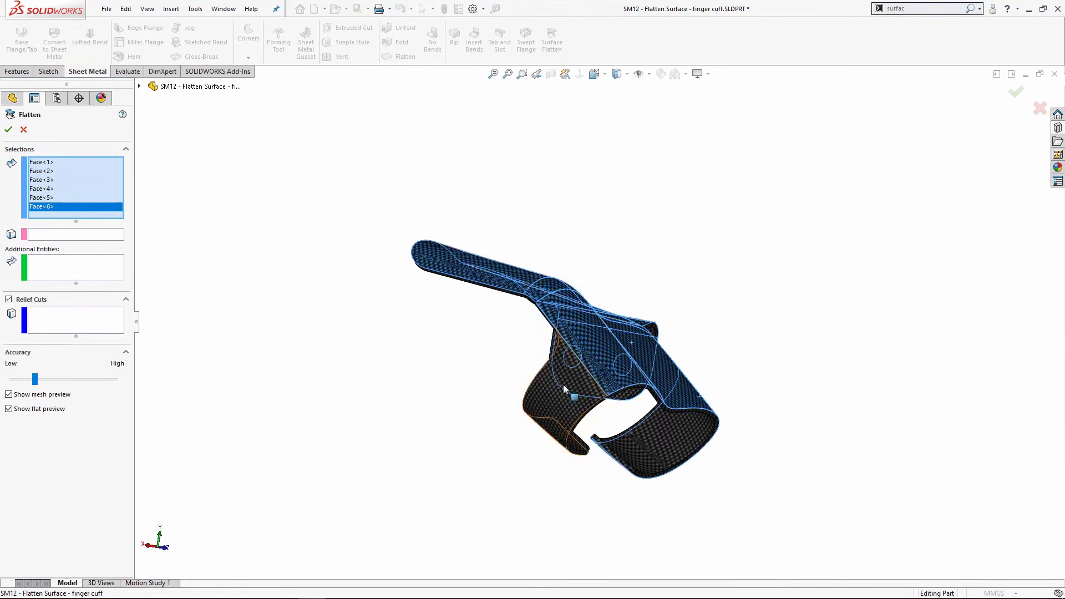
pyautogui.click(572, 392)
pyautogui.moveTo(577, 336); pyautogui.dragTo(552, 292, button='middle')
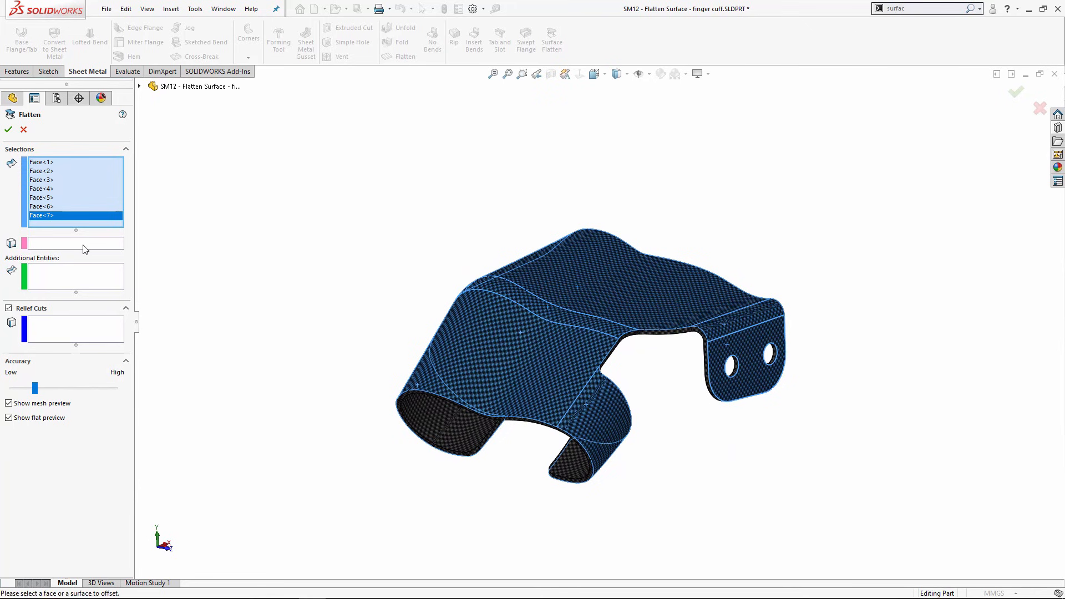
# Step: Anchor the flatten at the notch corner vertex, check the preview, and confirm
pyautogui.click(59, 244)
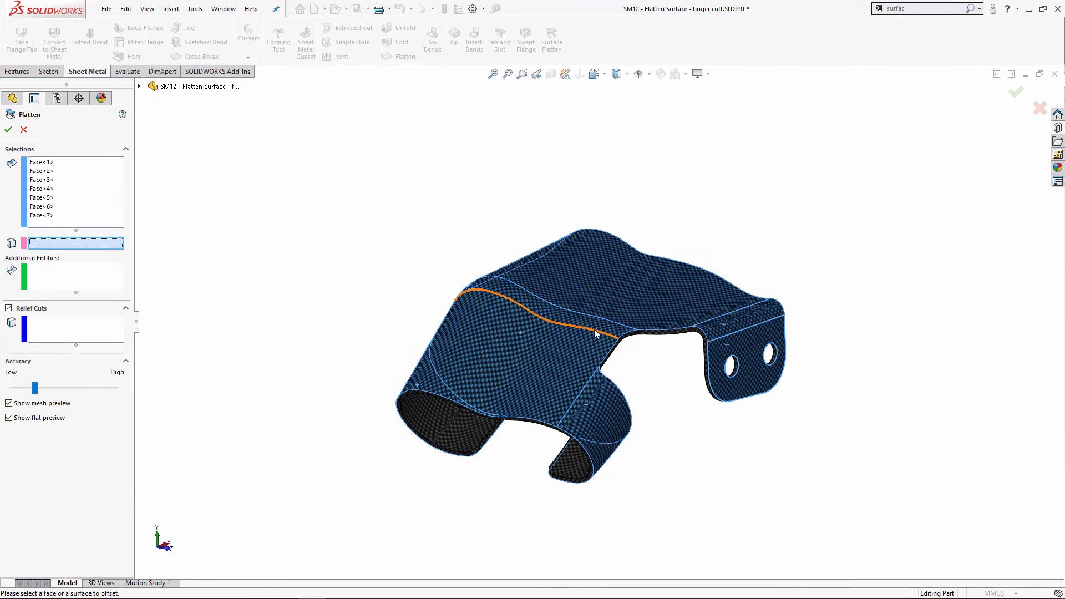
pyautogui.scroll(-3, 616, 336)
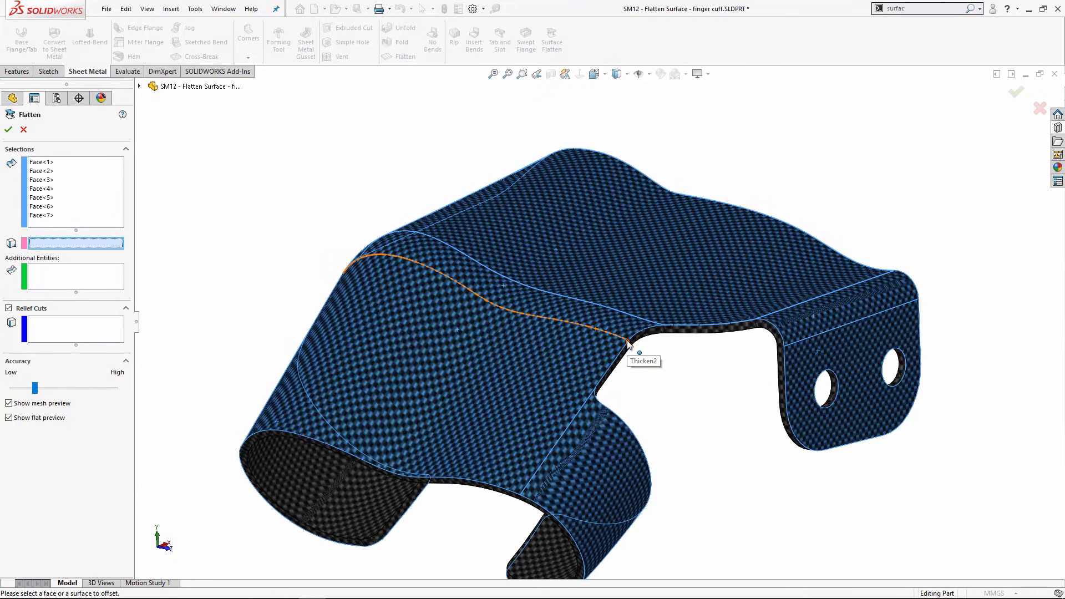
pyautogui.click(628, 344)
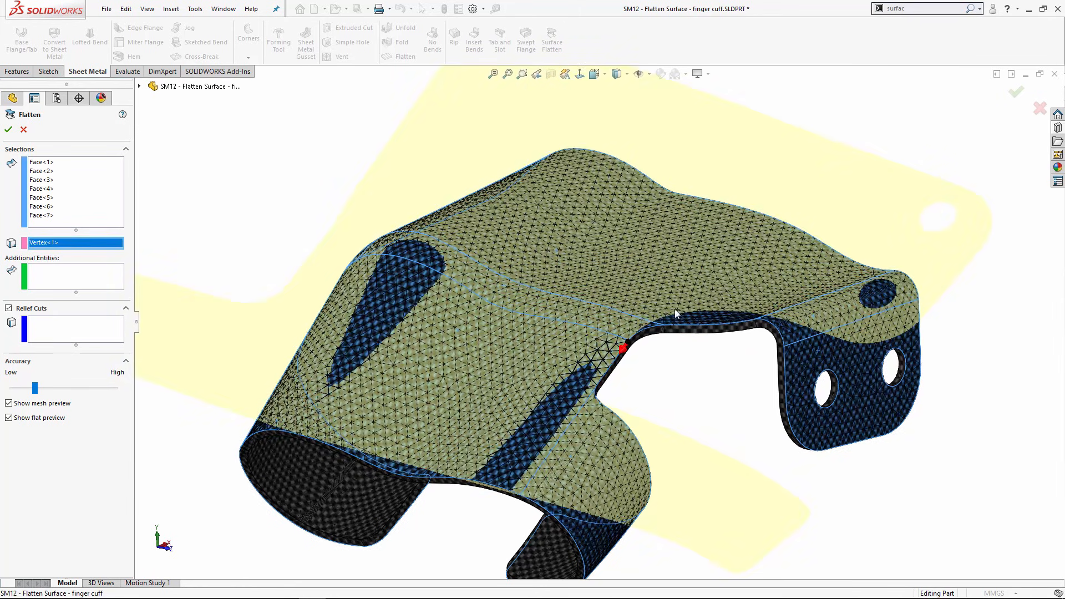
pyautogui.moveTo(801, 352); pyautogui.dragTo(584, 200, button='middle')
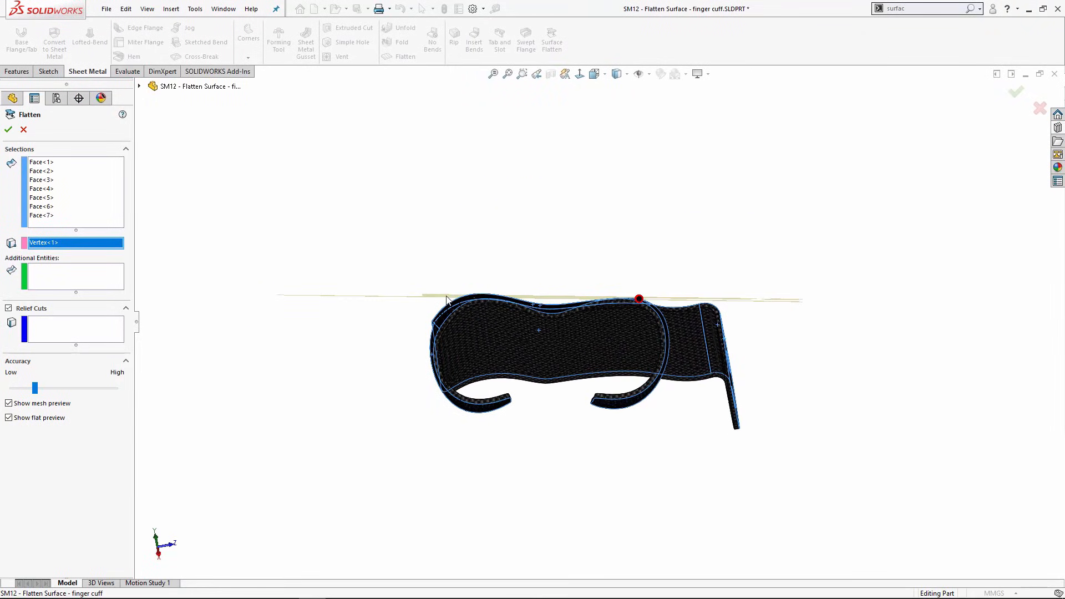
pyautogui.moveTo(580, 257); pyautogui.dragTo(228, 323, button='middle')
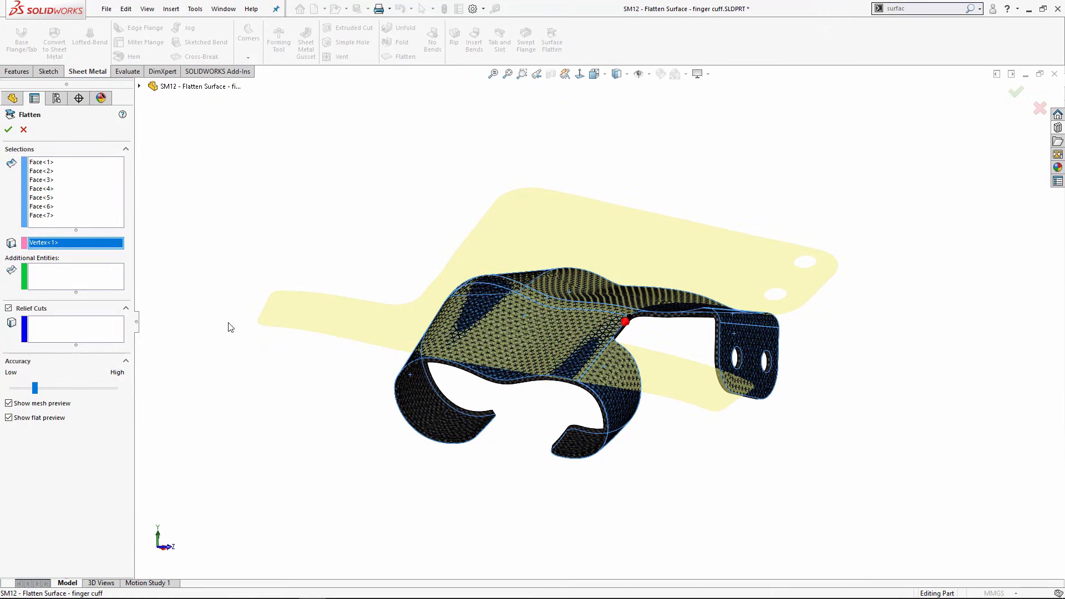
pyautogui.click(9, 130)
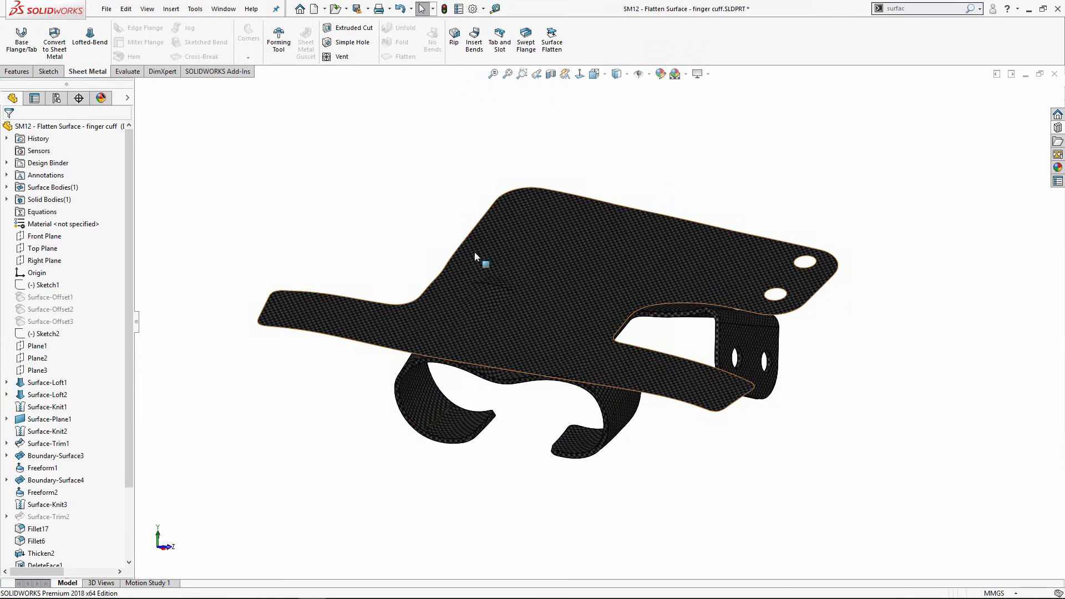
# Step: Turn on the Deformation Plot for the flattened face, showing 3.713% stretch to -5.585% compression
pyautogui.rightClick(520, 227)
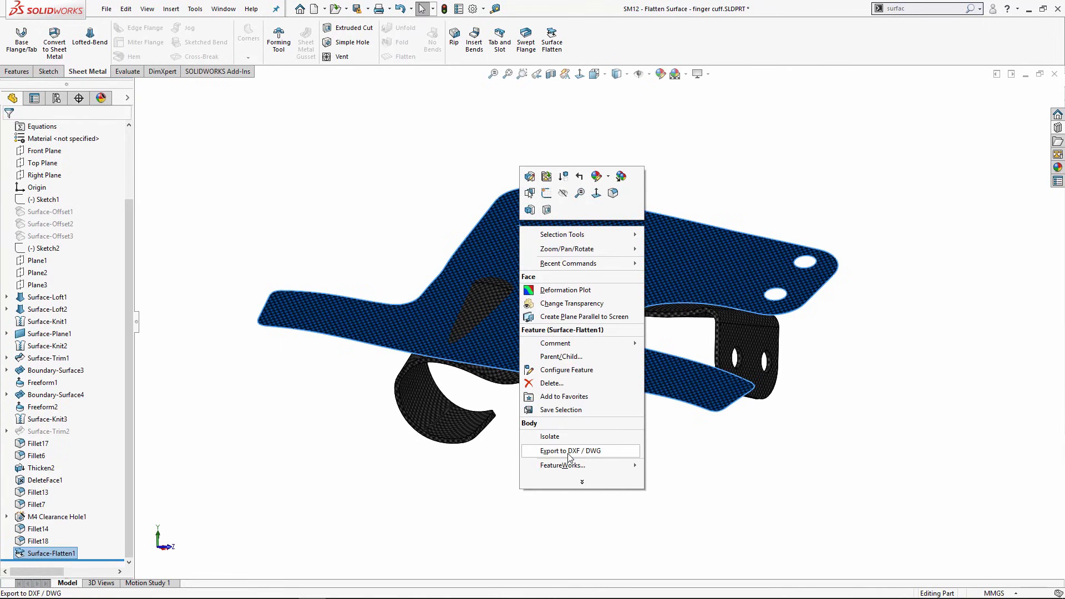
pyautogui.press('Escape')
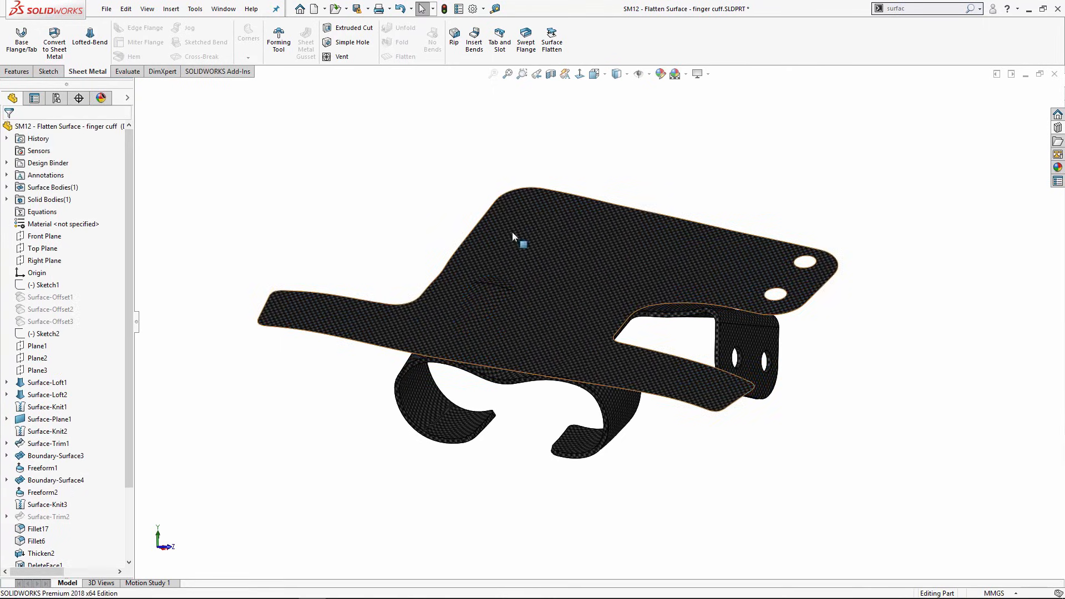
pyautogui.click(512, 232)
pyautogui.rightClick(514, 207)
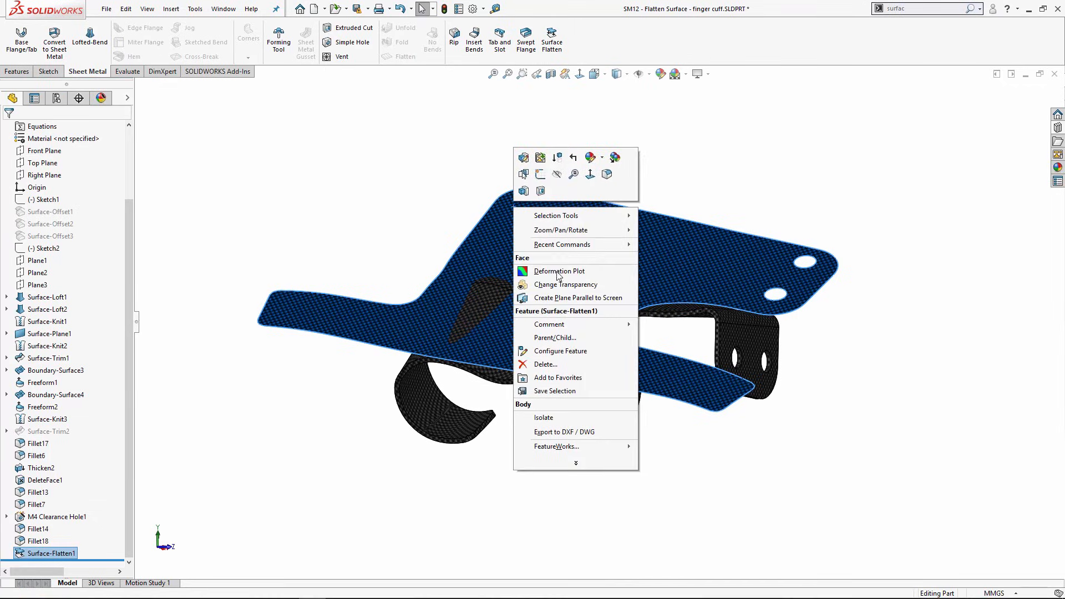
pyautogui.click(547, 273)
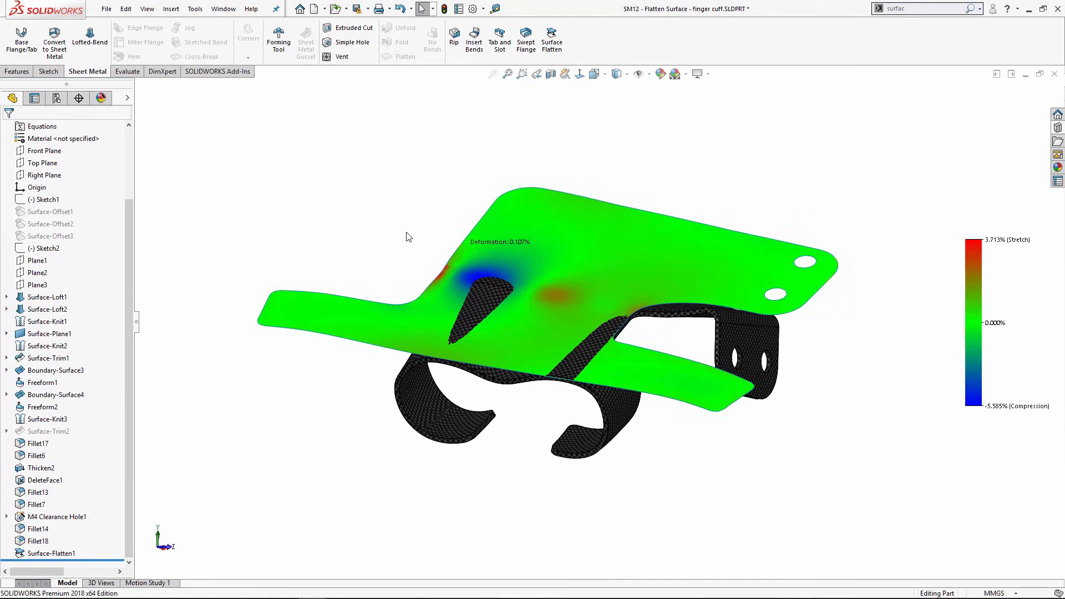
# Step: Inspect the compression around the inner slot, then bring up the flattened face's context menu
pyautogui.moveTo(430, 237); pyautogui.dragTo(435, 294, button='middle')
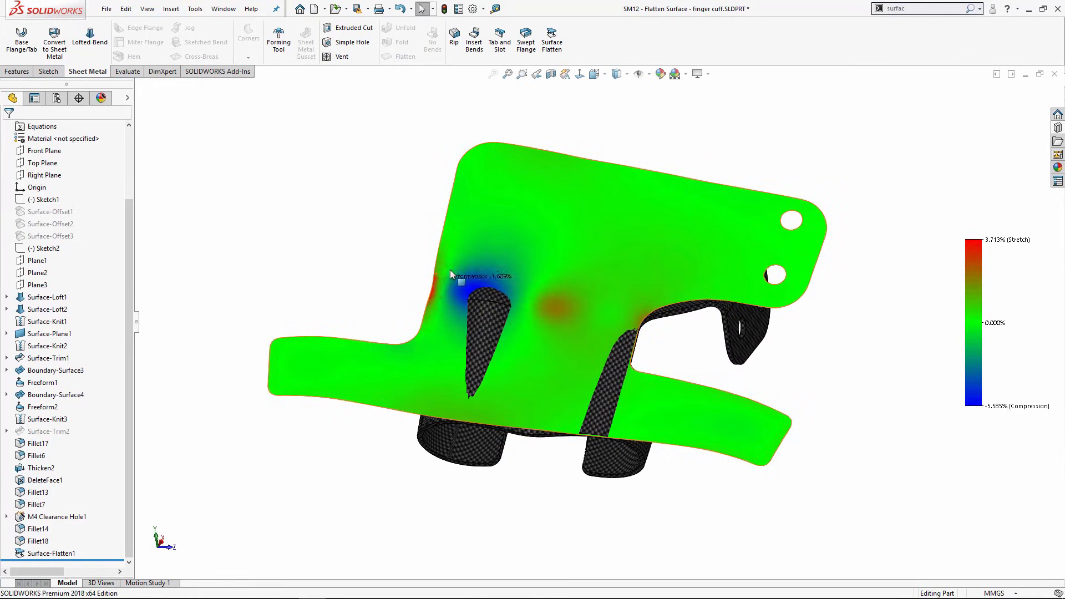
pyautogui.scroll(-2, 462, 277)
pyautogui.scroll(-2, 461, 276)
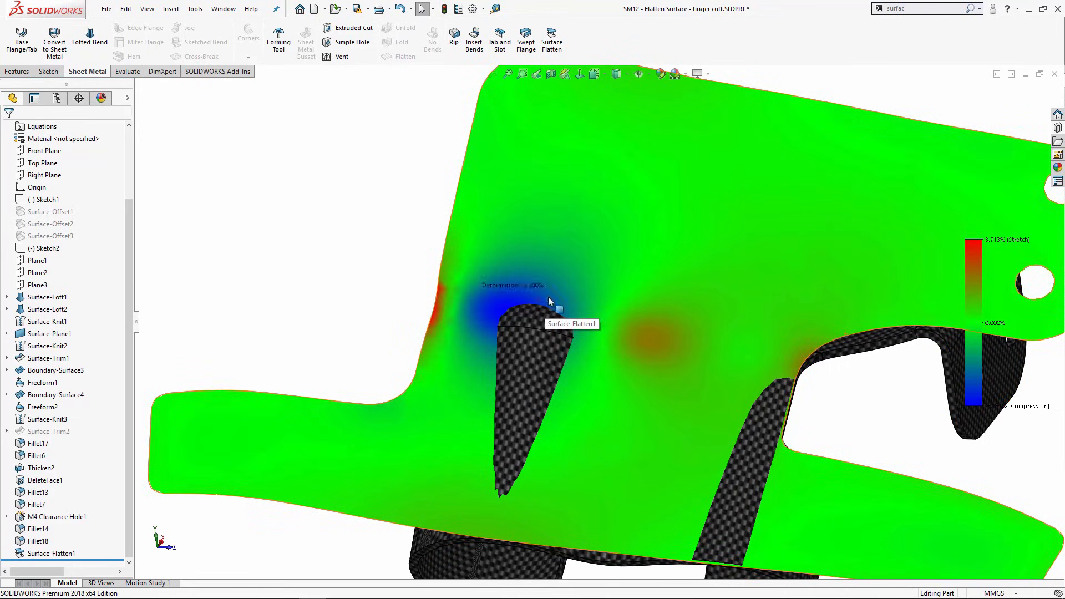
pyautogui.scroll(3, 614, 285)
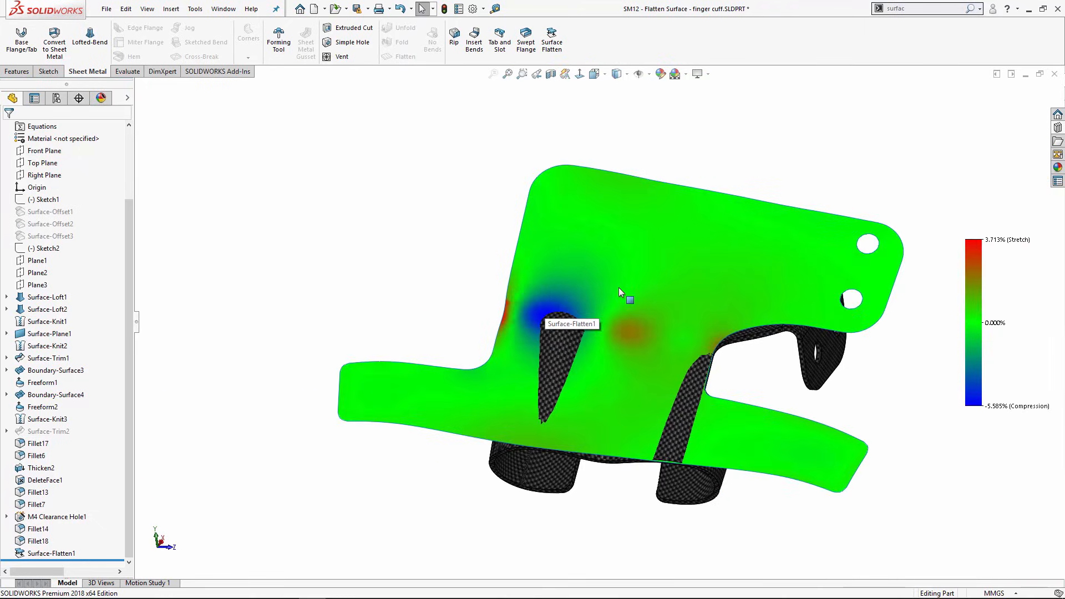
pyautogui.moveTo(618, 288); pyautogui.dragTo(607, 238, button='middle')
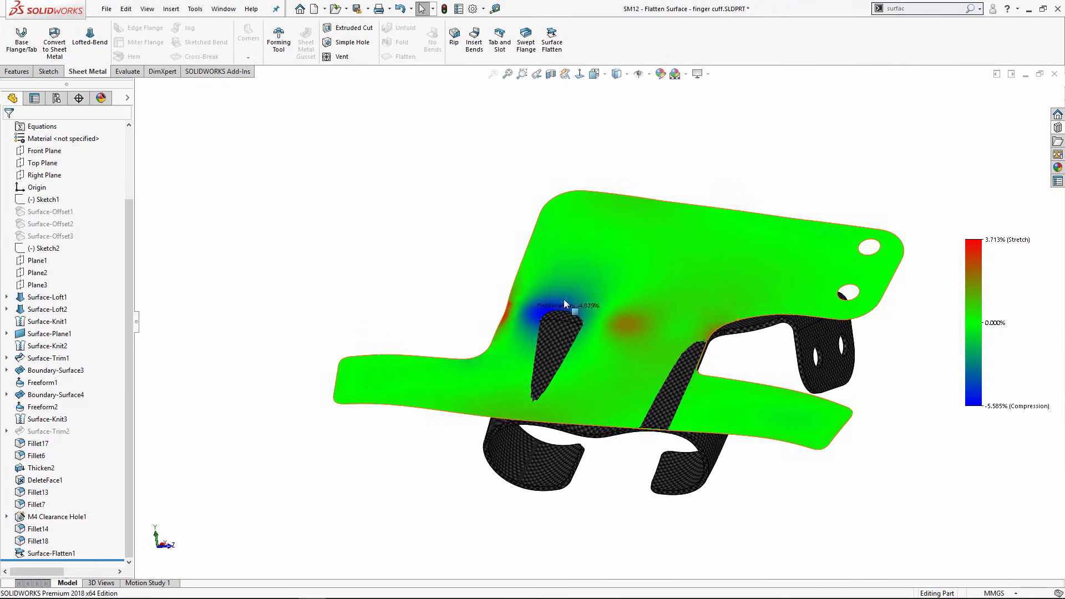
pyautogui.moveTo(678, 268); pyautogui.dragTo(562, 271, button='middle')
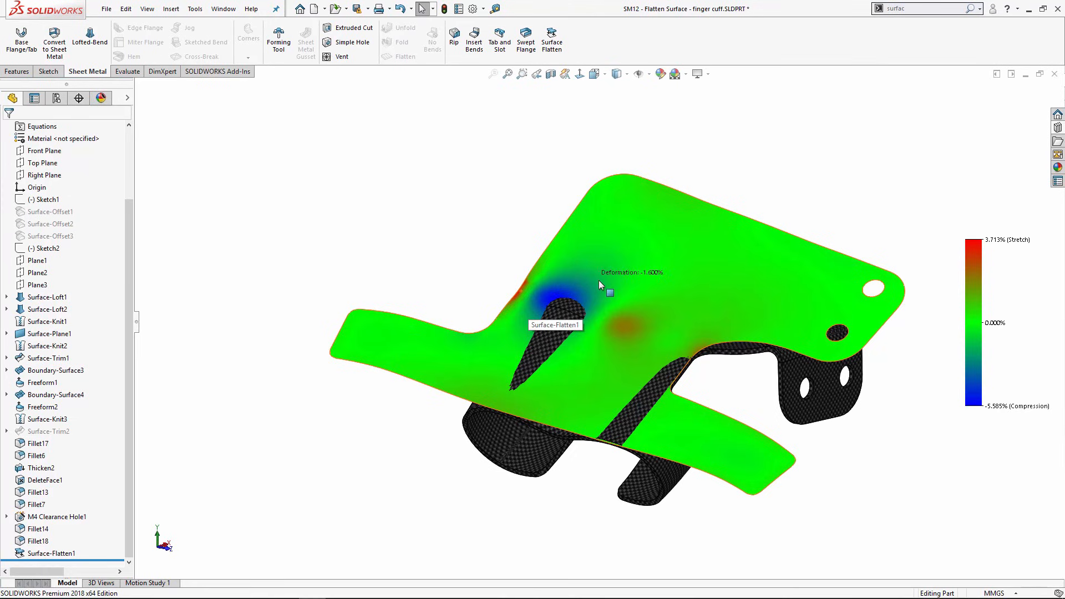
pyautogui.rightClick(617, 220)
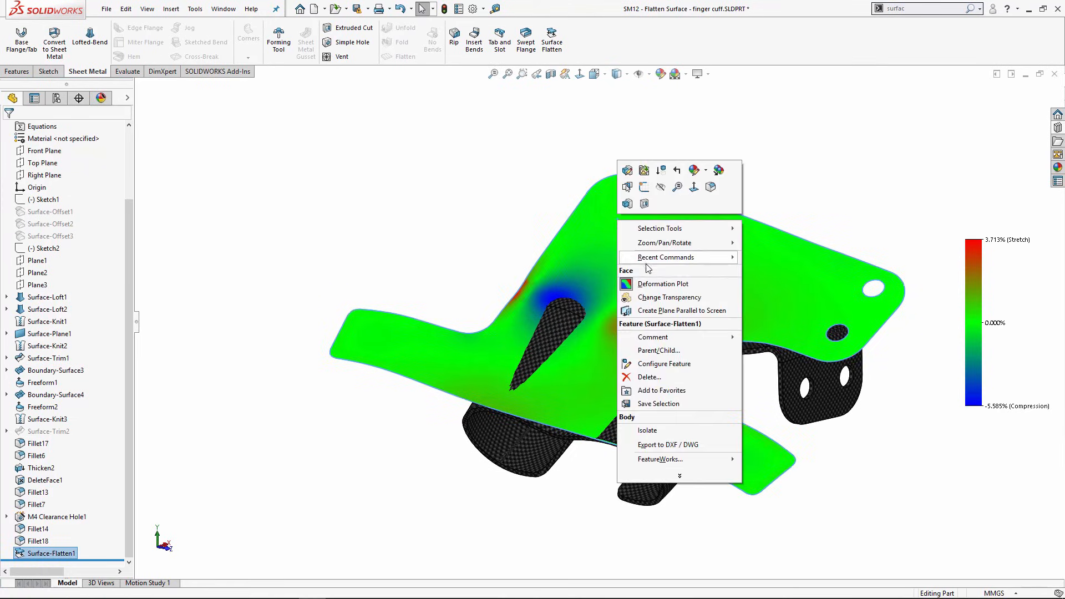
# Step: Switch off the deformation plot and review the flat pattern in its plain carbon texture
pyautogui.click(644, 285)
pyautogui.moveTo(633, 304); pyautogui.dragTo(613, 235, button='middle')
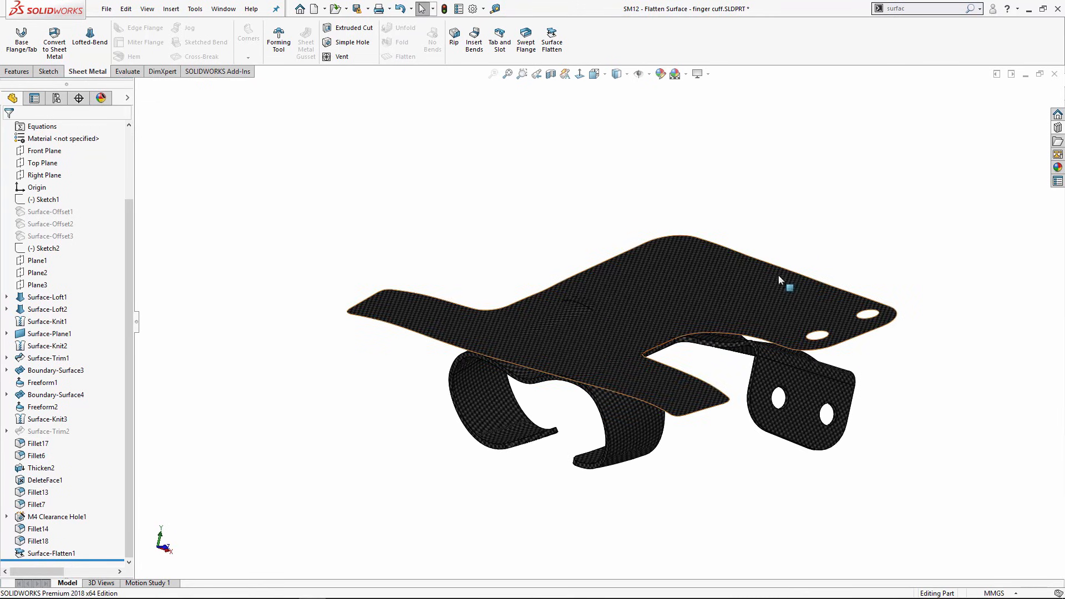
pyautogui.scroll(1, 658, 309)
pyautogui.moveTo(658, 309); pyautogui.dragTo(675, 326, button='middle')
pyautogui.scroll(-1, 739, 337)
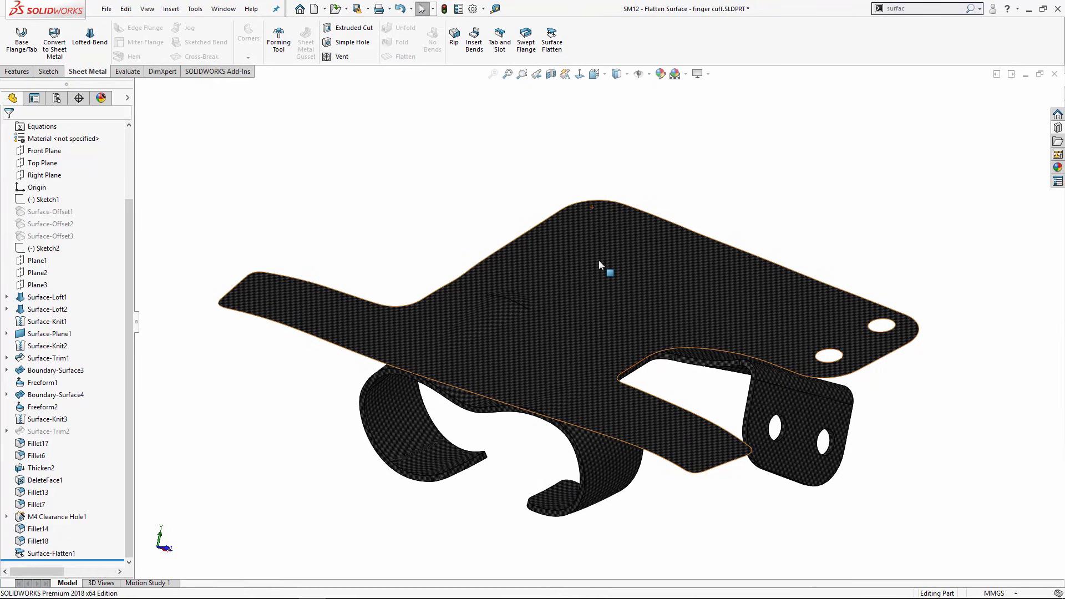
pyautogui.scroll(1, 606, 281)
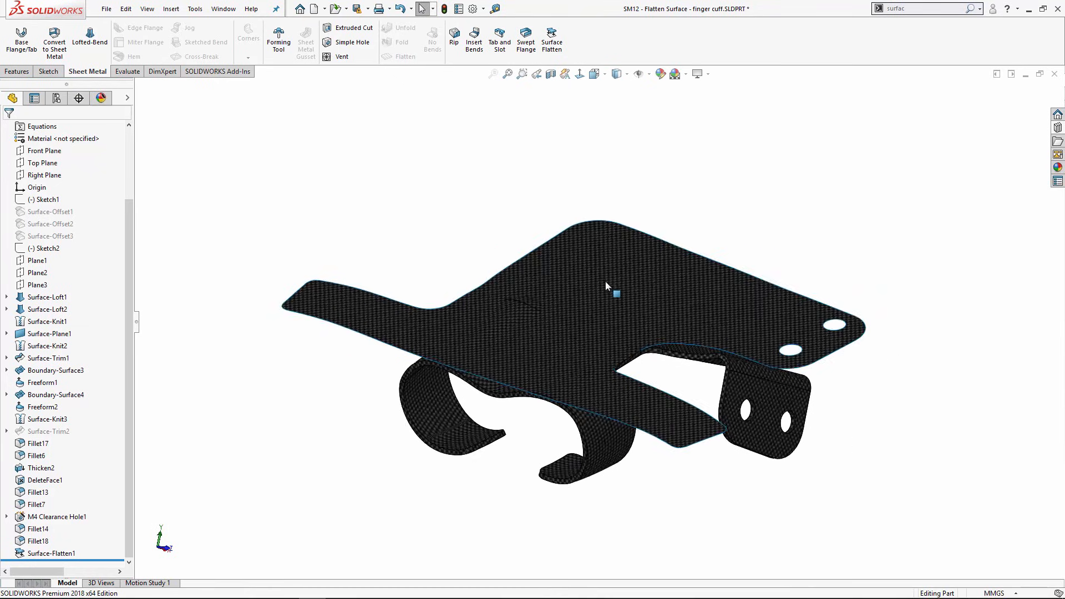
pyautogui.moveTo(605, 282); pyautogui.dragTo(586, 278, button='middle')
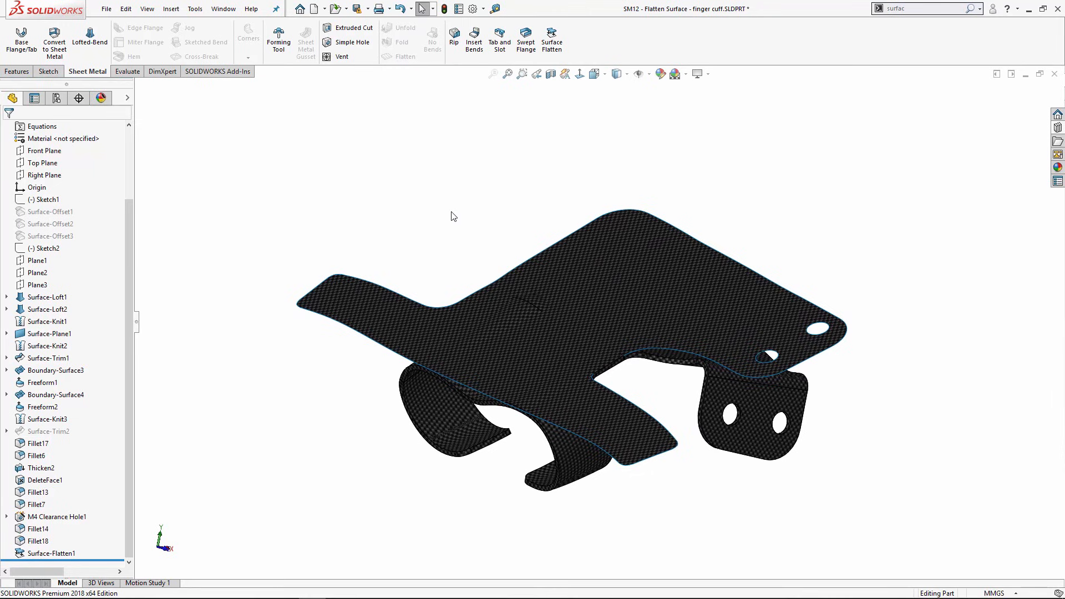